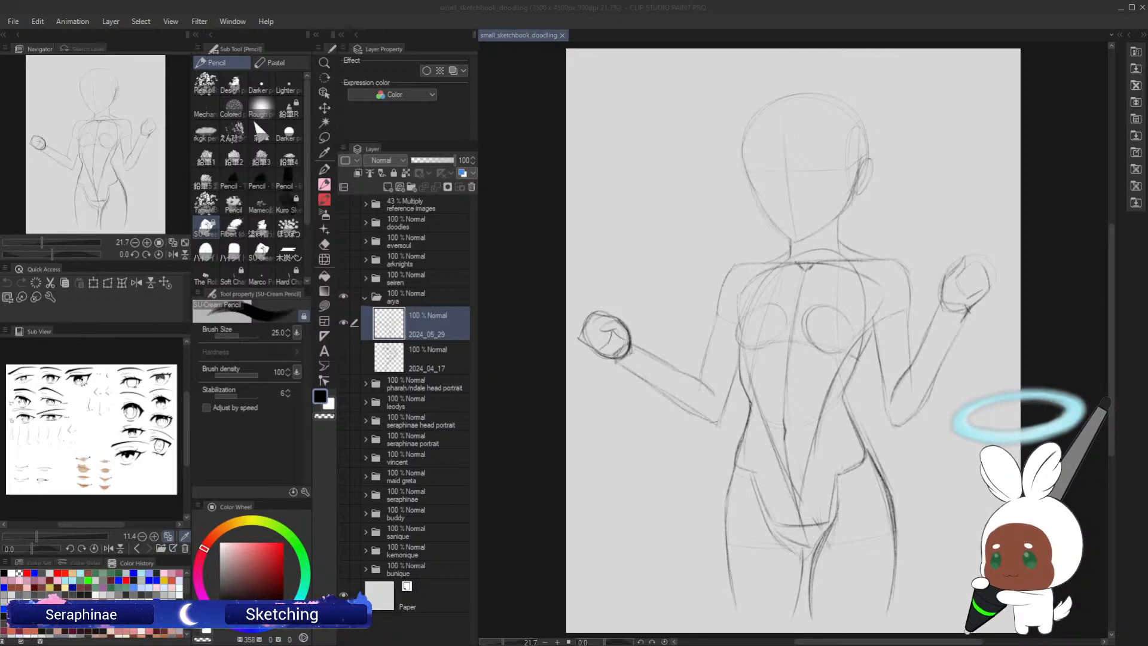
Step: View the finished braided-hair portrait arya_2024_04_17.jpg as a reference, and close it to return to the sketchbook canvas
left_click(502, 34)
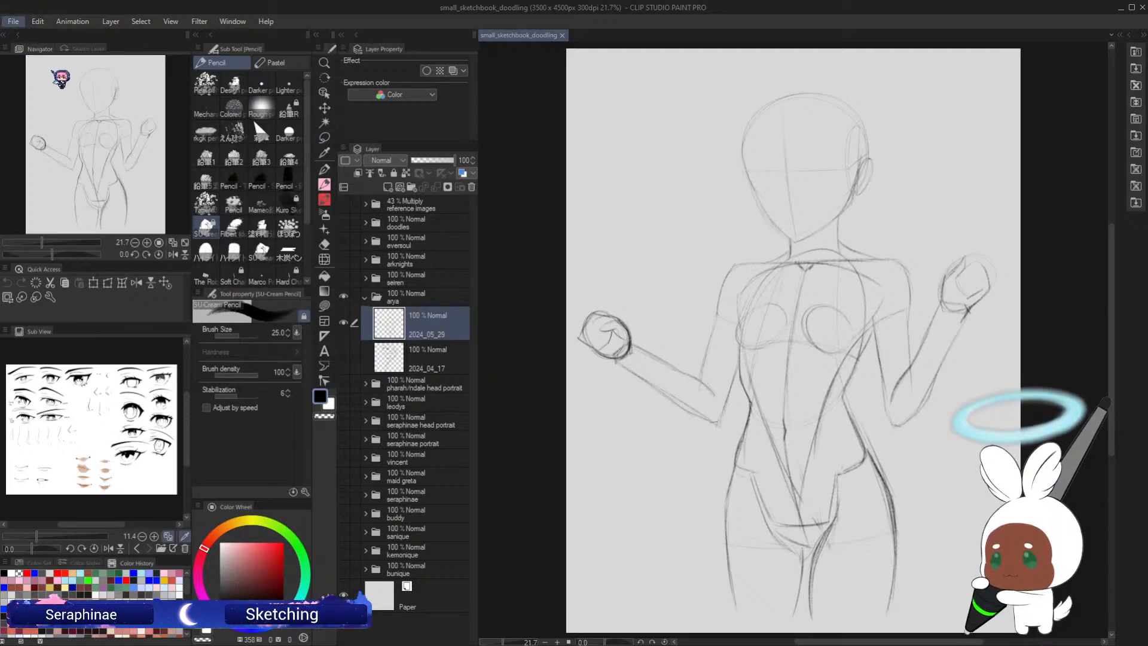
key("alt+Tab")
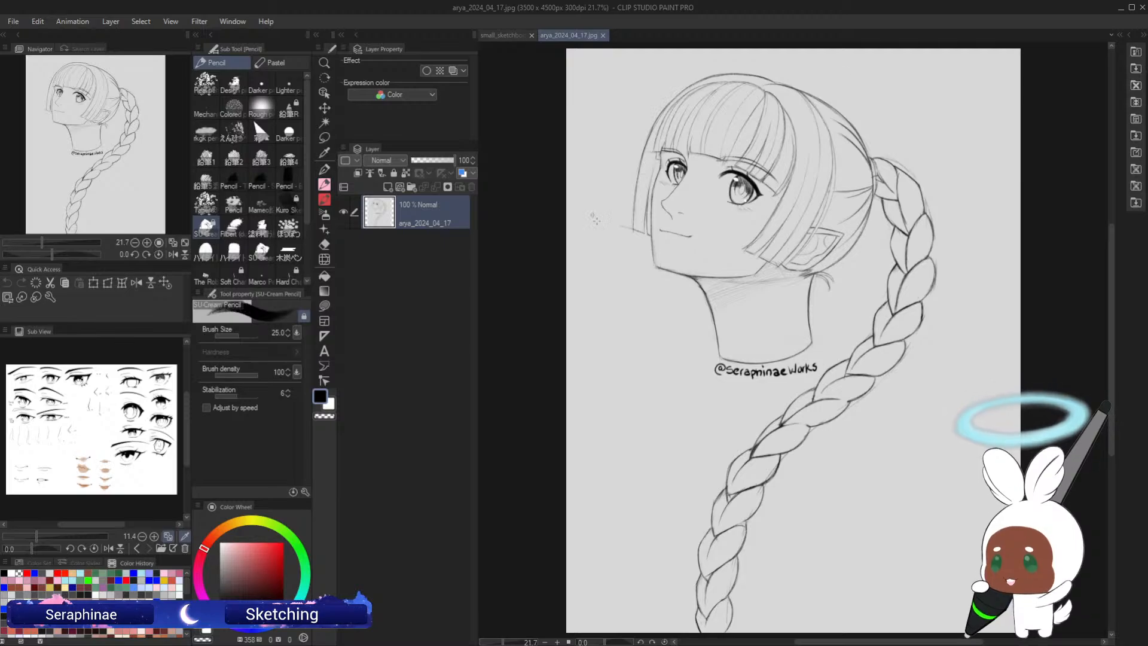
left_click(603, 35)
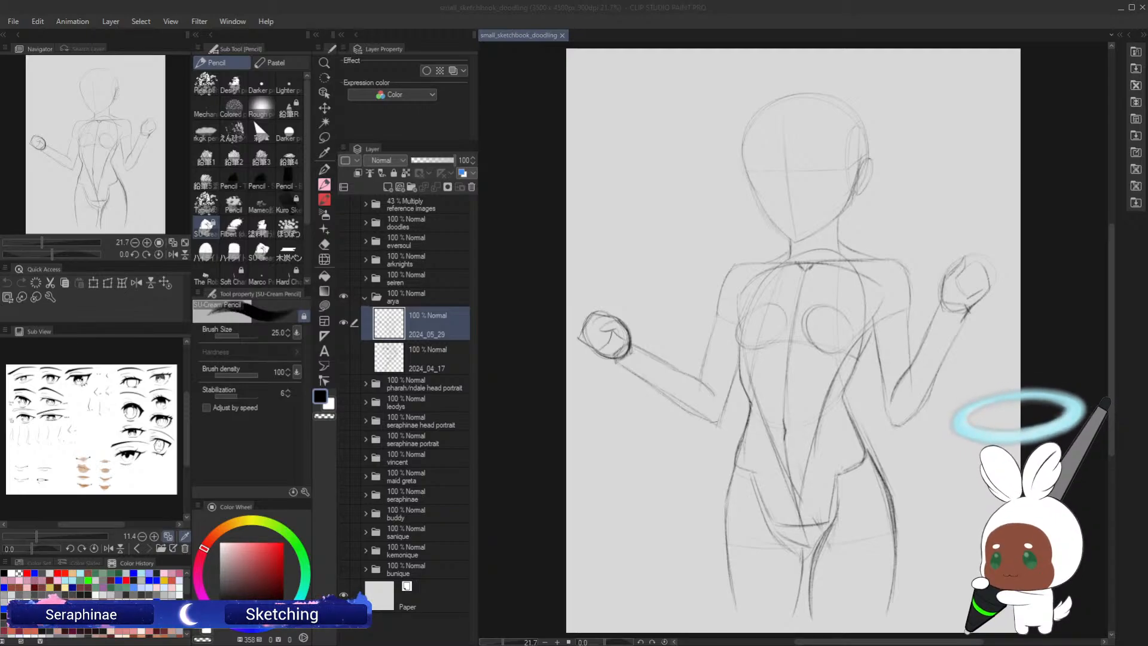
Step: Arrange two windows of the sketchbook canvas side by side, hide the palettes, and widen the working view
left_click_drag(1112, 243, 1113, 247)
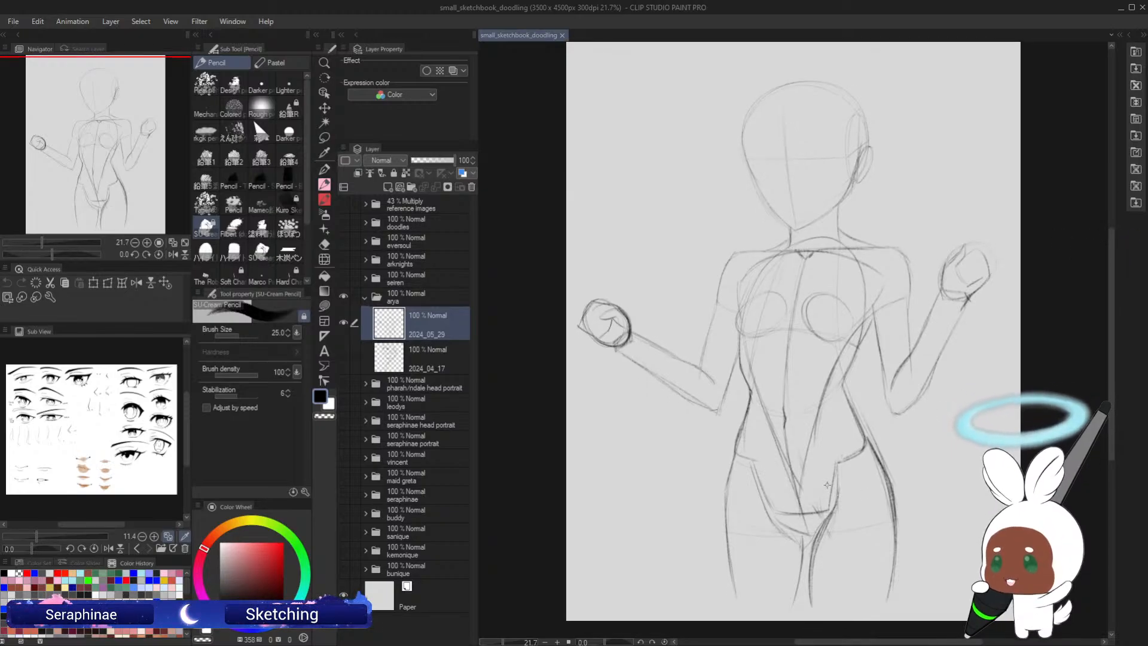
left_click_drag(1113, 270, 1118, 268)
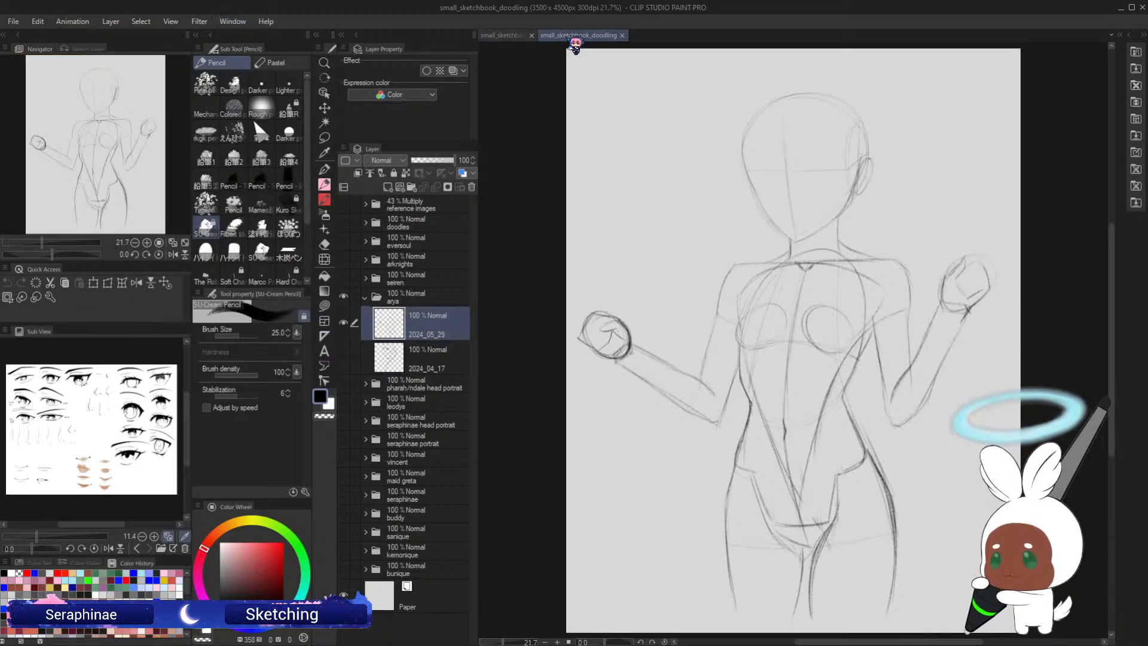
mouse_move(575, 44)
left_mouse_down()
mouse_move(490, 53)
mouse_move(512, 95)
left_mouse_up()
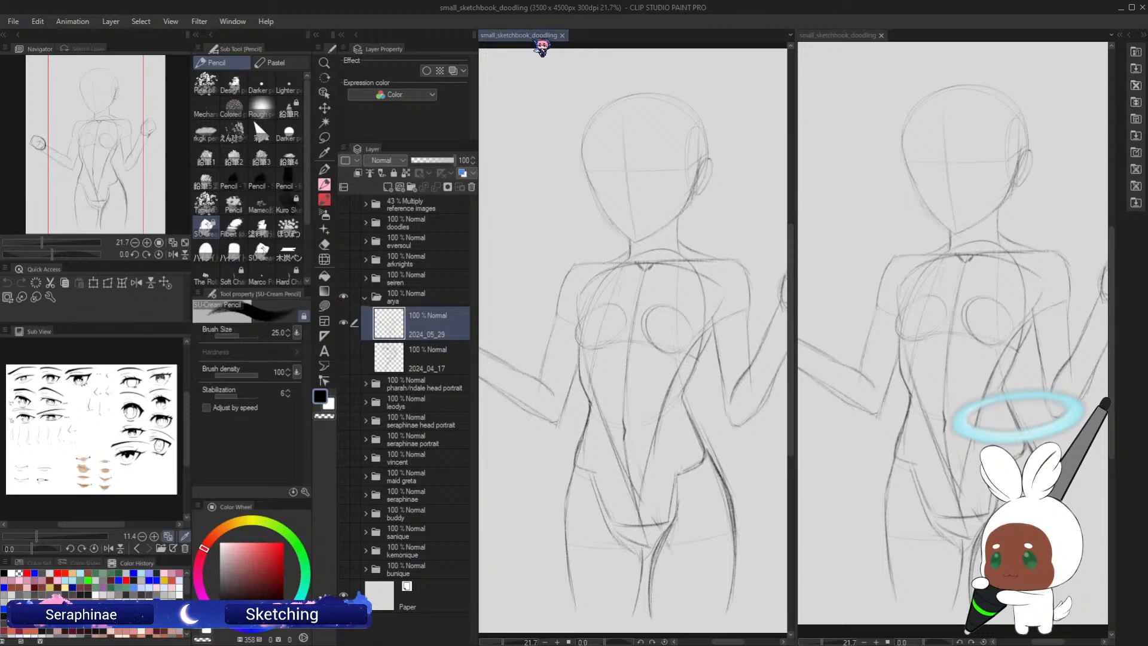
key("Tab")
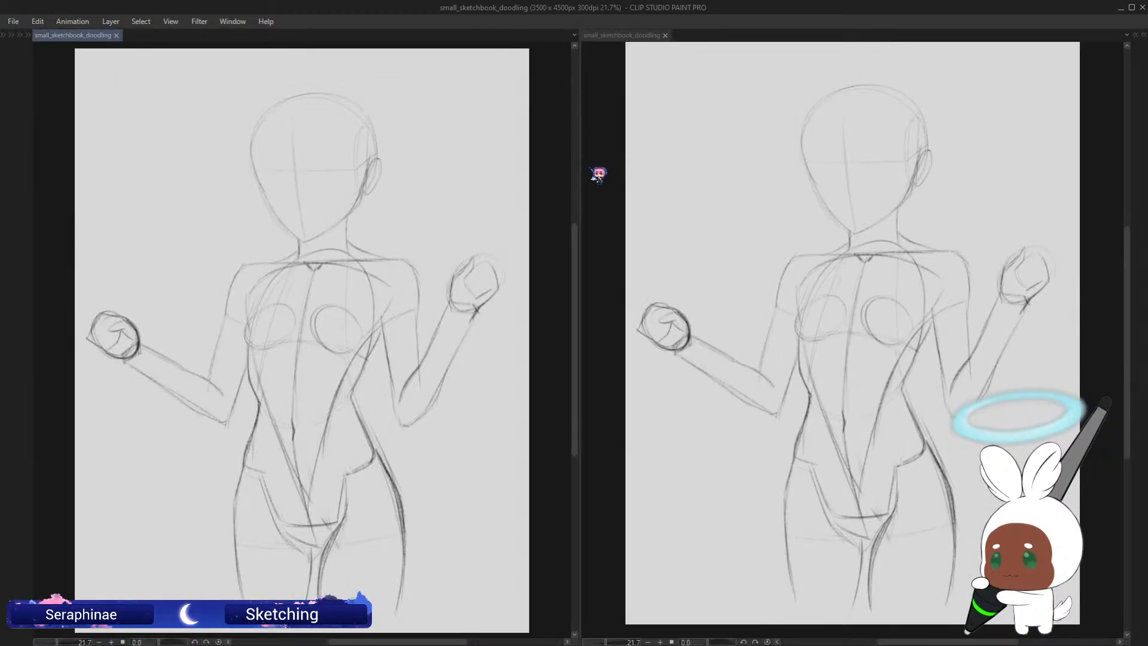
left_click_drag(578, 175, 505, 174)
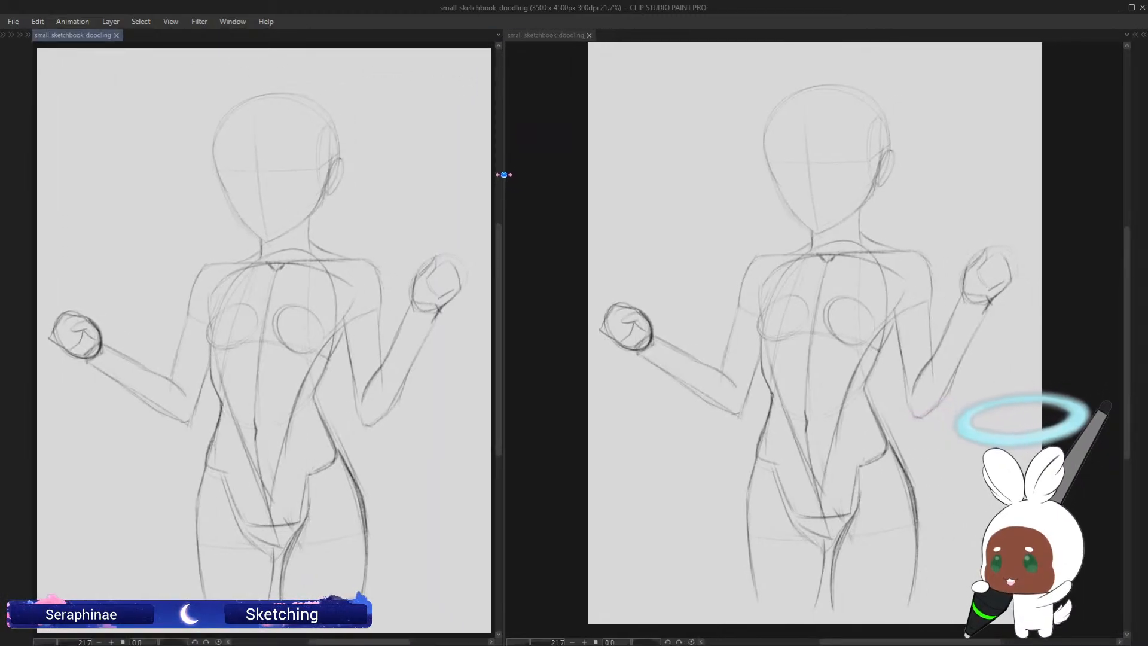
left_click(550, 41)
Step: Refine the side of the face and darken the jawline from the chin up towards the ear at 50% zoom
scroll(1118, 232, "up", 1)
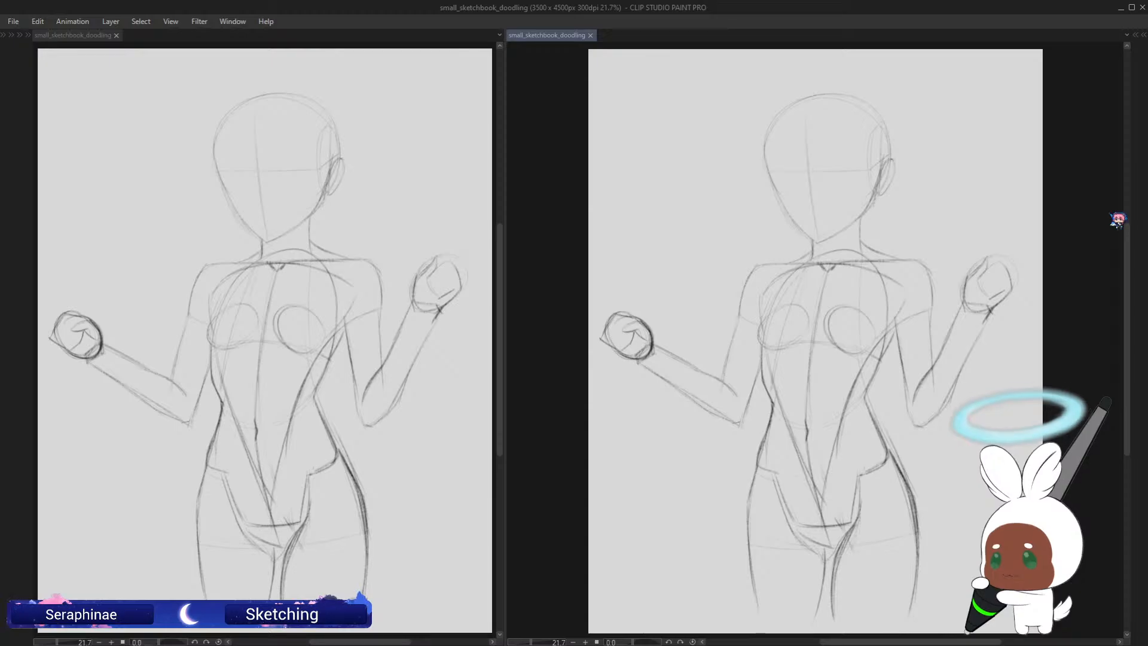
scroll(1135, 248, "up", 1)
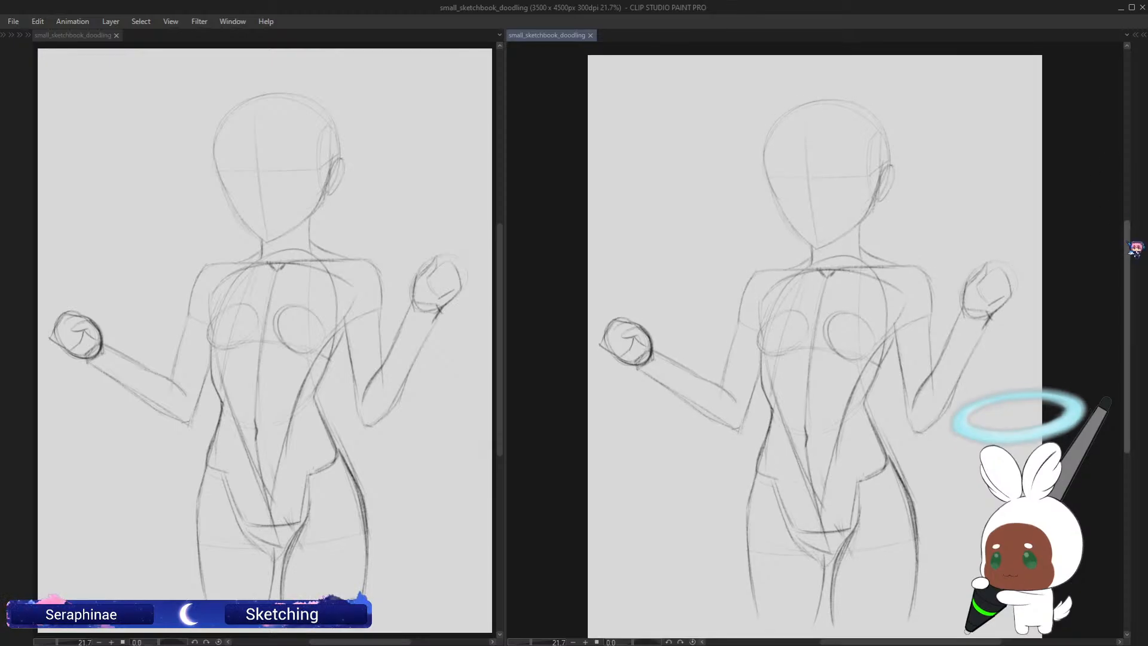
scroll(1135, 248, "up", 1)
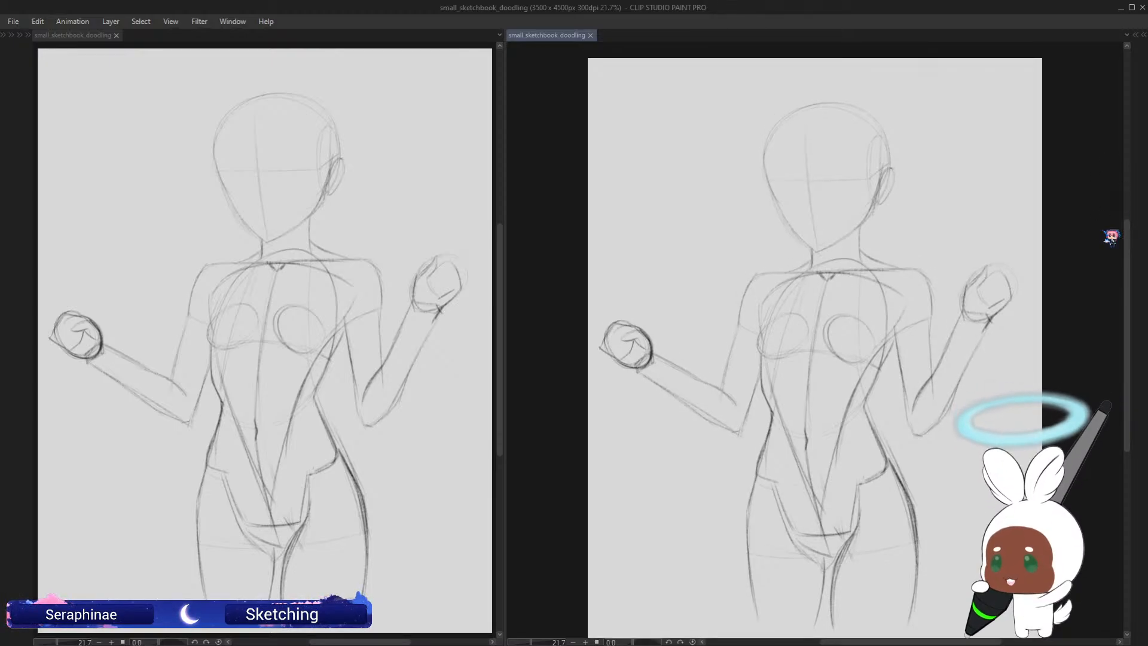
scroll(1112, 236, "up", 2)
left_click_drag(1016, 643, 990, 643)
left_click_drag(1129, 300, 1128, 282)
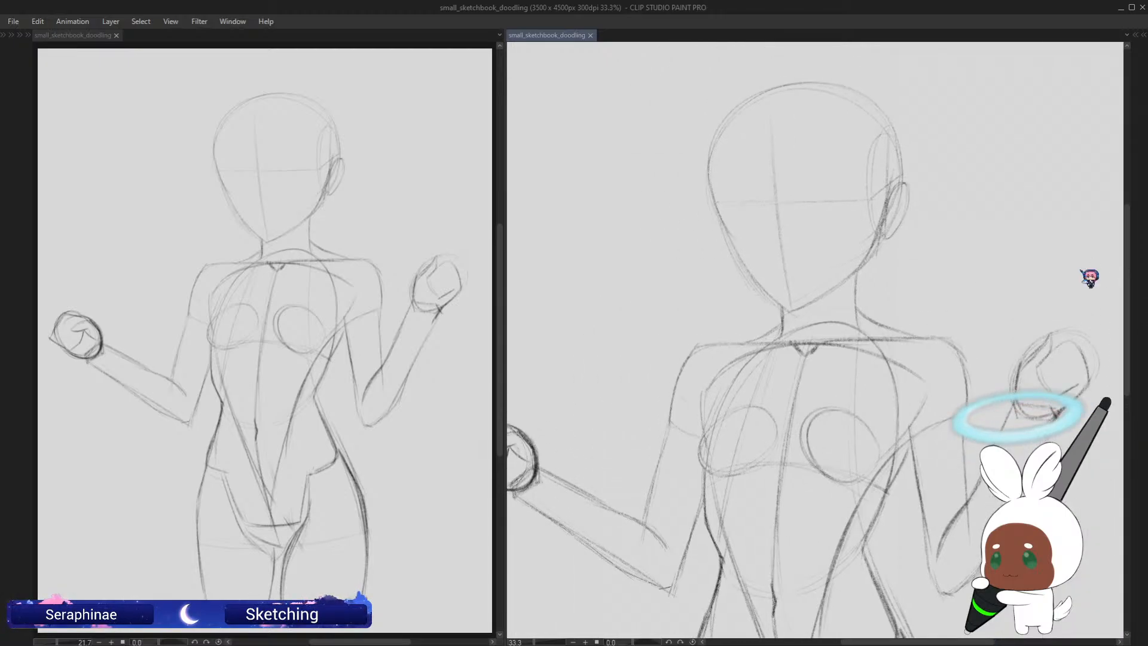
scroll(1077, 270, "up", 1)
left_click_drag(954, 635, 924, 637)
left_click_drag(1123, 264, 1135, 235)
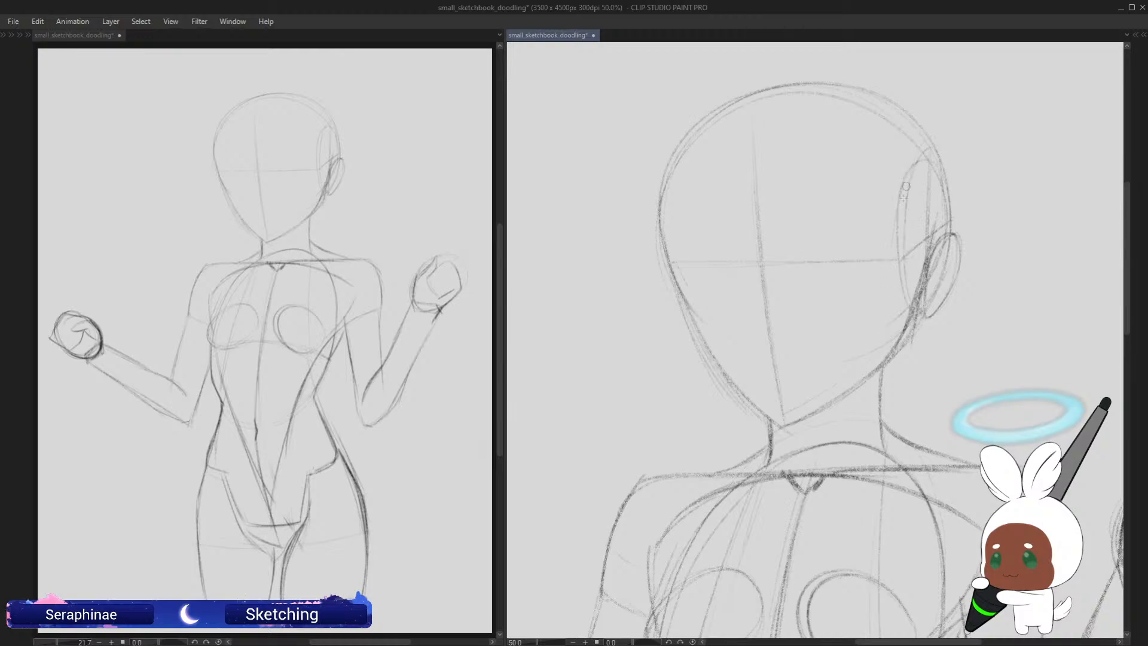
left_click_drag(893, 246, 857, 387)
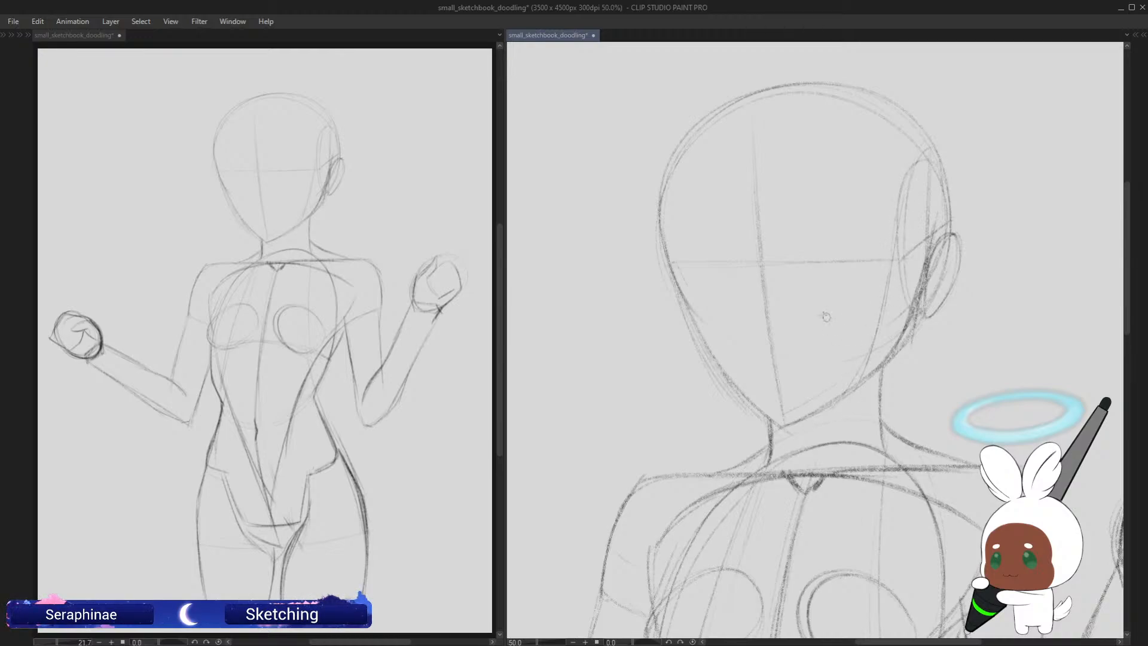
mouse_move(786, 425)
left_mouse_down()
mouse_move(773, 425)
mouse_move(880, 360)
left_mouse_up()
mouse_move(825, 406)
left_mouse_down()
mouse_move(887, 355)
mouse_move(914, 310)
mouse_move(867, 378)
mouse_move(897, 339)
left_mouse_up()
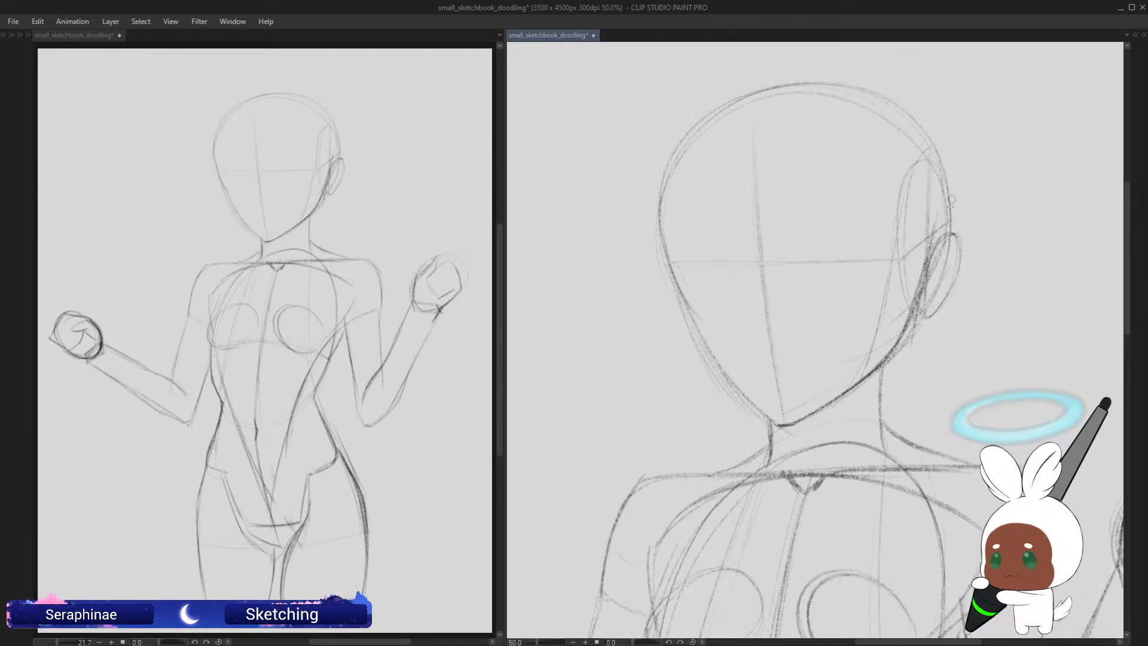
Step: Sketch a pointed elf ear outline over the rounded ear and trim the guideline extending past its tip
left_click_drag(926, 254, 1015, 211)
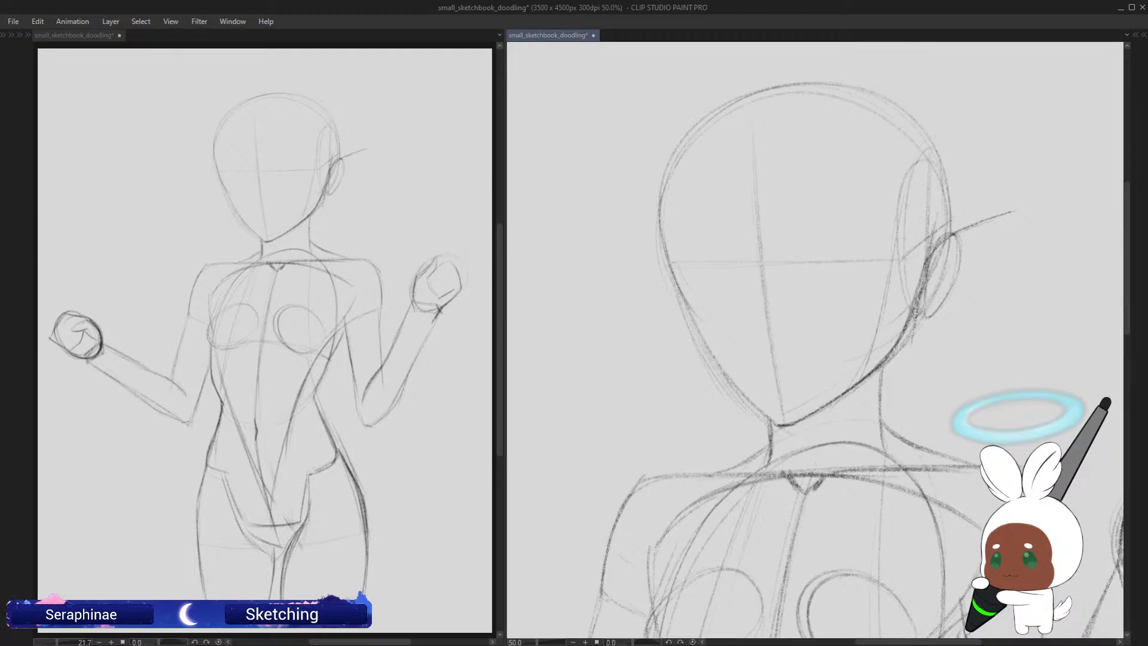
mouse_move(916, 315)
left_mouse_down()
mouse_move(950, 305)
mouse_move(966, 274)
left_mouse_up()
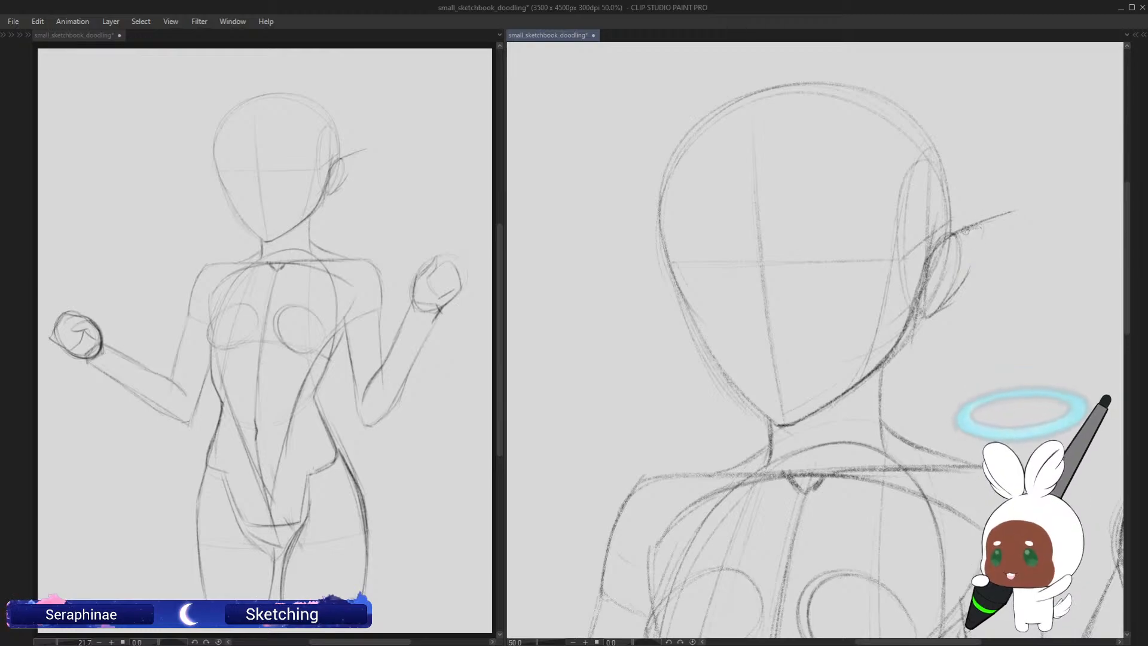
mouse_move(976, 226)
left_mouse_down()
mouse_move(976, 246)
mouse_move(944, 302)
left_mouse_up()
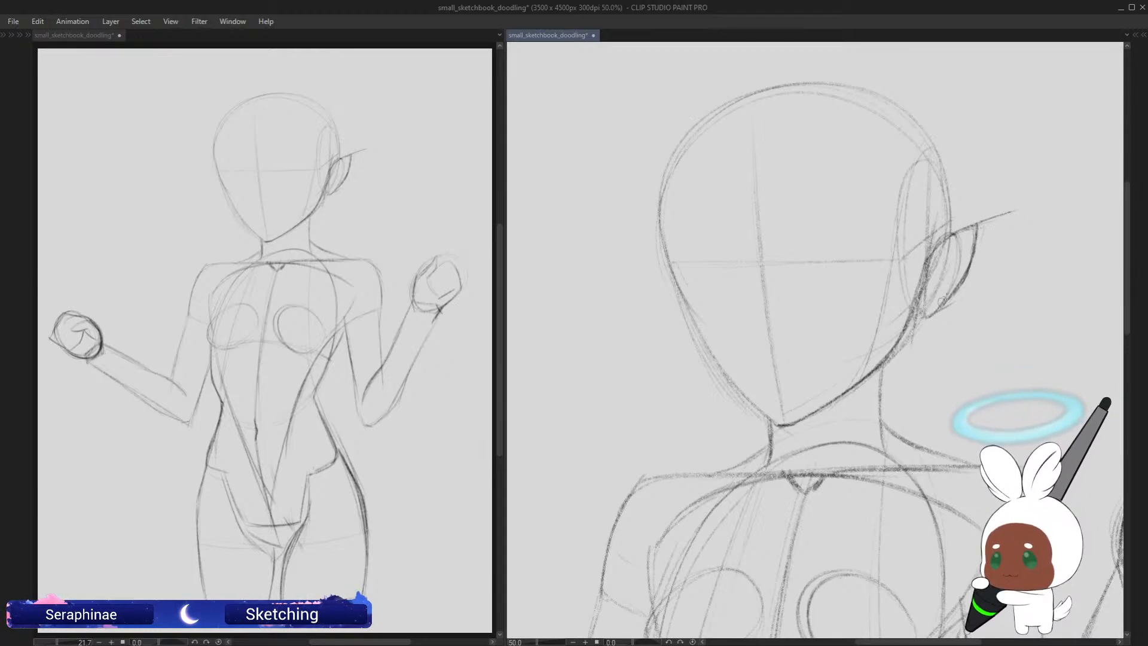
left_click_drag(1020, 210, 982, 223)
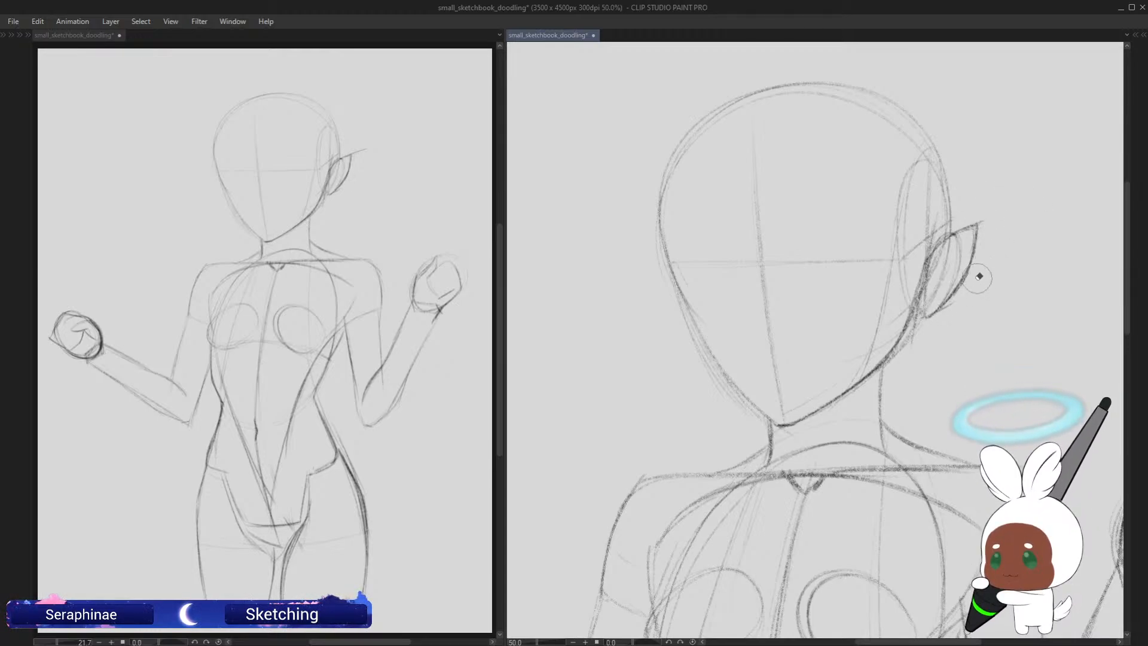
Step: Erase the old rounded ear lines inside the pointed ear, reinforce its upper edge, and draw the inner ear folds
mouse_move(980, 276)
left_mouse_down()
mouse_move(959, 244)
mouse_move(939, 291)
mouse_move(952, 258)
mouse_move(940, 259)
mouse_move(965, 237)
mouse_move(925, 304)
mouse_move(951, 251)
mouse_move(950, 284)
left_mouse_up()
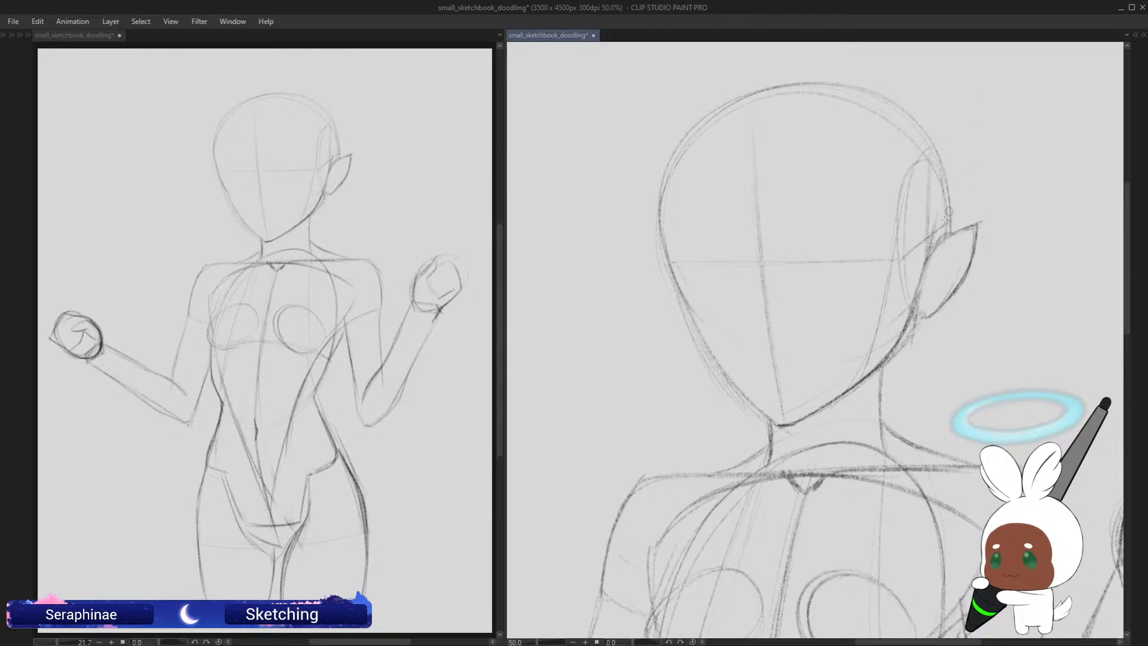
left_click_drag(978, 223, 937, 254)
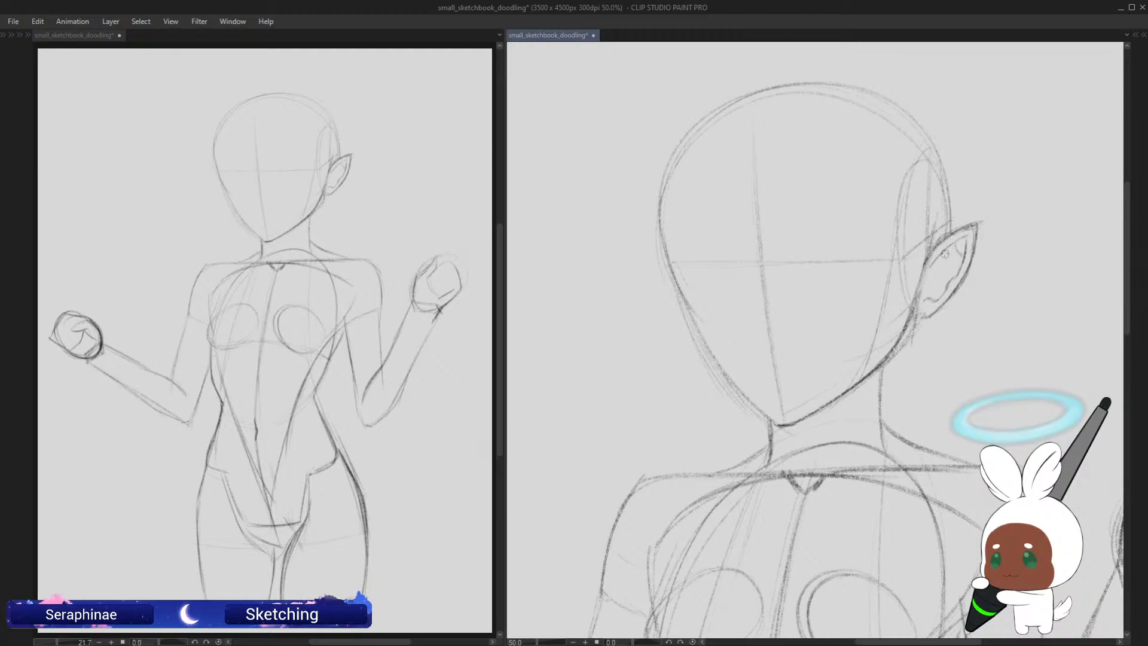
left_click_drag(944, 267, 927, 292)
Step: Sketch the curved upper lid line of the eye nearest the pointed ear, along the horizontal eye guideline
left_click_drag(1128, 239, 1127, 245)
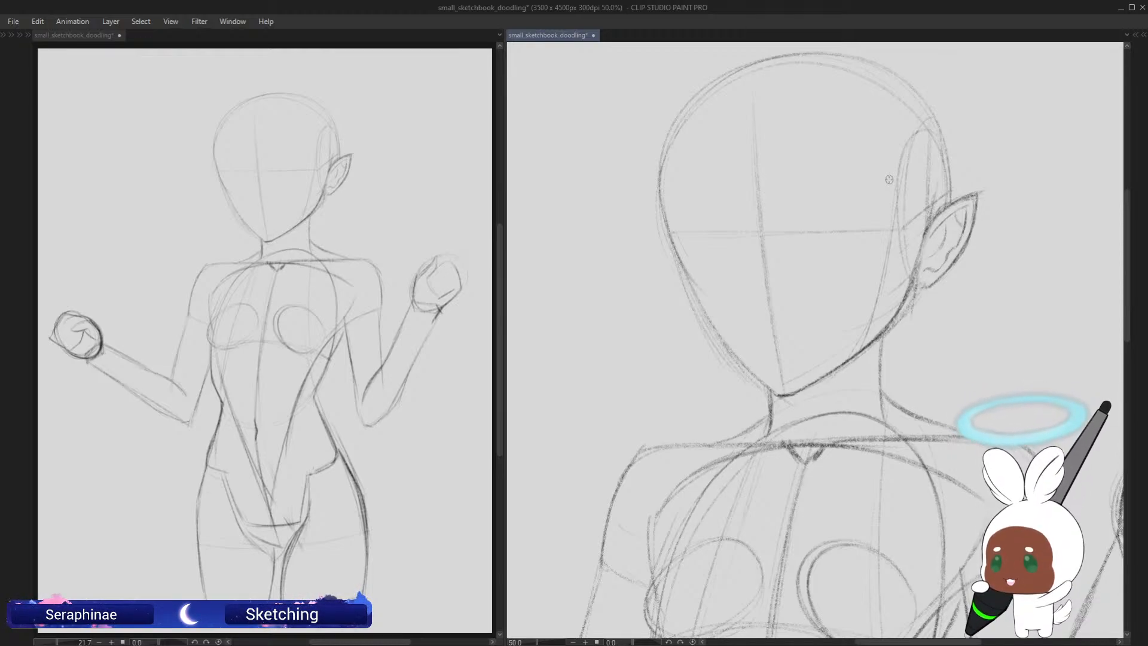
scroll(1133, 207, "up", 2)
scroll(1132, 207, "up", 1)
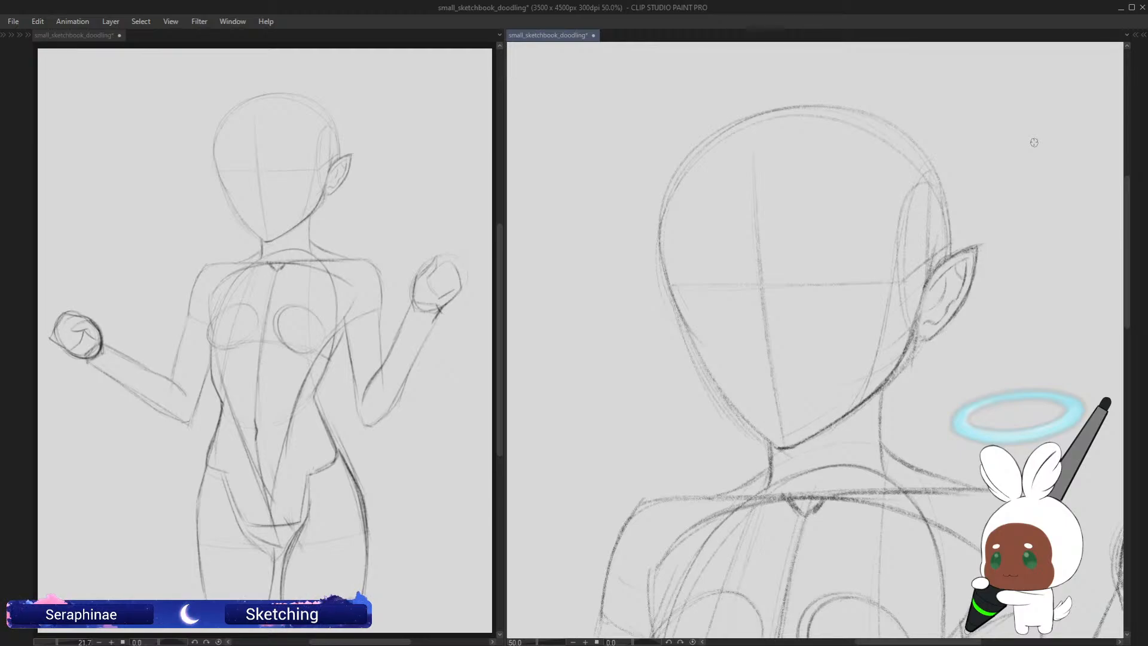
scroll(1132, 262, "down", 2)
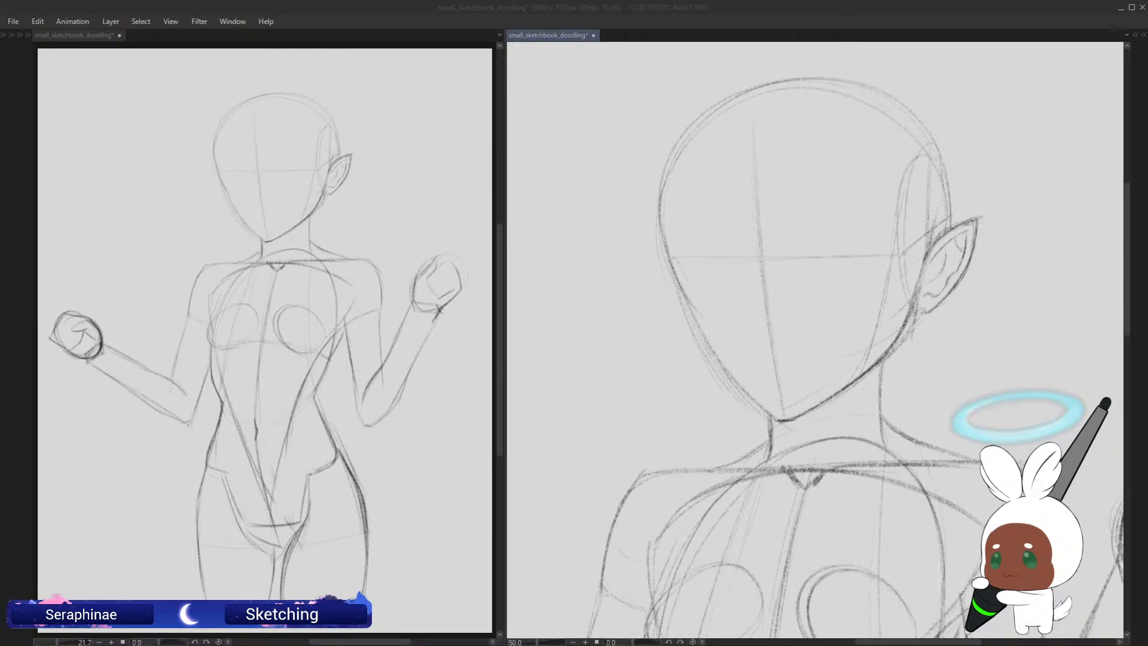
left_click(1127, 271)
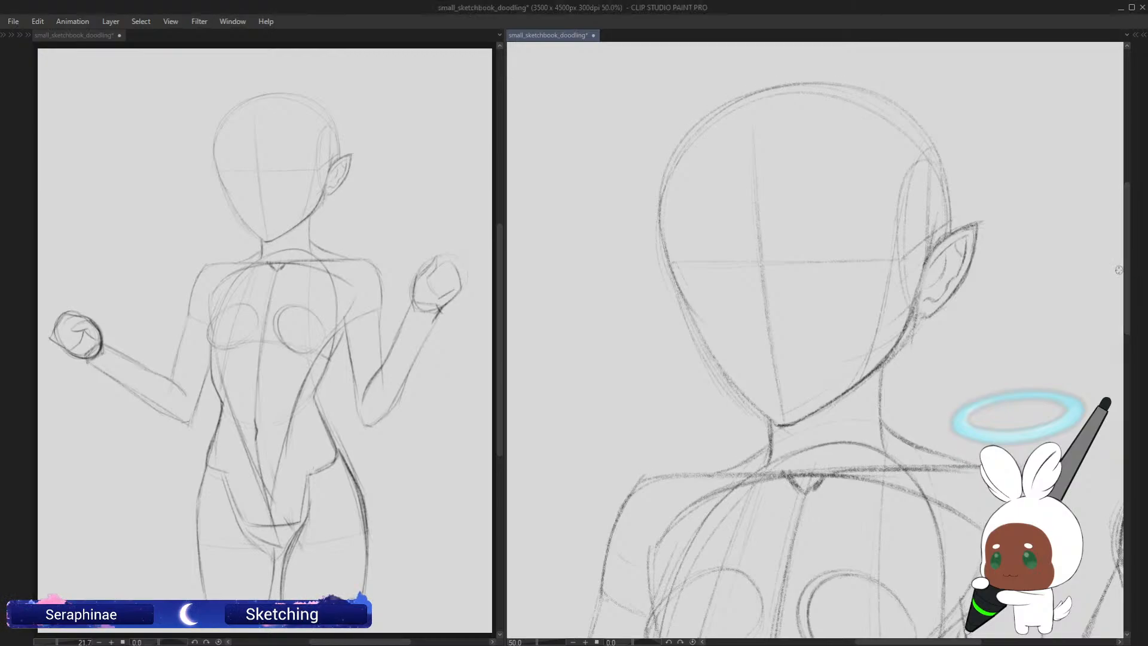
left_click_drag(824, 270, 880, 276)
left_click_drag(768, 267, 783, 293)
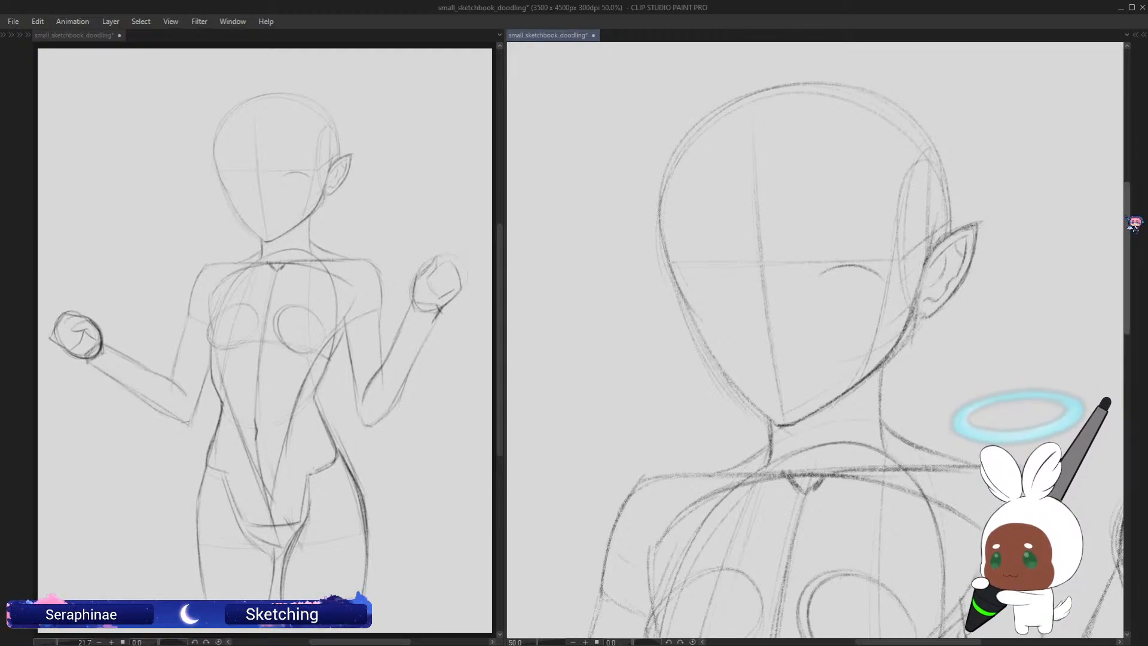
Step: Lightly sketch a small round hair tie at the crown and a ponytail curve sweeping down past the pointed ear
scroll(1136, 233, "down", 2)
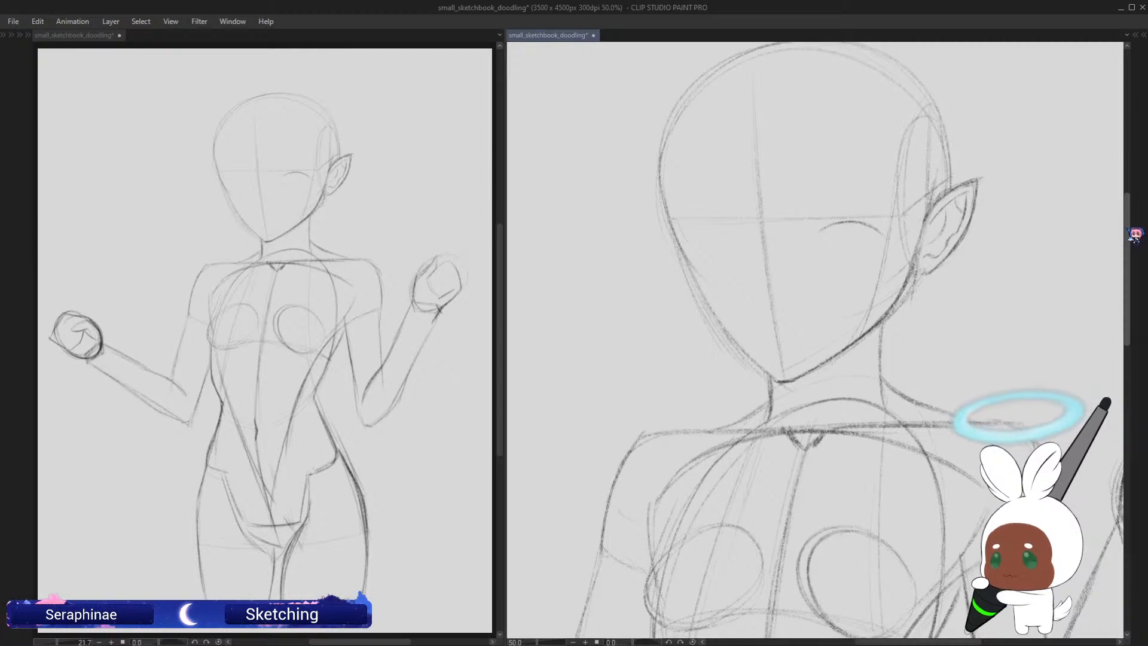
scroll(1117, 202, "up", 1)
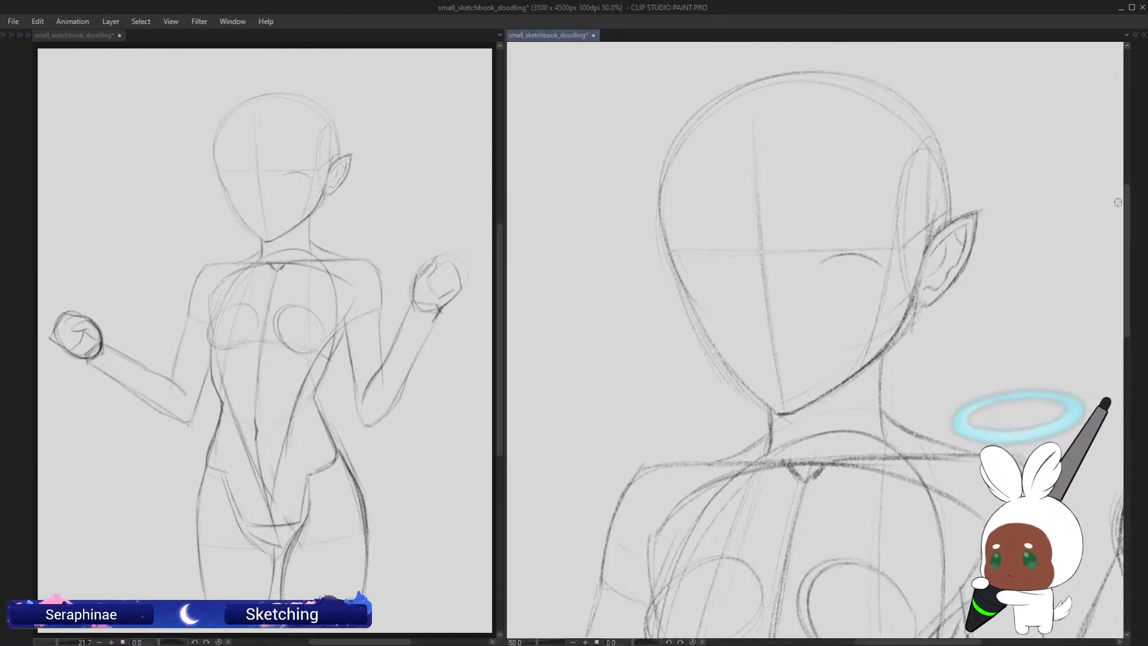
scroll(1118, 202, "down", 8)
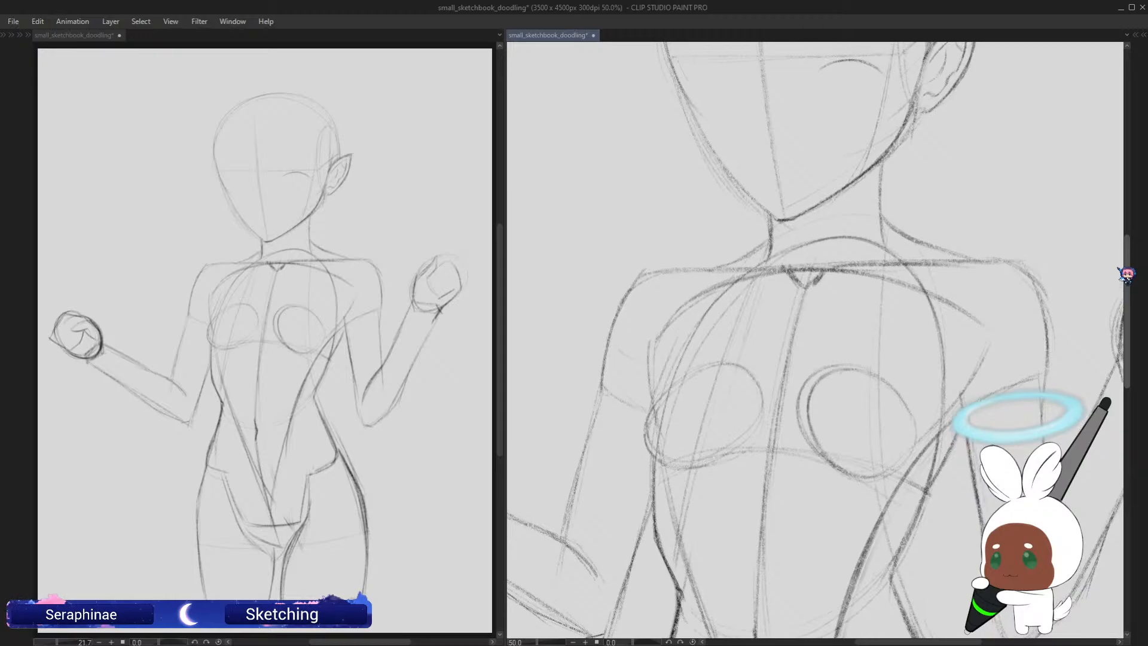
scroll(1123, 257, "up", 4)
key("ctrl+minus")
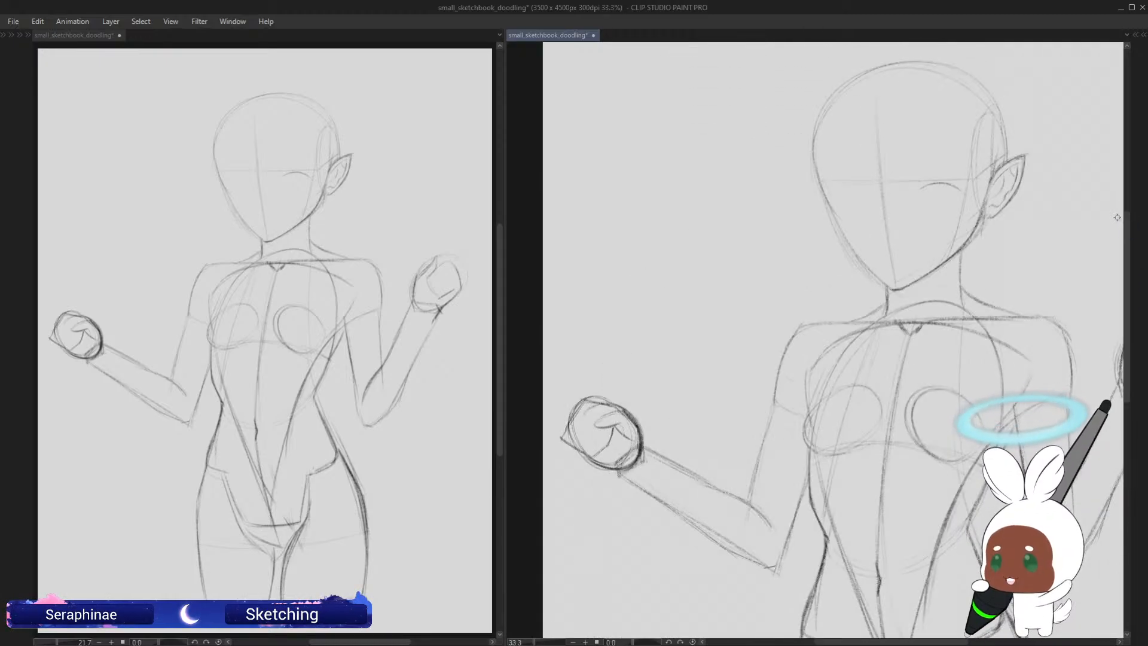
left_click_drag(893, 642, 945, 641)
scroll(949, 585, "down", 1)
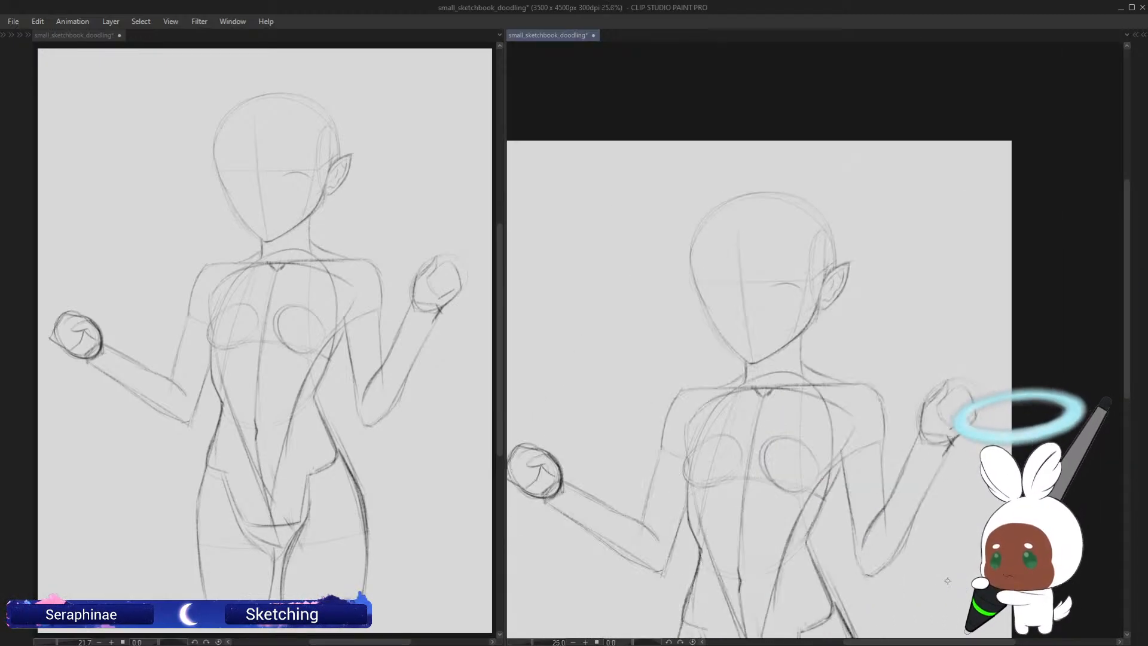
scroll(1000, 294, "down", 5)
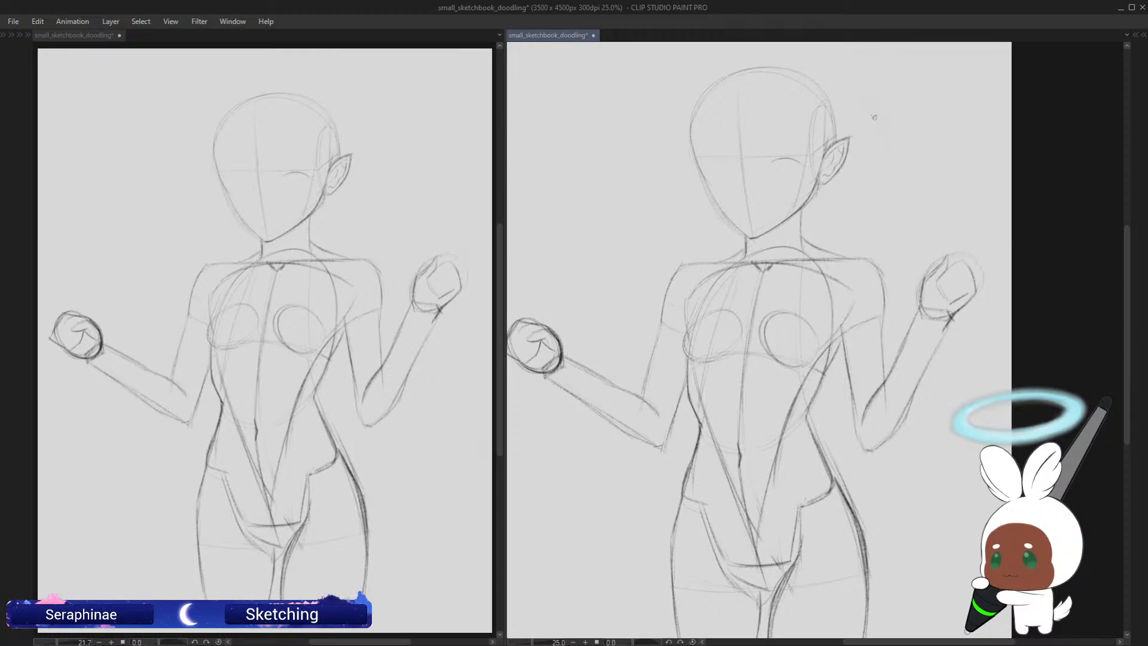
key("ctrl+z")
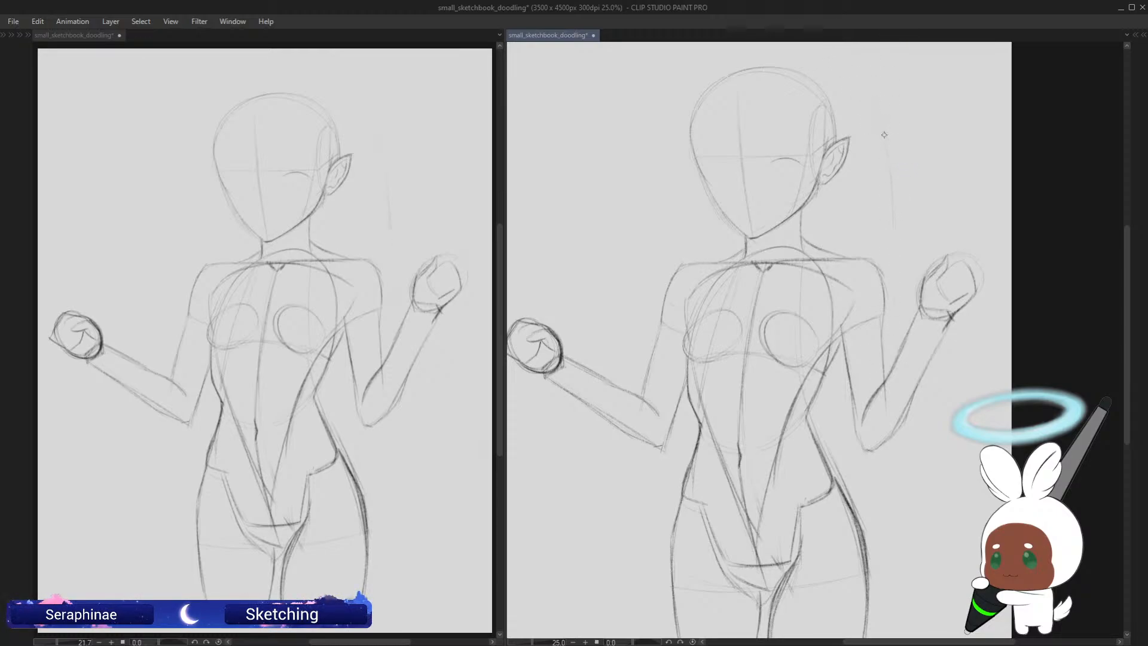
left_click_drag(1129, 244, 1129, 225)
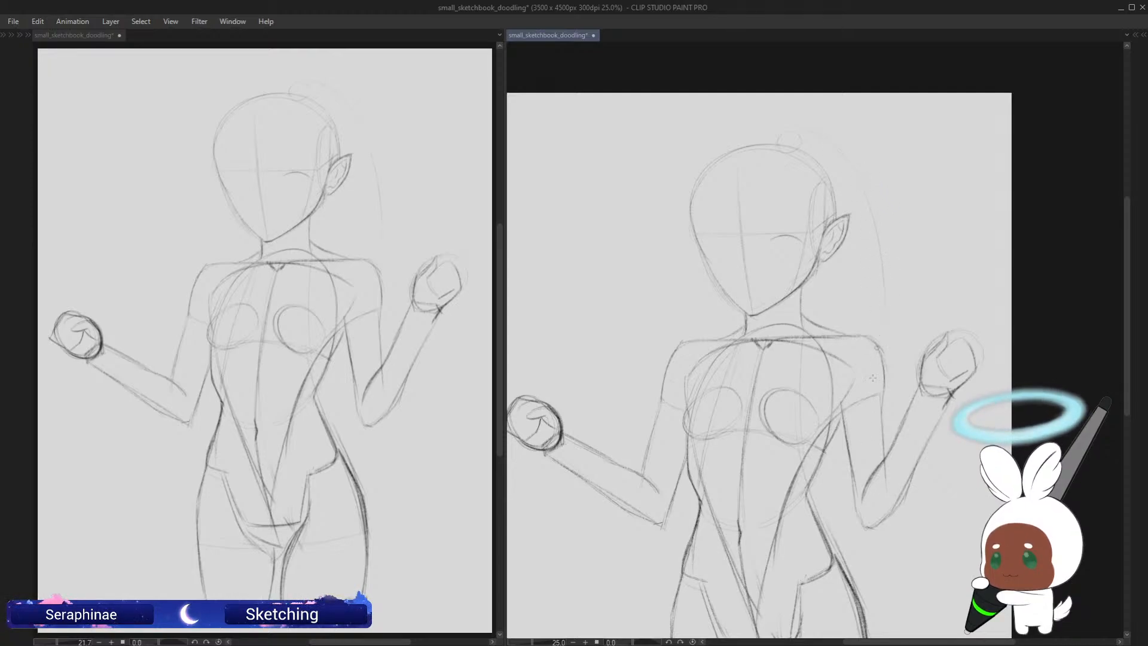
Step: Extend the ponytail with light strokes tapering down behind the raised arm, beside the waist and hip
scroll(874, 378, "down", 3)
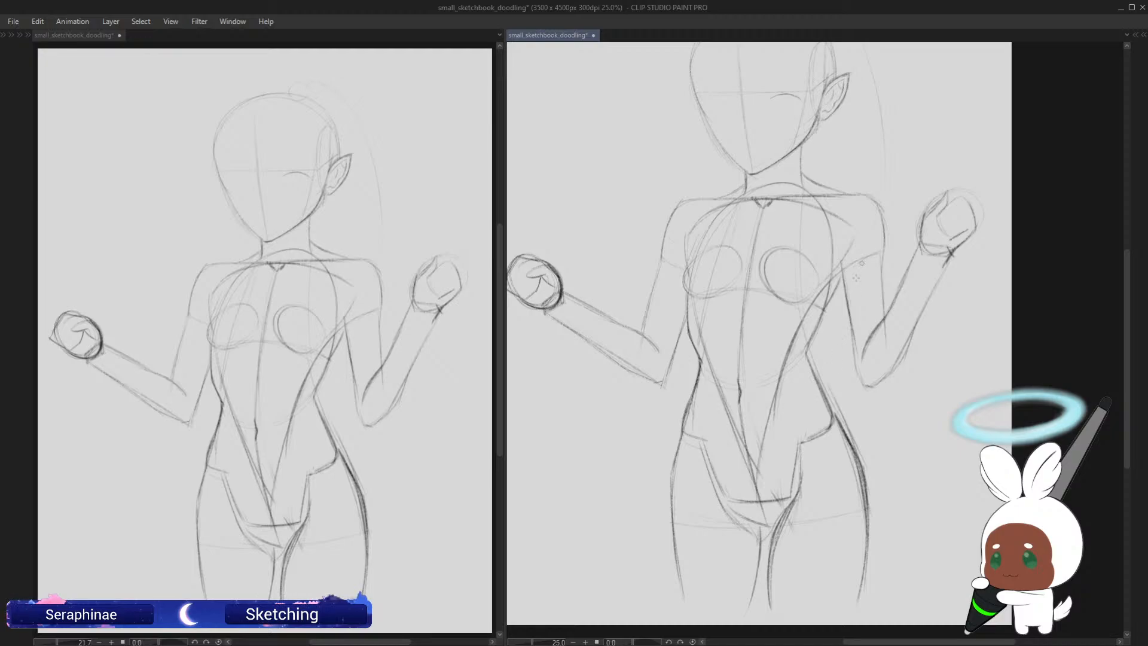
left_click_drag(844, 390, 863, 443)
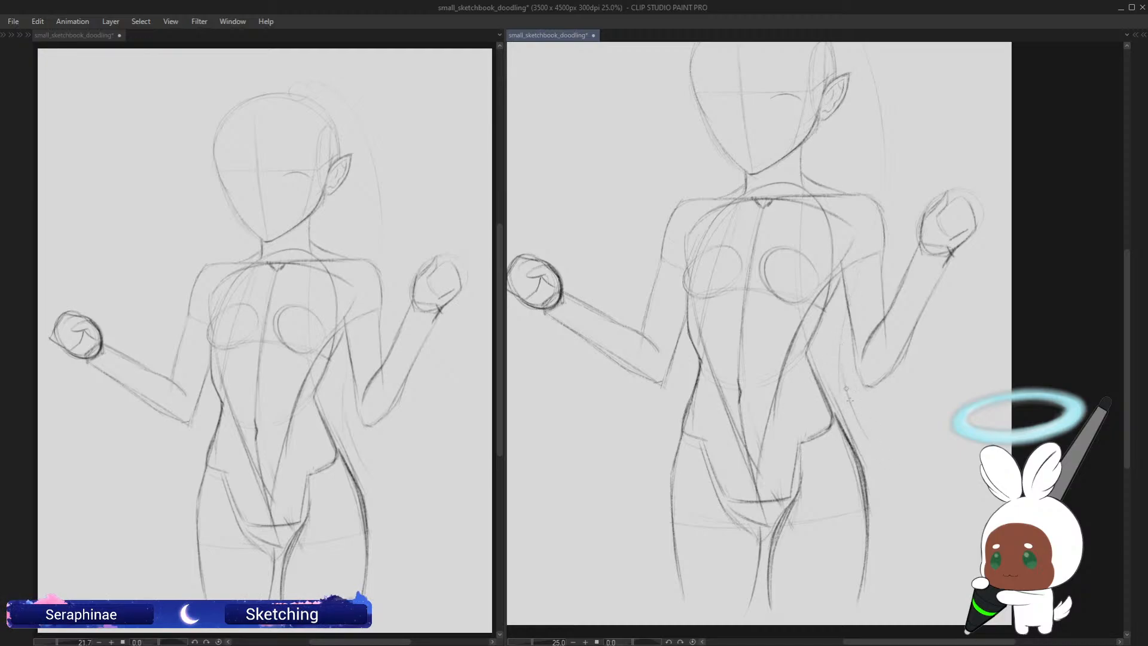
scroll(1058, 287, "up", 2)
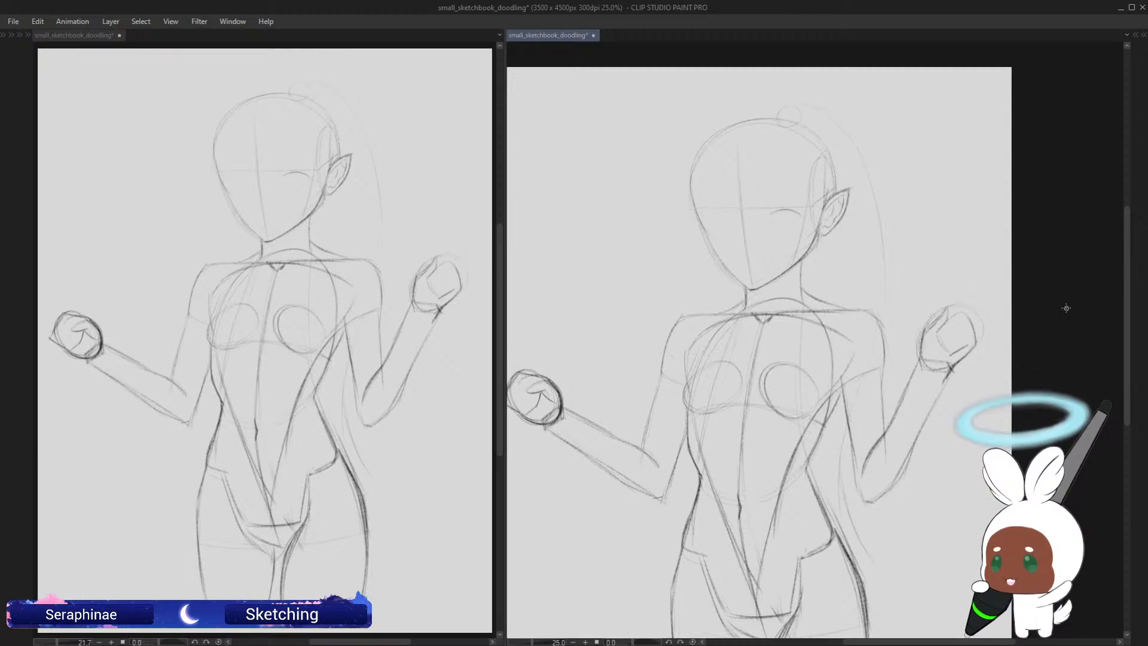
mouse_move(1125, 256)
left_mouse_down()
mouse_move(1127, 298)
mouse_move(1120, 228)
left_mouse_up()
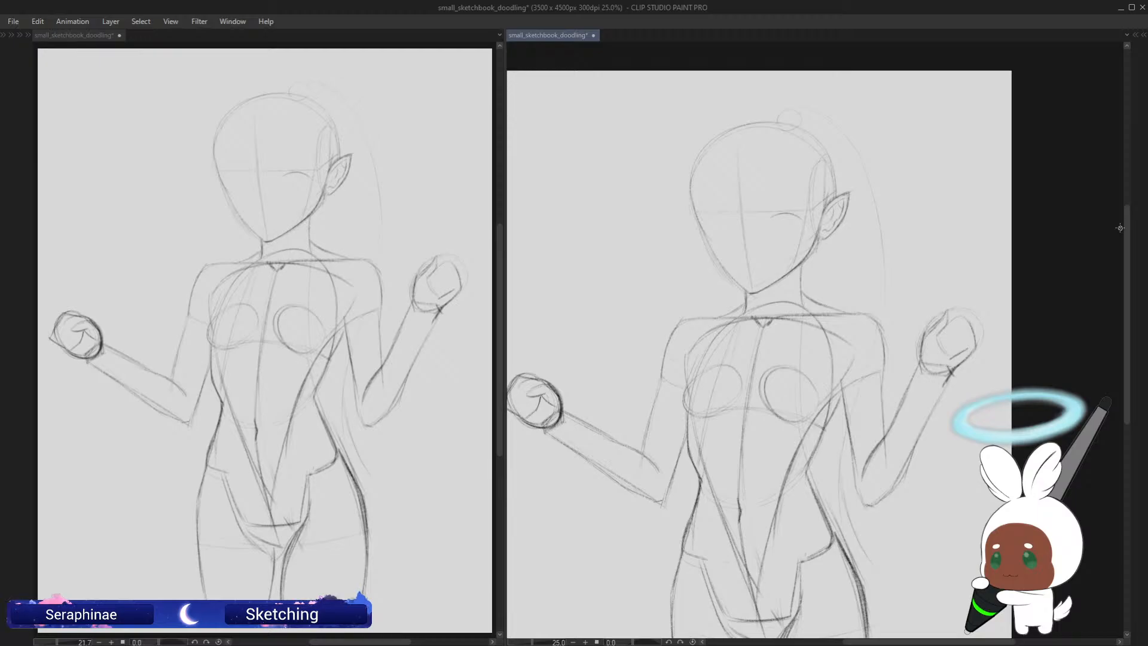
Step: Round out the eye nearest the pointed ear with its outer side curve and a short lower lid line at 50% zoom
scroll(1121, 228, "up", 2)
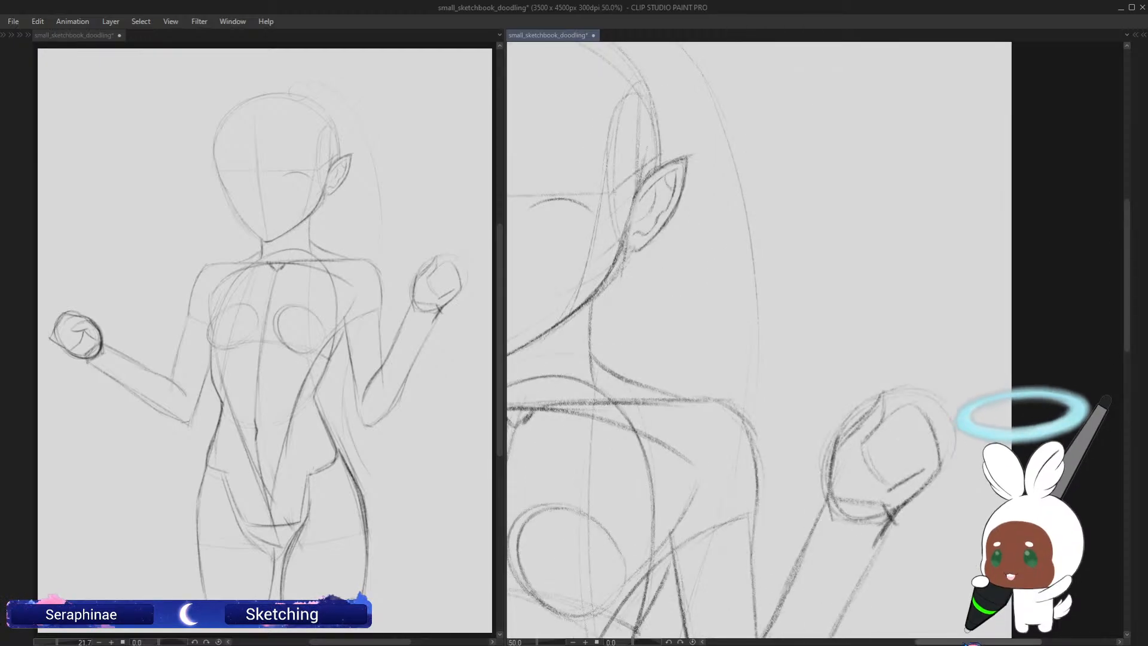
left_click_drag(966, 643, 914, 643)
left_click_drag(1128, 236, 1120, 218)
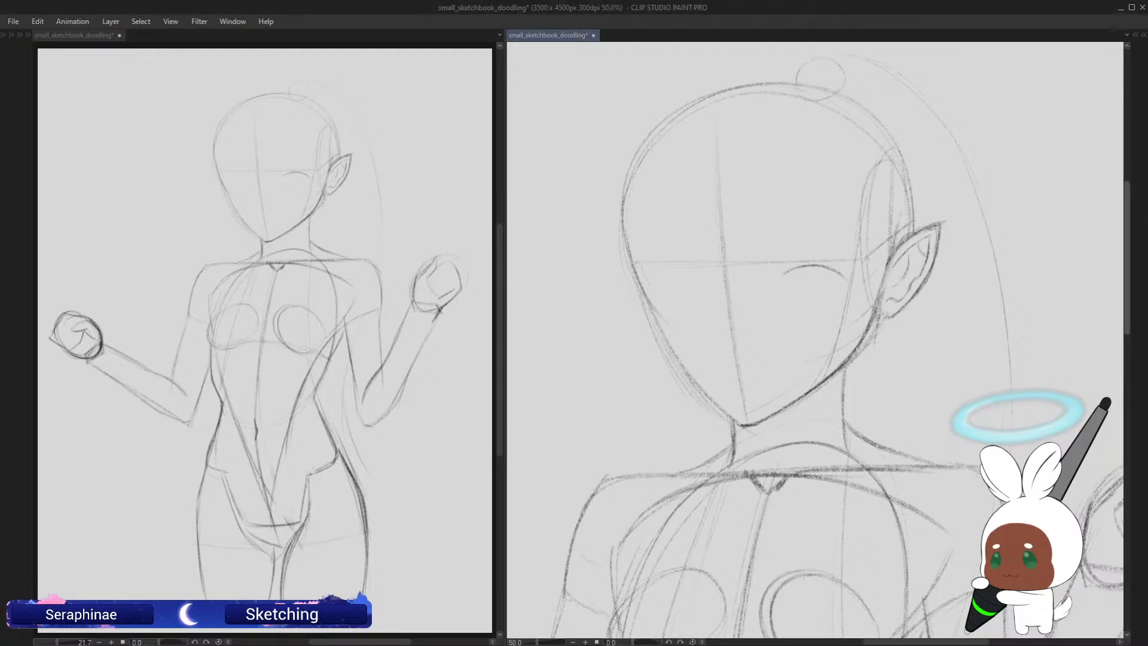
scroll(1119, 283, "down", 1)
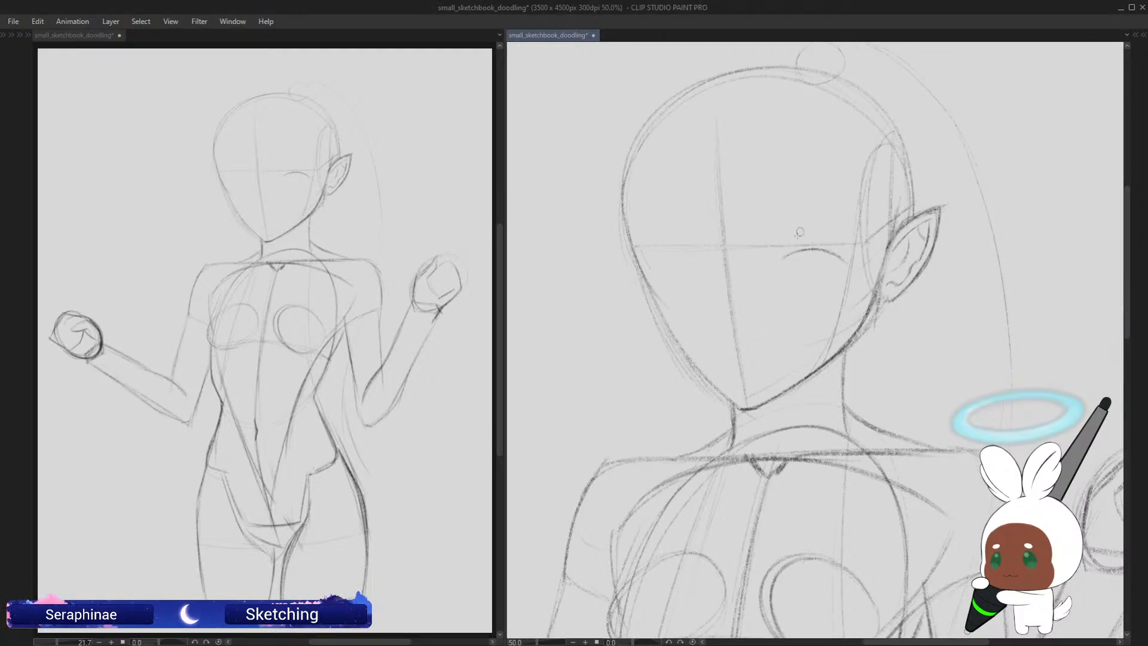
mouse_move(776, 266)
left_mouse_down()
mouse_move(787, 255)
mouse_move(841, 263)
left_mouse_up()
left_click_drag(796, 297, 825, 294)
Step: Mirror the canvas view and sketch the far eye's upper lid, outer side and lower lid to match the near eye
key("h")
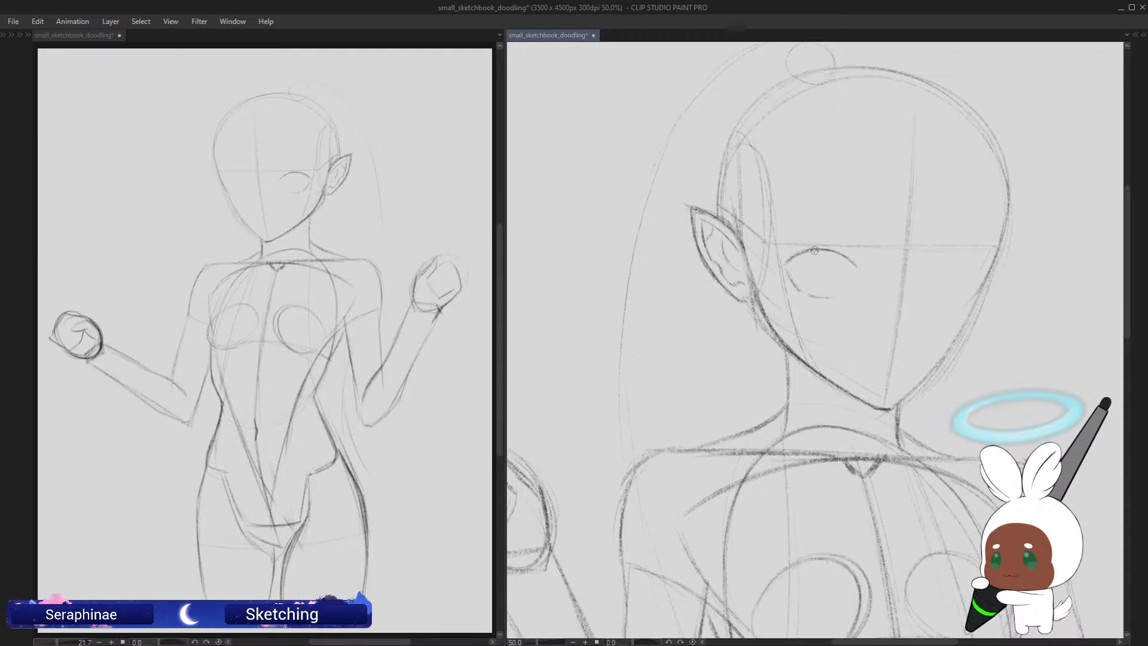
mouse_move(926, 266)
left_mouse_down()
mouse_move(951, 255)
mouse_move(978, 271)
left_mouse_up()
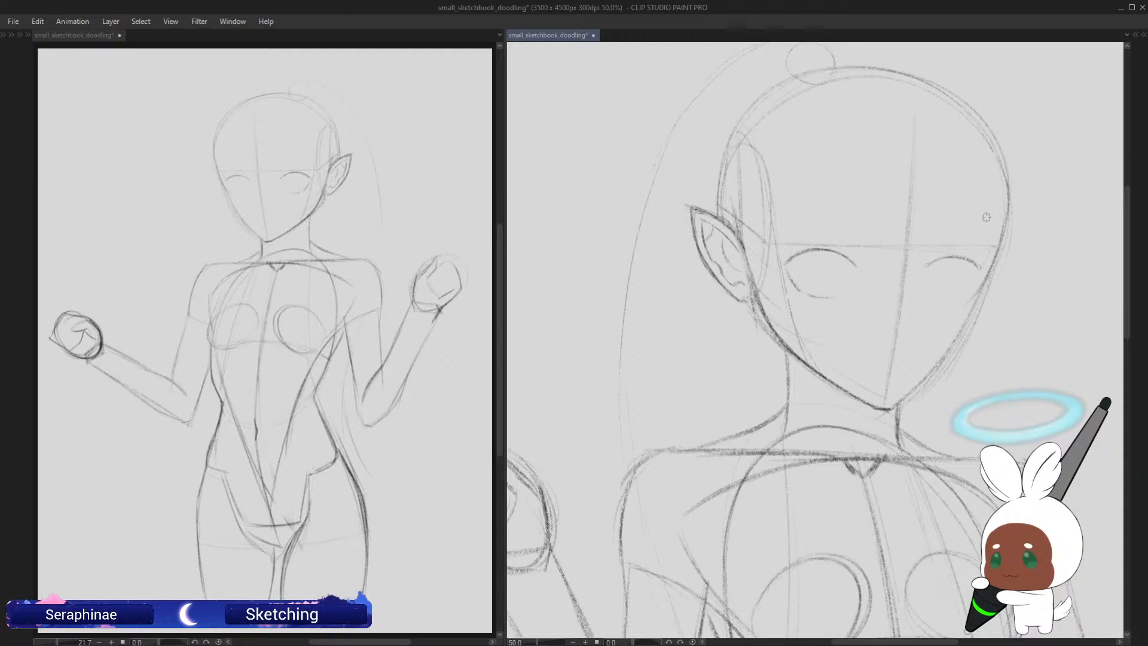
key("ctrl+z")
mouse_move(932, 263)
left_mouse_down()
mouse_move(968, 260)
mouse_move(938, 260)
mouse_move(974, 274)
mouse_move(928, 267)
mouse_move(970, 262)
mouse_move(929, 265)
mouse_move(955, 257)
mouse_move(977, 273)
left_mouse_up()
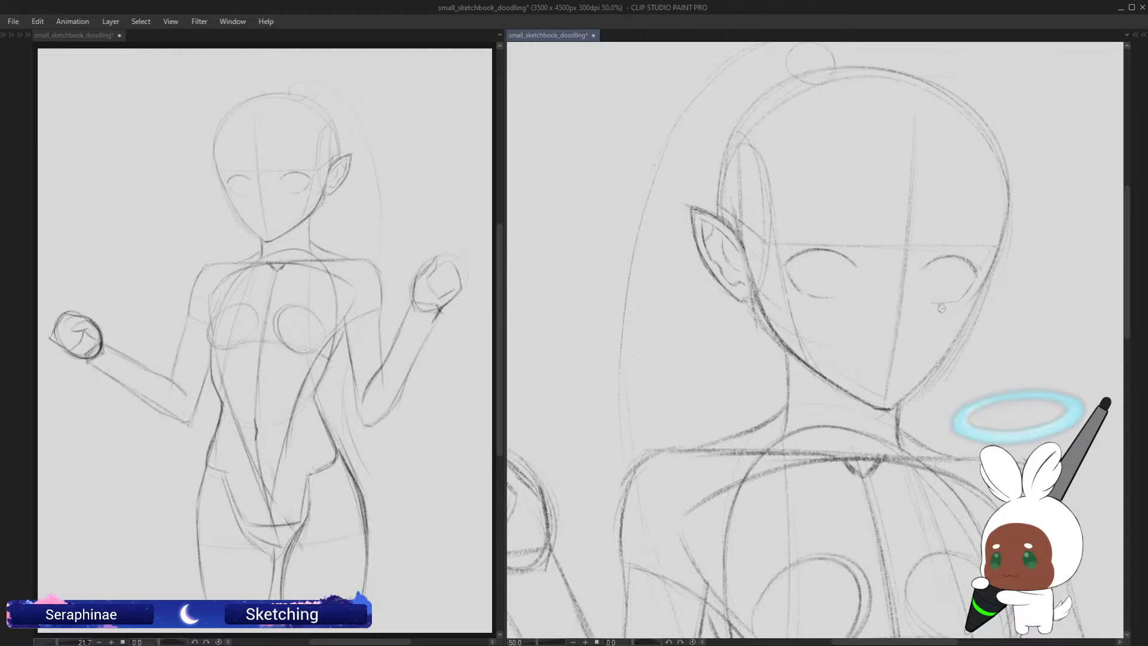
key("h")
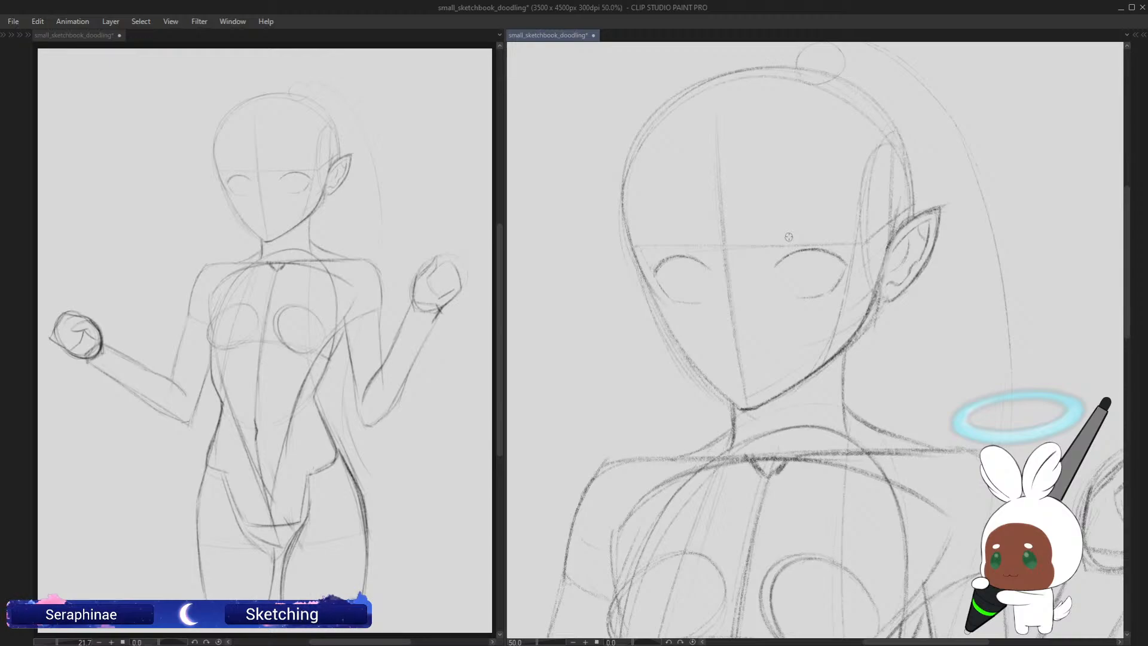
Step: Darken the upper lash line of the eye nearest the pointed ear with repeated arched strokes
scroll(1121, 223, "down", 1)
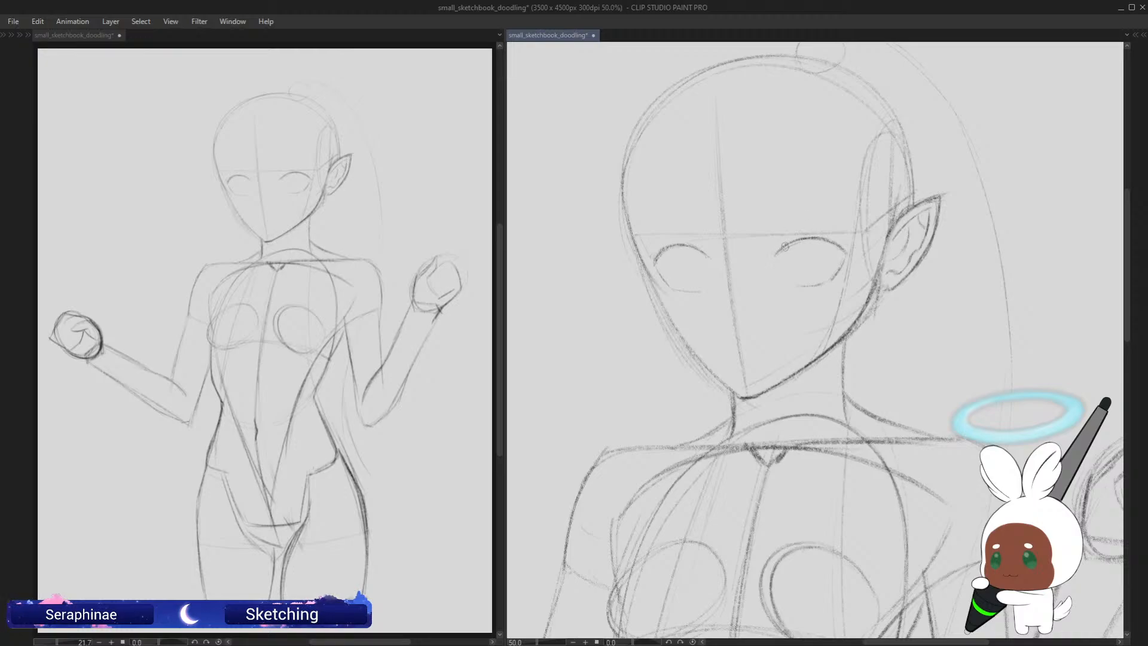
mouse_move(776, 256)
left_mouse_down()
mouse_move(824, 242)
mouse_move(844, 255)
left_mouse_up()
mouse_move(775, 261)
left_mouse_down()
mouse_move(820, 247)
mouse_move(799, 245)
mouse_move(846, 259)
left_mouse_up()
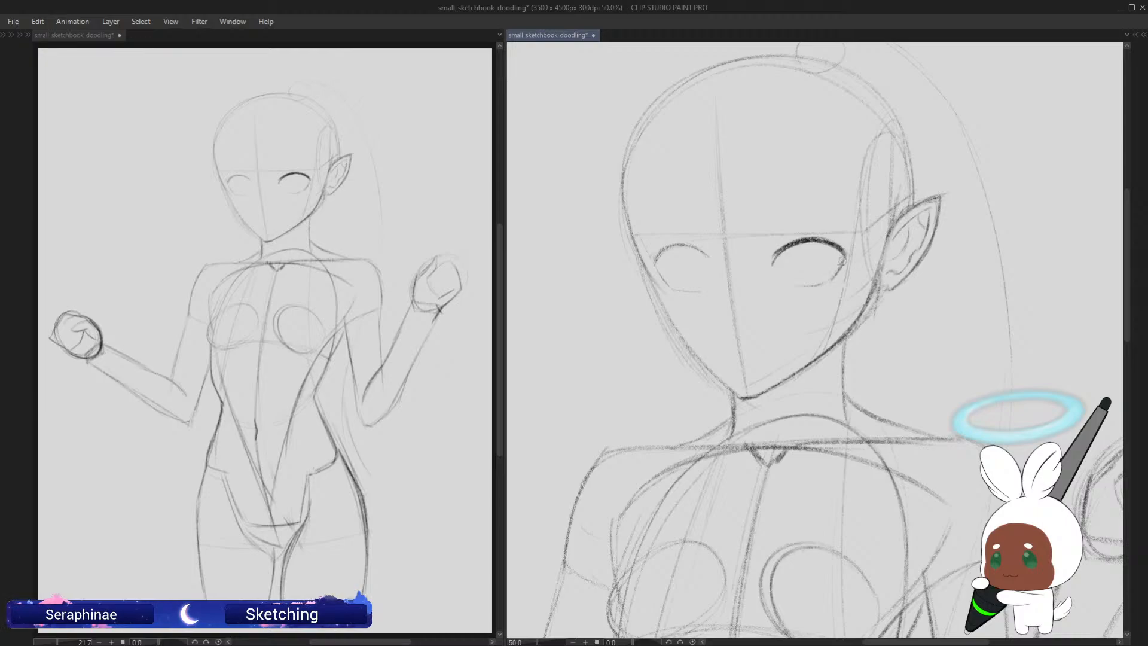
Step: Define the near eye's outer corner with a pointed lash, and strengthen its lower lid and upper lash line
left_click_drag(845, 252, 833, 277)
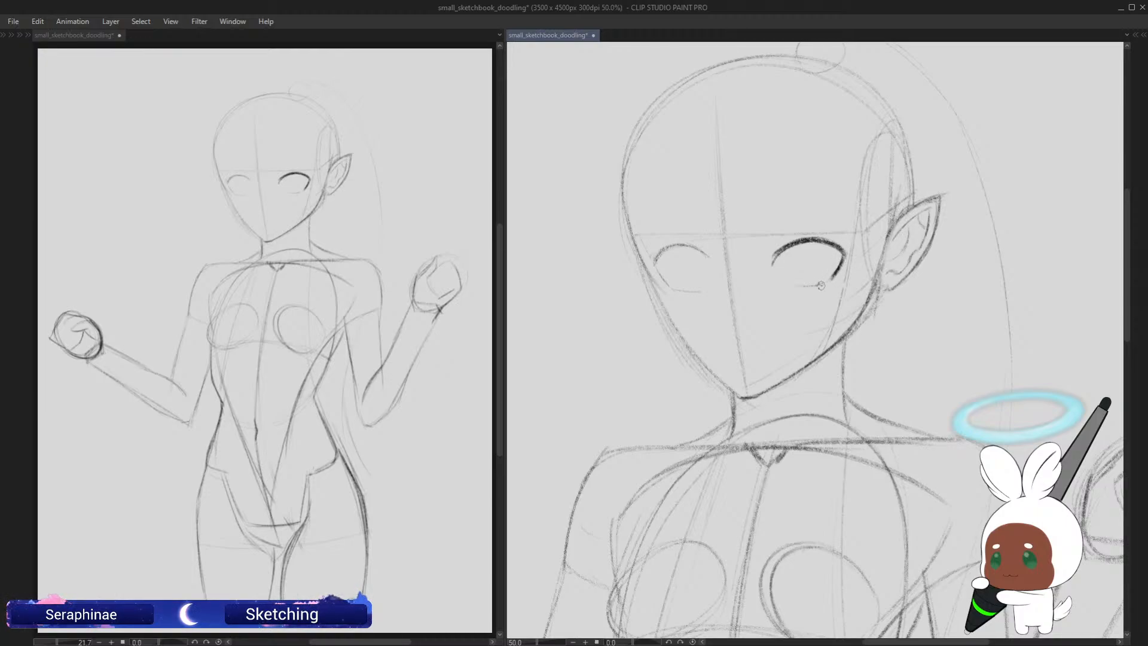
left_click_drag(818, 282, 796, 285)
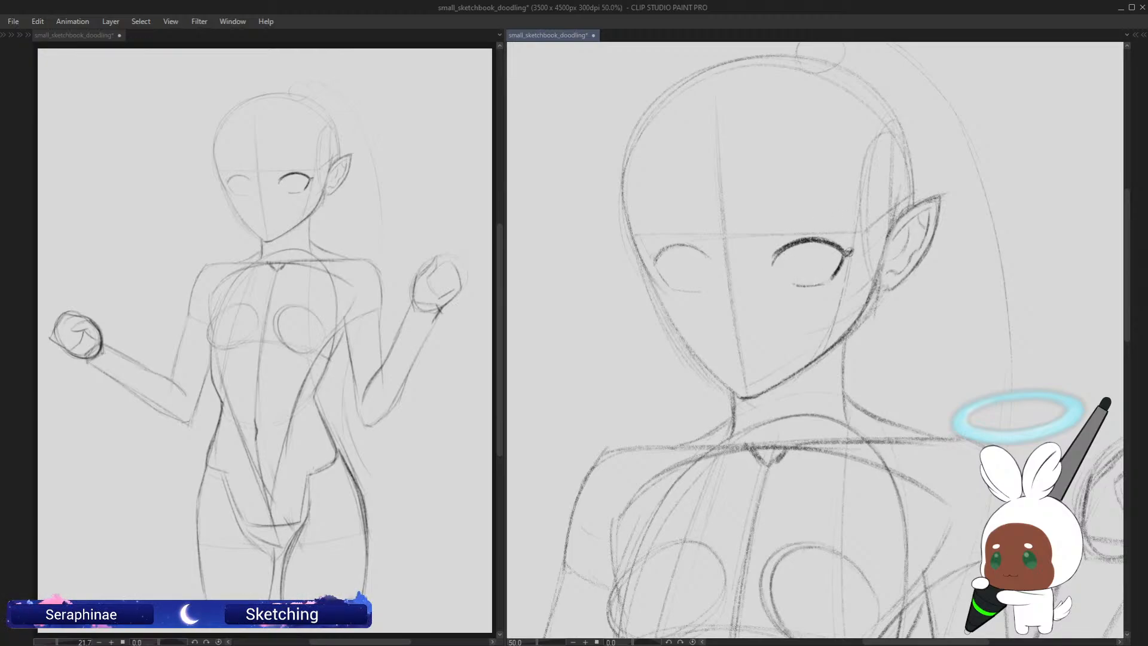
left_click_drag(849, 253, 840, 264)
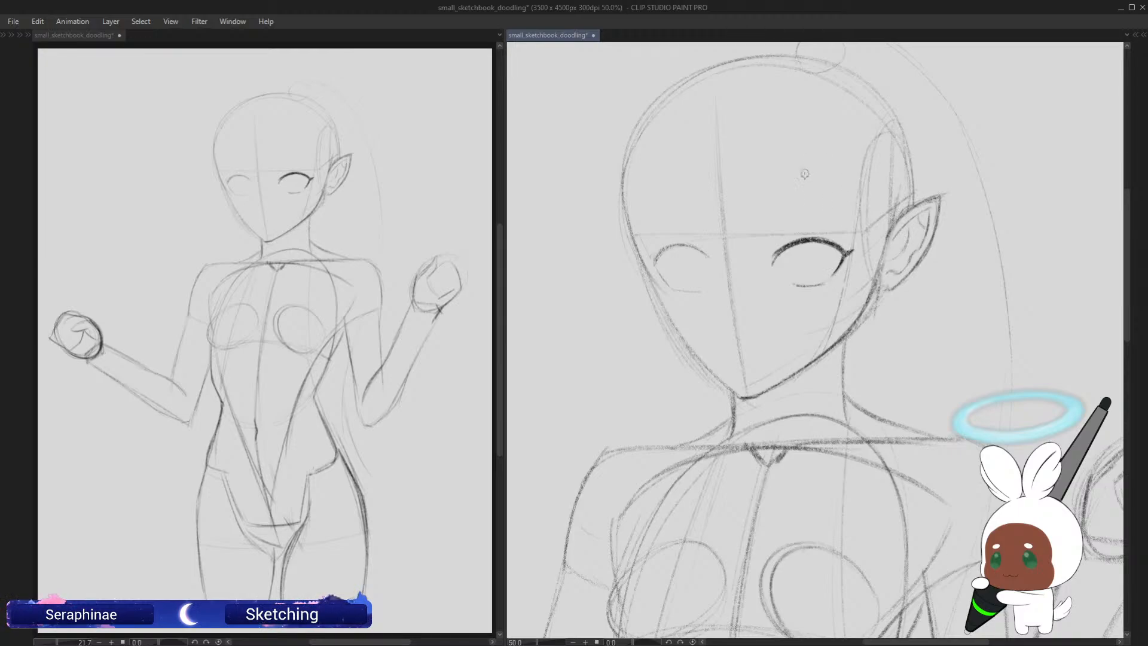
mouse_move(776, 262)
left_mouse_down()
mouse_move(808, 245)
mouse_move(838, 252)
left_mouse_up()
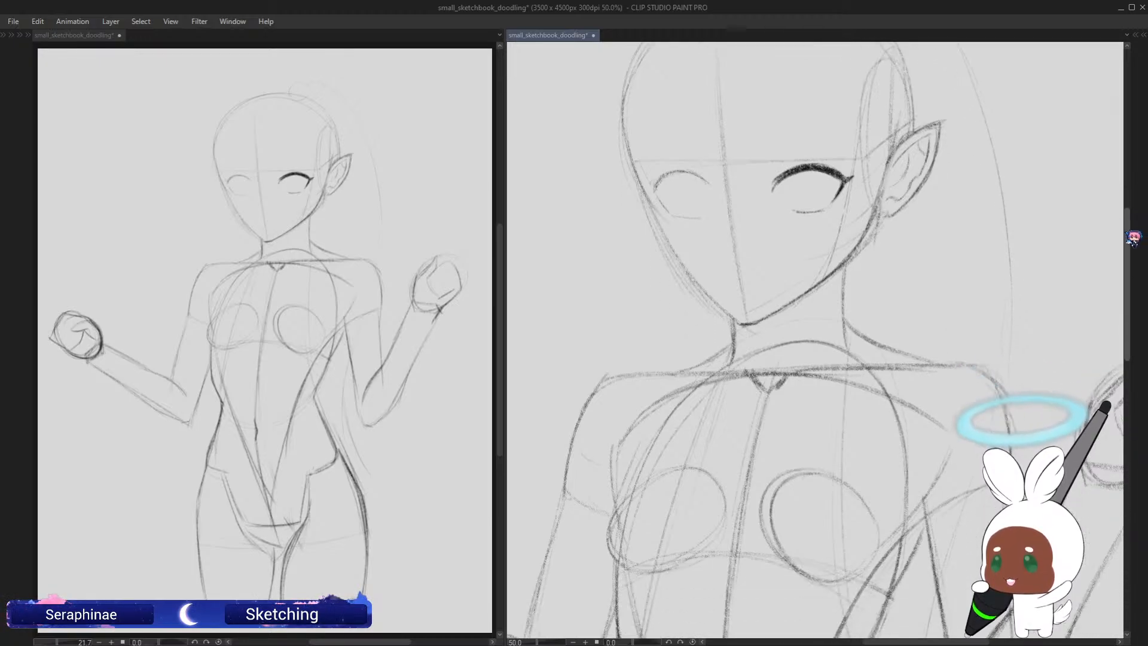
Step: In the mirrored view, darken the far eye's upper lid and add a pointed lash at its outer corner
key("h")
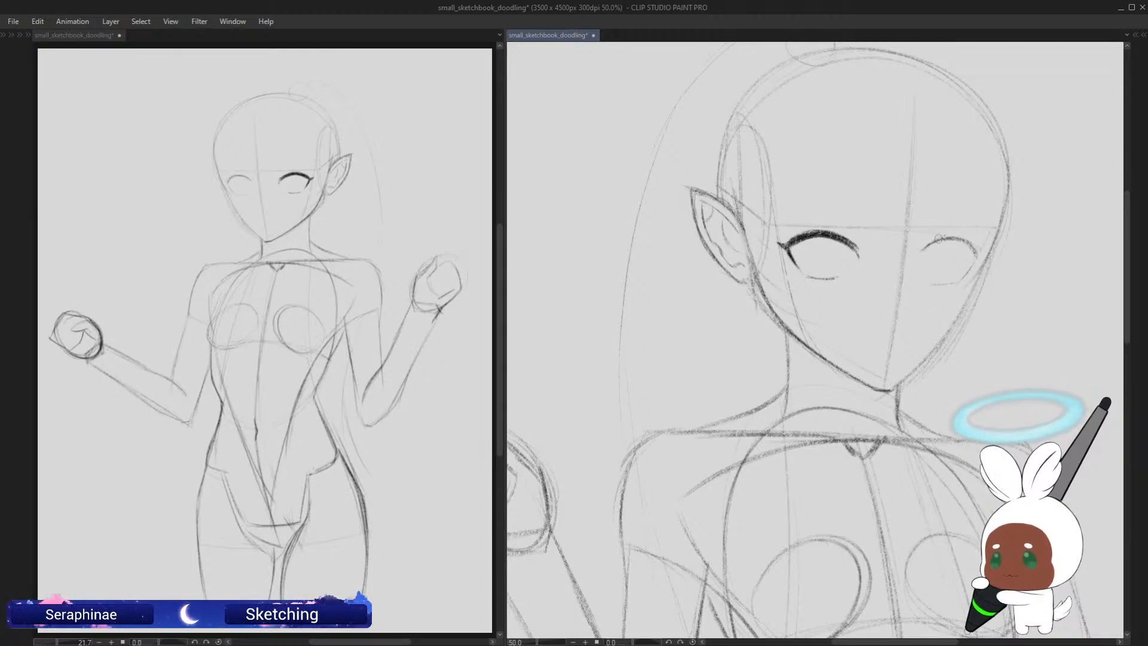
mouse_move(916, 250)
left_mouse_down()
mouse_move(934, 237)
mouse_move(974, 245)
left_mouse_up()
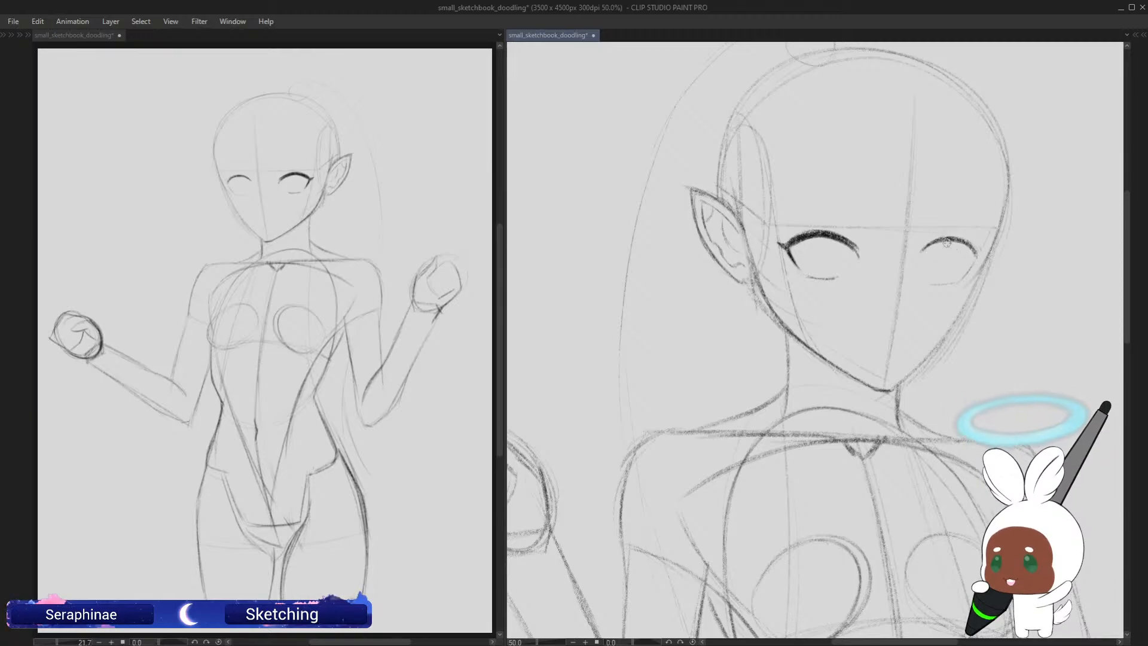
key("h")
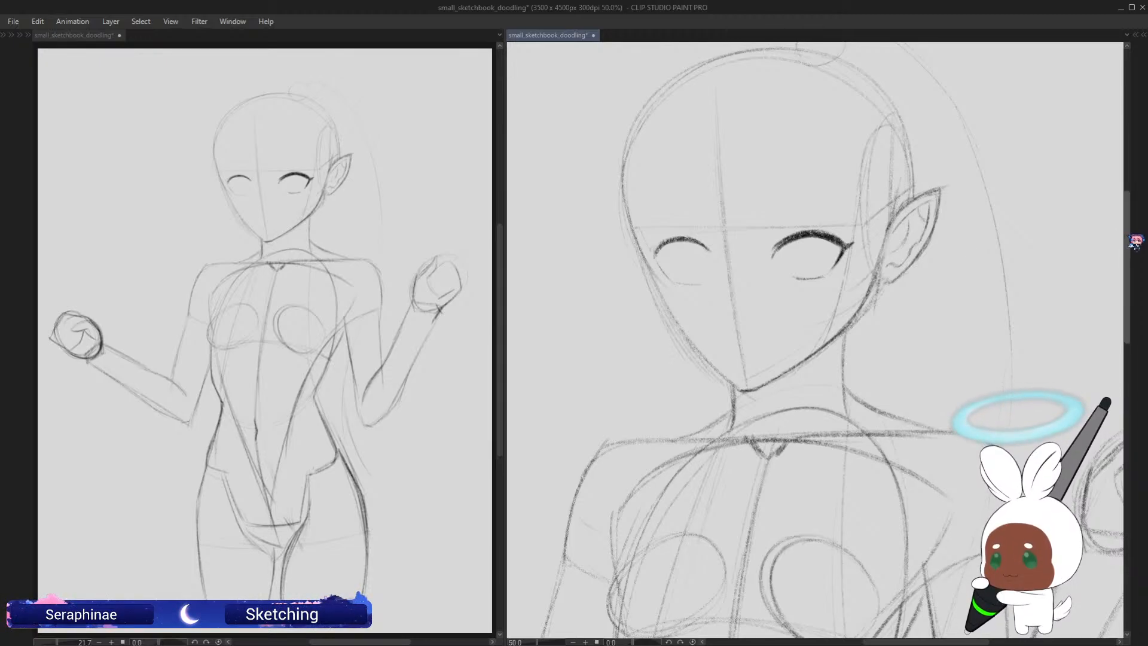
key("h")
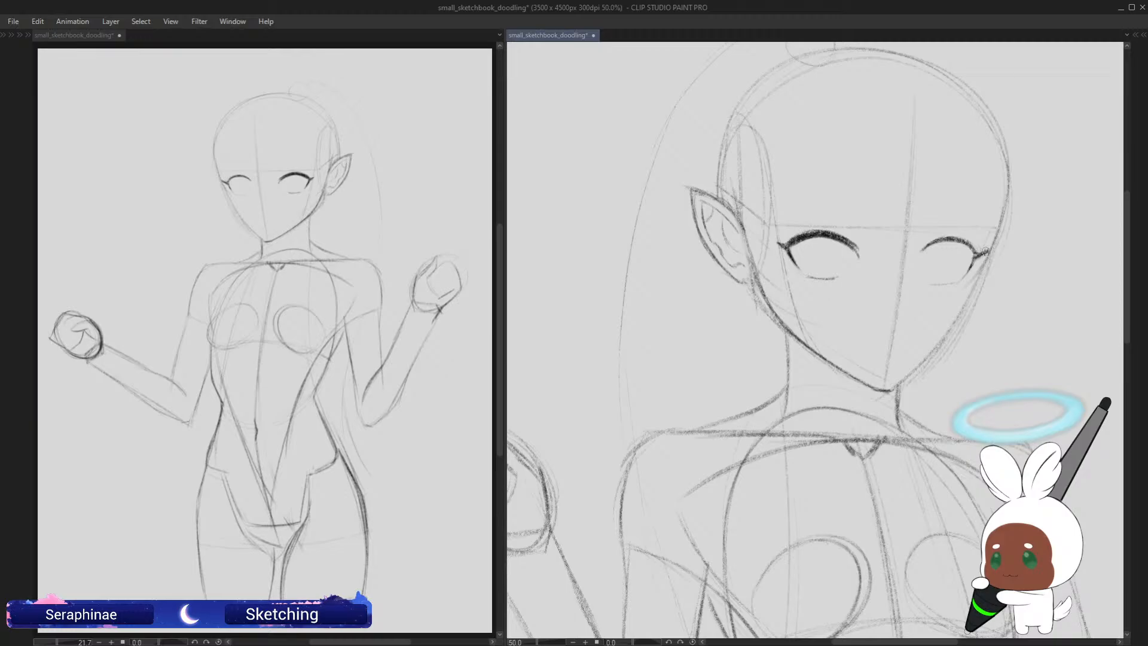
mouse_move(924, 250)
left_mouse_down()
mouse_move(961, 235)
mouse_move(924, 244)
mouse_move(978, 259)
left_mouse_up()
key("h")
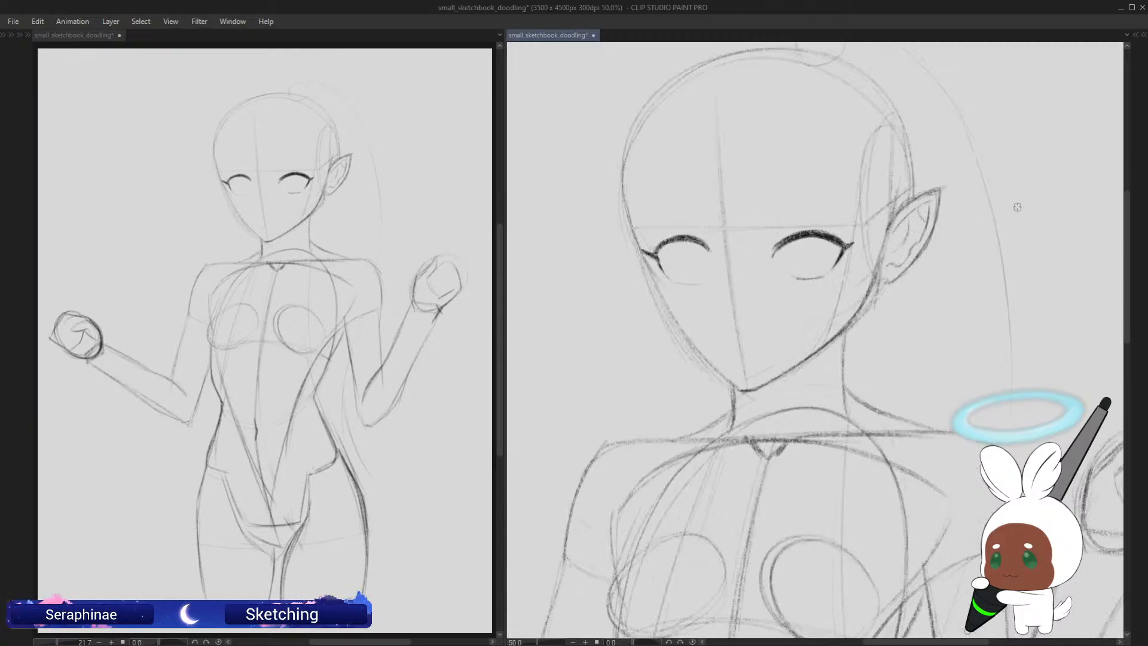
Step: Thicken the far eye's upper lash line and darken its outer corner and lower lid, mirroring the view to compare both eyes
key("h")
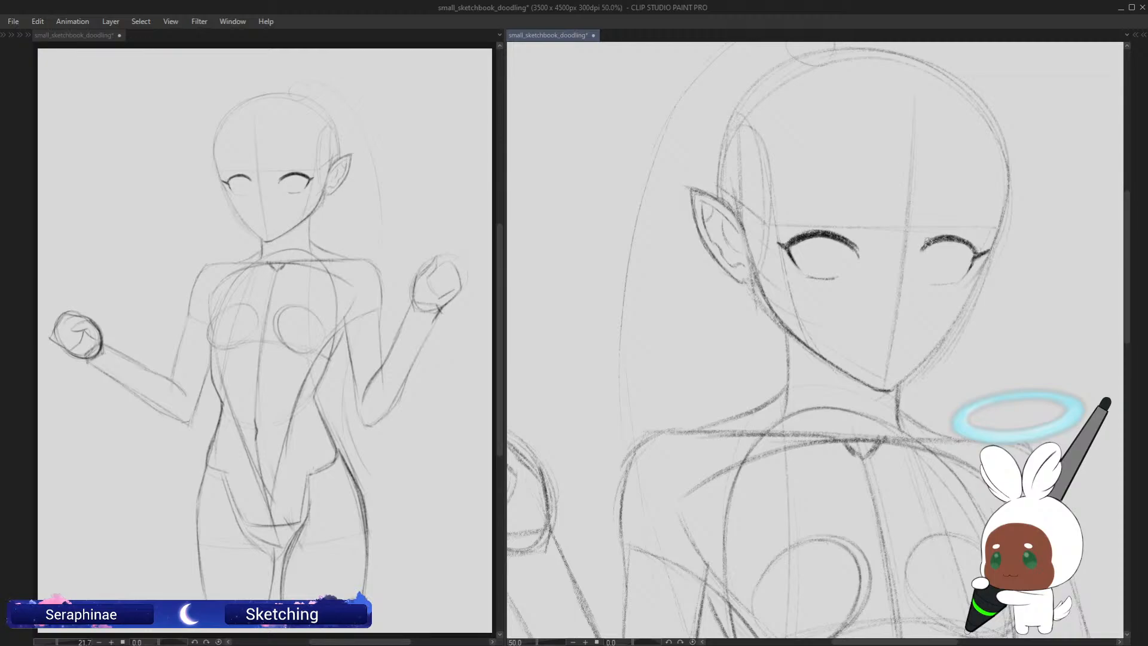
mouse_move(921, 251)
left_mouse_down()
mouse_move(988, 247)
mouse_move(969, 267)
mouse_move(976, 257)
left_mouse_up()
left_click_drag(983, 249, 967, 269)
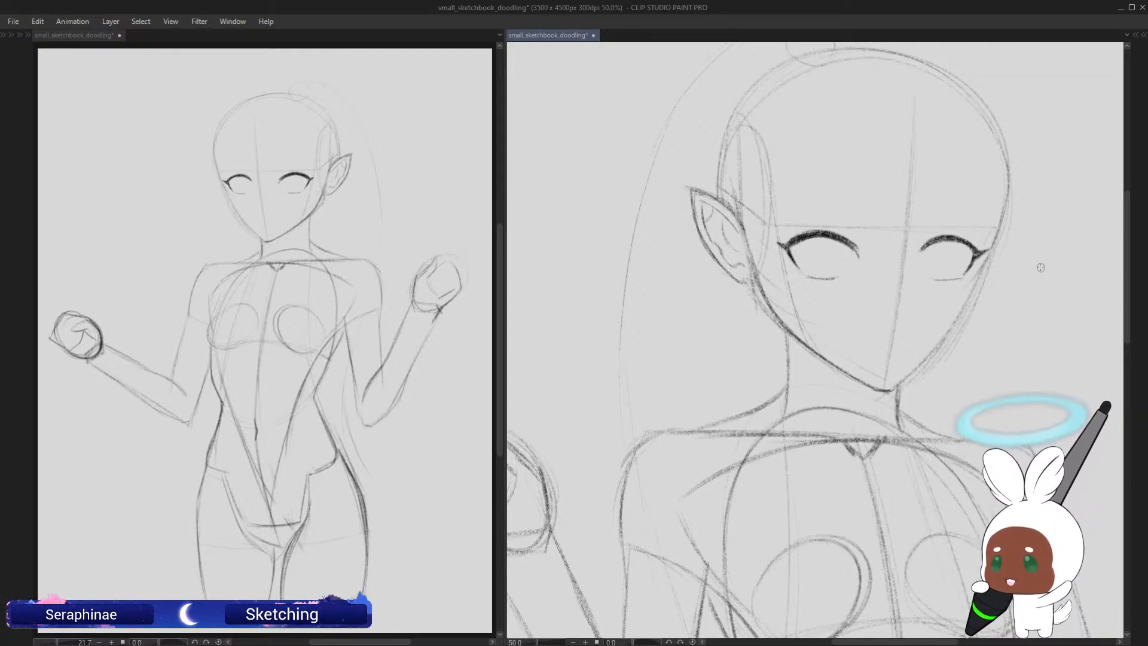
scroll(1026, 176, "down", 2)
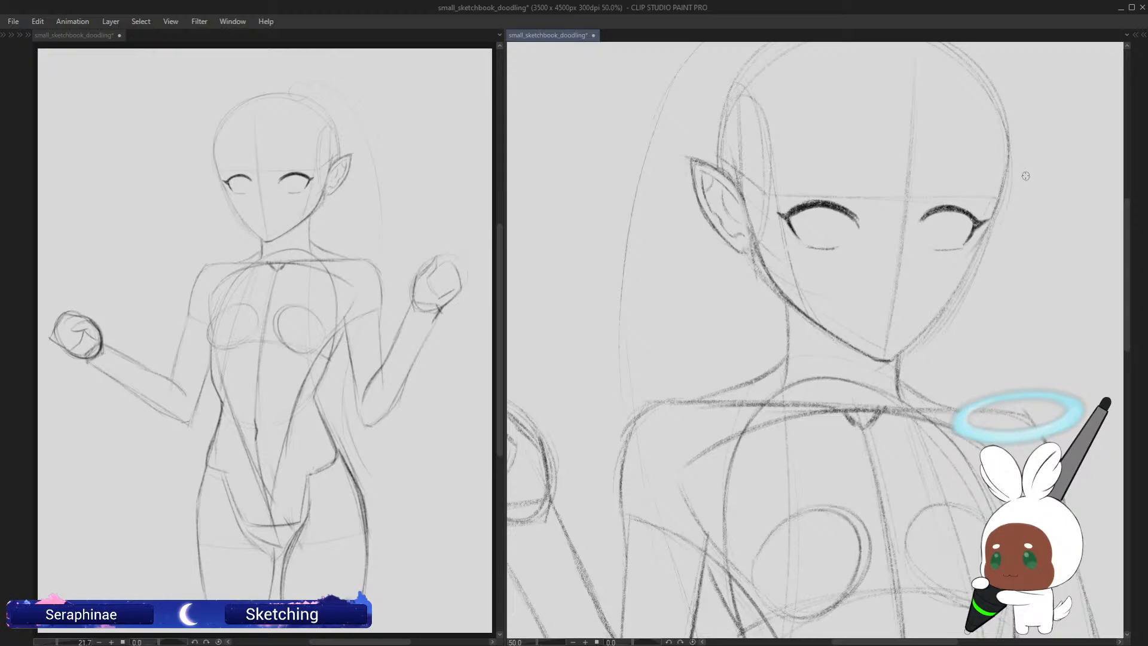
left_click_drag(1135, 243, 1135, 241)
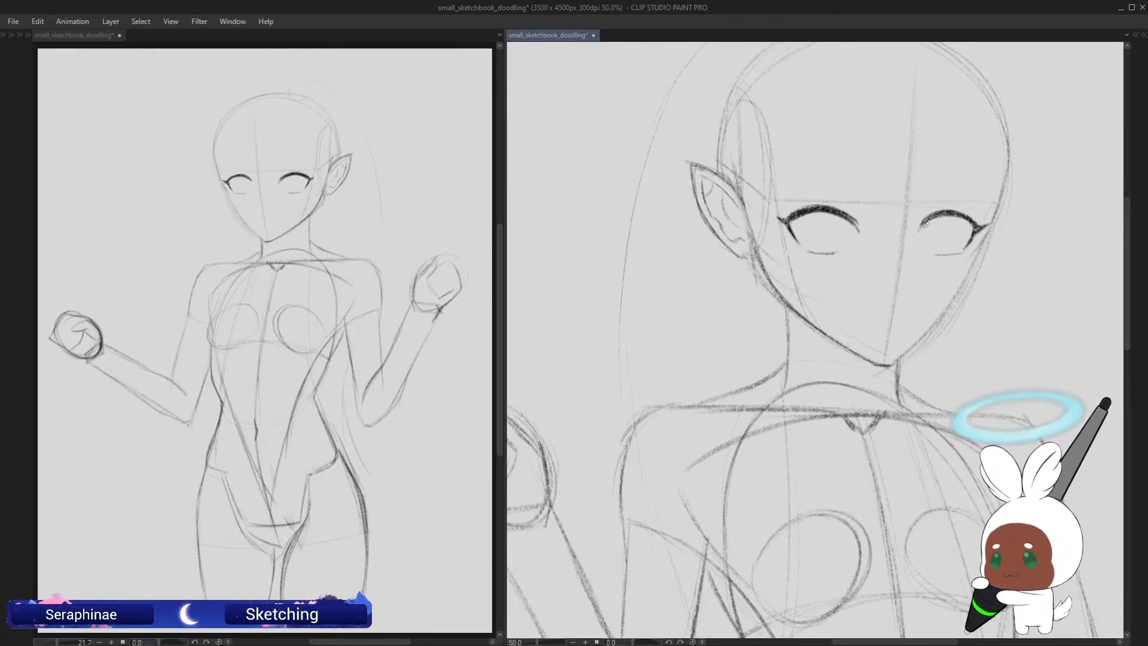
key("h")
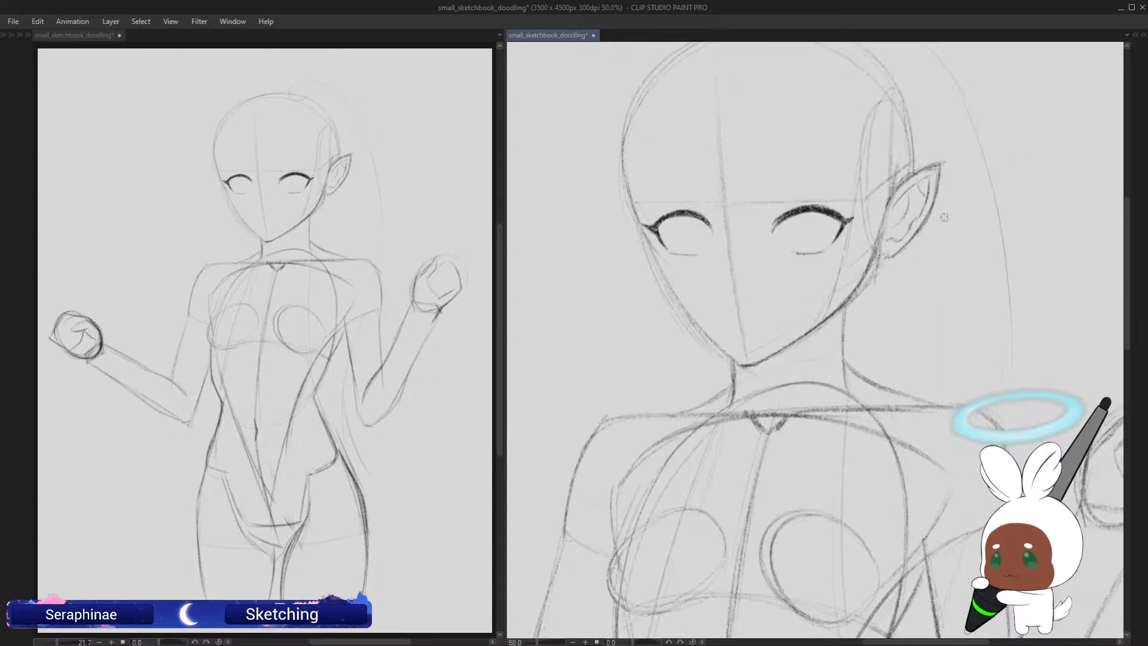
Step: Compare both eyes in mirrored view and sketch an oval iris in the eye nearest the pointed ear
key("h")
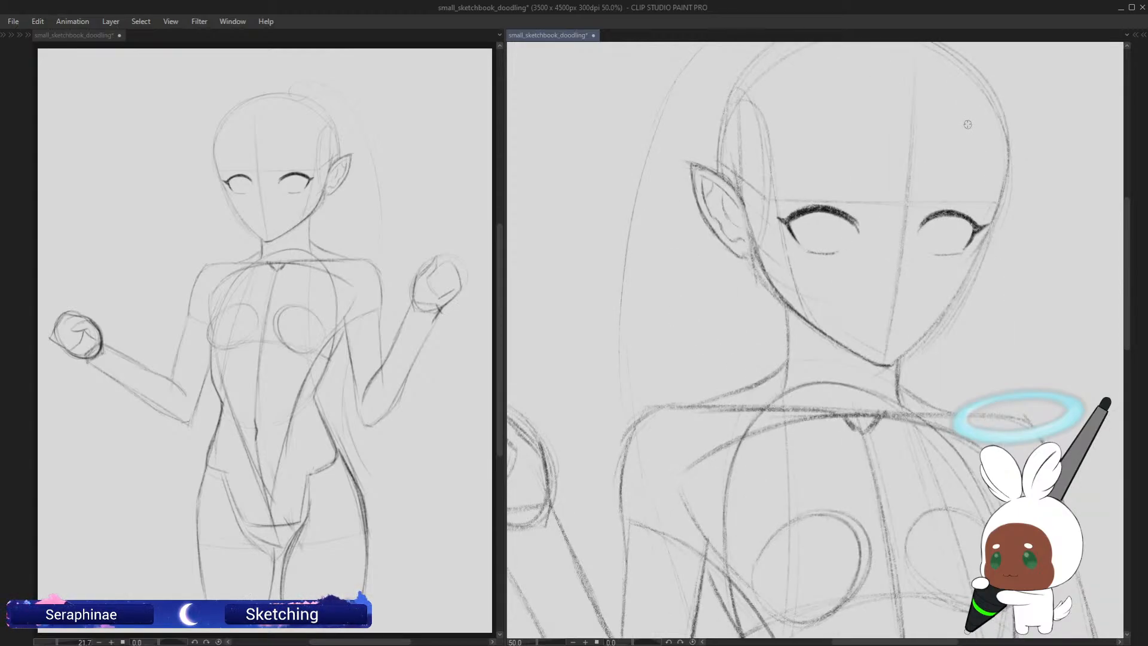
key("h")
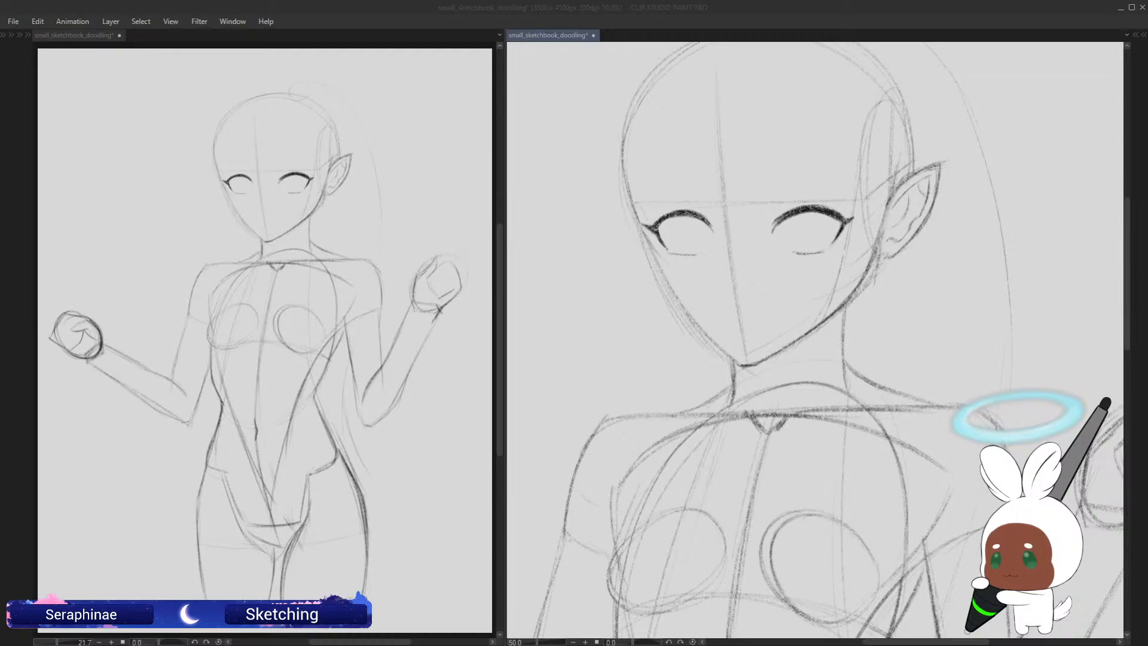
scroll(802, 245, "up", 1)
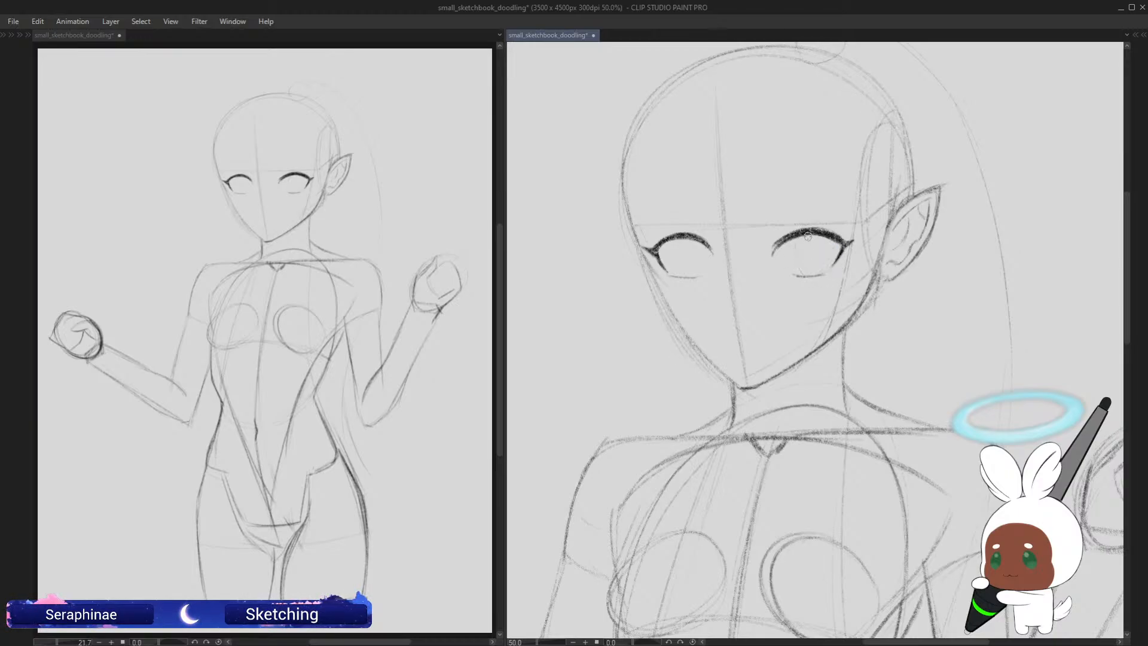
mouse_move(821, 237)
left_mouse_down()
mouse_move(810, 274)
mouse_move(827, 252)
left_mouse_up()
key("h")
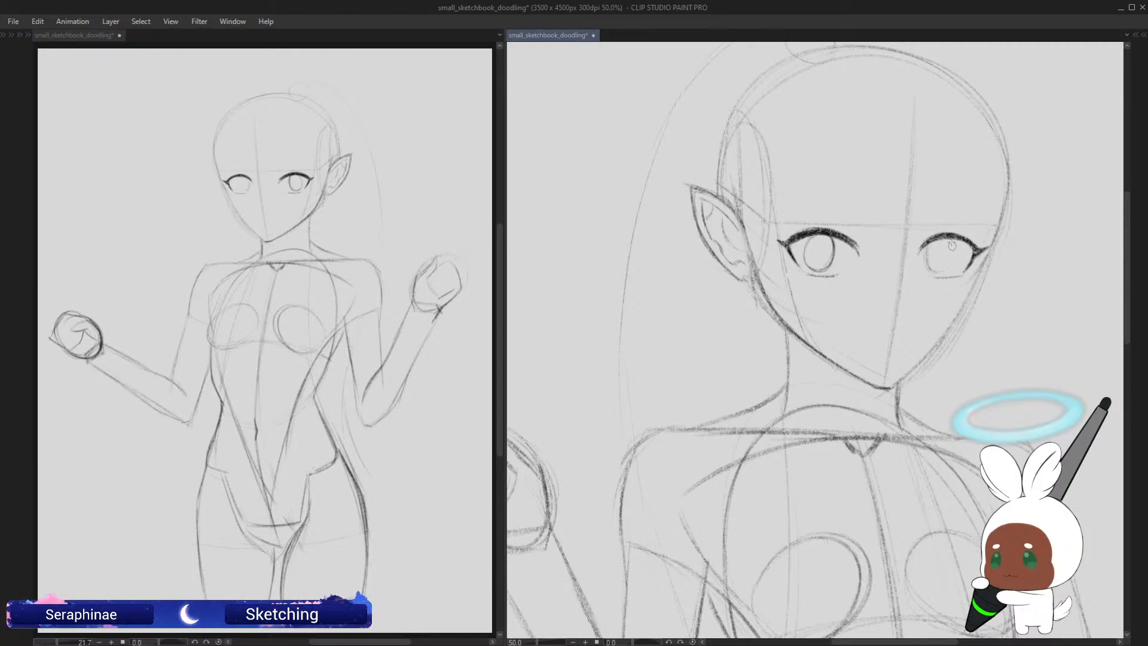
Step: Sketch a narrow oval iris in the far eye, undoing and redrawing strokes until it matches the near eye
mouse_move(952, 246)
left_mouse_down()
mouse_move(930, 254)
mouse_move(953, 244)
mouse_move(943, 273)
left_mouse_up()
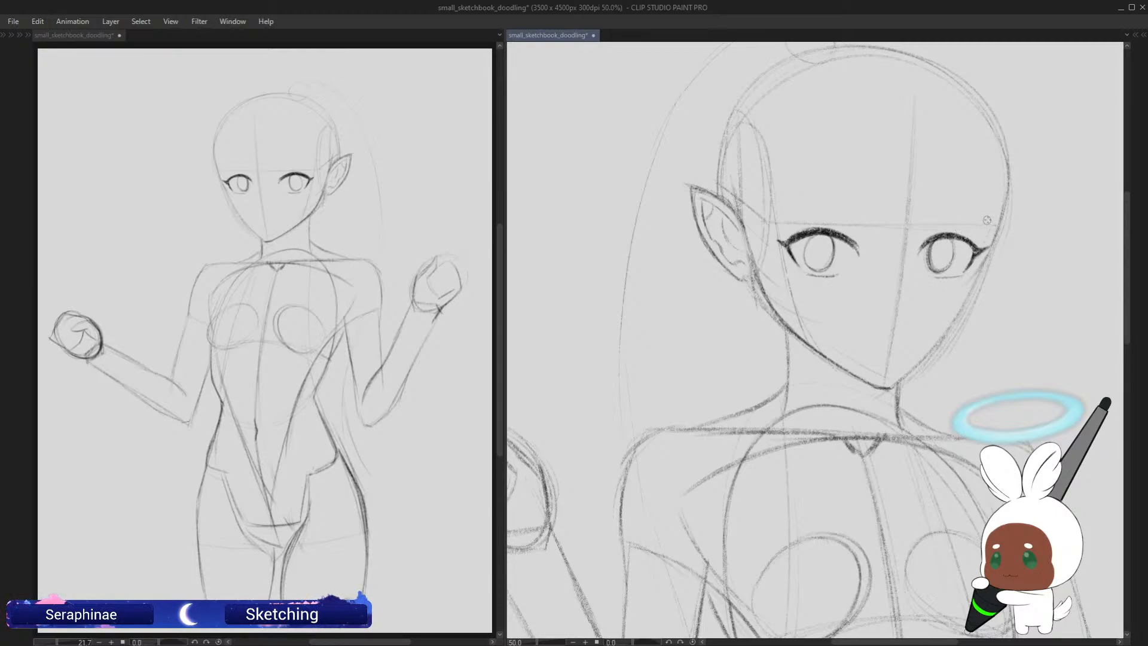
key("ctrl+z")
key("ctrl+z")
left_click_drag(948, 257, 961, 257)
key("ctrl+z")
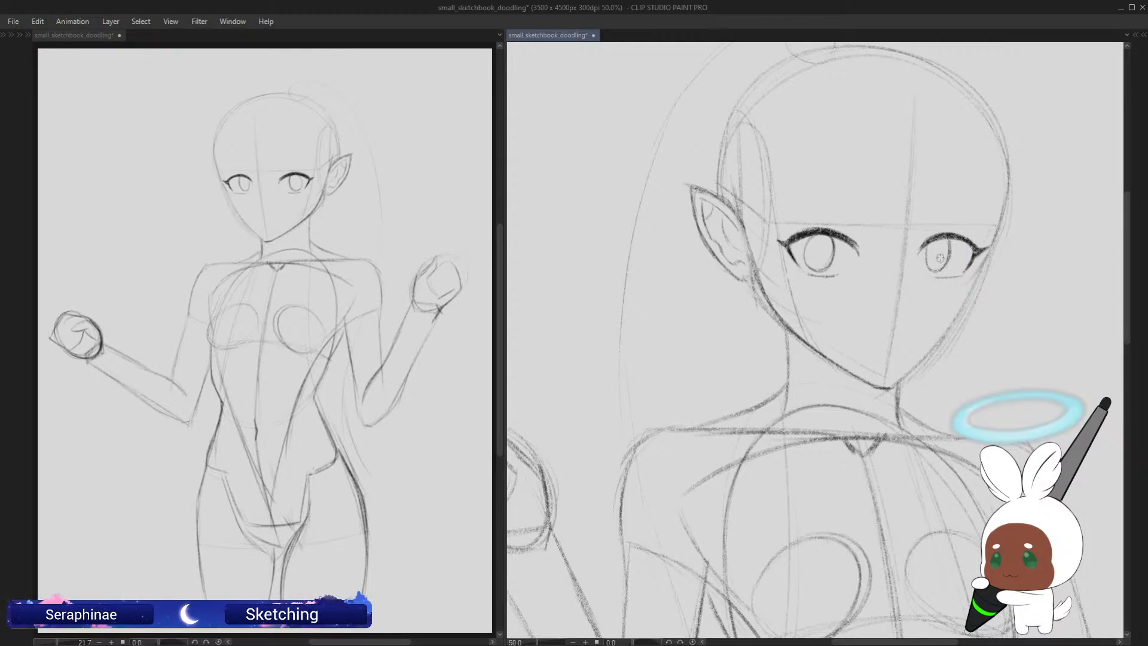
key("h")
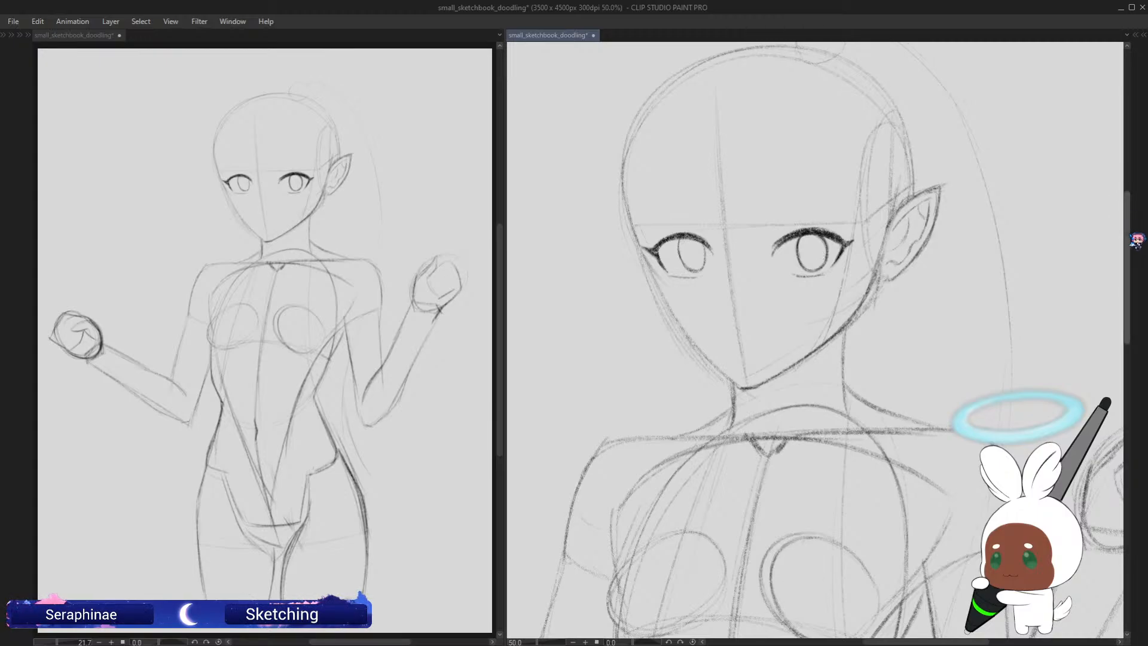
Step: Erase the face's vertical centre guideline and the horizontal guideline between the eyes
scroll(1131, 235, "up", 3)
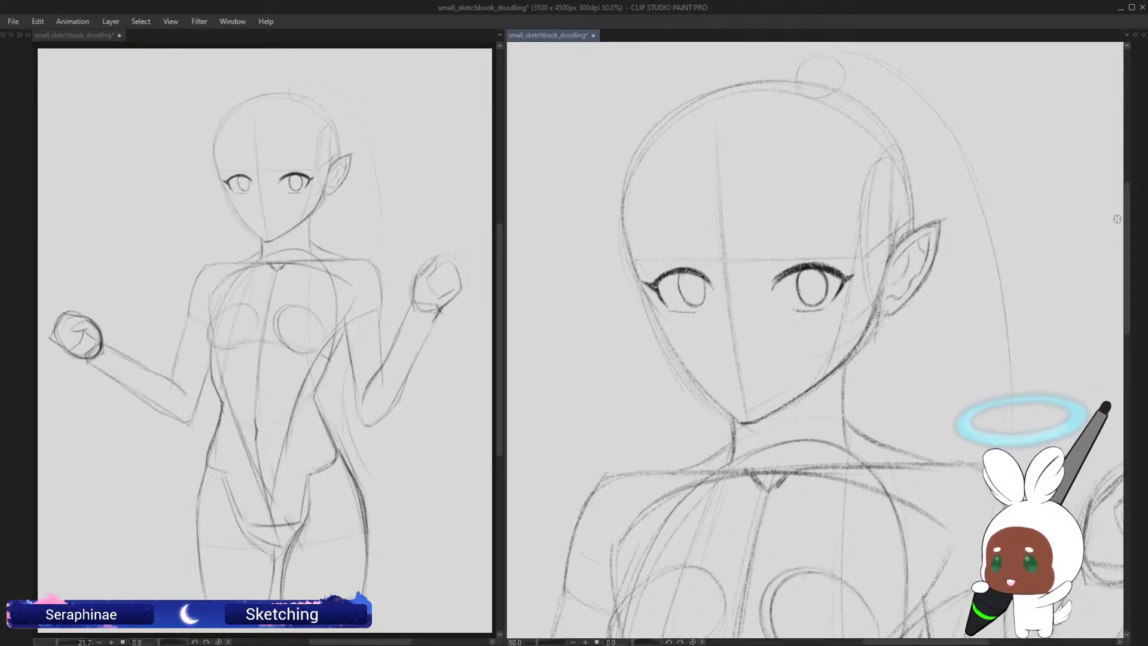
scroll(1119, 224, "down", 2)
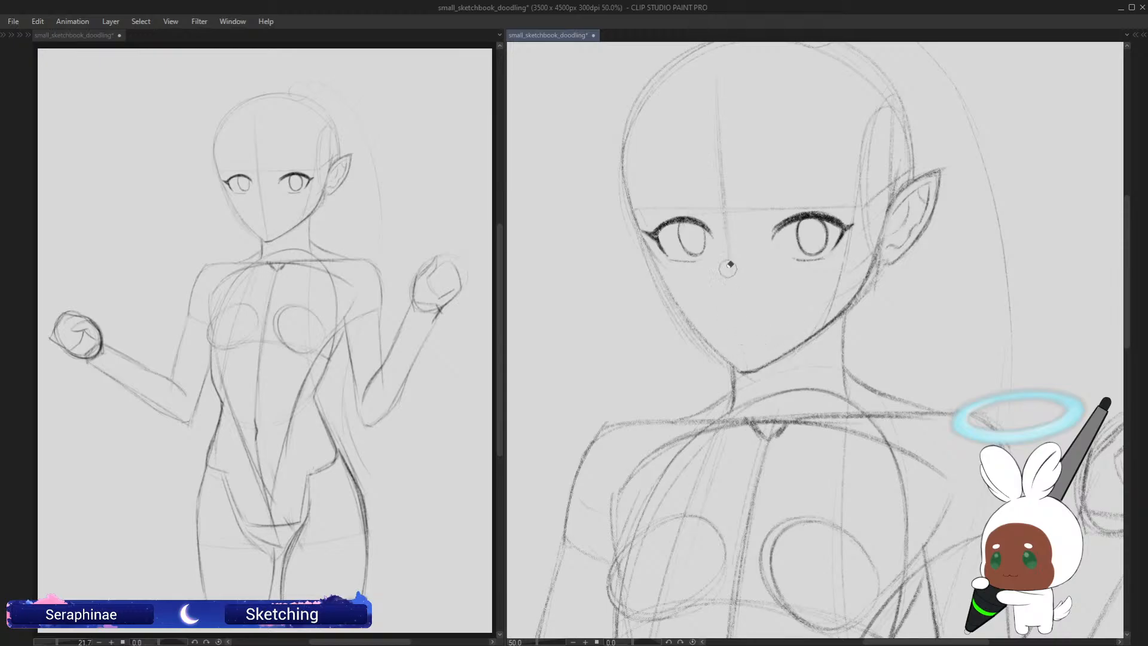
mouse_move(732, 206)
left_mouse_down()
mouse_move(660, 198)
mouse_move(840, 203)
mouse_move(693, 197)
mouse_move(729, 179)
mouse_move(721, 94)
mouse_move(736, 165)
left_mouse_up()
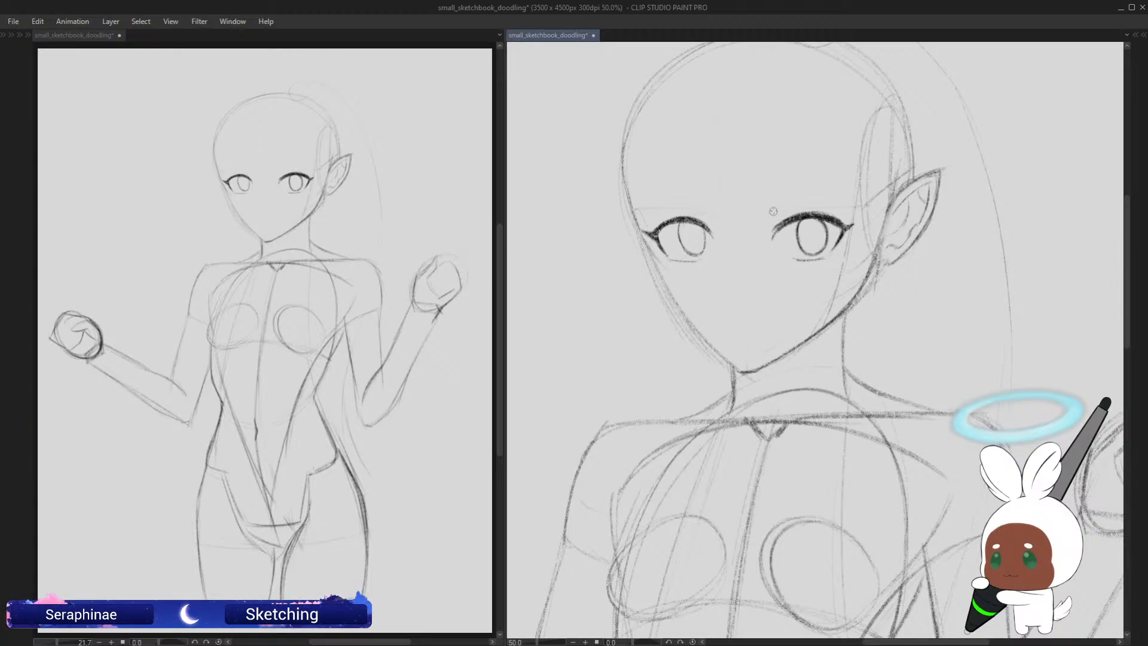
Step: Draw a short eyelid crease above each eye, working on the far eye in the mirrored view
mouse_move(776, 210)
left_mouse_down()
mouse_move(847, 210)
mouse_move(781, 209)
mouse_move(796, 204)
mouse_move(826, 208)
mouse_move(777, 214)
mouse_move(838, 208)
mouse_move(798, 202)
mouse_move(855, 211)
mouse_move(808, 206)
left_mouse_up()
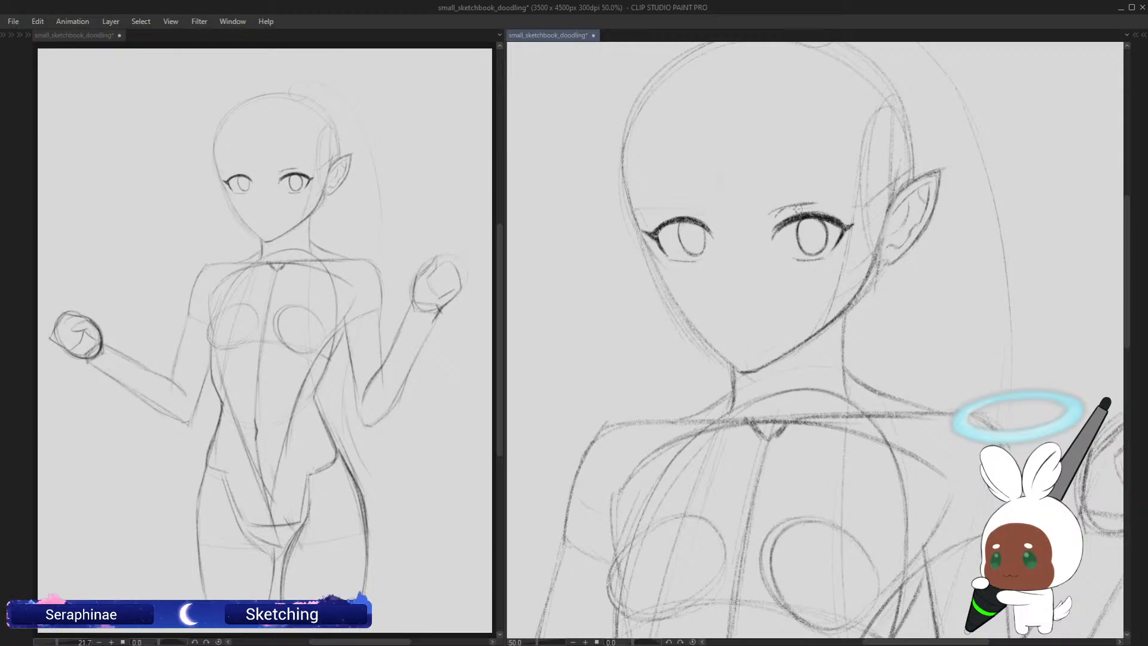
key("h")
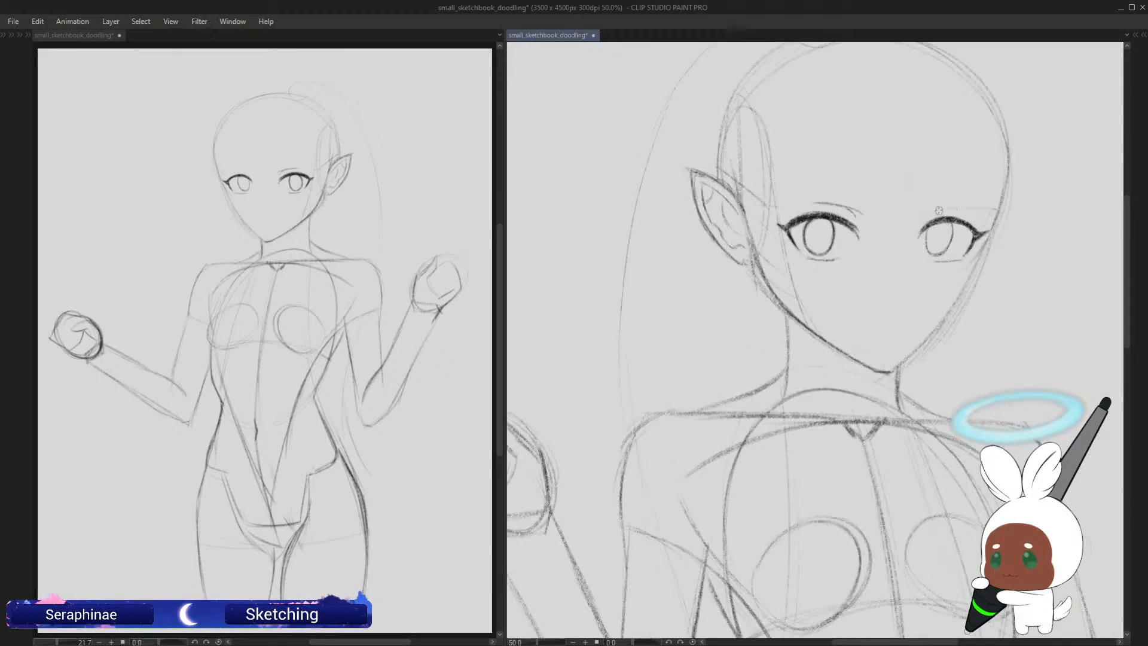
left_click_drag(928, 214, 965, 214)
left_click_drag(924, 216, 966, 210)
left_click_drag(924, 214, 955, 209)
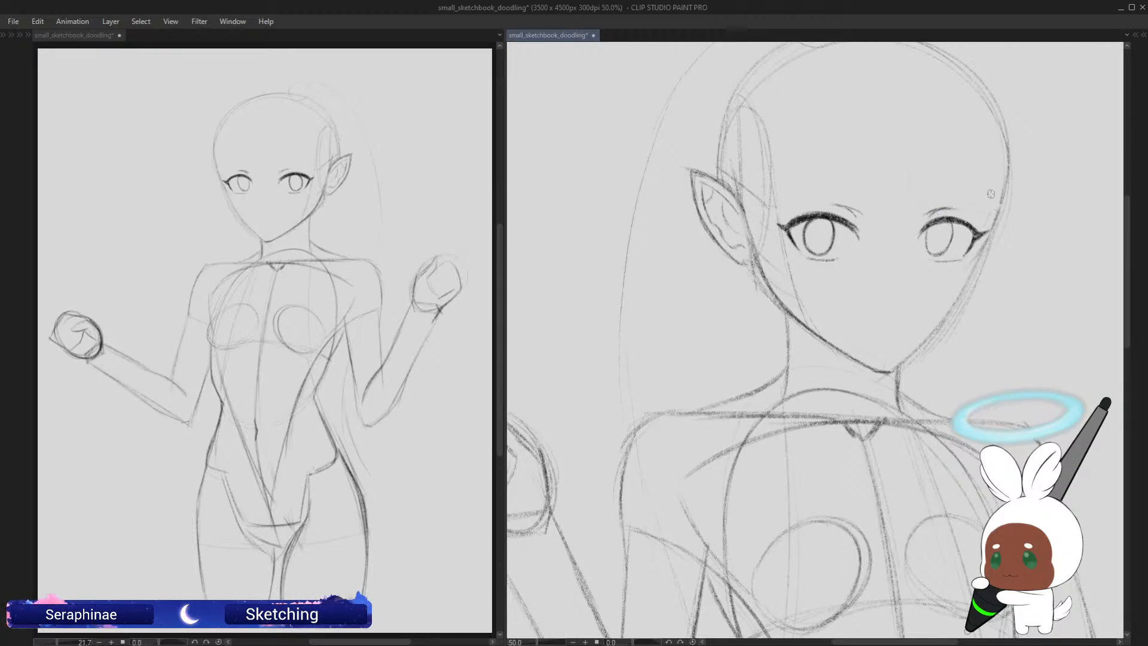
key("h")
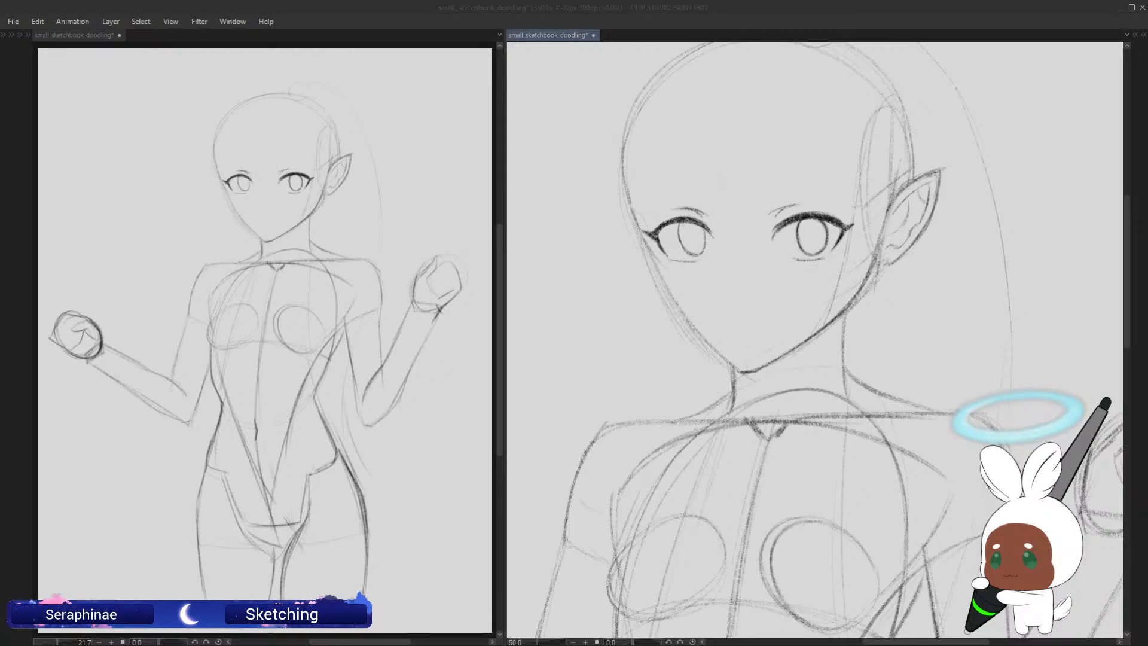
Step: In the mirrored view, refine the far eye's lower lid near its outer corner
left_click(1134, 224)
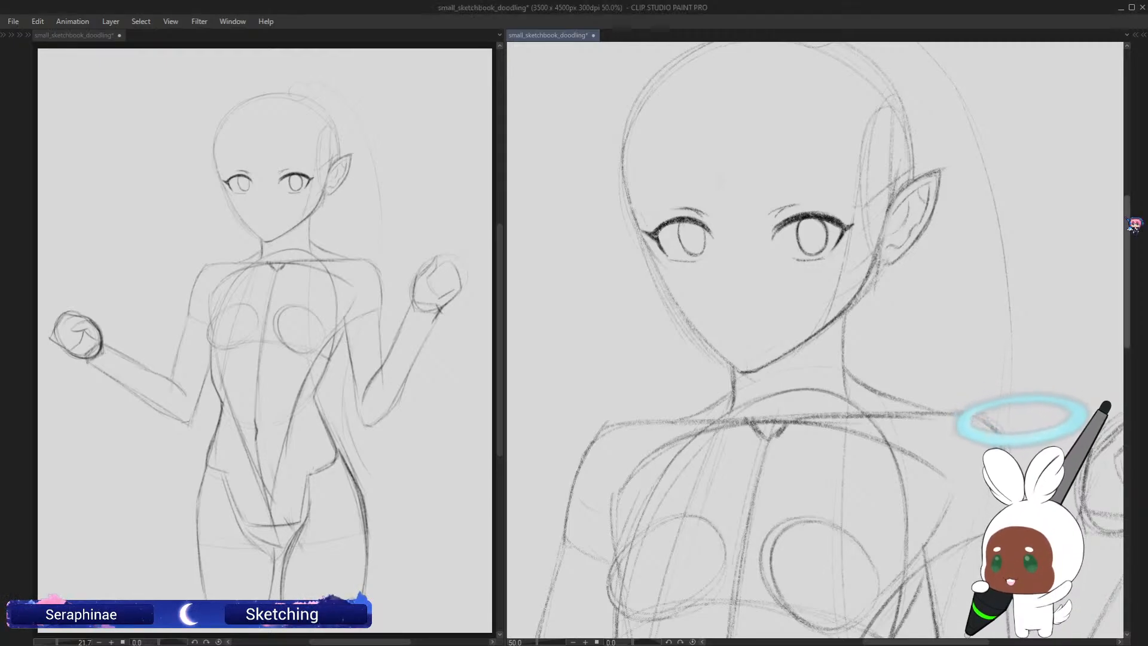
scroll(874, 263, "up", 2)
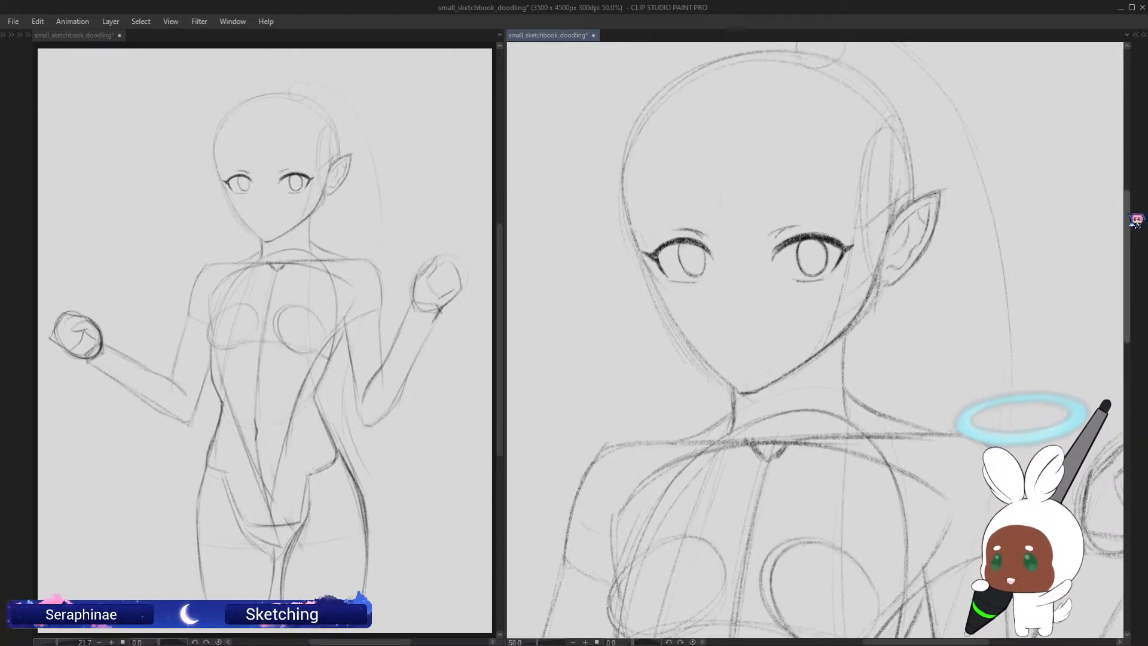
scroll(1135, 230, "down", 1)
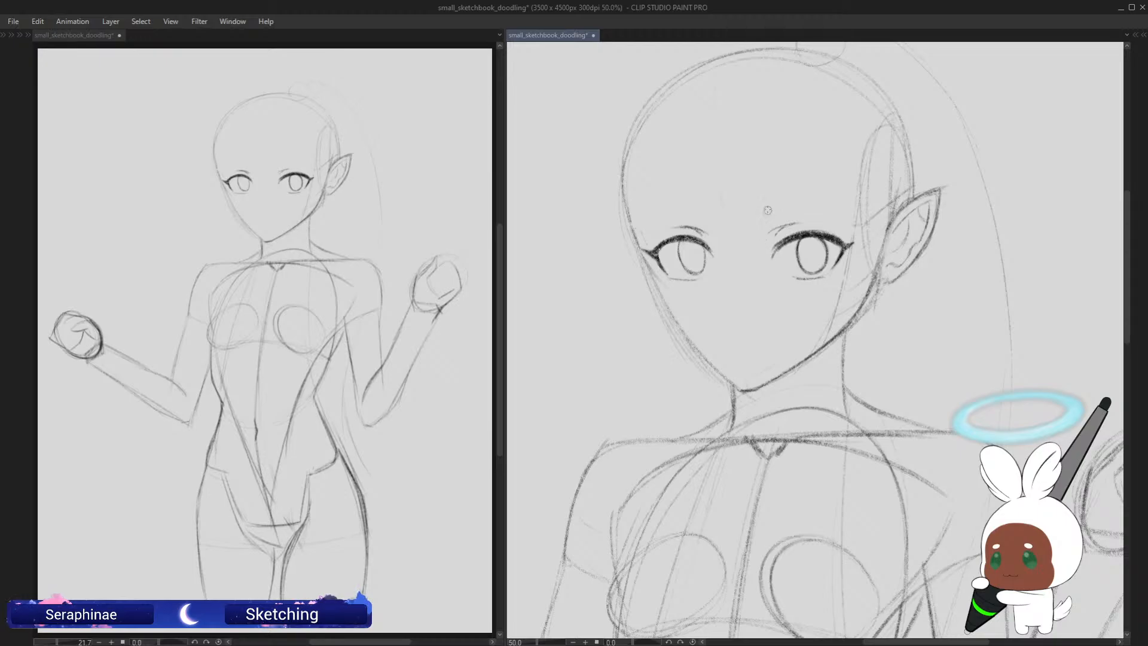
key("h")
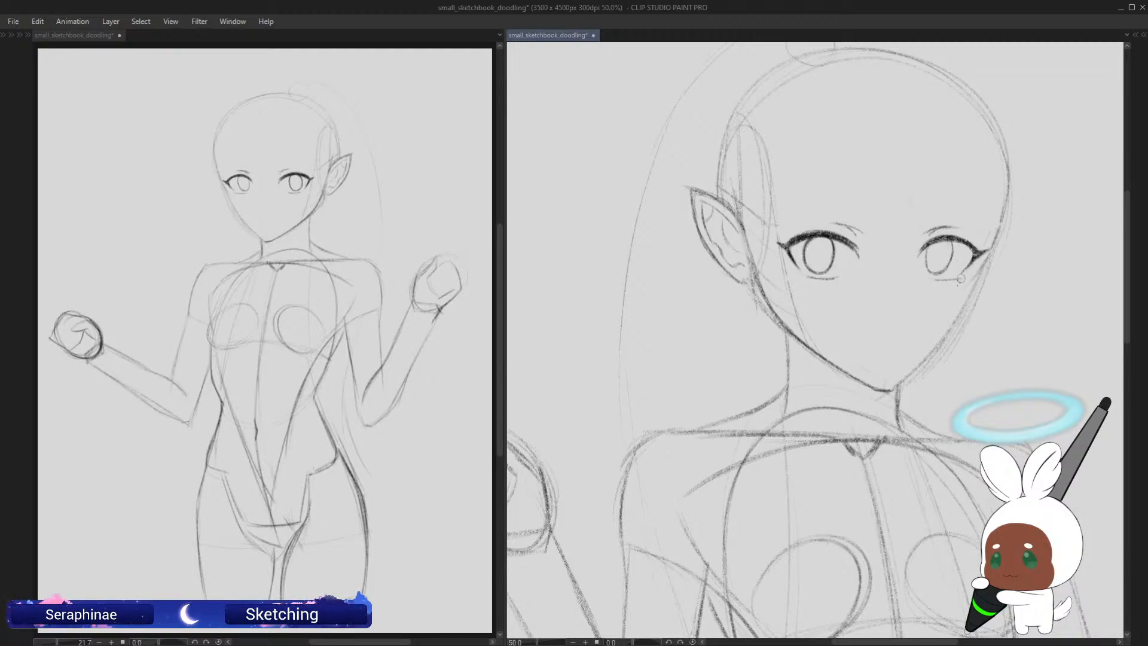
left_click_drag(978, 256, 965, 271)
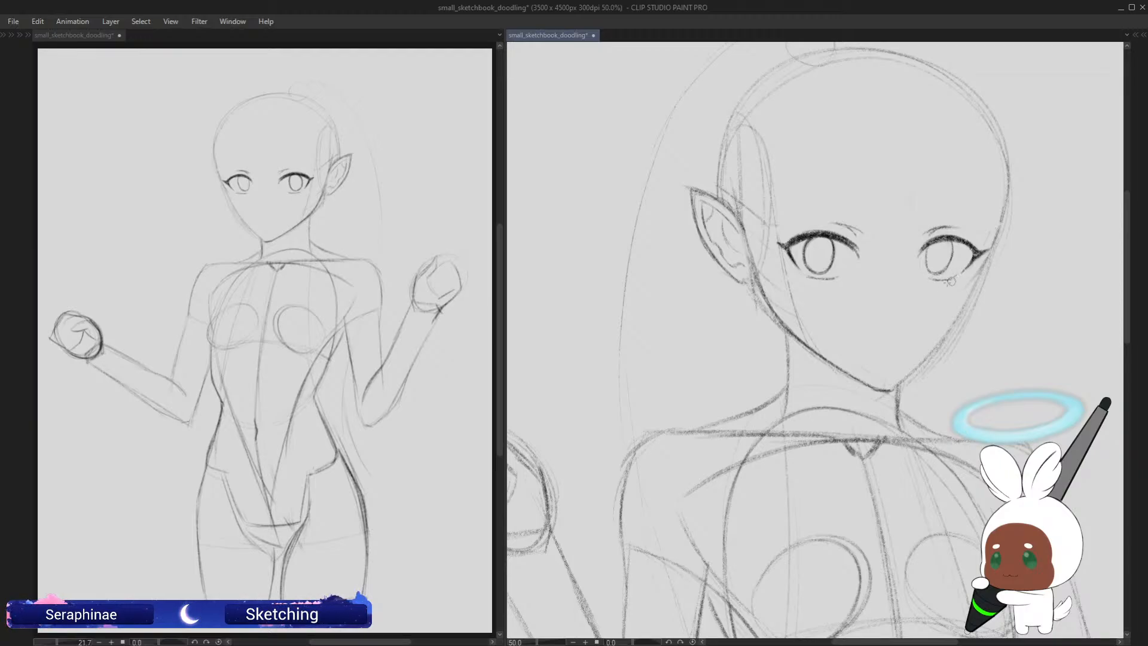
key("h")
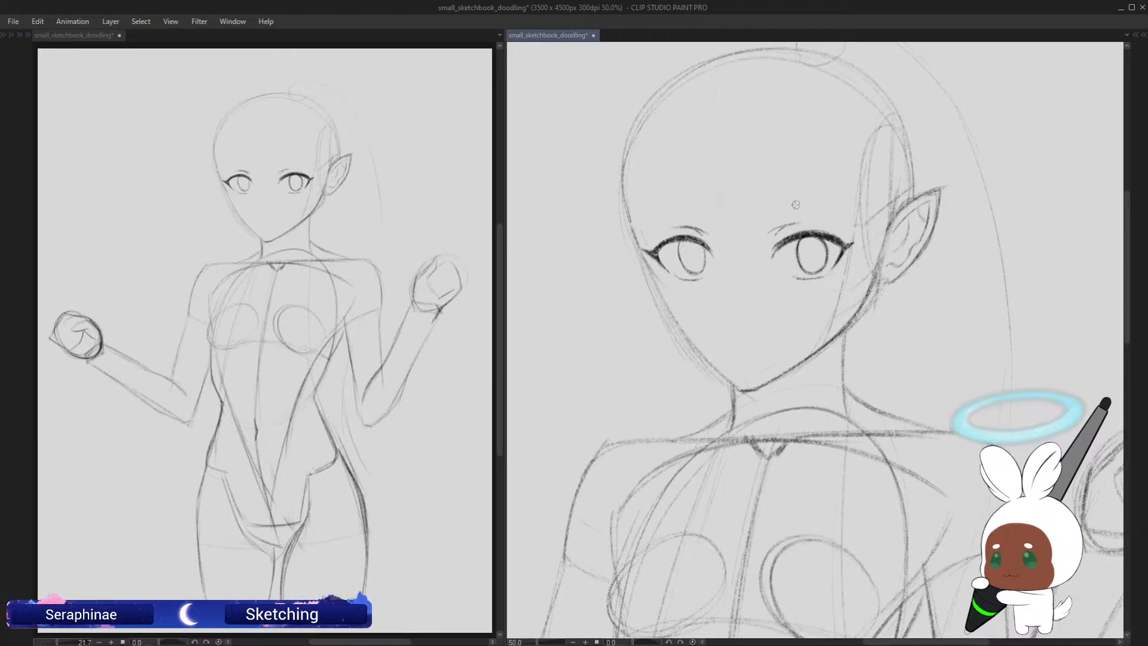
Step: Sketch a light, gently arched eyebrow above each eye, mirroring the view for the far one
left_click_drag(765, 213, 846, 205)
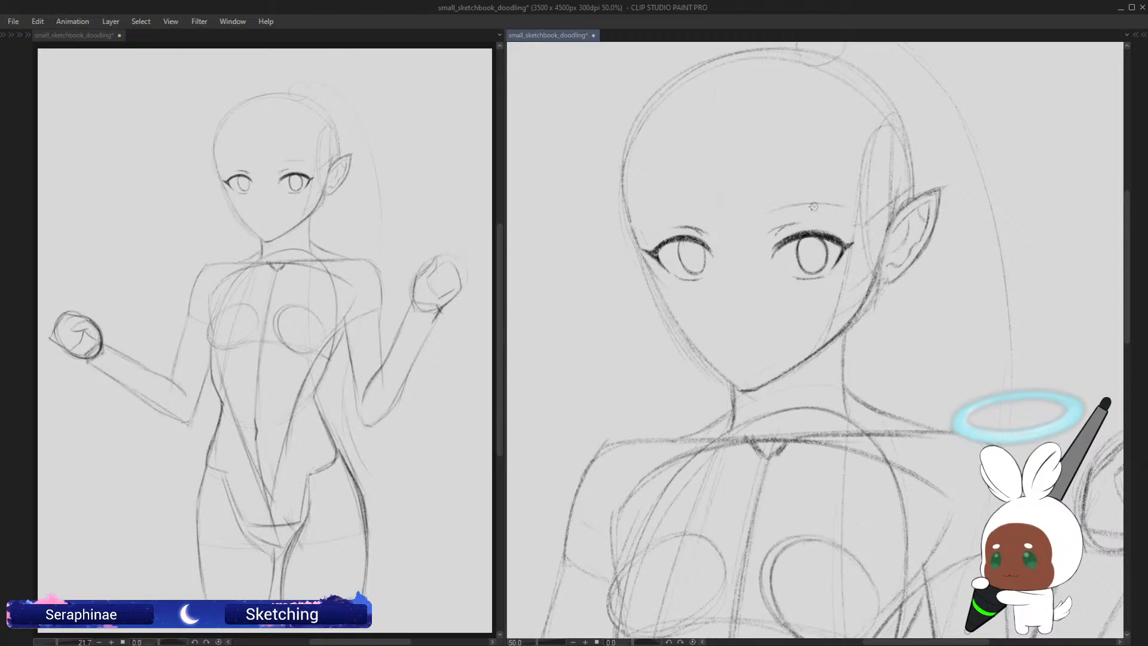
left_click_drag(771, 213, 856, 203)
key("h")
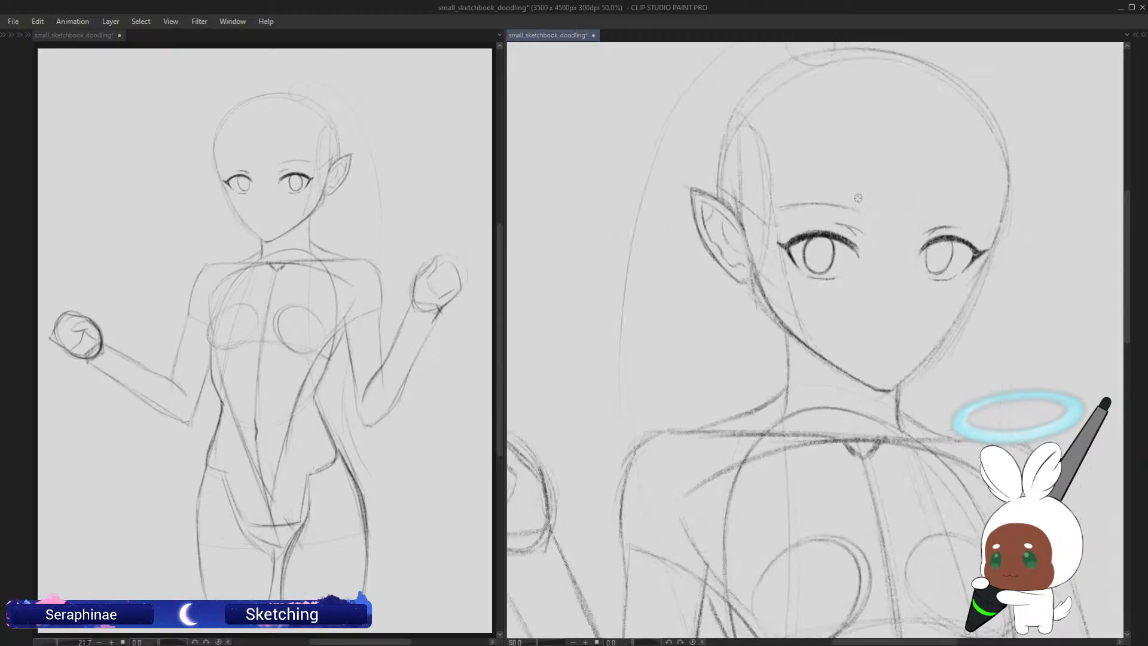
left_click_drag(929, 212, 991, 215)
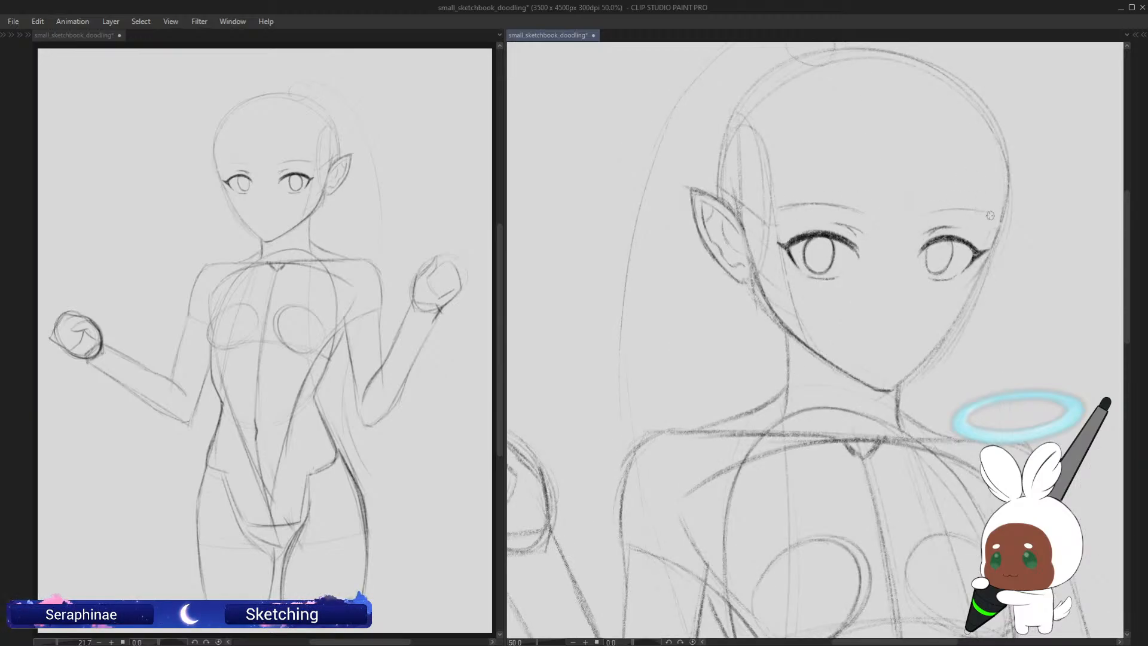
left_click_drag(921, 216, 983, 213)
key("h")
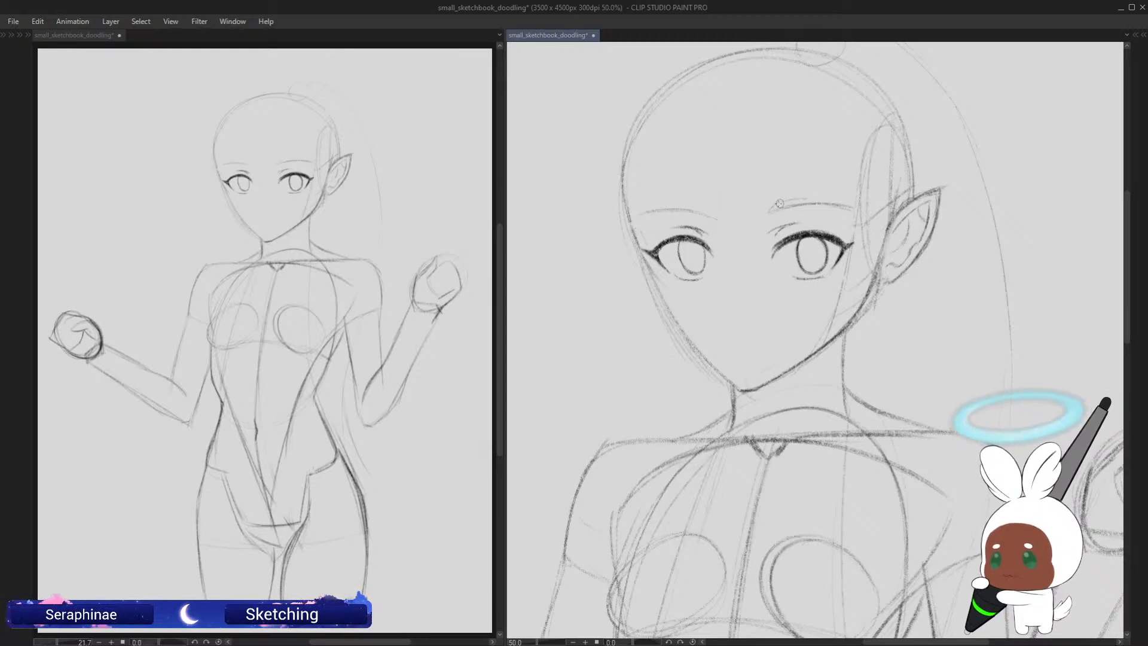
Step: Darken and thicken the near eyebrow into a tapered shape and check it in the mirrored view
mouse_move(780, 204)
left_mouse_down()
mouse_move(849, 201)
mouse_move(863, 208)
mouse_move(796, 206)
mouse_move(856, 211)
left_mouse_up()
left_click_drag(773, 205, 858, 207)
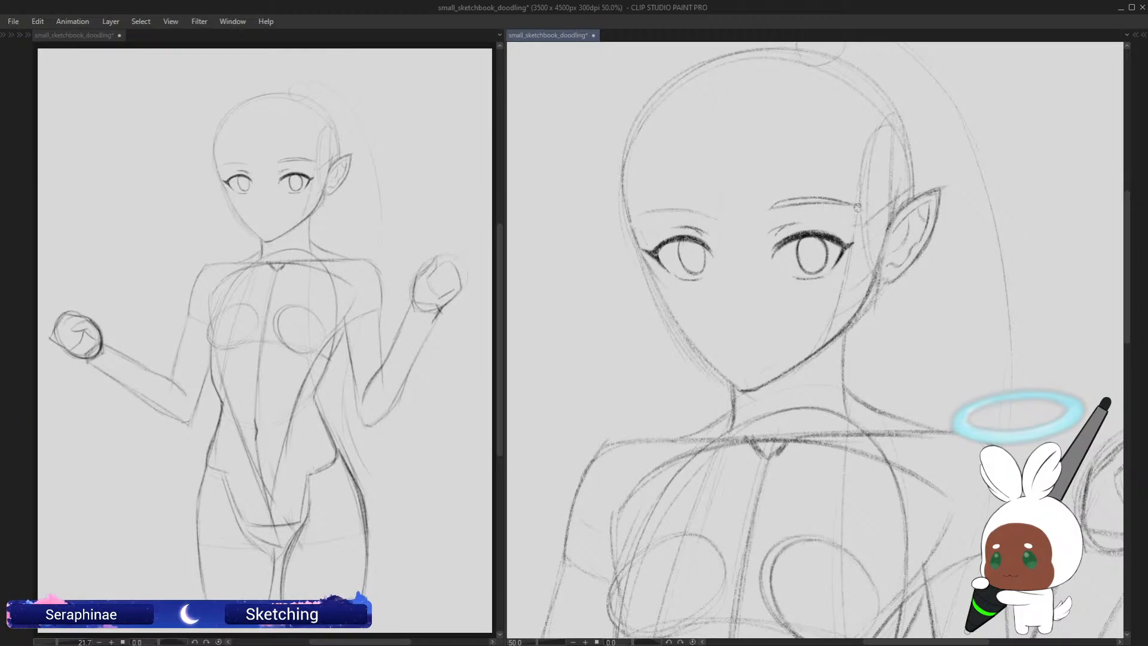
key("h")
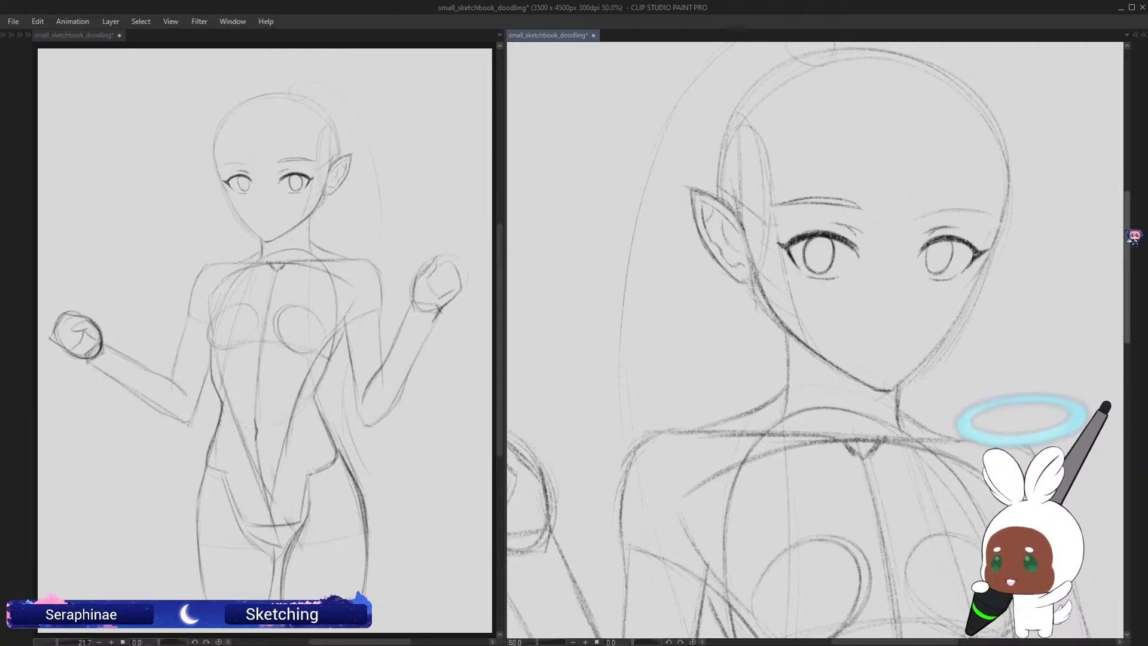
Step: Define the far eyebrow with darker upper and lower edges tapering toward the temple, flipping the view to compare both brows
scroll(911, 244, "up", 2)
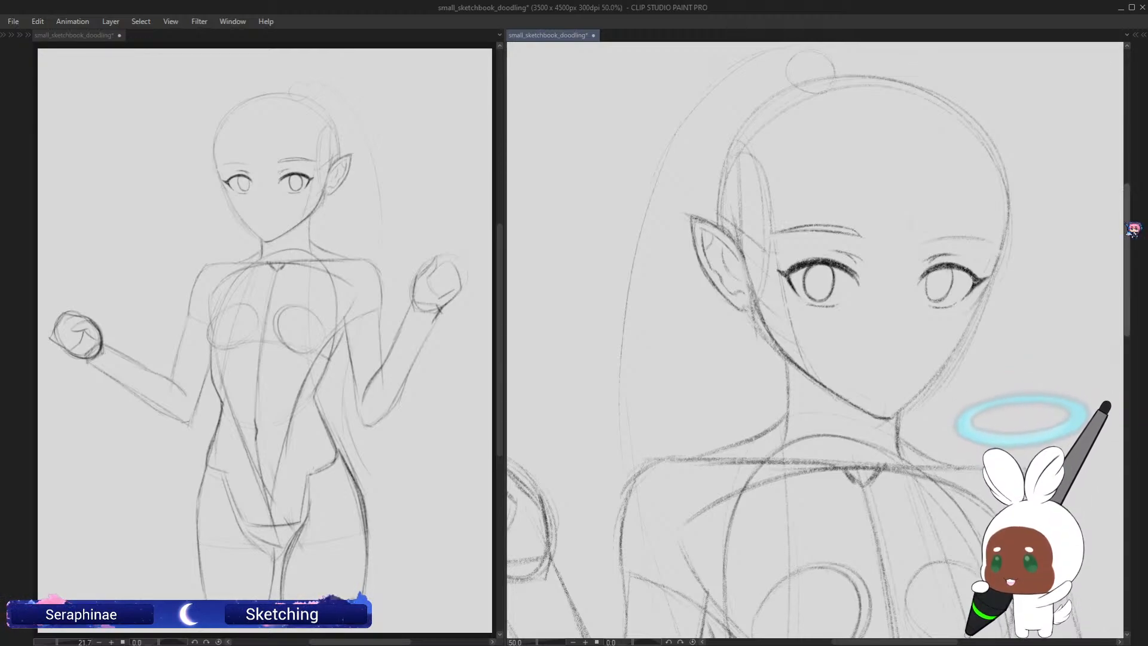
scroll(1130, 227, "up", 2)
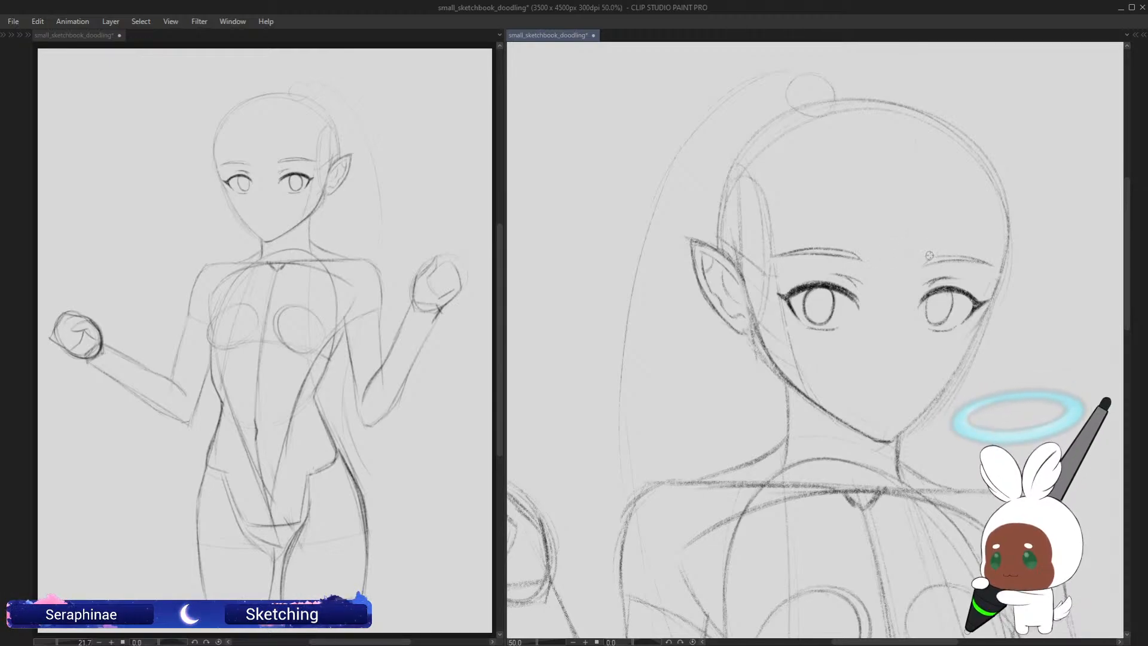
left_click_drag(930, 255, 991, 266)
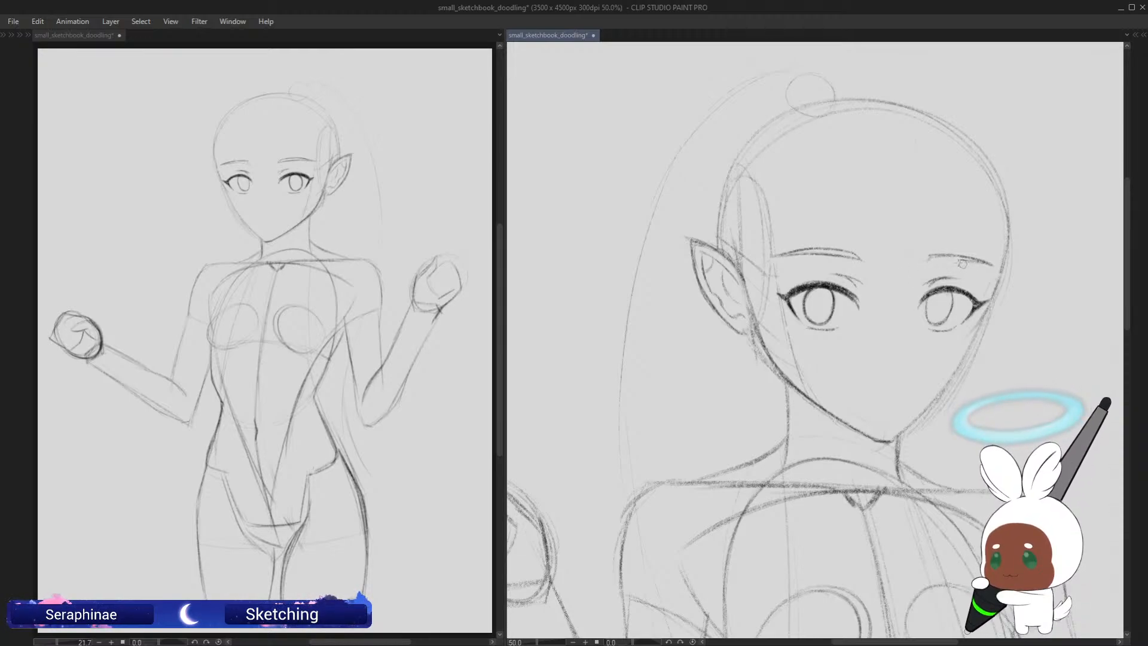
left_click_drag(926, 262, 972, 259)
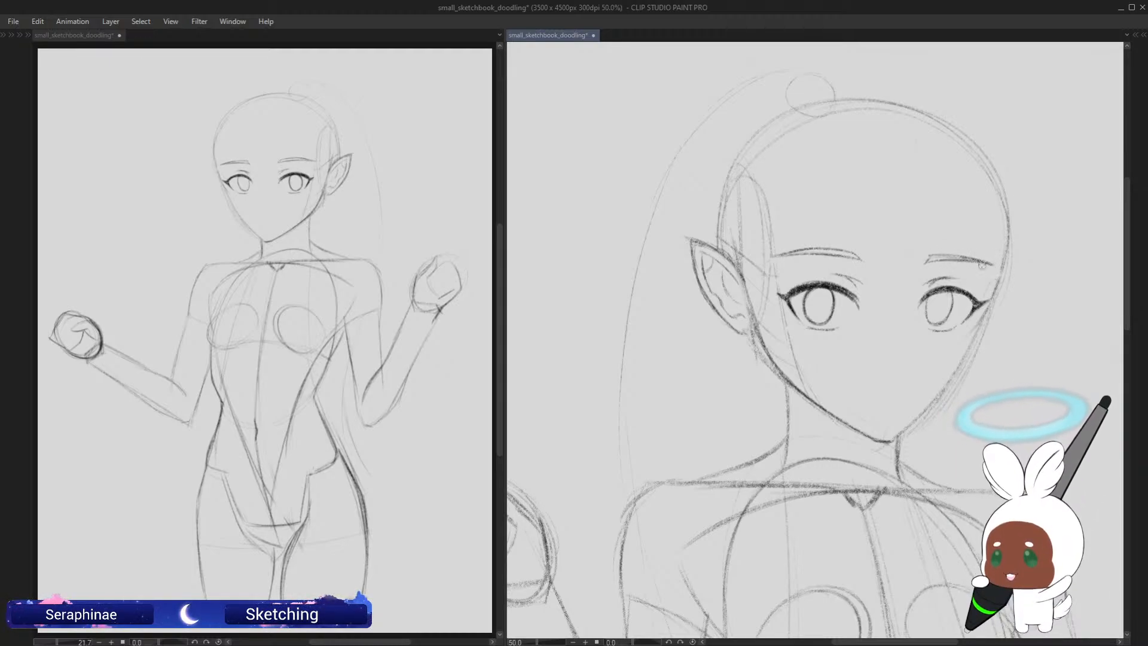
left_click_drag(942, 260, 993, 263)
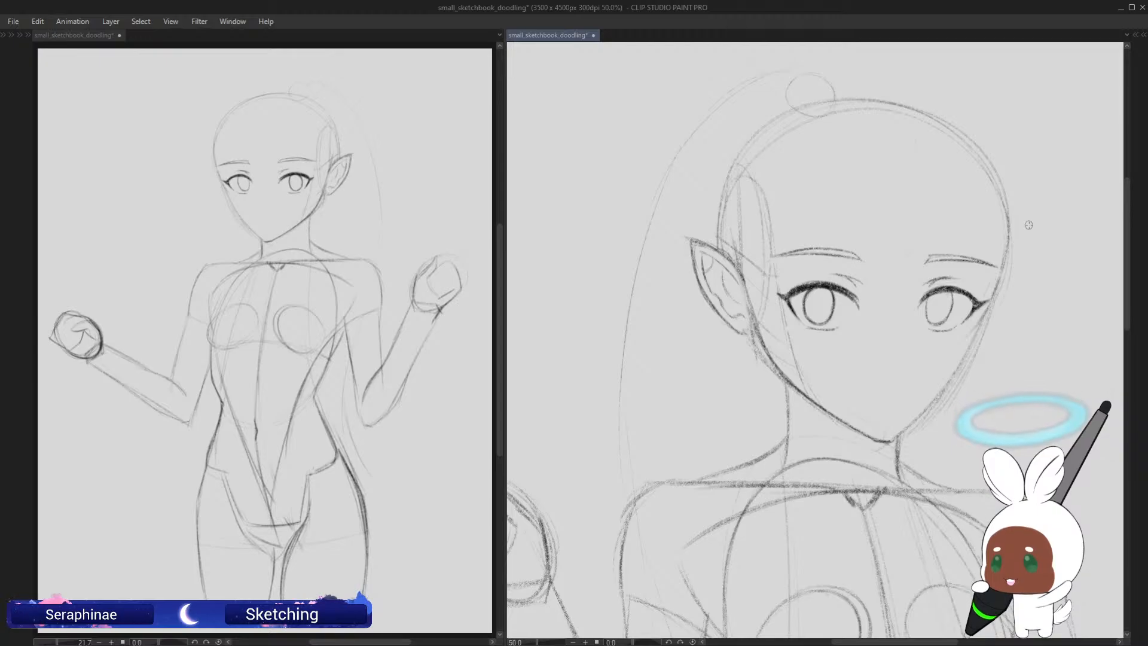
key("h")
key("h")
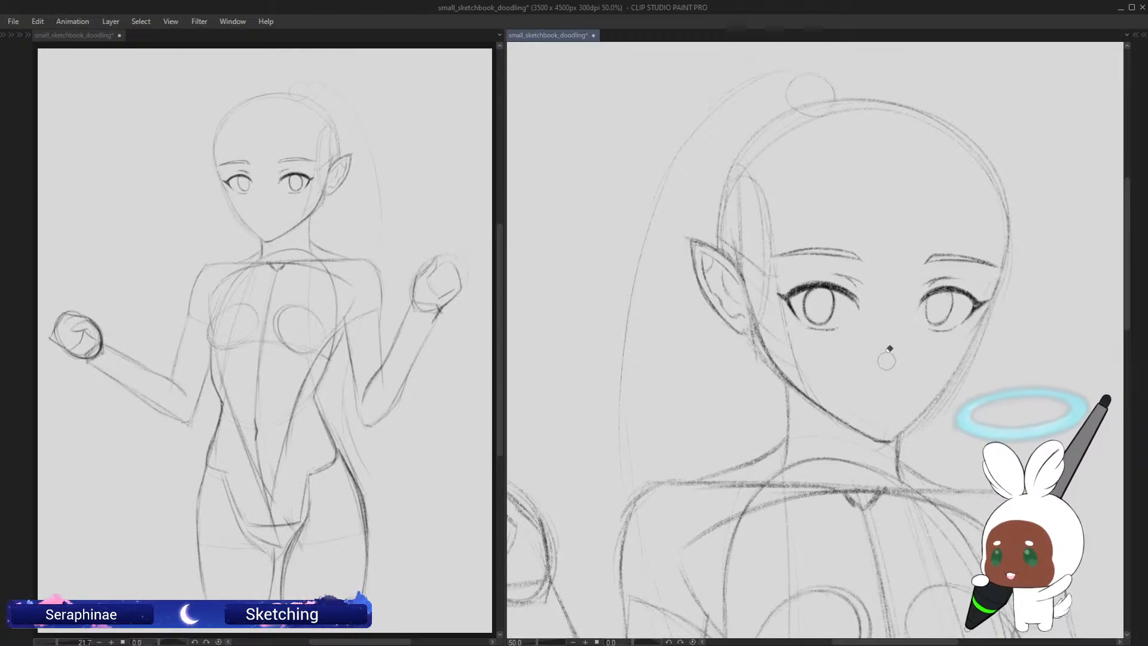
Step: Erase the construction lines around the ear, brow and cheeks, and redraw the far cheek contour below the eye in mirrored view
key("h")
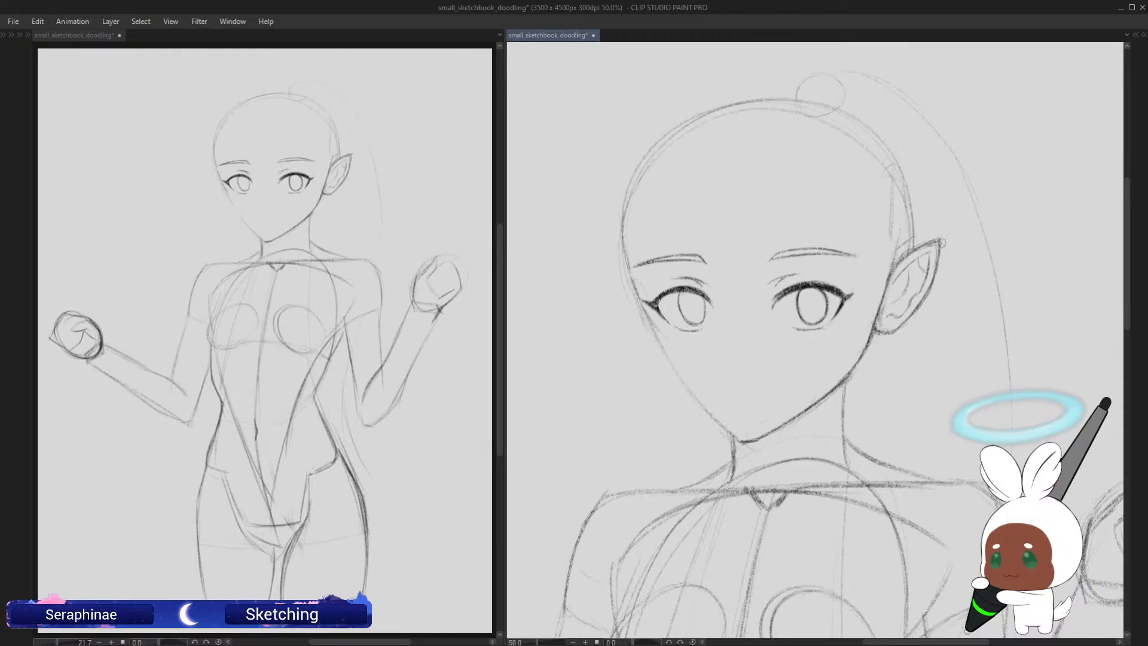
key("h")
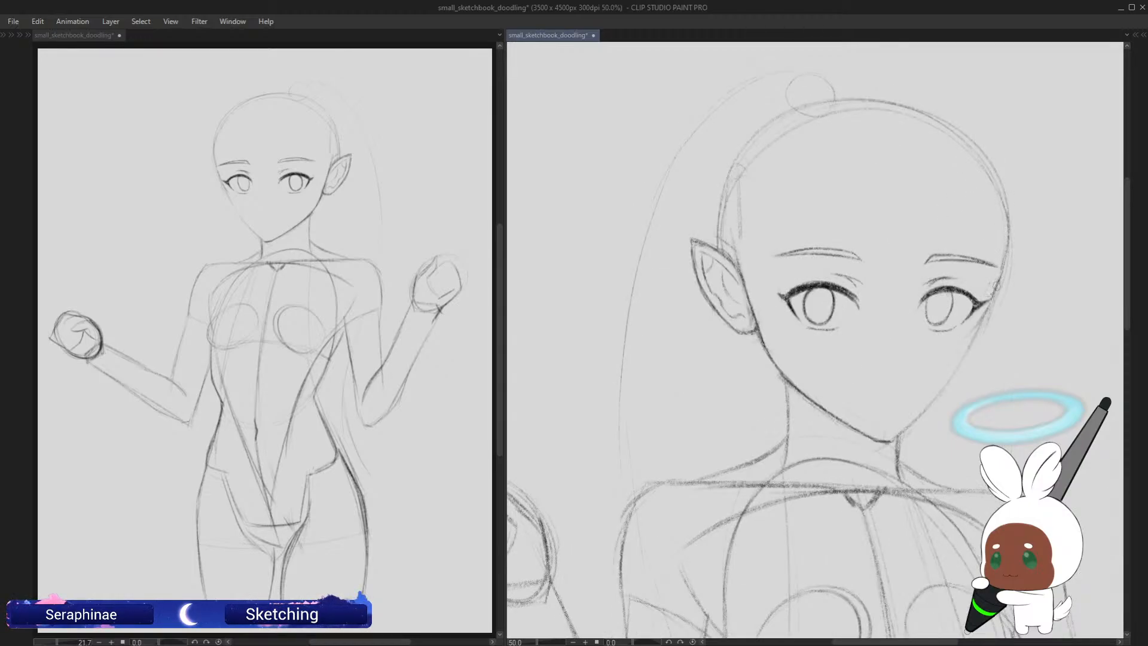
mouse_move(996, 287)
left_mouse_down()
mouse_move(966, 343)
mouse_move(1003, 270)
mouse_move(965, 362)
left_mouse_up()
key("h")
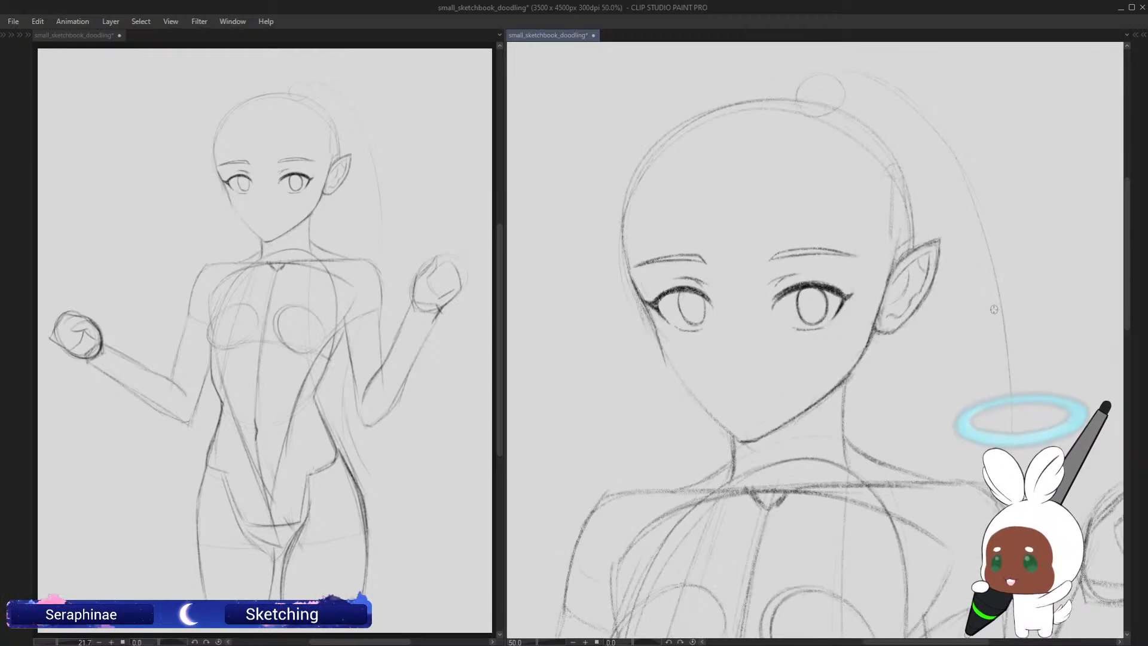
Step: Redraw the far cheek contour as a dark, smooth curve from beside the eye to the chin, rotating the view for the stroke
key("asciicircum")
key("asciicircum")
key("asciicircum")
key("asciicircum")
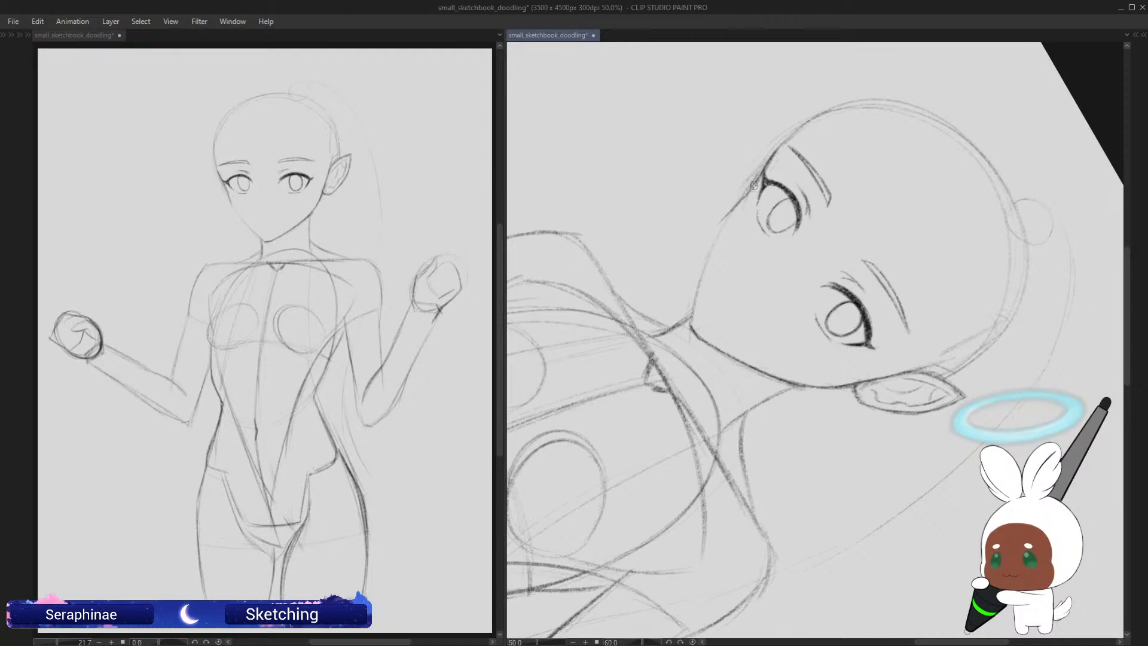
mouse_move(745, 196)
left_mouse_down()
mouse_move(704, 294)
mouse_move(731, 210)
mouse_move(701, 259)
mouse_move(694, 308)
left_mouse_up()
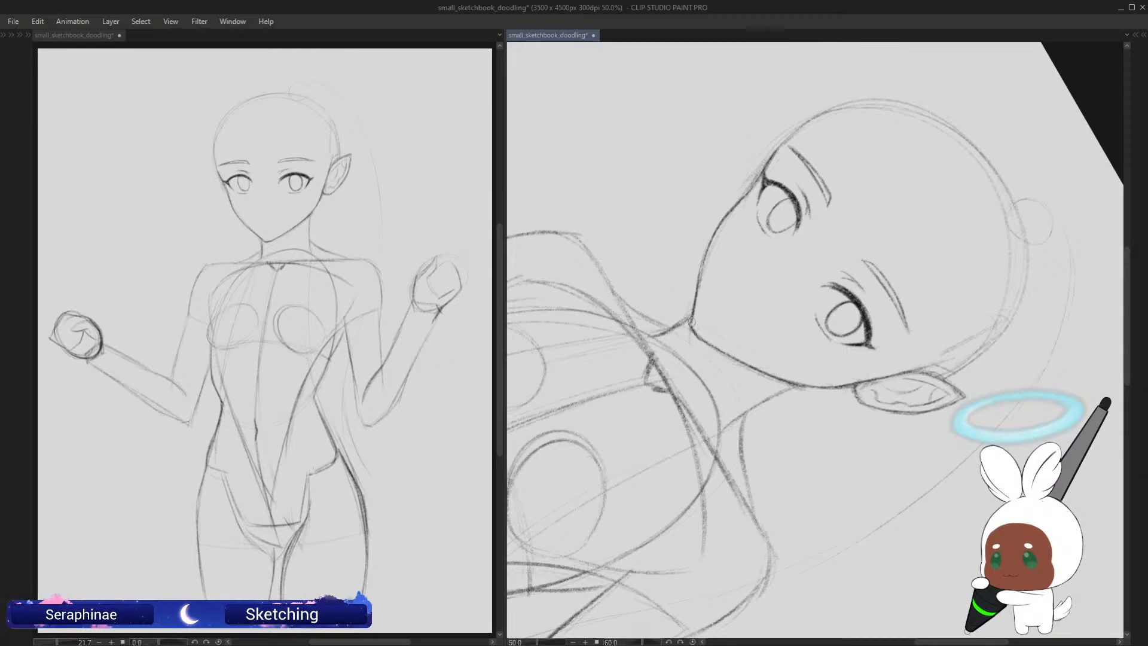
key("minus")
key("minus")
key("minus")
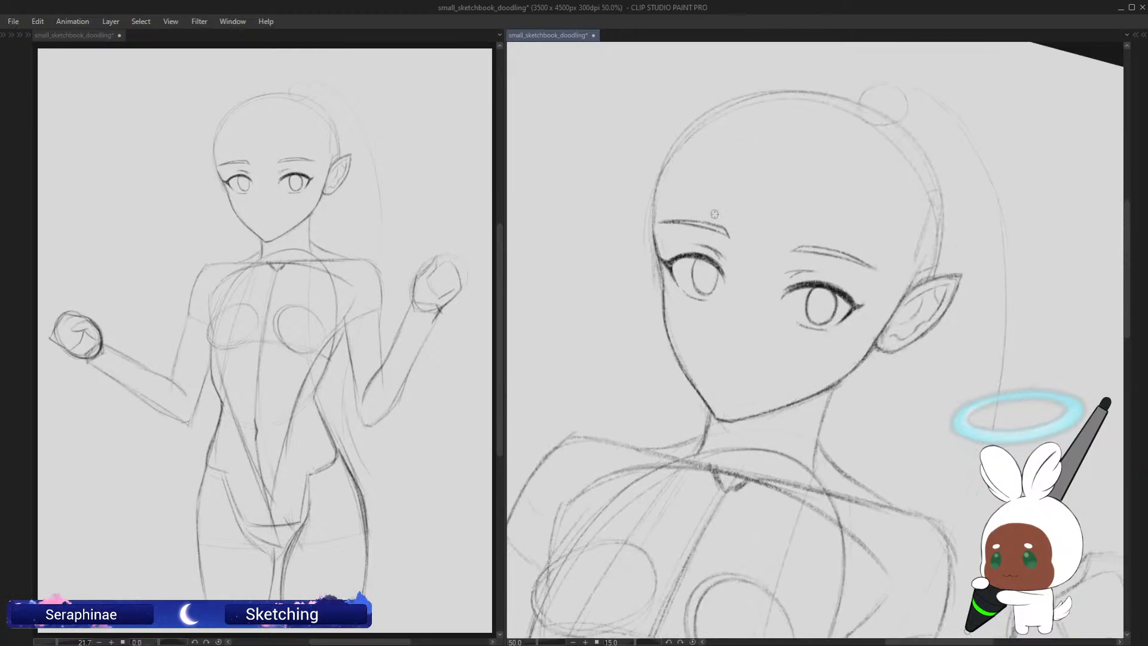
key("minus")
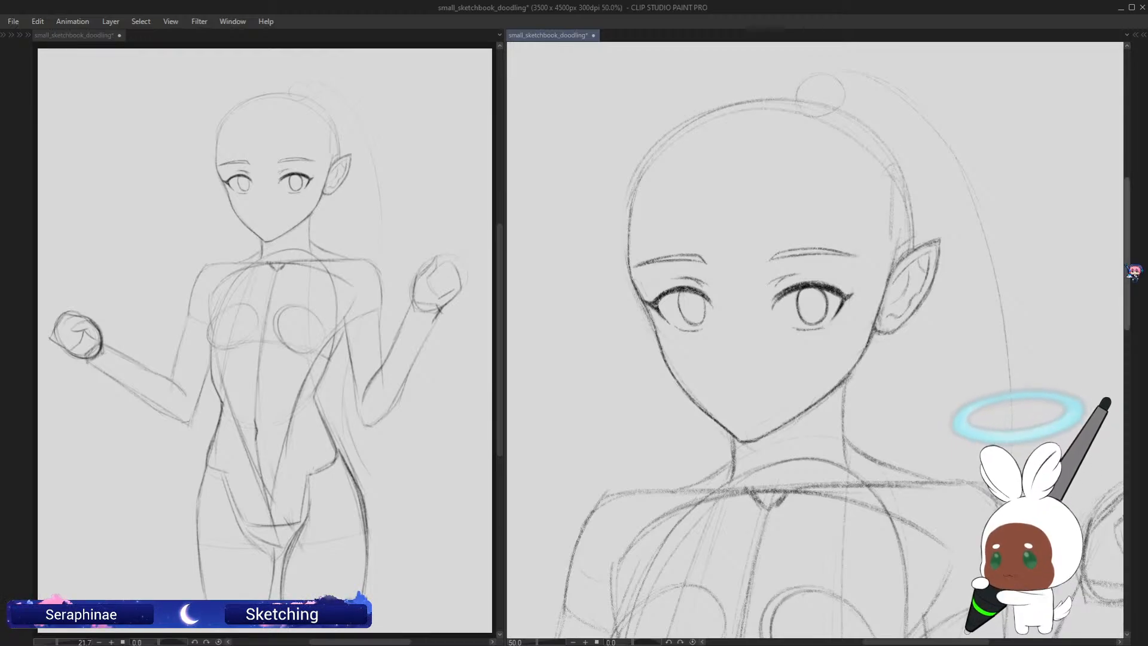
Step: Compare the face in normal and mirrored view and thicken the far eye's upper lash line
scroll(1130, 334, "down", 5)
left_click_drag(1130, 334, 1138, 280)
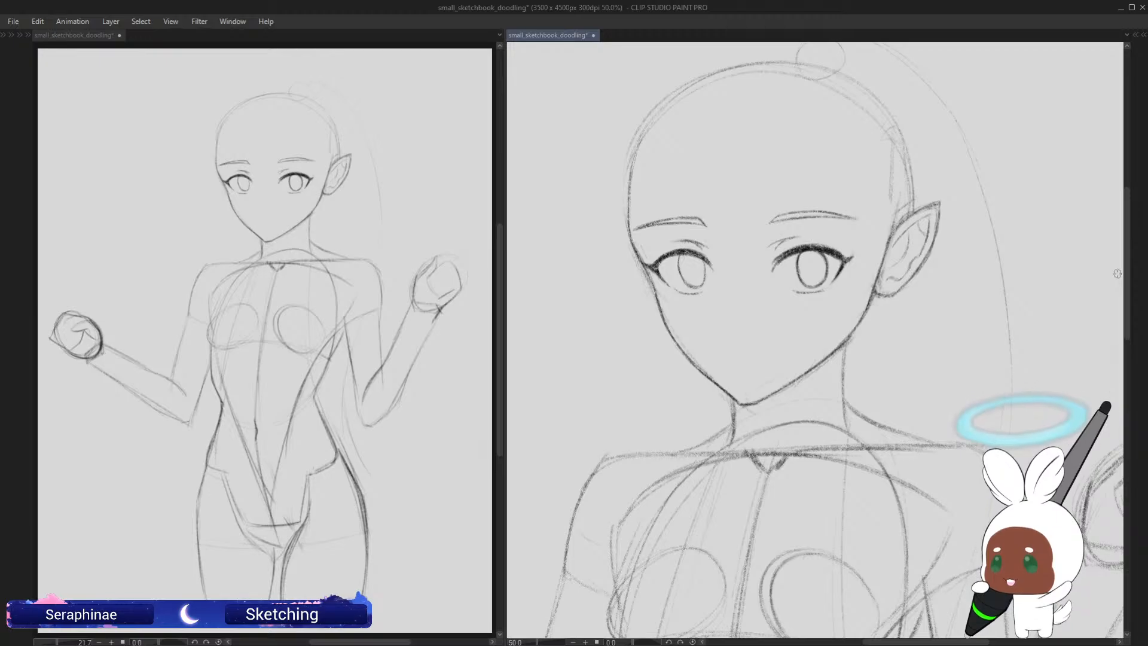
left_click_drag(1133, 242, 1136, 238)
key("h")
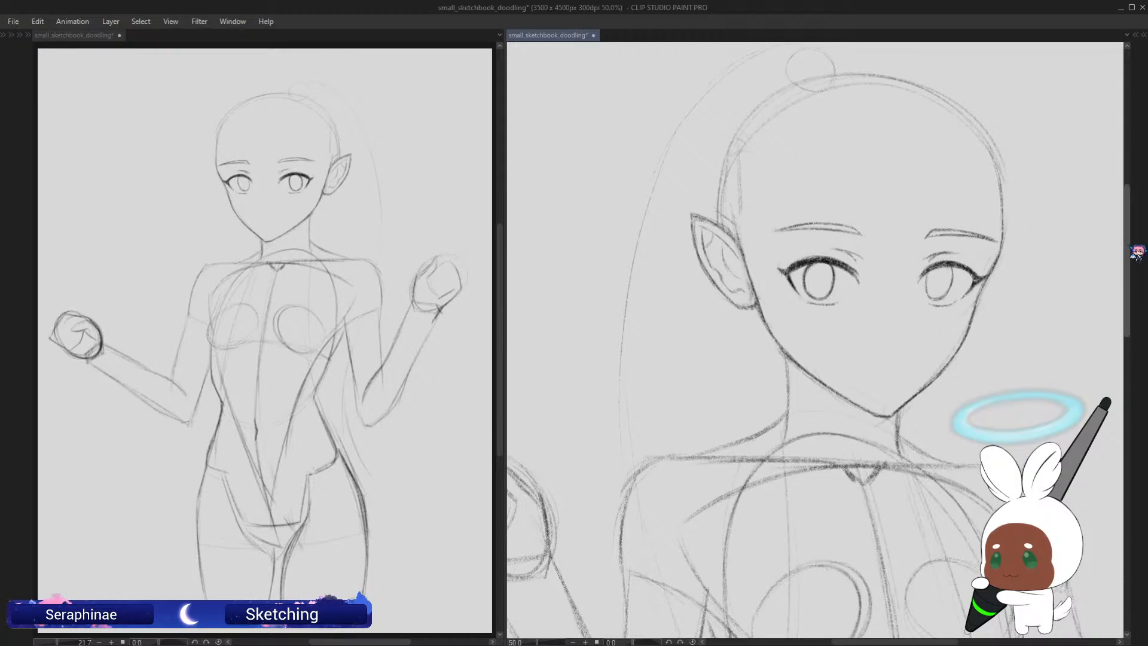
scroll(1117, 227, "up", 2)
key("h")
key("h")
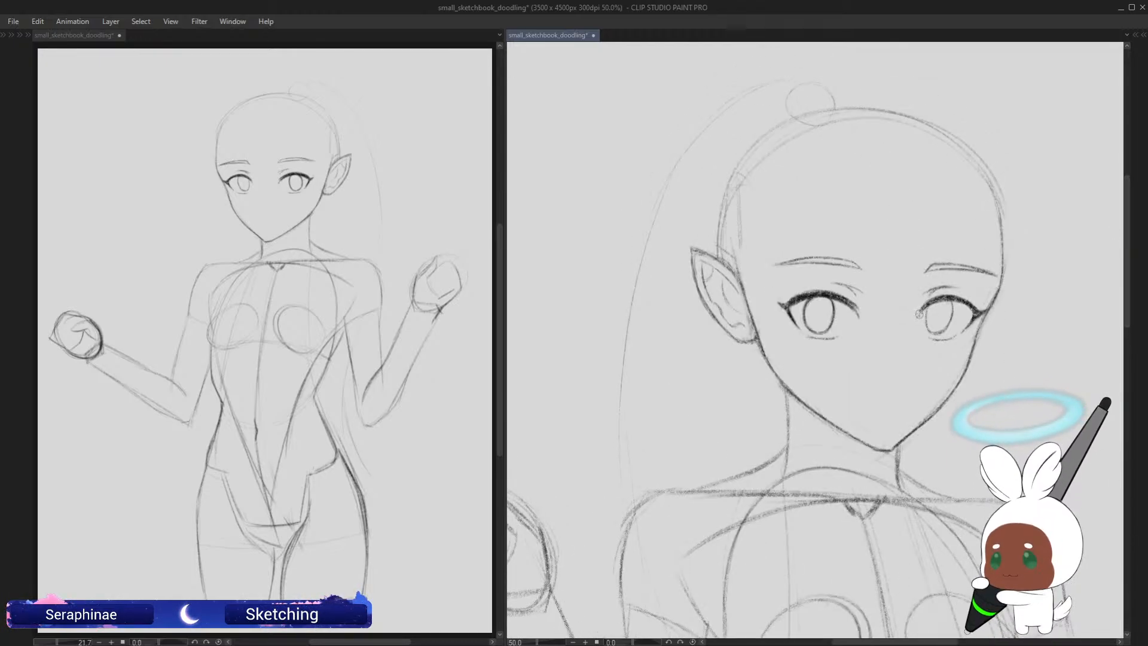
mouse_move(919, 314)
left_mouse_down()
mouse_move(942, 302)
mouse_move(975, 314)
mouse_move(951, 299)
mouse_move(975, 314)
left_mouse_up()
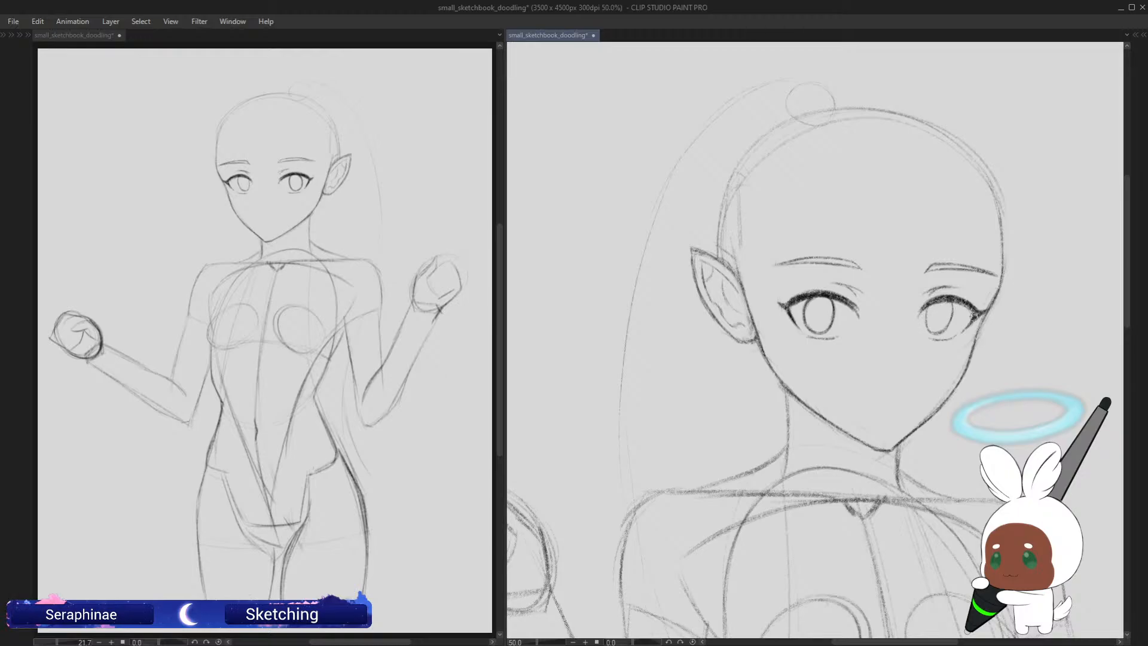
key("h")
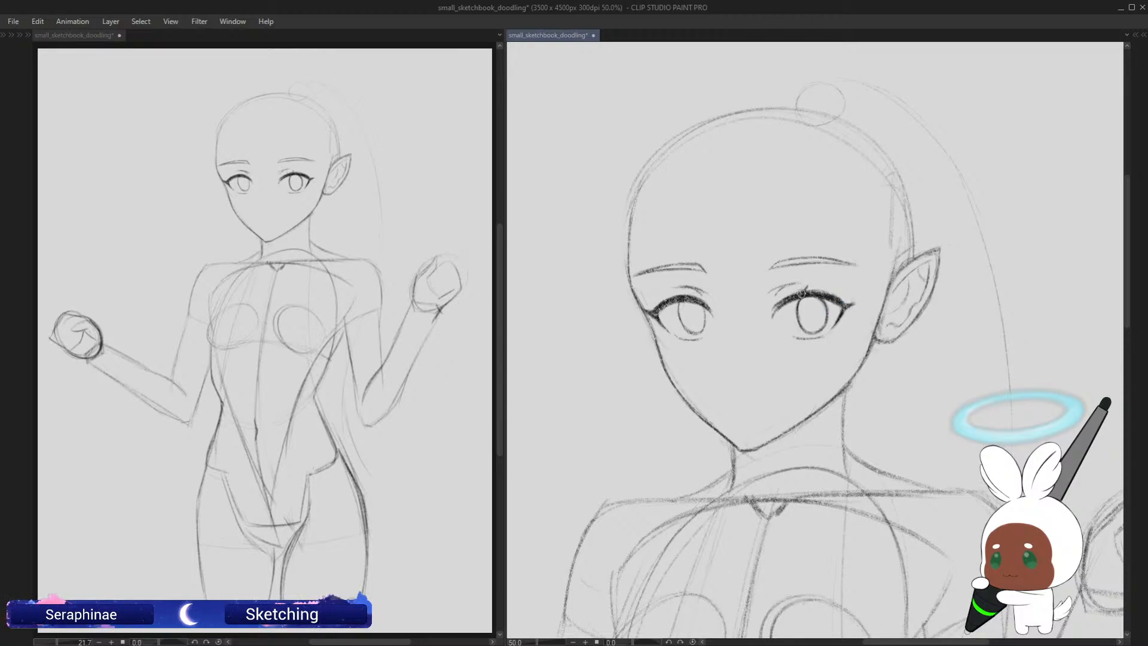
Step: Add short upward lashes along the upper lash lines of both eyes, mirroring the view for the far one
left_click_drag(827, 300, 840, 289)
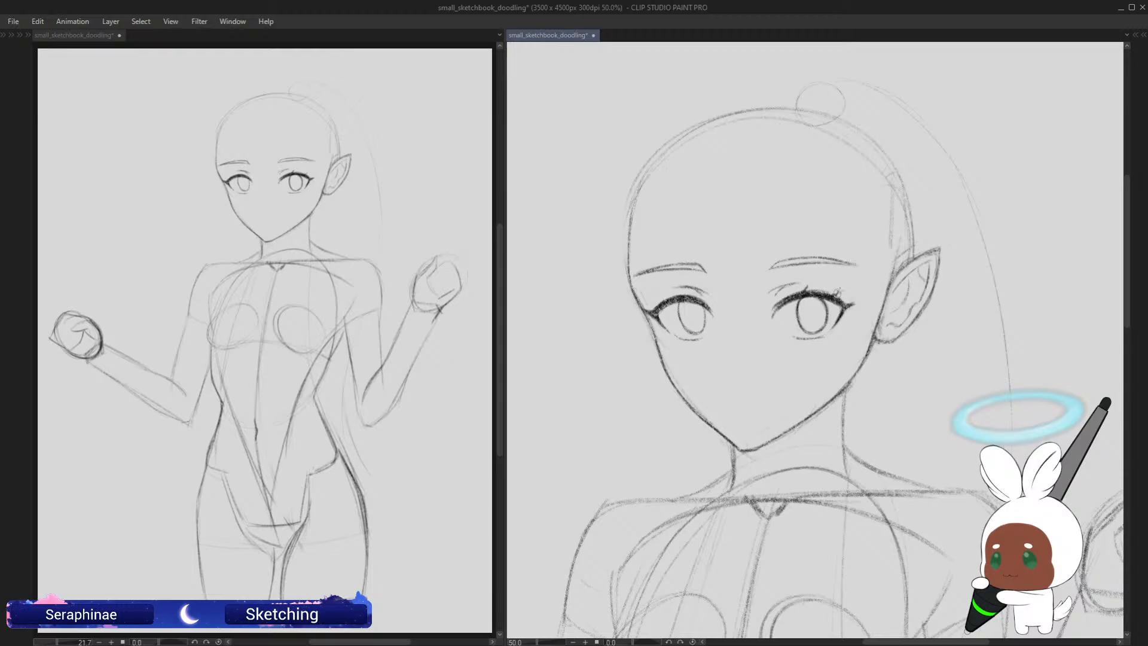
key("h")
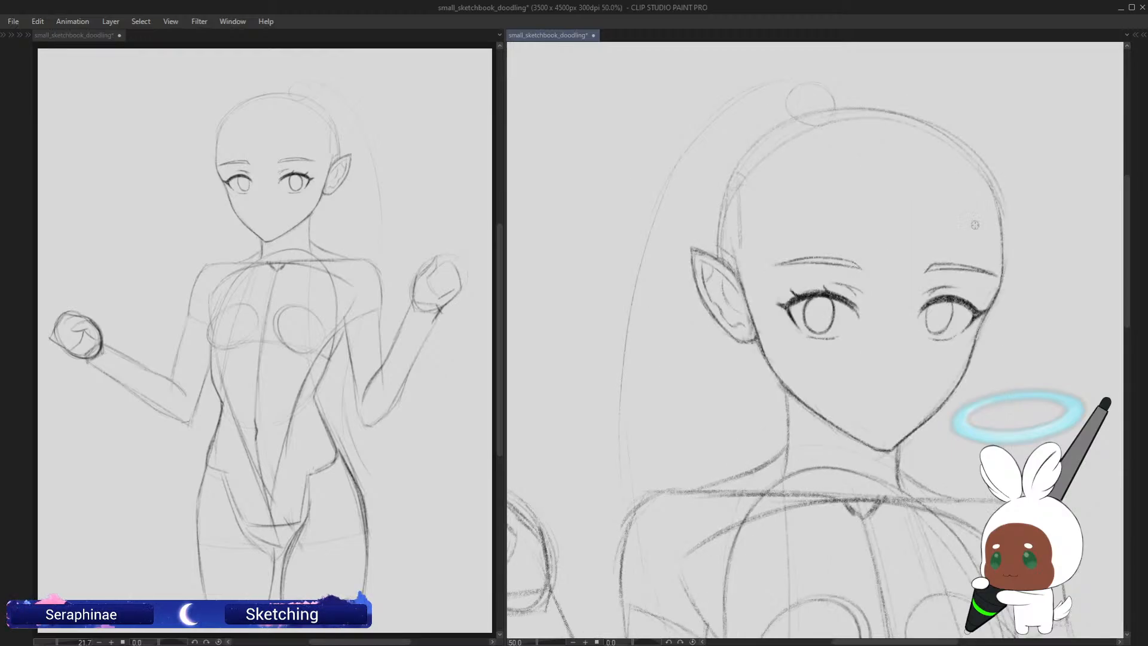
left_click_drag(945, 299, 964, 297)
Step: Darken the iris outlines, draw a small oval pupil in each eye and shade the irises, darkest under the upper lids
mouse_move(927, 309)
left_mouse_down()
mouse_move(937, 333)
mouse_move(952, 318)
mouse_move(940, 332)
left_mouse_up()
mouse_move(815, 319)
left_mouse_down()
mouse_move(820, 306)
mouse_move(821, 326)
mouse_move(815, 306)
mouse_move(826, 317)
left_mouse_up()
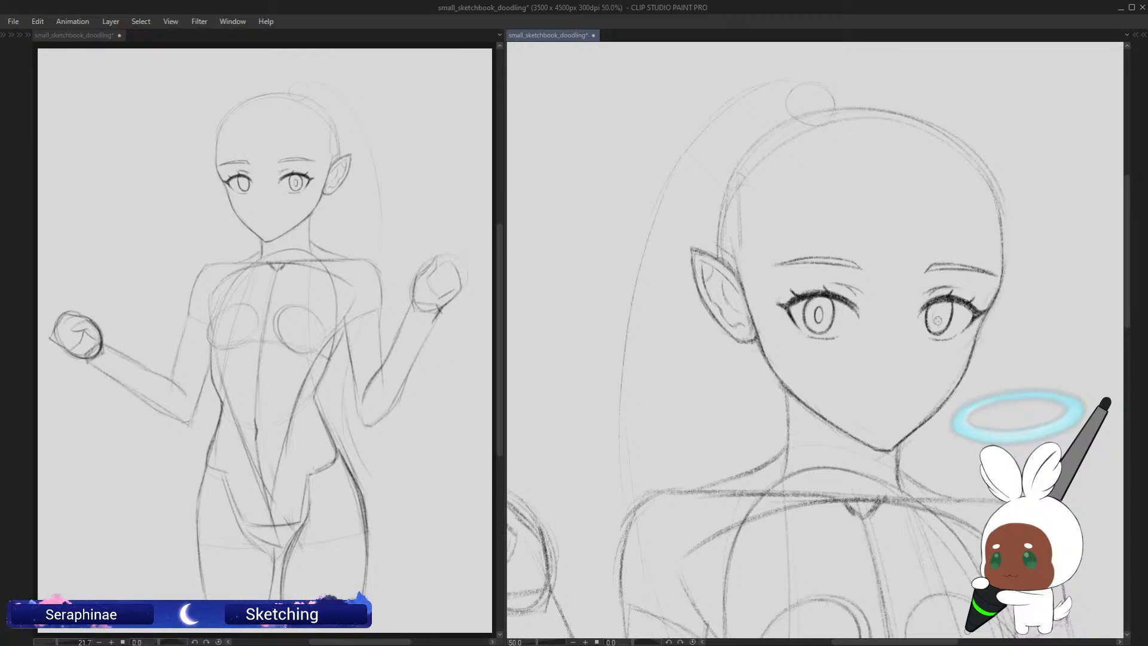
left_click_drag(938, 321, 937, 314)
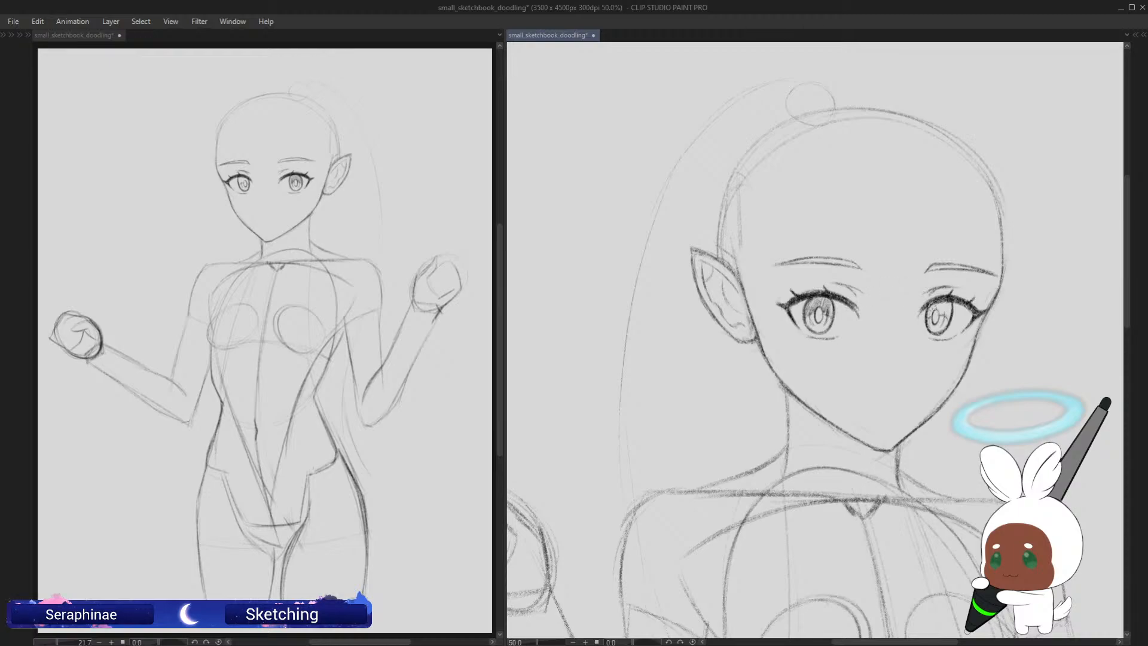
left_click_drag(928, 313, 948, 300)
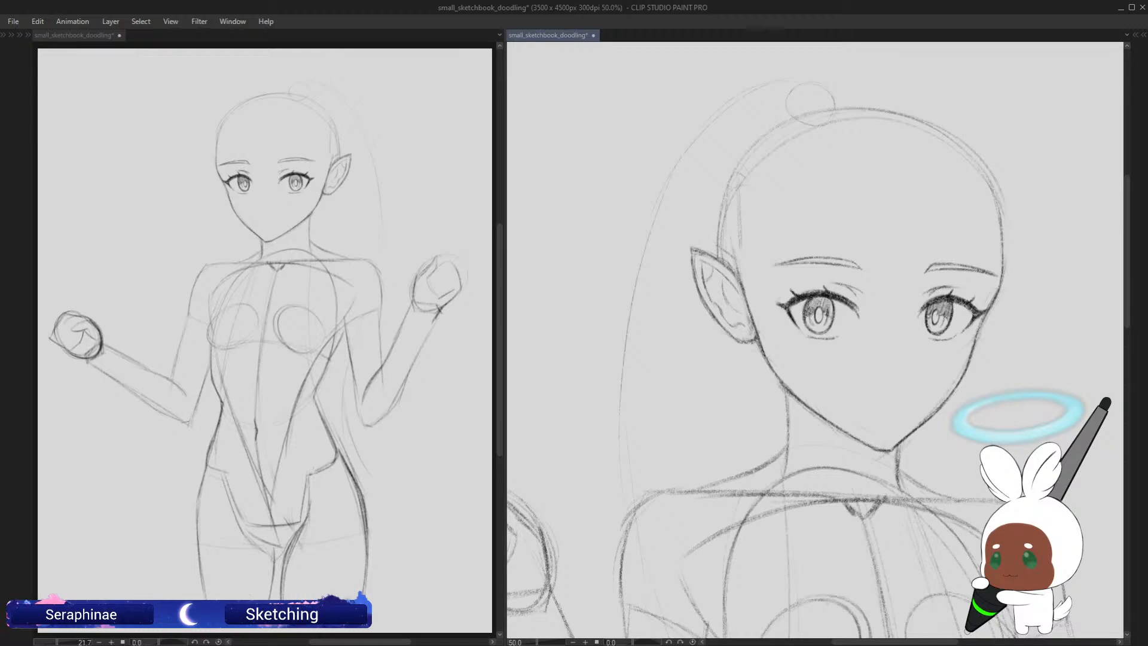
left_click_drag(819, 297, 832, 311)
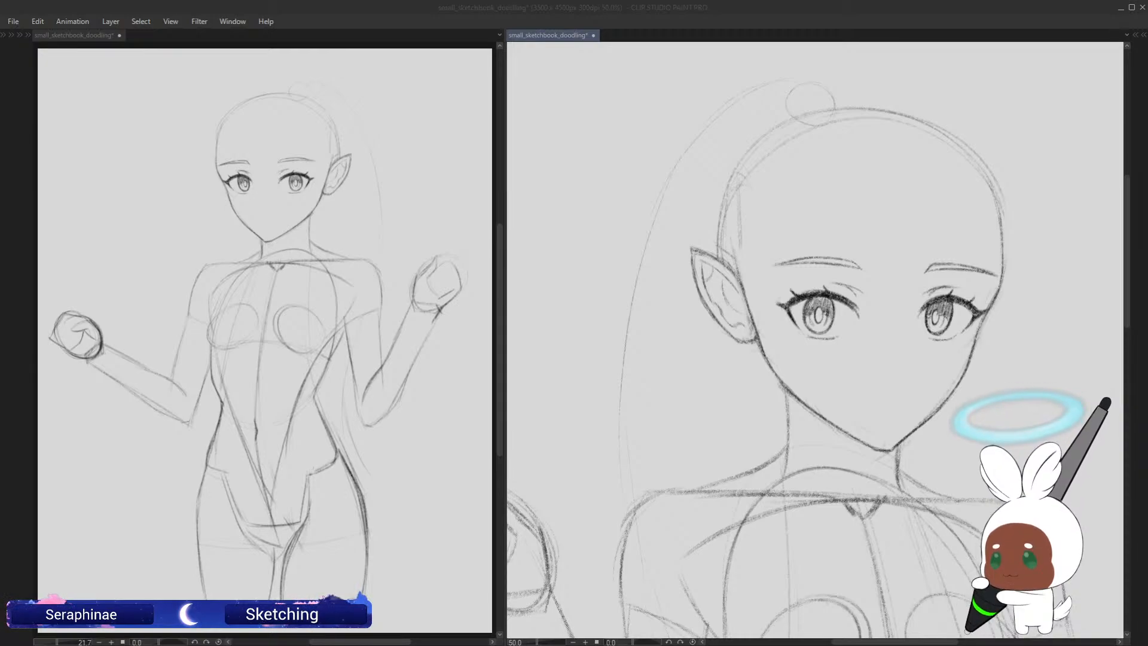
Step: Add small lower lashes beneath both eyes along the lower lid lines
key("alt+Tab")
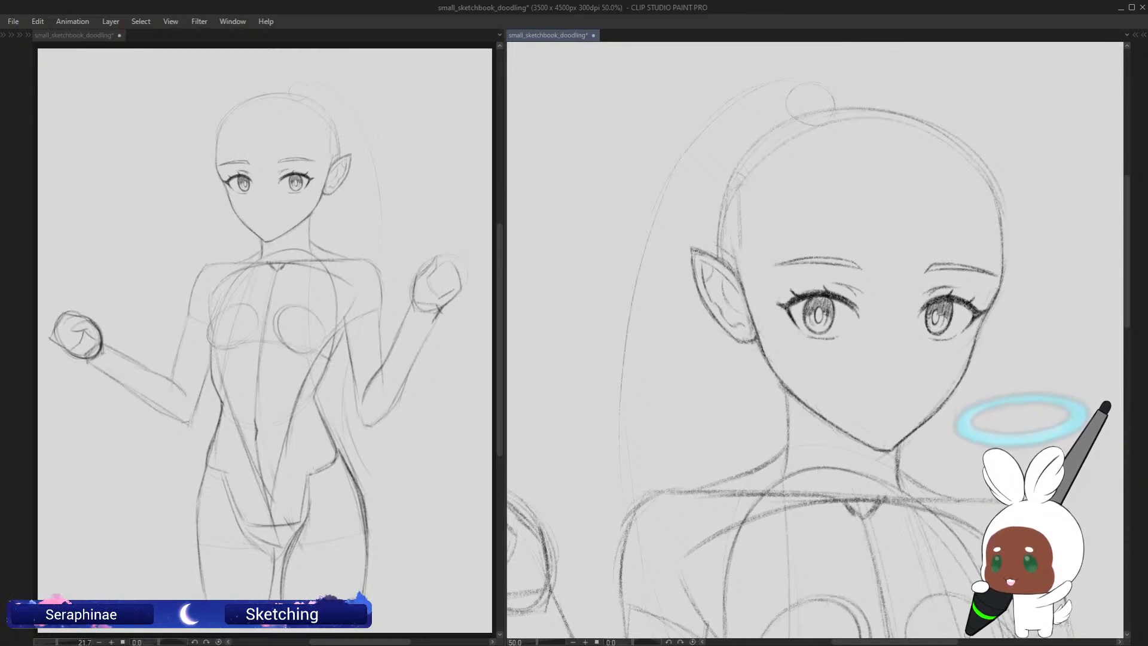
left_click_drag(1130, 232, 1128, 239)
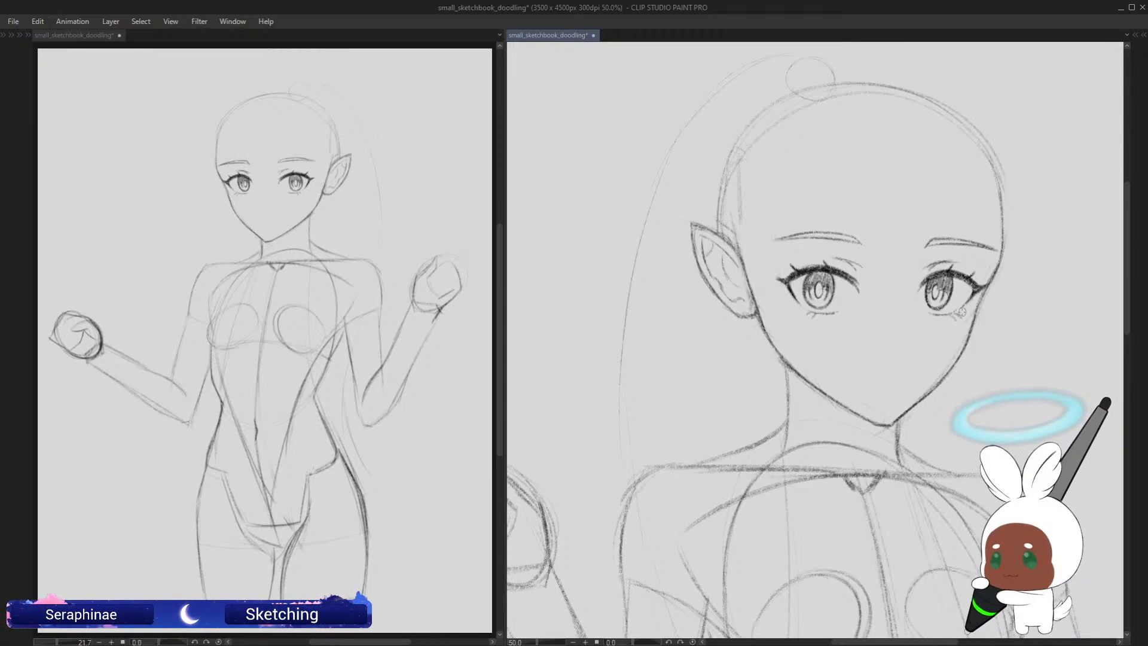
scroll(1121, 264, "down", 1)
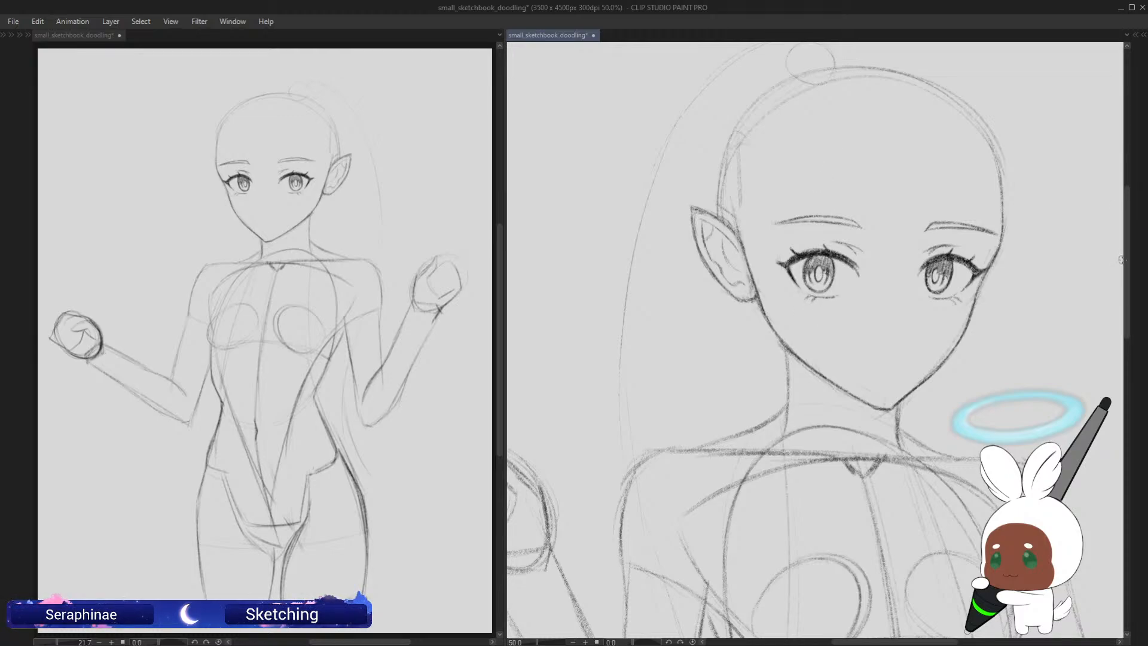
Step: Sketch the nose as a short, slightly slanted stroke and the mouth as a small light line below it
scroll(1122, 260, "up", 1)
scroll(1137, 248, "down", 1)
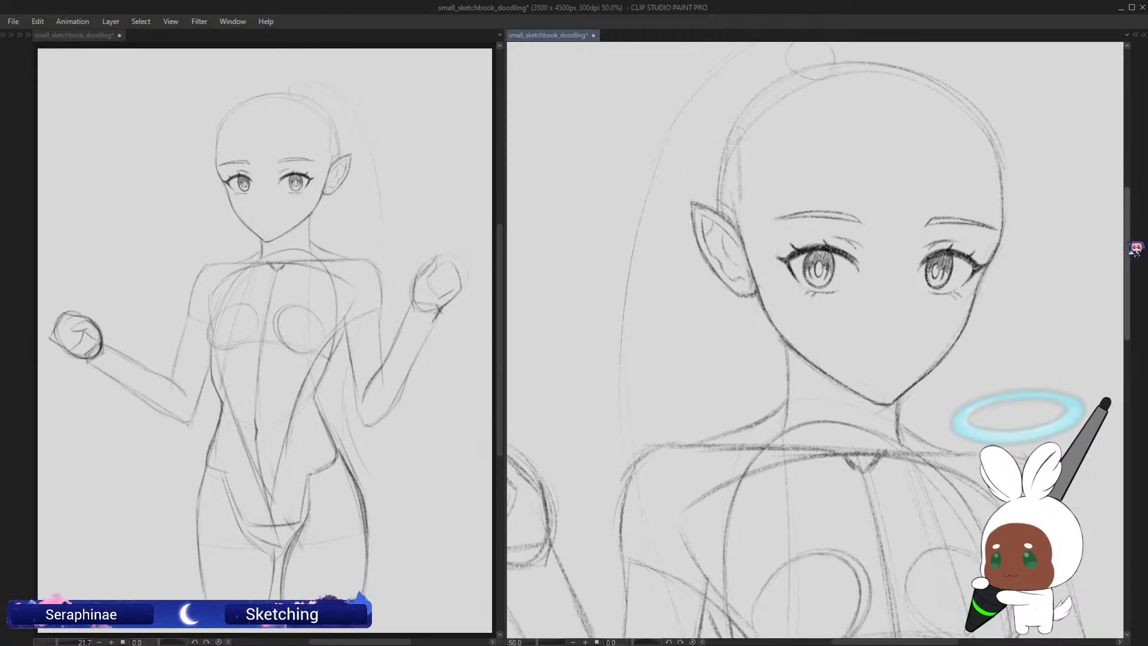
scroll(1136, 249, "down", 1)
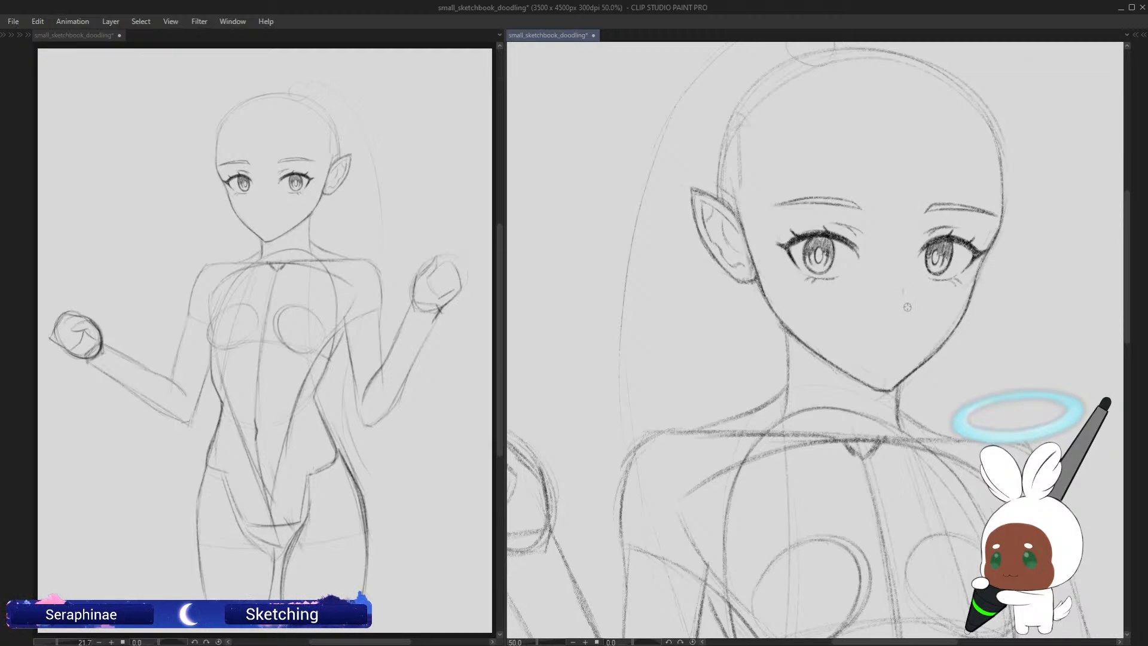
left_click_drag(906, 297, 909, 306)
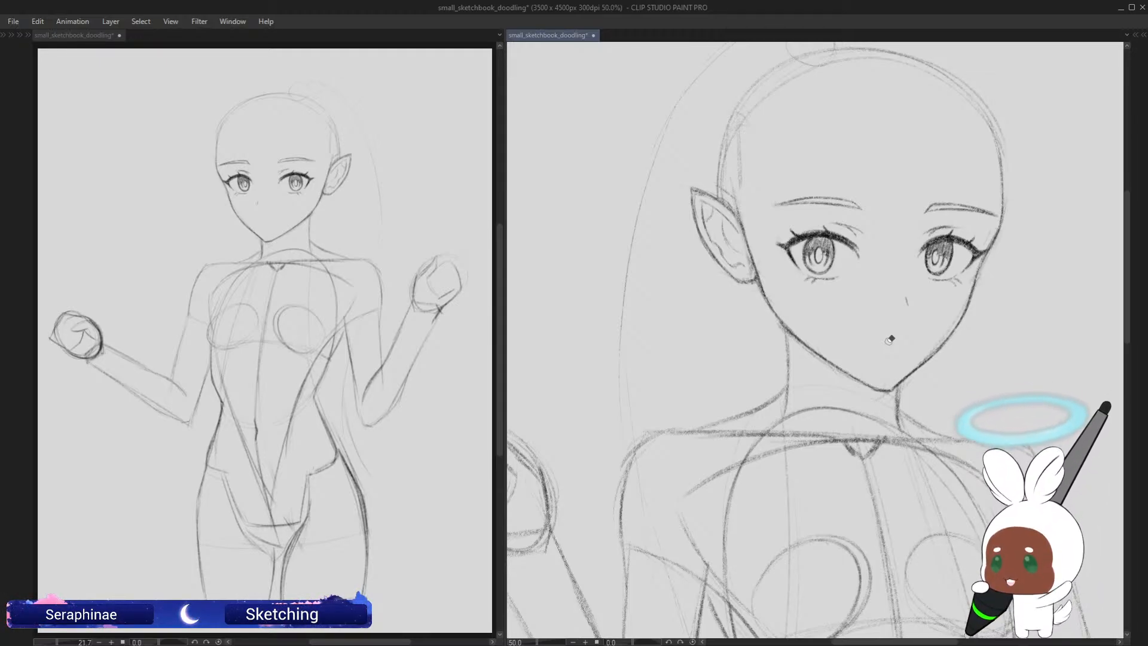
scroll(1118, 257, "down", 2)
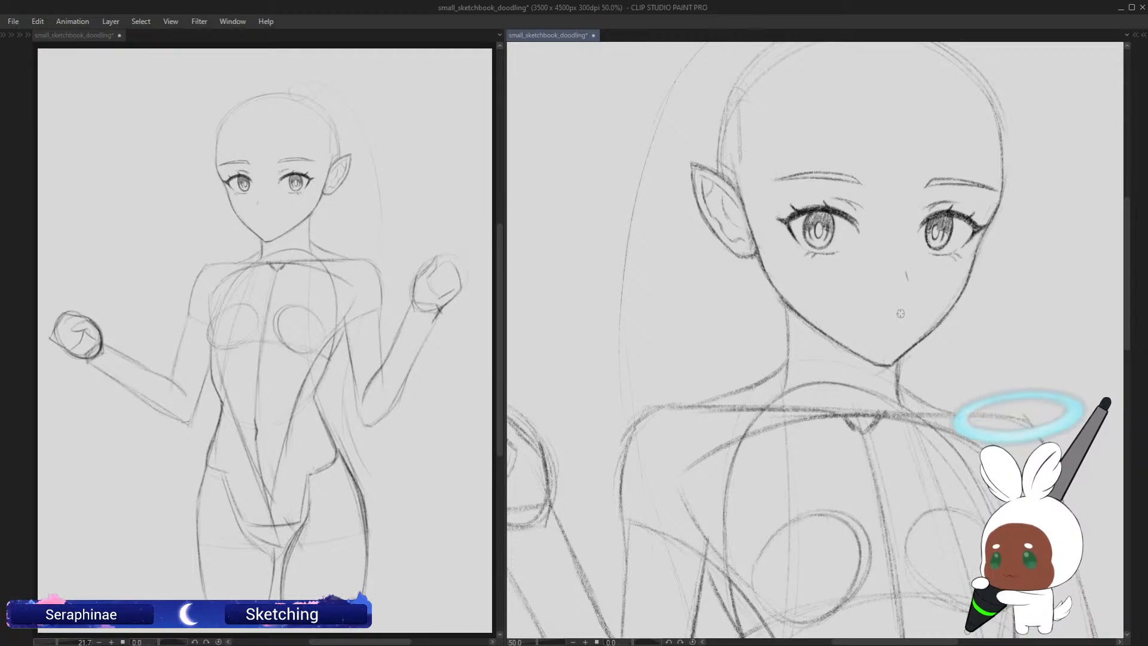
left_click_drag(902, 312, 890, 313)
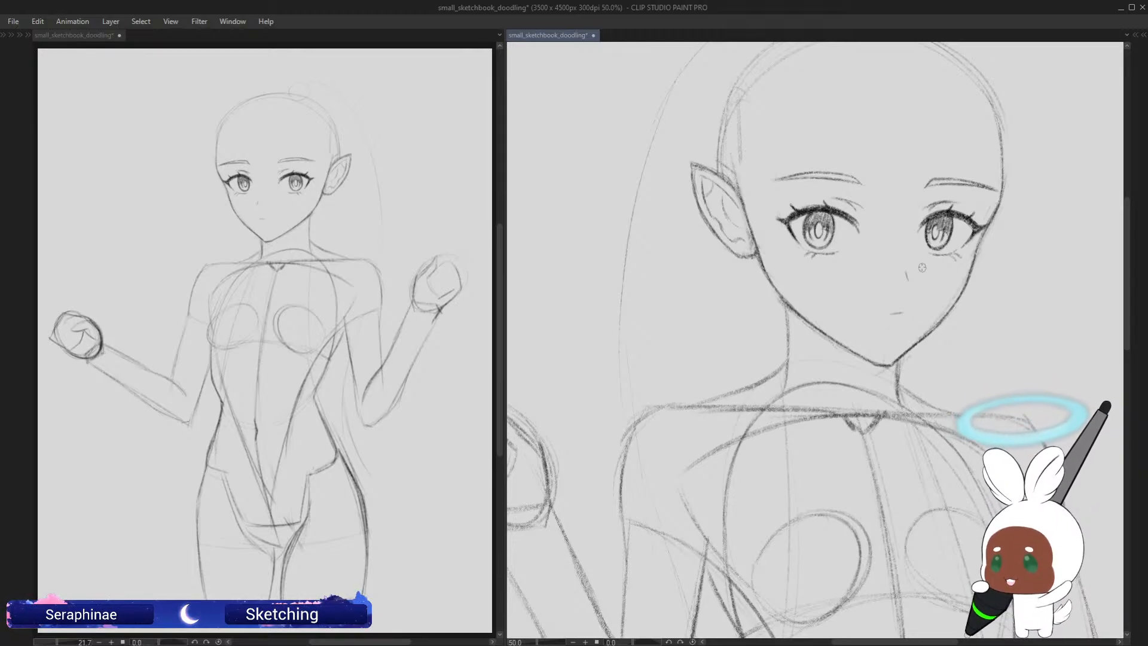
Step: Draw the lower edge of the fringe as a gentle arc across the forehead, grazing both eyebrows, in unmirrored view
scroll(1136, 257, "up", 3)
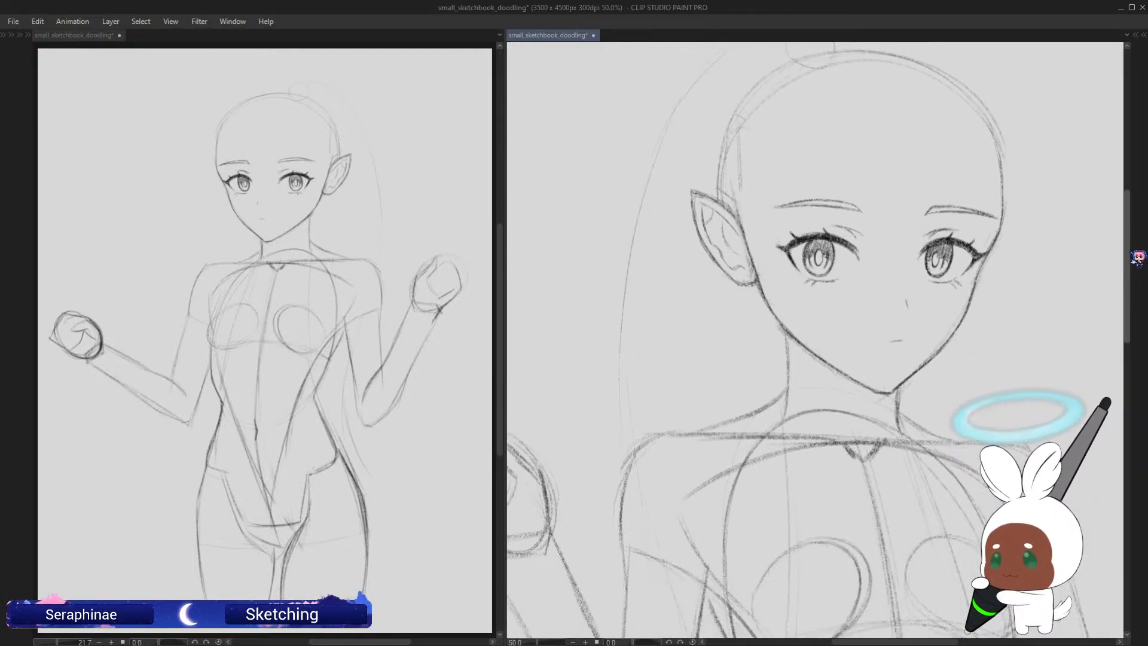
key("h")
scroll(1136, 256, "up", 3)
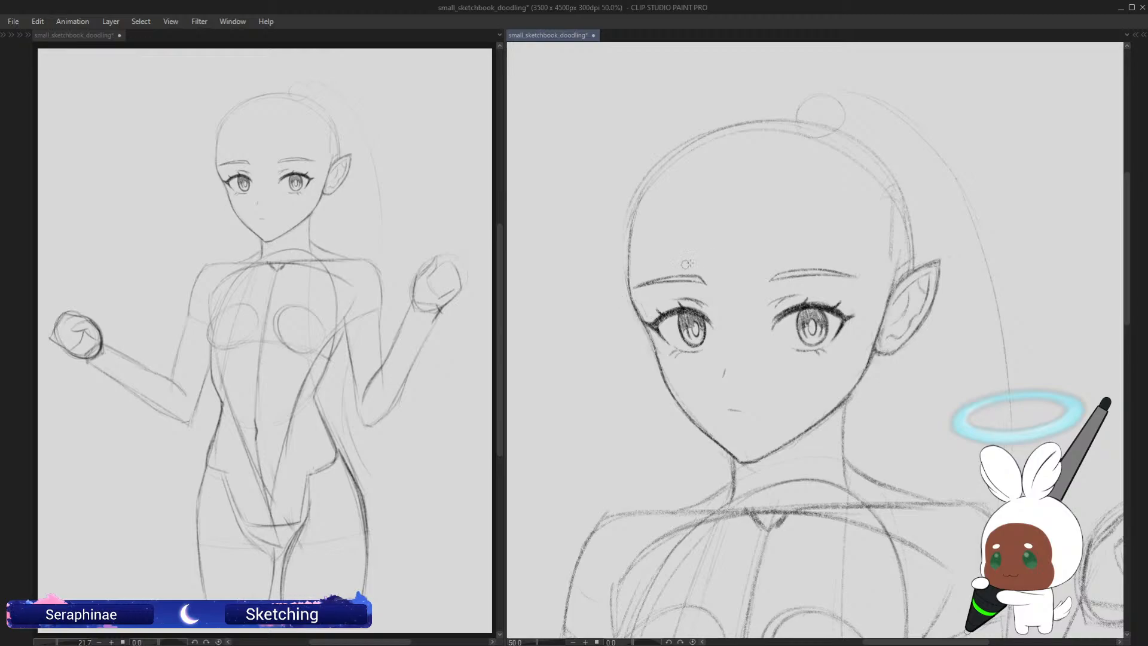
mouse_move(621, 302)
left_mouse_down()
mouse_move(651, 285)
mouse_move(775, 267)
left_mouse_up()
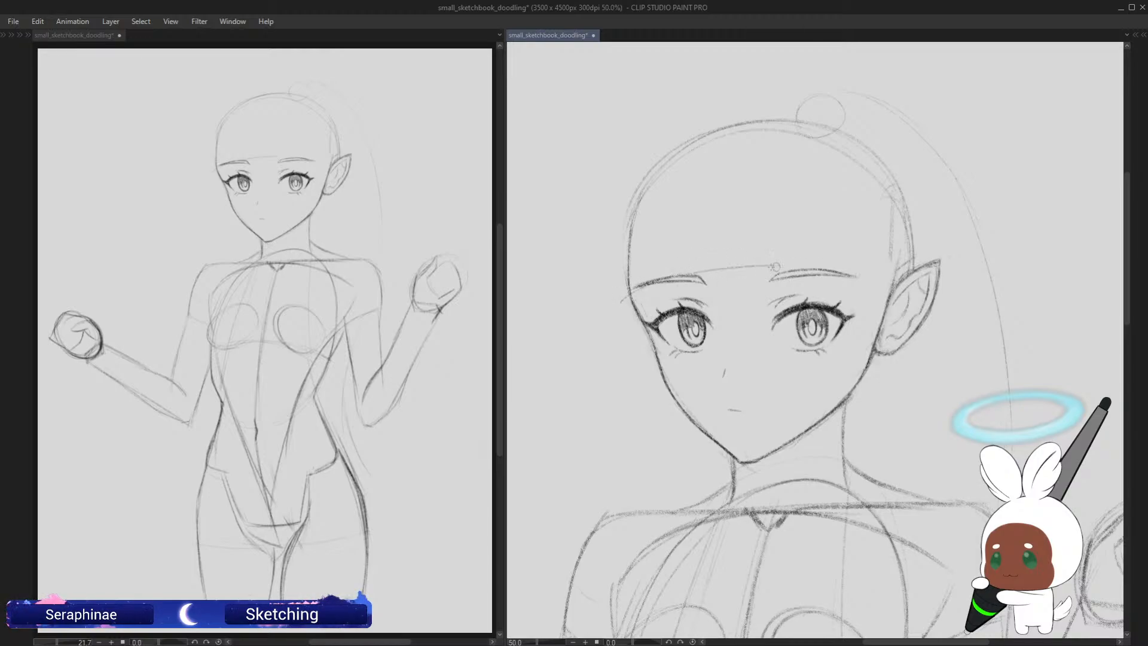
left_click_drag(660, 281, 854, 269)
left_click_drag(744, 267, 860, 282)
Step: Outline the hair from the far temple over the crown to the fringe's near end, and erase the inner skull line on the far side
mouse_move(625, 302)
left_mouse_down()
mouse_move(620, 226)
mouse_move(622, 275)
mouse_move(635, 191)
mouse_move(674, 145)
mouse_move(715, 132)
left_mouse_up()
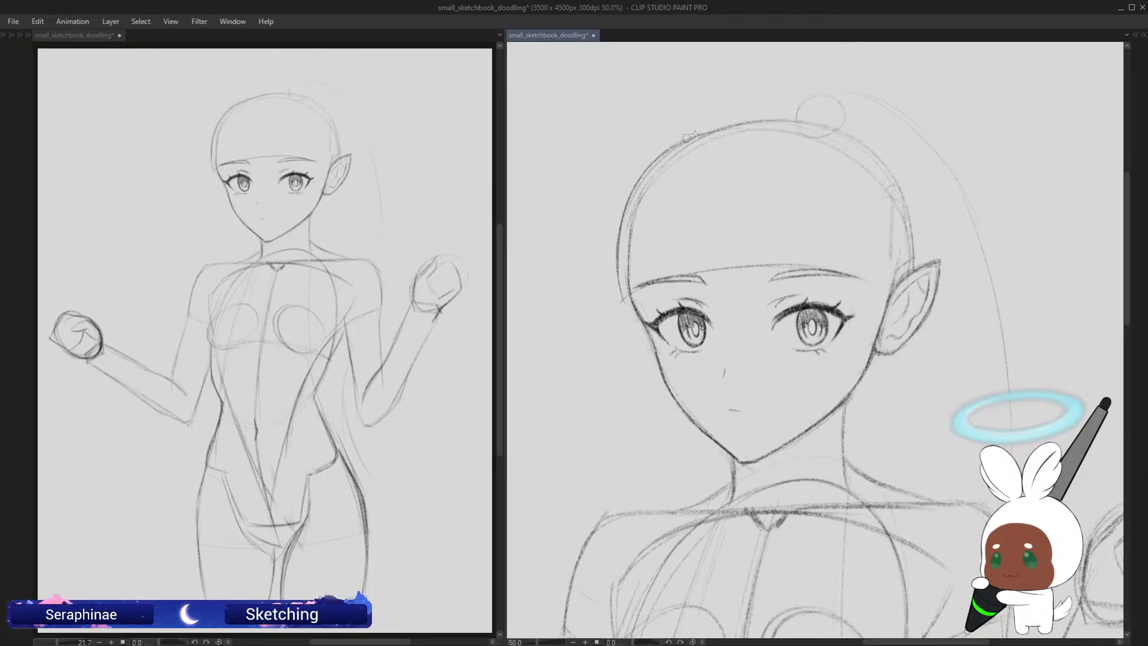
key("h")
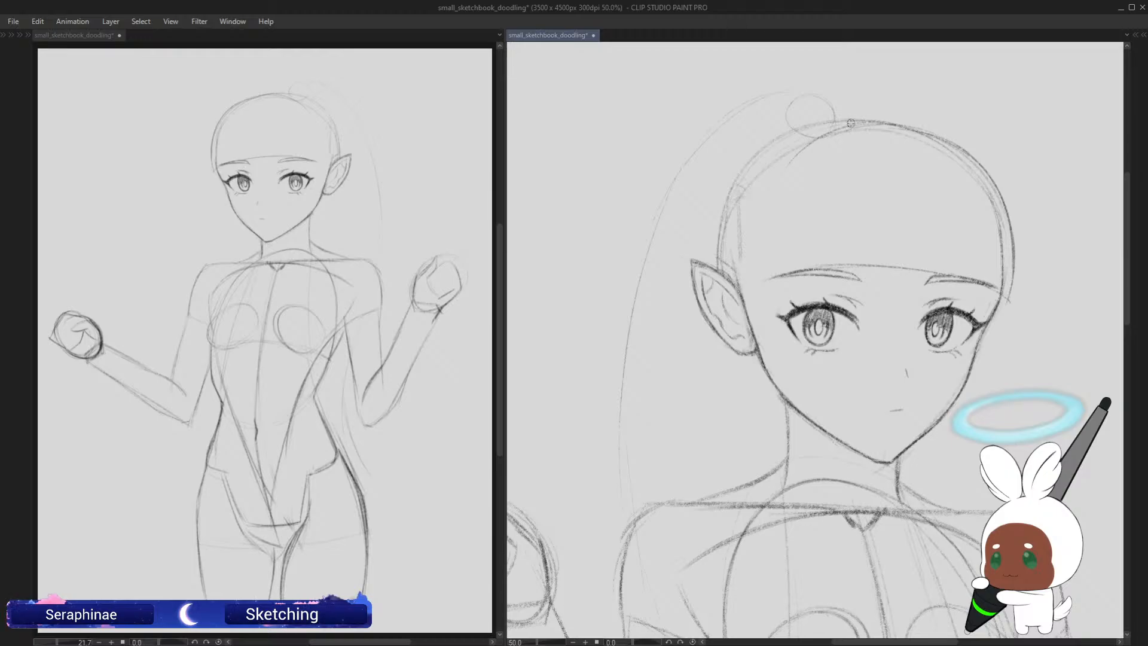
left_click_drag(782, 172, 759, 254)
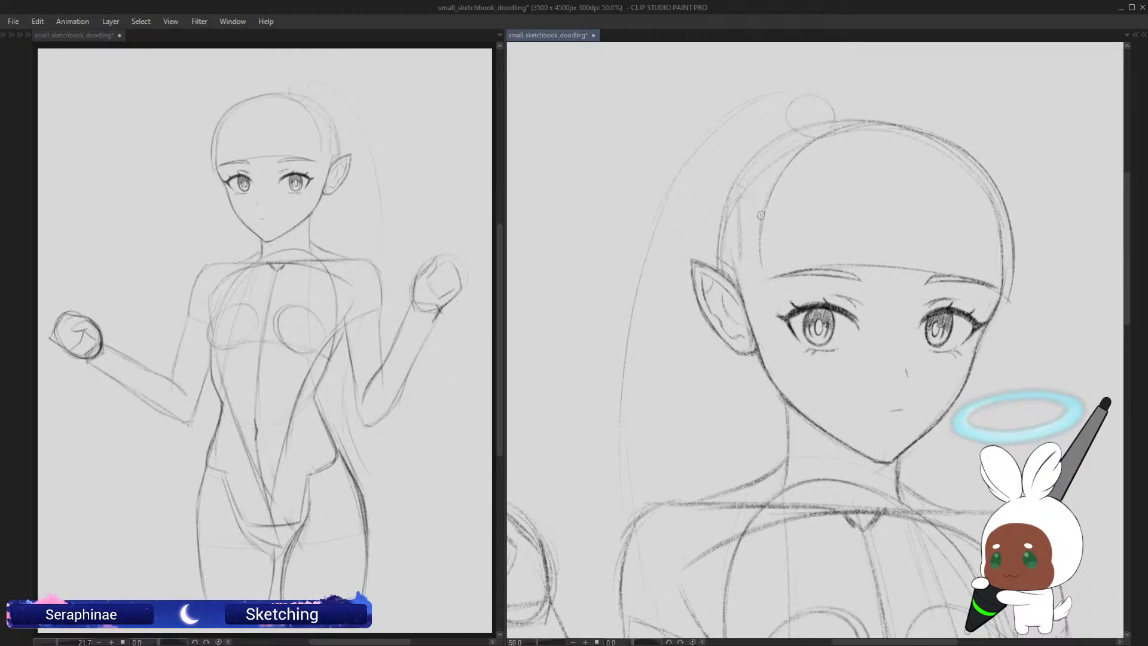
key("h")
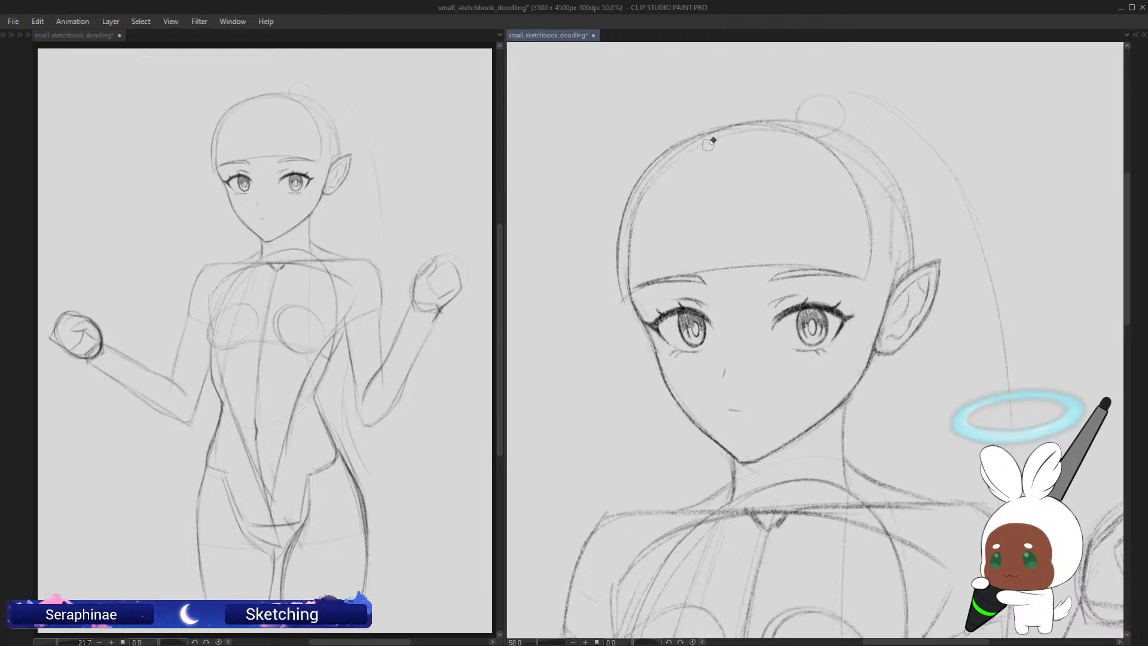
mouse_move(709, 143)
left_mouse_down()
mouse_move(645, 192)
mouse_move(631, 274)
mouse_move(636, 213)
left_mouse_up()
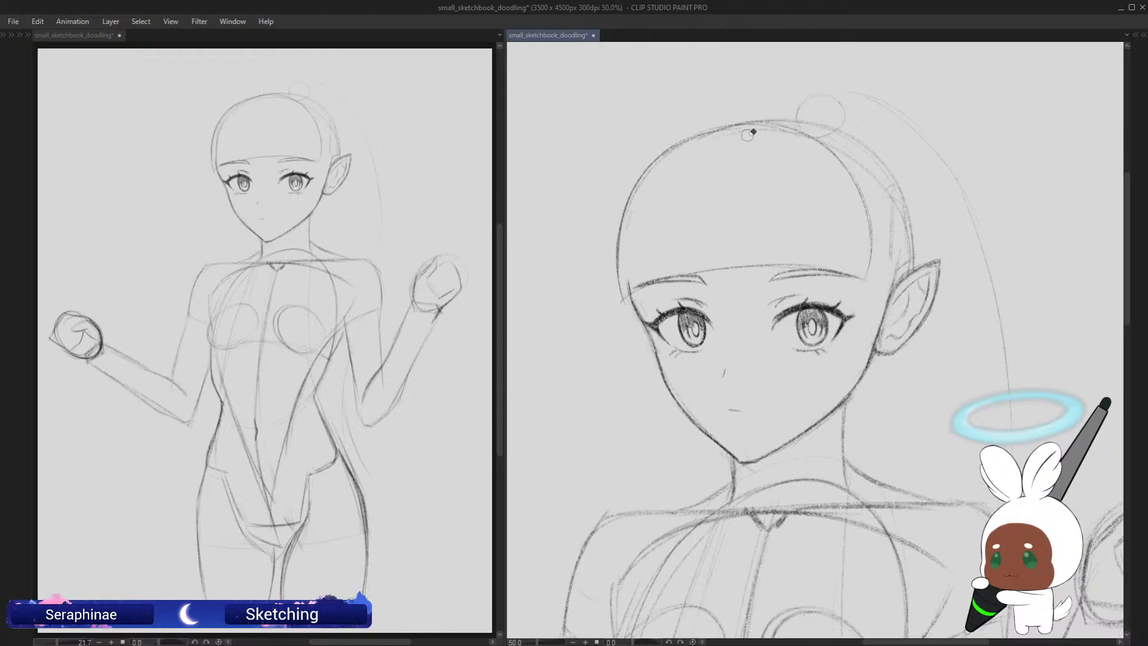
mouse_move(748, 136)
left_mouse_down()
mouse_move(676, 165)
mouse_move(639, 206)
mouse_move(628, 252)
mouse_move(631, 226)
left_mouse_up()
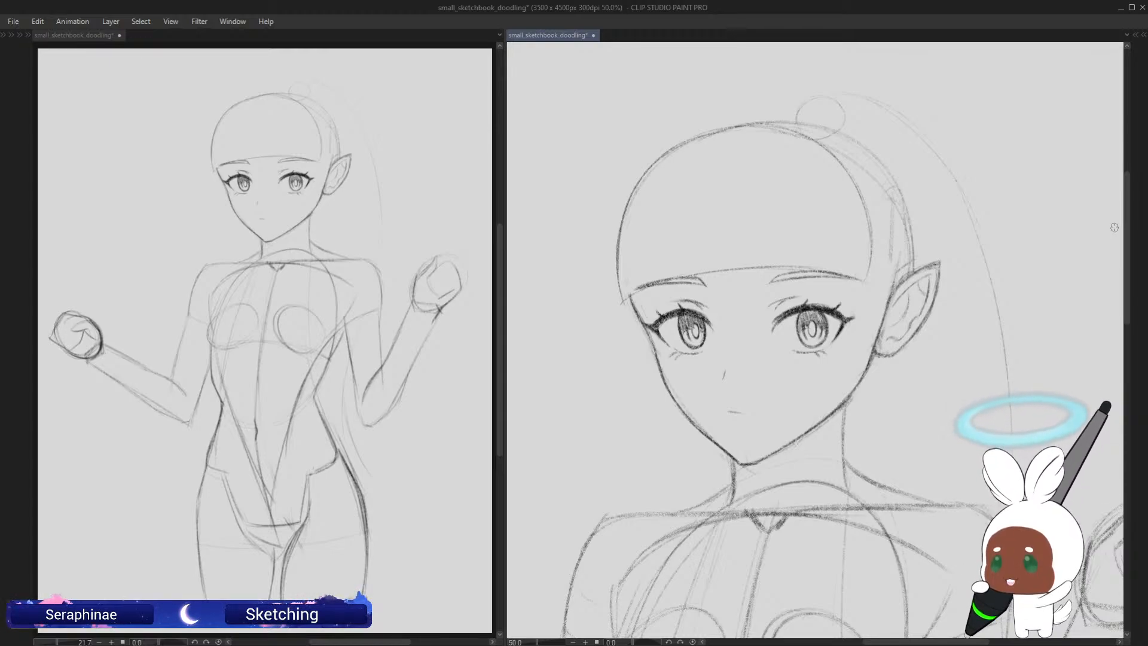
Step: Sketch the near side lock's inner edge from the fringe's end down to the jaw, with a slanted lower edge toward the ear
scroll(1120, 216, "up", 1)
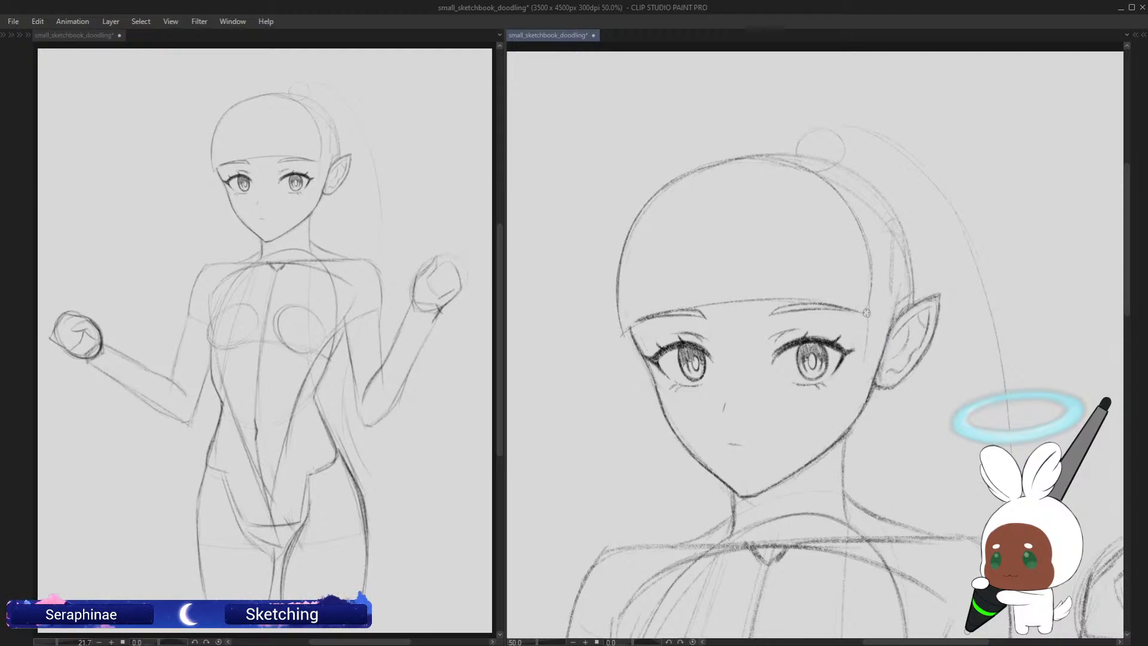
left_click_drag(865, 332, 847, 408)
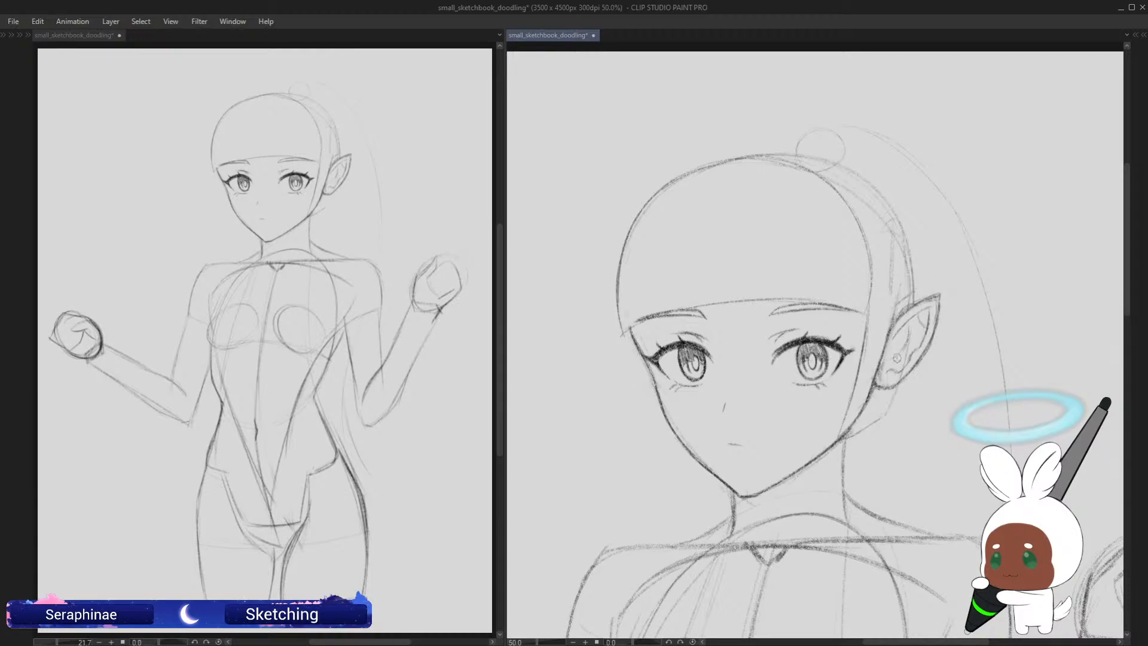
left_click_drag(904, 368, 912, 254)
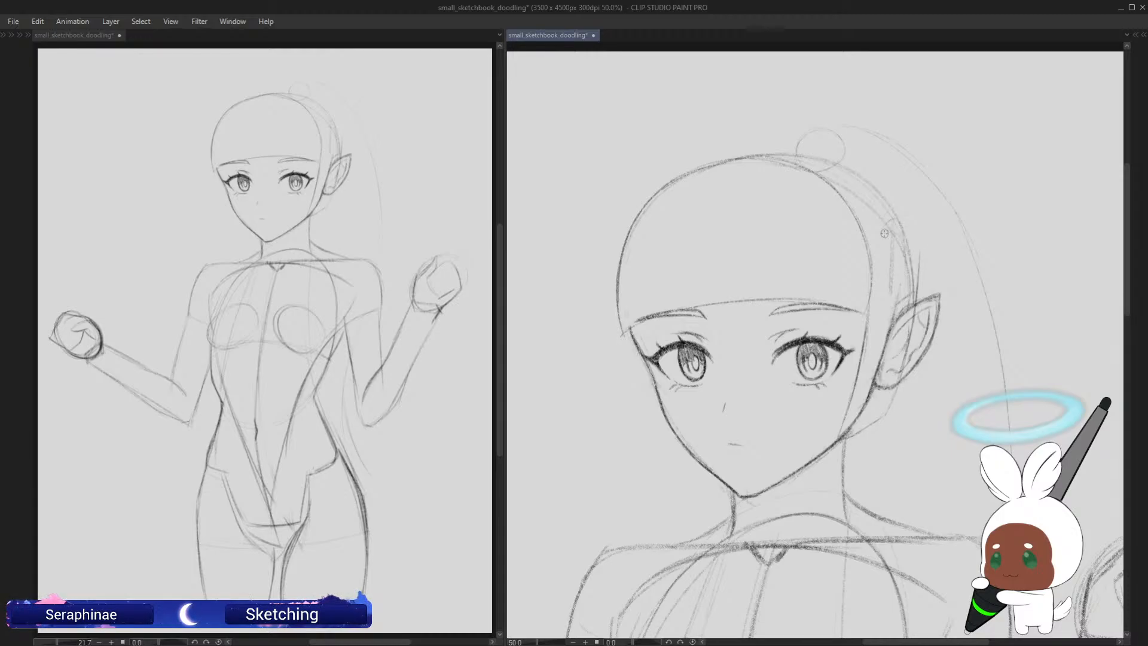
Step: In mirrored view, draw the outer hair contour from the ear up over the back of the head to the crown
key("h")
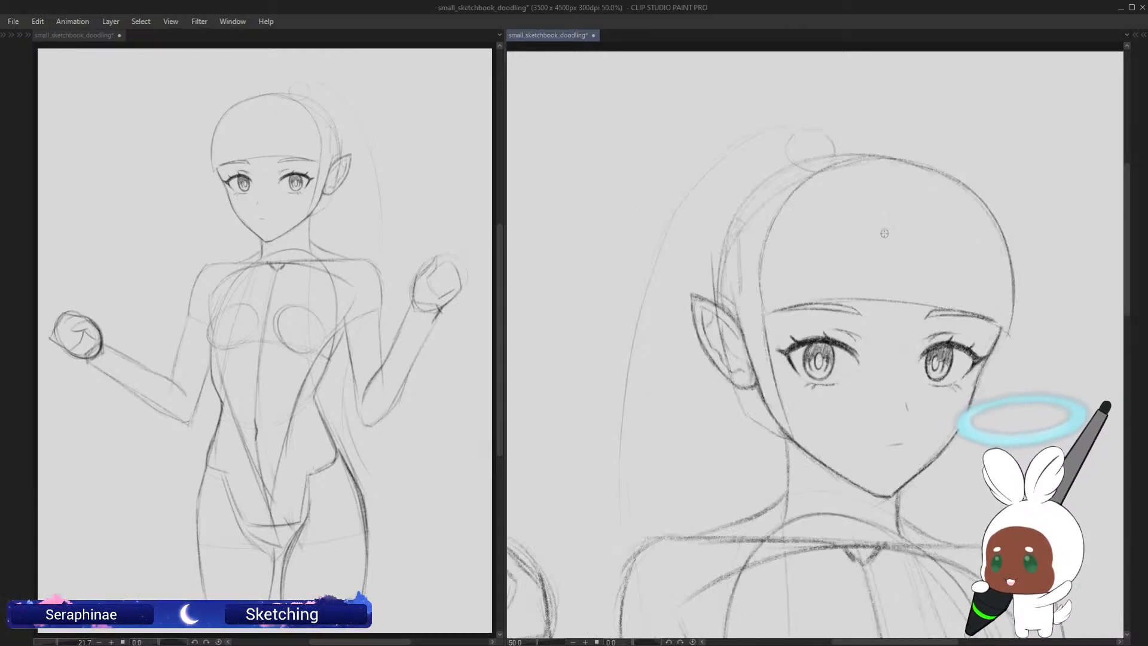
mouse_move(743, 405)
left_mouse_down()
mouse_move(717, 308)
mouse_move(715, 216)
left_mouse_up()
mouse_move(714, 270)
left_mouse_down()
mouse_move(762, 170)
mouse_move(749, 182)
left_mouse_up()
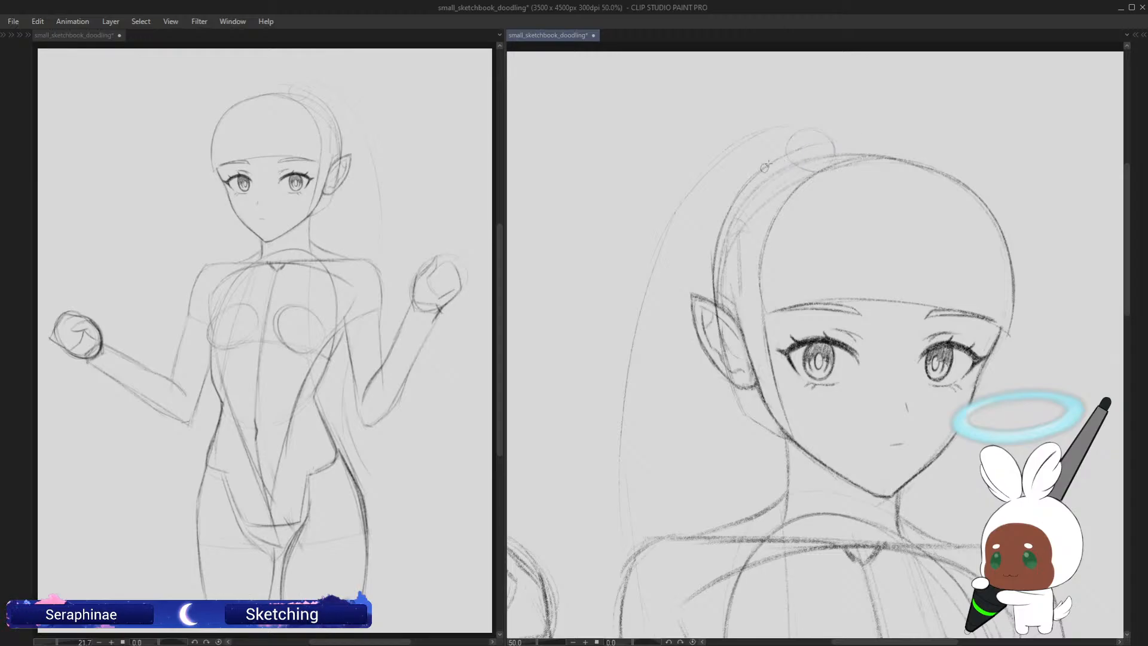
left_click_drag(819, 143, 850, 139)
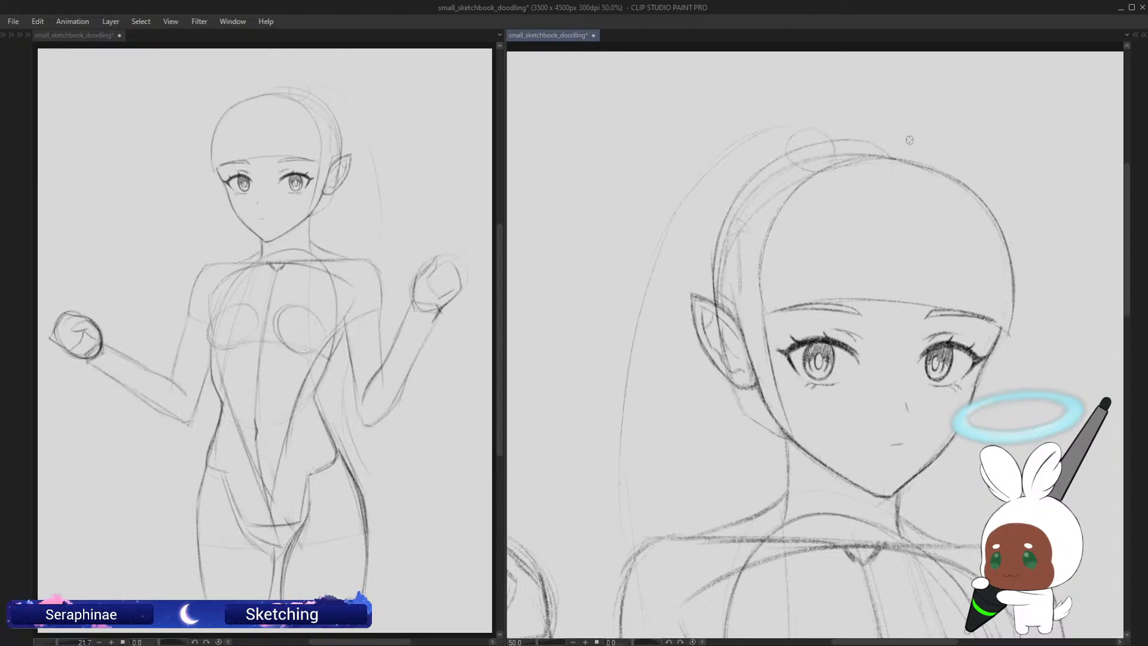
key("h")
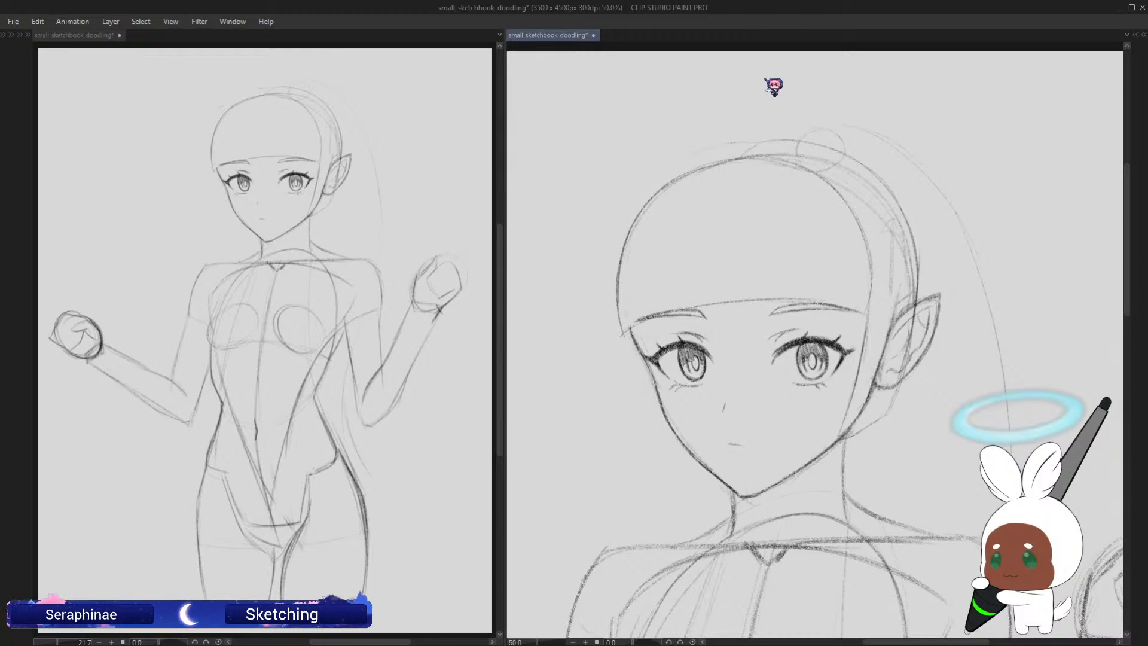
Step: Outline the far side of the hair outside the skull, from the crown down to a short lower edge beside the jaw
left_click_drag(709, 146, 613, 238)
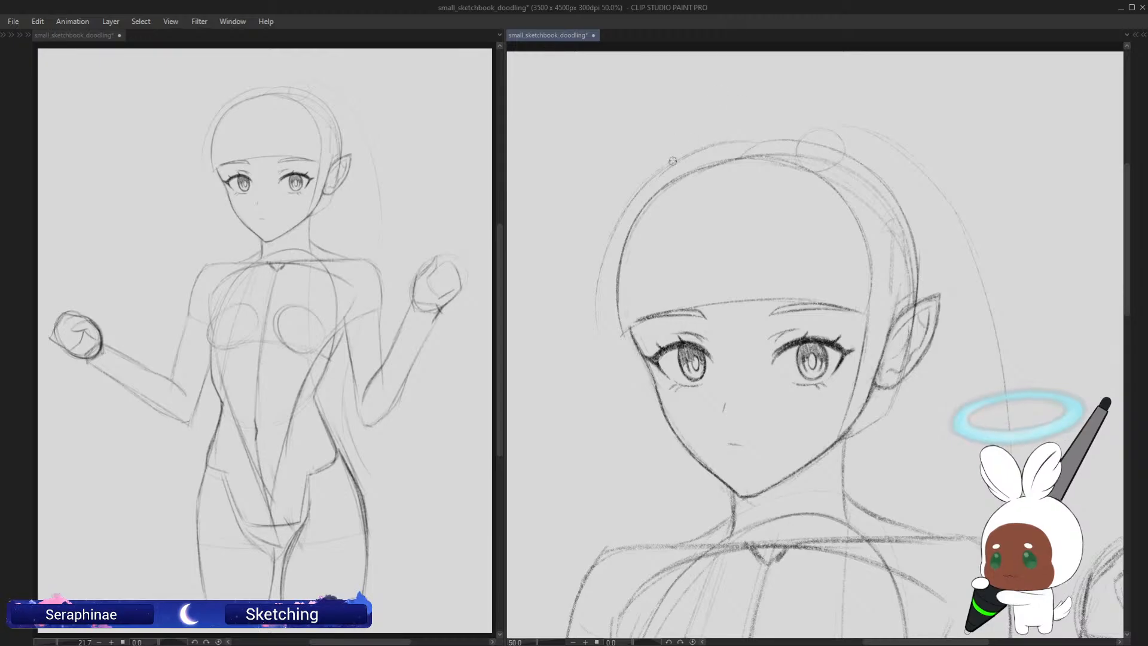
left_click_drag(597, 299, 611, 391)
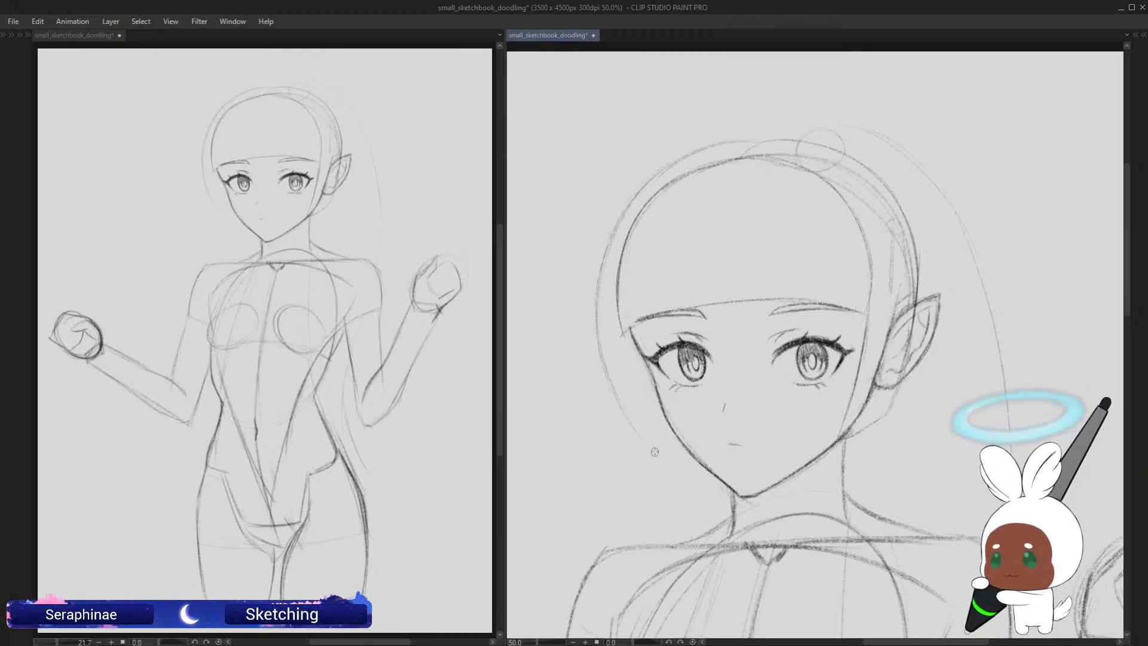
key("h")
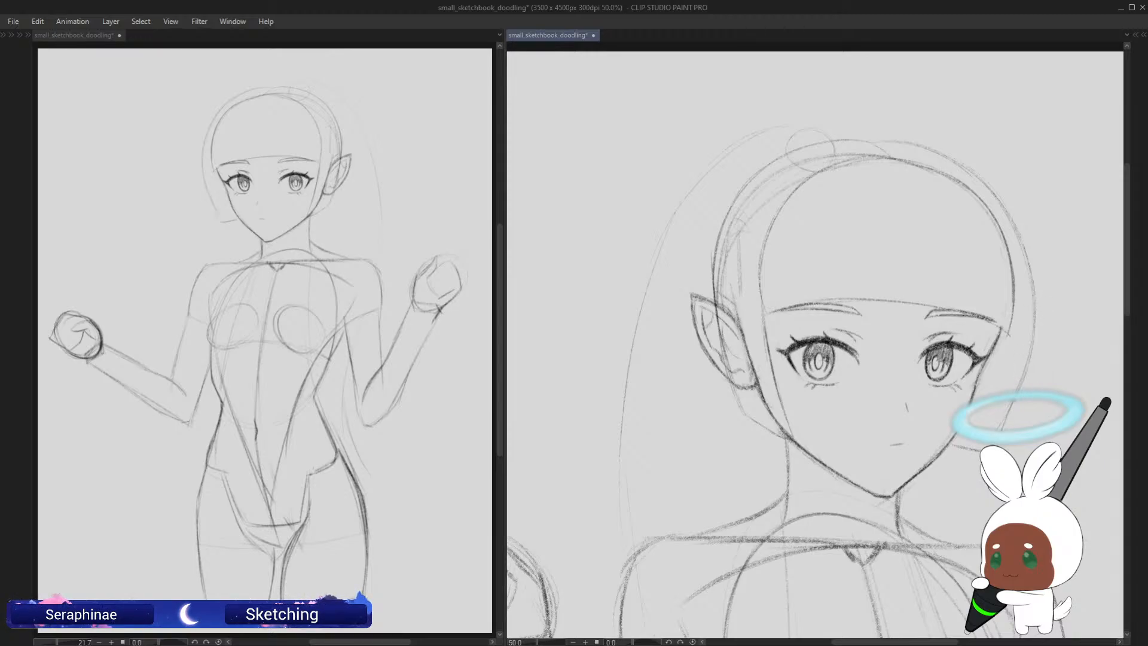
key("h")
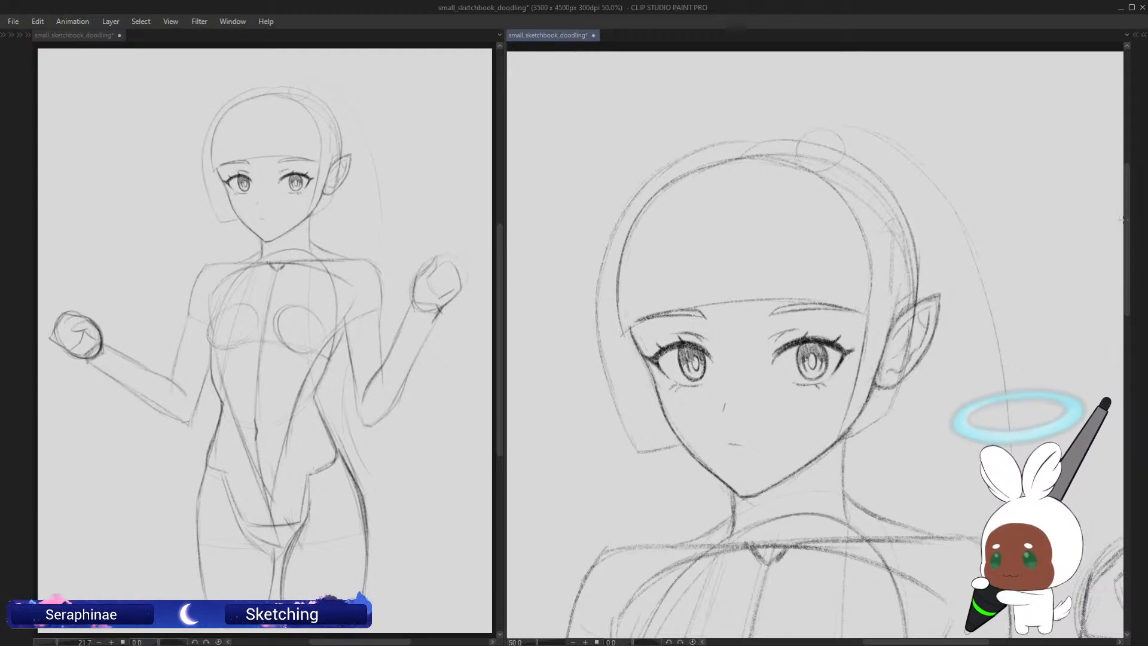
Step: Continue the near side lock's outer edge across the ear and erase the ear and skull lines inside the lock
left_click_drag(1127, 222, 1127, 236)
key("h")
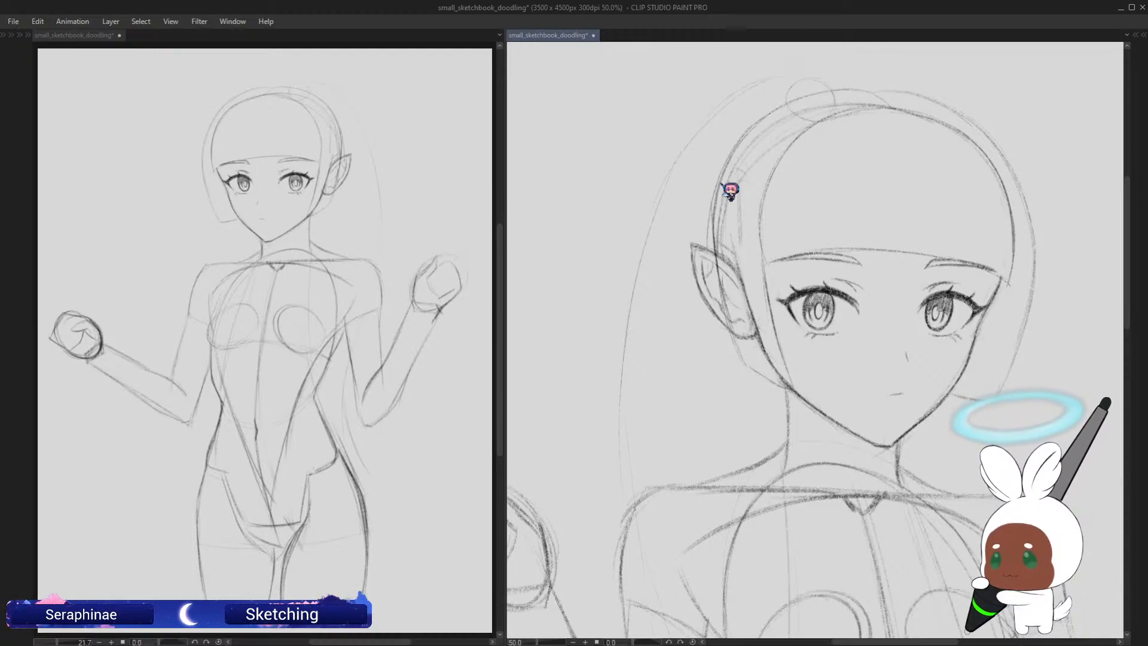
mouse_move(710, 254)
left_mouse_down()
mouse_move(740, 362)
mouse_move(738, 351)
left_mouse_up()
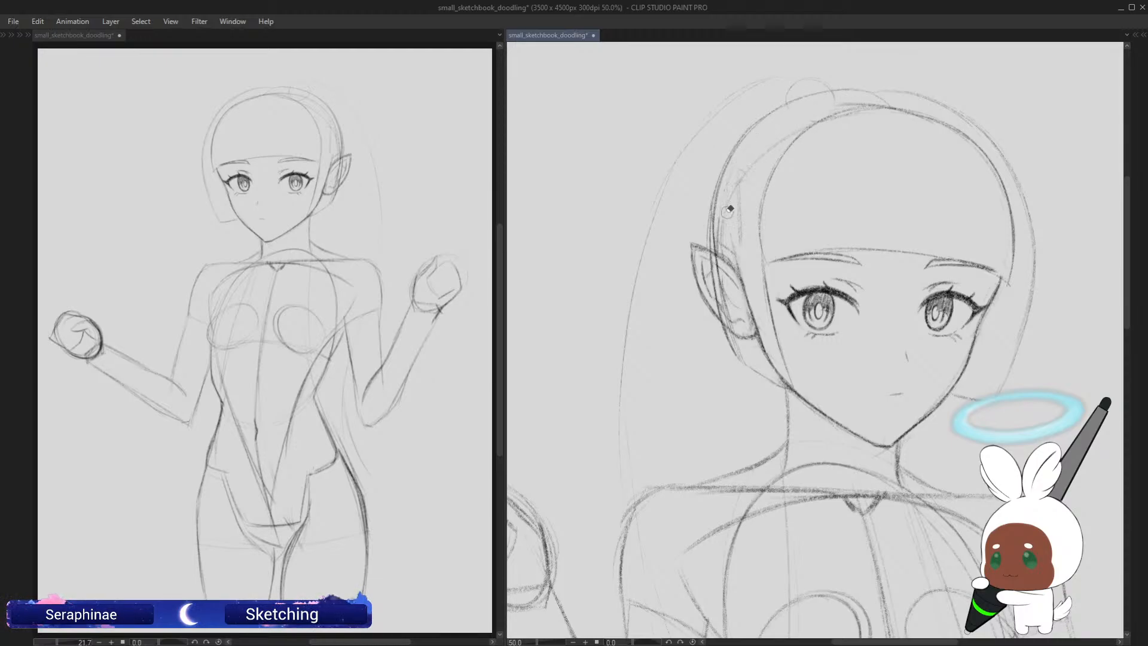
mouse_move(731, 208)
left_mouse_down()
mouse_move(728, 308)
mouse_move(733, 325)
mouse_move(719, 256)
mouse_move(741, 255)
mouse_move(744, 281)
mouse_move(737, 238)
mouse_move(758, 354)
mouse_move(746, 341)
mouse_move(741, 190)
mouse_move(791, 125)
mouse_move(769, 153)
mouse_move(764, 341)
mouse_move(756, 337)
mouse_move(781, 373)
left_mouse_up()
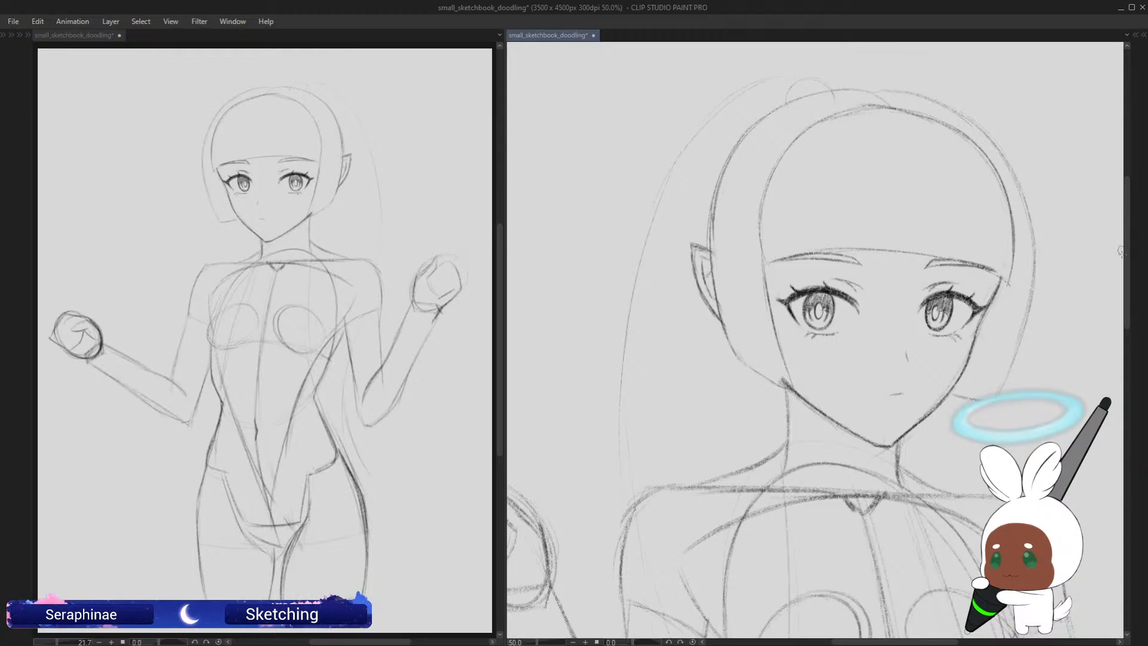
Step: Tidy the near lock's inner corner at the jaw and add slanted strand lines in its lower half
left_click_drag(1128, 281, 1130, 273)
key("h")
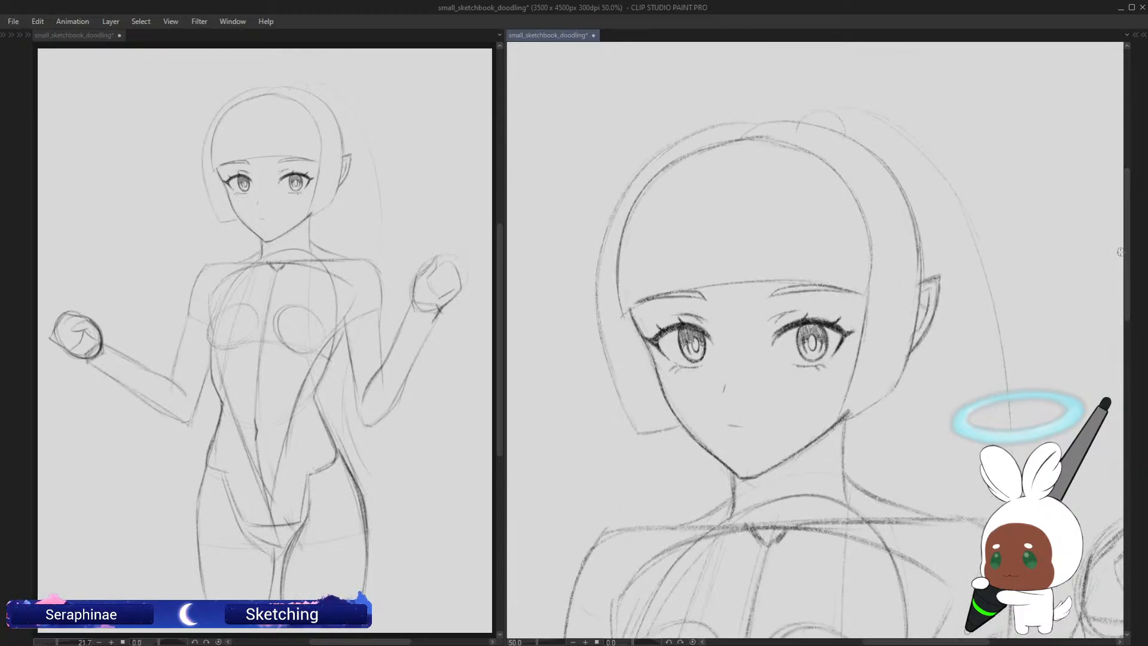
left_click_drag(850, 387, 837, 426)
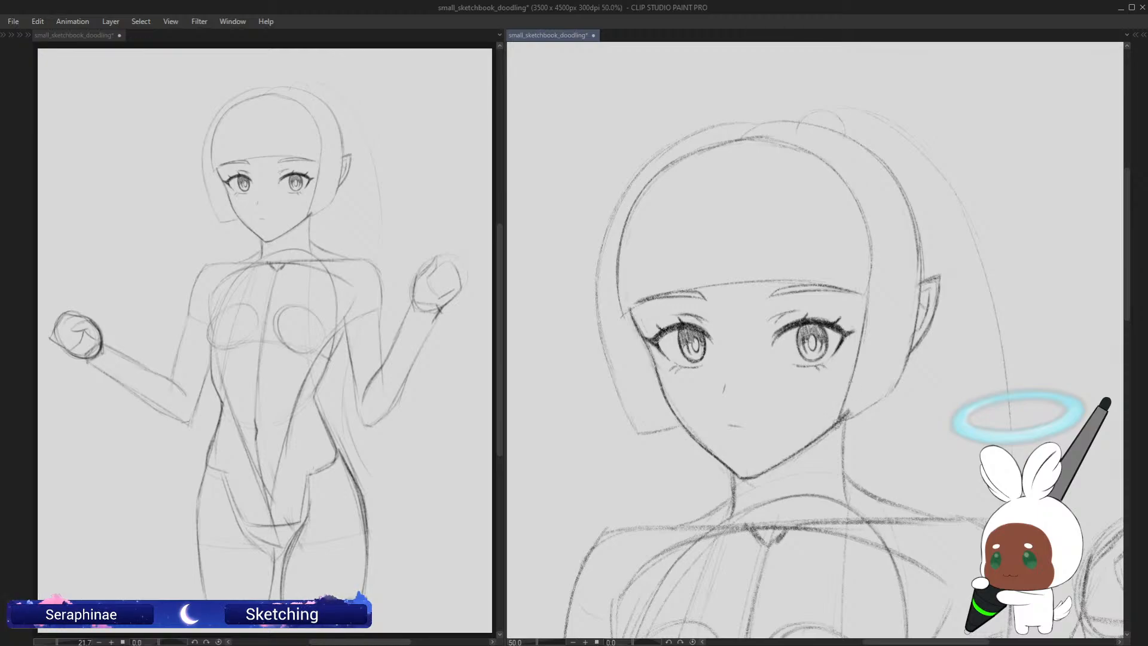
key("e")
left_click_drag(885, 310, 861, 413)
left_click_drag(879, 338, 868, 410)
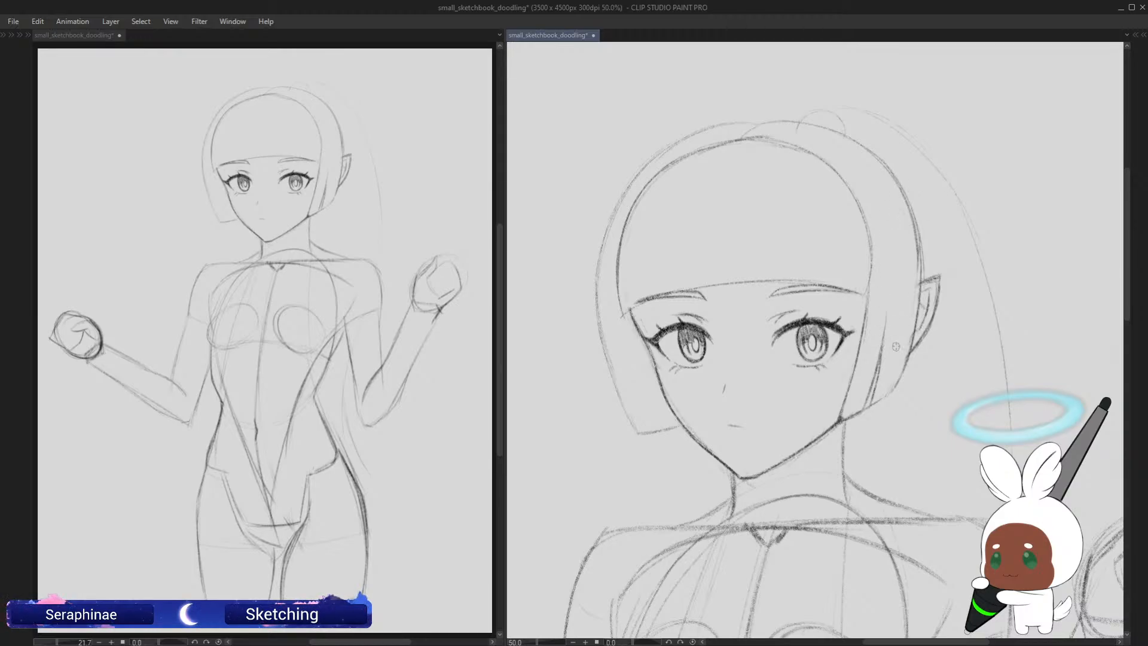
Step: In mirrored view, add long curved strand lines along the near side lock's outer edge down to its tip
key("h")
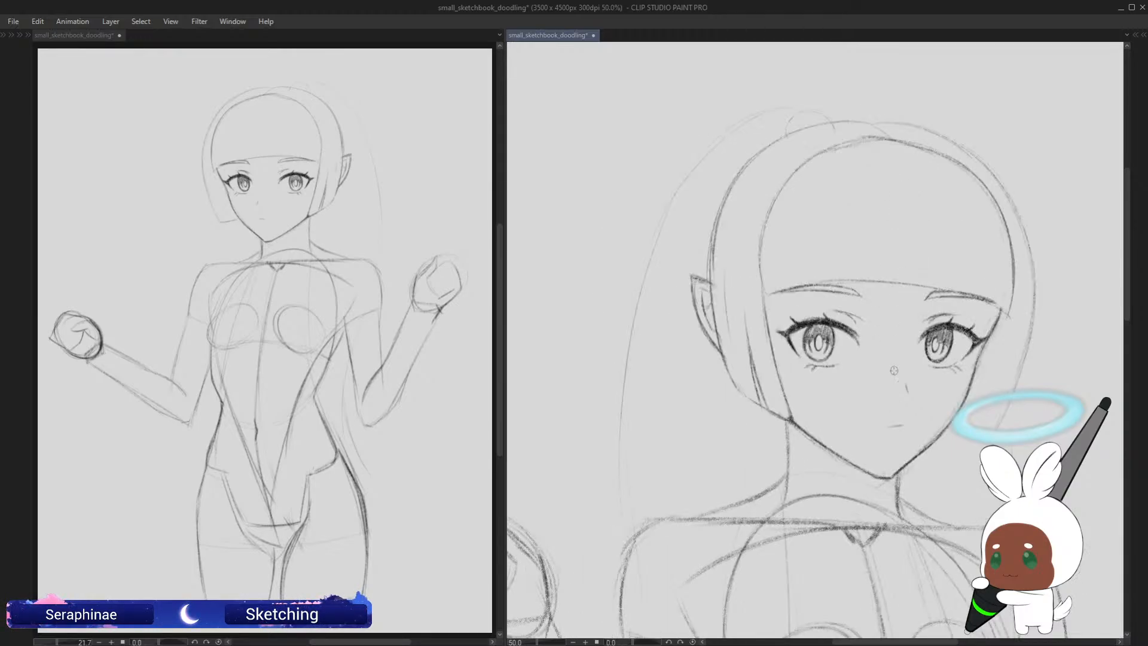
left_click_drag(730, 217, 731, 332)
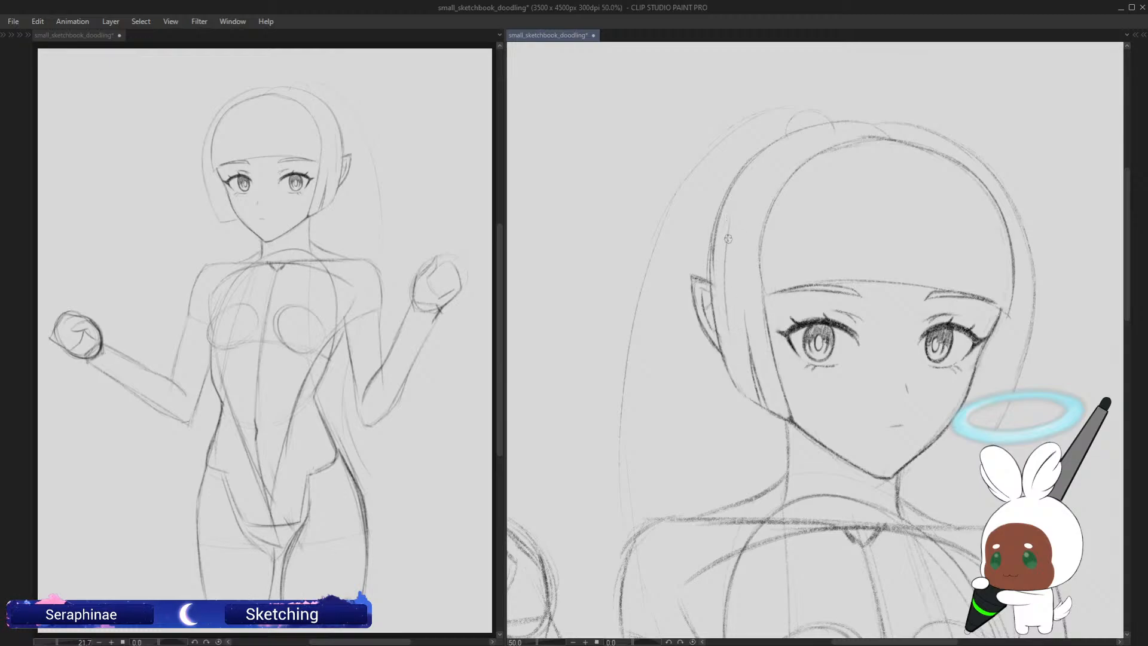
left_click_drag(728, 239, 734, 350)
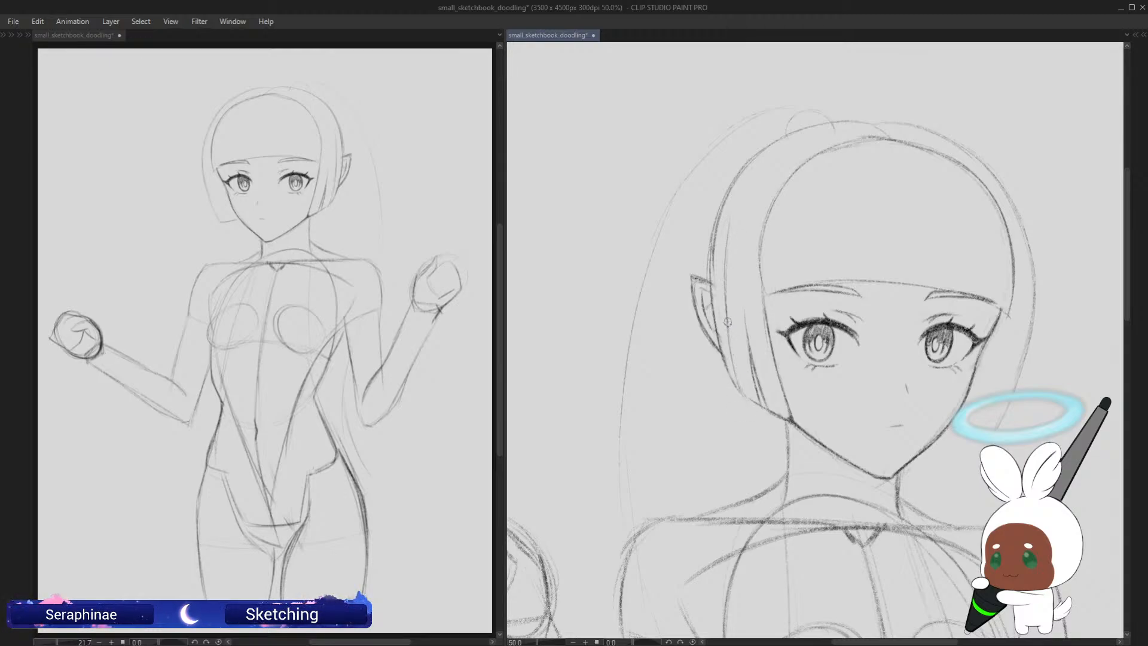
left_click_drag(731, 346, 748, 399)
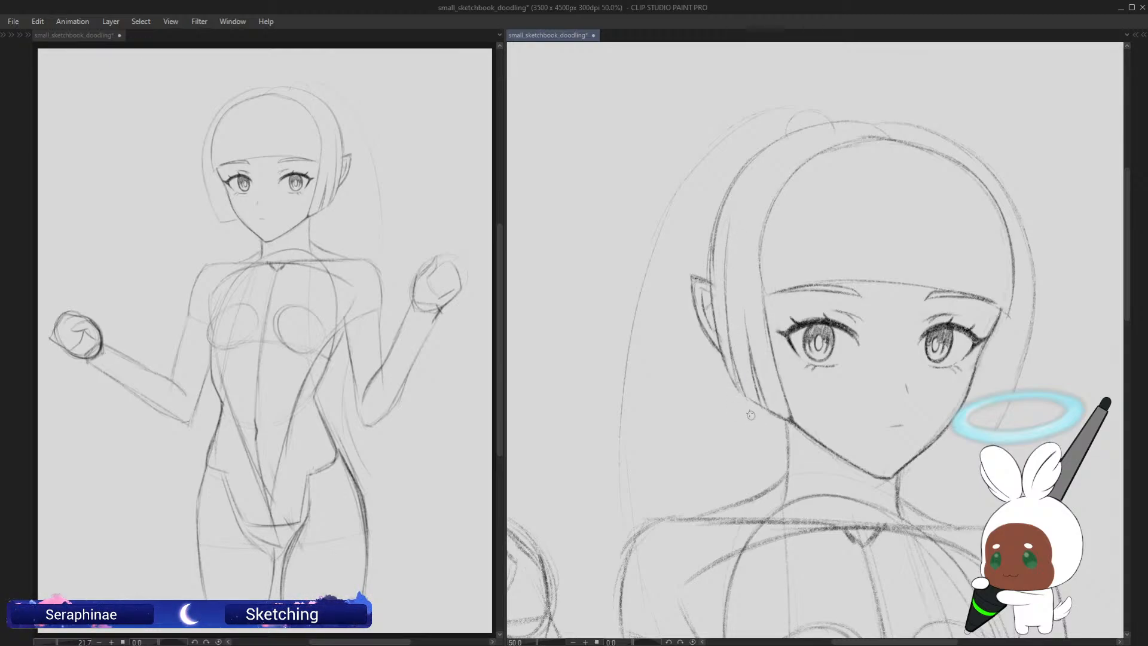
left_click_drag(731, 357, 736, 383)
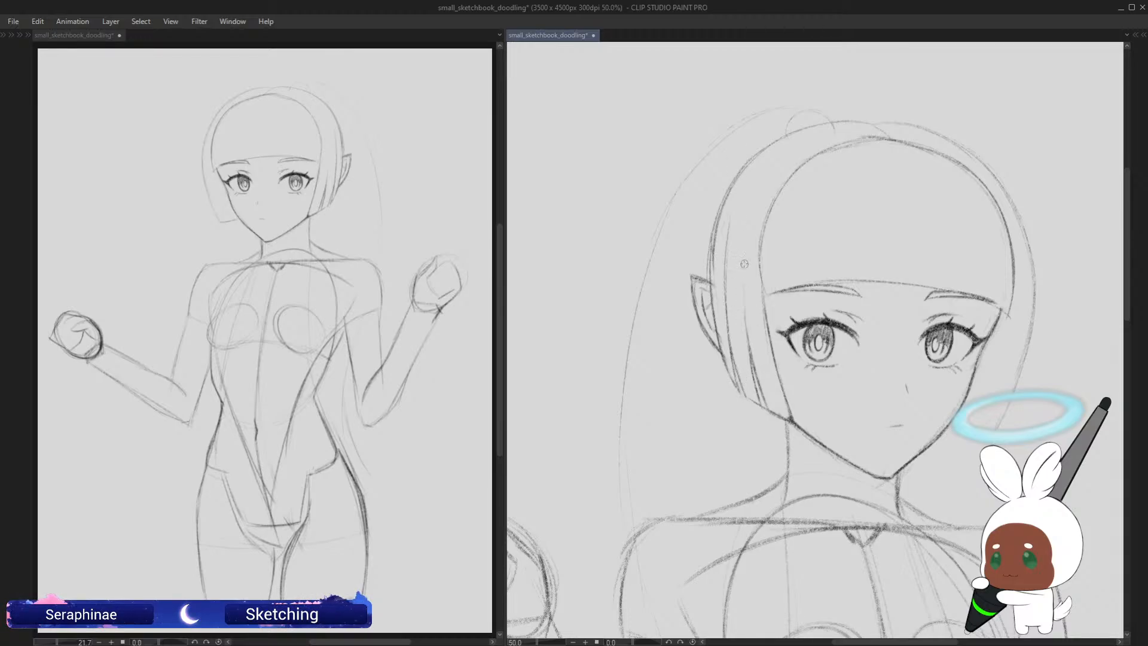
Step: Redraw the far side lock's outer edge slightly wider and darker, from the temple down to its pointed tip, in unmirrored view
key("h")
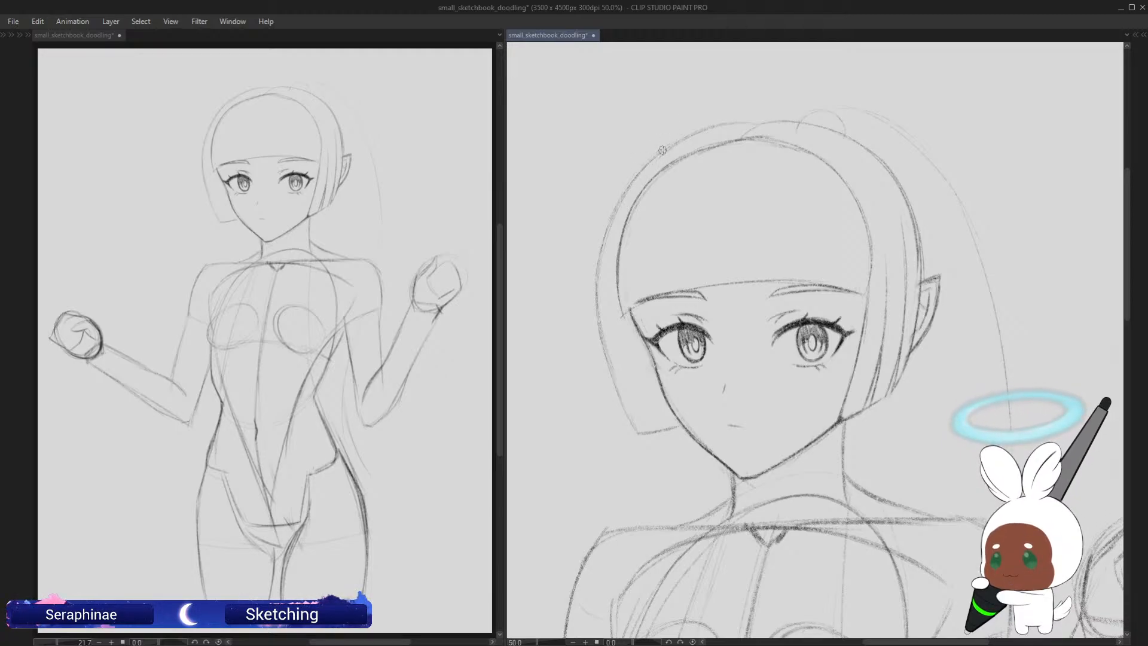
mouse_move(600, 254)
left_mouse_down()
mouse_move(613, 398)
mouse_move(592, 282)
mouse_move(614, 412)
left_mouse_up()
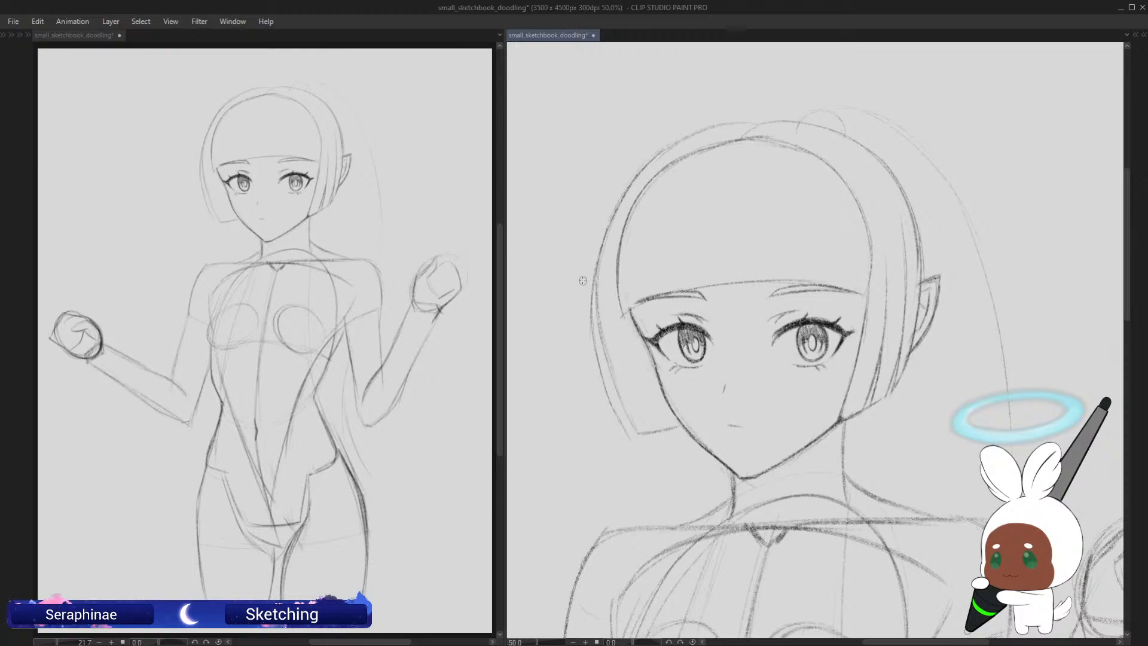
left_click_drag(592, 297, 610, 393)
left_click_drag(597, 351, 622, 424)
left_click_drag(598, 292, 626, 425)
left_click_drag(599, 335, 629, 437)
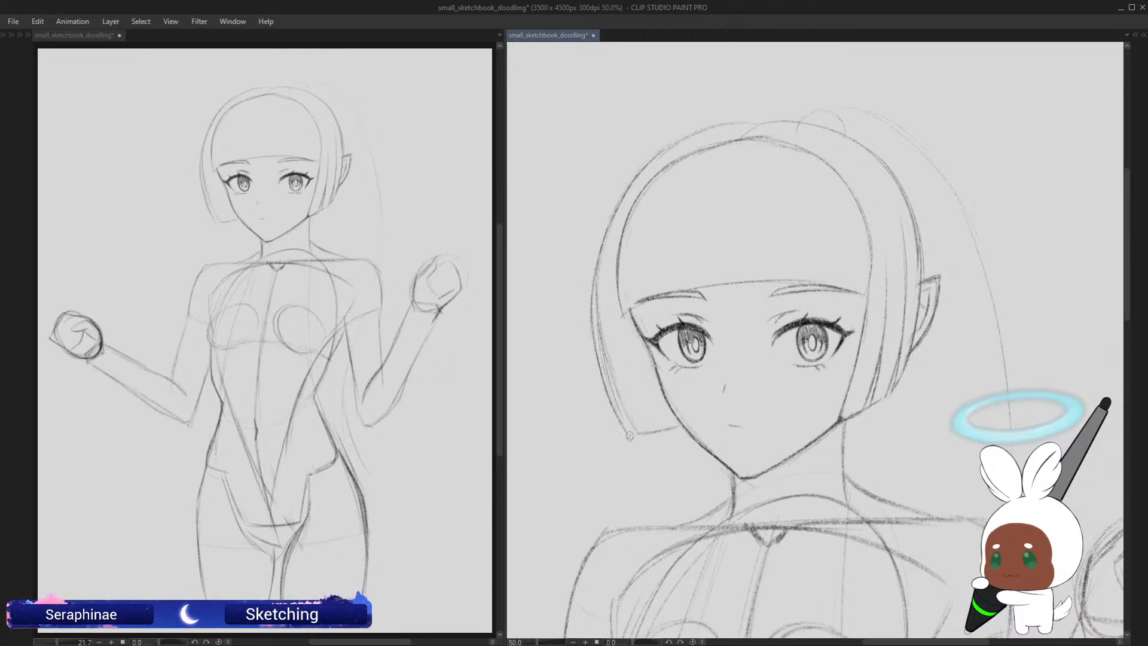
left_click_drag(603, 359, 630, 438)
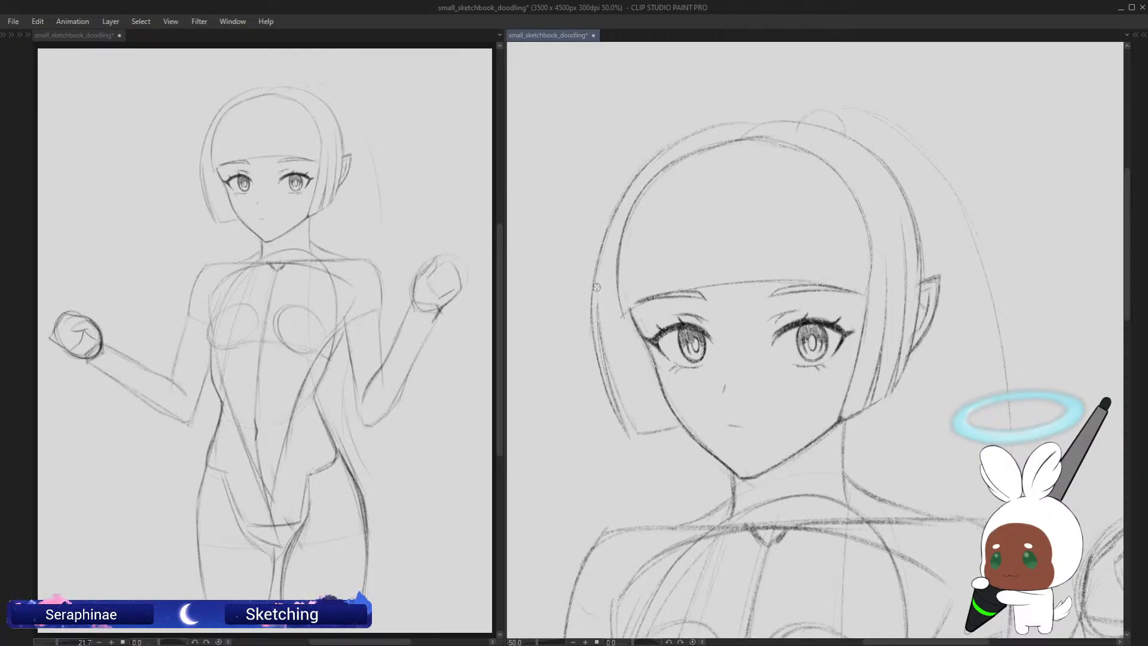
Step: Add curved strand lines inside the far side lock, running from beside the fringe's end down to the lower edge
left_click_drag(607, 362, 630, 418)
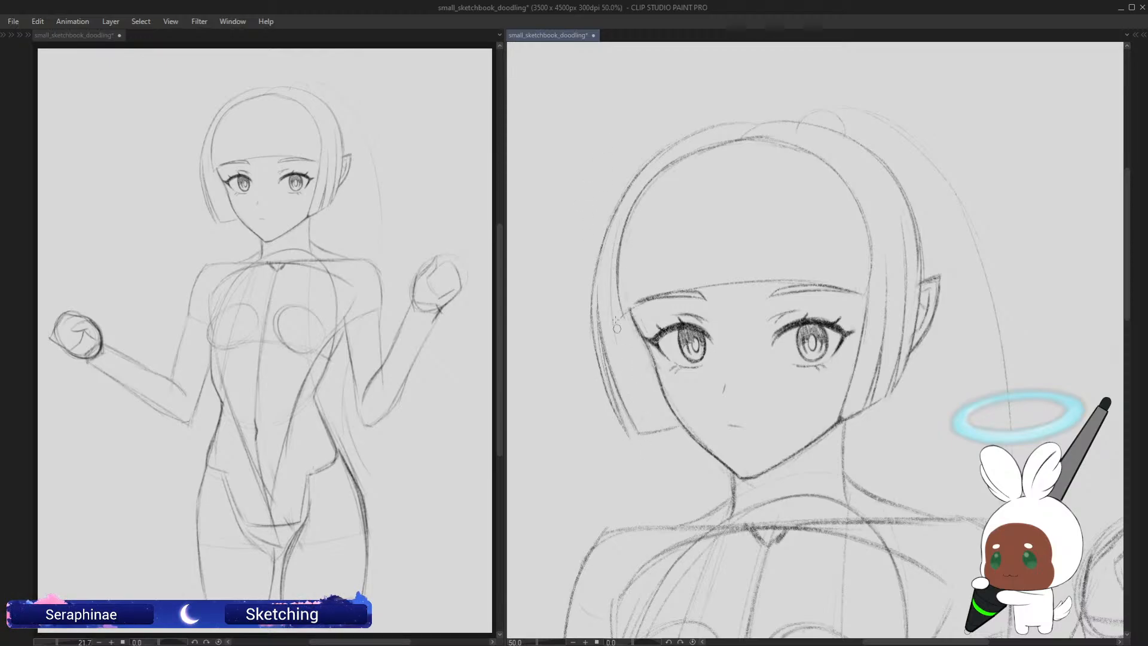
left_click_drag(613, 314, 653, 426)
key("ctrl+z")
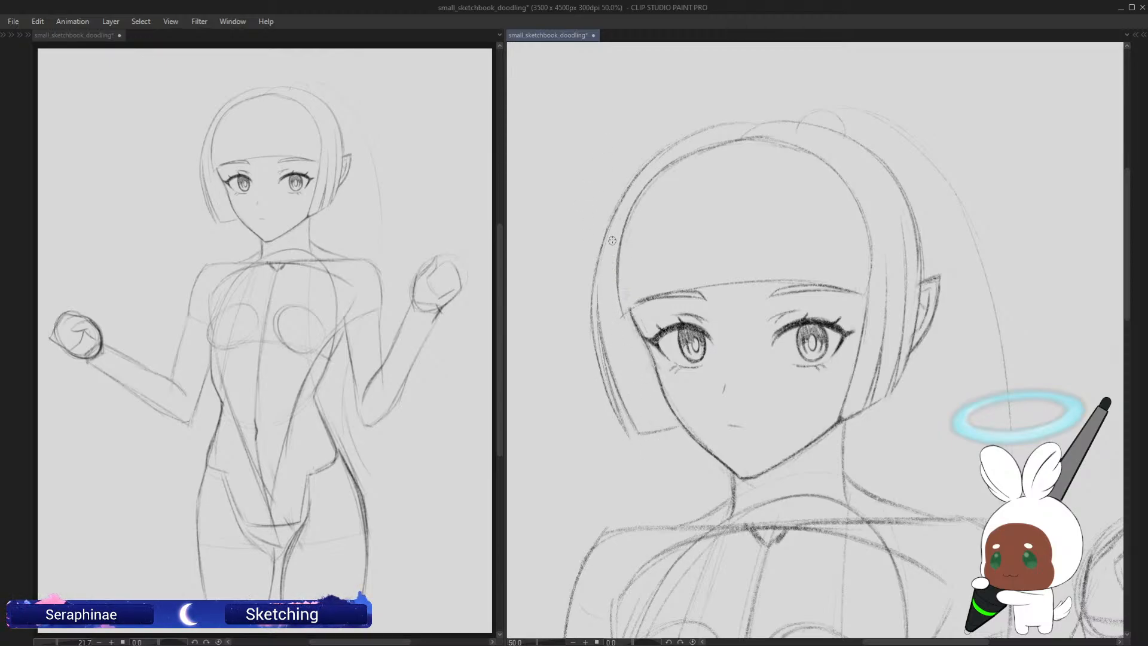
left_click_drag(620, 334, 657, 433)
left_click_drag(624, 356, 652, 423)
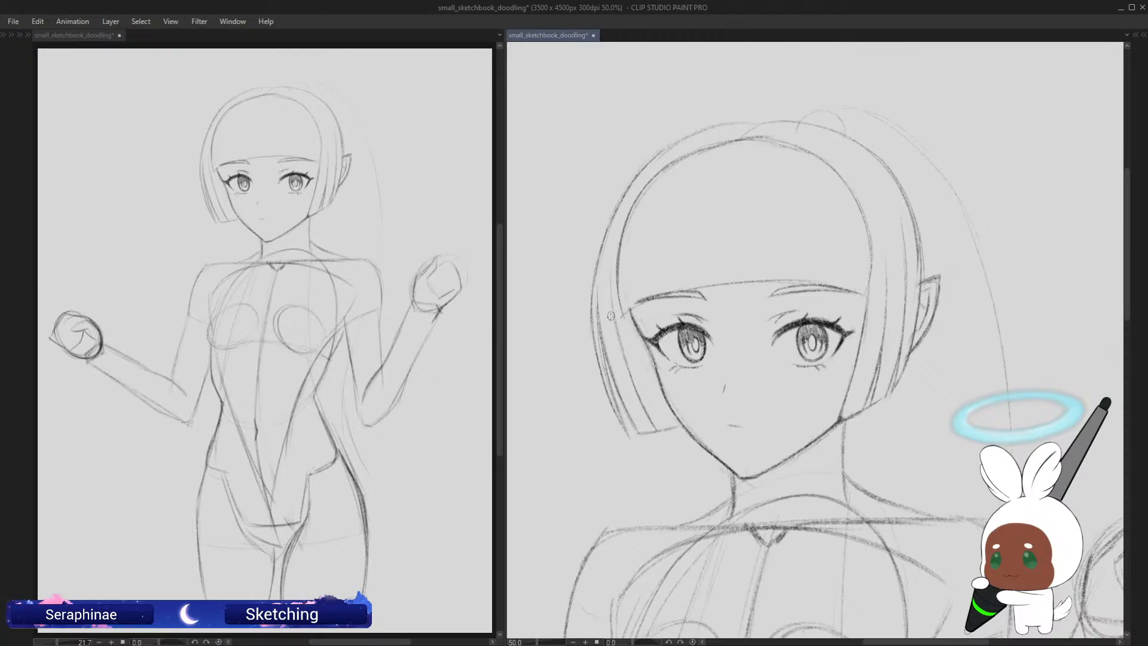
left_click_drag(635, 380, 662, 428)
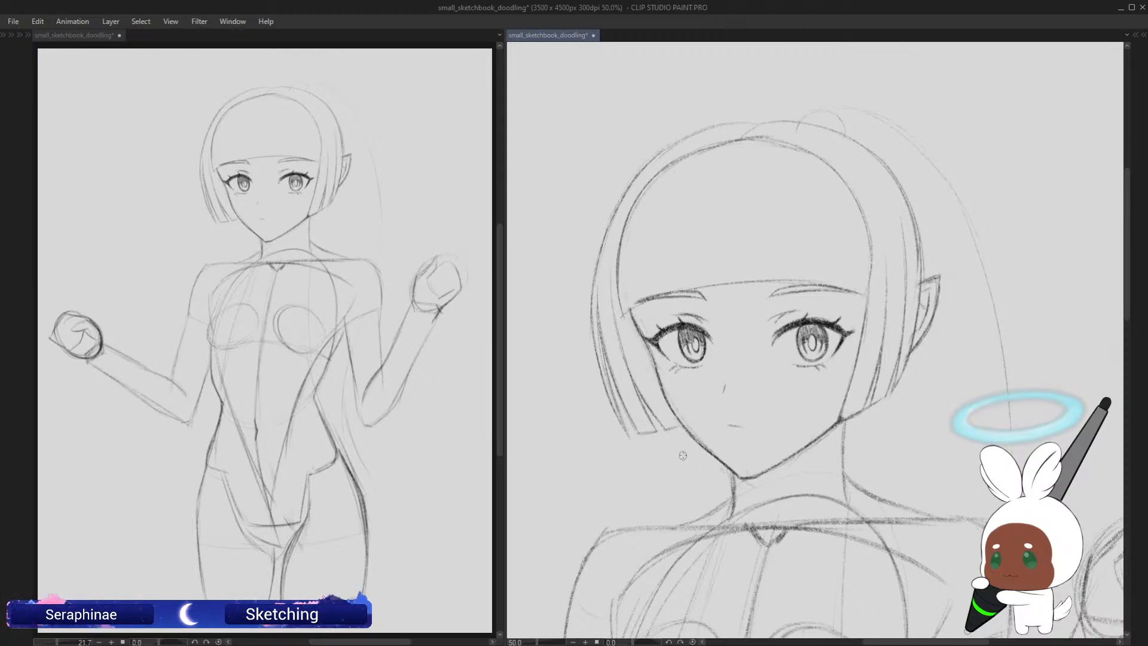
Step: Clean up and darken the strand lines and tips of the far side lock, and save the sketch
key("h")
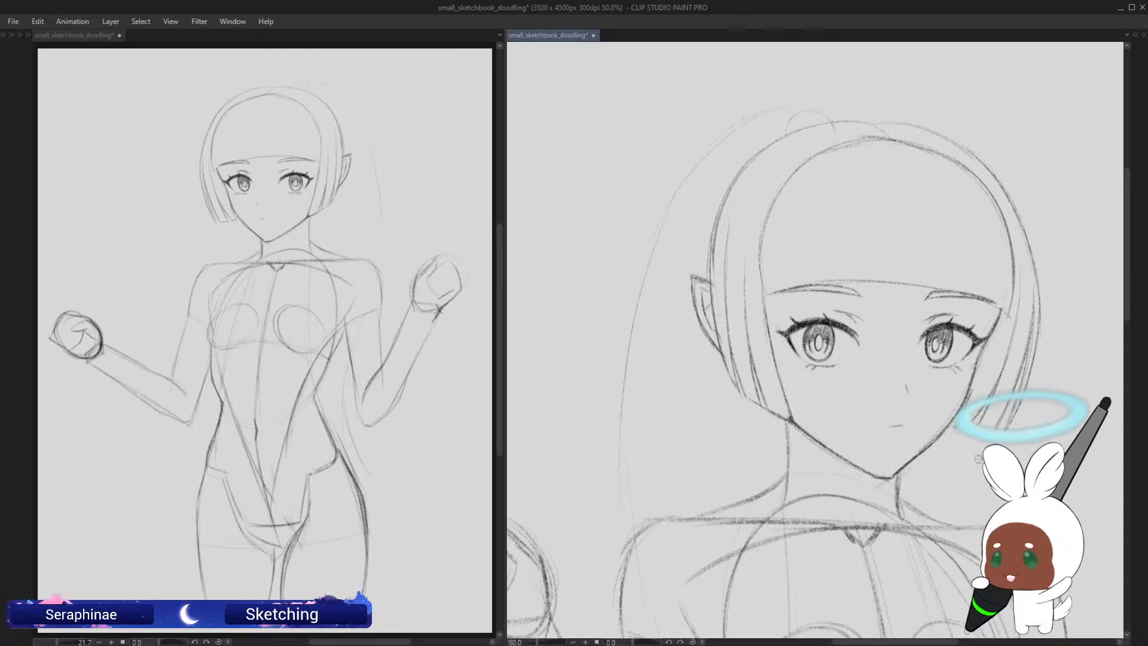
key("h")
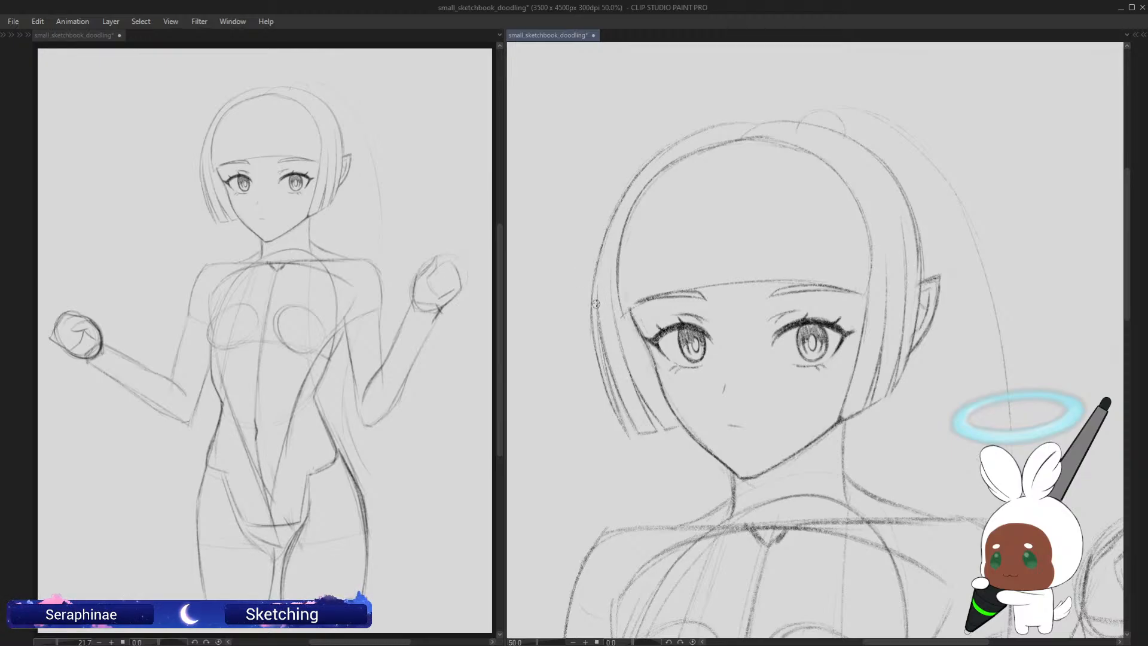
left_click_drag(603, 363, 611, 398)
mouse_move(621, 422)
left_mouse_down()
mouse_move(601, 345)
mouse_move(623, 418)
mouse_move(613, 381)
left_mouse_up()
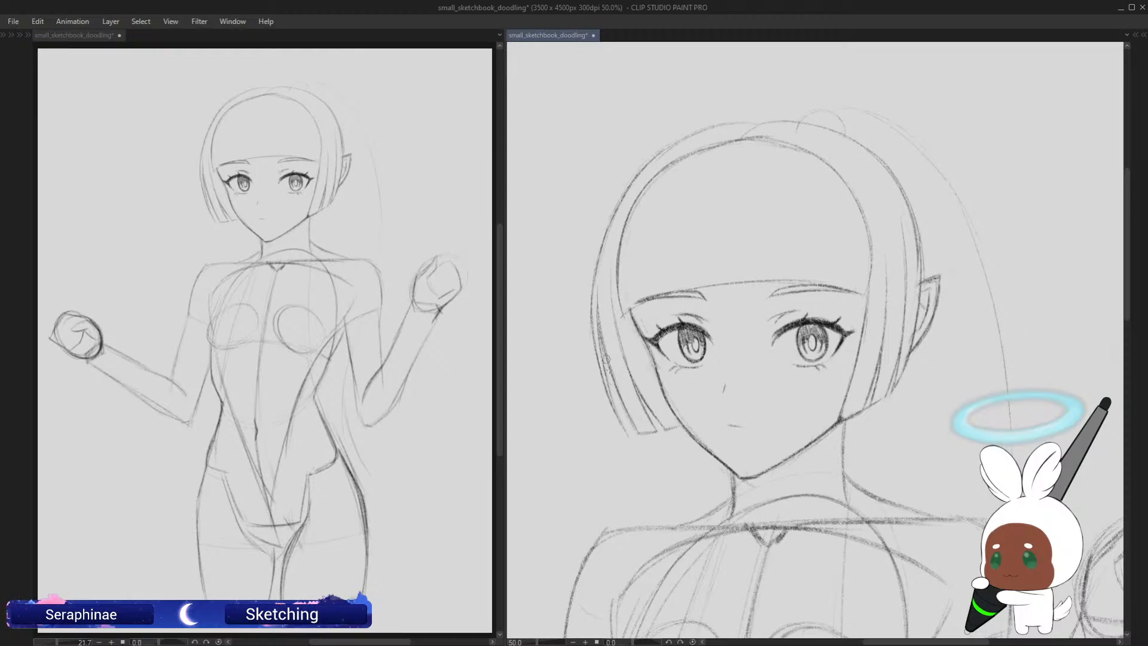
mouse_move(598, 331)
left_mouse_down()
mouse_move(625, 419)
mouse_move(638, 440)
mouse_move(656, 431)
left_mouse_up()
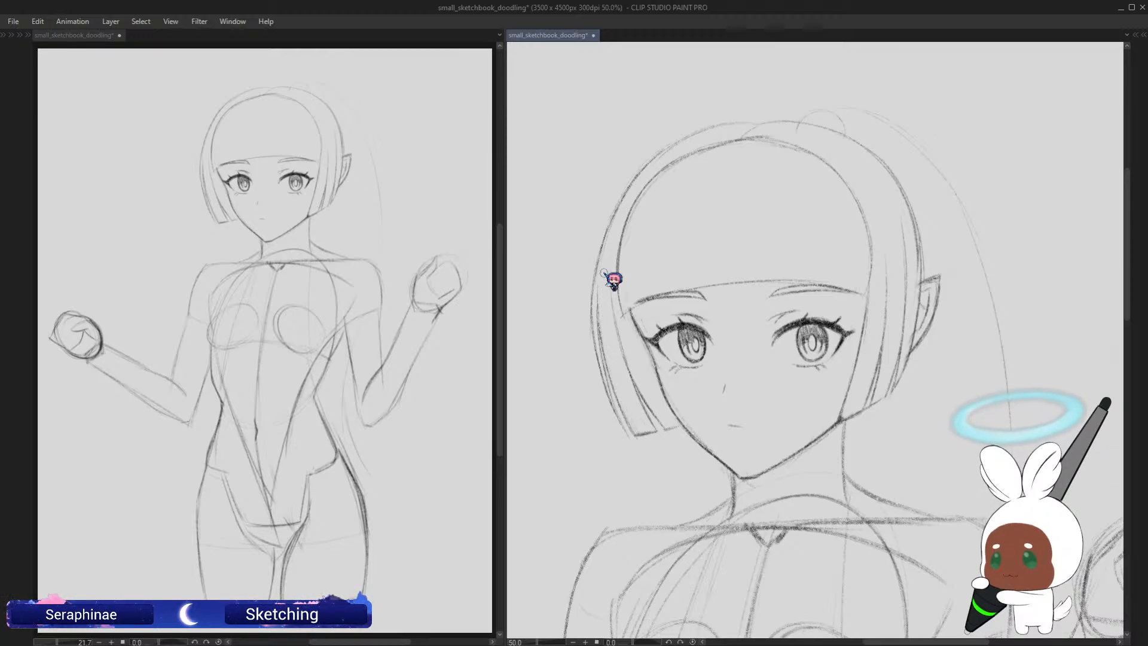
key("ctrl+s")
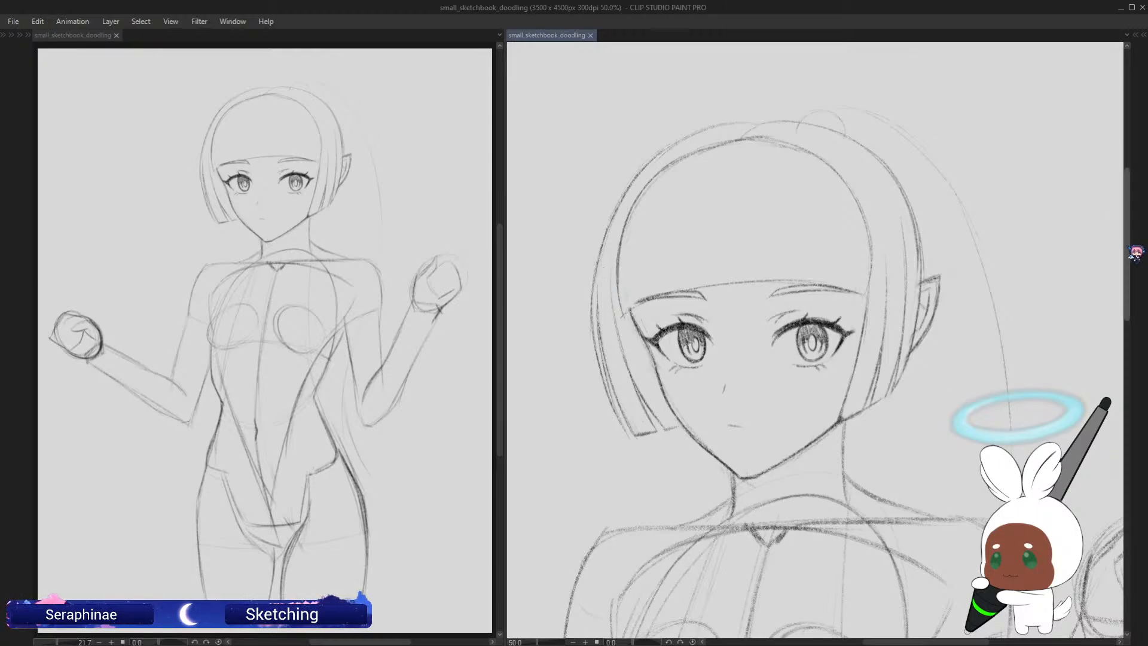
Step: Divide the fringe with two long curved lines from the hairline's crown to the hem, adding small notches where they meet the hem
scroll(1120, 239, "up", 1)
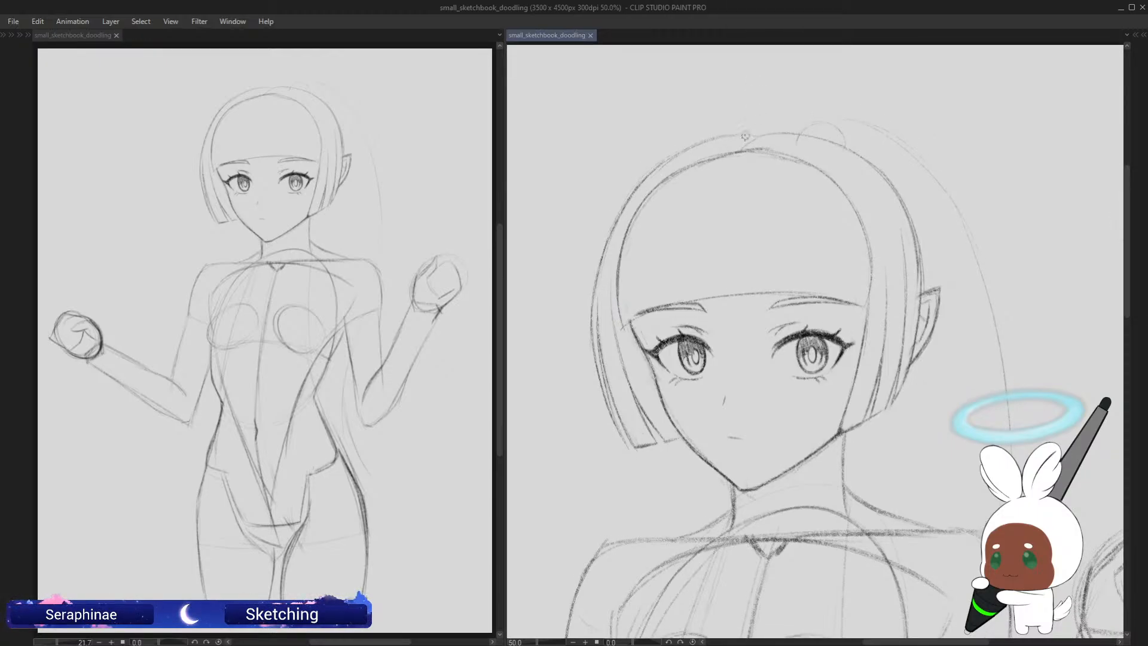
left_click_drag(701, 171, 686, 226)
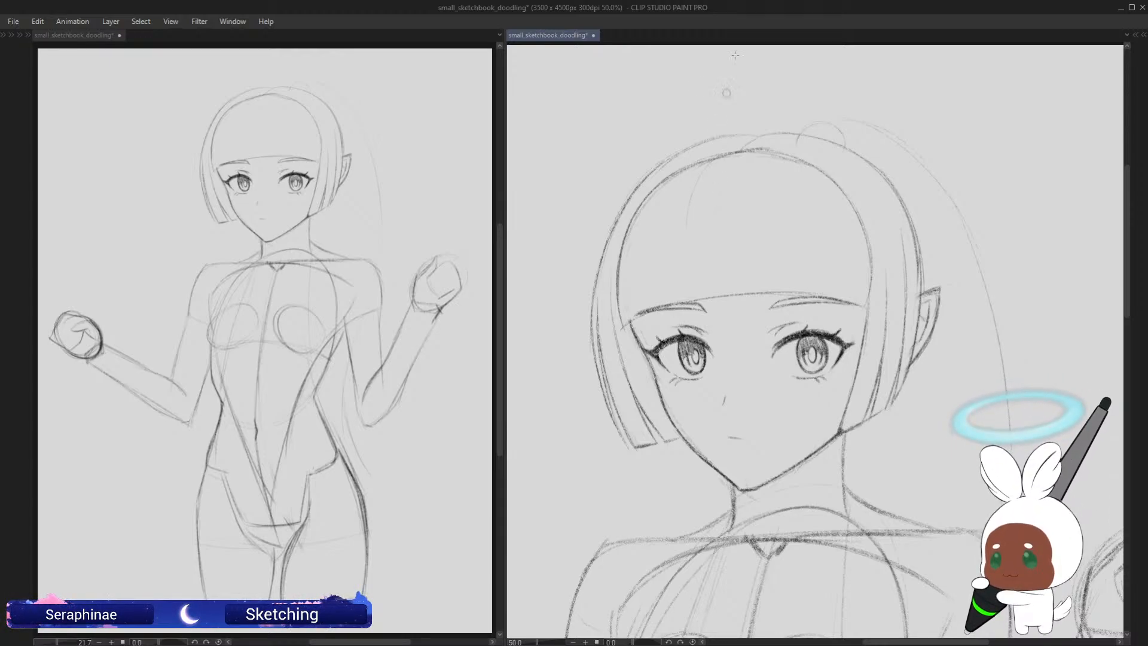
left_click_drag(704, 170, 685, 266)
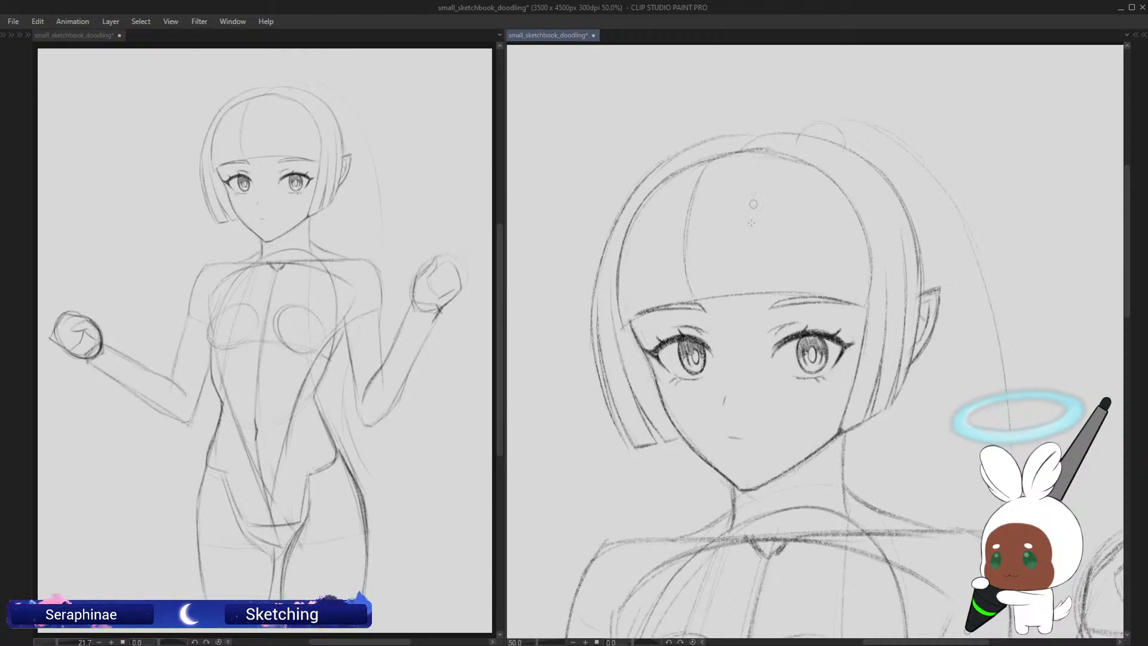
left_click_drag(762, 154, 761, 289)
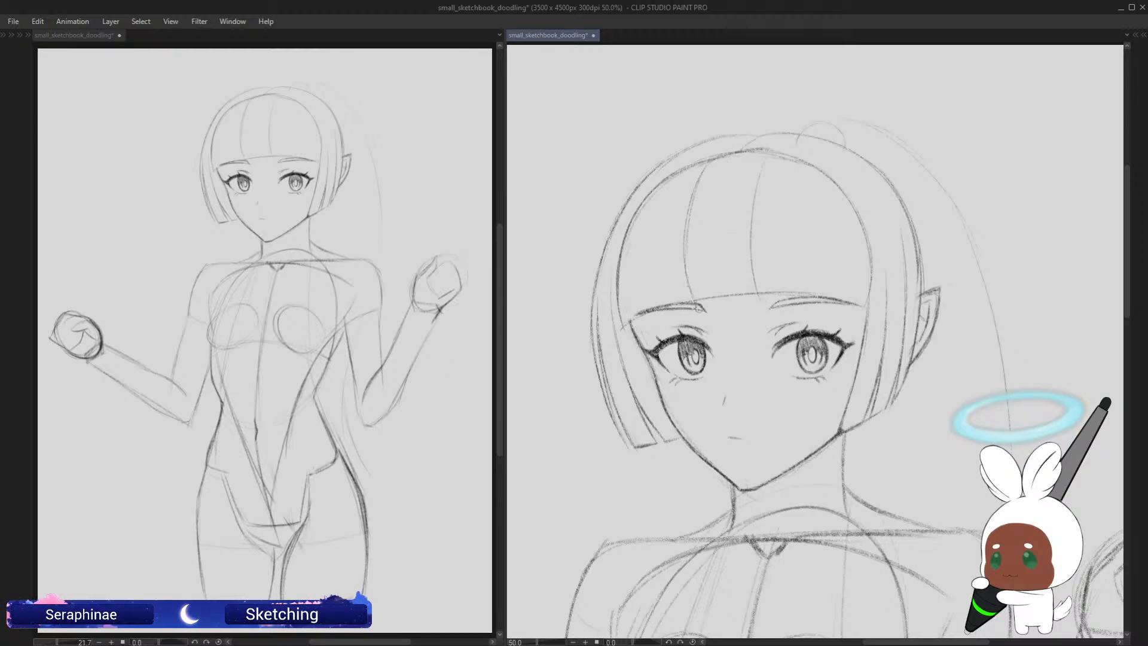
left_click_drag(696, 294, 695, 278)
key("ctrl+z")
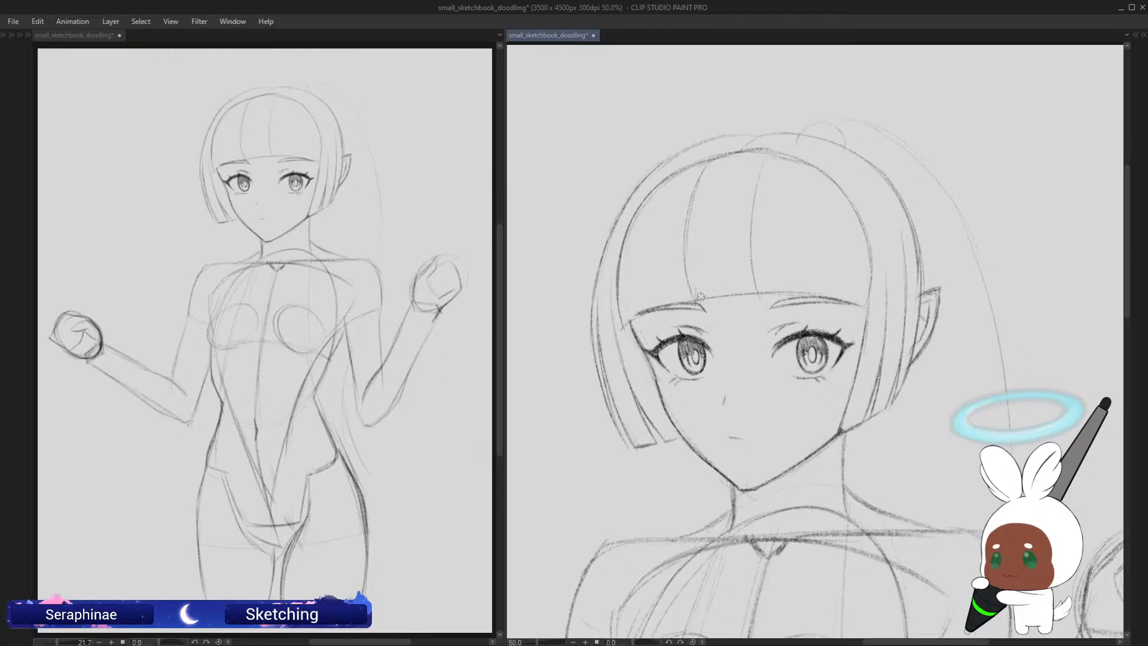
left_click_drag(703, 295, 756, 294)
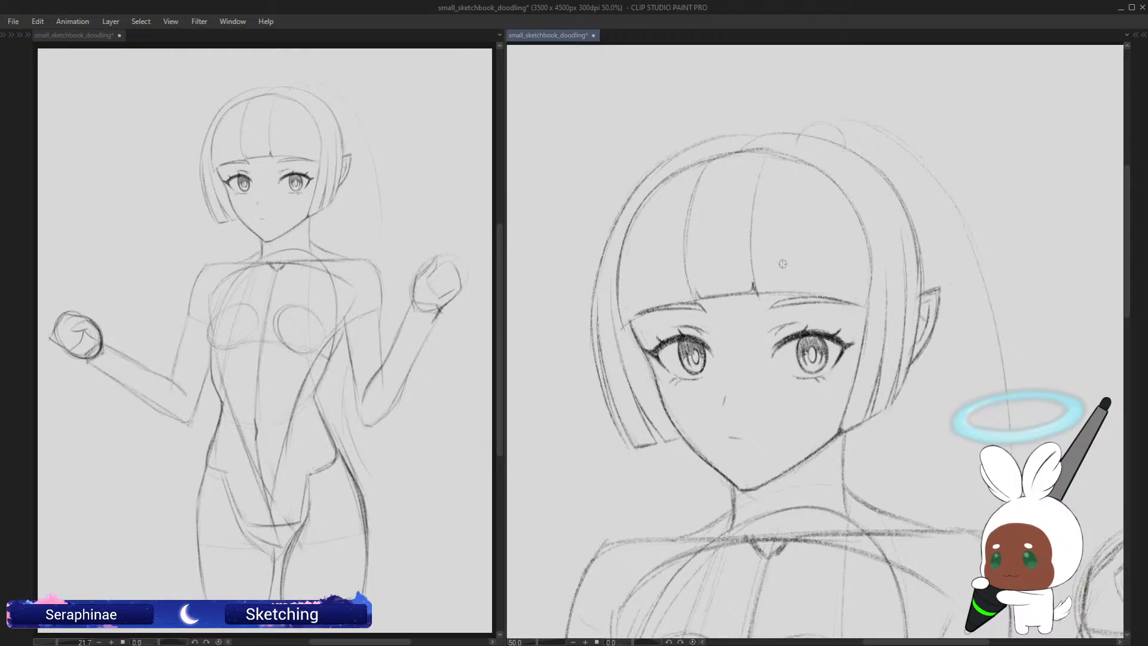
Step: Darken the fringe's two dividing lines from the crown down to the hem, and check the head in mirrored view
left_click_drag(716, 153, 686, 245)
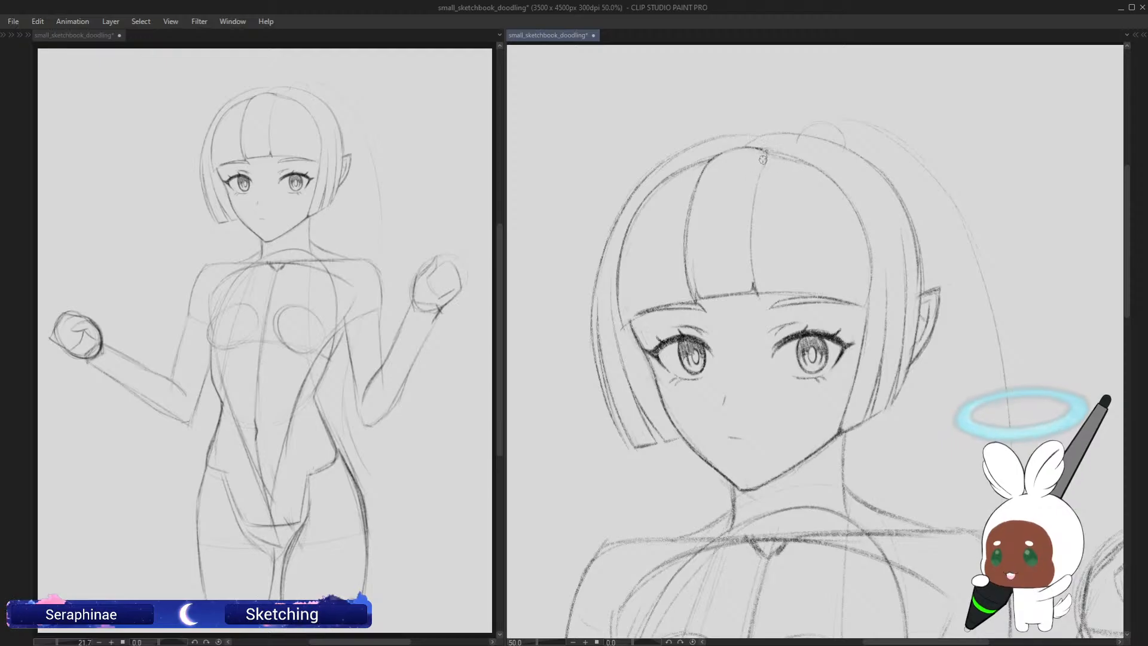
left_click_drag(764, 157, 755, 287)
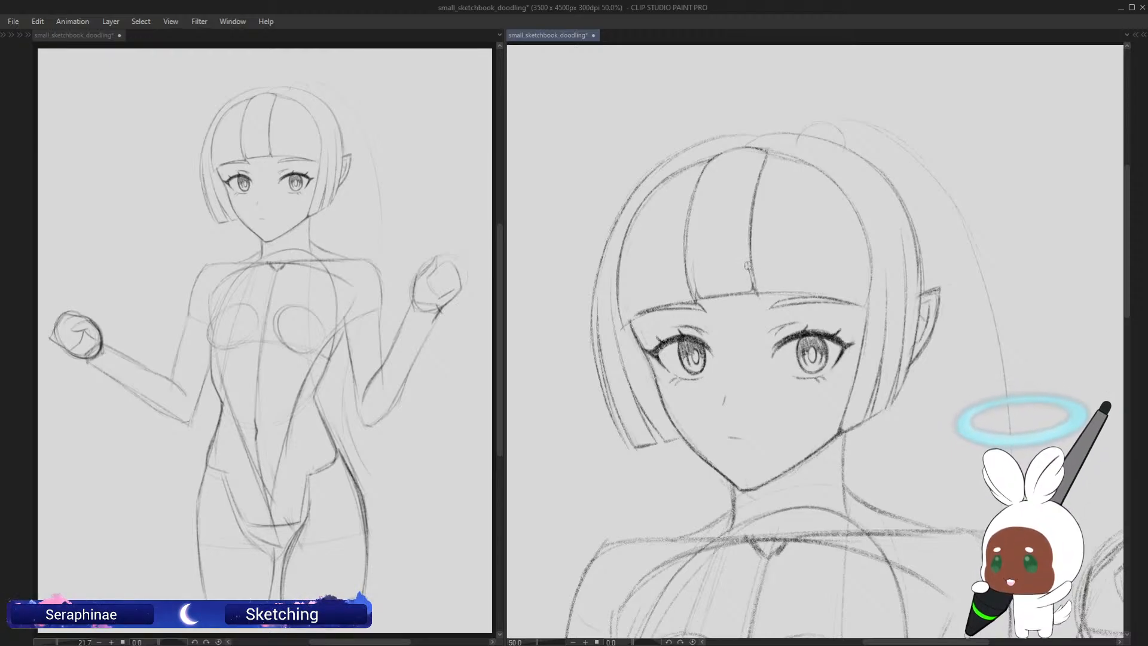
key("h")
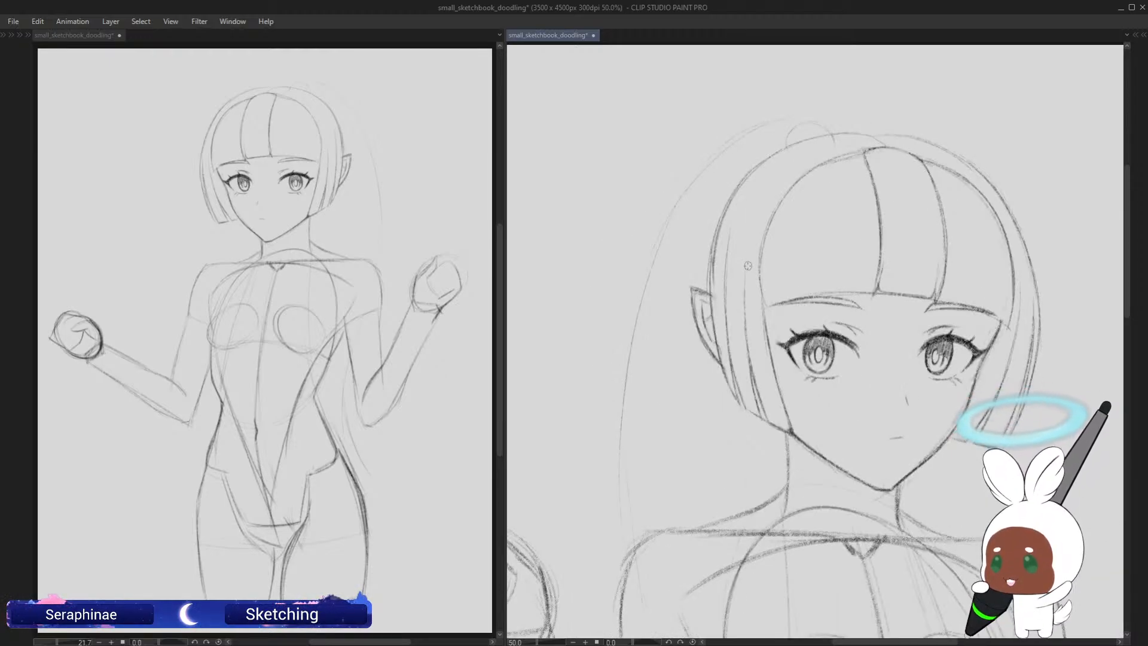
key("h")
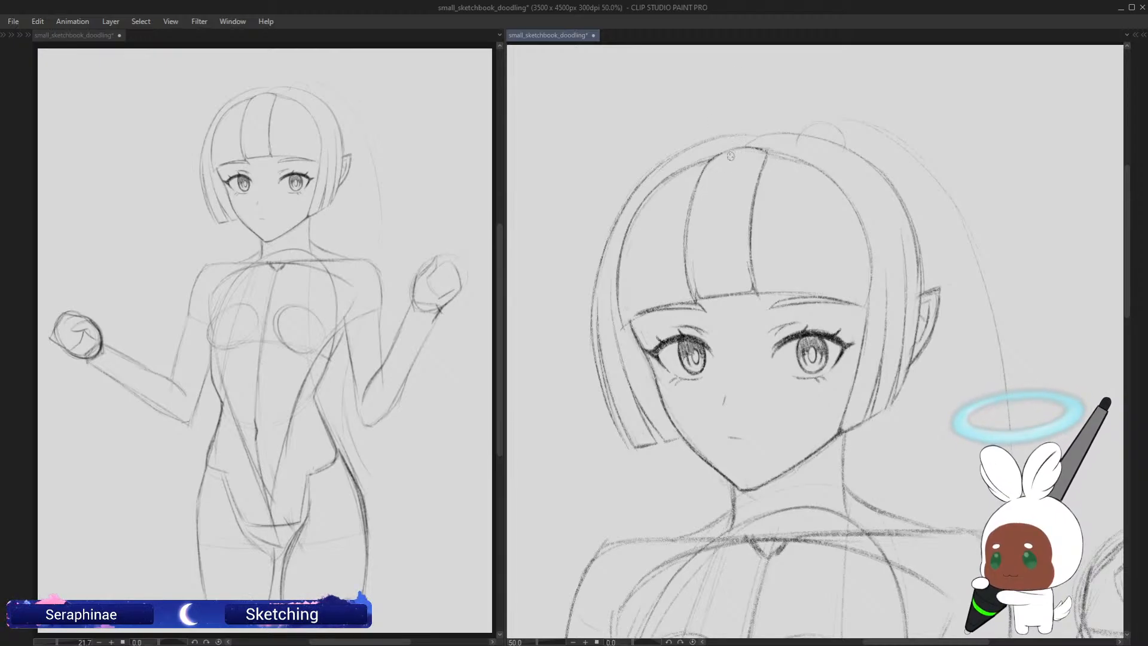
Step: Add two thin curved strand lines inside the fringe's central section, running from the crown to the hem
left_click_drag(725, 154, 708, 237)
left_click_drag(721, 161, 717, 295)
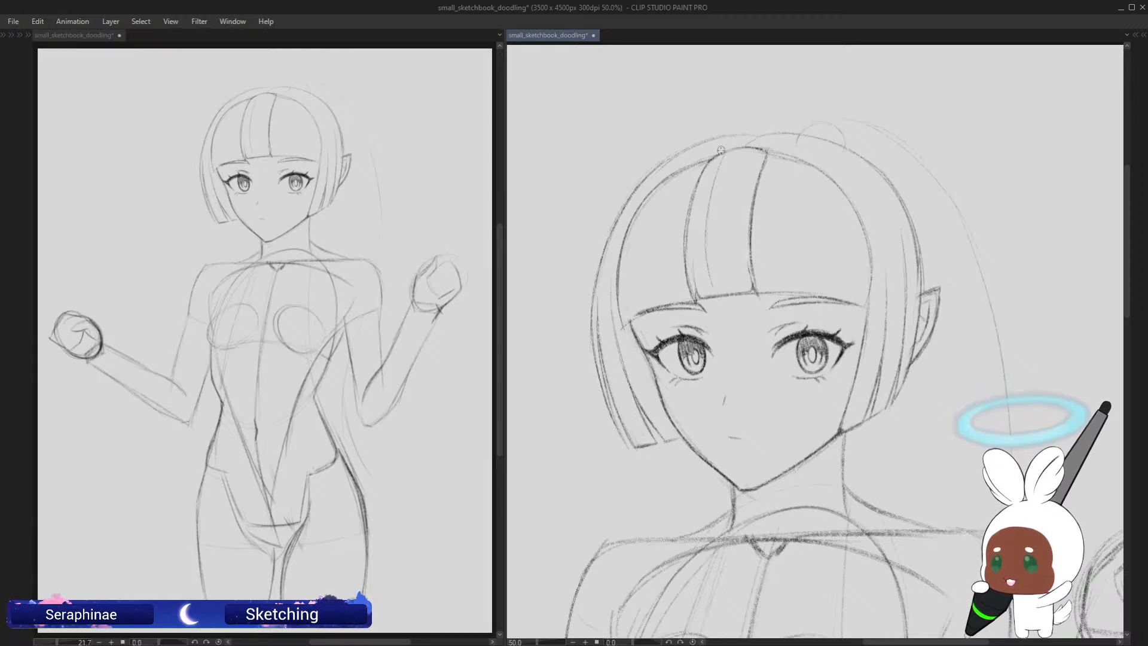
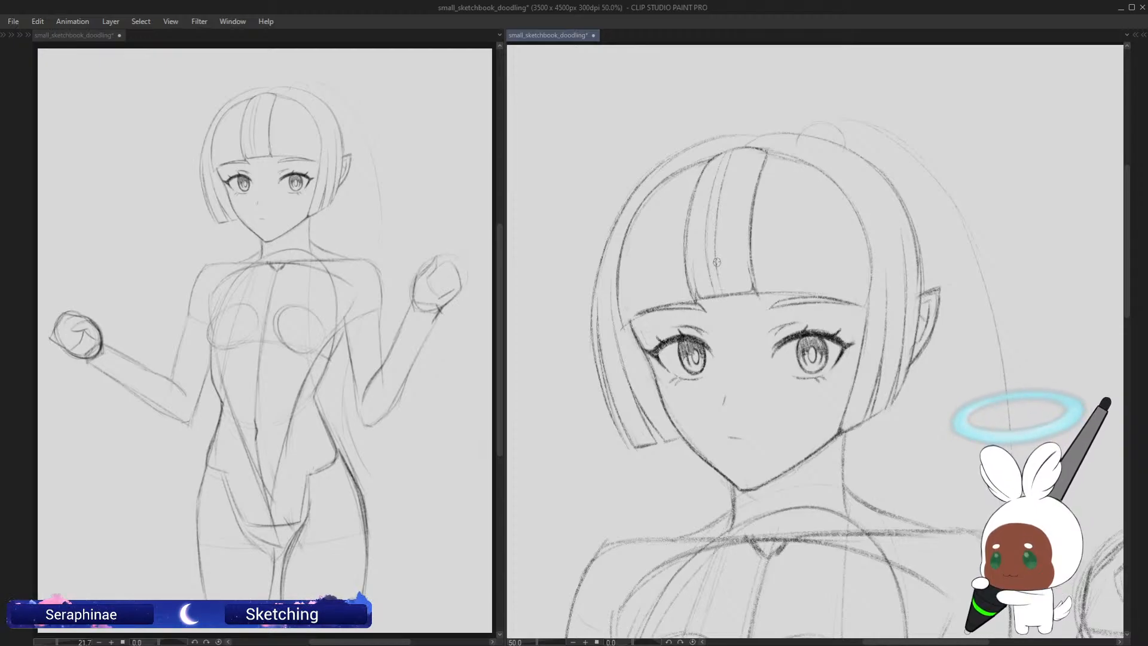
scroll(1134, 245, "down", 1)
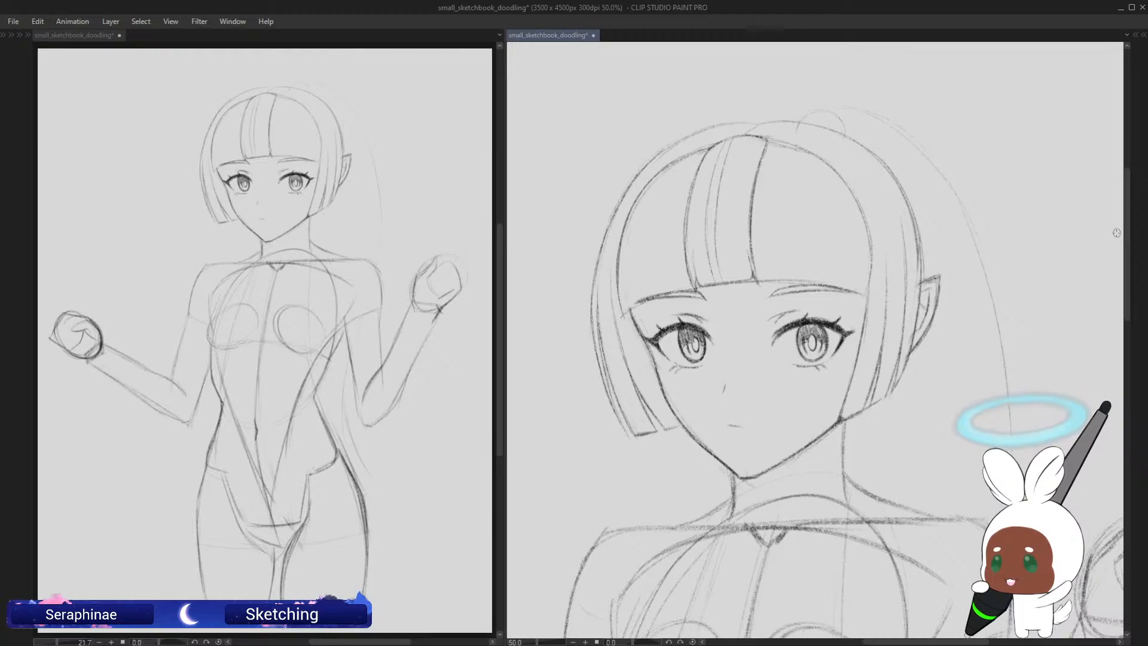
Step: Fill the far side of the fringe with curved strand lines down to the brow and add a small pointed tip at its outer corner
scroll(1116, 232, "down", 1)
scroll(1117, 230, "up", 2)
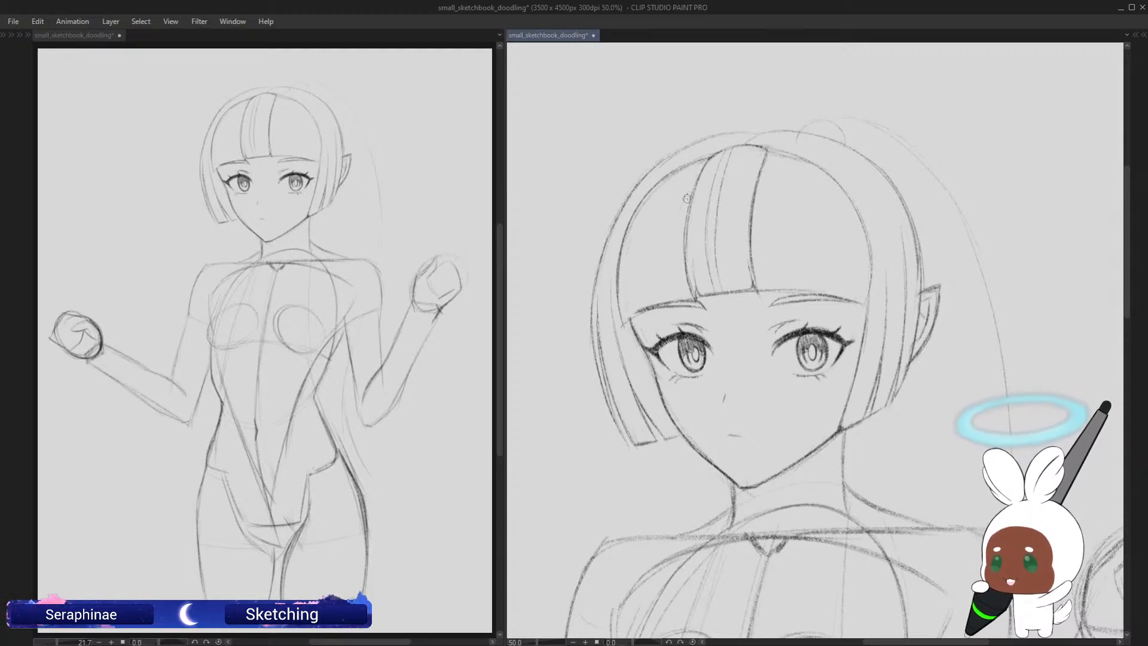
mouse_move(694, 192)
left_mouse_down()
mouse_move(670, 294)
mouse_move(668, 282)
left_mouse_up()
left_click_drag(676, 228, 674, 309)
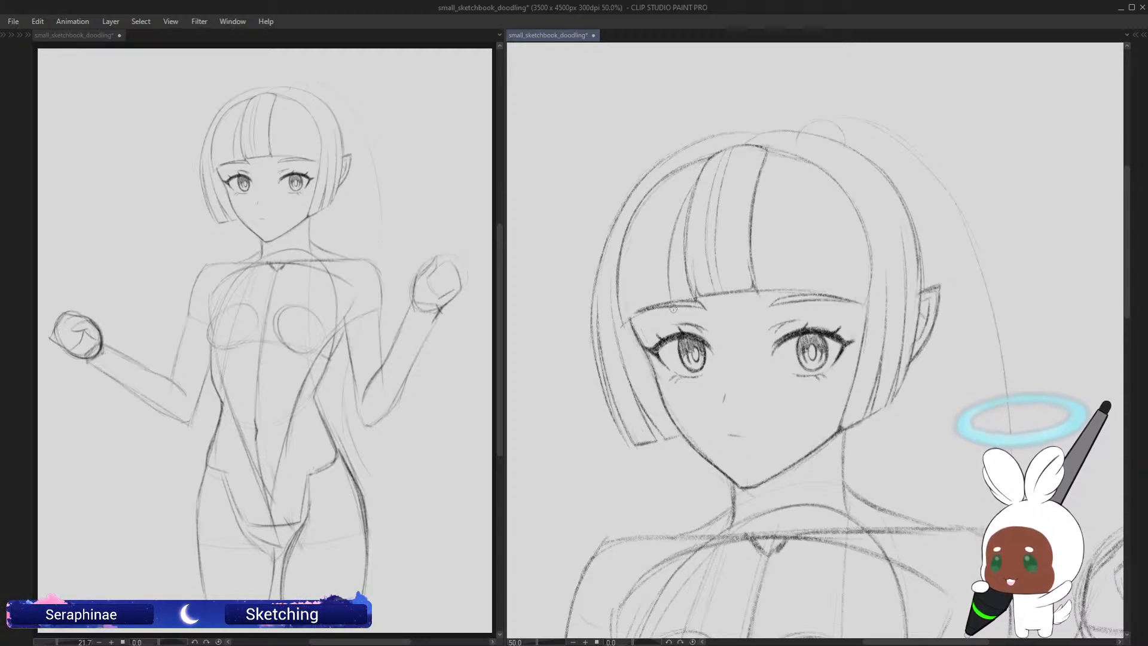
left_click_drag(691, 193, 673, 299)
scroll(1113, 233, "down", 1)
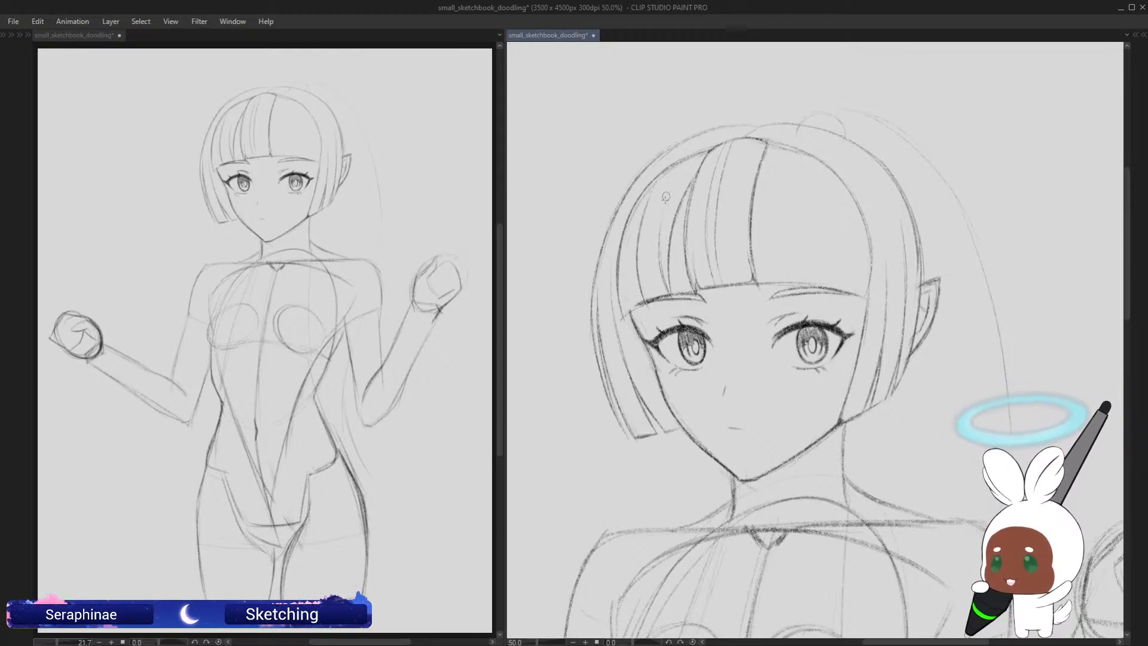
left_click_drag(662, 215, 668, 292)
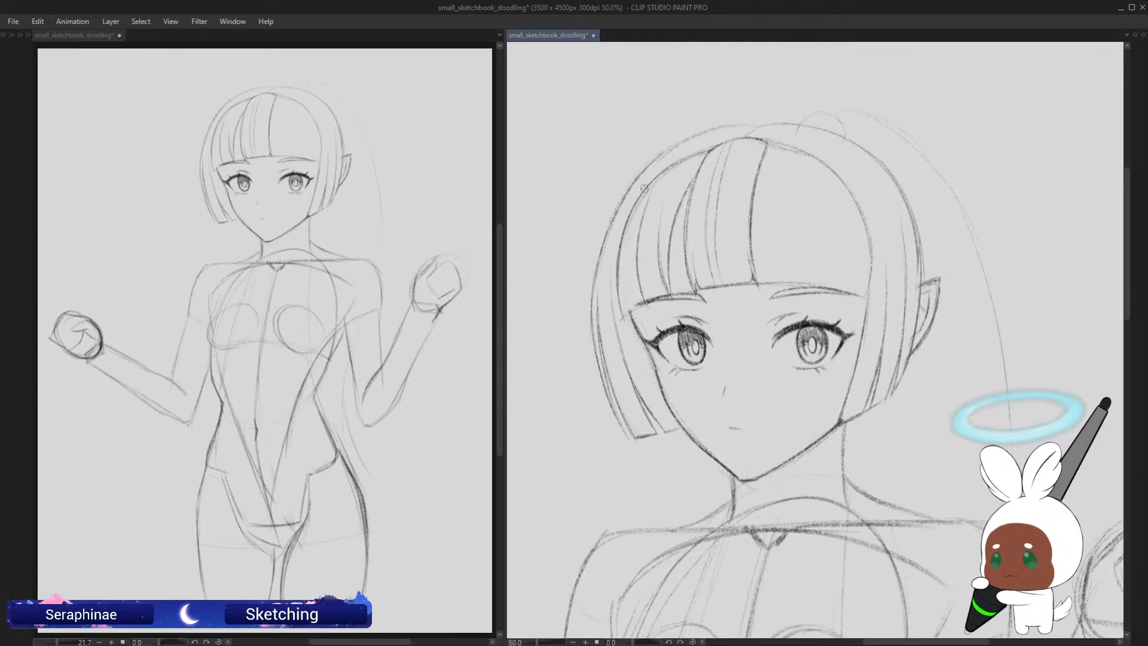
left_click_drag(634, 212, 638, 311)
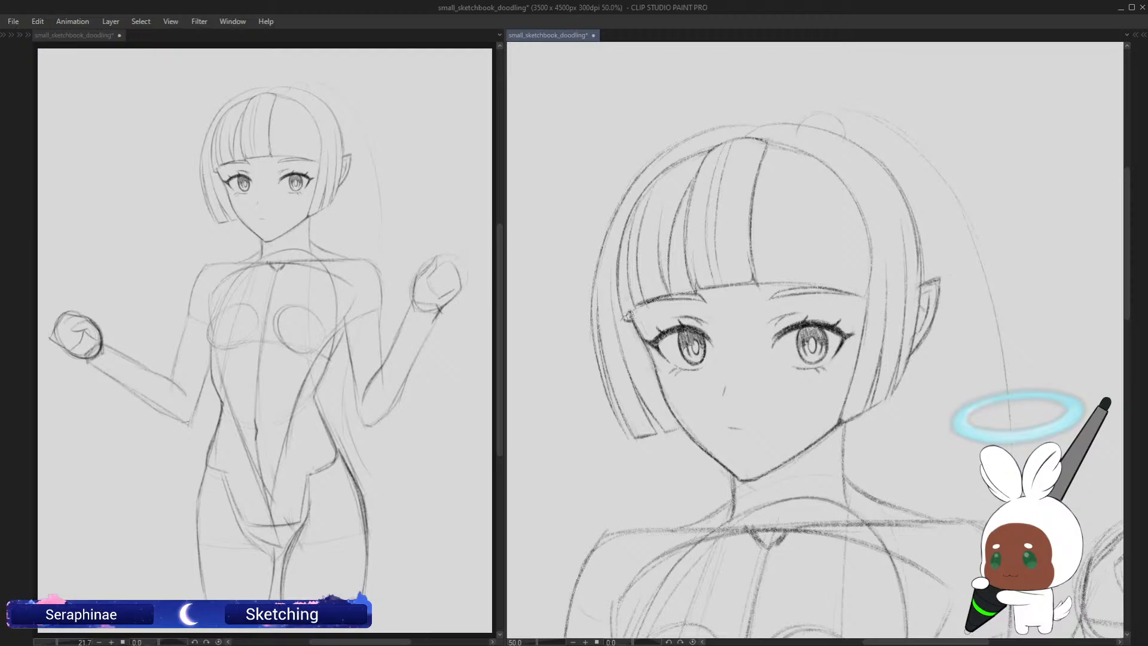
left_click_drag(624, 319, 639, 305)
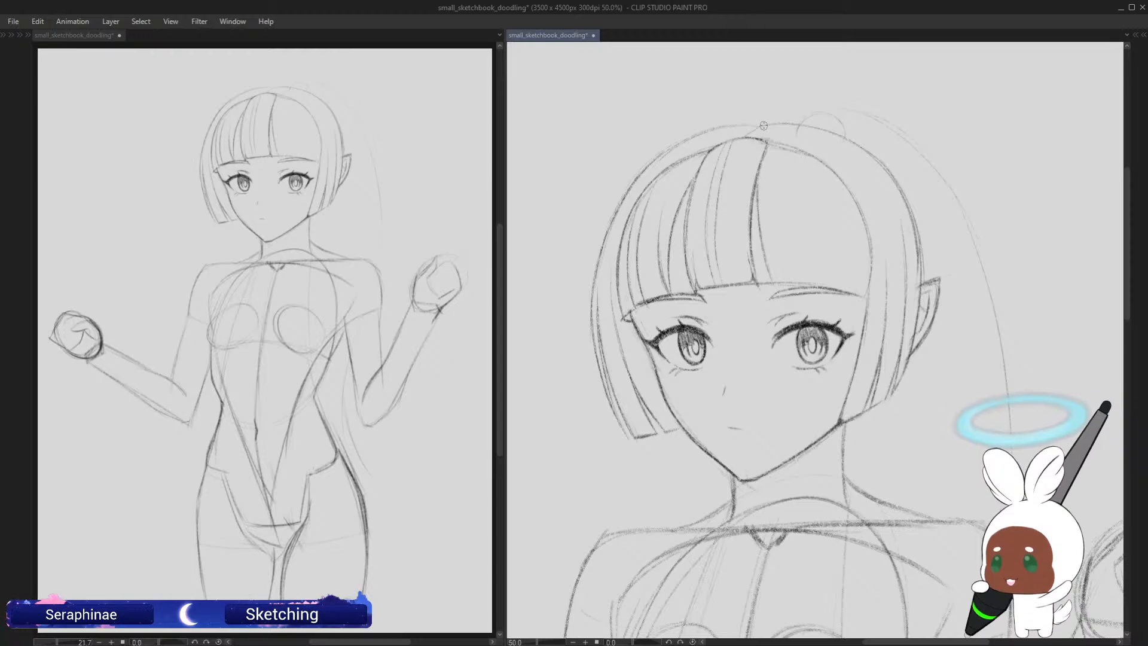
Step: In mirrored view, draw a long curved strand on the near side of the fringe and darken the fringe's outer edge
key("h")
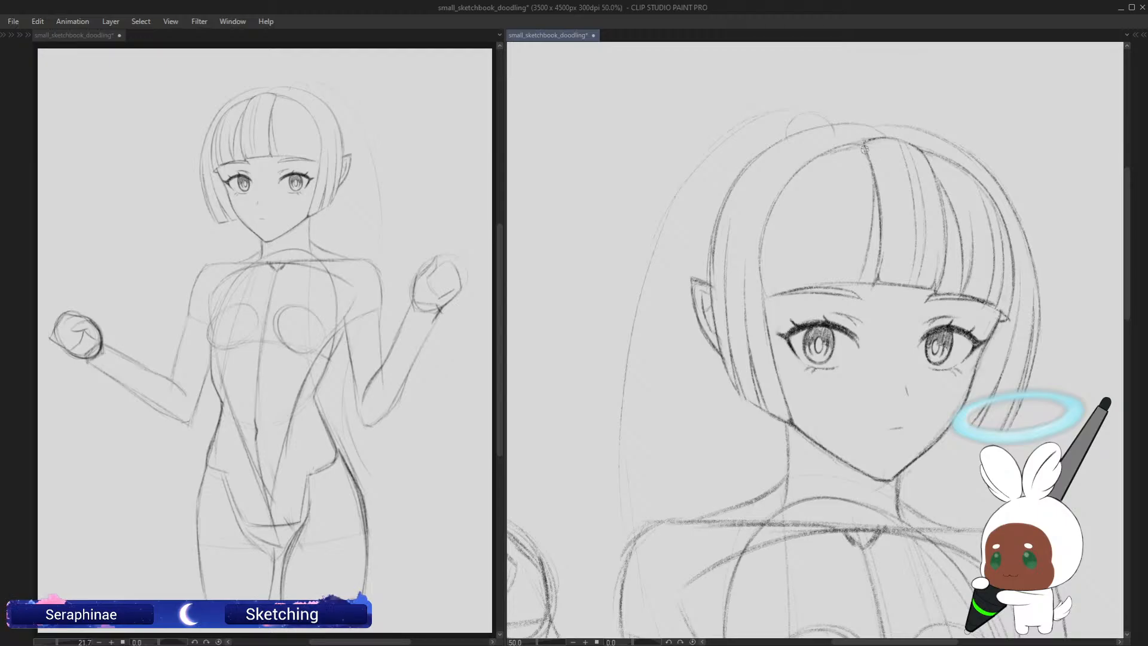
mouse_move(829, 147)
left_mouse_down()
mouse_move(787, 208)
mouse_move(794, 281)
left_mouse_up()
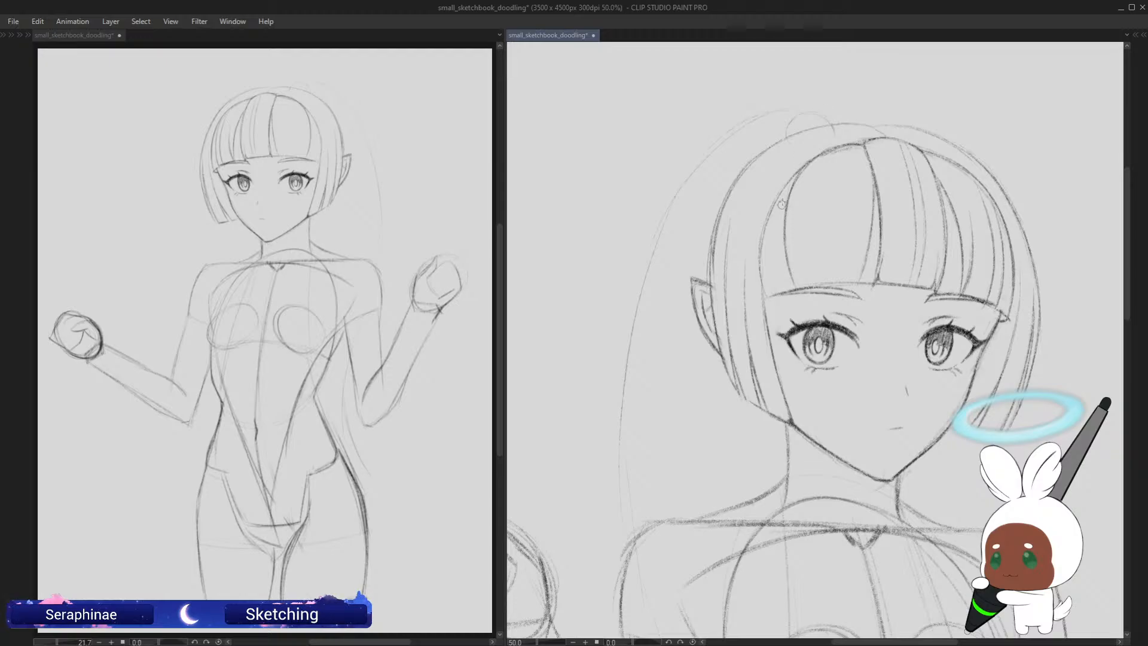
mouse_move(786, 185)
left_mouse_down()
mouse_move(759, 243)
mouse_move(770, 246)
mouse_move(759, 252)
mouse_move(769, 296)
left_mouse_up()
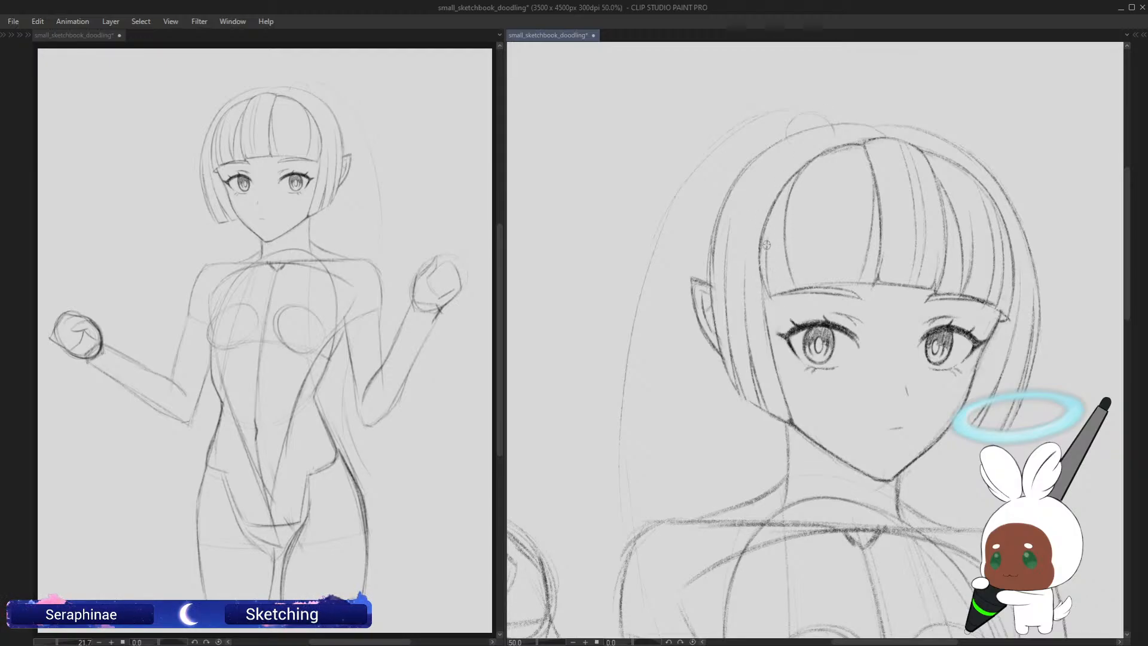
left_click_drag(766, 245, 773, 292)
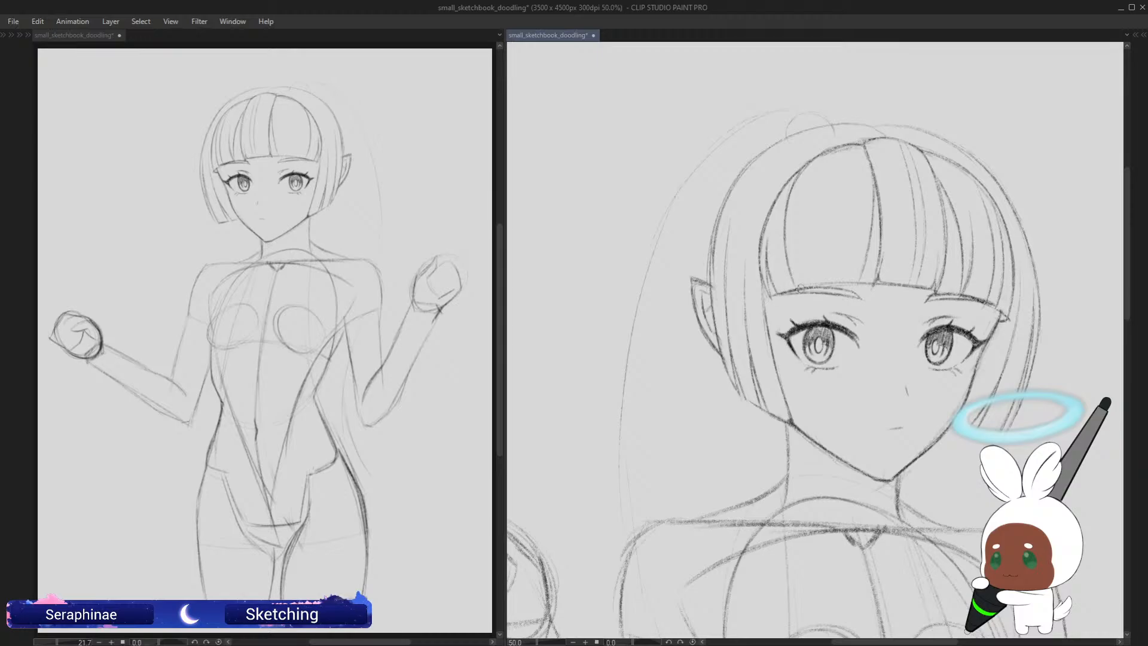
key("h")
key("h")
Step: Draw and darken a curved strand line through the middle of the fringe's near section, down to the hem
mouse_move(821, 176)
left_mouse_down()
mouse_move(817, 264)
mouse_move(828, 286)
left_mouse_up()
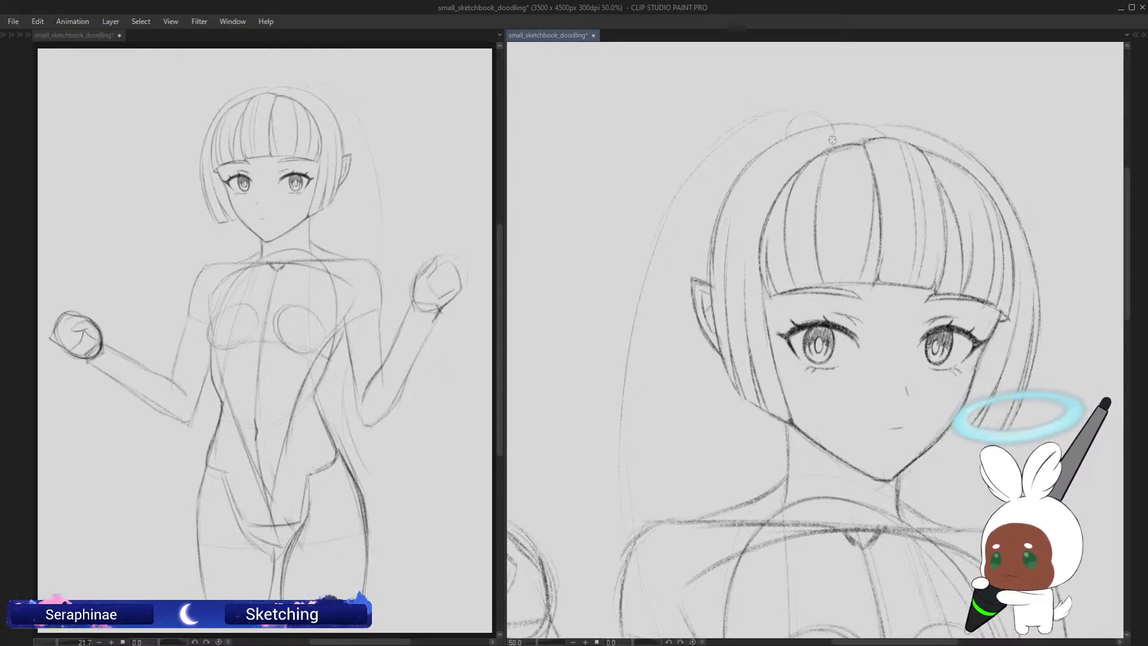
scroll(821, 169, "down", 1)
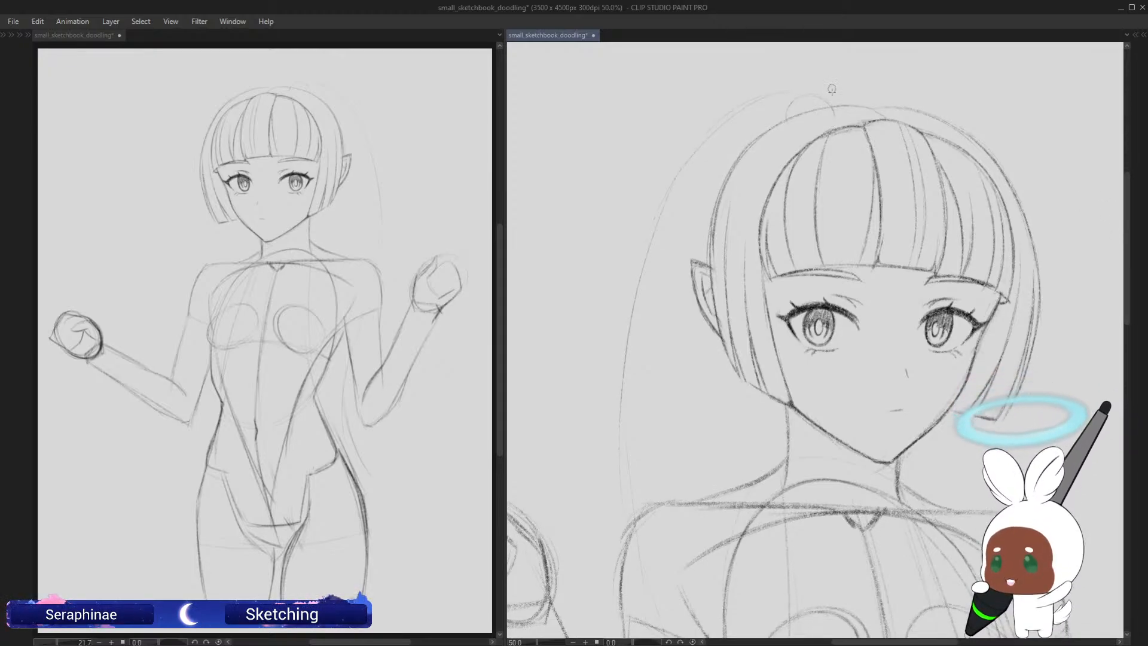
left_click_drag(822, 169, 832, 269)
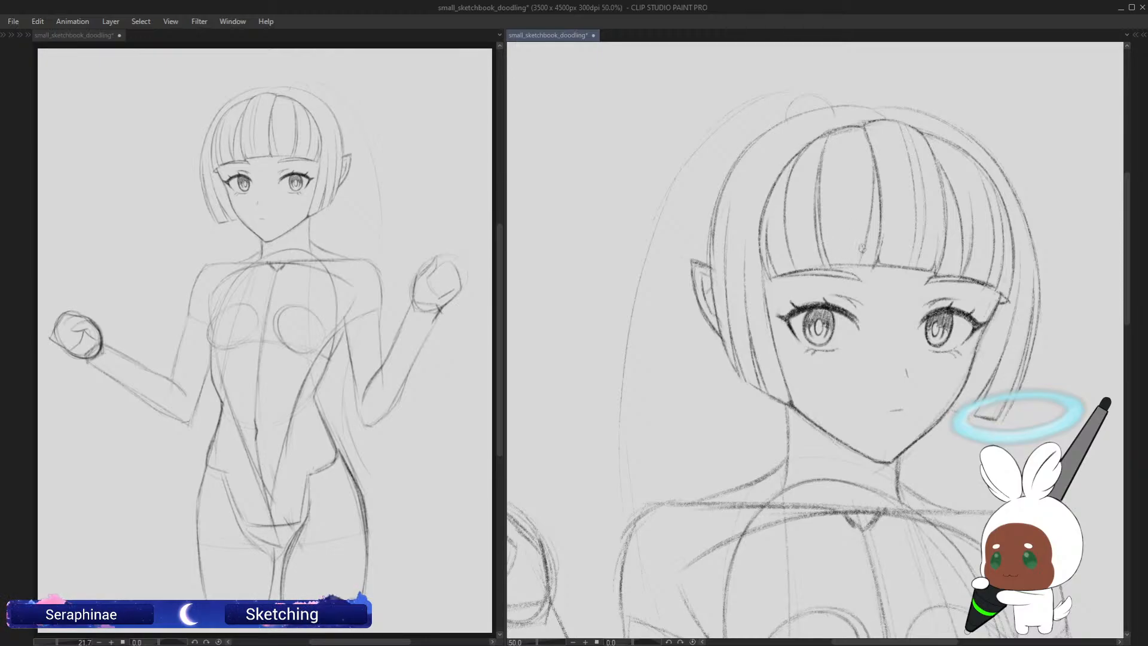
Step: In unmirrored view, darken the near dividing line and branch a curved strand from its middle down to the hem, undoing stray strokes
key("h")
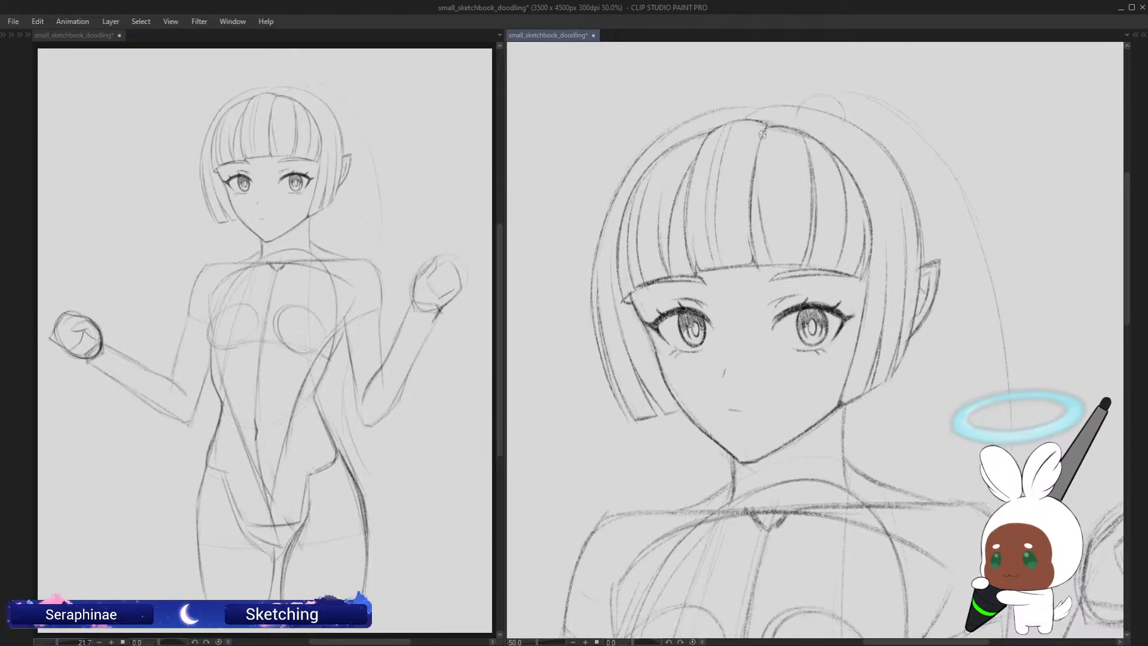
left_click_drag(755, 182, 759, 233)
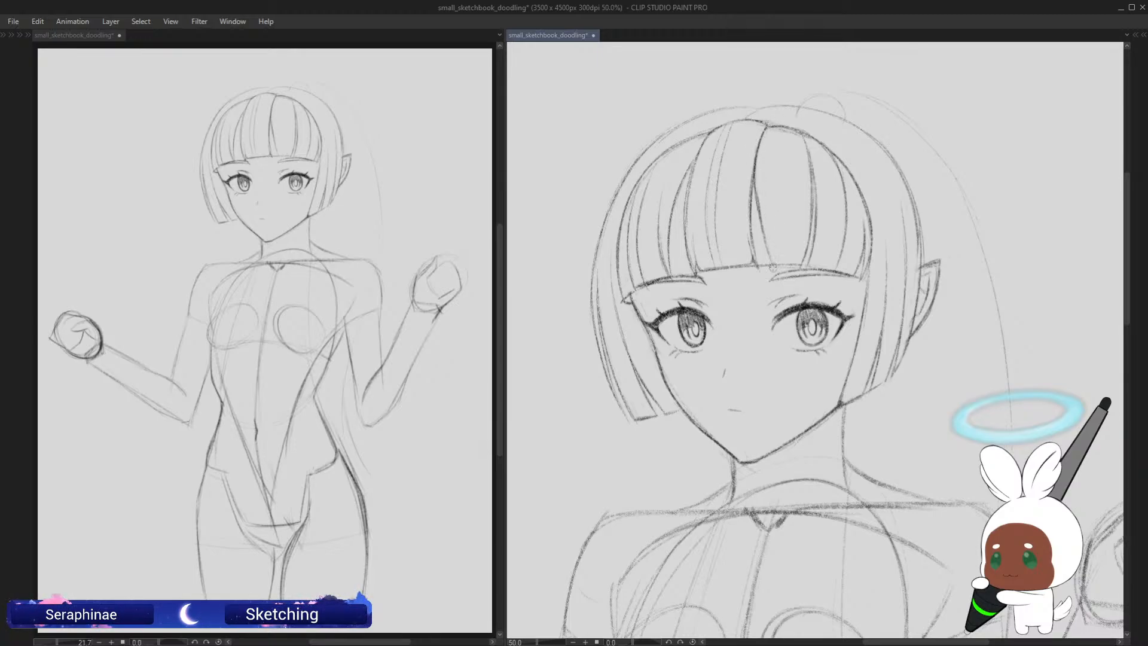
key("ctrl+z")
left_click_drag(756, 146, 773, 258)
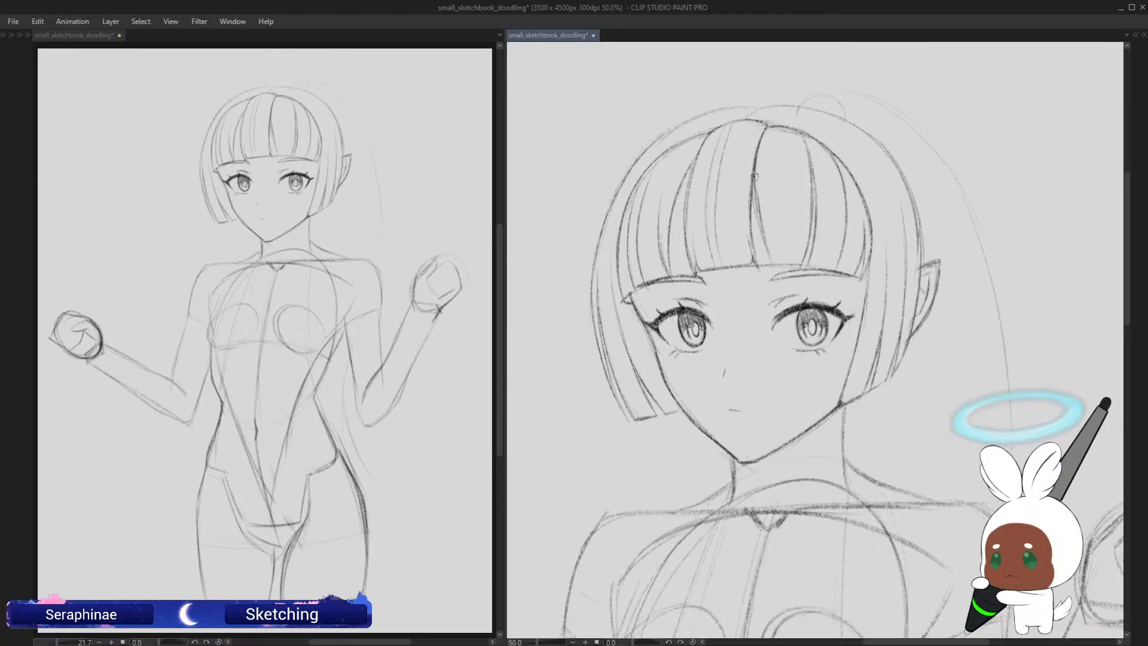
left_click_drag(754, 176, 774, 267)
key("ctrl+z")
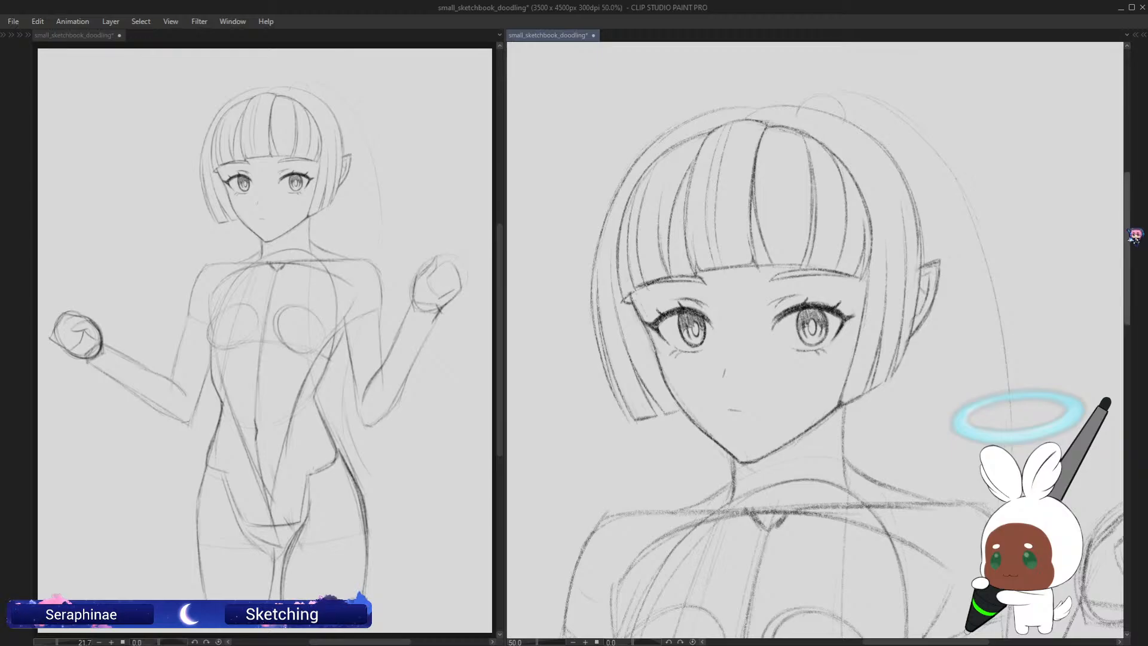
Step: In mirrored view, add fine strand lines beside the near dividing line, from the crown down to the fringe's hem
scroll(1118, 221, "down", 1)
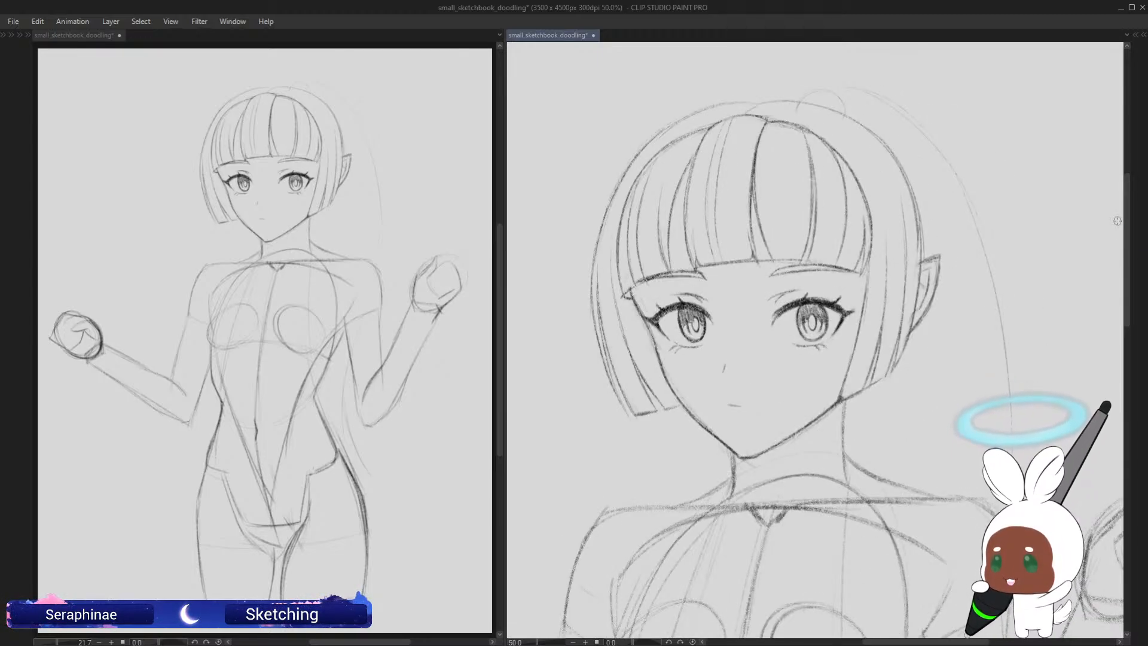
scroll(1119, 225, "up", 1)
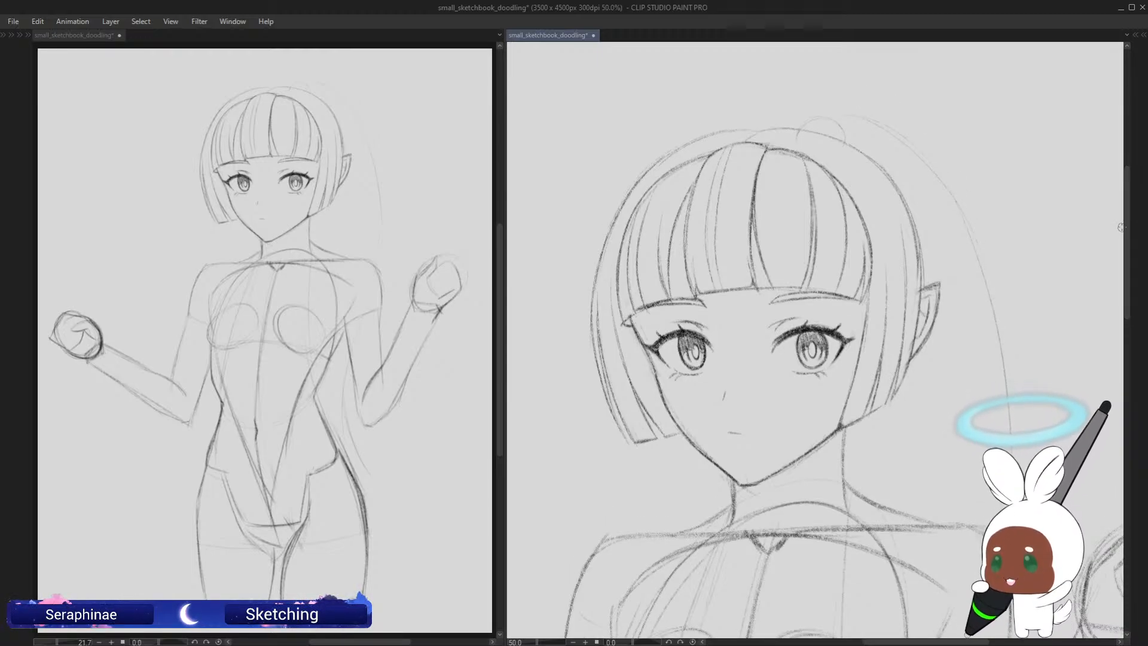
scroll(1121, 227, "left", 5)
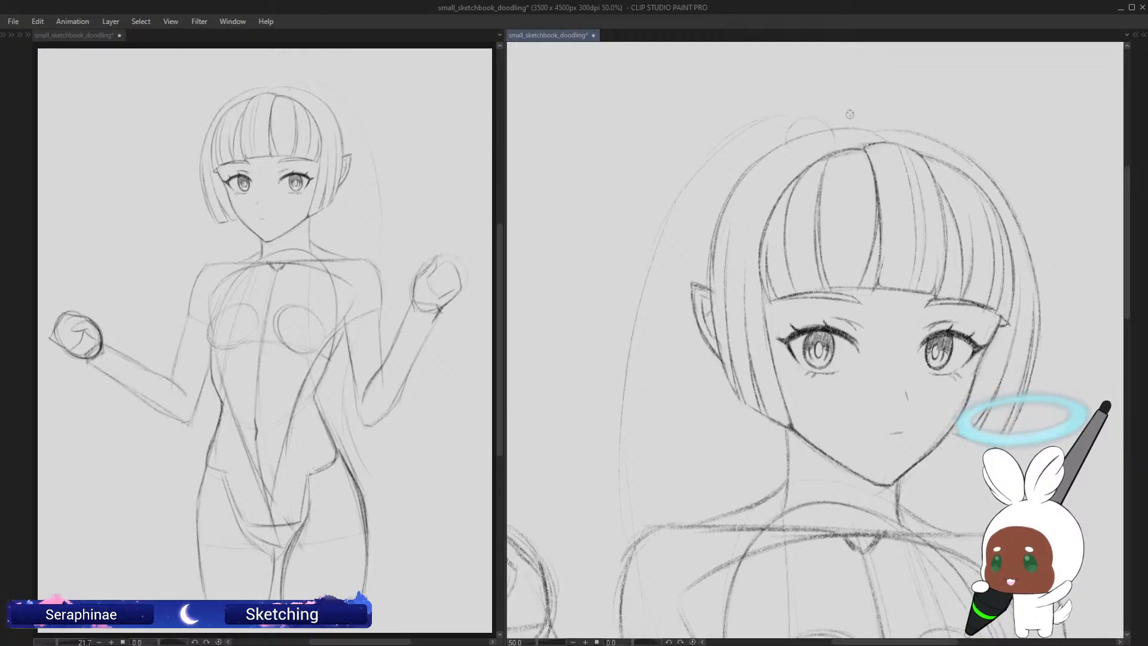
left_click_drag(847, 149, 842, 285)
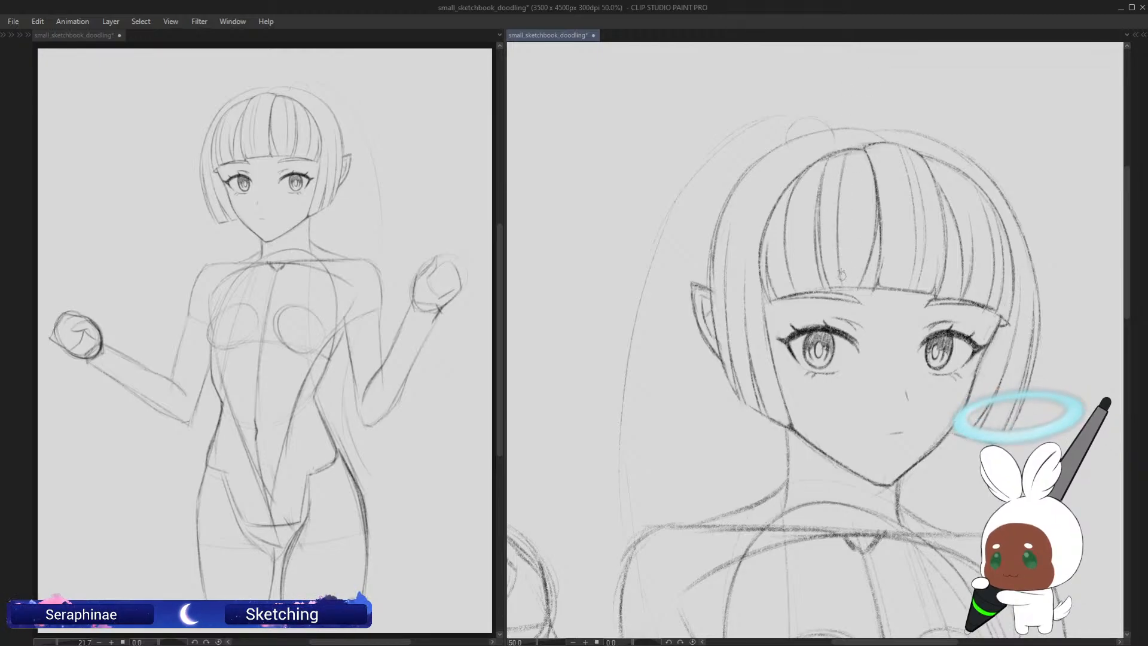
left_click_drag(838, 224, 848, 286)
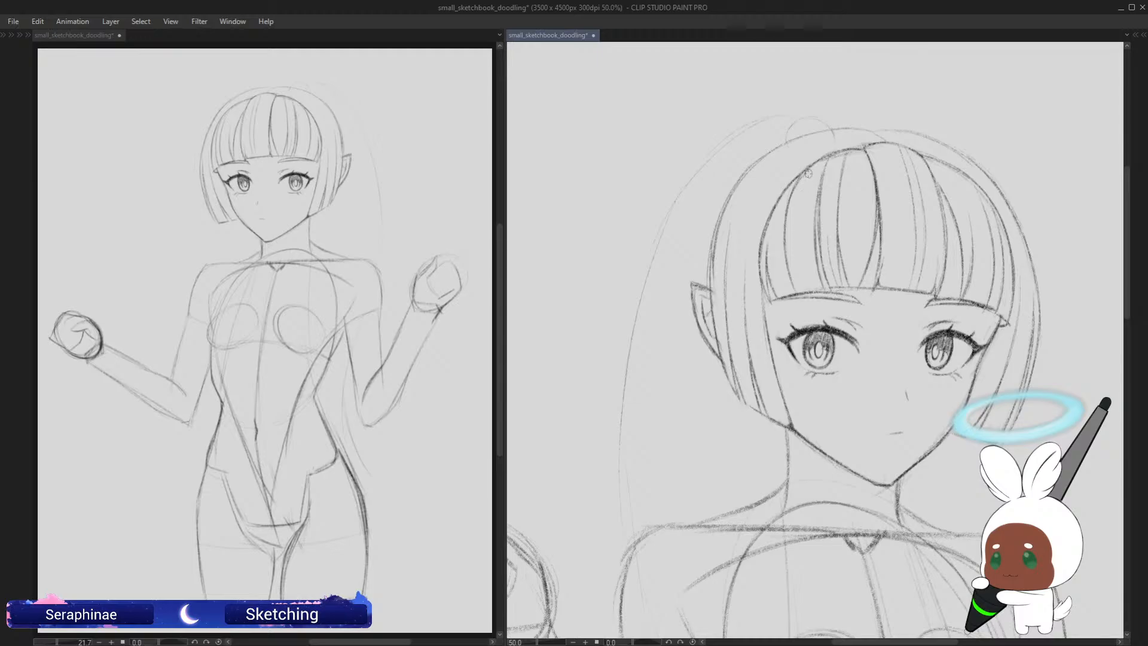
Step: Add fine curved strand lines to the outer part of the fringe's near section, down to the hem
left_click_drag(805, 182, 809, 281)
left_click_drag(802, 221, 806, 287)
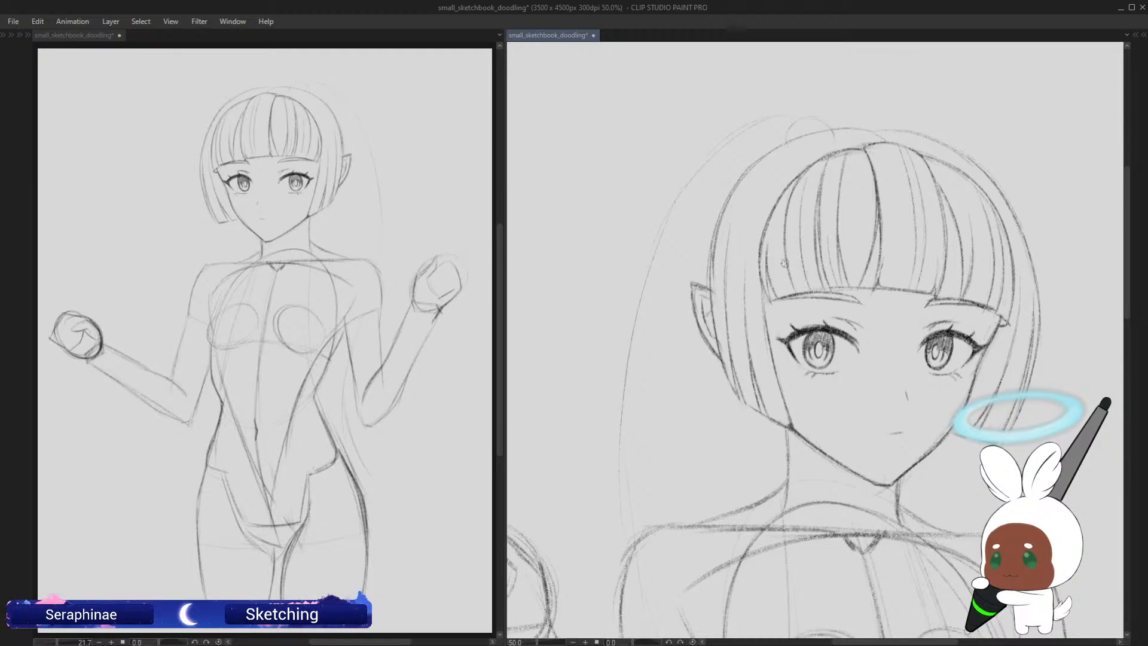
key("h")
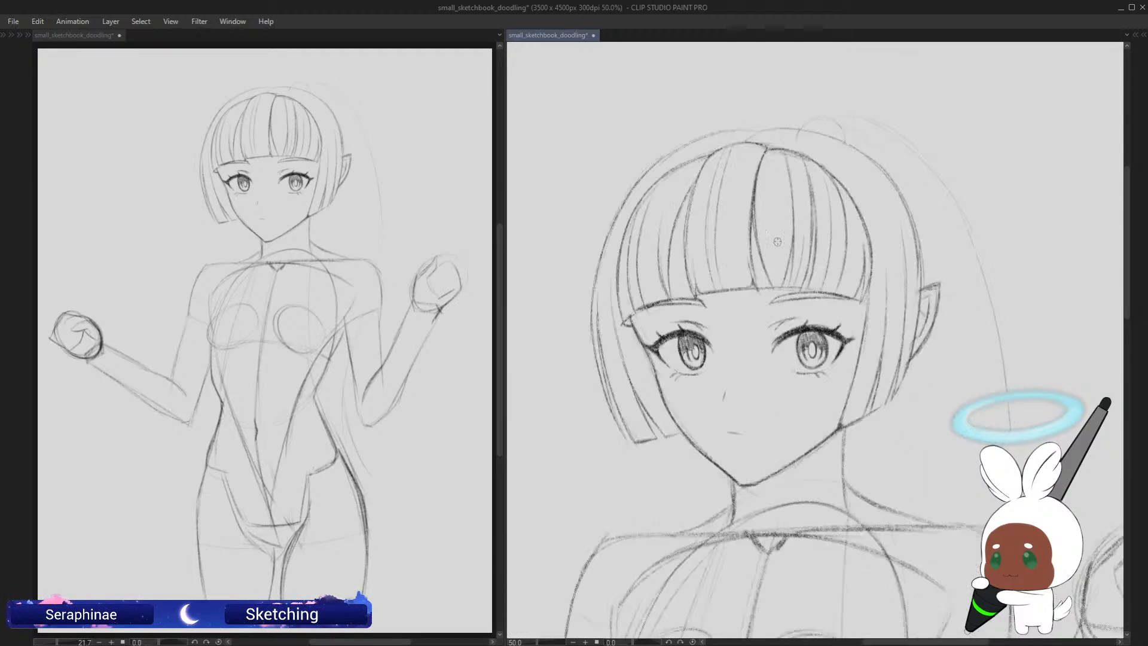
Step: Darken the crown's outline and draw the strands meeting at the hair parting, alternating between mirrored and unmirrored views
key("h")
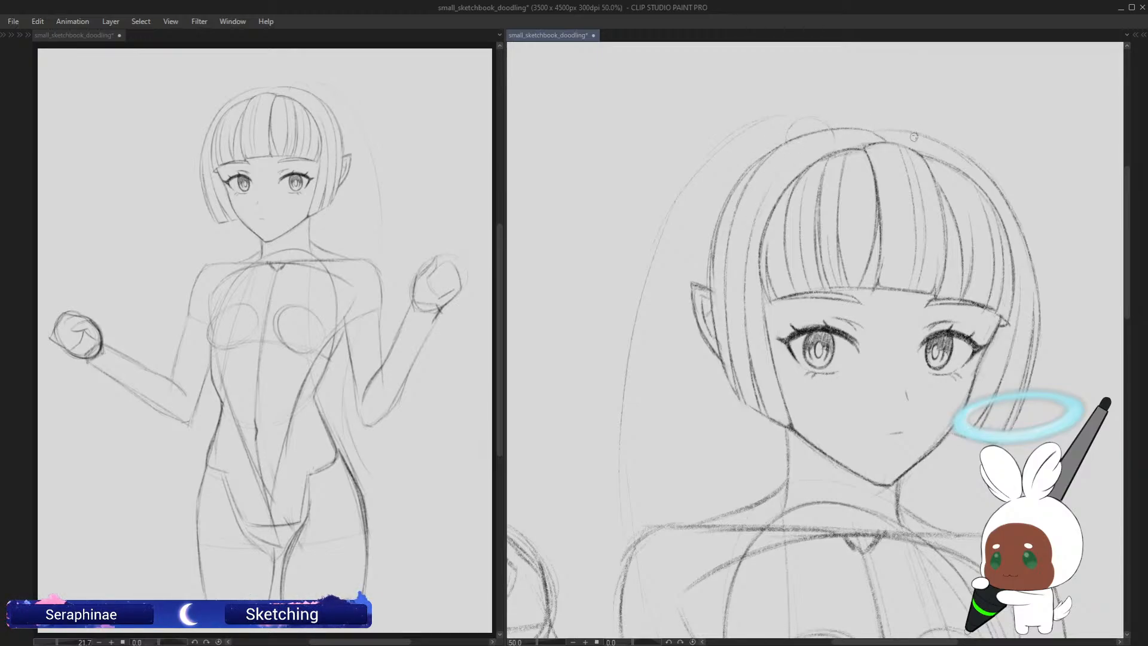
key("h")
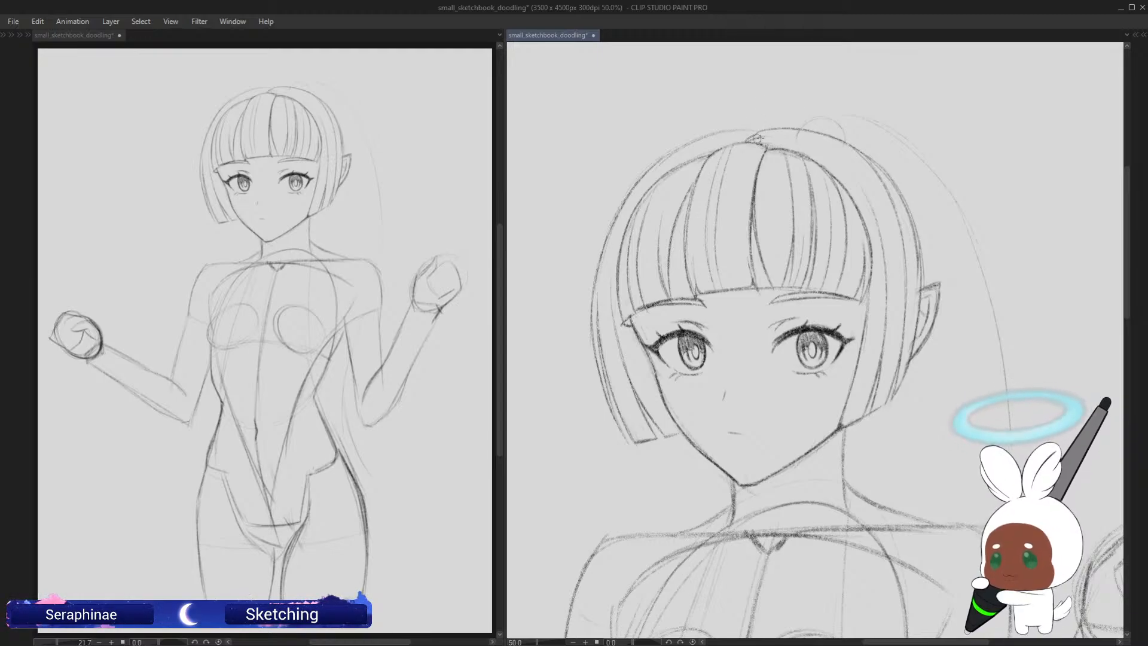
key("h")
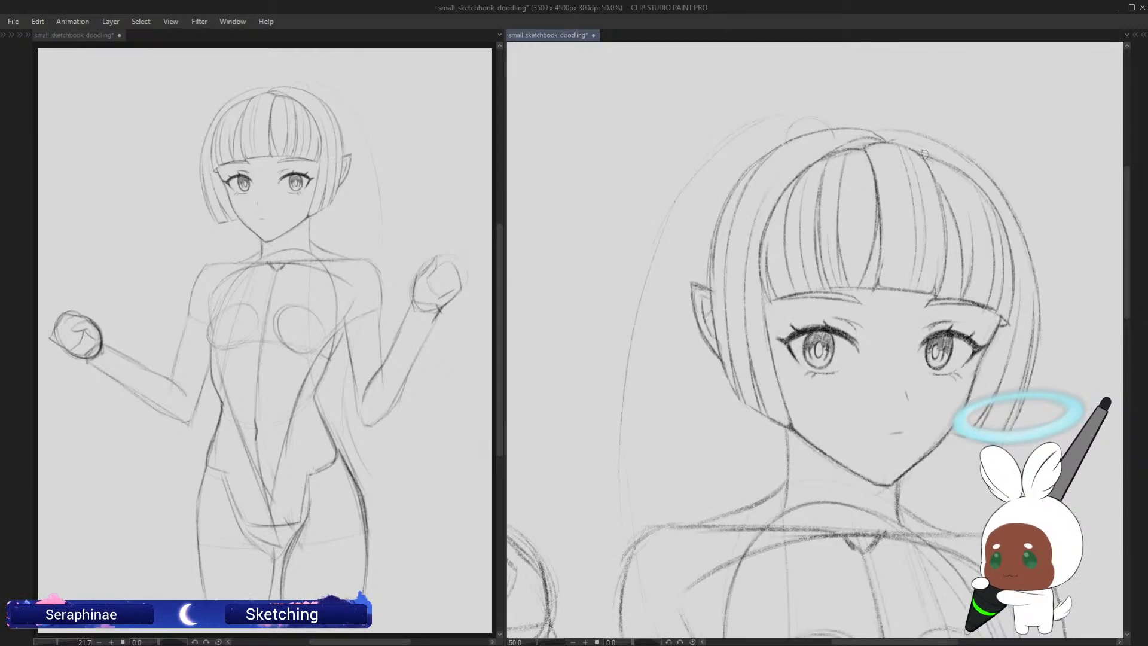
key("h")
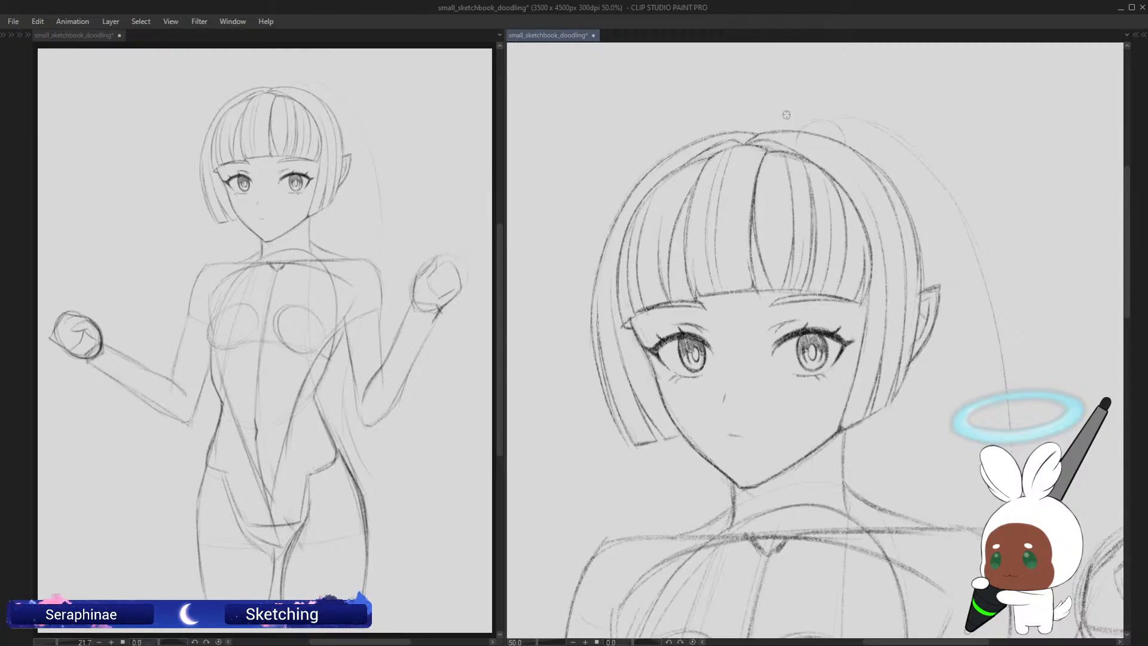
Step: Add strand lines to the near-side hair from the crown down past the ear, checking it in mirrored and unmirrored views
key("h")
key("h")
scroll(913, 599, "right", 3)
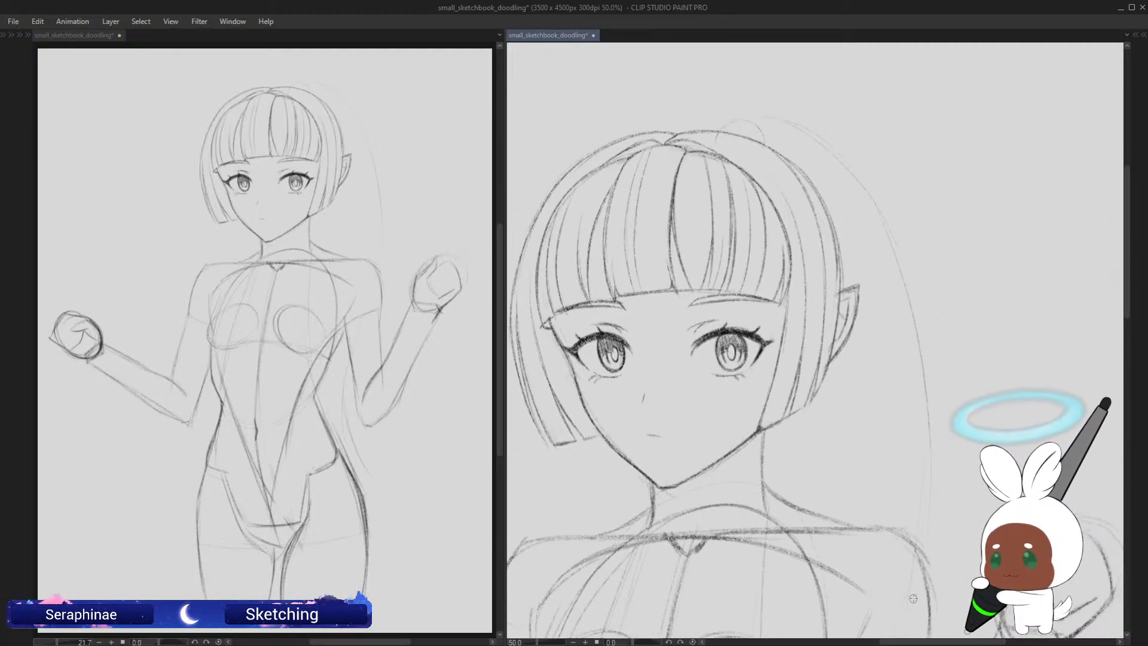
key("h")
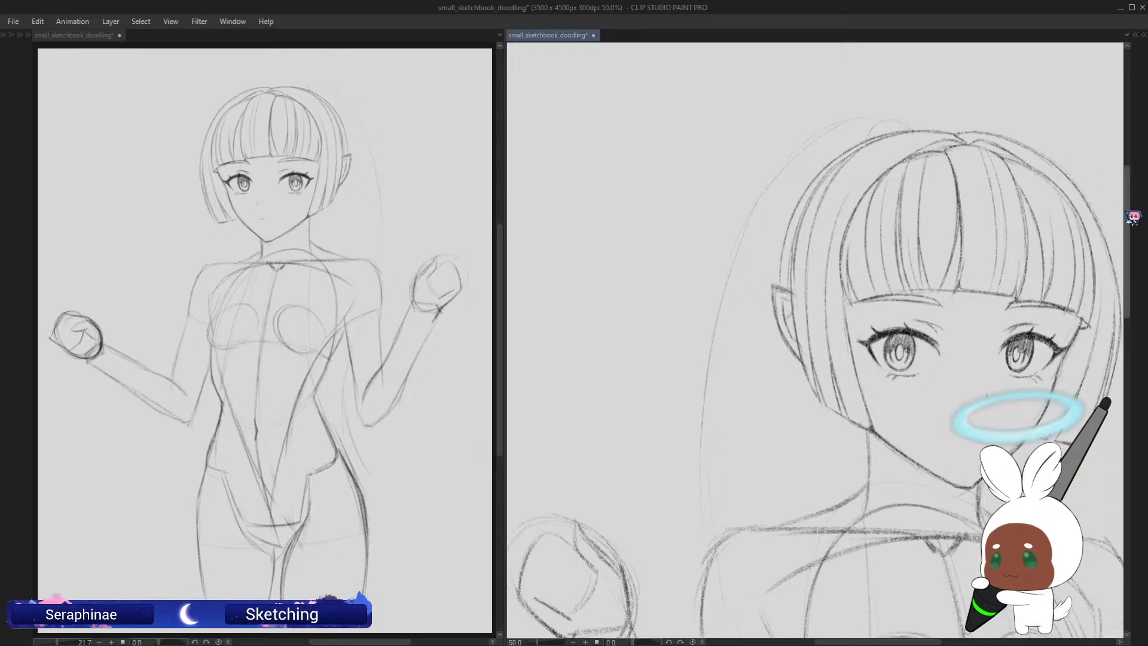
left_click_drag(1133, 215, 1092, 187)
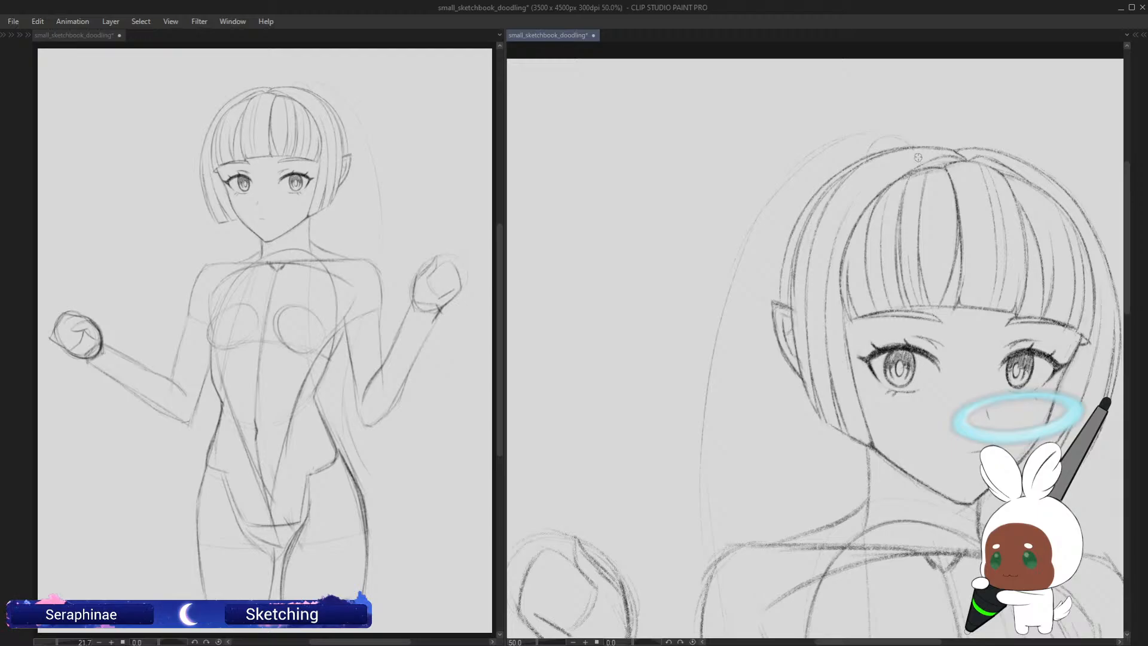
key("h")
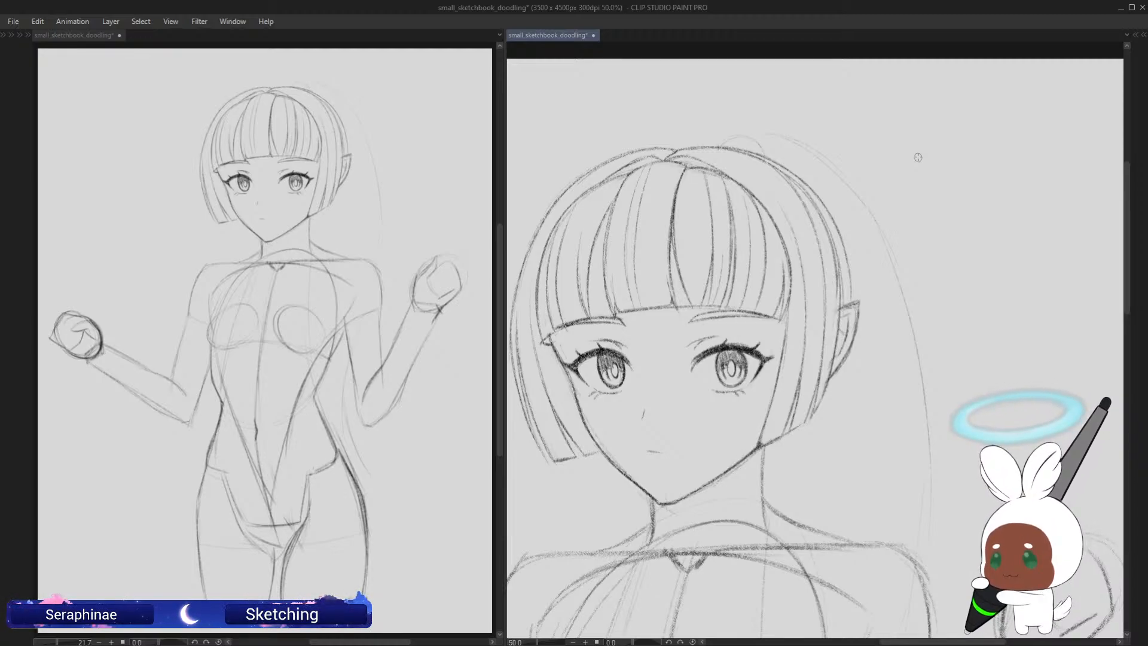
Step: Draw a small rounded hair tie on the near side of the crown and shade it in
scroll(1115, 168, "up", 1)
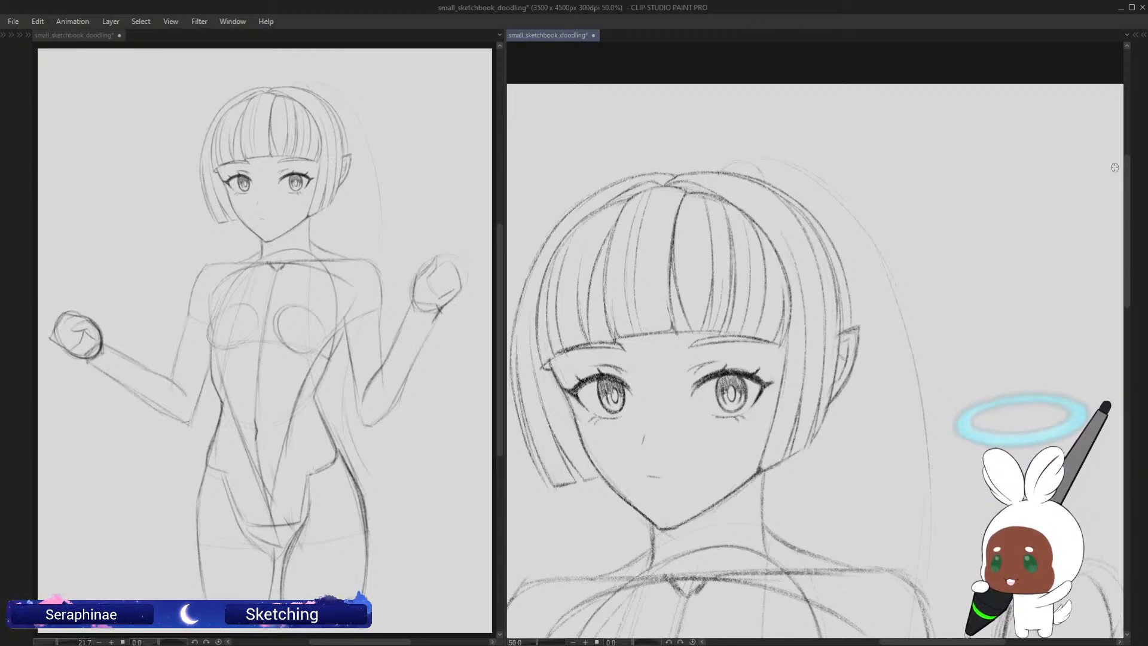
scroll(1135, 203, "down", 1)
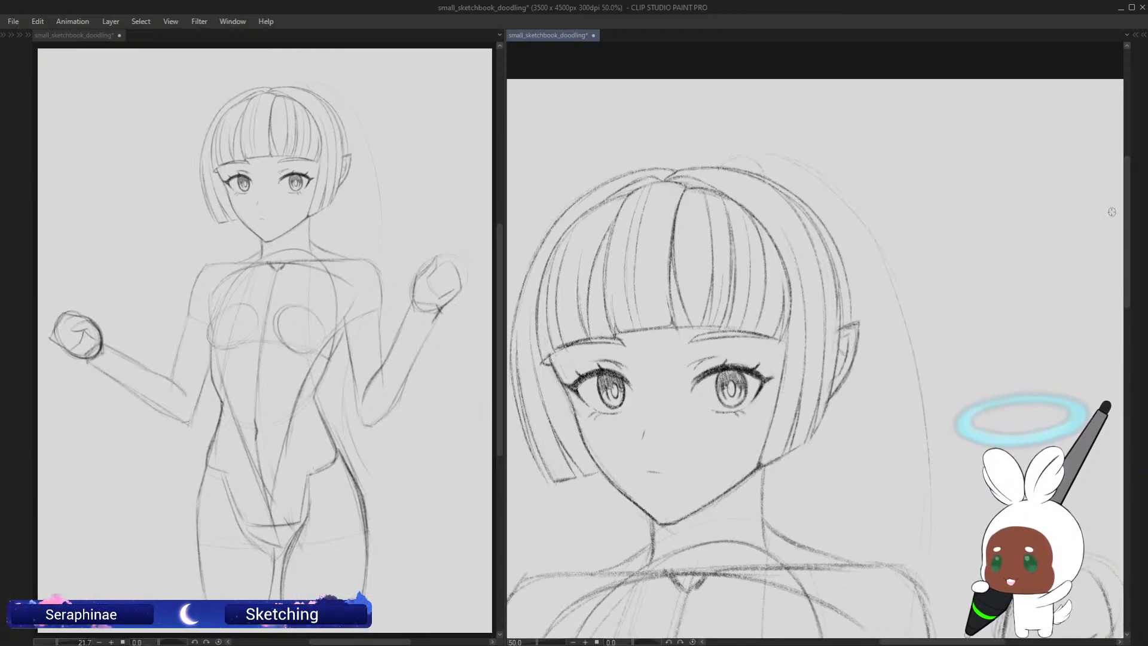
scroll(1134, 201, "down", 1)
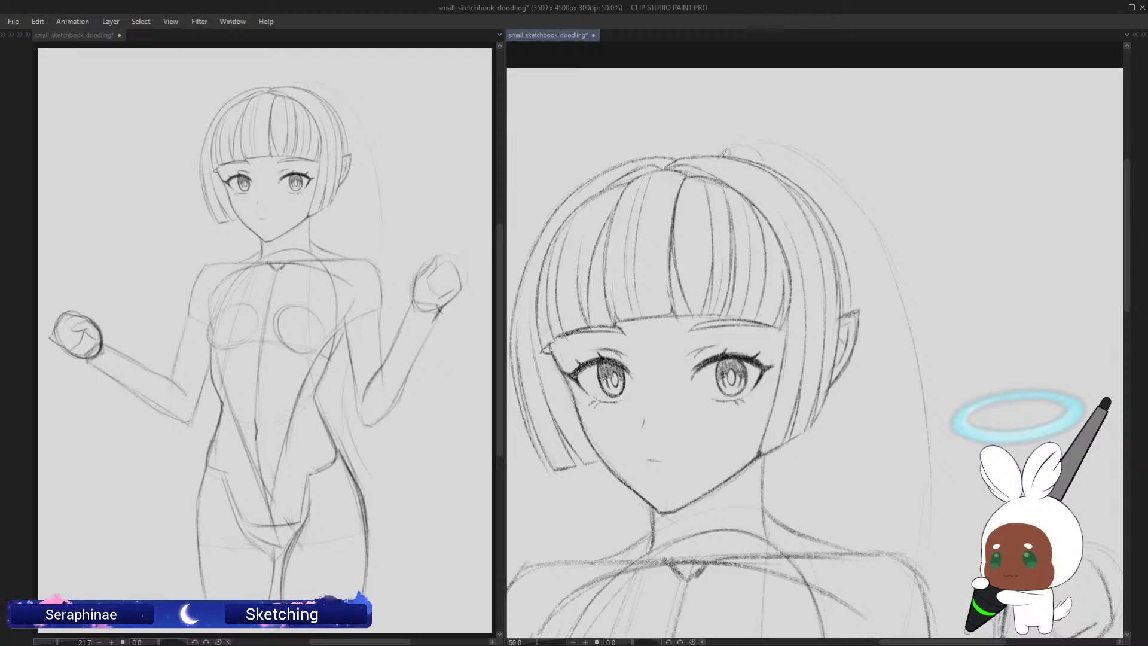
mouse_move(718, 157)
left_mouse_down()
mouse_move(767, 162)
mouse_move(725, 149)
mouse_move(768, 160)
left_mouse_up()
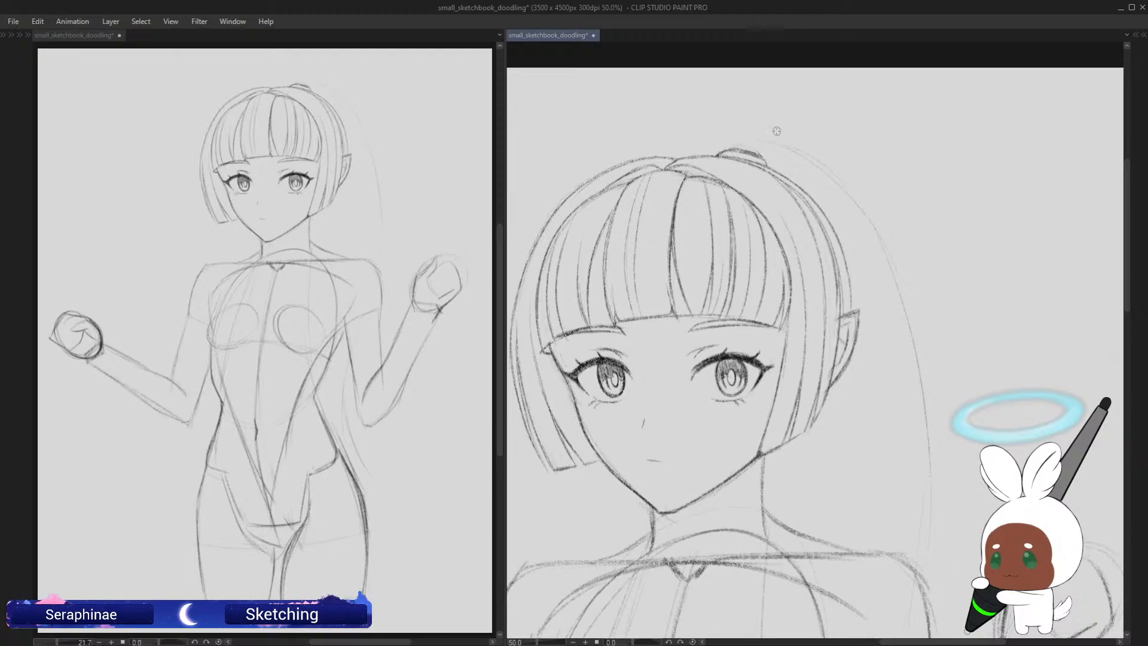
key("h")
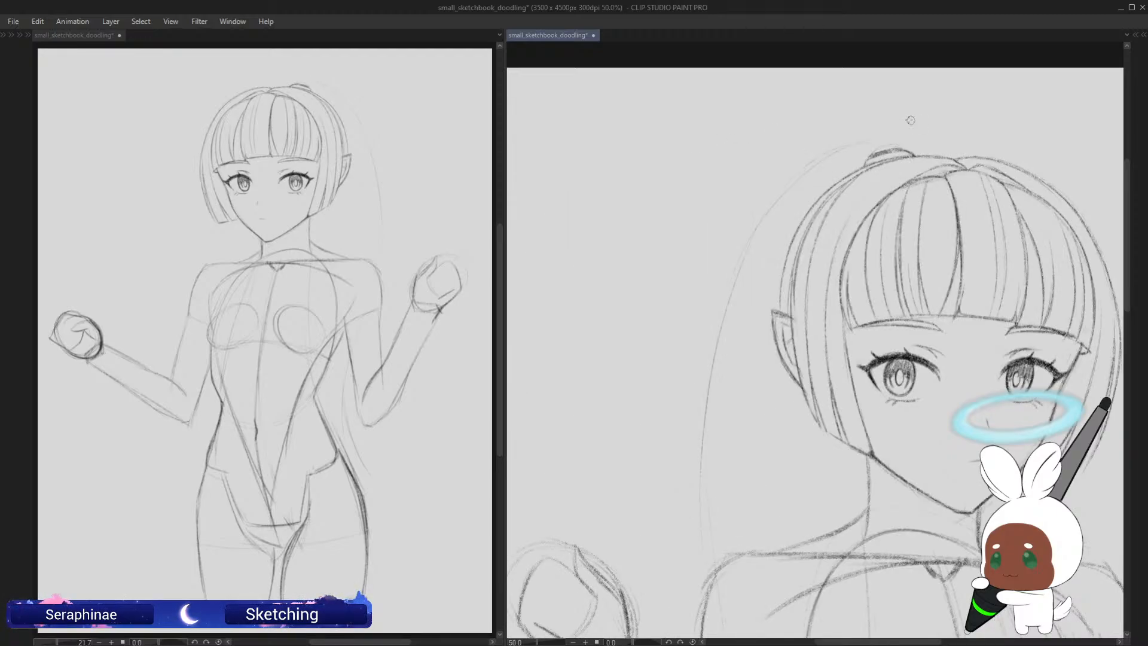
mouse_move(899, 148)
left_mouse_down()
mouse_move(870, 155)
mouse_move(909, 151)
left_mouse_up()
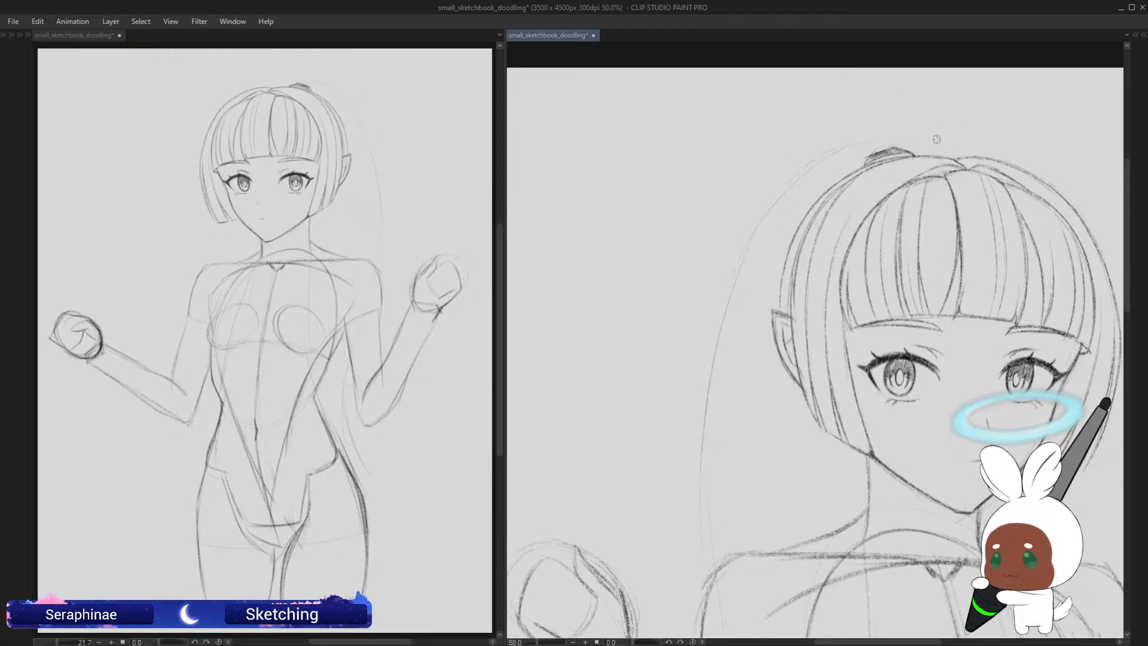
Step: Sketch the ponytail's top arc and a first rounded braid segment behind the hair tie, rotating the canvas as needed
left_click_drag(1135, 201, 1136, 196)
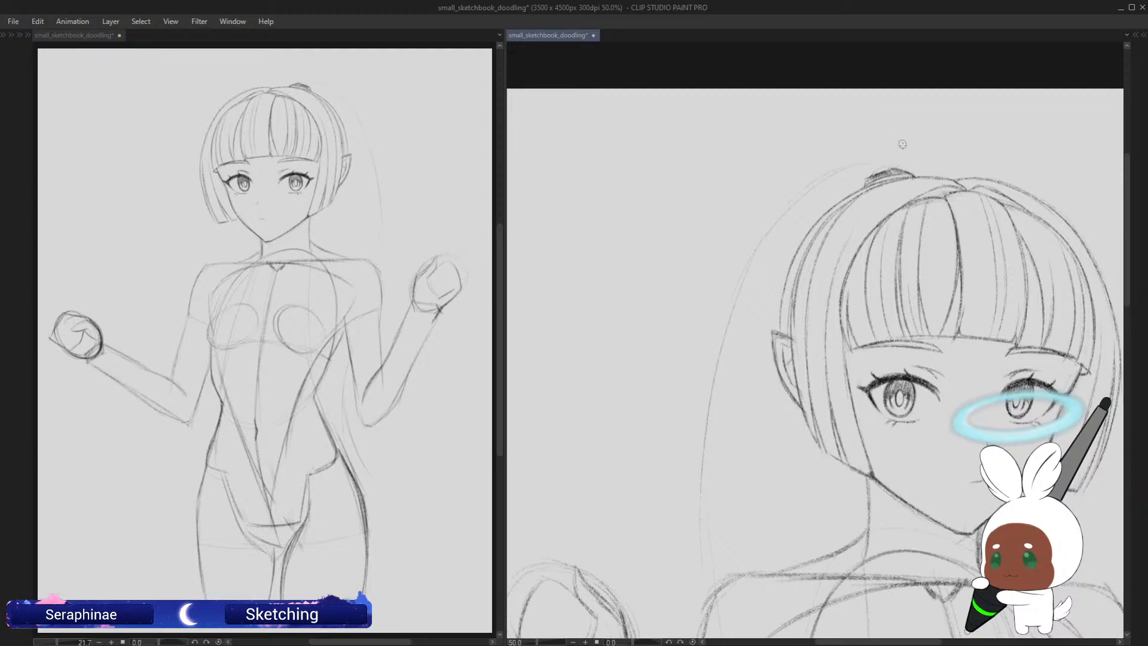
left_click_drag(888, 165, 812, 180)
mouse_move(1135, 228)
left_mouse_down()
mouse_move(1128, 264)
mouse_move(1135, 242)
left_mouse_up()
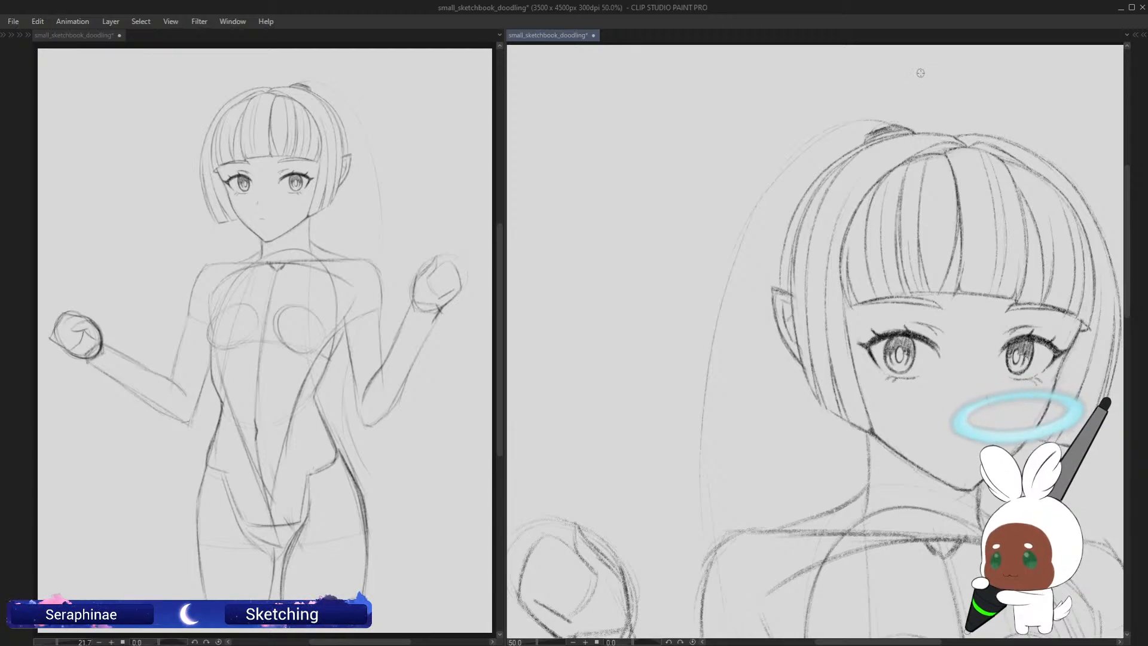
key("h")
key("asciicircum")
key("asciicircum")
key("asciicircum")
key("asciicircum")
key("asciicircum")
key("asciicircum")
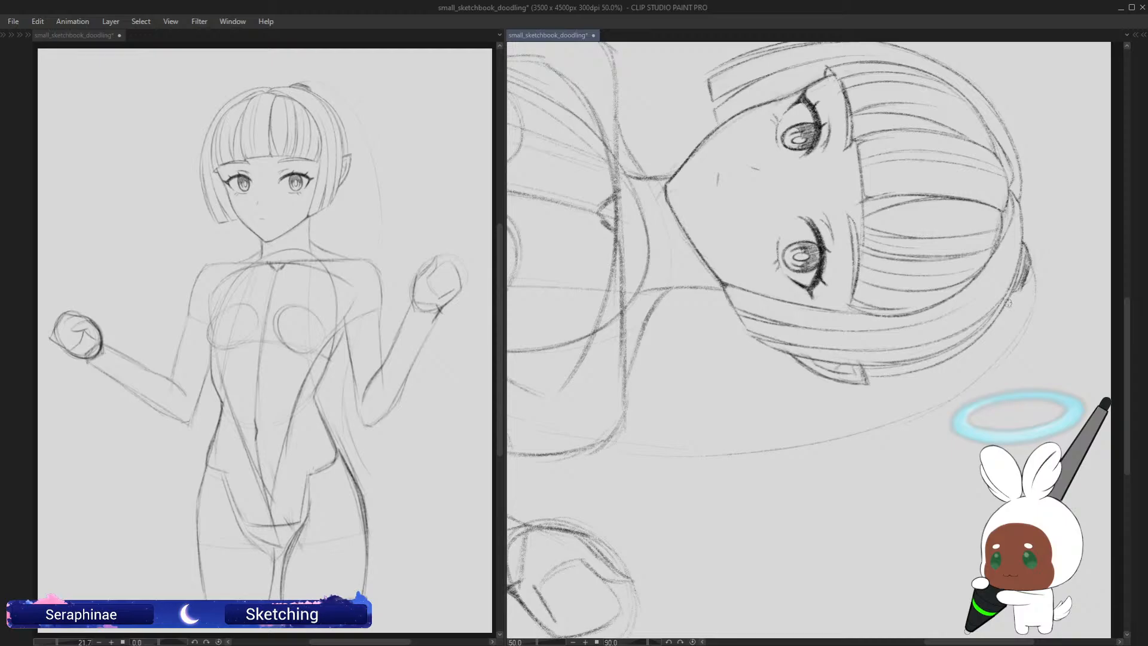
key("minus")
key("minus")
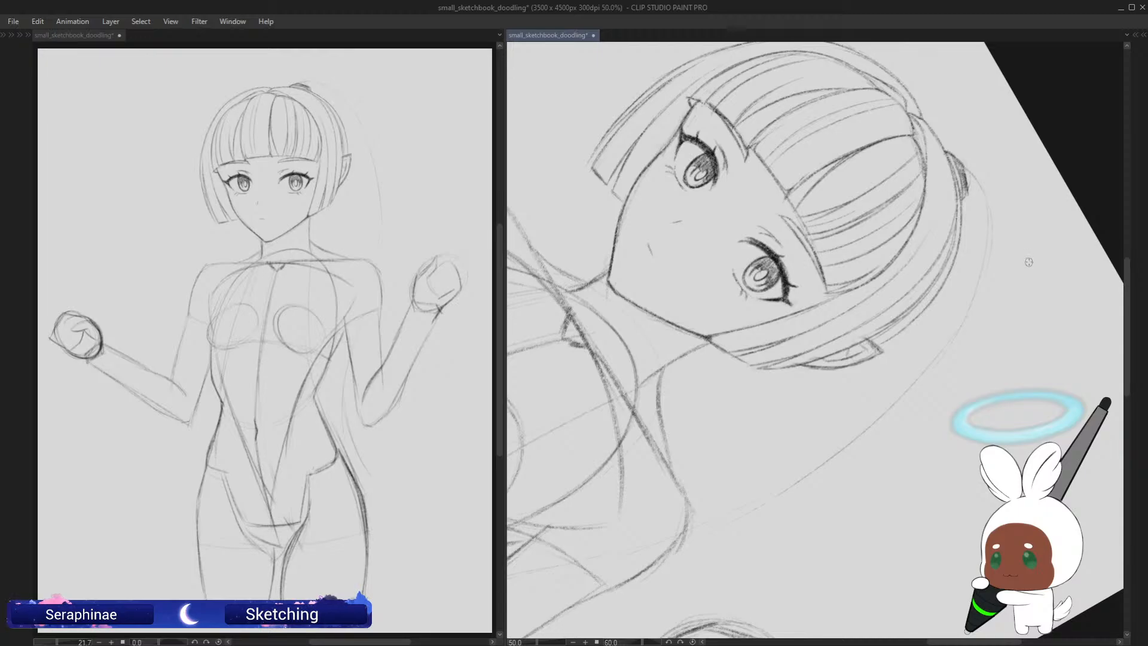
key("asciicircum")
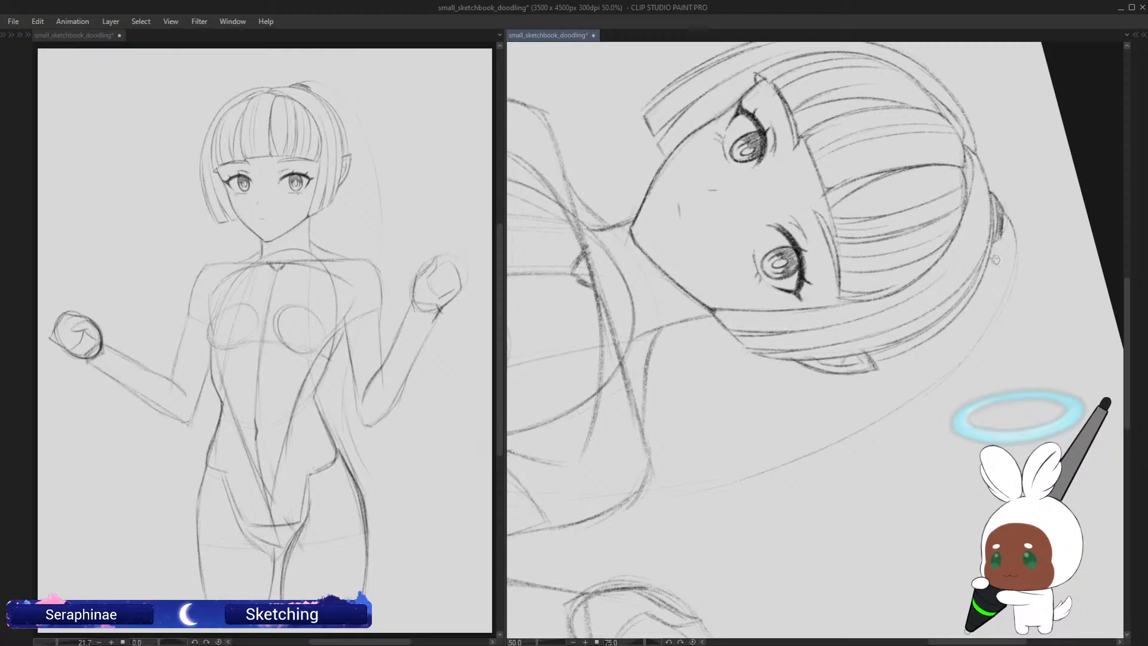
mouse_move(995, 260)
left_mouse_down()
mouse_move(1016, 243)
mouse_move(1013, 270)
left_mouse_up()
key("minus")
key("minus")
key("minus")
key("minus")
key("minus")
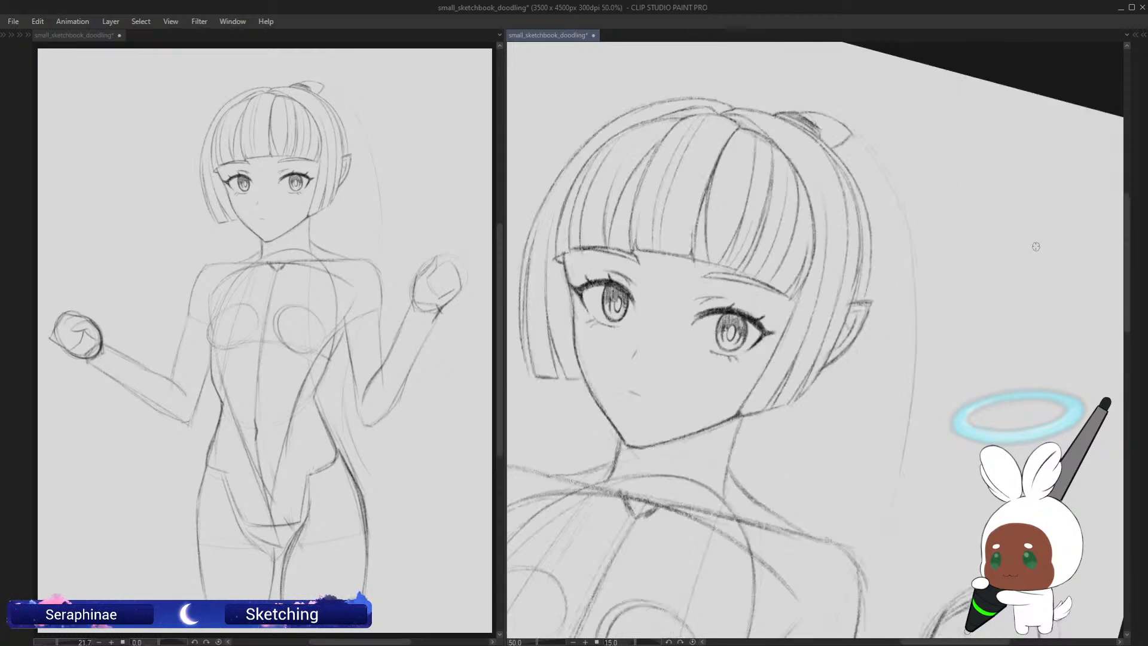
Step: In mirrored view, rough in the next curved braid segments along the ponytail guideline and undo a stray stroke
key("h")
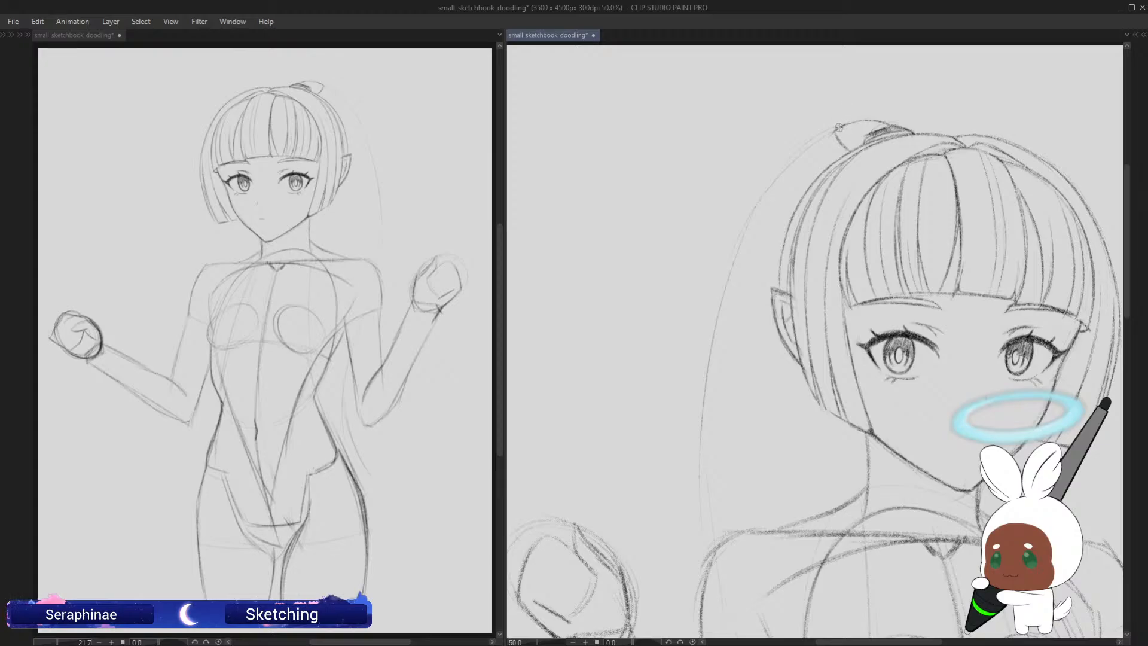
mouse_move(840, 124)
left_mouse_down()
mouse_move(805, 149)
mouse_move(848, 148)
mouse_move(807, 158)
mouse_move(852, 138)
mouse_move(808, 147)
mouse_move(785, 175)
mouse_move(803, 149)
mouse_move(777, 178)
mouse_move(816, 148)
mouse_move(816, 169)
mouse_move(823, 159)
mouse_move(788, 179)
mouse_move(826, 159)
mouse_move(791, 178)
mouse_move(817, 171)
mouse_move(807, 158)
mouse_move(775, 179)
mouse_move(779, 170)
mouse_move(755, 224)
left_mouse_up()
left_click_drag(777, 172, 754, 223)
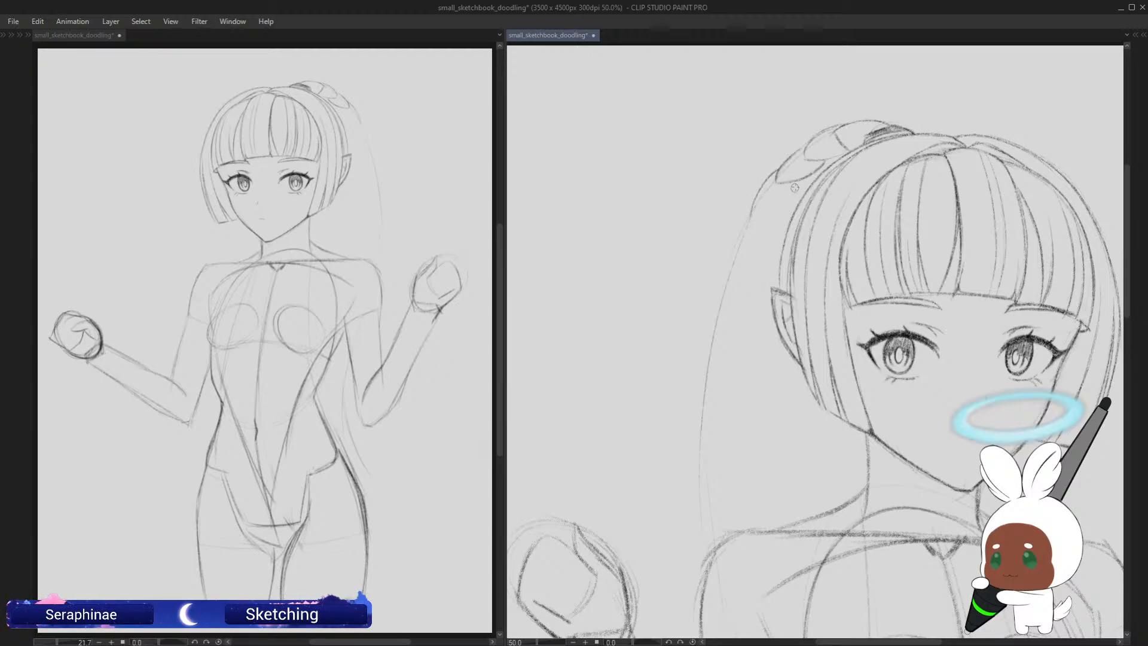
key("ctrl+z")
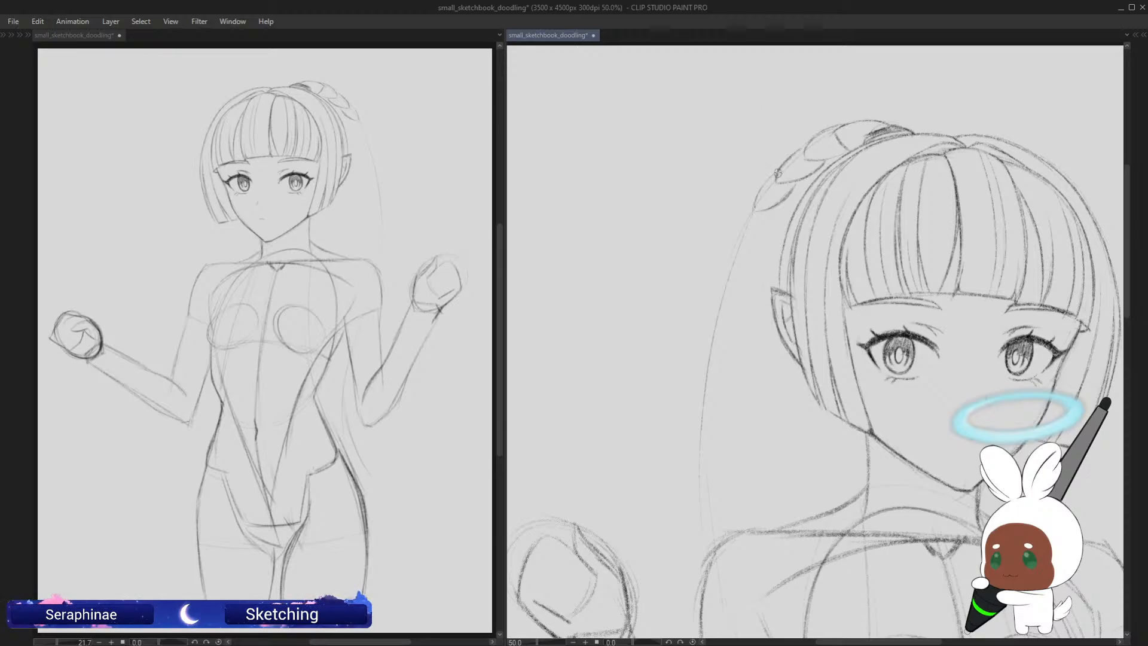
Step: Darken the upper braid segments into angular, pointed outlines up to the hair tie and save the sketch
mouse_move(753, 209)
left_mouse_down()
mouse_move(767, 181)
mouse_move(781, 202)
mouse_move(765, 207)
left_mouse_up()
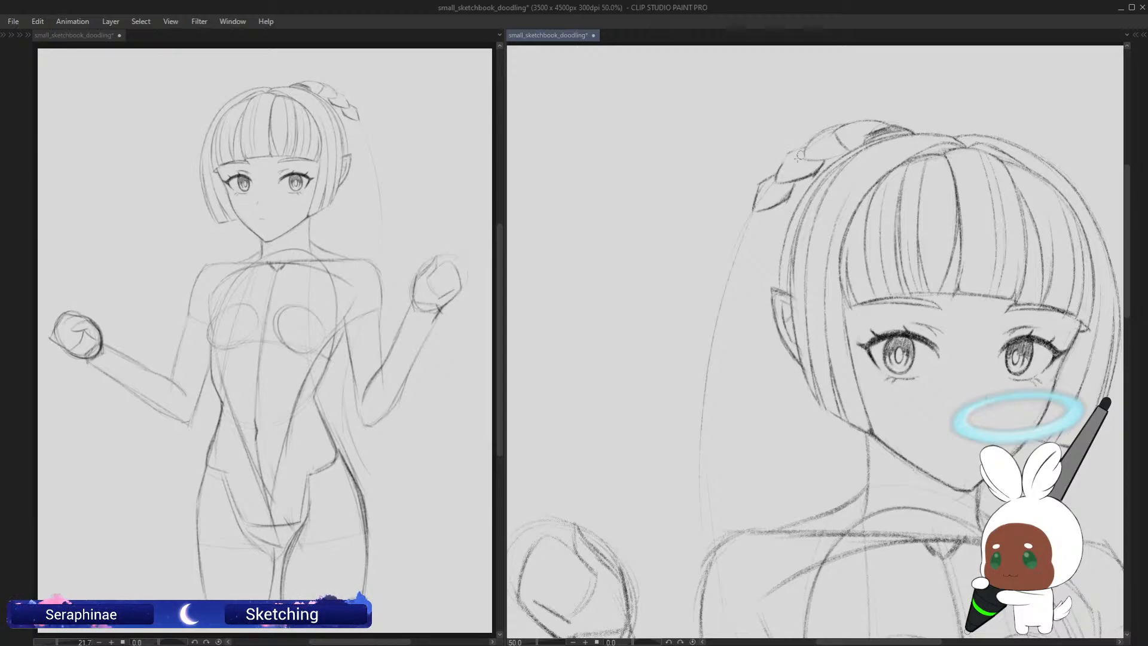
mouse_move(808, 149)
left_mouse_down()
mouse_move(784, 155)
mouse_move(759, 184)
left_mouse_up()
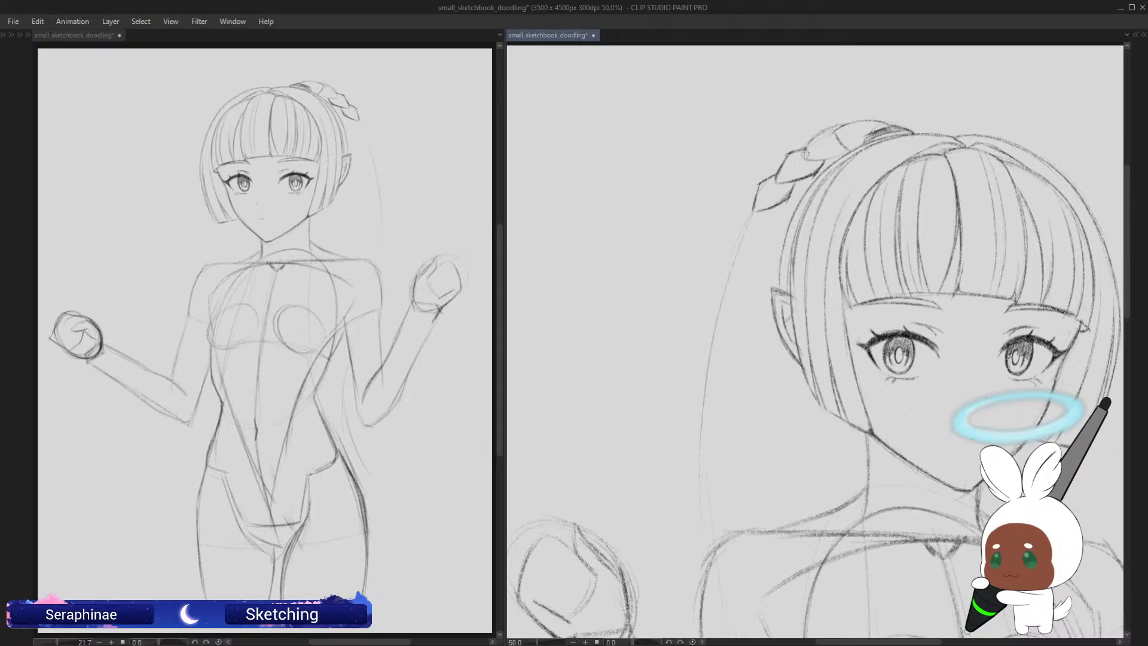
mouse_move(821, 131)
left_mouse_down()
mouse_move(850, 124)
mouse_move(804, 161)
mouse_move(827, 159)
left_mouse_up()
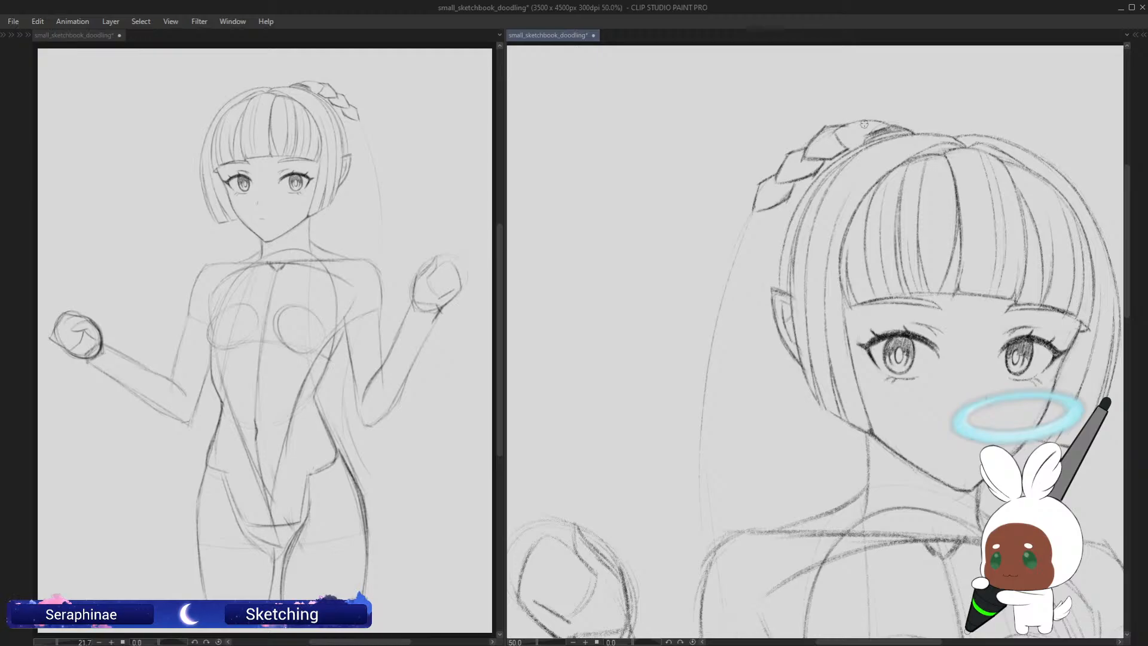
mouse_move(884, 124)
left_mouse_down()
mouse_move(837, 129)
mouse_move(850, 155)
left_mouse_up()
key("ctrl+s")
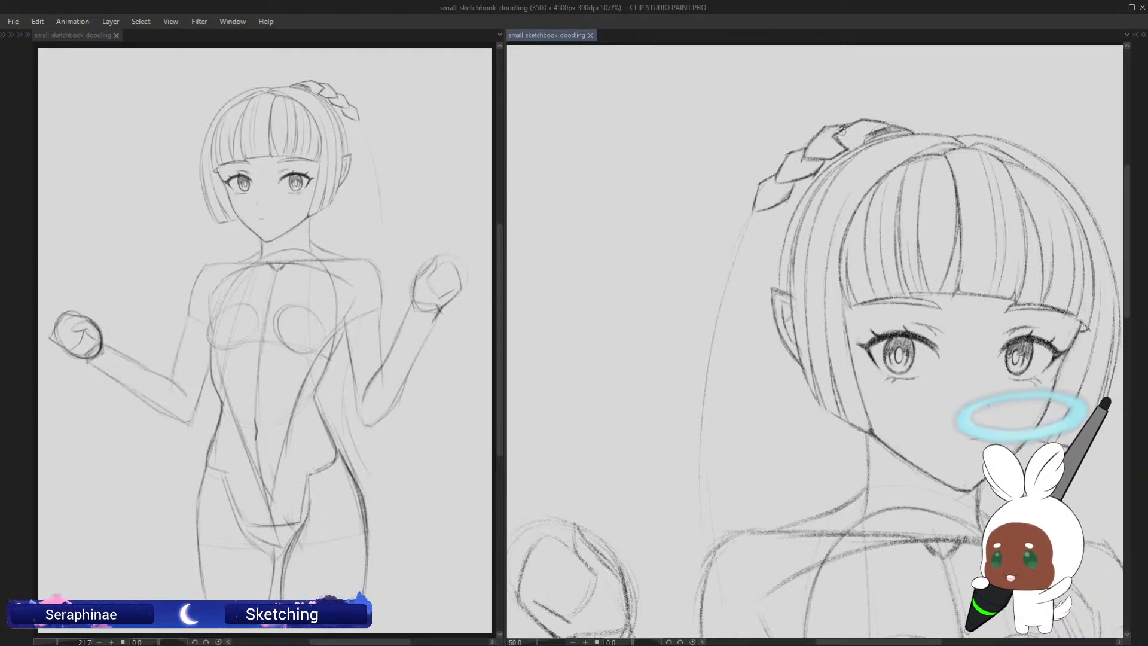
Step: Sketch further narrow overlapping segments below the upper braid, following the ponytail guideline toward ear height
left_click(766, 213)
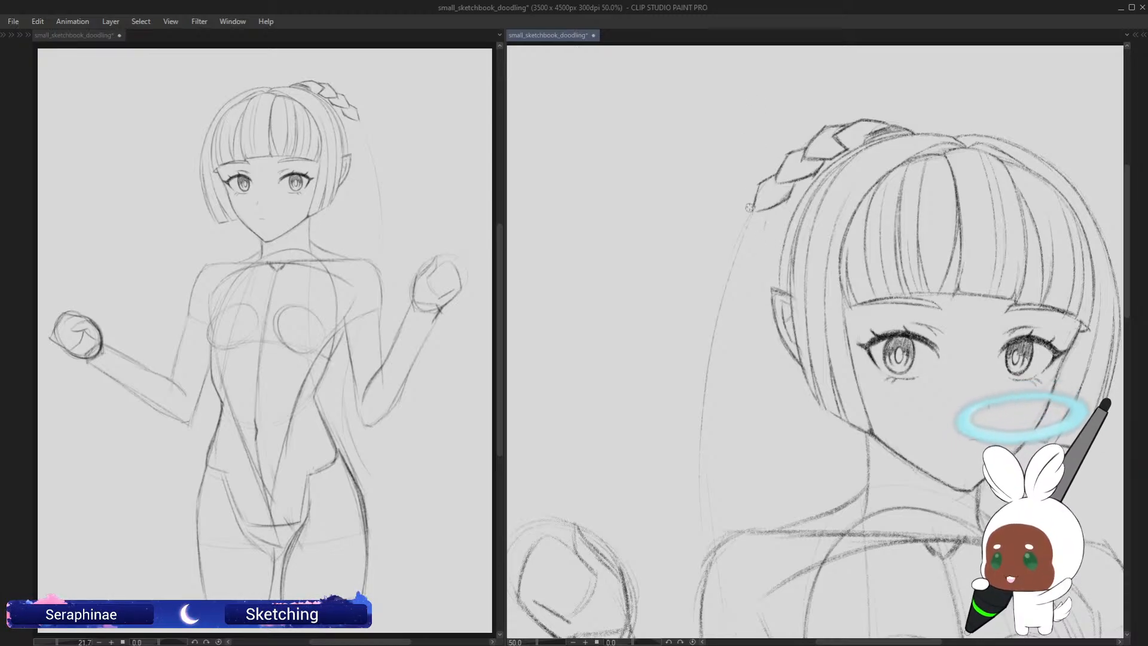
left_click_drag(751, 206, 740, 218)
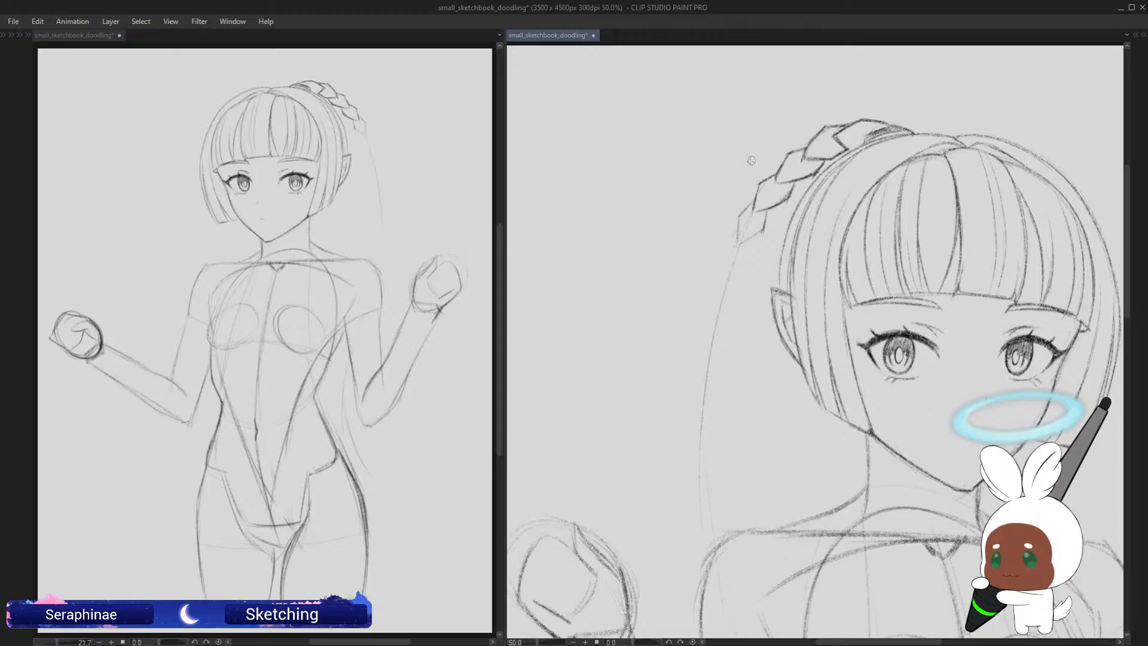
mouse_move(735, 235)
left_mouse_down()
mouse_move(728, 272)
mouse_move(747, 259)
left_mouse_up()
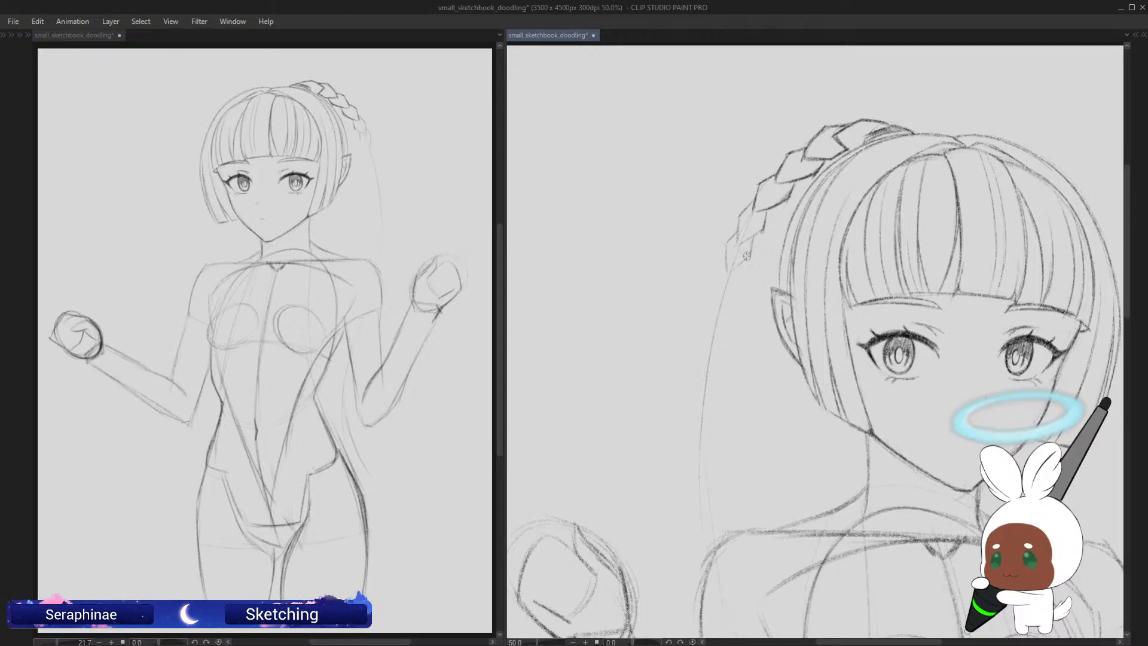
Step: Extend the braid with more pointed segments down to about eye level and darken their outlines
scroll(1116, 215, "down", 2)
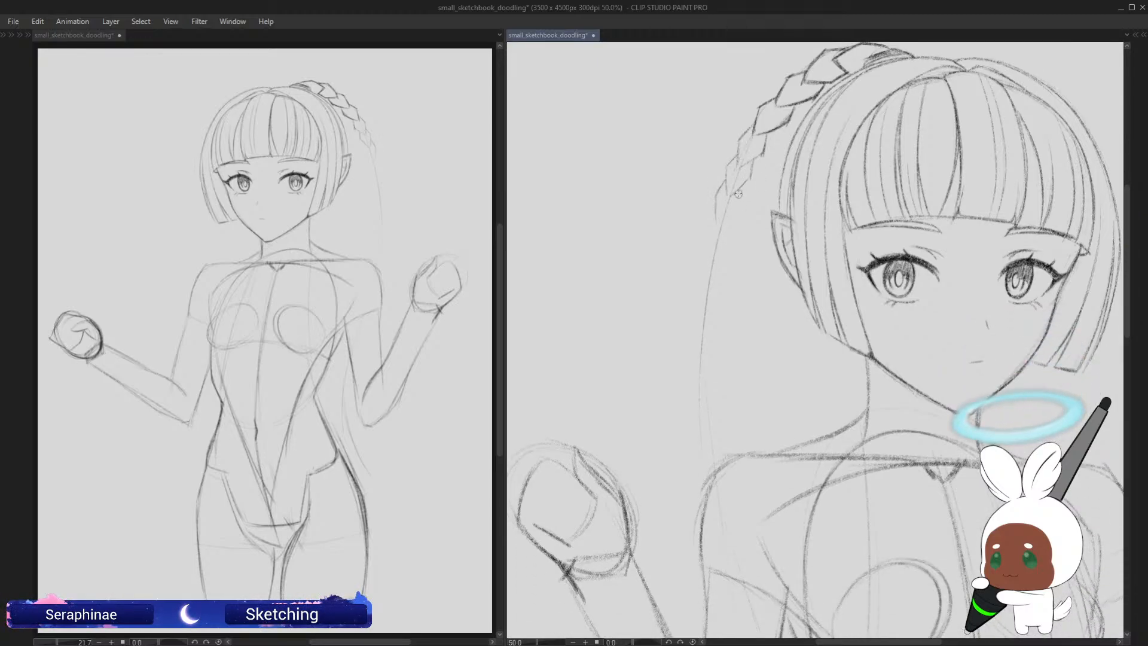
left_click_drag(739, 206, 723, 223)
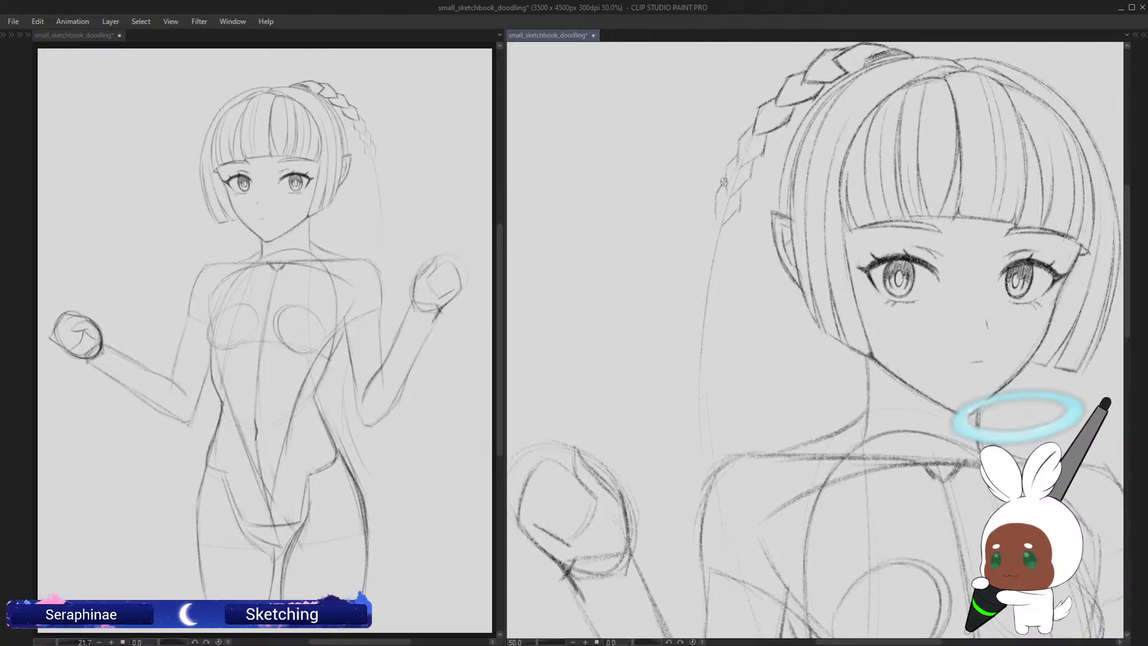
left_click_drag(723, 182, 716, 223)
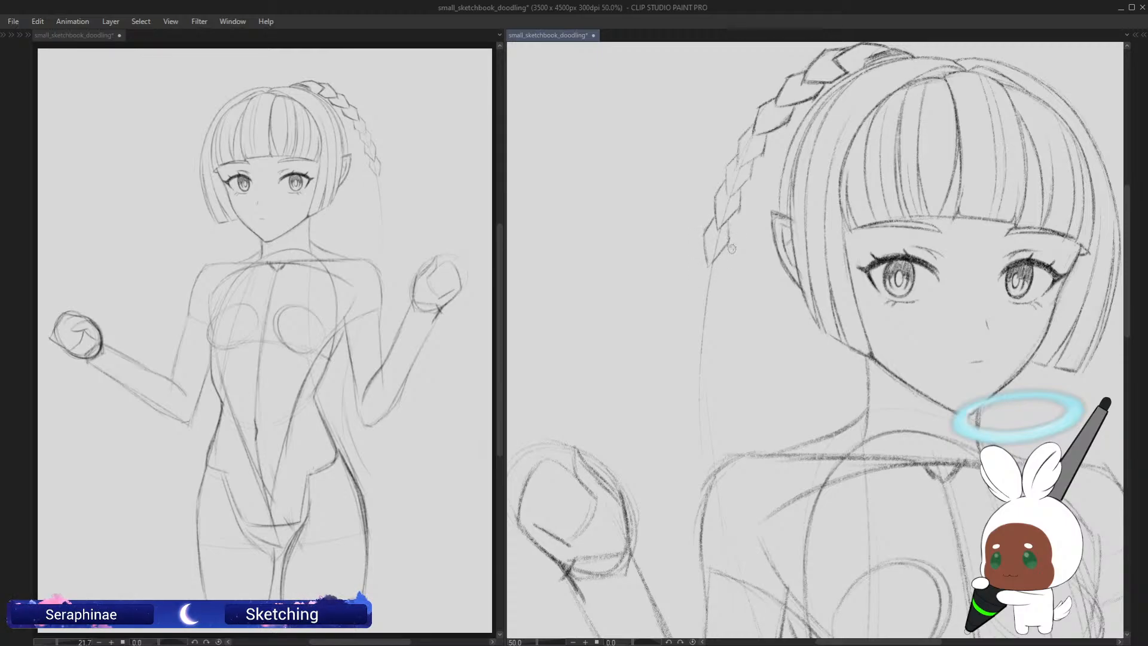
Step: Continue the braid with alternating pointed segments along the guideline, from eye level down to the shoulder
scroll(1110, 250, "down", 3)
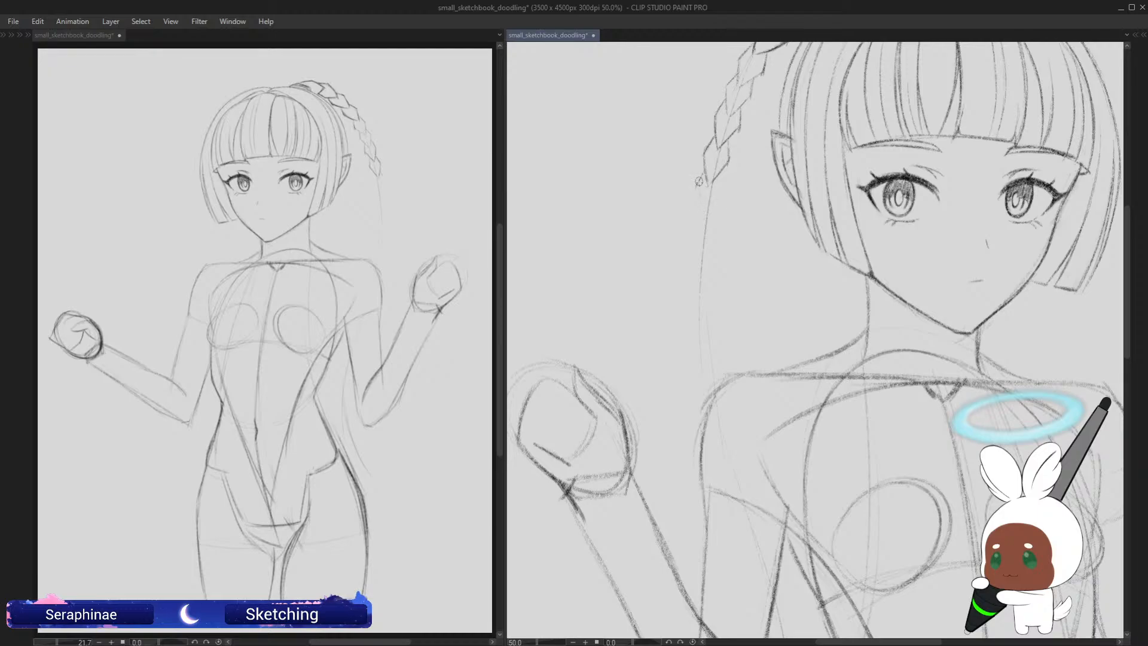
left_click_drag(697, 180, 706, 212)
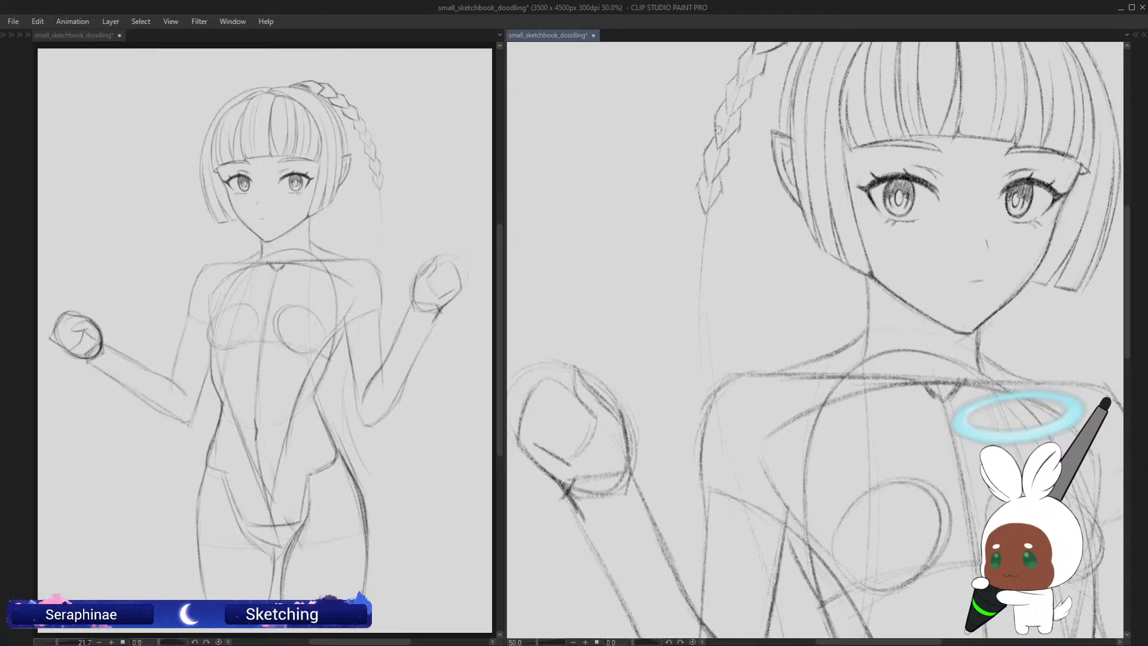
scroll(1110, 209, "down", 2)
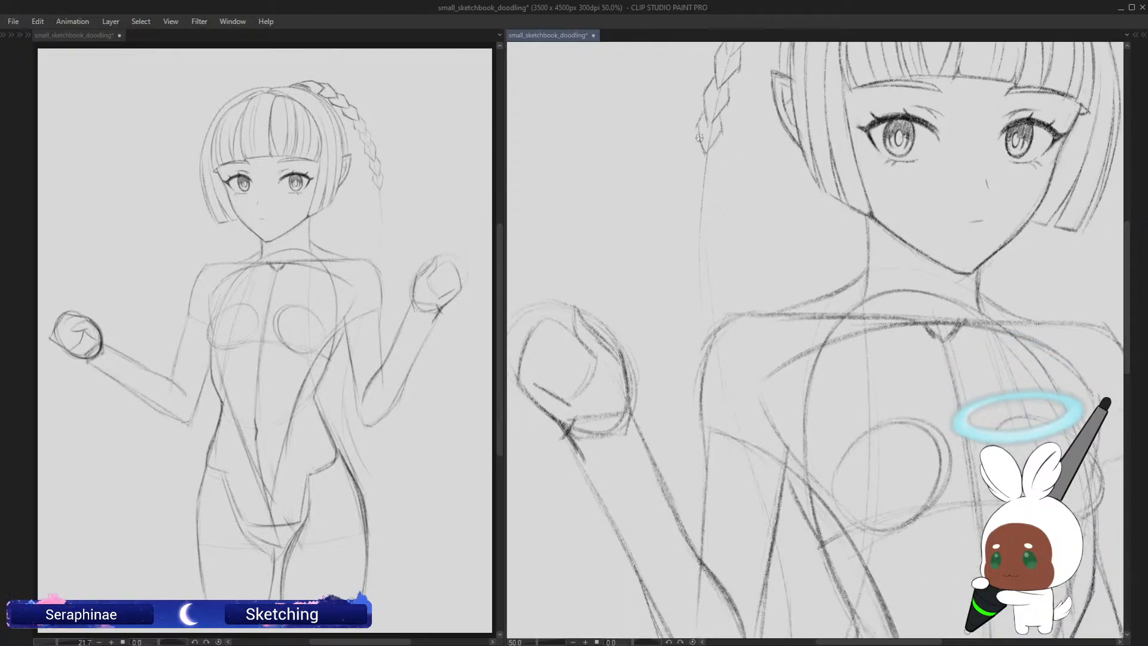
mouse_move(693, 154)
left_mouse_down()
mouse_move(703, 179)
mouse_move(716, 145)
mouse_move(719, 162)
mouse_move(703, 183)
mouse_move(697, 166)
mouse_move(696, 204)
mouse_move(714, 177)
mouse_move(689, 225)
left_mouse_up()
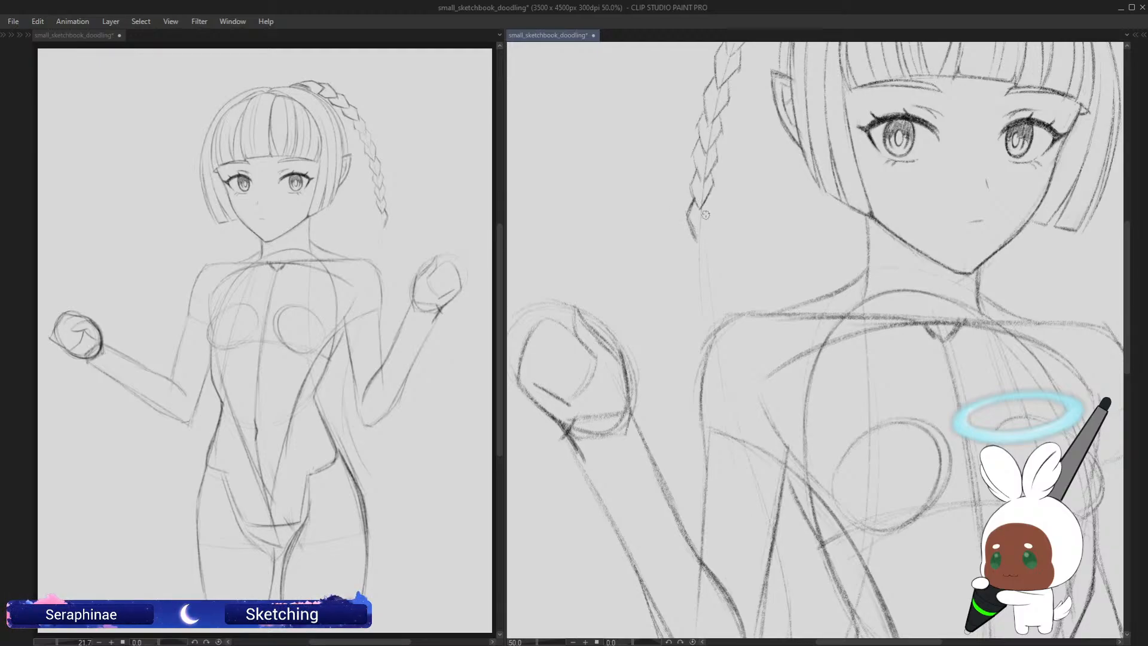
left_click_drag(708, 197, 698, 239)
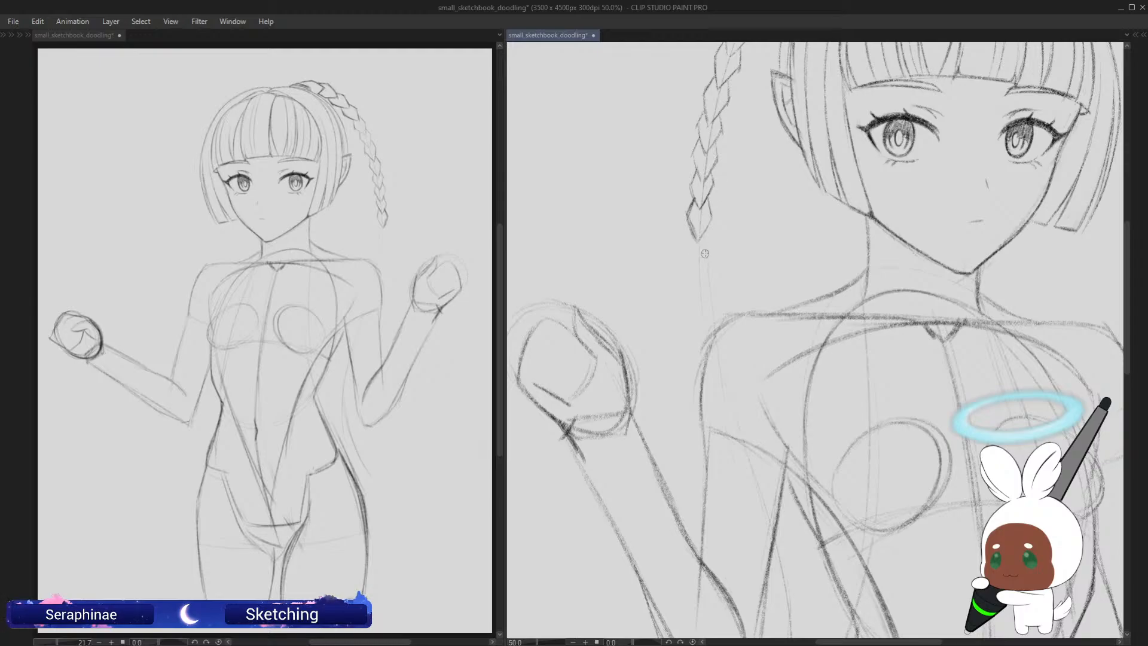
mouse_move(707, 241)
left_mouse_down()
mouse_move(704, 266)
mouse_move(688, 236)
mouse_move(698, 272)
mouse_move(689, 256)
mouse_move(699, 269)
mouse_move(704, 234)
mouse_move(703, 291)
mouse_move(690, 273)
mouse_move(700, 307)
mouse_move(690, 282)
mouse_move(706, 304)
mouse_move(707, 277)
mouse_move(711, 287)
mouse_move(691, 307)
mouse_move(704, 325)
mouse_move(708, 292)
mouse_move(713, 306)
mouse_move(709, 331)
mouse_move(711, 345)
left_mouse_up()
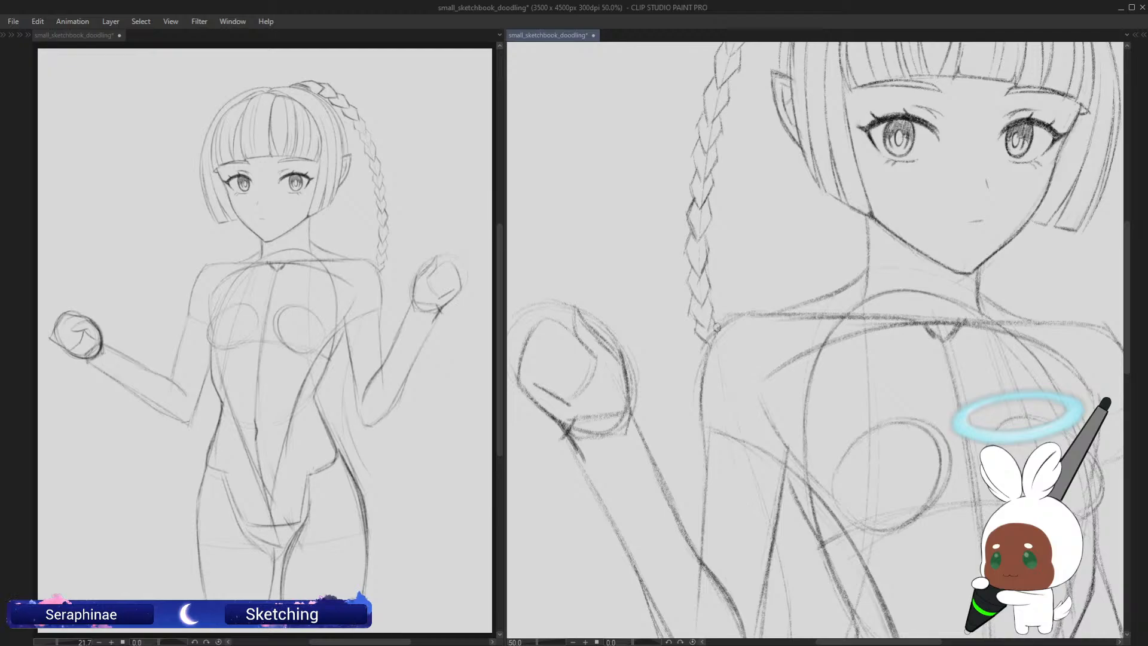
Step: In unmirrored view, sketch the braid's continuation between the arm and torso, from below the armpit down to the hip
left_click_drag(1134, 259, 1132, 330)
key("h")
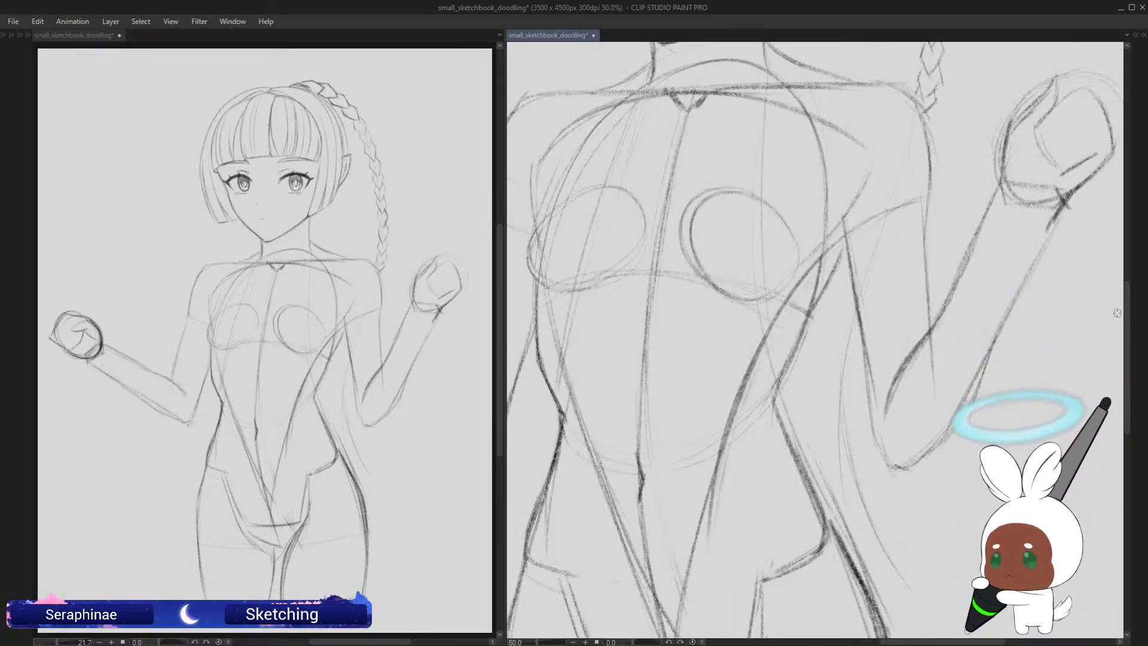
left_click_drag(1134, 277, 1133, 326)
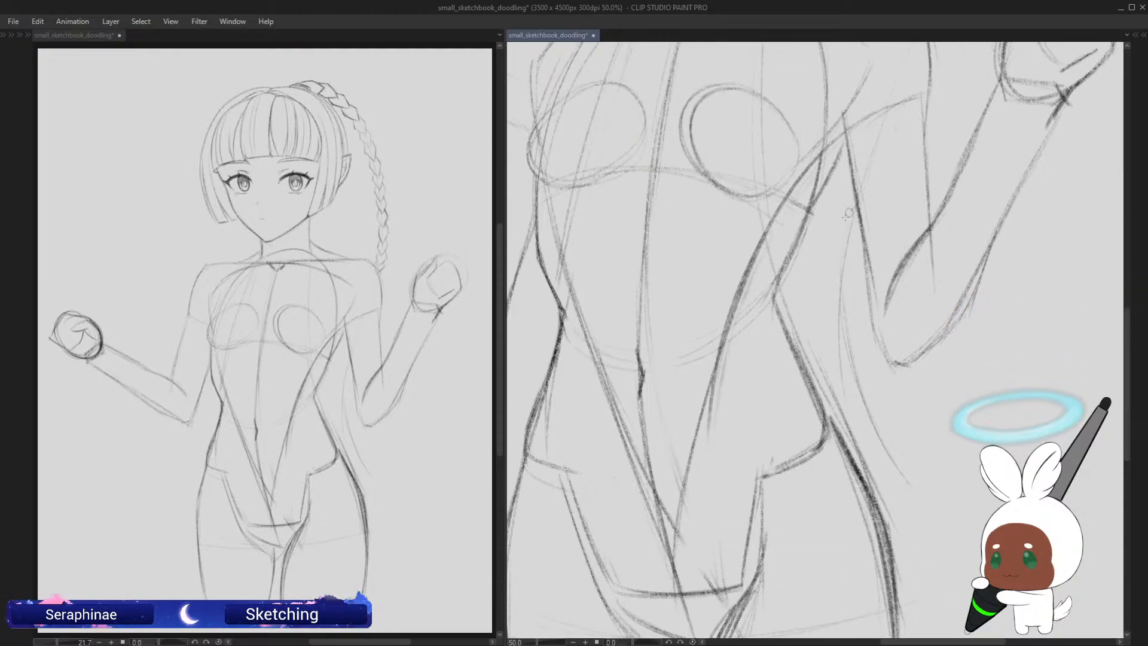
mouse_move(845, 217)
left_mouse_down()
mouse_move(844, 245)
mouse_move(845, 217)
mouse_move(845, 247)
mouse_move(842, 234)
mouse_move(836, 243)
mouse_move(839, 254)
mouse_move(855, 236)
mouse_move(855, 251)
mouse_move(831, 270)
mouse_move(840, 299)
left_mouse_up()
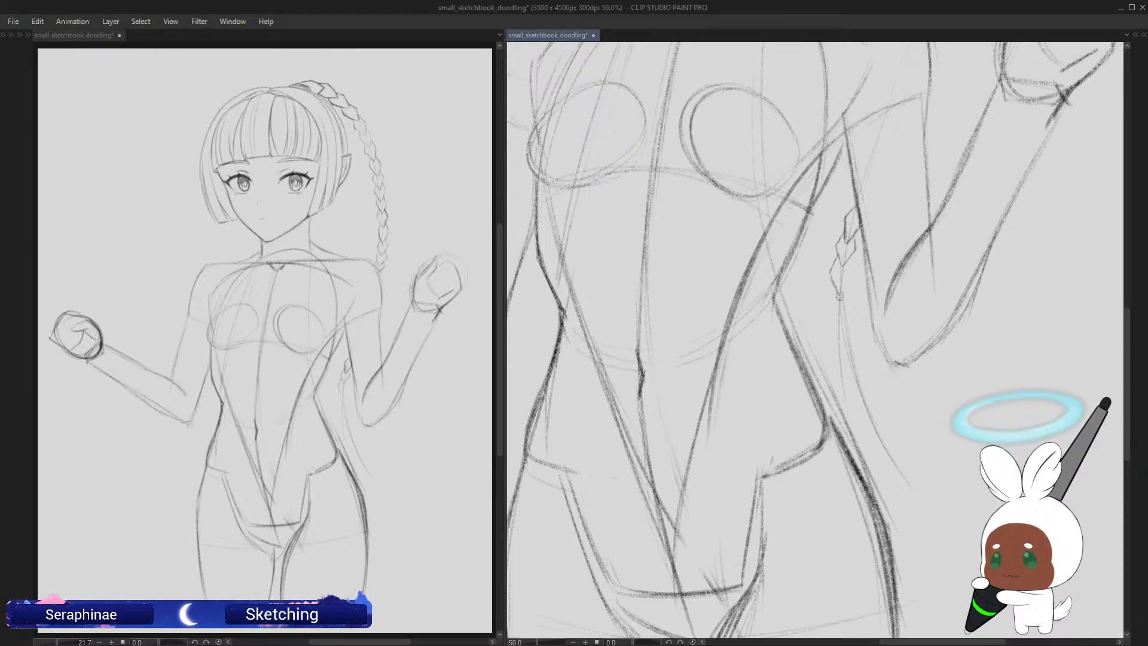
mouse_move(850, 261)
left_mouse_down()
mouse_move(839, 296)
mouse_move(832, 280)
mouse_move(840, 316)
mouse_move(849, 286)
mouse_move(852, 304)
mouse_move(841, 321)
mouse_move(831, 306)
mouse_move(829, 321)
mouse_move(852, 325)
mouse_move(846, 307)
mouse_move(854, 327)
mouse_move(841, 340)
mouse_move(836, 330)
mouse_move(835, 348)
mouse_move(846, 360)
mouse_move(850, 328)
mouse_move(852, 366)
mouse_move(838, 331)
mouse_move(864, 398)
mouse_move(852, 385)
mouse_move(850, 373)
mouse_move(865, 386)
mouse_move(863, 368)
mouse_move(869, 382)
mouse_move(851, 393)
mouse_move(868, 404)
mouse_move(871, 375)
mouse_move(876, 397)
mouse_move(863, 418)
mouse_move(878, 404)
mouse_move(874, 427)
left_mouse_up()
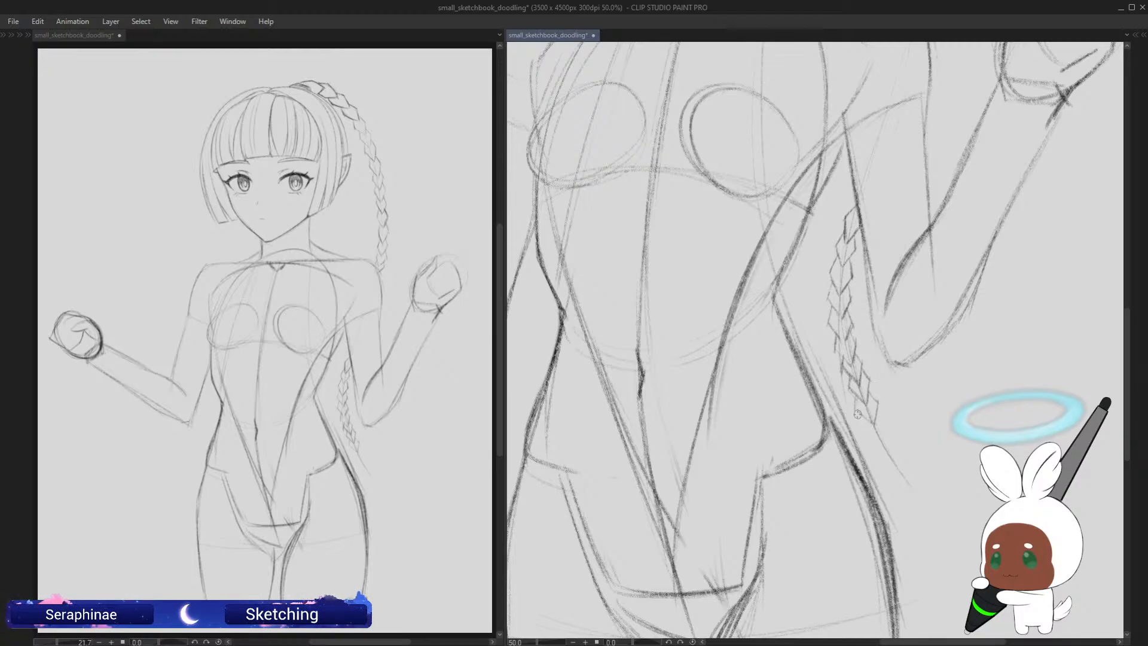
mouse_move(875, 409)
left_mouse_down()
mouse_move(869, 449)
mouse_move(890, 446)
mouse_move(888, 436)
mouse_move(893, 459)
left_mouse_up()
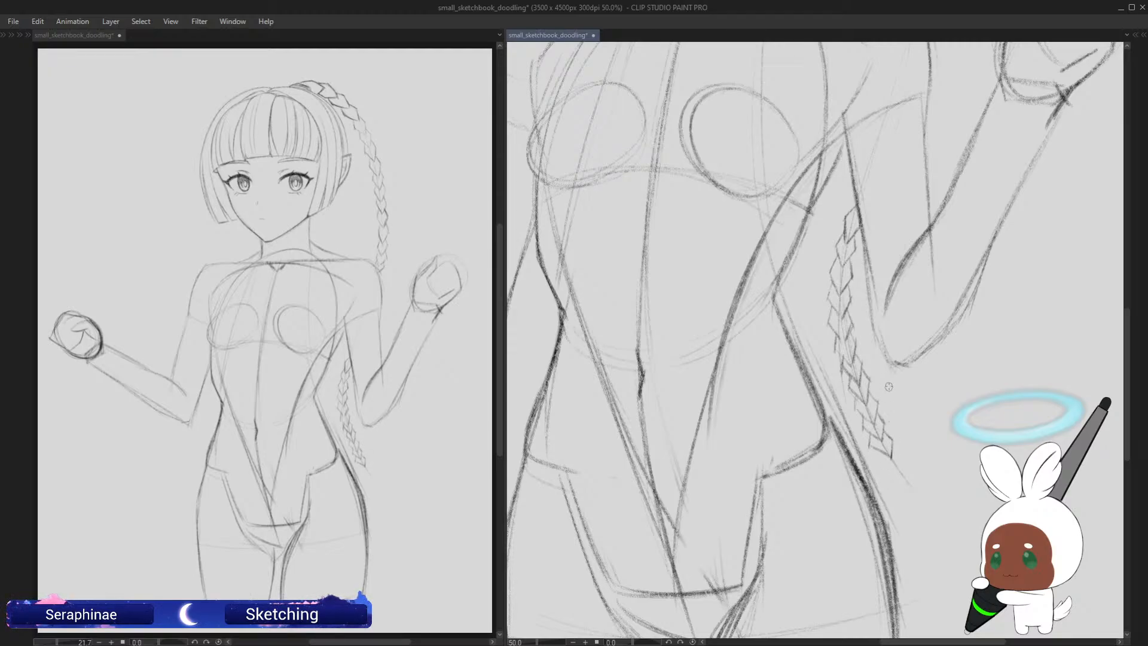
Step: In mirrored view, finish the braid's last segments beside the hip with a small tie and a loose curved tuft of hair
left_click_drag(1129, 329, 1127, 372)
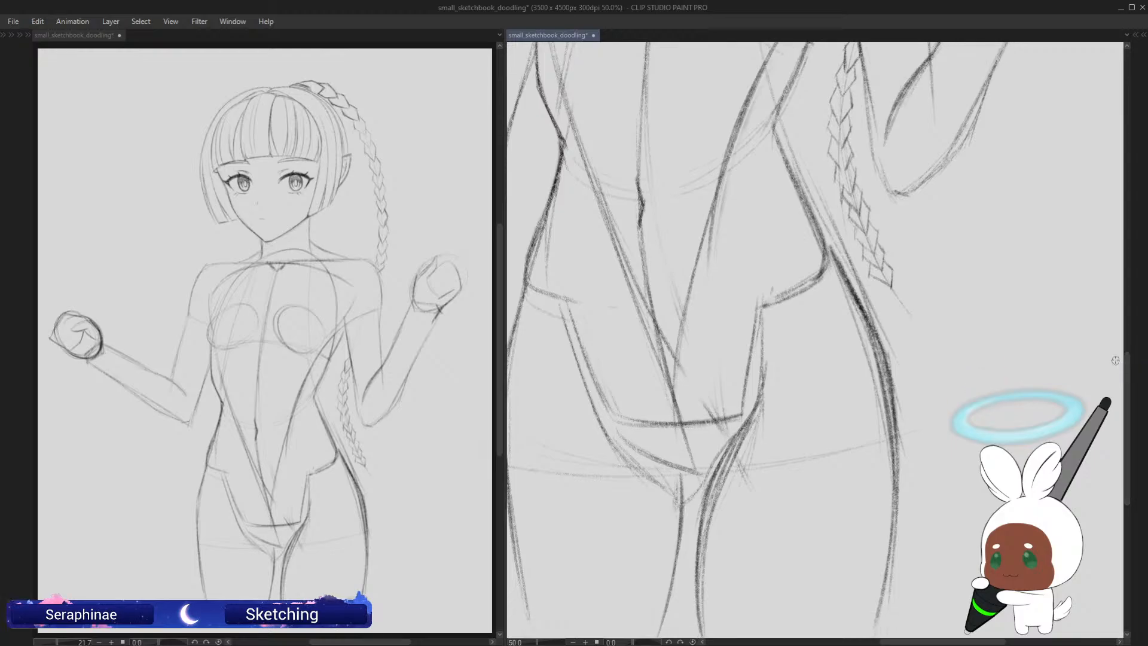
key("h")
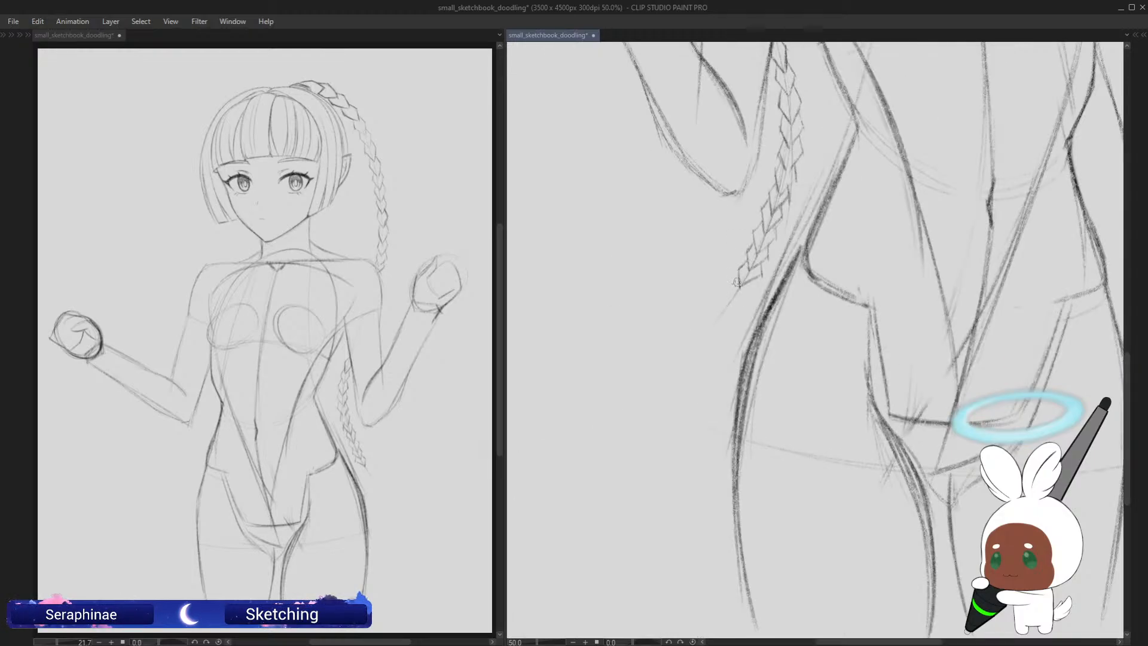
mouse_move(738, 285)
left_mouse_down()
mouse_move(717, 308)
mouse_move(736, 303)
mouse_move(713, 324)
left_mouse_up()
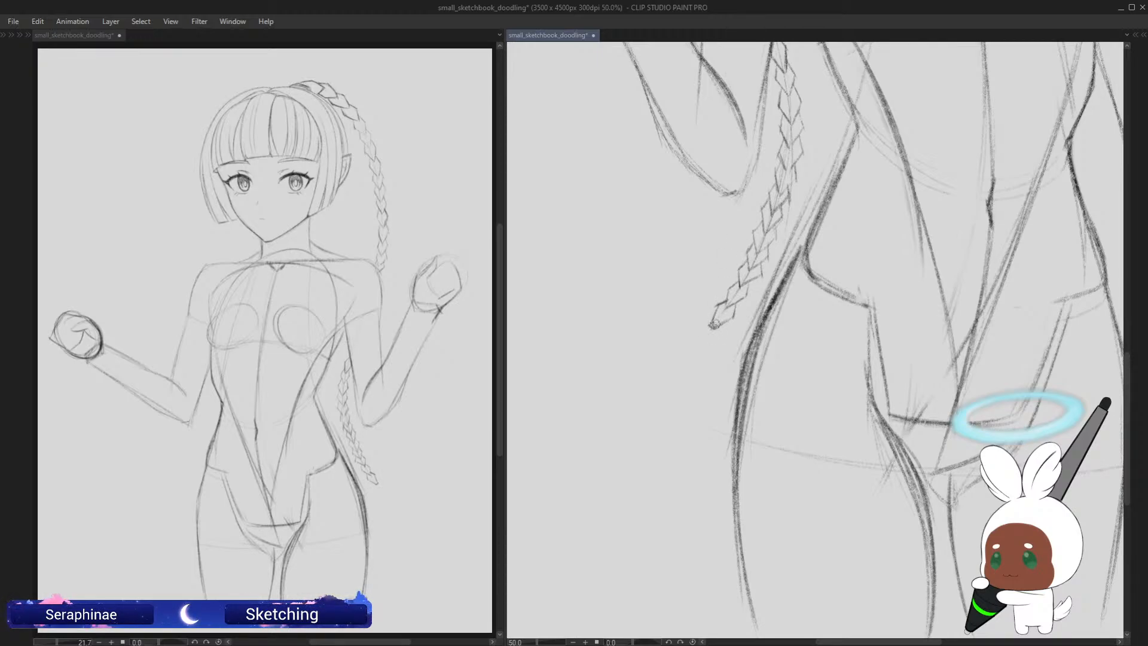
left_click_drag(720, 324, 708, 329)
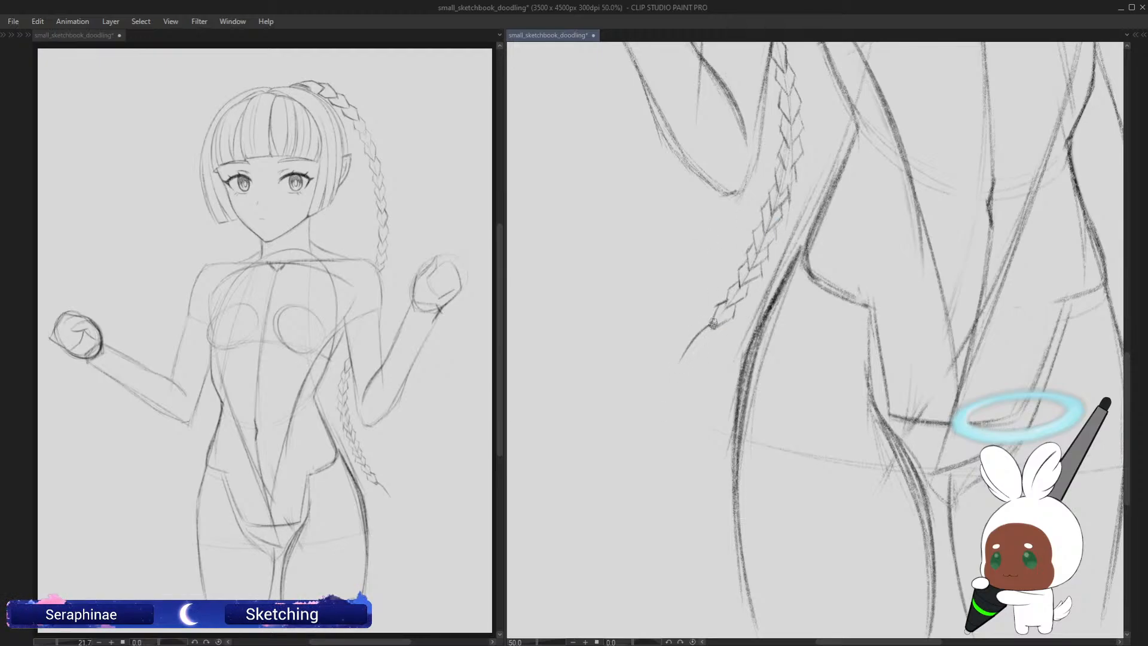
left_click_drag(700, 329, 662, 396)
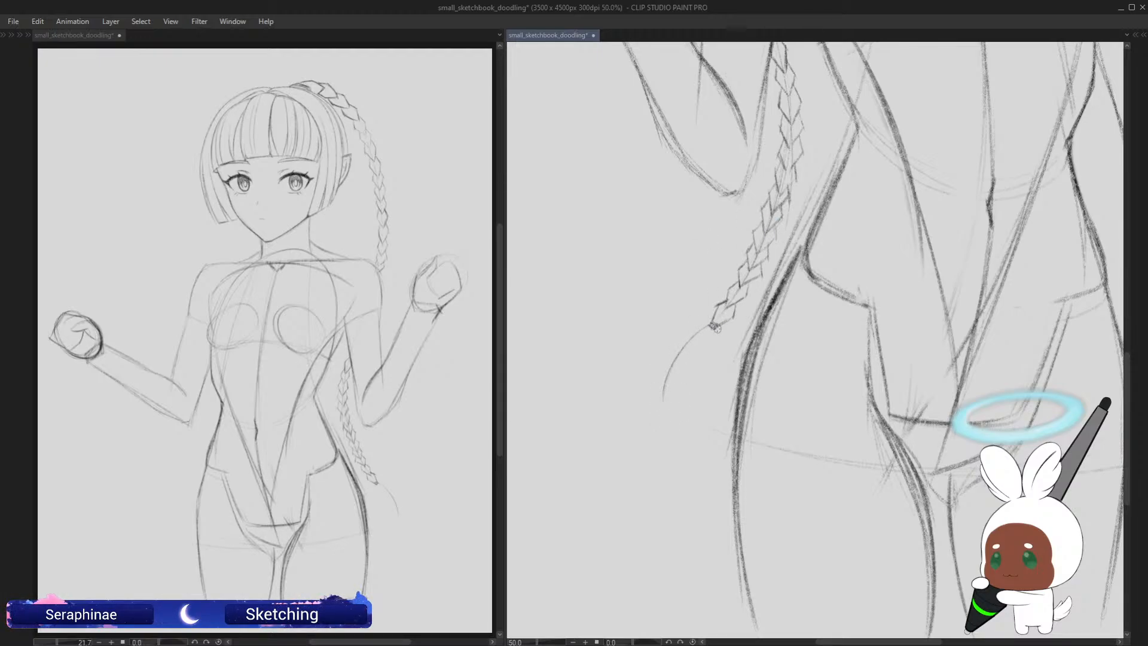
mouse_move(712, 329)
left_mouse_down()
mouse_move(687, 420)
mouse_move(700, 388)
mouse_move(701, 418)
left_mouse_up()
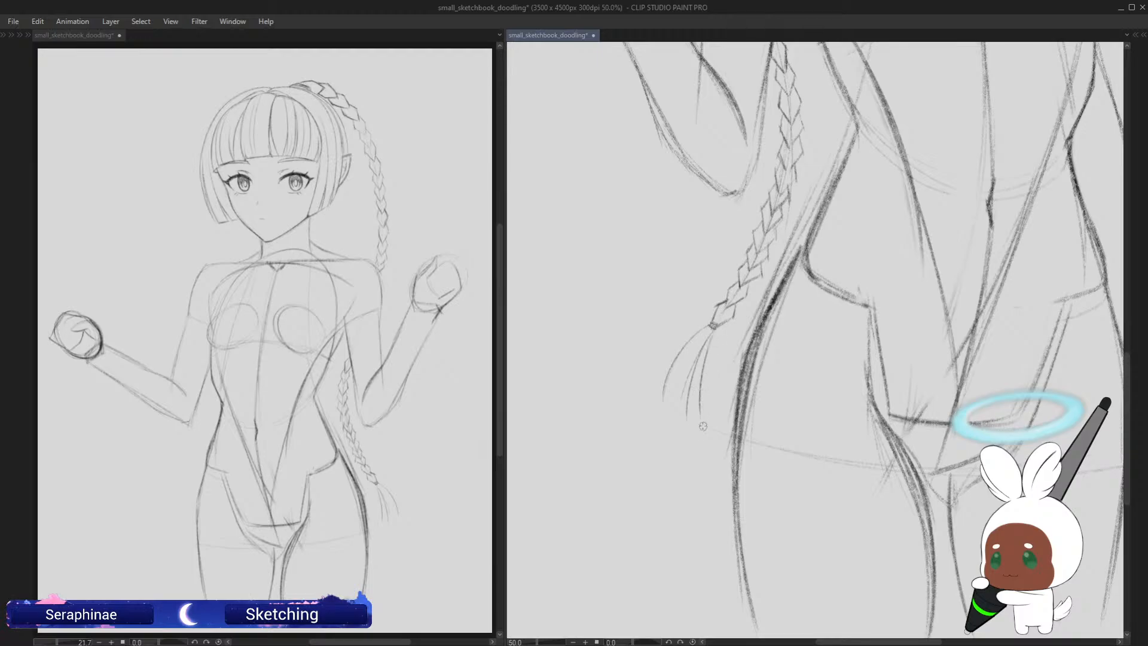
mouse_move(664, 377)
left_mouse_down()
mouse_move(680, 434)
mouse_move(683, 394)
mouse_move(690, 432)
left_mouse_up()
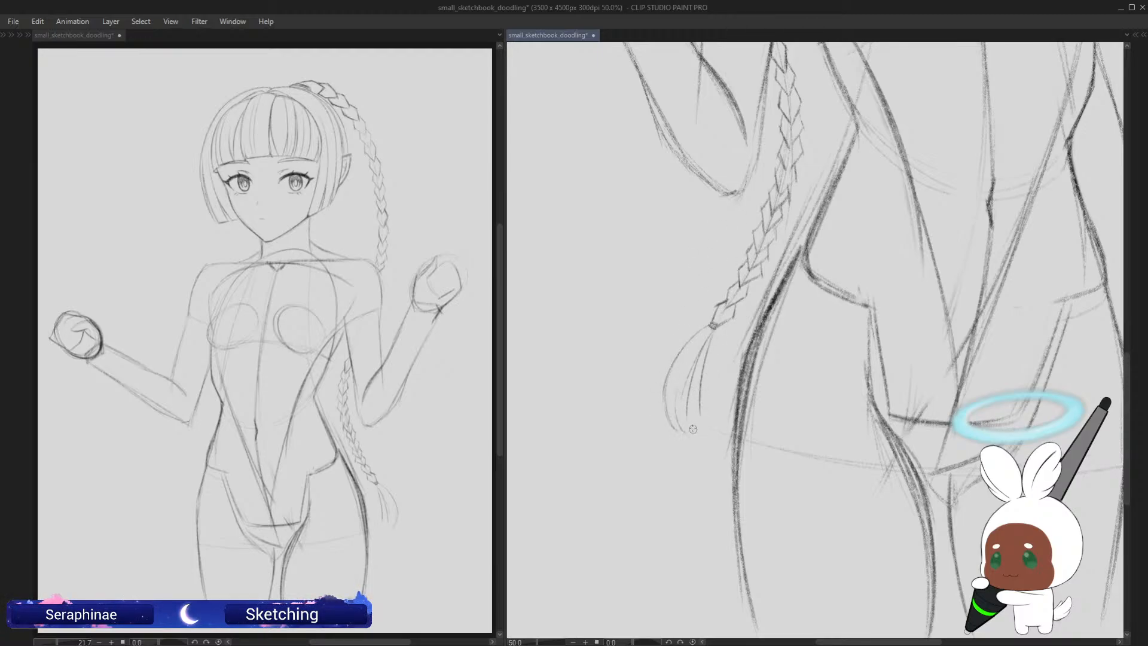
left_click_drag(697, 389, 704, 443)
Step: Return to unmirrored view and darken both sides of the neck and the curves running into the shoulders
left_click_drag(1122, 361, 1134, 237)
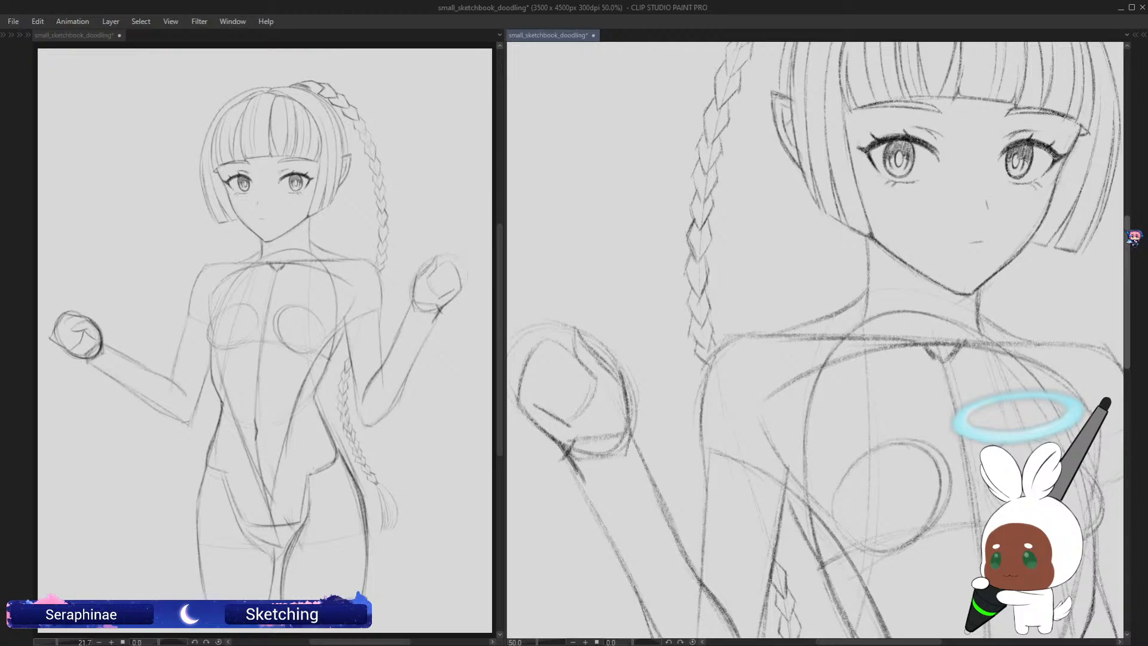
key("h")
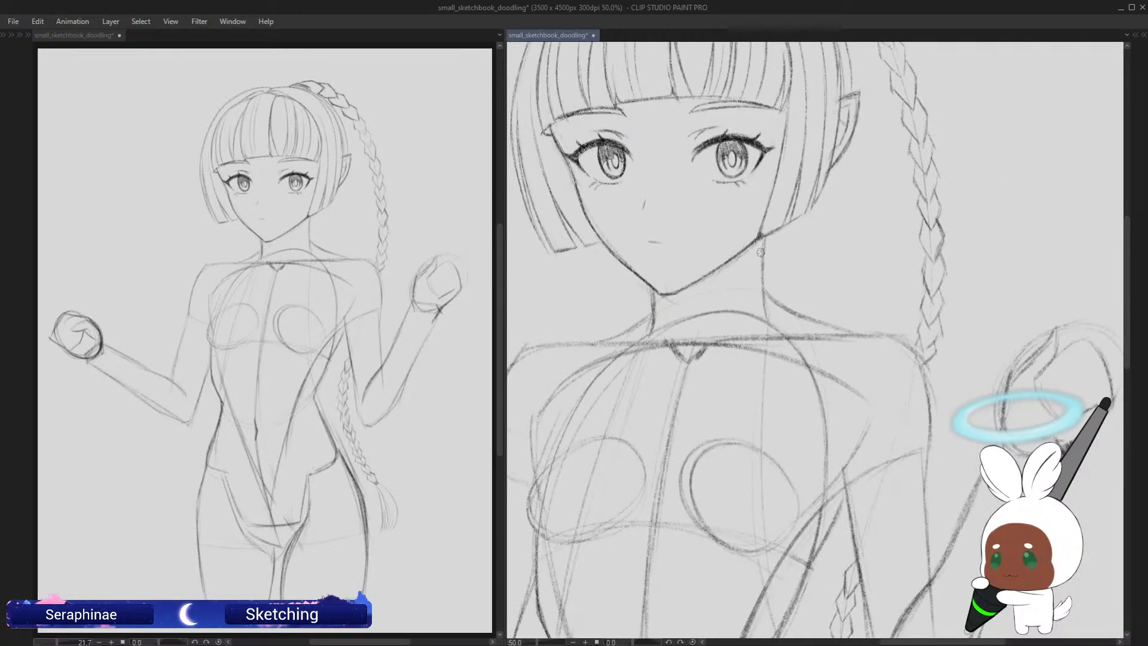
left_click_drag(765, 235, 764, 311)
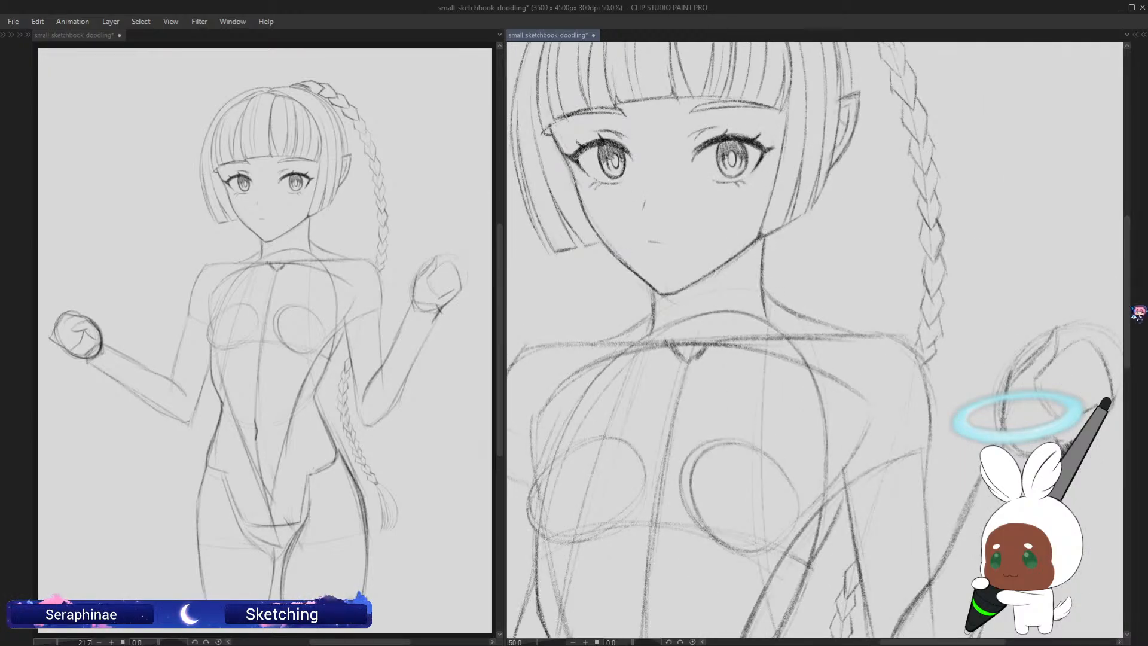
left_click_drag(1129, 307, 1129, 354)
left_click_drag(951, 643, 920, 643)
mouse_move(727, 164)
left_mouse_down()
mouse_move(758, 141)
mouse_move(705, 168)
left_mouse_up()
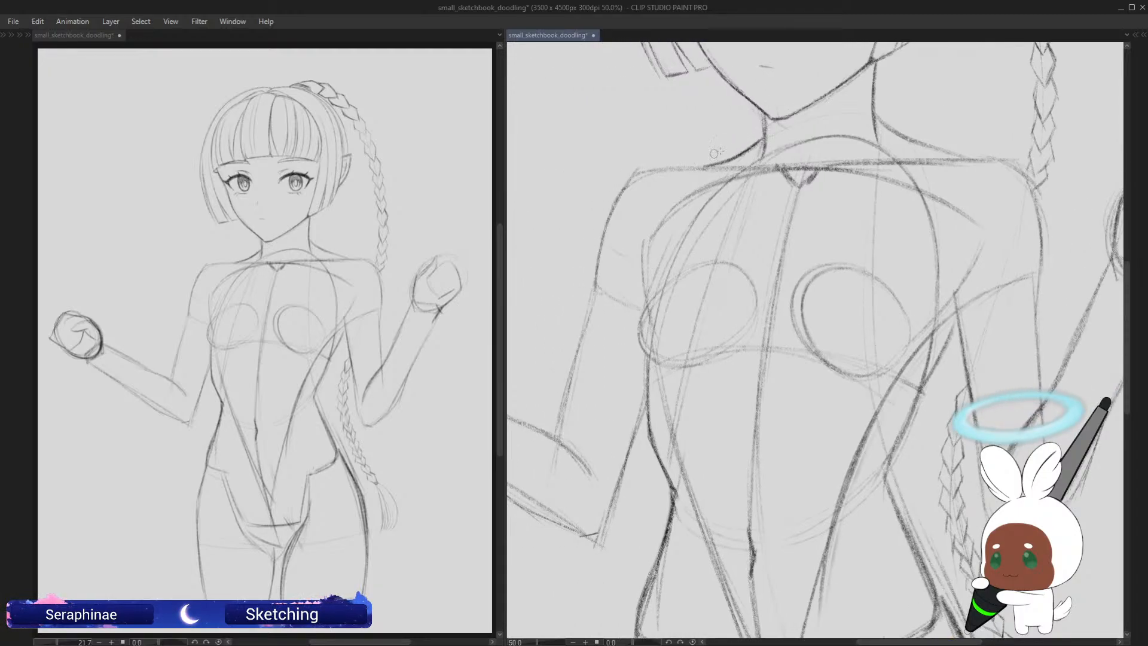
mouse_move(874, 115)
left_mouse_down()
mouse_move(904, 139)
mouse_move(962, 155)
left_mouse_up()
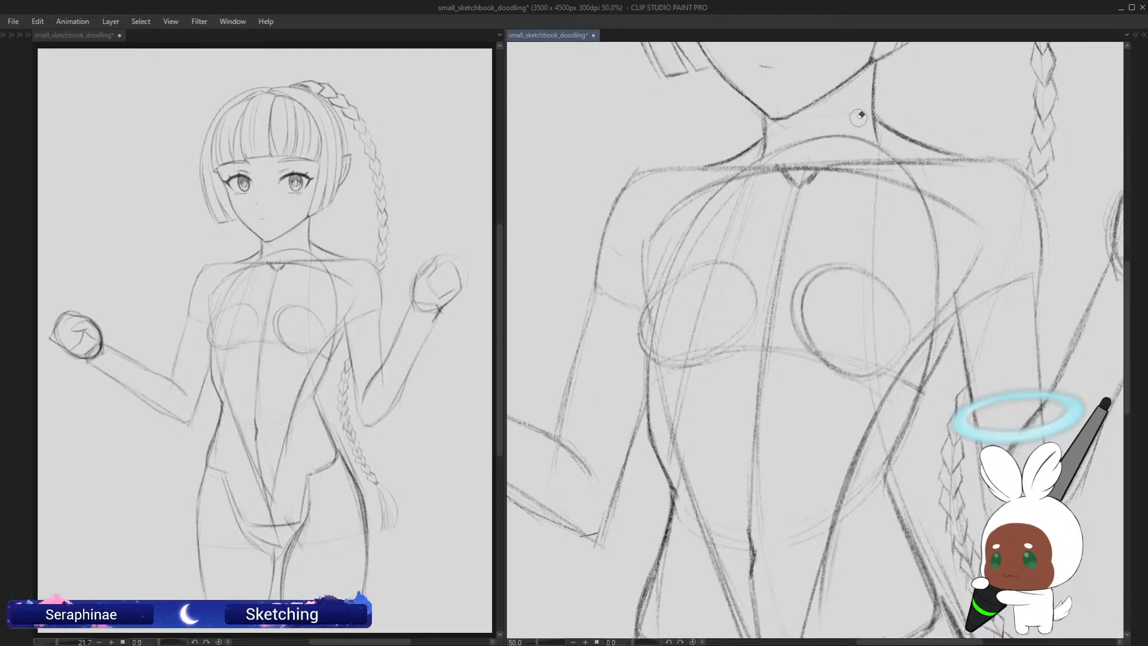
Step: Erase the ribcage construction curve above the collar line and darken the outlines of both shoulders and upper arms
mouse_move(815, 133)
left_mouse_down()
mouse_move(774, 155)
mouse_move(821, 139)
mouse_move(888, 151)
left_mouse_up()
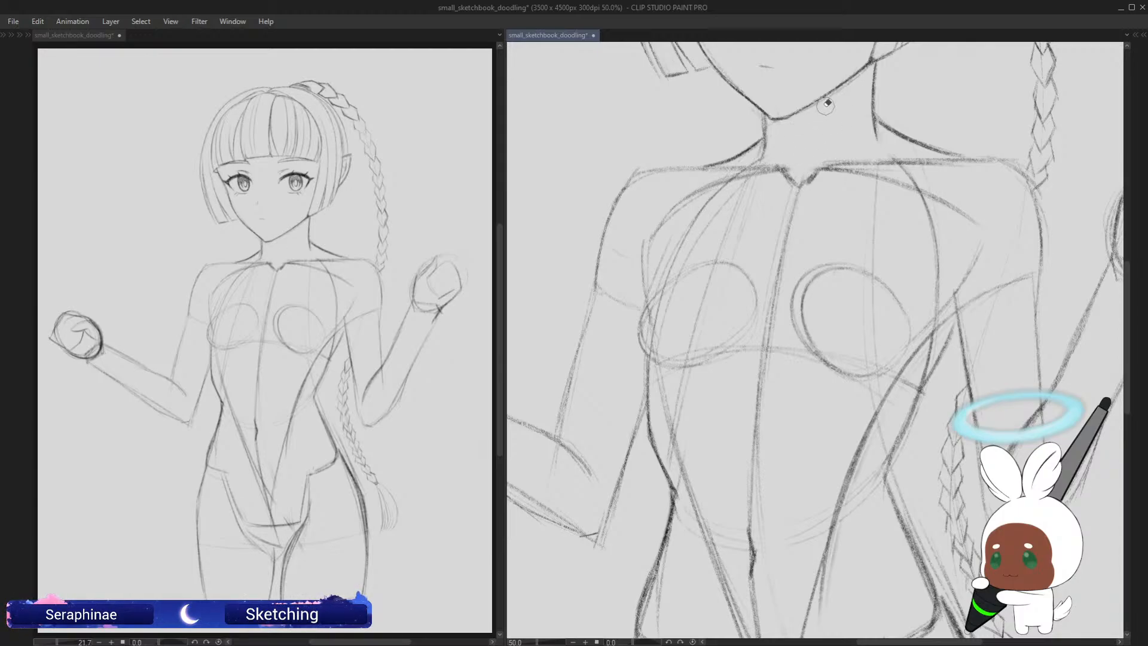
left_click_drag(909, 174, 974, 174)
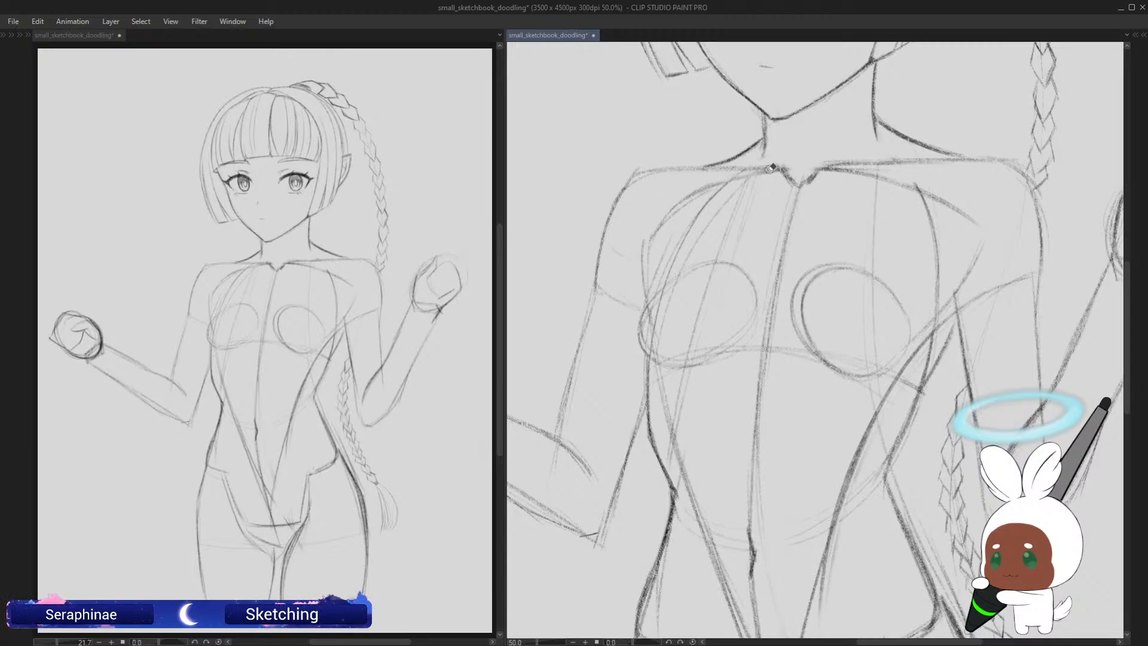
scroll(1127, 277, "up", 2)
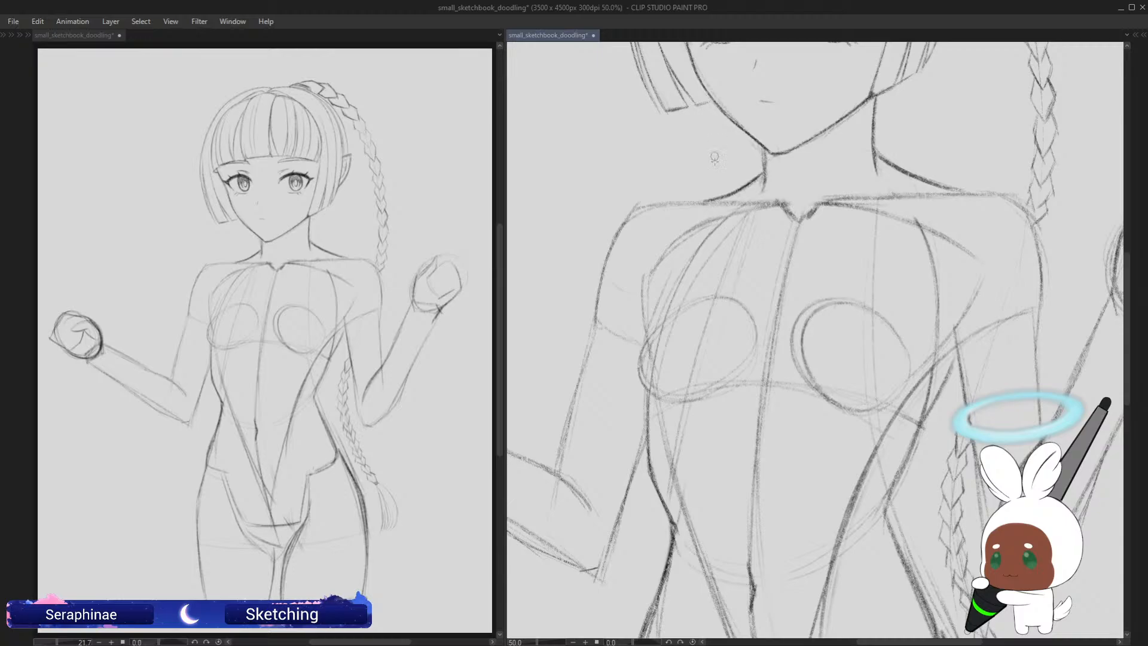
mouse_move(712, 201)
left_mouse_down()
mouse_move(649, 206)
mouse_move(604, 253)
left_mouse_up()
mouse_move(950, 189)
left_mouse_down()
mouse_move(1035, 207)
mouse_move(999, 193)
mouse_move(1032, 223)
mouse_move(1036, 270)
mouse_move(1033, 225)
mouse_move(1036, 329)
left_mouse_up()
left_click_drag(1042, 257, 1034, 323)
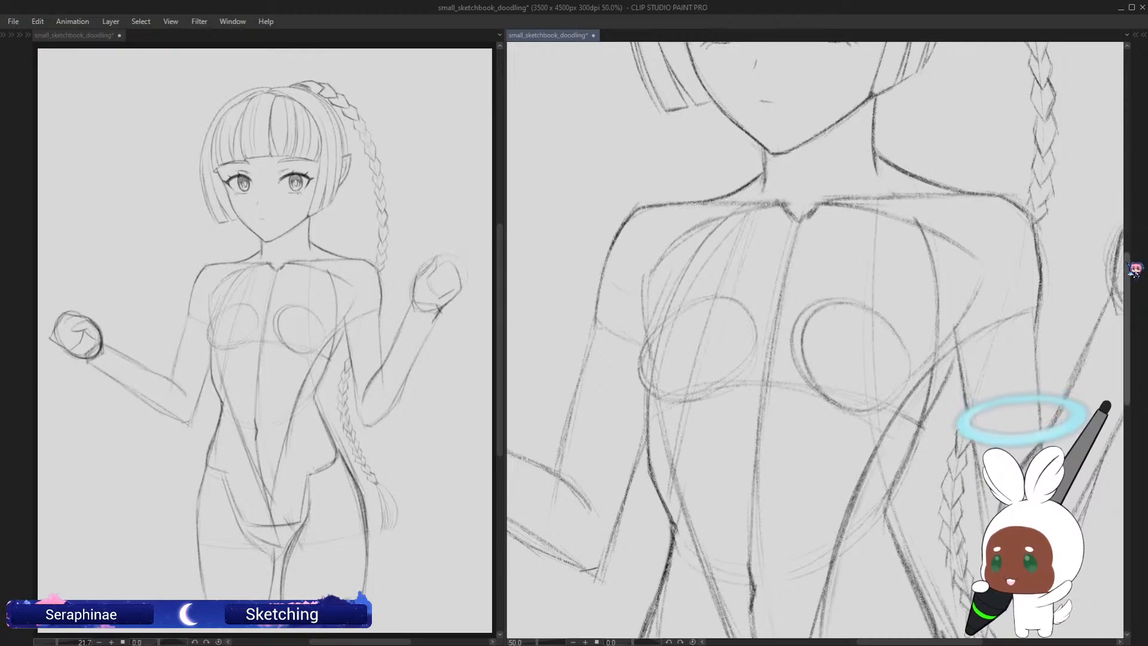
Step: Sketch a curved short-sleeve hem across each upper arm, extending slightly past the arm outline
mouse_move(1128, 264)
left_mouse_down()
mouse_move(1128, 302)
mouse_move(1113, 280)
left_mouse_up()
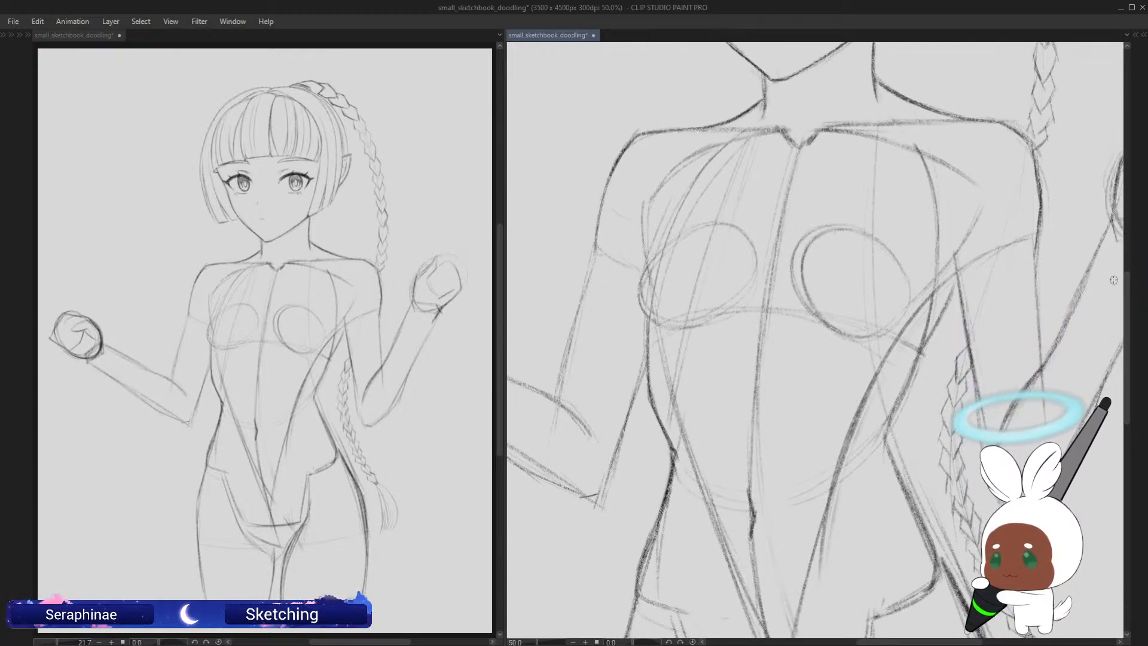
left_click_drag(964, 634, 947, 635)
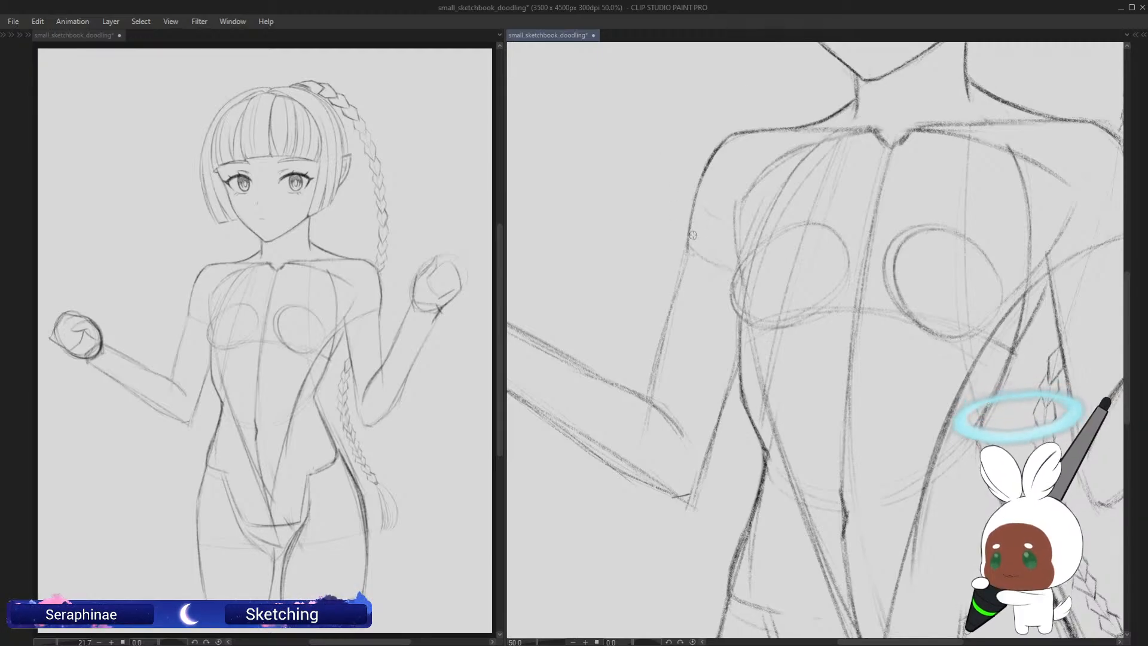
mouse_move(689, 236)
left_mouse_down()
mouse_move(680, 225)
mouse_move(737, 265)
mouse_move(642, 265)
left_mouse_up()
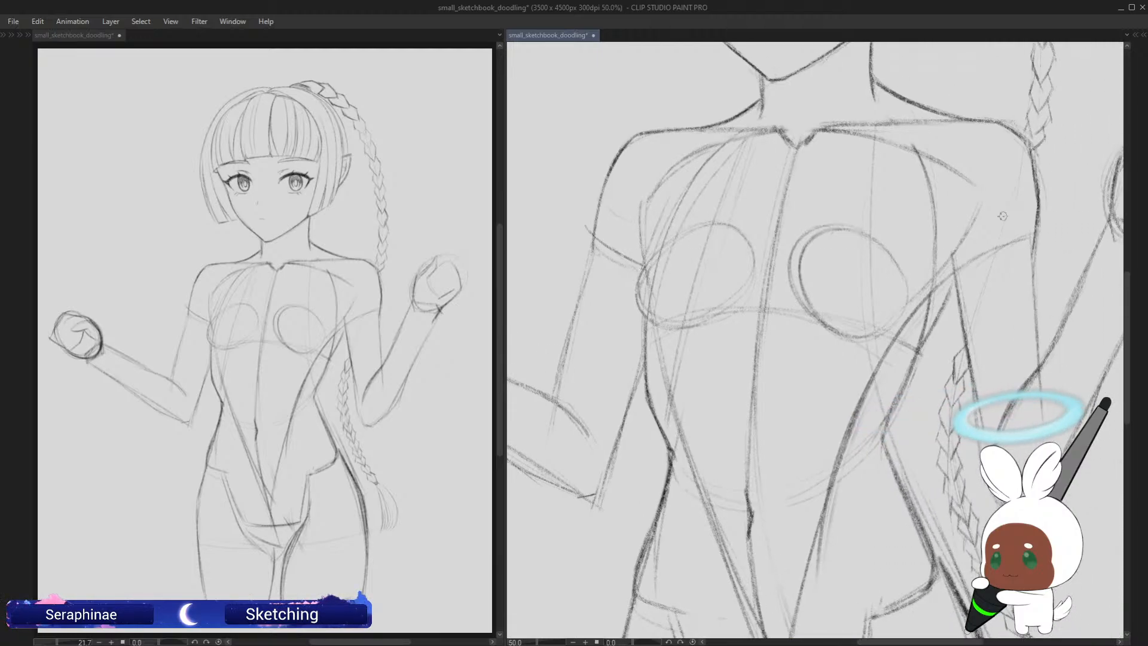
mouse_move(957, 254)
left_mouse_down()
mouse_move(1047, 223)
mouse_move(951, 263)
mouse_move(1047, 214)
left_mouse_up()
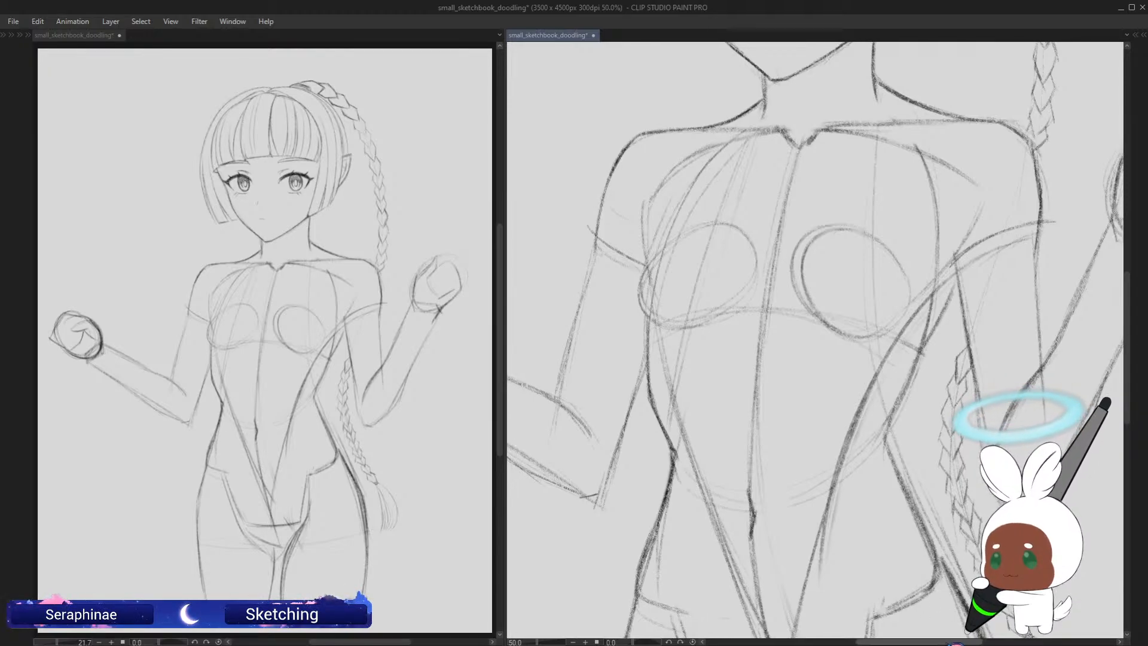
Step: Darken the sleeve hem on the braid-side arm, close its outer edge and redraw the outer arm line below it
scroll(815, 341, "right", 4)
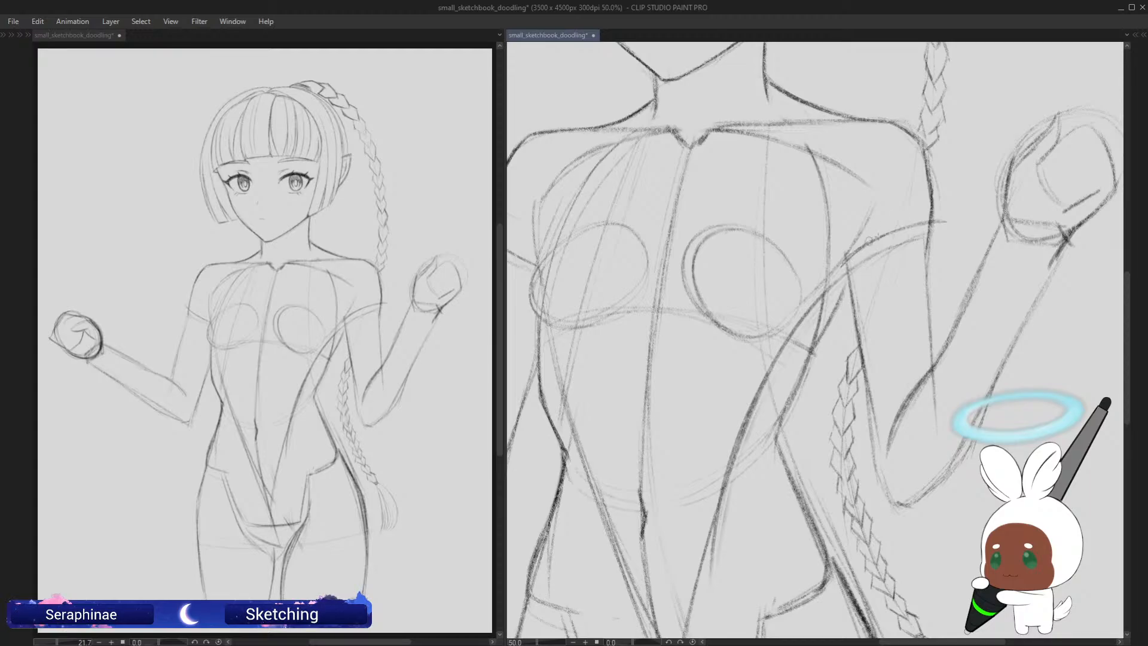
mouse_move(869, 240)
left_mouse_down()
mouse_move(956, 220)
mouse_move(943, 213)
mouse_move(961, 222)
mouse_move(954, 292)
left_mouse_up()
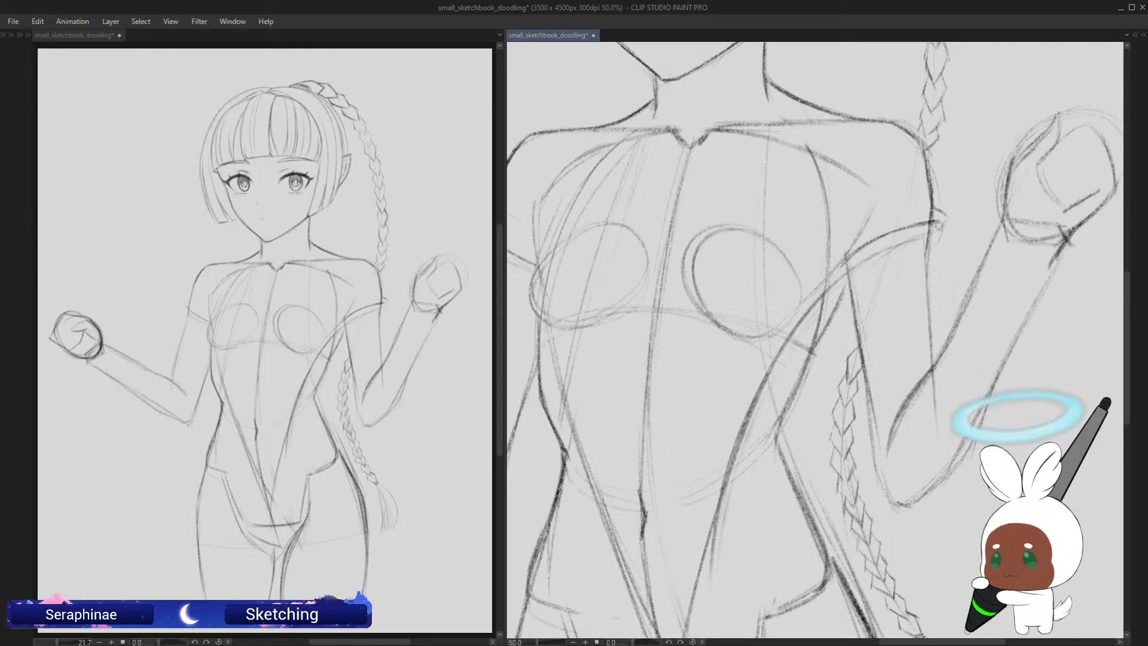
left_click_drag(943, 219, 942, 305)
left_click_drag(936, 265, 942, 318)
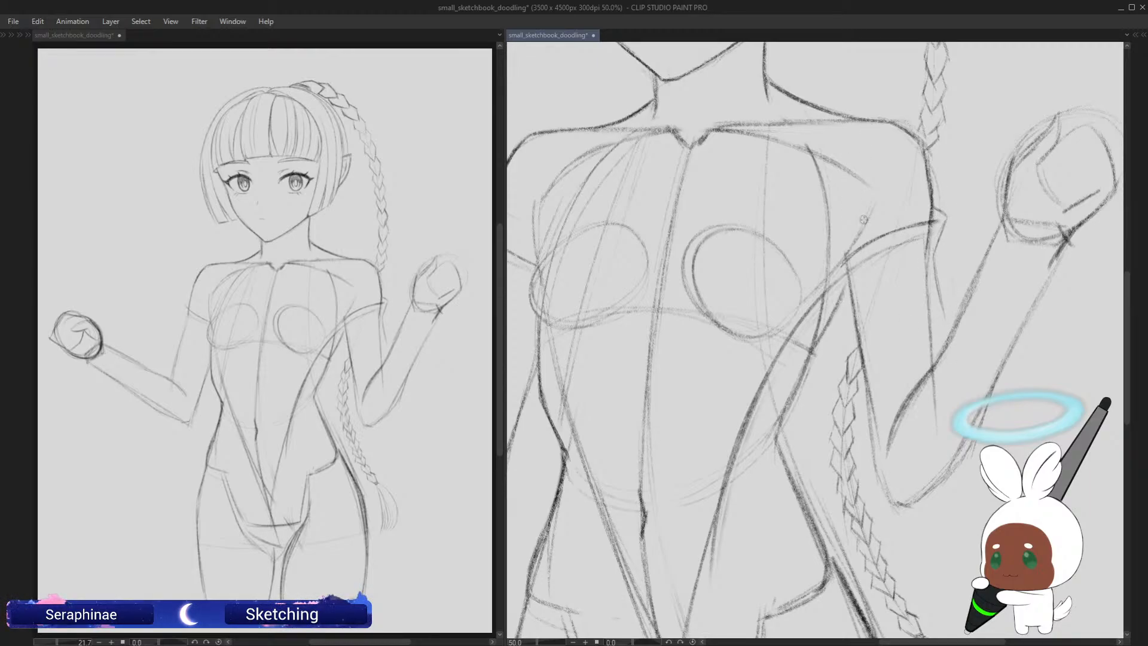
scroll(1119, 262, "down", 3)
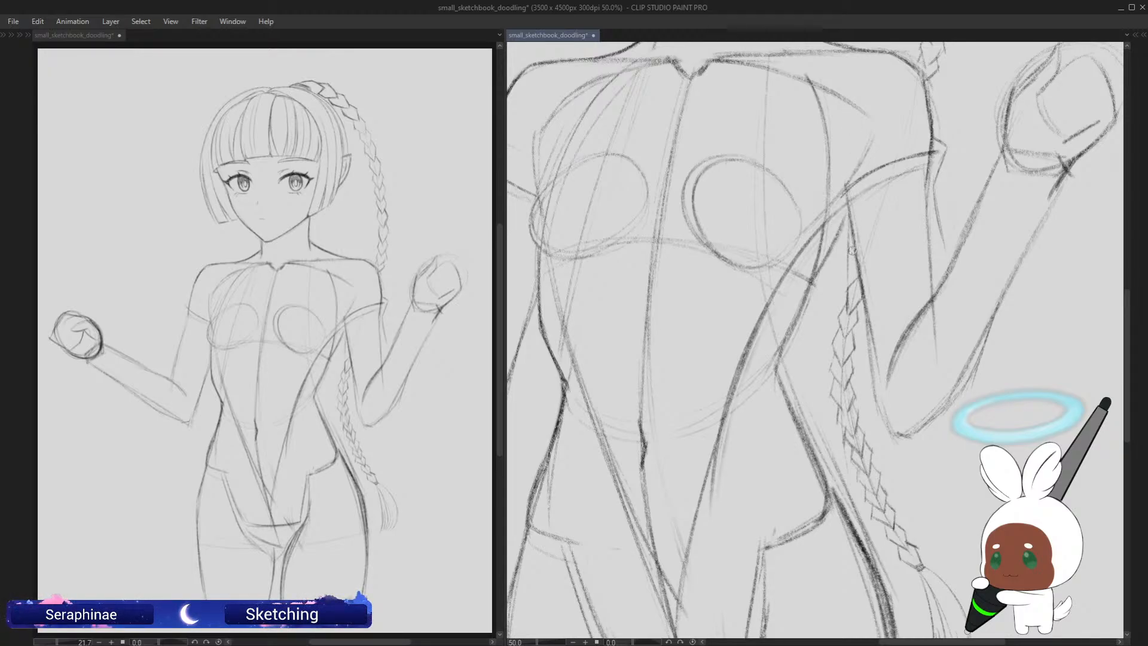
Step: Rework the start of the lower braid beside the braid-side arm, erasing its outer strands where the sleeve covers it
left_click_drag(857, 290, 852, 323)
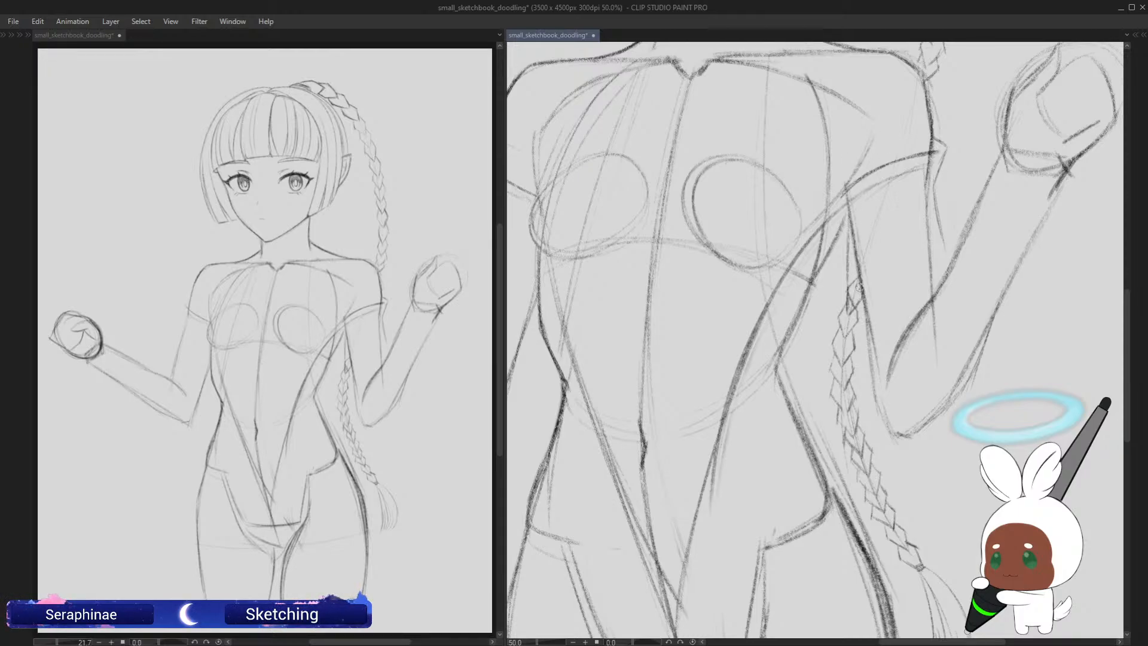
left_click_drag(860, 287, 842, 366)
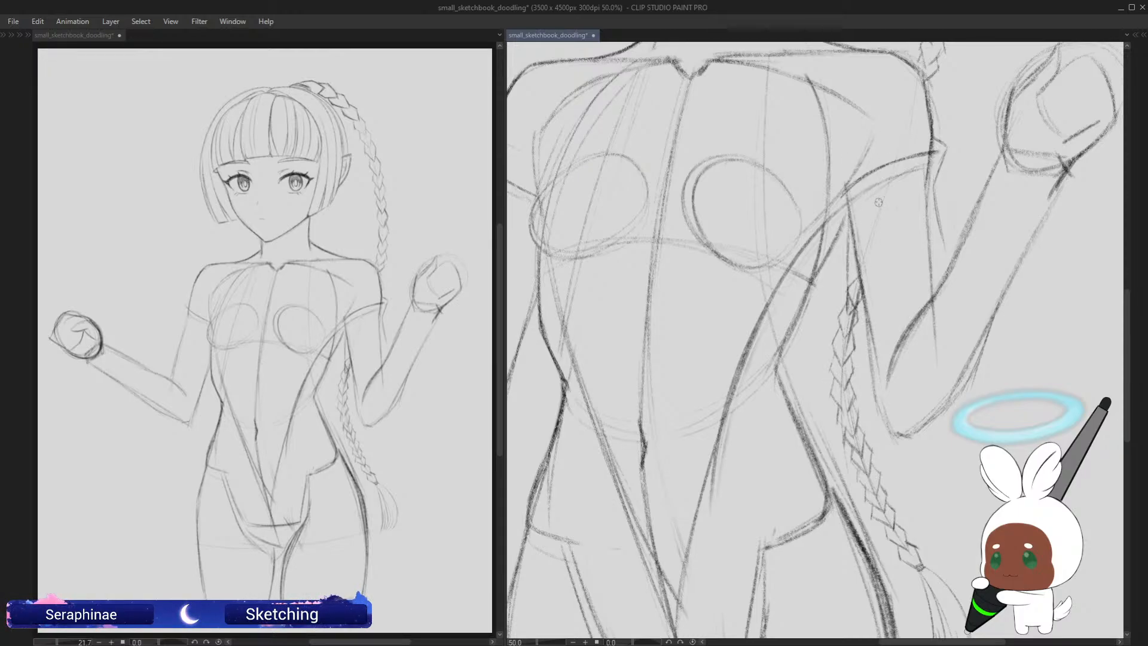
key("e")
left_click_drag(858, 280, 856, 342)
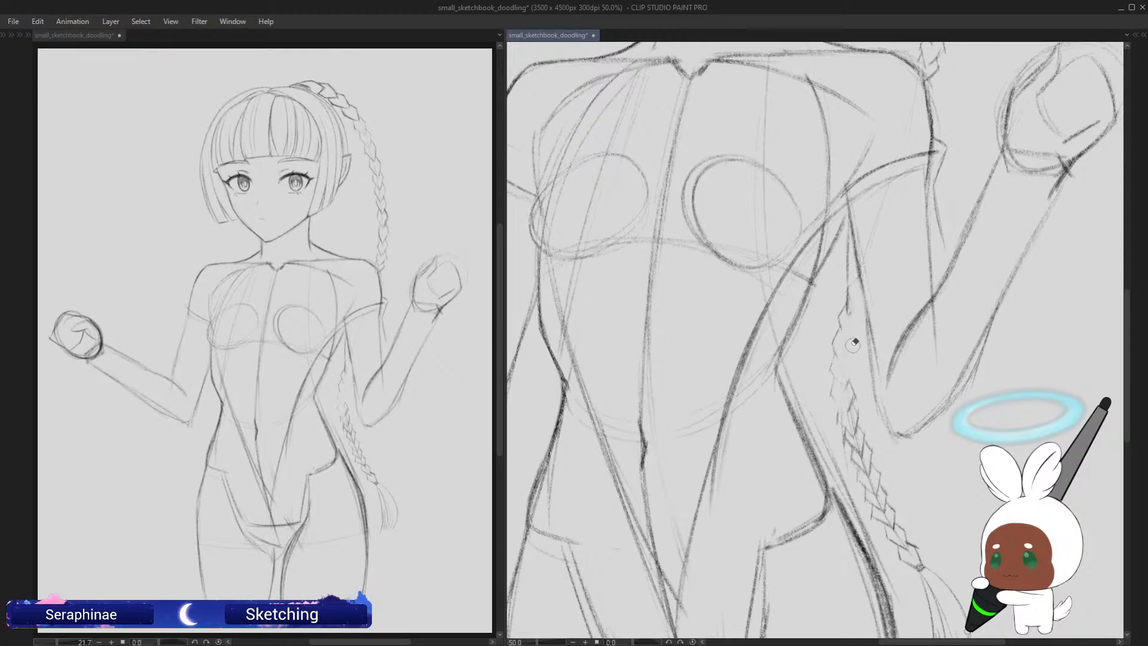
key("ctrl+z")
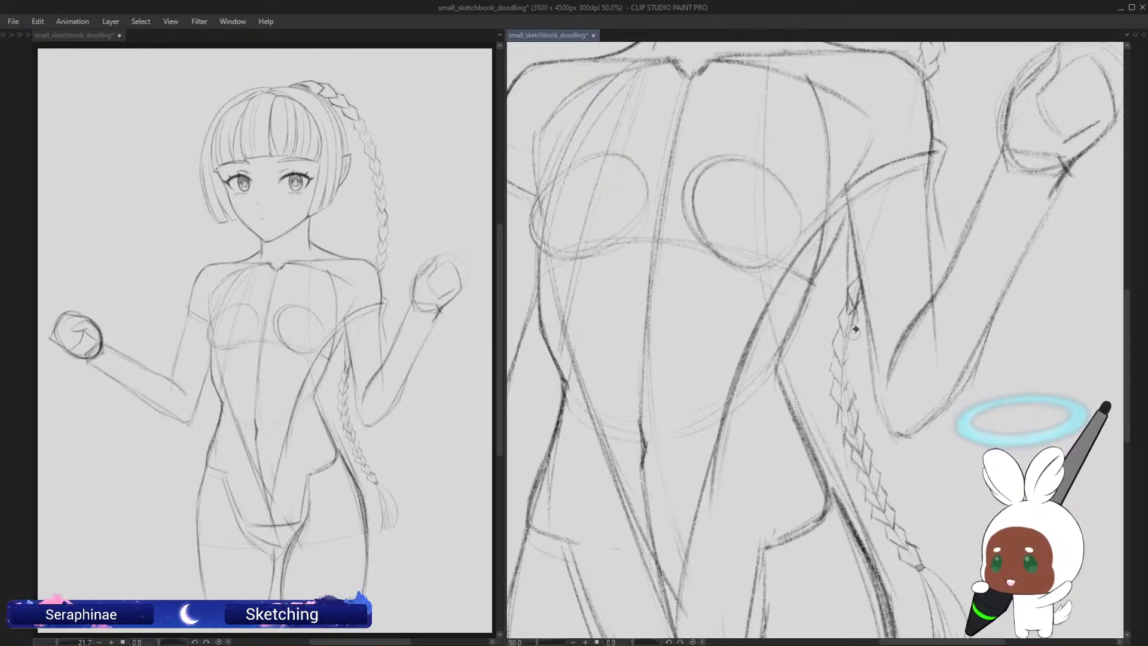
left_click_drag(854, 278, 856, 329)
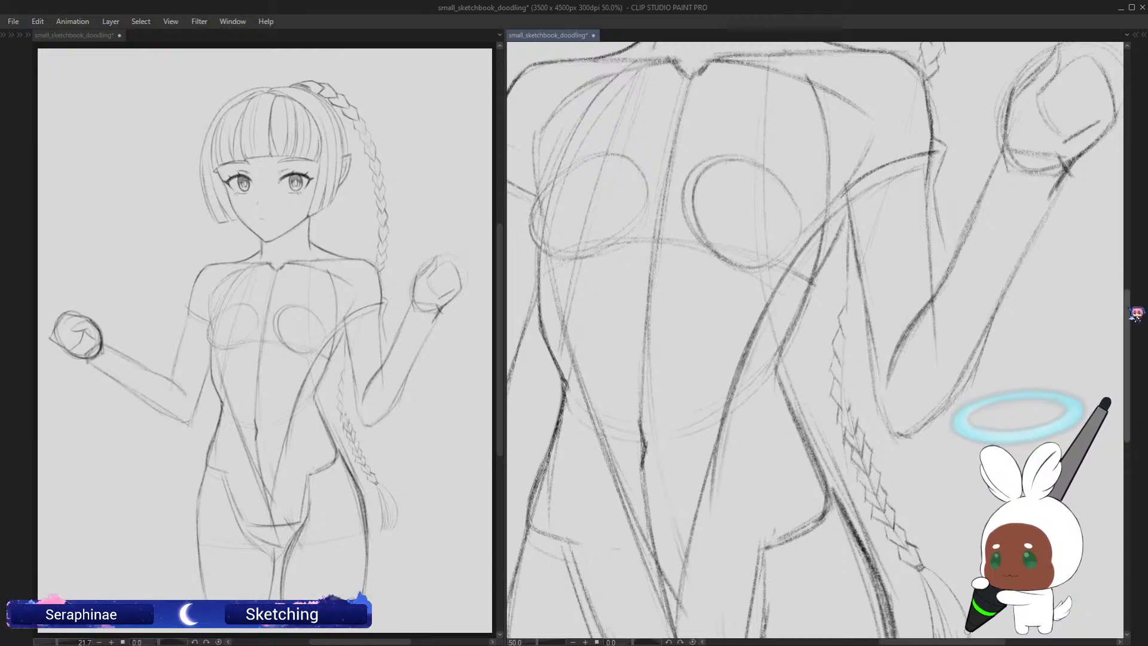
Step: Sketch the outline of a loose, puffy sleeve from the braid-side armpit, around below the elbow and up to the wrist
left_click_drag(1128, 306, 1128, 312)
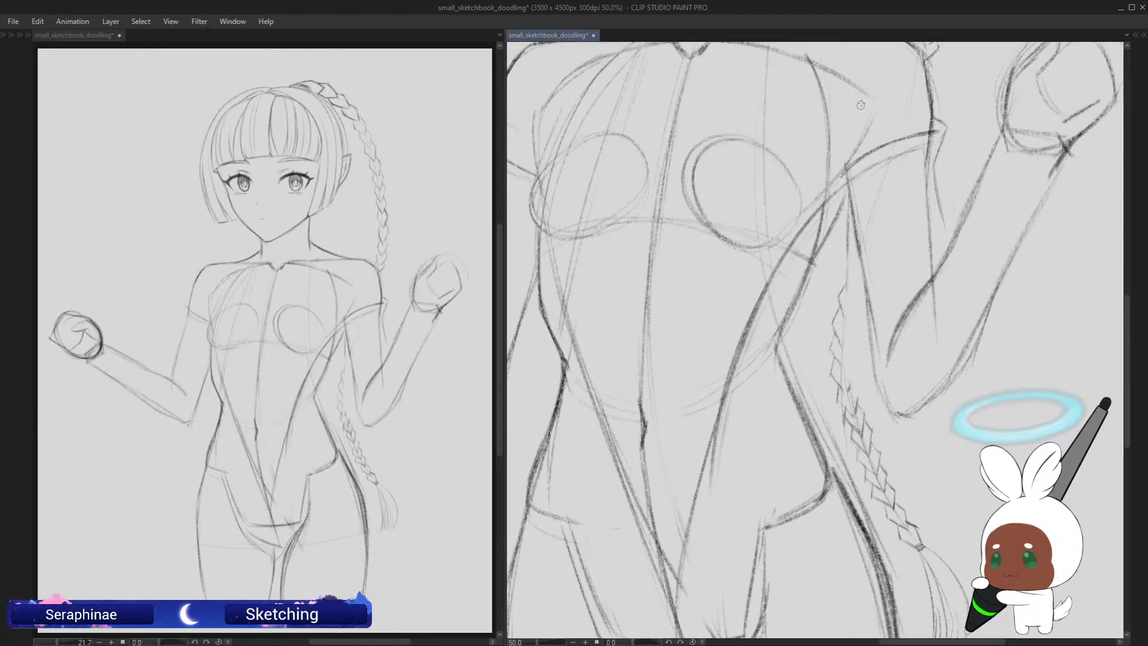
left_click_drag(850, 175, 849, 248)
left_click_drag(845, 201, 846, 315)
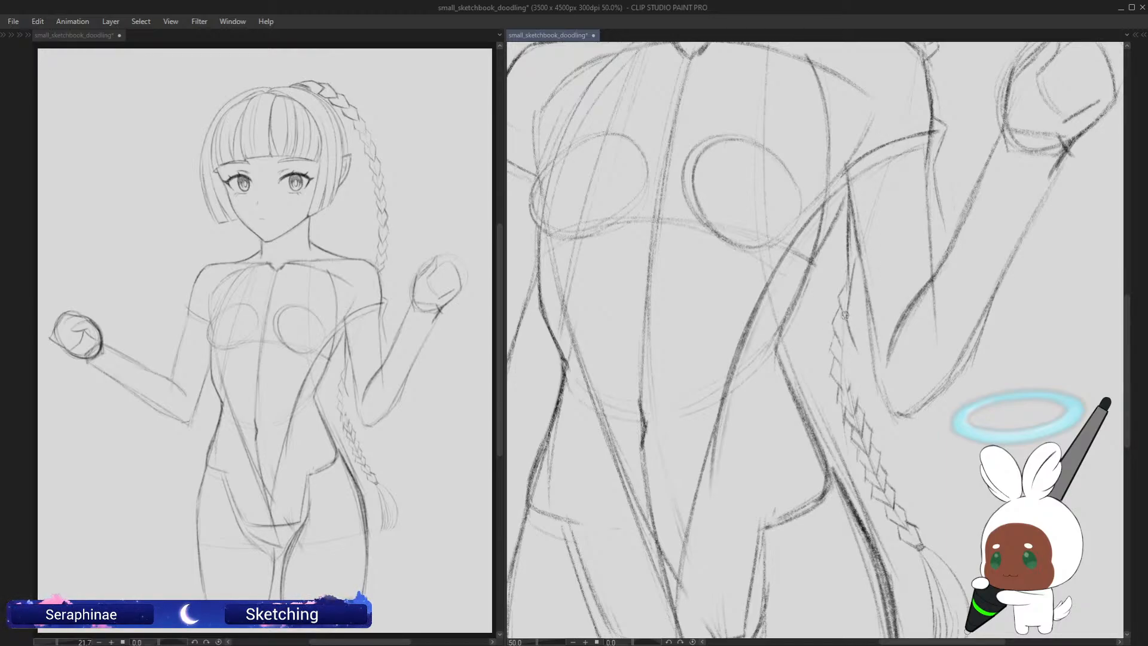
left_click_drag(847, 316, 866, 385)
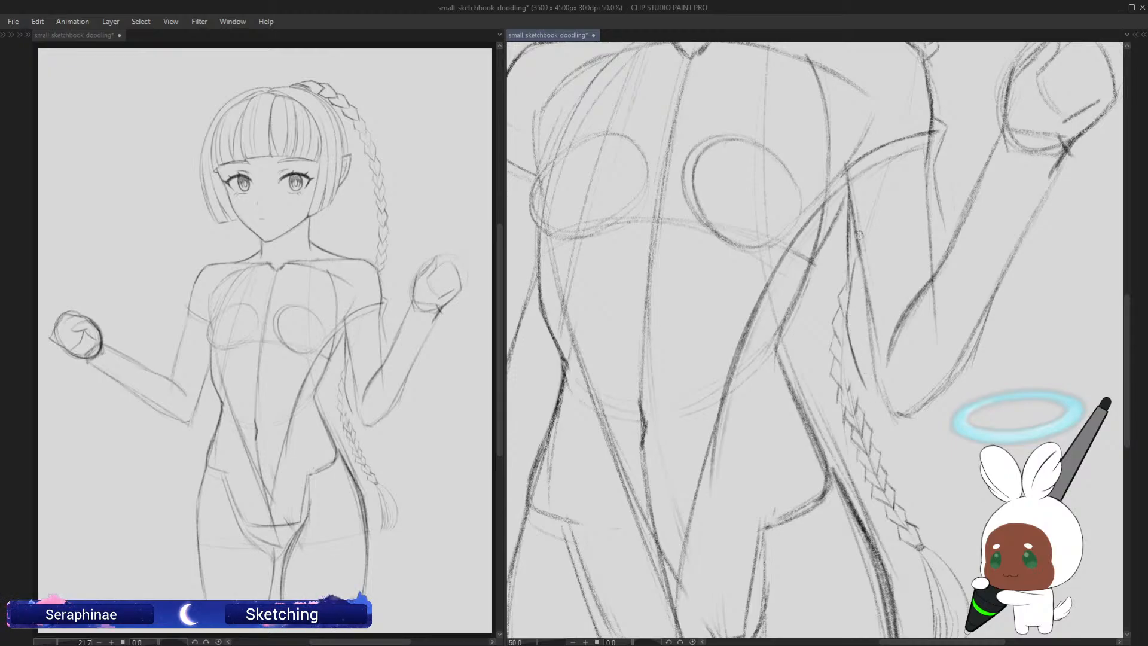
mouse_move(861, 357)
left_mouse_down()
mouse_move(881, 436)
mouse_move(921, 455)
mouse_move(895, 416)
mouse_move(915, 445)
mouse_move(904, 444)
mouse_move(936, 442)
left_mouse_up()
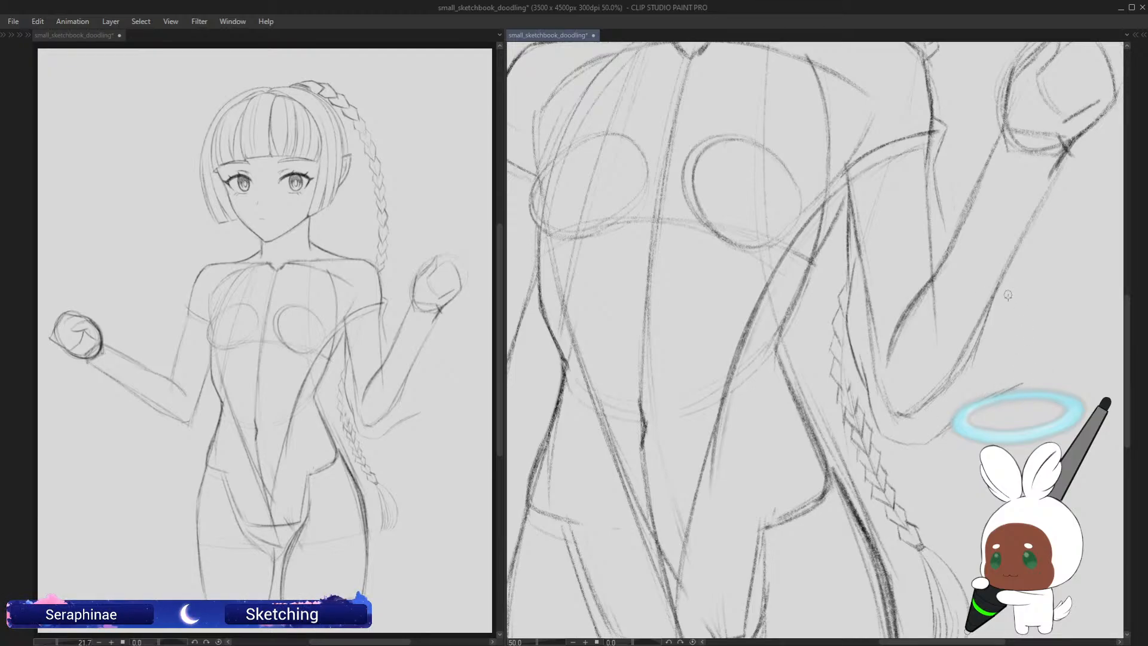
left_click_drag(1022, 383, 1046, 308)
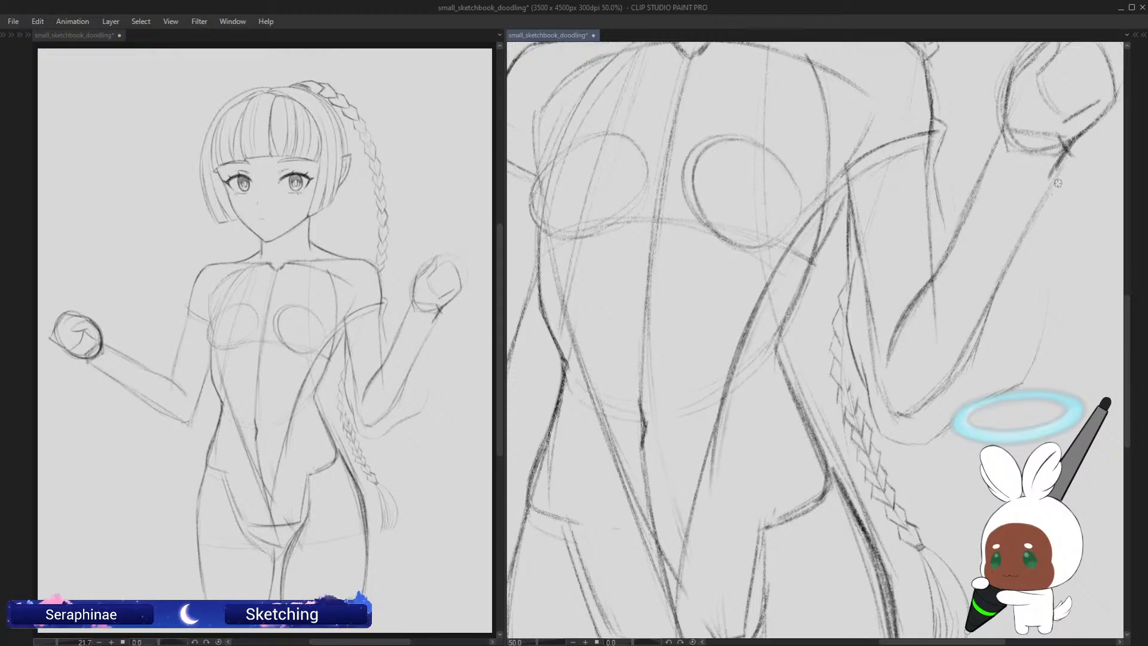
left_click_drag(1061, 180, 1051, 281)
left_click_drag(1058, 212, 1029, 361)
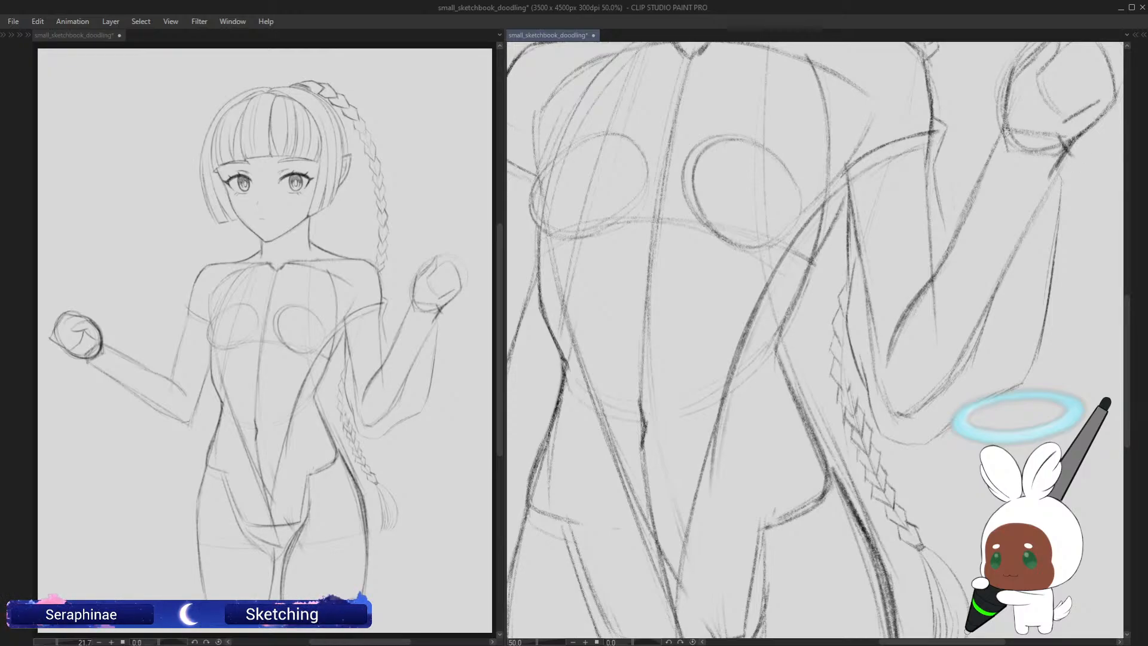
Step: Draw a narrow cuff band around the braid-side wrist and join the sleeve's outer edge to it
left_click_drag(1001, 121, 1040, 157)
mouse_move(997, 116)
left_mouse_down()
mouse_move(1069, 146)
mouse_move(1050, 142)
mouse_move(1091, 131)
mouse_move(1051, 71)
mouse_move(1074, 102)
mouse_move(1076, 152)
left_mouse_up()
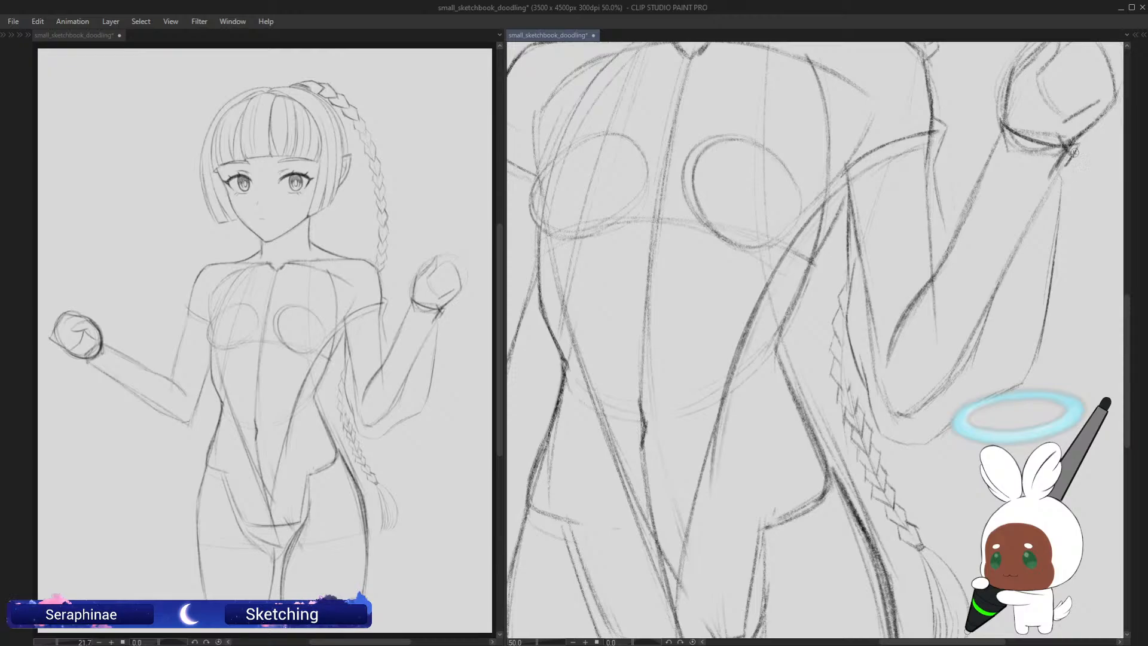
left_click_drag(1004, 127, 991, 152)
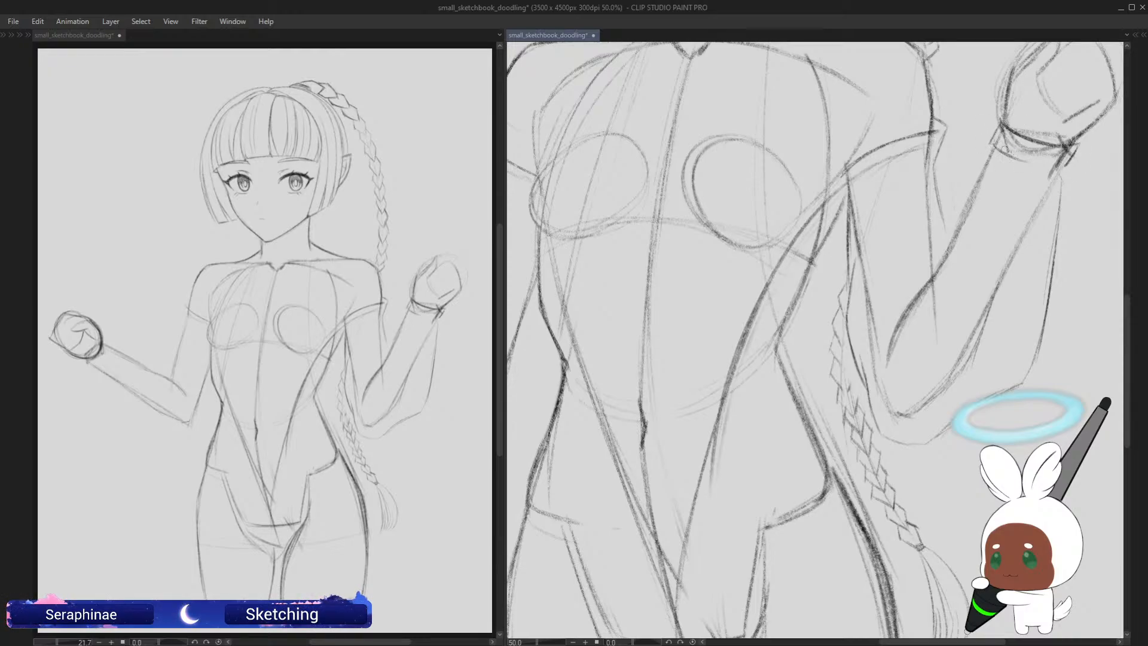
mouse_move(1003, 149)
left_mouse_down()
mouse_move(1054, 167)
mouse_move(1007, 149)
left_mouse_up()
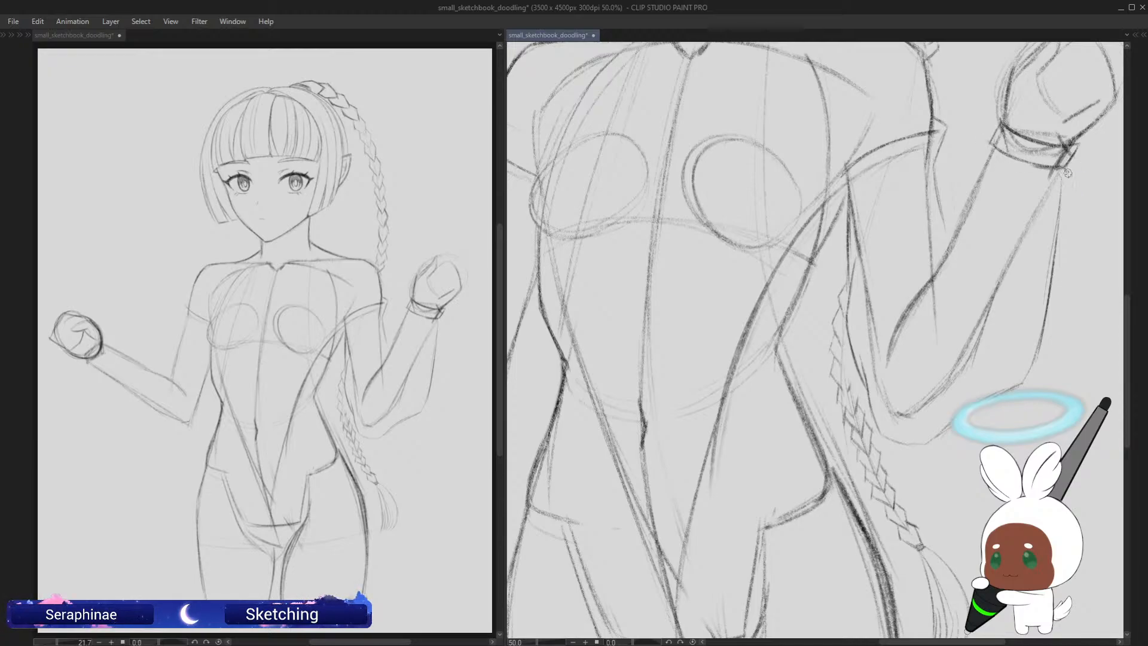
left_click_drag(1068, 172, 1059, 198)
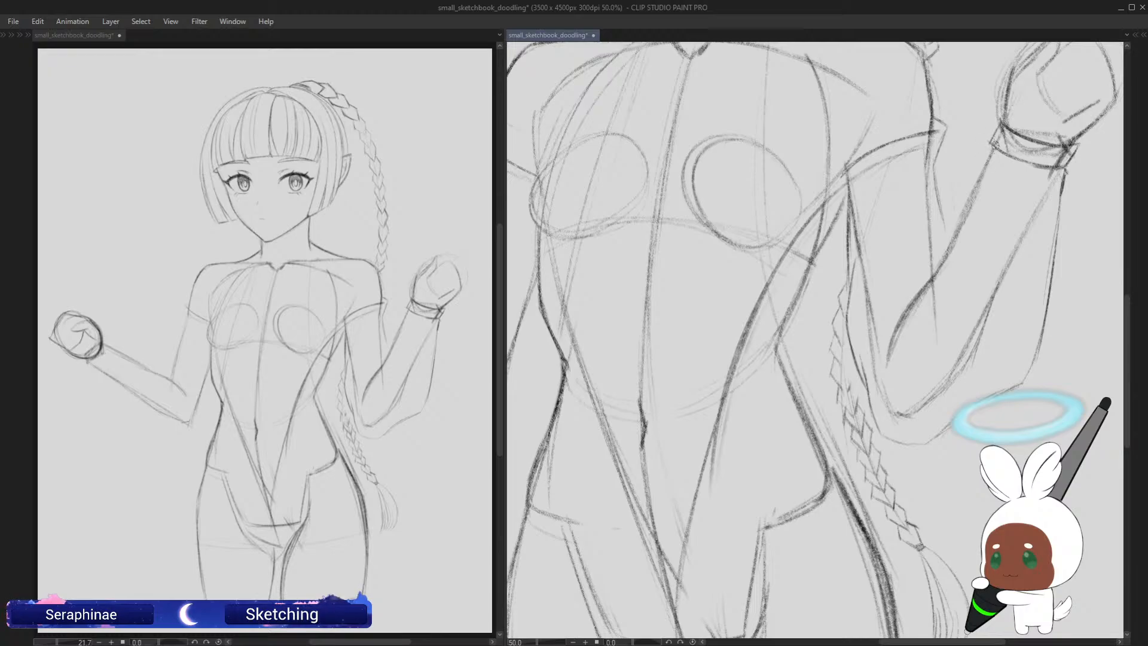
Step: Redraw the sleeve's inner edge from the cuff to the elbow crook and erase the old arm outlines inside the sleeve
left_click_drag(990, 146, 974, 162)
left_click_drag(967, 176, 896, 328)
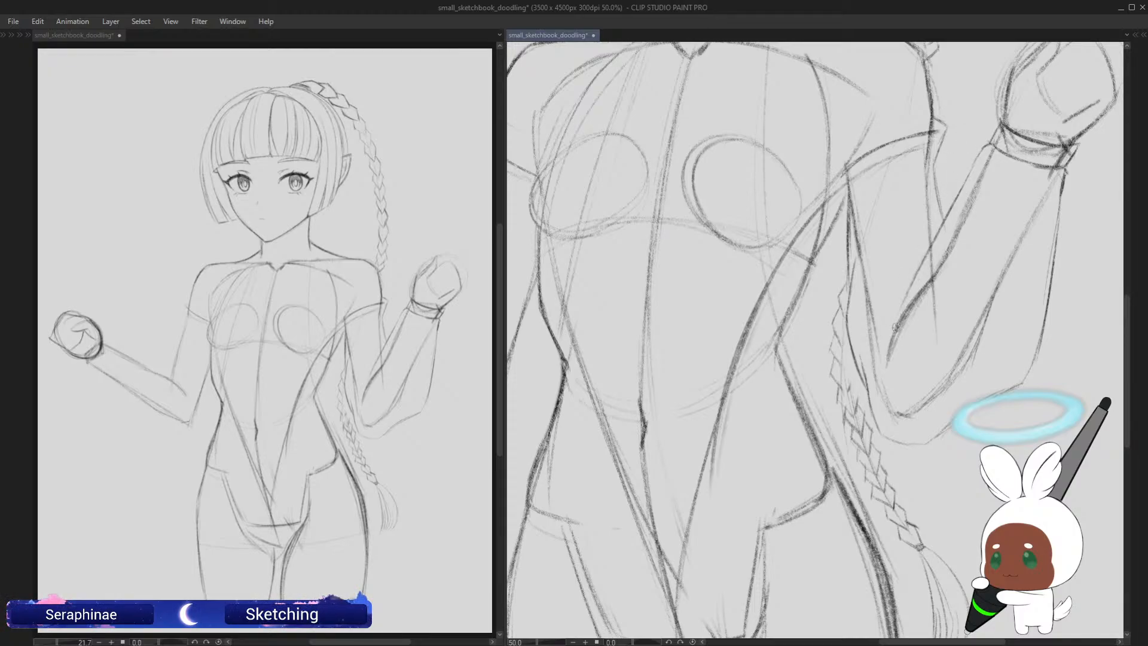
left_click_drag(933, 242, 900, 278)
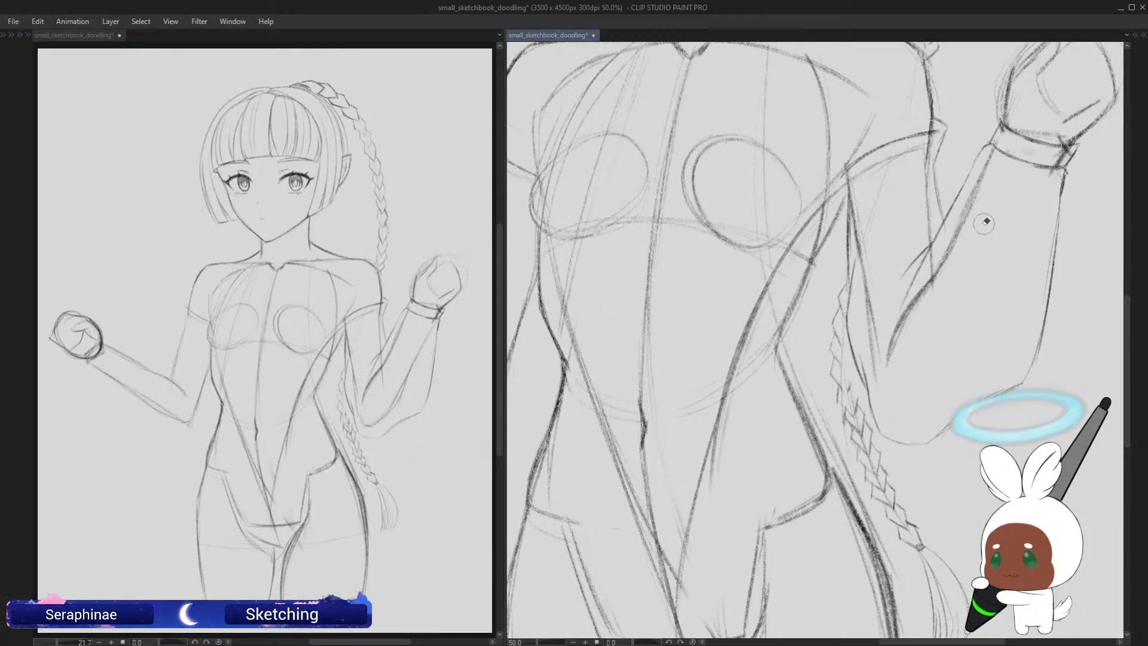
mouse_move(987, 160)
left_mouse_down()
mouse_move(937, 290)
mouse_move(911, 308)
mouse_move(901, 336)
left_mouse_up()
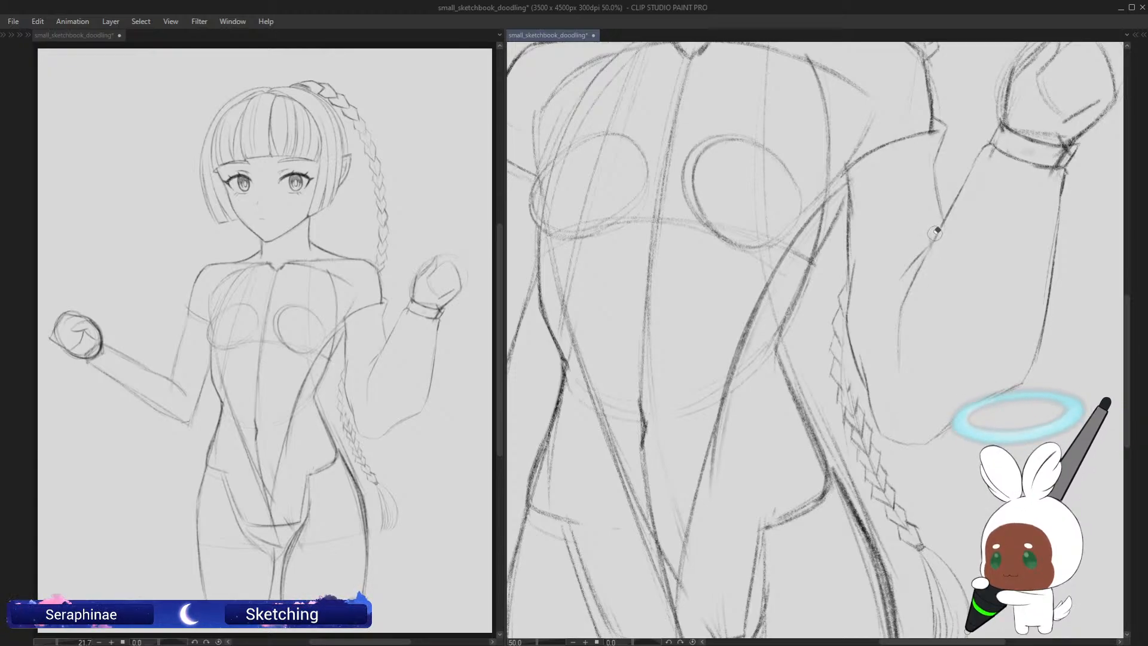
left_click_drag(935, 239, 907, 291)
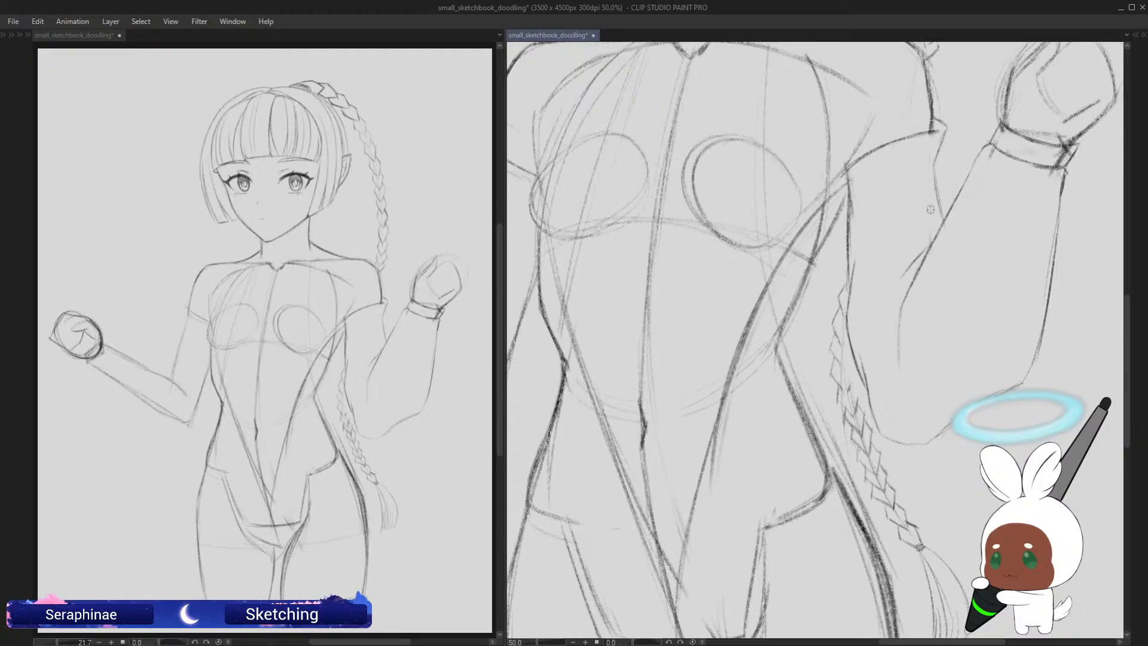
Step: Darken the folds at the elbow crook and hatch small shadows at the fold ends and along the braid-side sleeve edge
left_click_drag(930, 245, 889, 282)
mouse_move(931, 245)
left_mouse_down()
mouse_move(891, 282)
mouse_move(907, 290)
mouse_move(899, 334)
mouse_move(897, 307)
left_mouse_up()
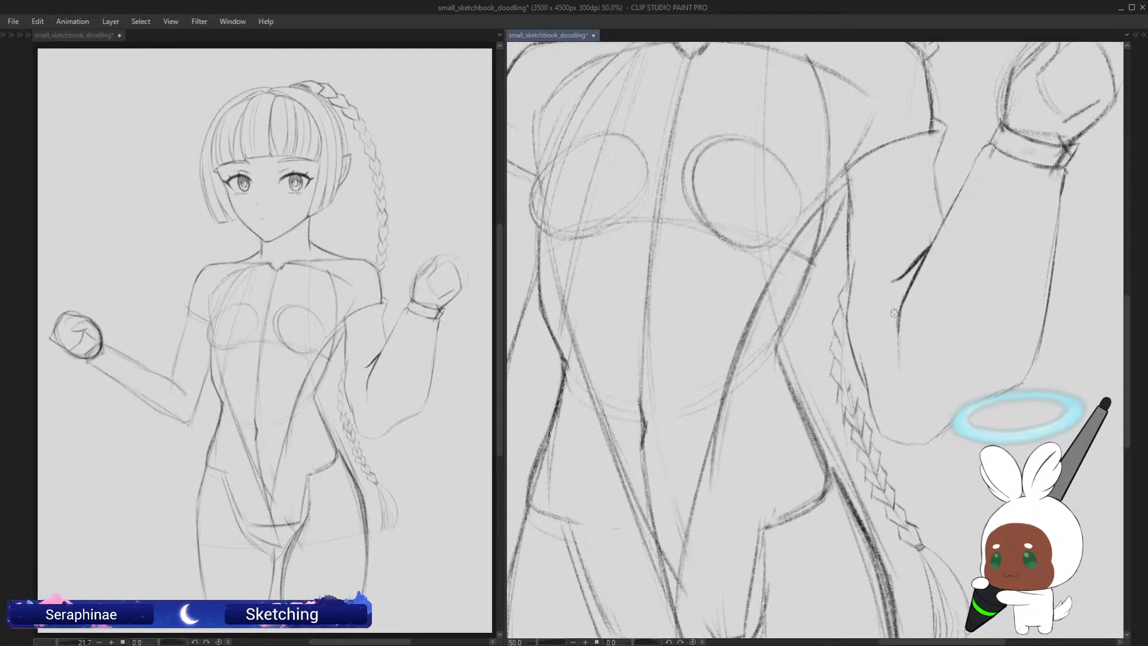
mouse_move(899, 335)
left_mouse_down()
mouse_move(889, 374)
mouse_move(898, 344)
mouse_move(905, 365)
left_mouse_up()
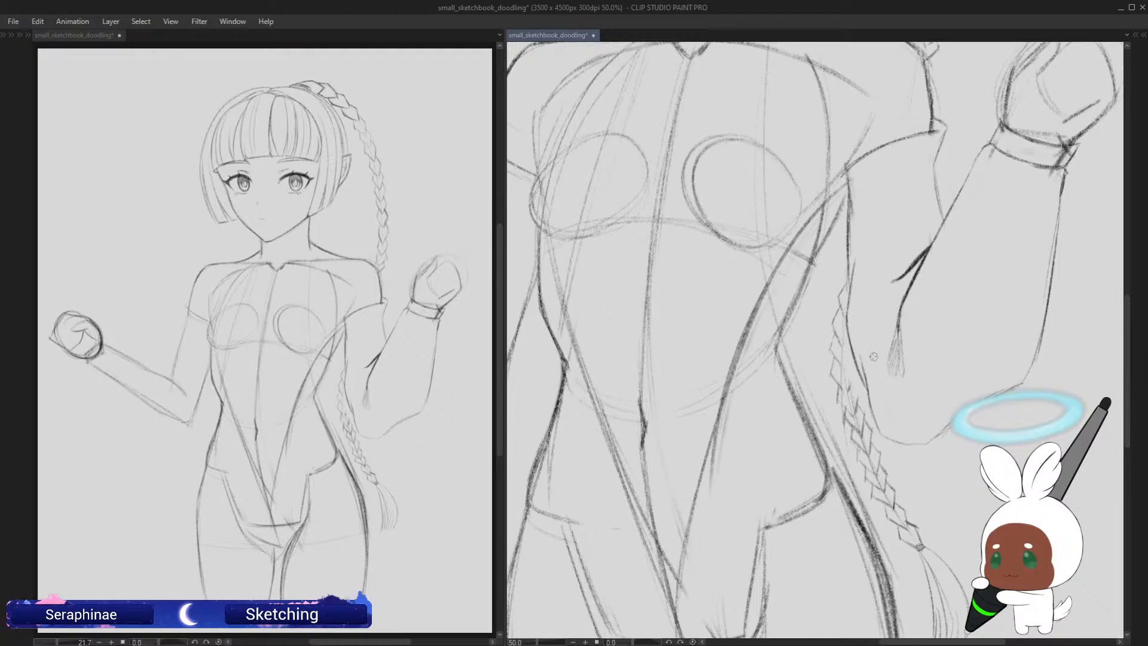
left_click_drag(866, 357, 870, 392)
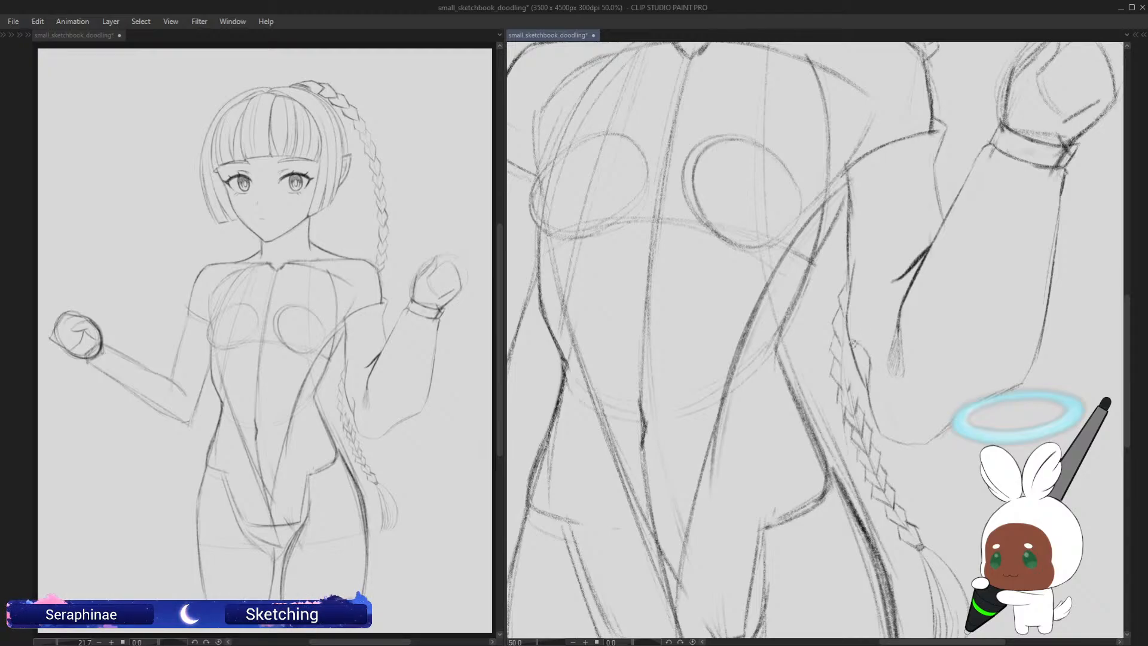
left_click_drag(860, 355, 884, 440)
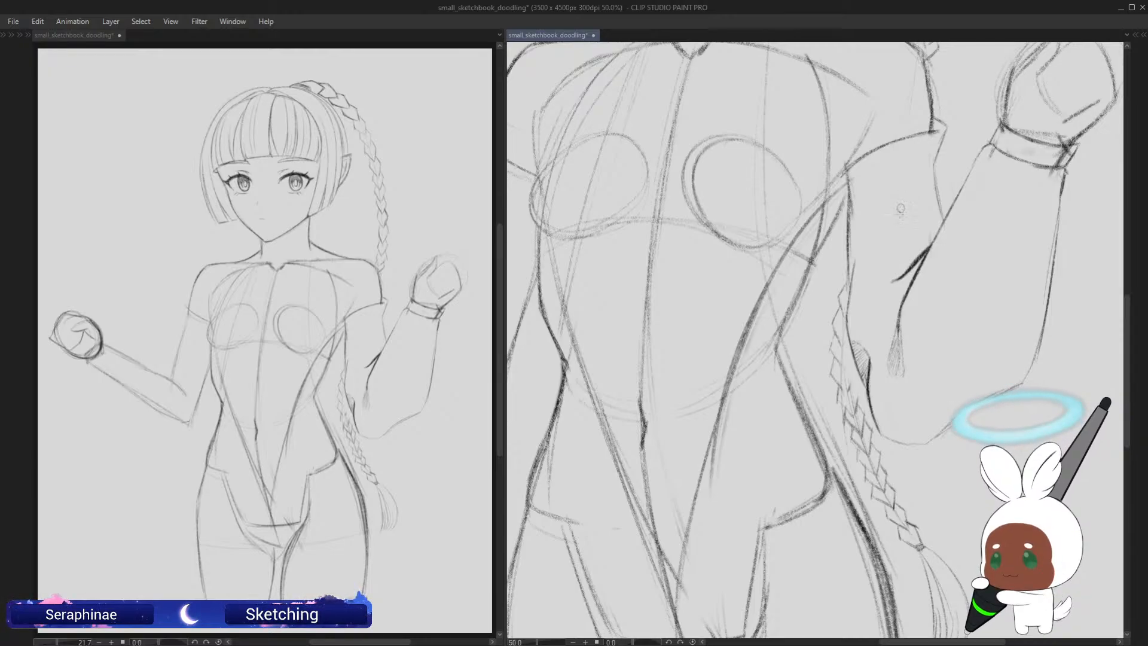
mouse_move(887, 276)
left_mouse_down()
mouse_move(858, 299)
mouse_move(883, 285)
mouse_move(857, 287)
mouse_move(857, 296)
mouse_move(888, 281)
left_mouse_up()
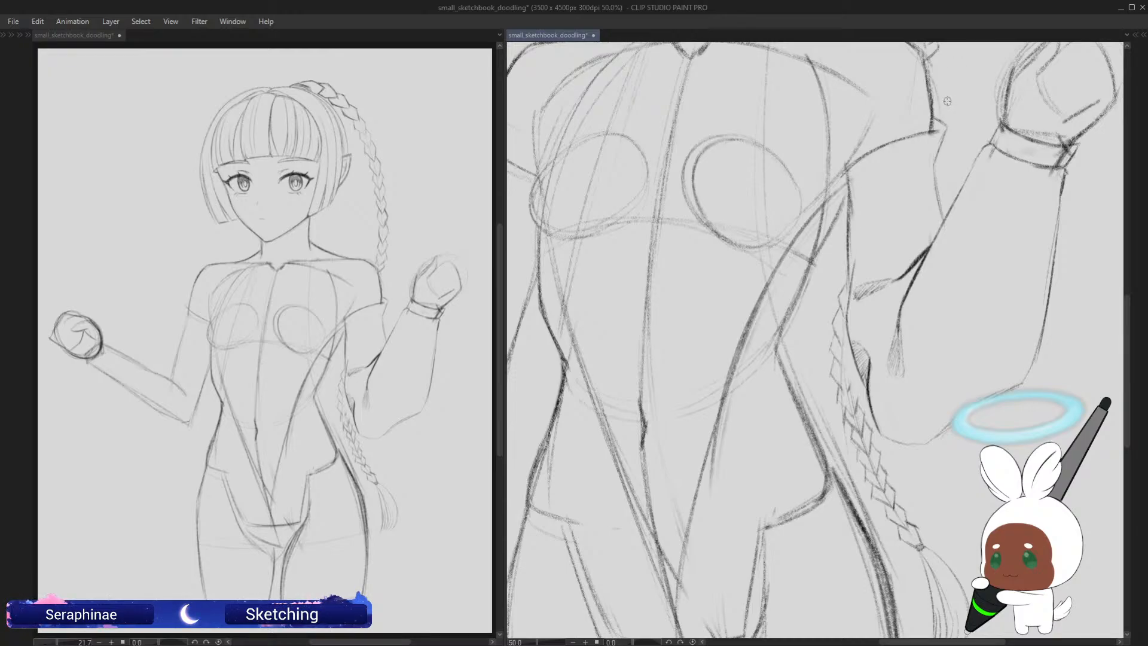
Step: Darken the sleeve outline below the shoulder hem, along the inner forearm and down the outer edge to the sleeve's lowest curve
mouse_move(934, 115)
left_mouse_down()
mouse_move(945, 128)
mouse_move(932, 170)
mouse_move(942, 206)
left_mouse_up()
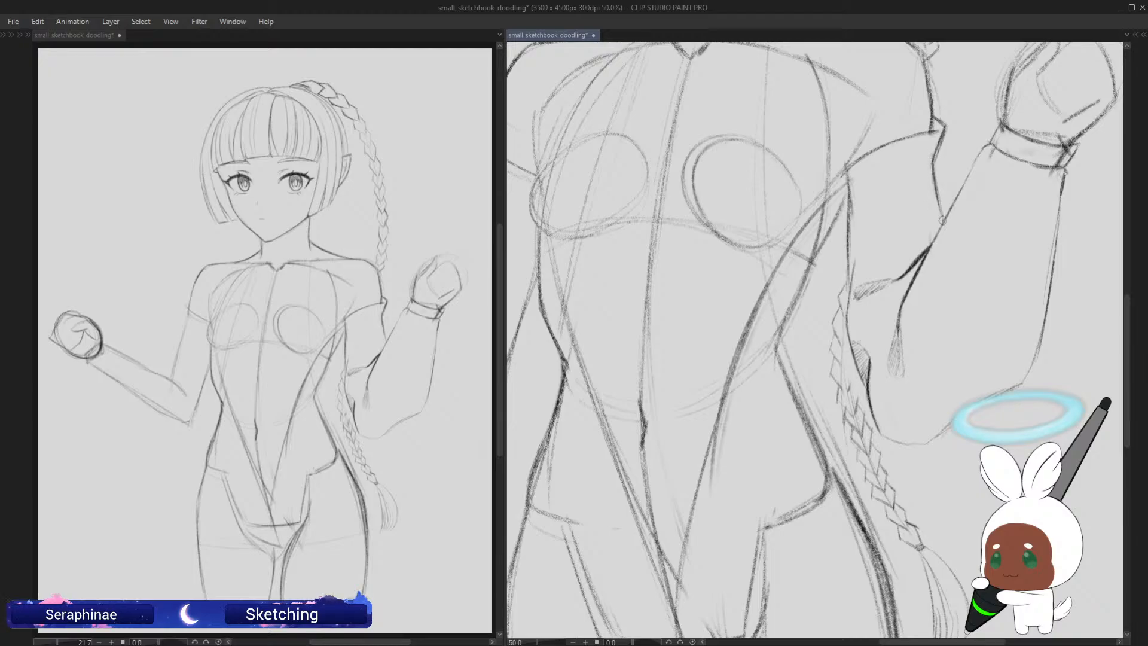
left_click_drag(933, 163, 943, 221)
left_click_drag(976, 156, 938, 235)
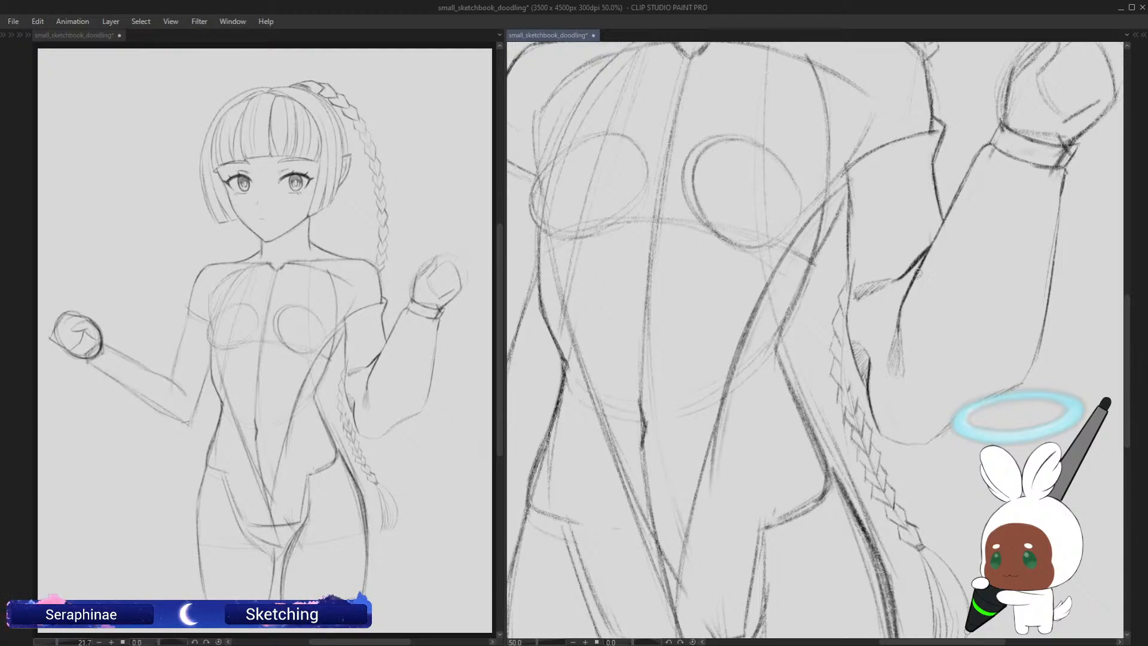
left_click_drag(954, 192, 928, 250)
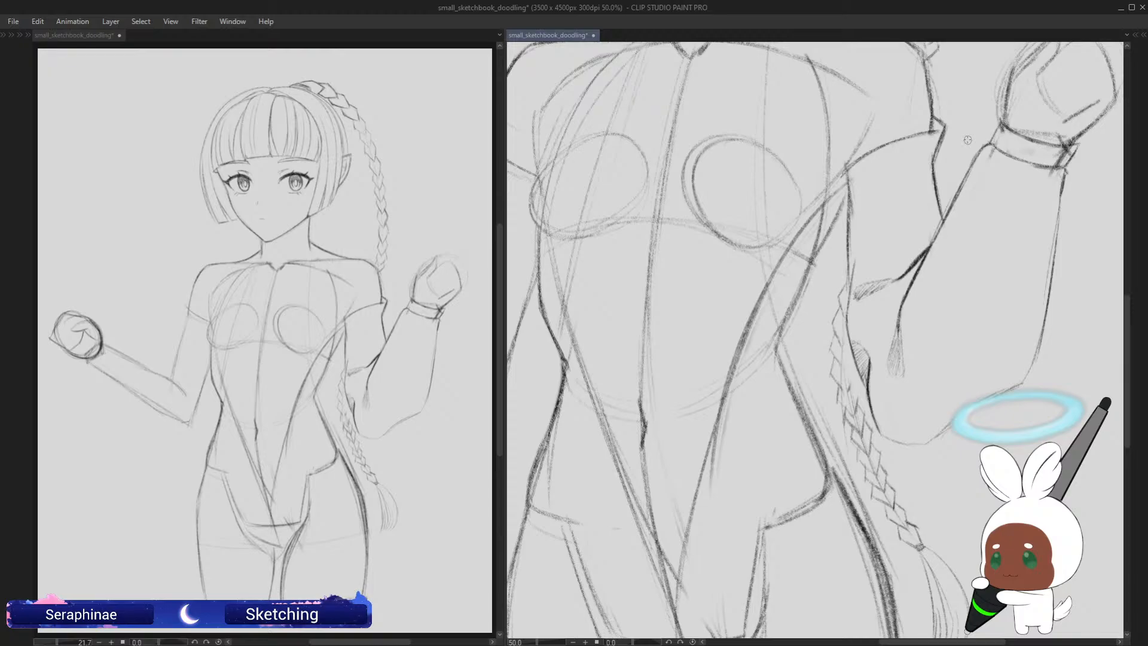
left_click_drag(1067, 163, 1037, 370)
mouse_move(1052, 302)
left_mouse_down()
mouse_move(1032, 378)
mouse_move(1039, 359)
mouse_move(931, 442)
mouse_move(888, 442)
mouse_move(909, 444)
left_mouse_up()
left_click_drag(906, 441, 930, 444)
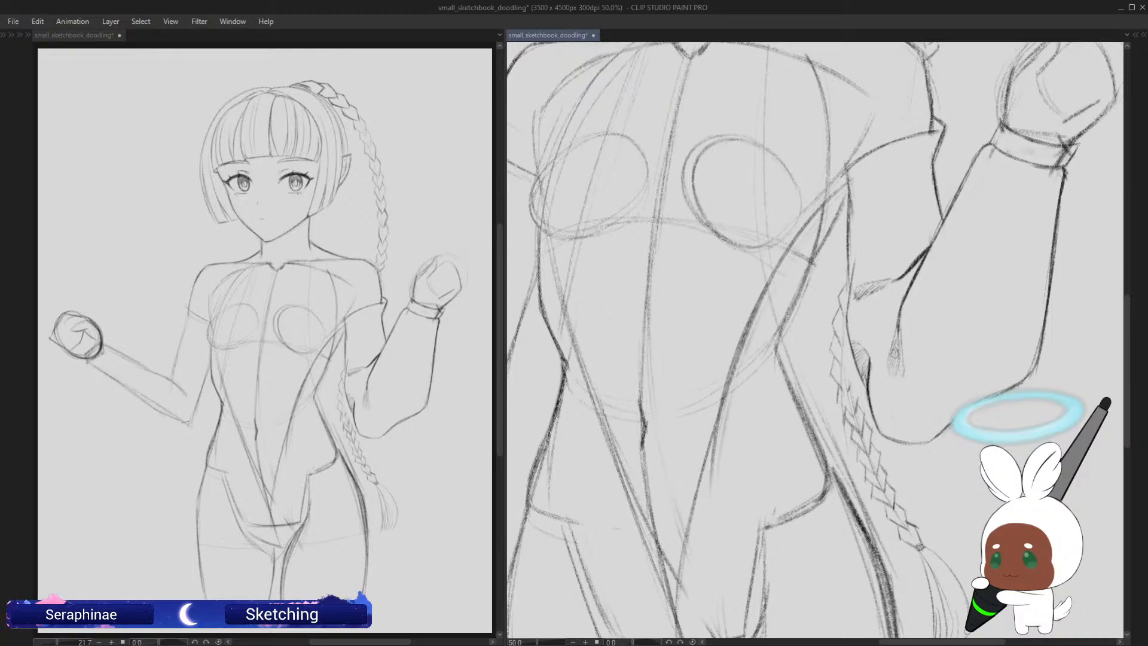
Step: Sketch a wavy fold across the bottom of the puffy sleeve and long fold lines running down from the cuff
left_click_drag(876, 418, 930, 370)
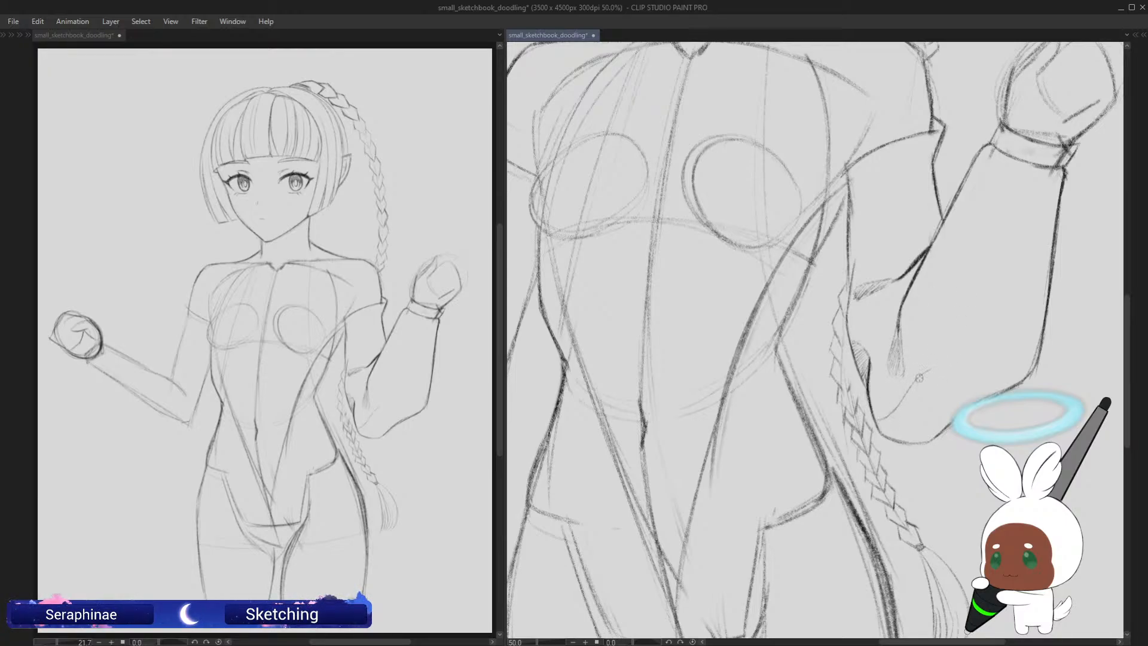
mouse_move(926, 374)
left_mouse_down()
mouse_move(1003, 390)
mouse_move(950, 376)
mouse_move(914, 390)
mouse_move(935, 374)
mouse_move(880, 419)
mouse_move(930, 377)
mouse_move(978, 383)
left_mouse_up()
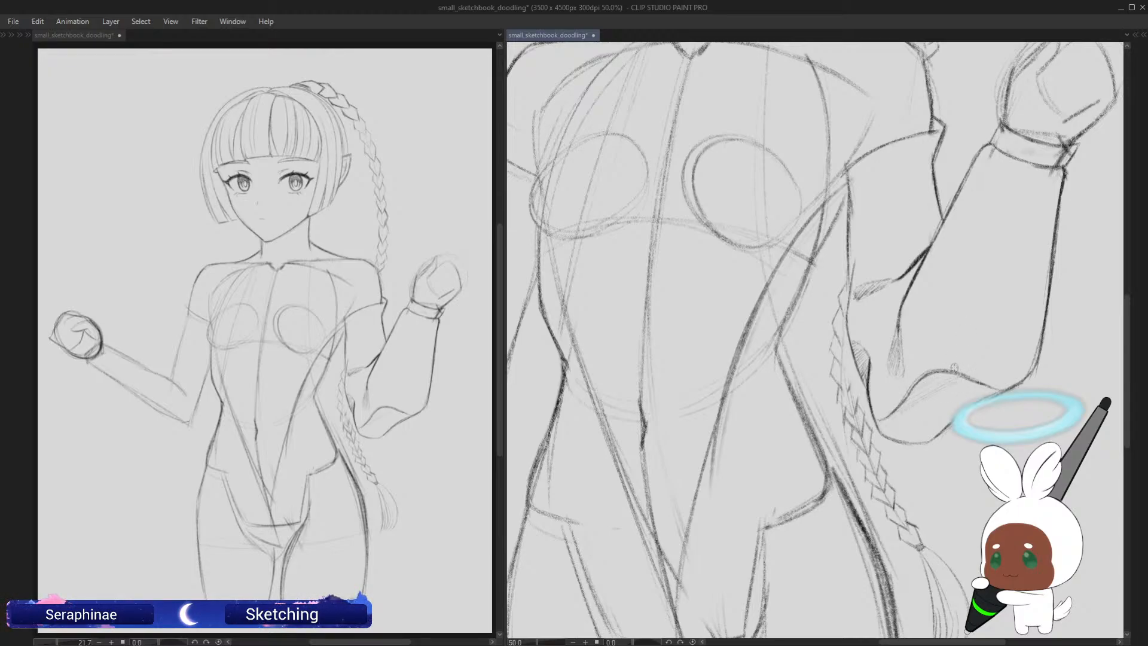
mouse_move(997, 162)
left_mouse_down()
mouse_move(999, 188)
mouse_move(1030, 230)
left_mouse_up()
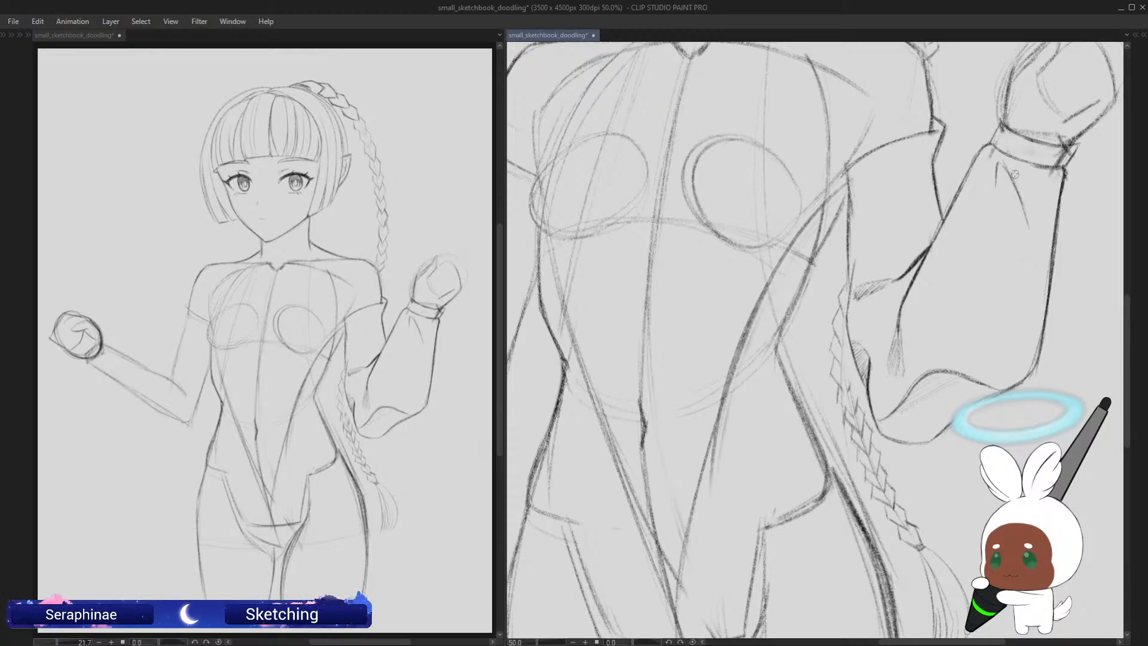
left_click_drag(995, 181, 1002, 275)
key("ctrl+z")
left_click_drag(995, 167, 1010, 286)
left_click_drag(997, 210, 1018, 320)
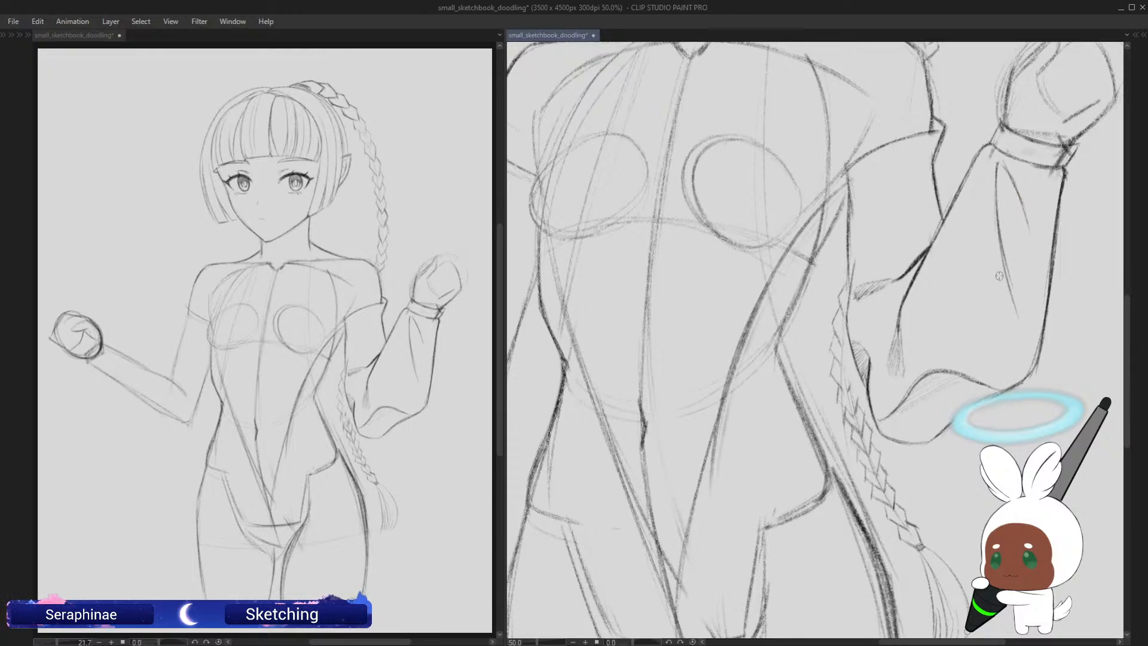
left_click_drag(1003, 247, 1018, 368)
left_click_drag(1010, 312, 1008, 374)
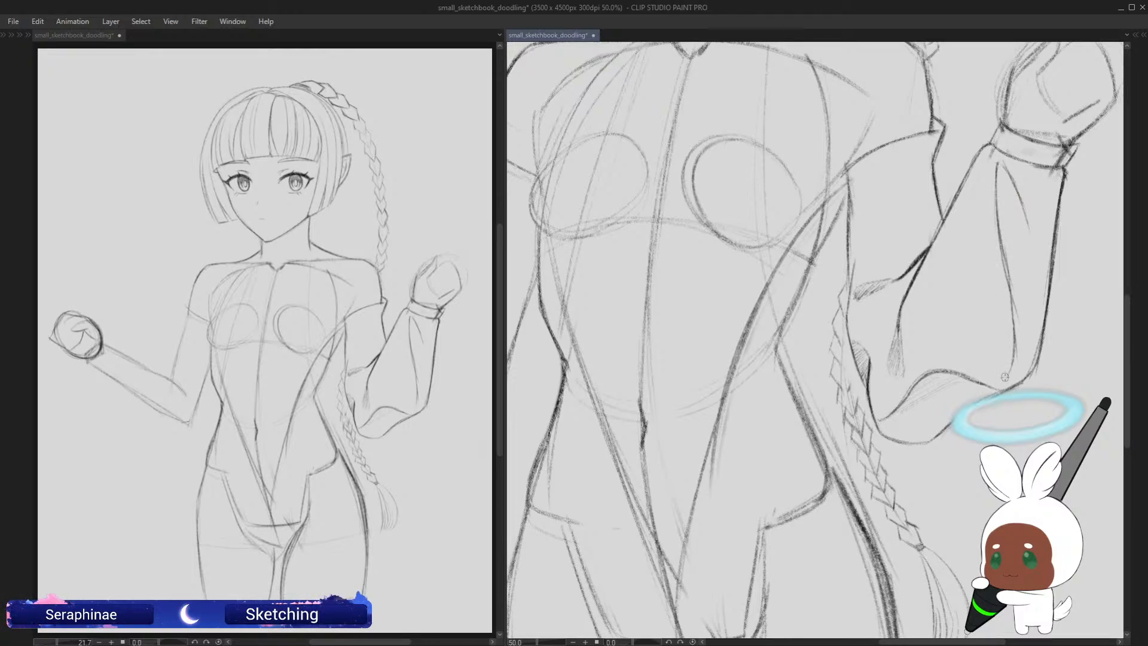
Step: Darken the V-shaped fold just below the cuff and add a short crease line beside it
left_click_drag(1000, 160, 1027, 228)
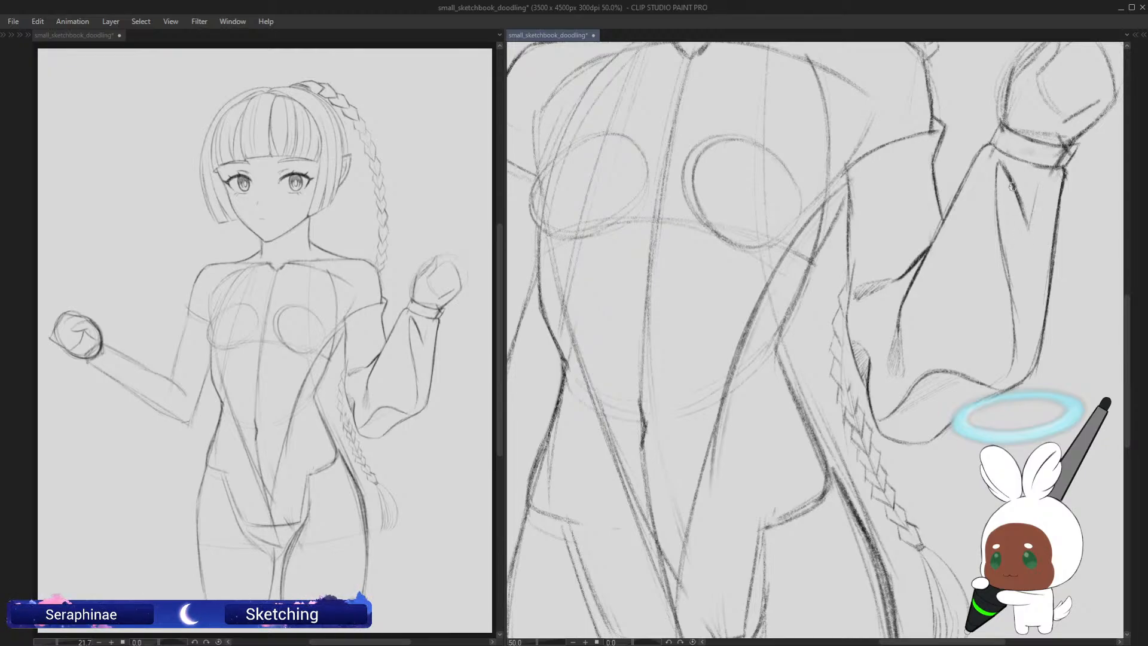
left_click_drag(997, 159, 1003, 227)
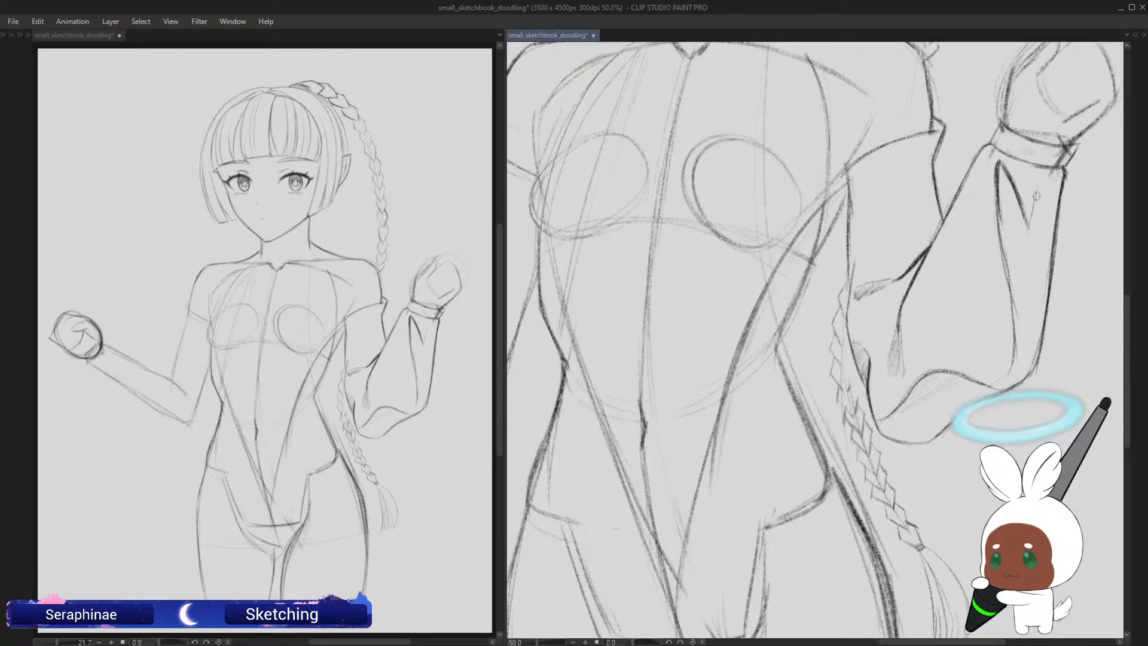
mouse_move(1040, 180)
left_mouse_down()
mouse_move(1034, 207)
mouse_move(1038, 198)
left_mouse_up()
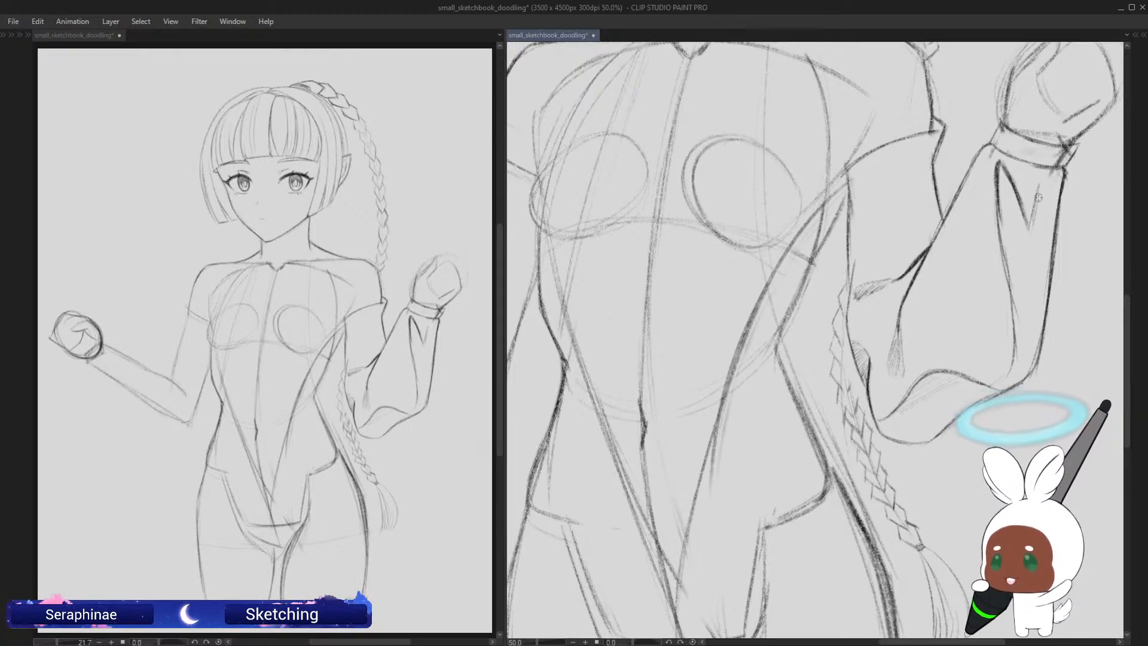
Step: Darken the edges of the cuff band around the braid-side wrist
scroll(1130, 317, "up", 4)
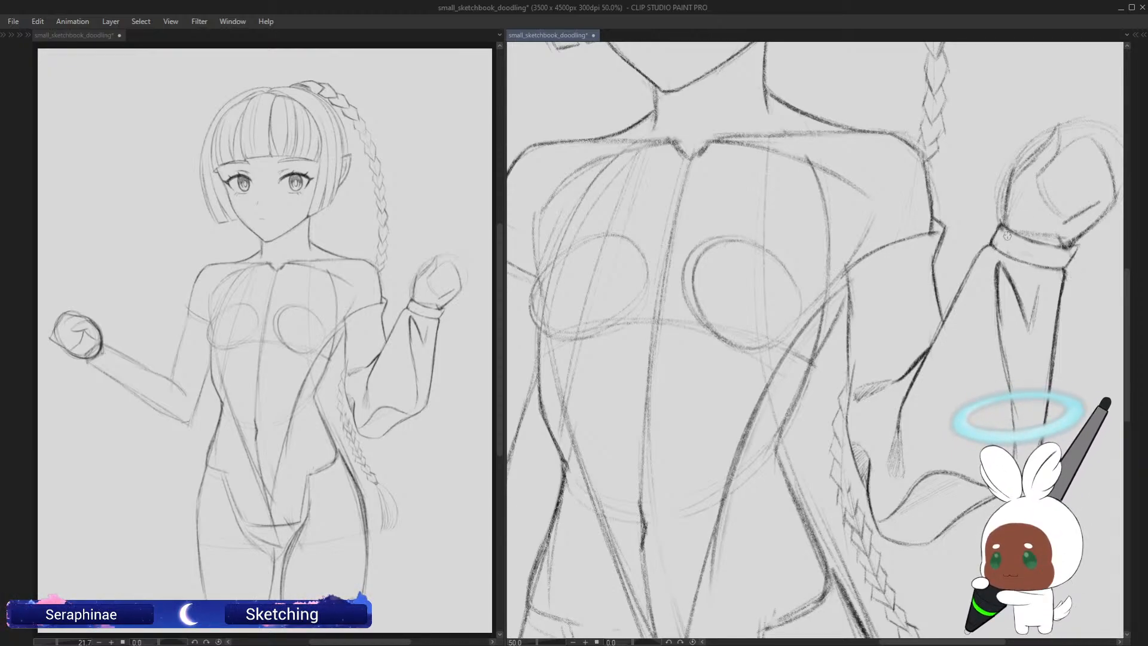
mouse_move(999, 226)
left_mouse_down()
mouse_move(1072, 256)
mouse_move(1075, 245)
mouse_move(1050, 263)
left_mouse_up()
key("asciicircum")
key("asciicircum")
key("asciicircum")
key("asciicircum")
key("asciicircum")
key("asciicircum")
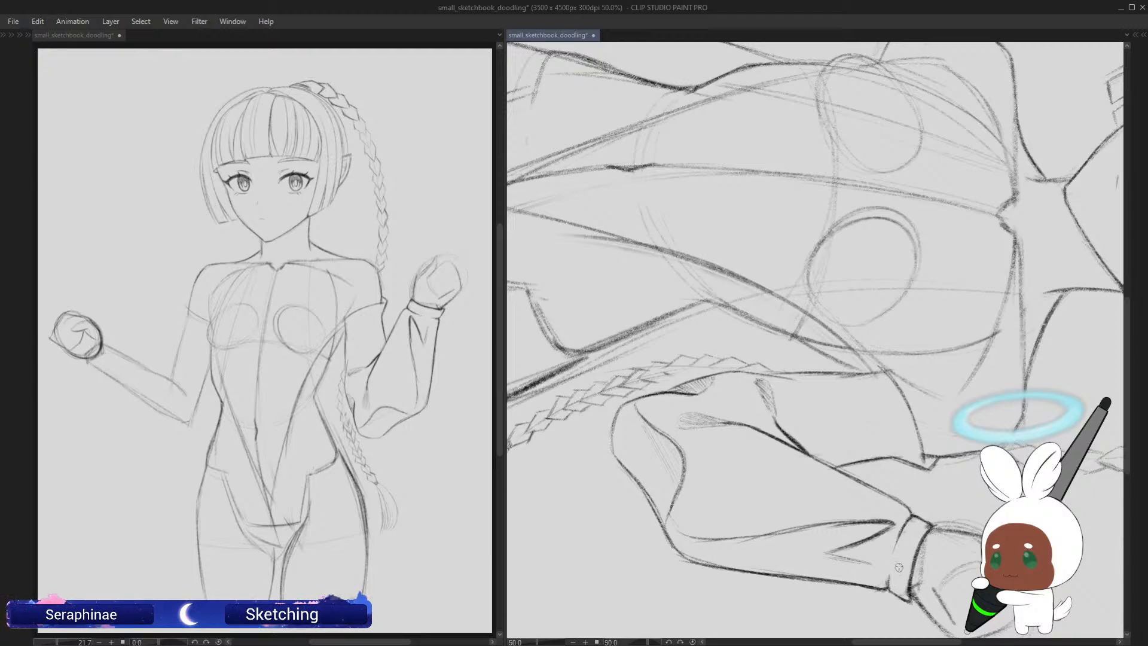
Step: Draw the outer palm edge and the pointed thumb of the raised hand above the sleeve cuff
key("ctrl+@")
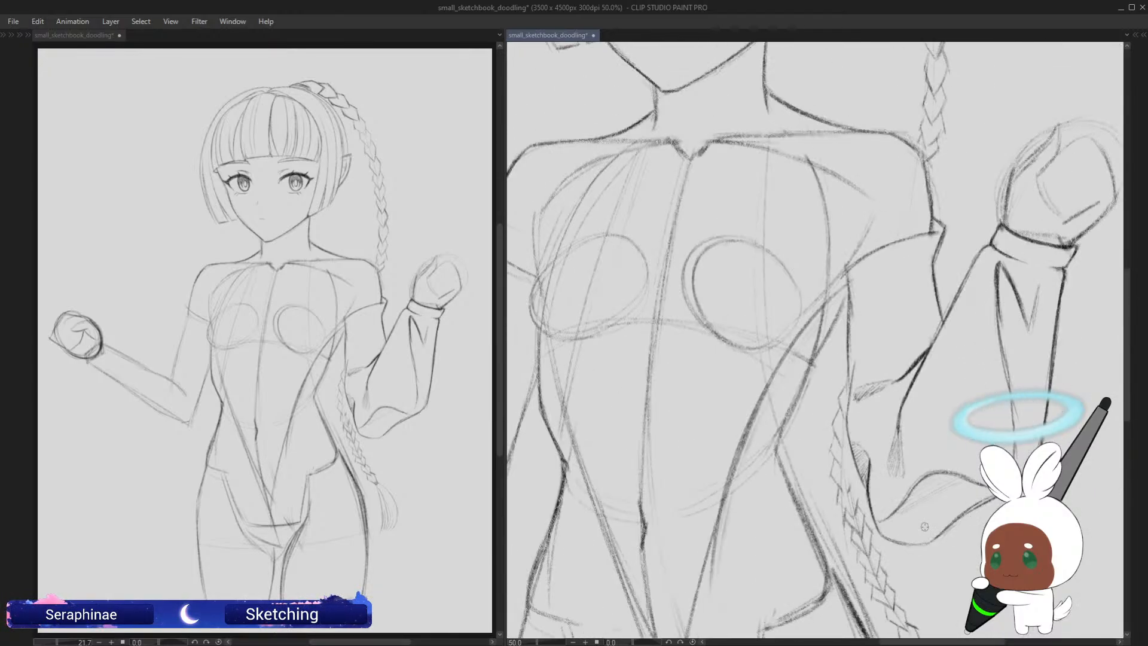
left_click_drag(1130, 333, 1134, 305)
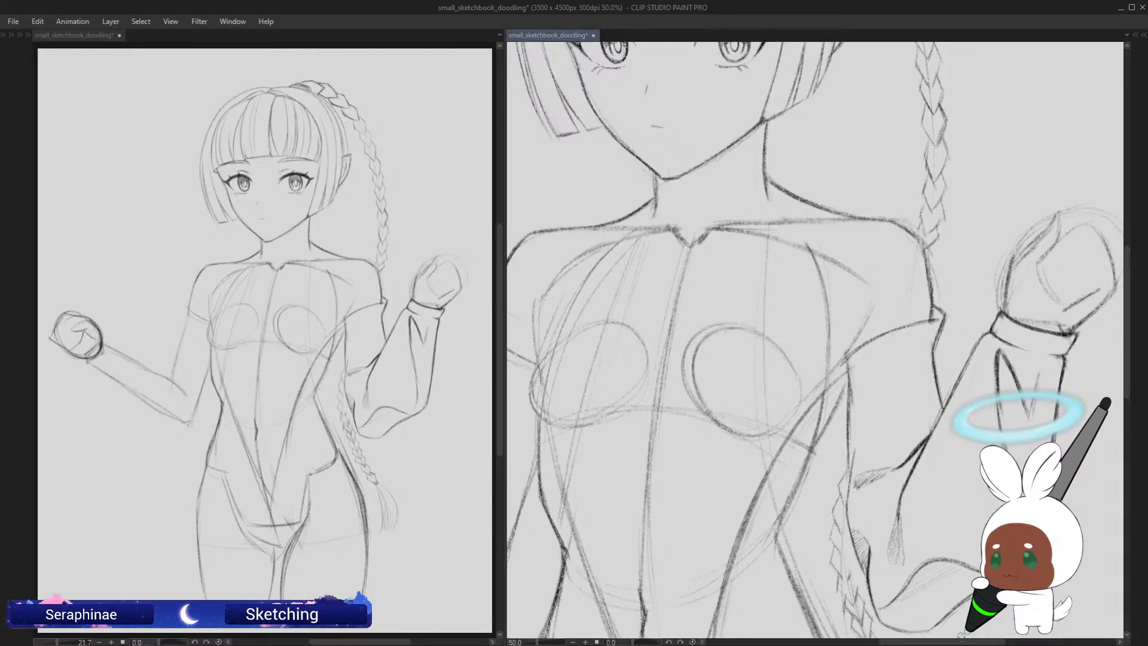
left_click_drag(951, 642, 987, 642)
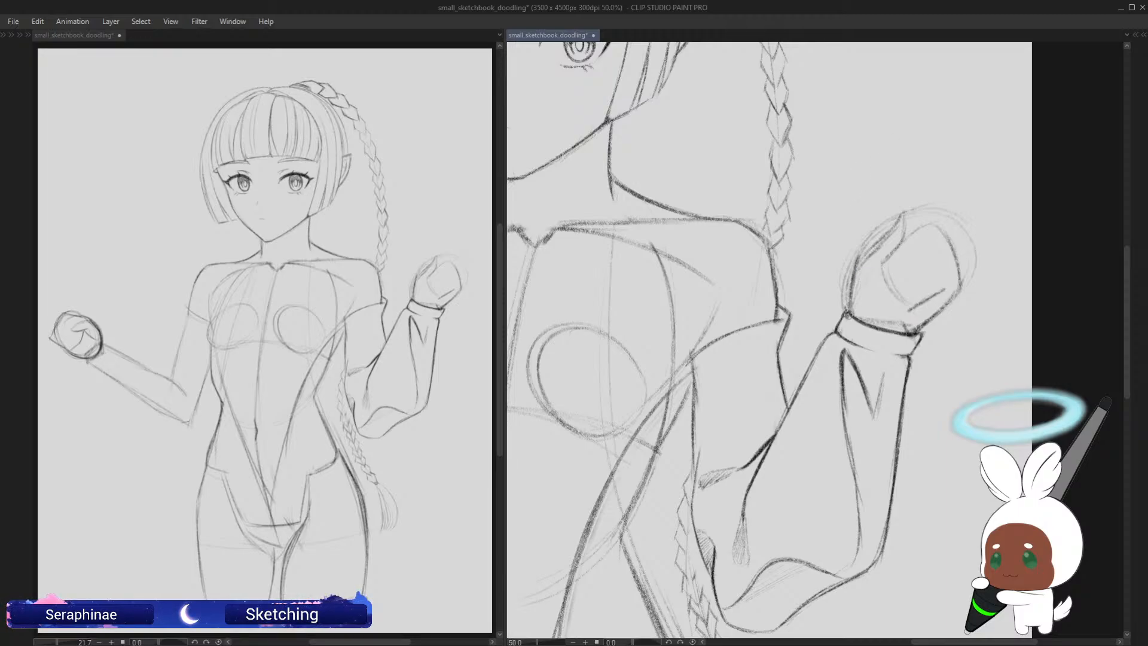
mouse_move(847, 313)
left_mouse_down()
mouse_move(860, 256)
mouse_move(896, 221)
left_mouse_up()
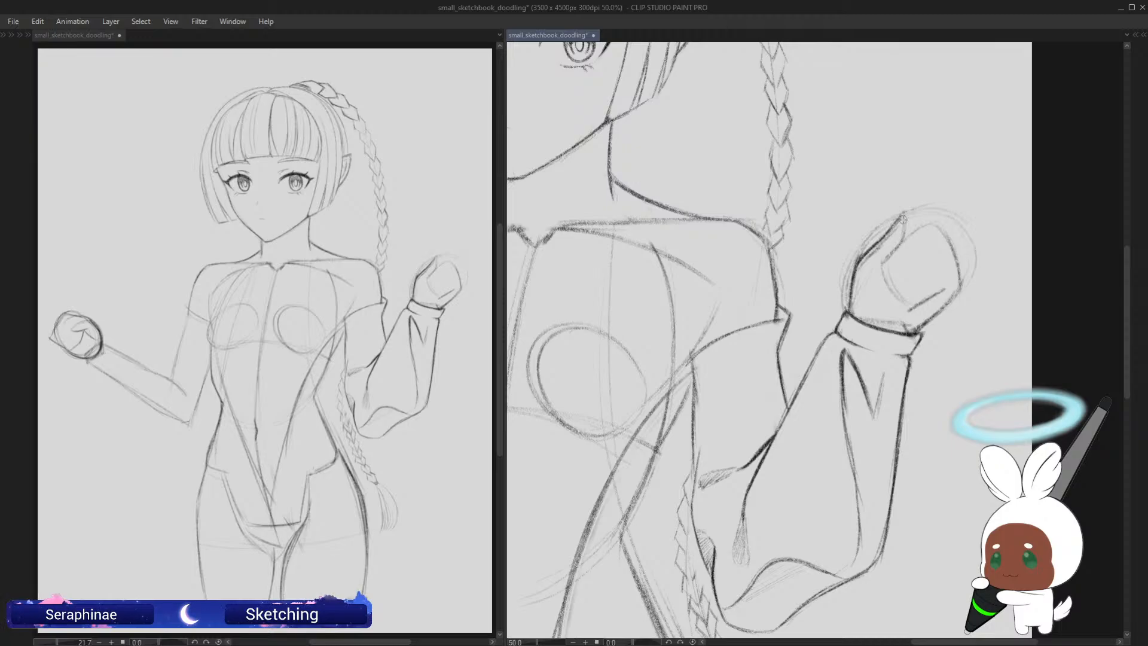
mouse_move(903, 213)
left_mouse_down()
mouse_move(893, 246)
mouse_move(888, 233)
left_mouse_up()
key("h")
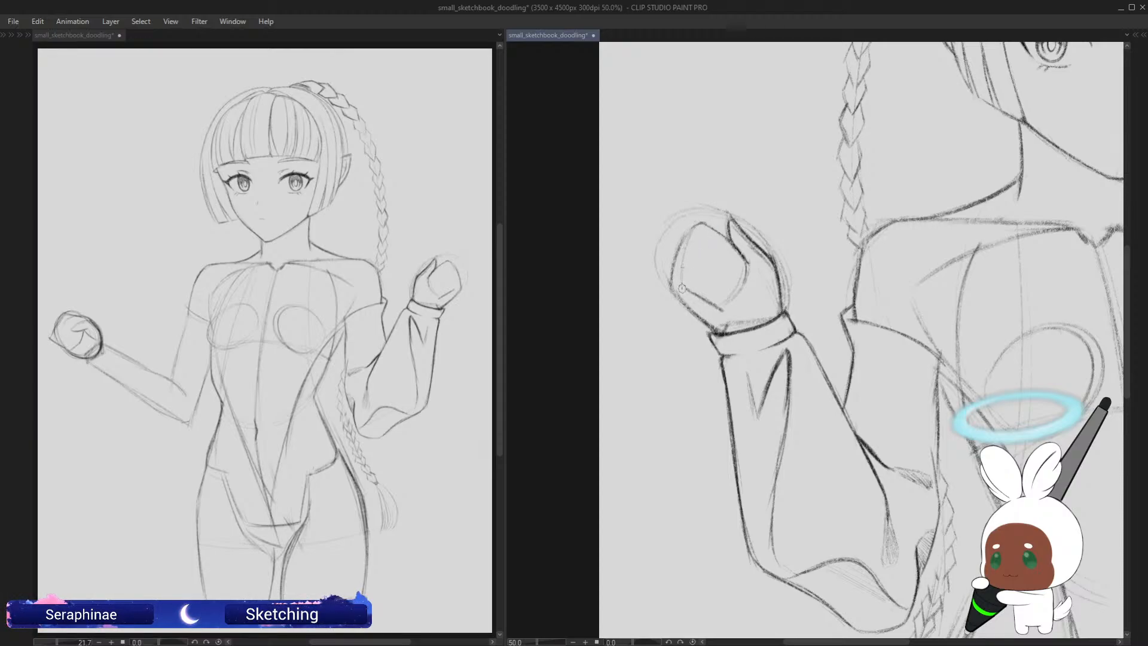
key("h")
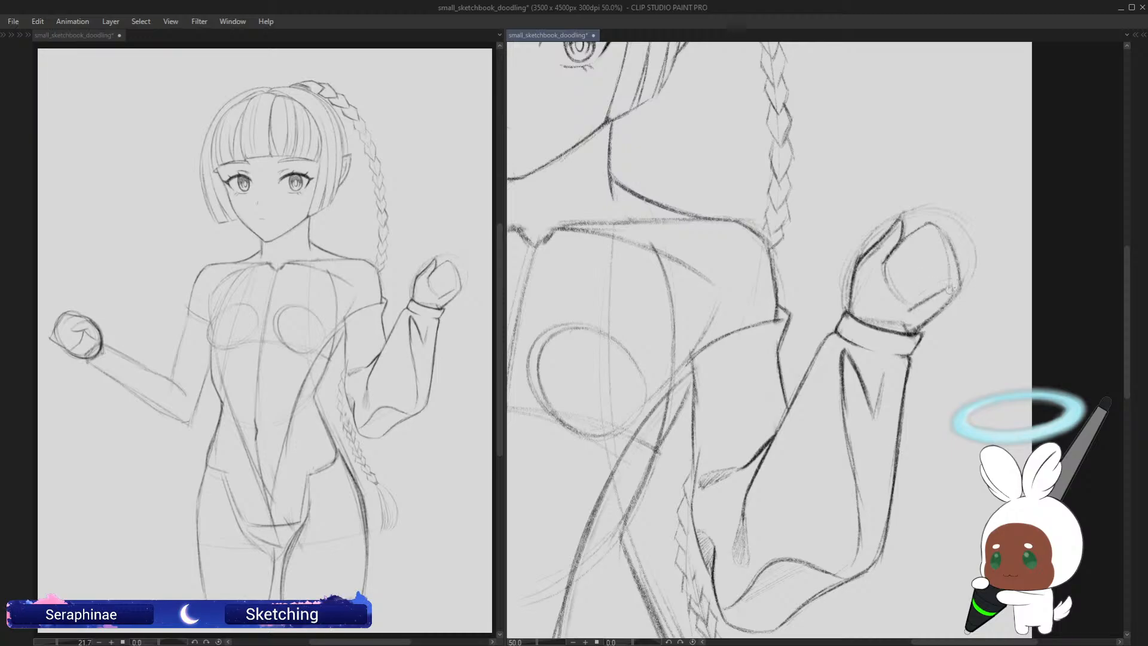
Step: Outline the curled little finger and the index finger of the raised hand
mouse_move(952, 287)
left_mouse_down()
mouse_move(937, 281)
mouse_move(957, 282)
left_mouse_up()
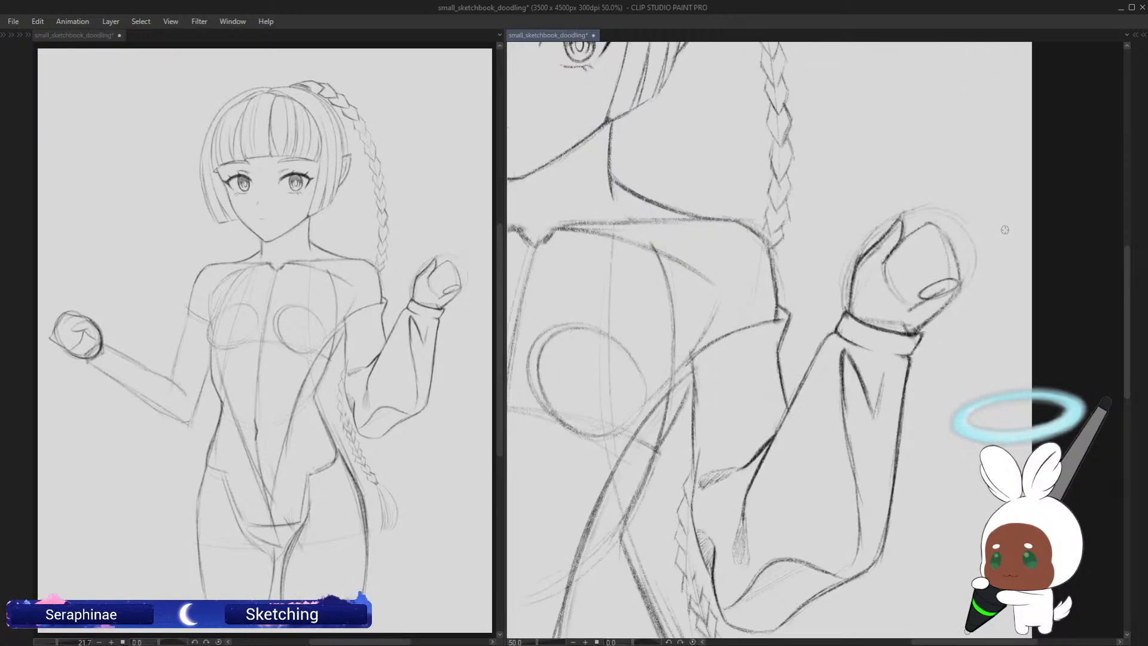
left_click_drag(1004, 229, 817, 173)
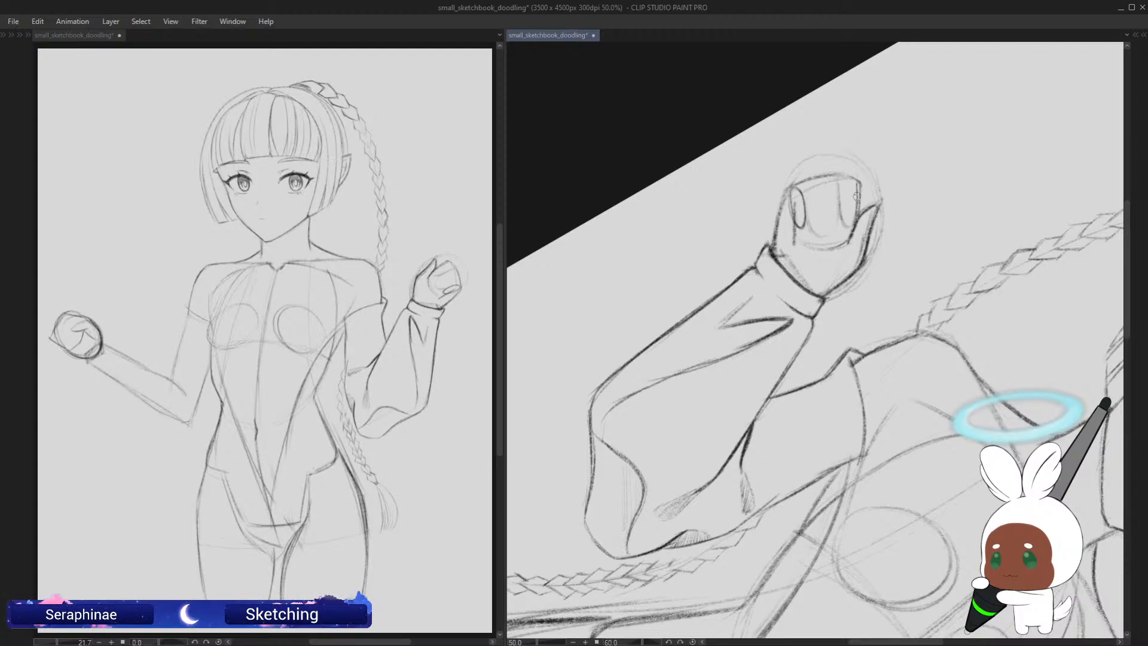
left_click_drag(860, 175, 844, 224)
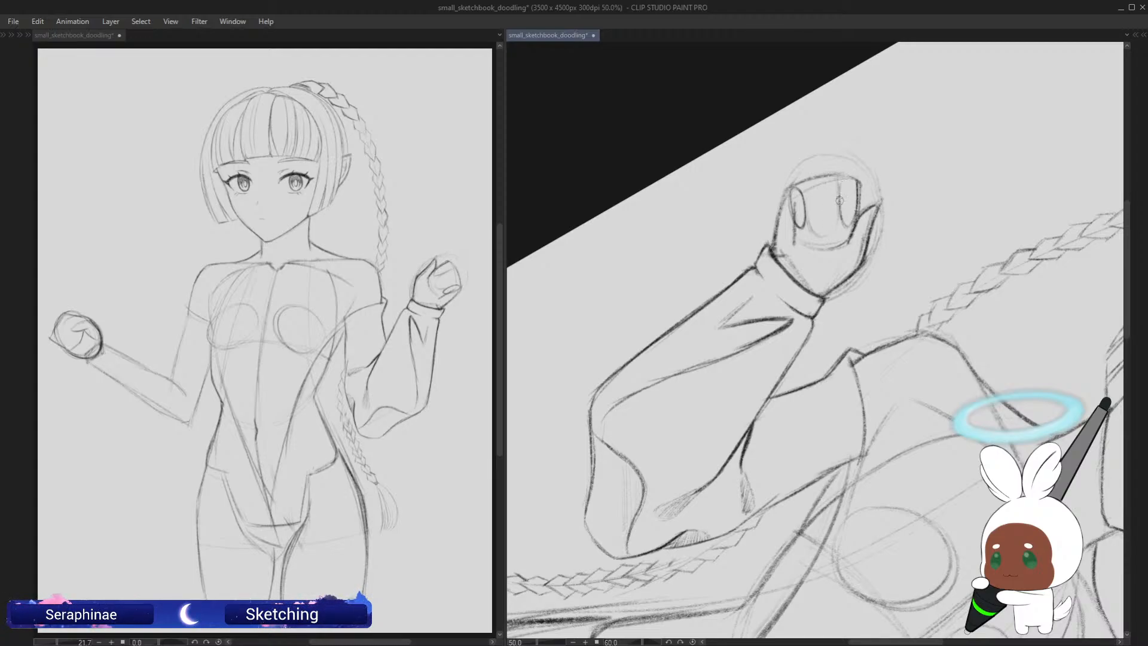
mouse_move(849, 176)
left_mouse_down()
mouse_move(857, 211)
mouse_move(843, 219)
mouse_move(844, 176)
mouse_move(855, 191)
left_mouse_up()
key("minus")
key("minus")
key("minus")
key("minus")
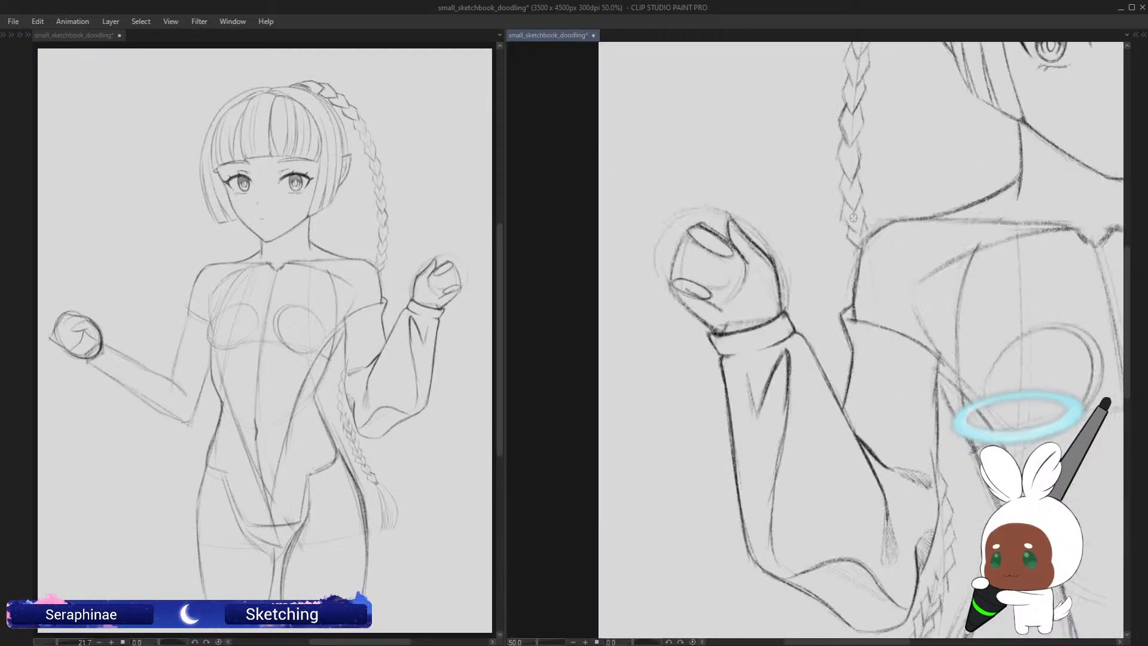
Step: Draw the curled middle and ring fingers between the index and little fingers of the raised hand
key("h")
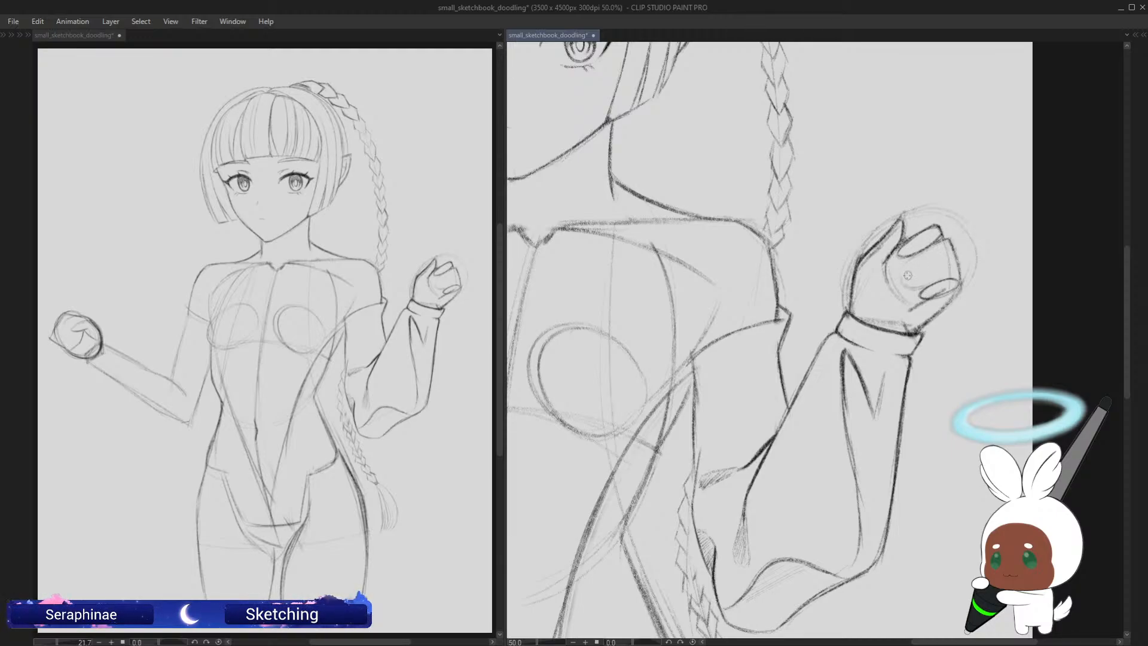
left_click_drag(904, 275, 948, 256)
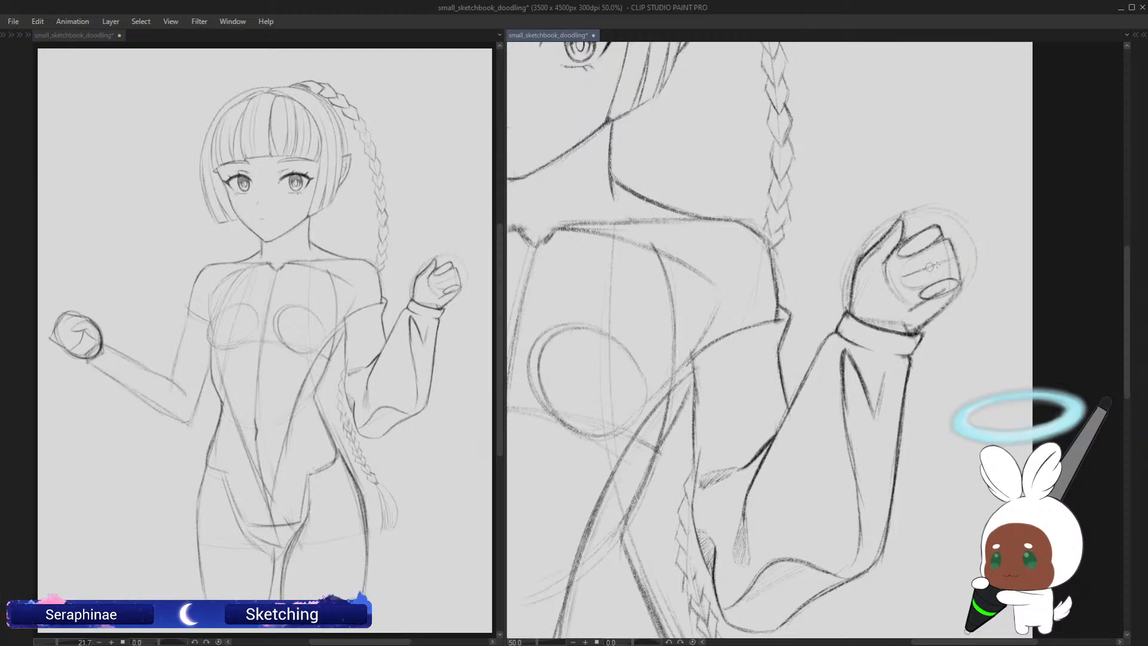
left_click_drag(950, 241, 906, 261)
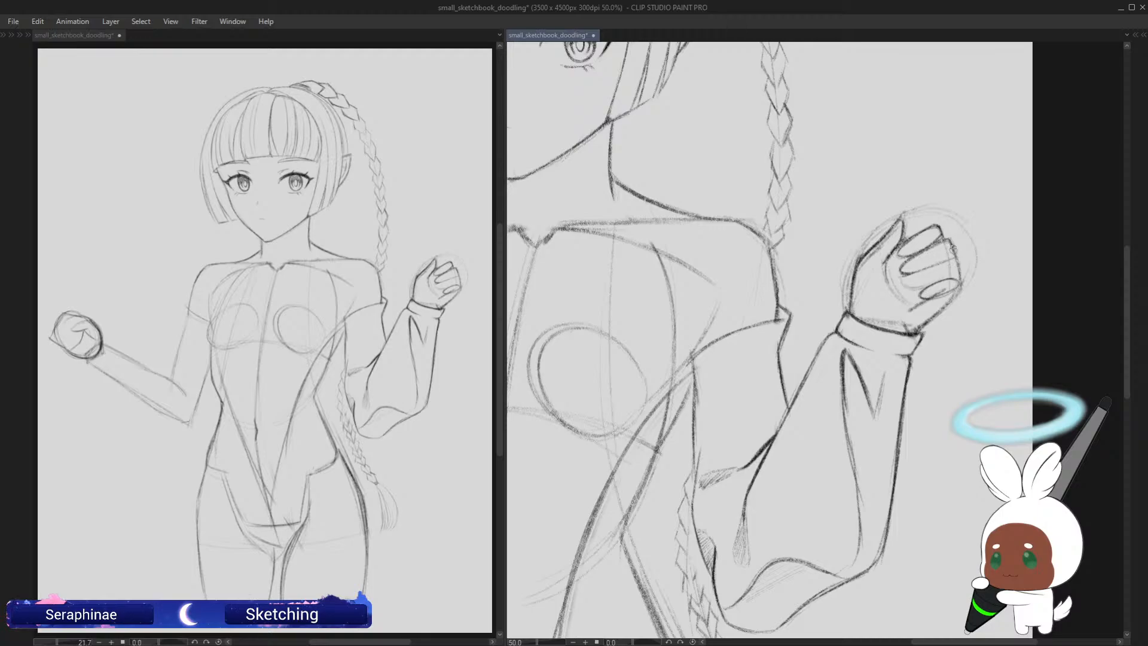
key("minus")
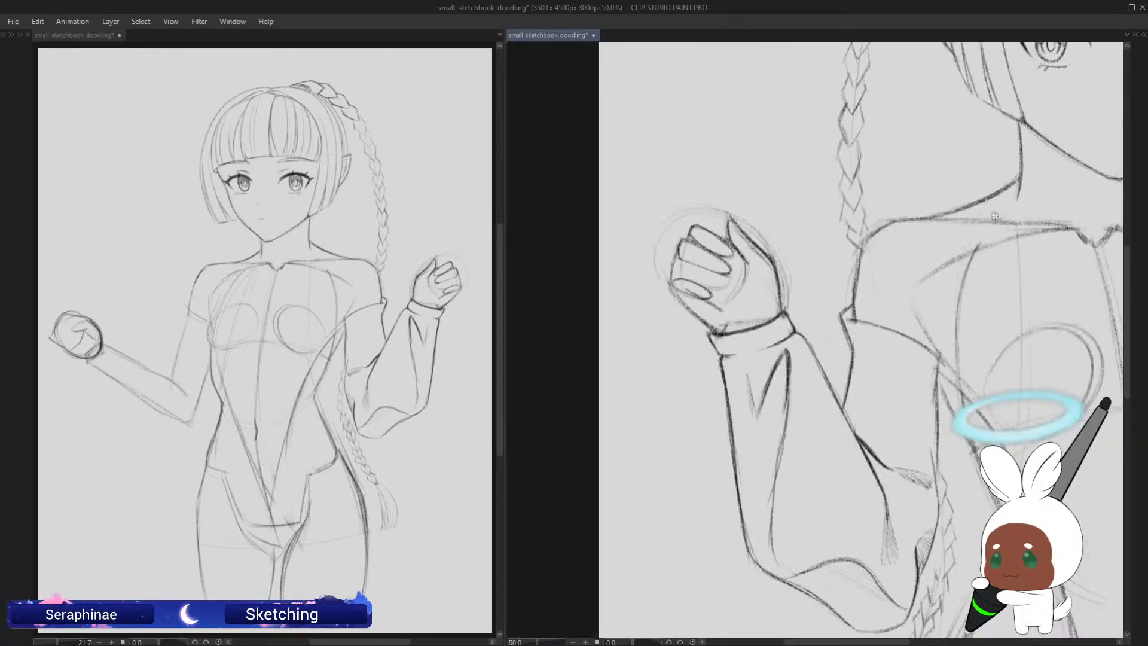
key("minus")
key("minus")
key("minus")
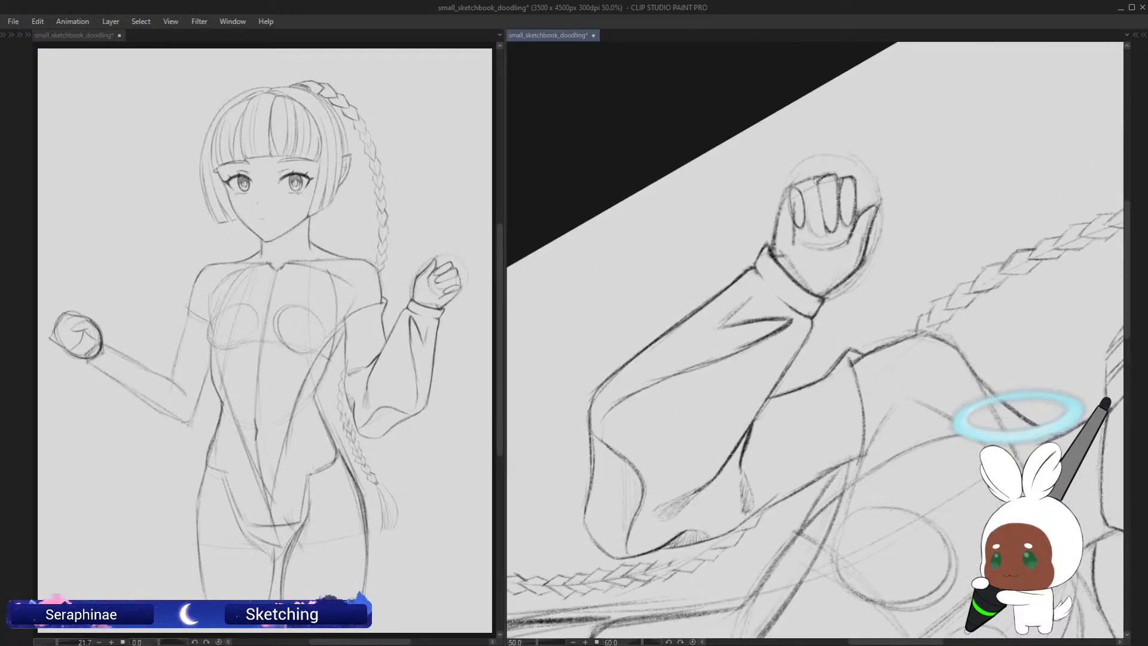
left_click_drag(803, 188, 818, 186)
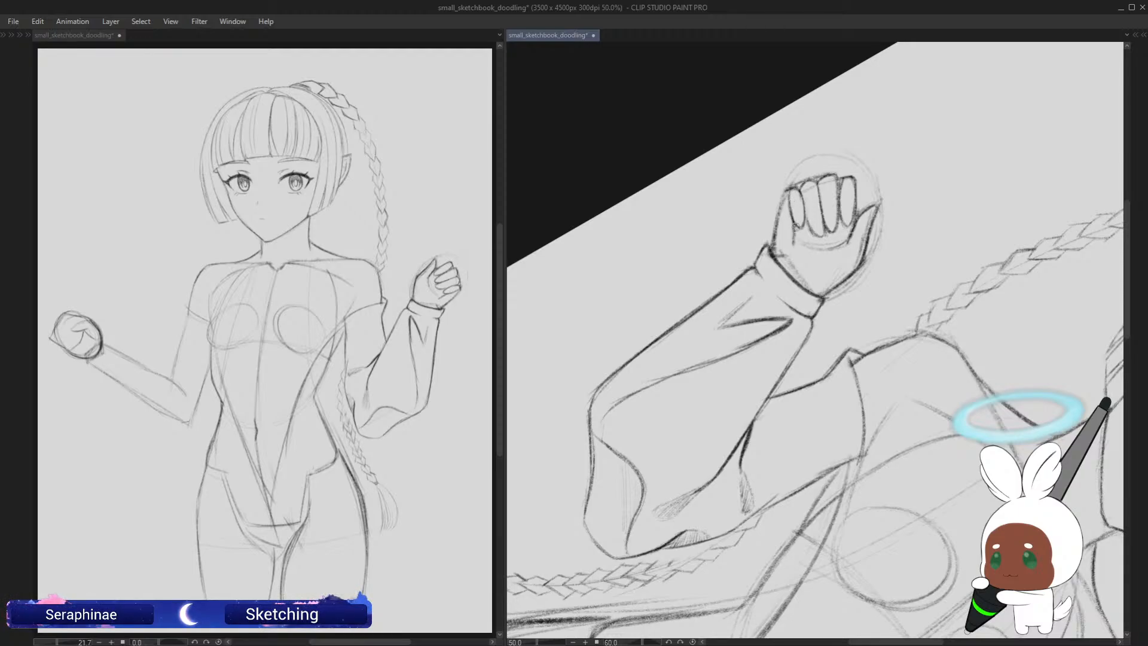
Step: Clean up the guide lines in the raised hand's palm, add the thumb crease and hatch the shadow beside the fingers
key("ctrl+@")
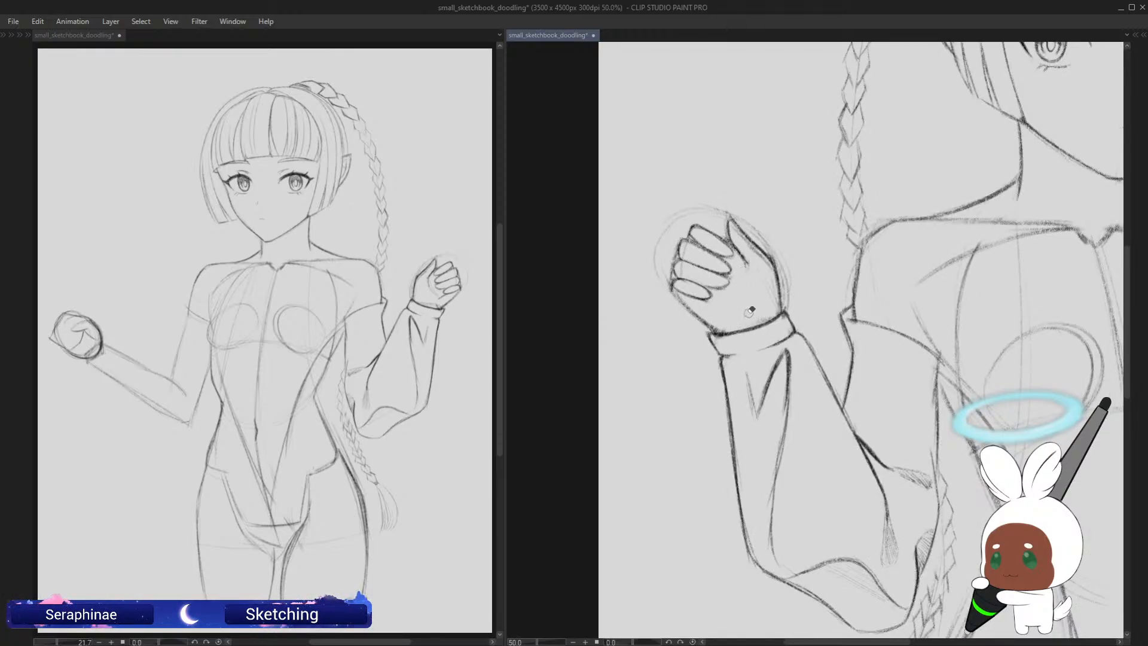
key("h")
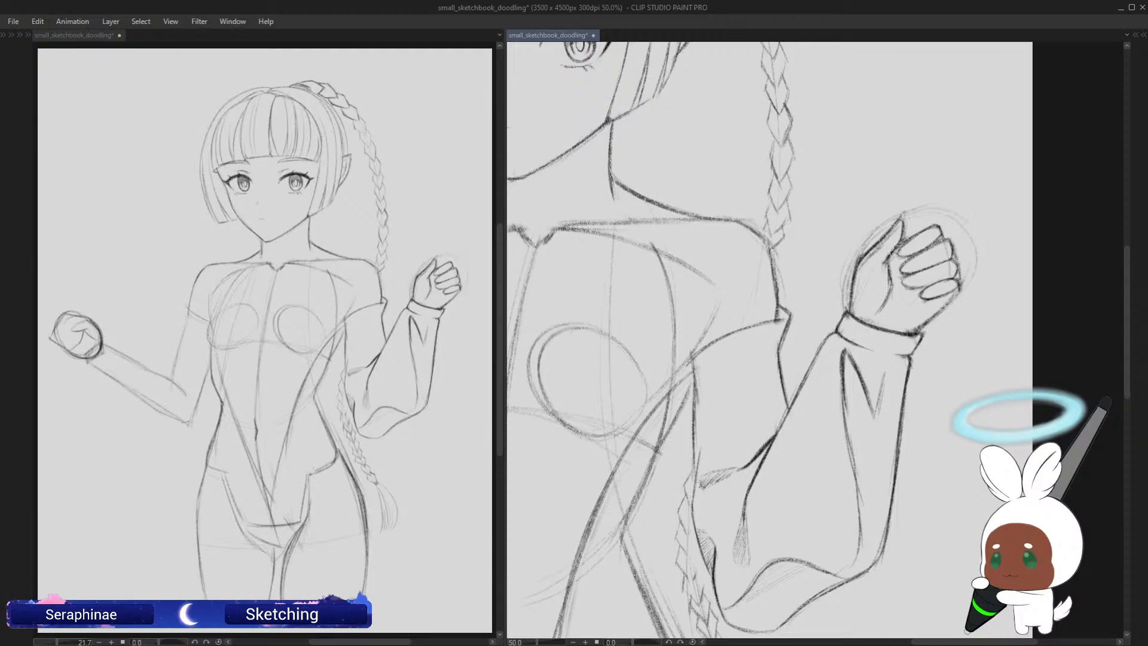
left_click_drag(891, 256, 892, 293)
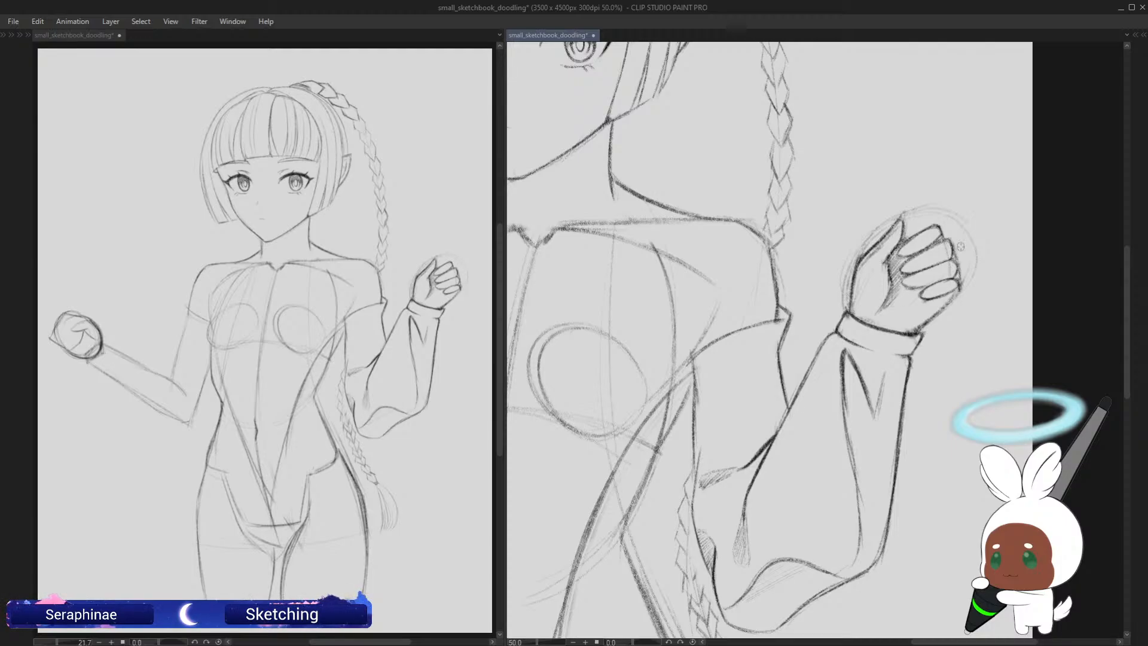
key("h")
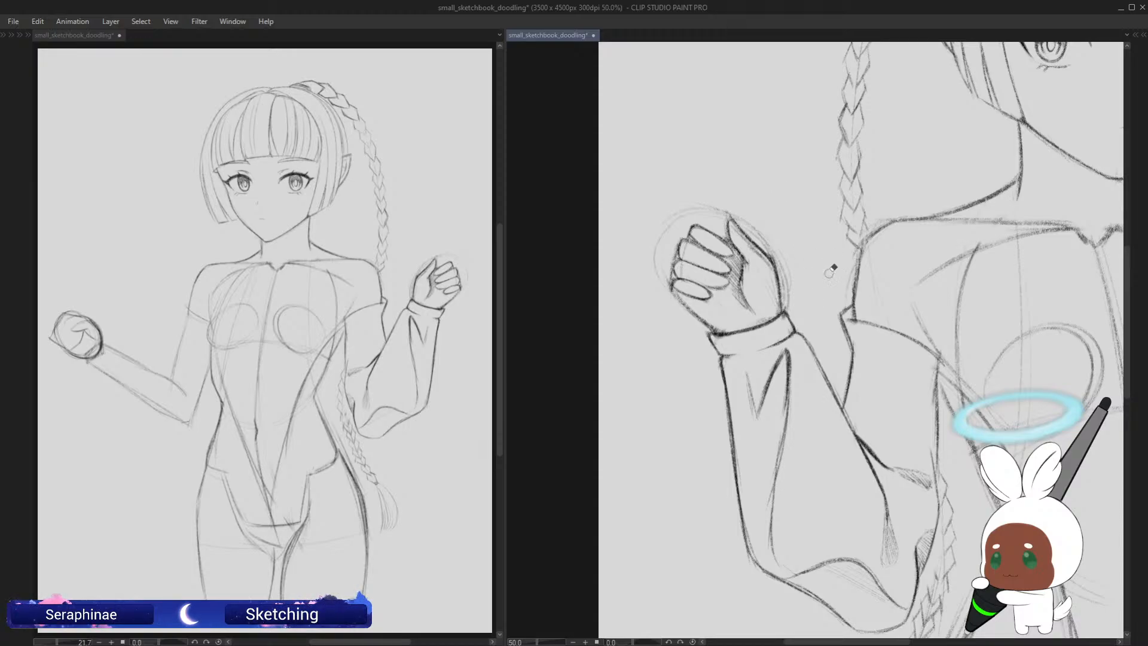
key("h")
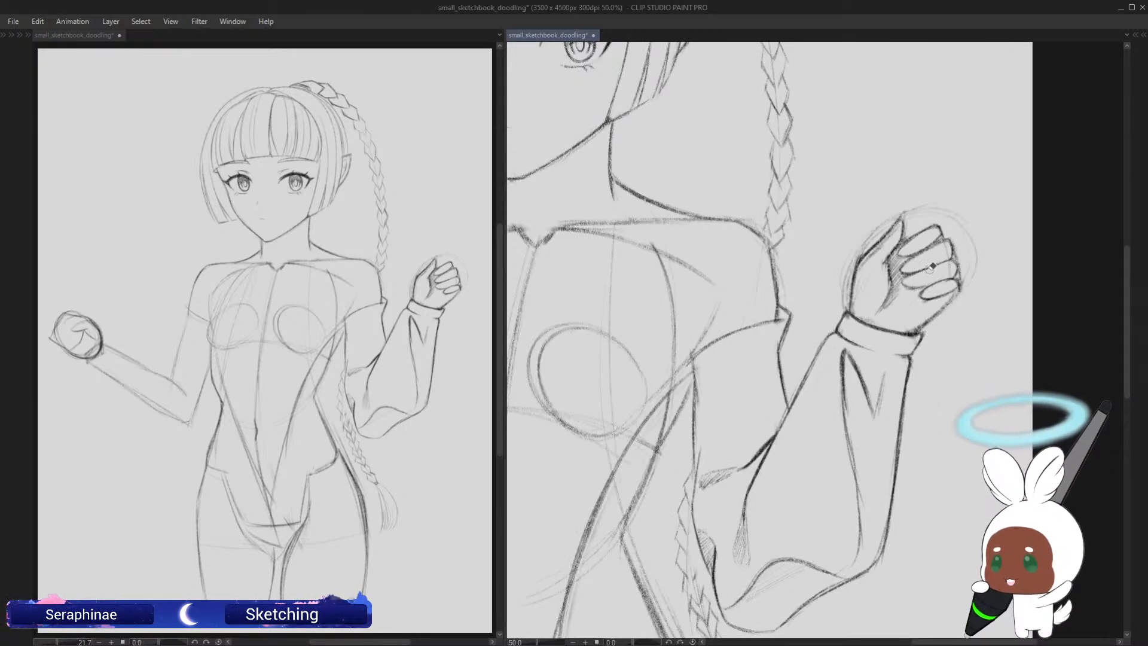
Step: Sketch the jacket's curved front edge from the sleeve opening under the raised arm down toward the waist
left_click_drag(975, 639, 939, 636)
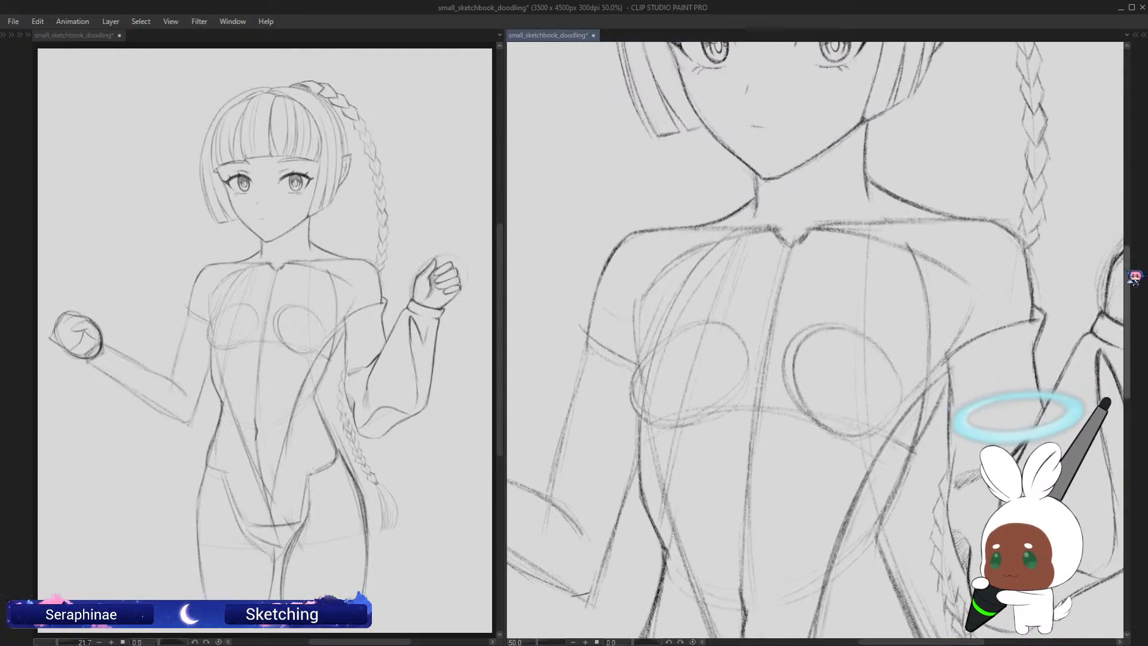
left_click_drag(1127, 258, 1113, 302)
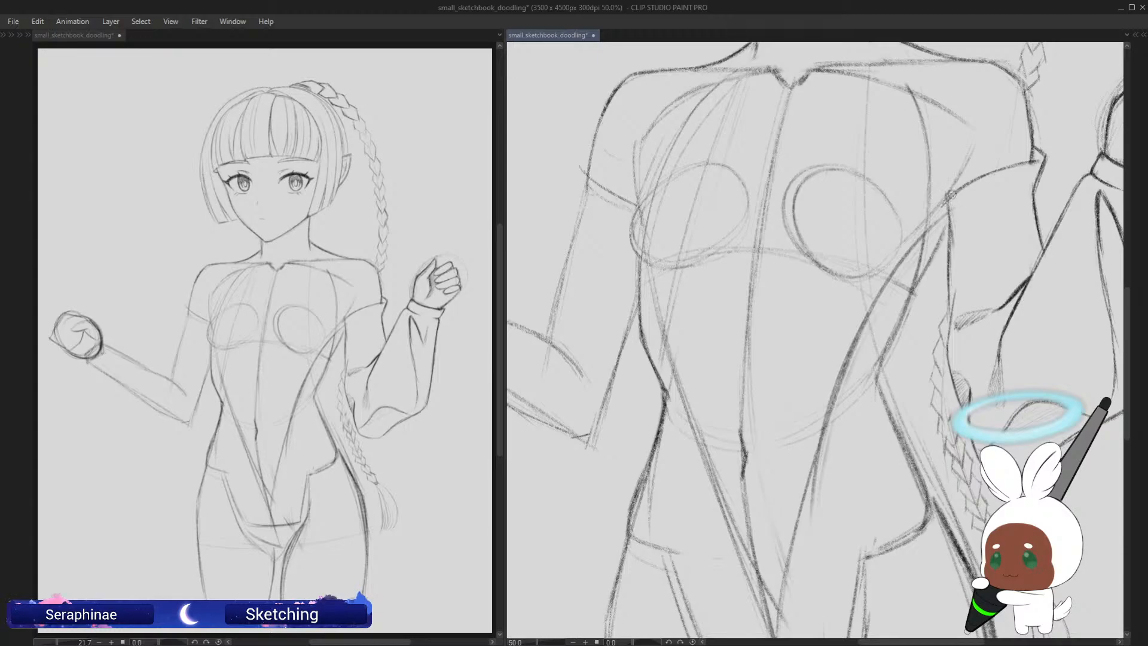
left_click_drag(948, 199, 885, 293)
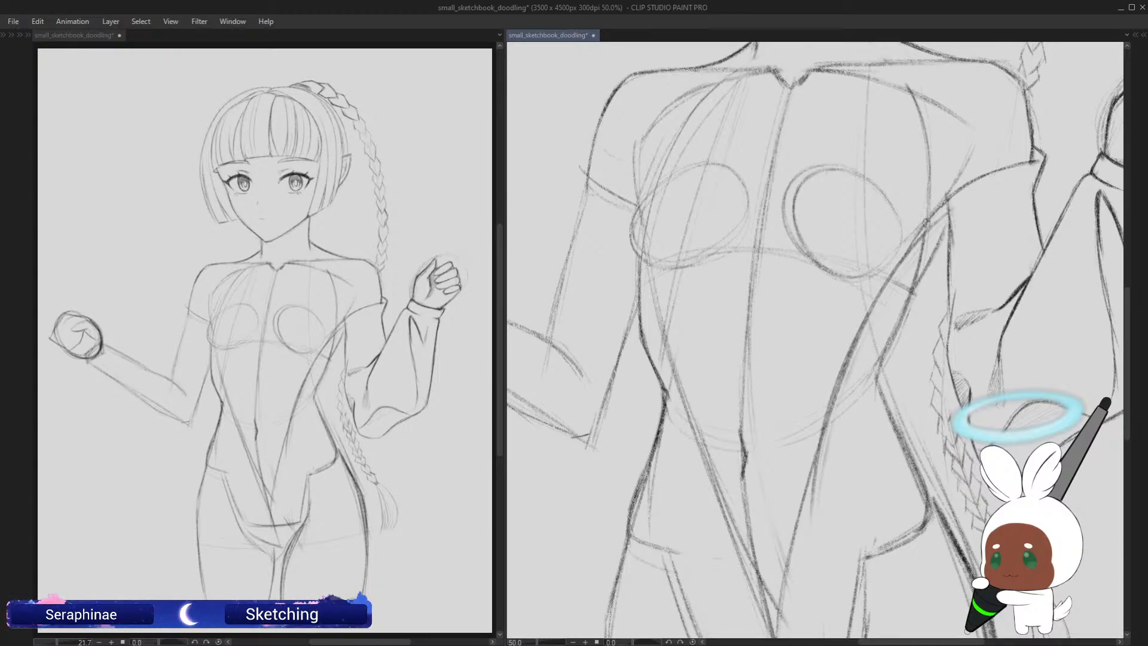
left_click_drag(927, 223, 879, 318)
left_click_drag(906, 247, 865, 363)
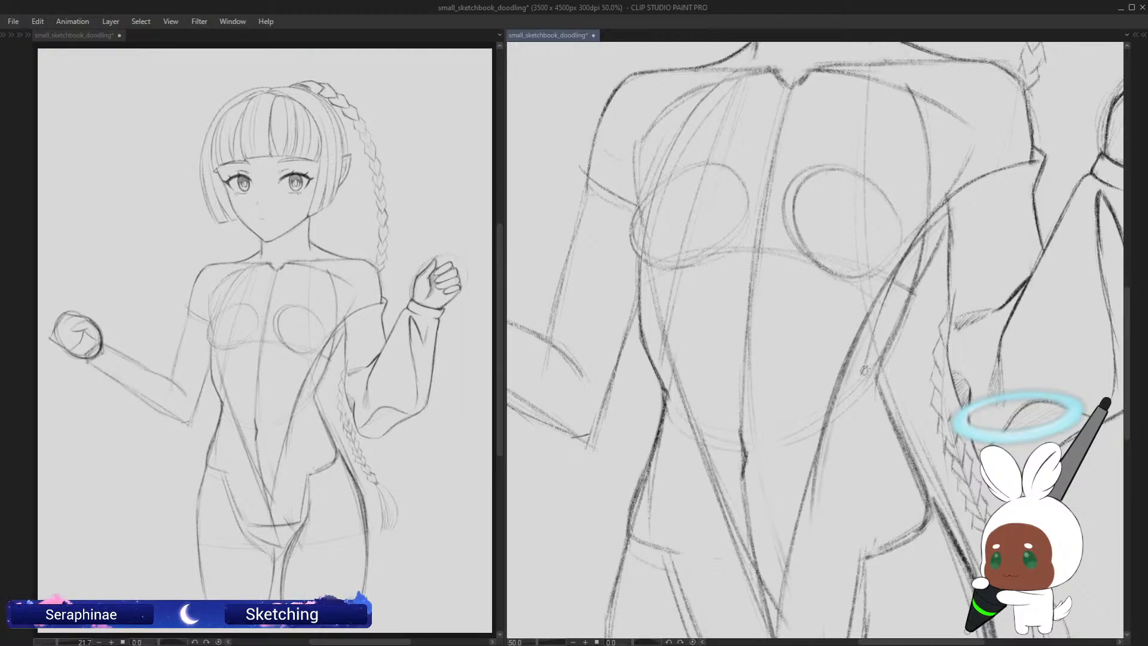
Step: Outline the jacket panel's slanted hem and outer side, darken its front edge and erase the old lines inside it
mouse_move(865, 370)
left_mouse_down()
mouse_move(924, 338)
mouse_move(929, 288)
mouse_move(916, 347)
mouse_move(937, 293)
left_mouse_up()
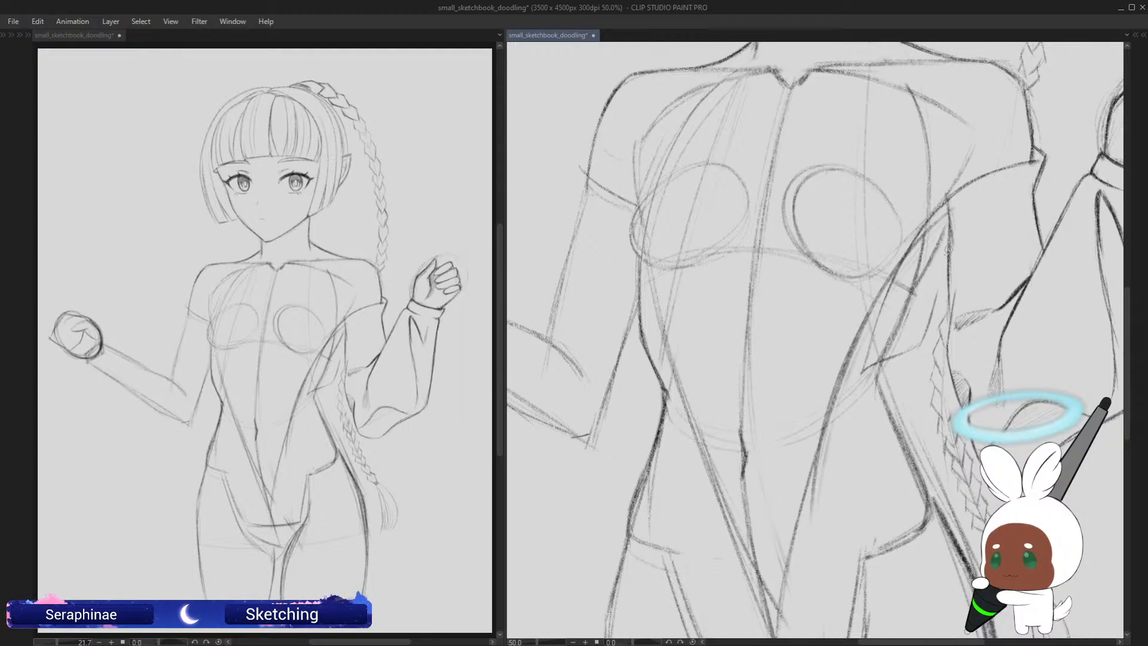
mouse_move(948, 261)
left_mouse_down()
mouse_move(924, 324)
mouse_move(876, 365)
mouse_move(900, 354)
left_mouse_up()
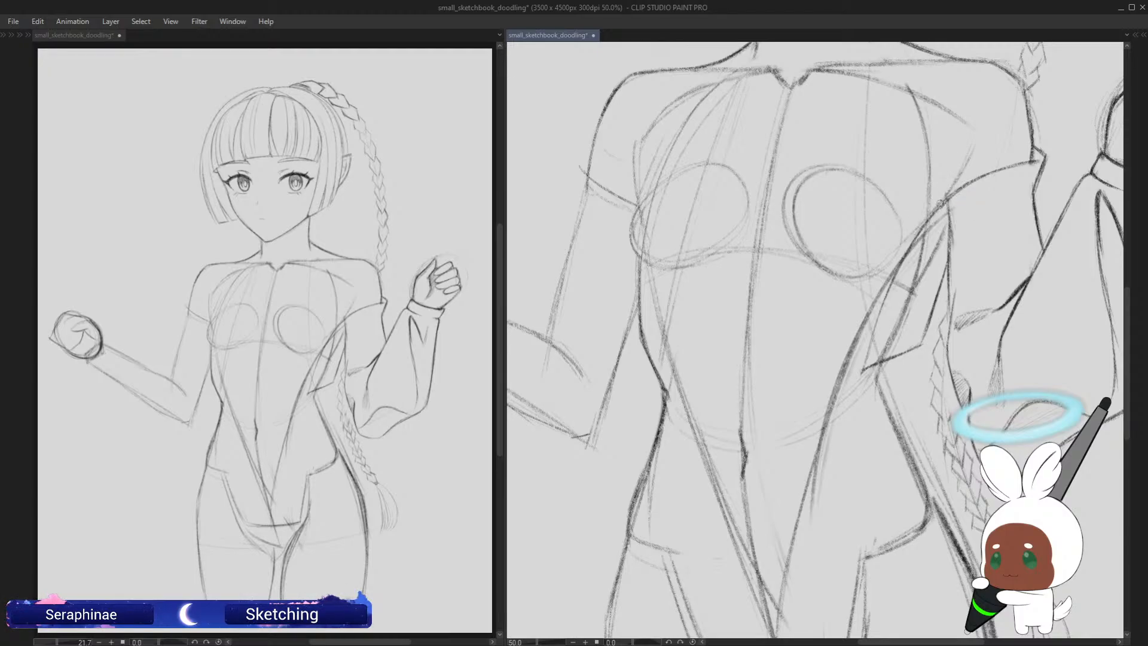
mouse_move(937, 203)
left_mouse_down()
mouse_move(897, 261)
mouse_move(851, 378)
left_mouse_up()
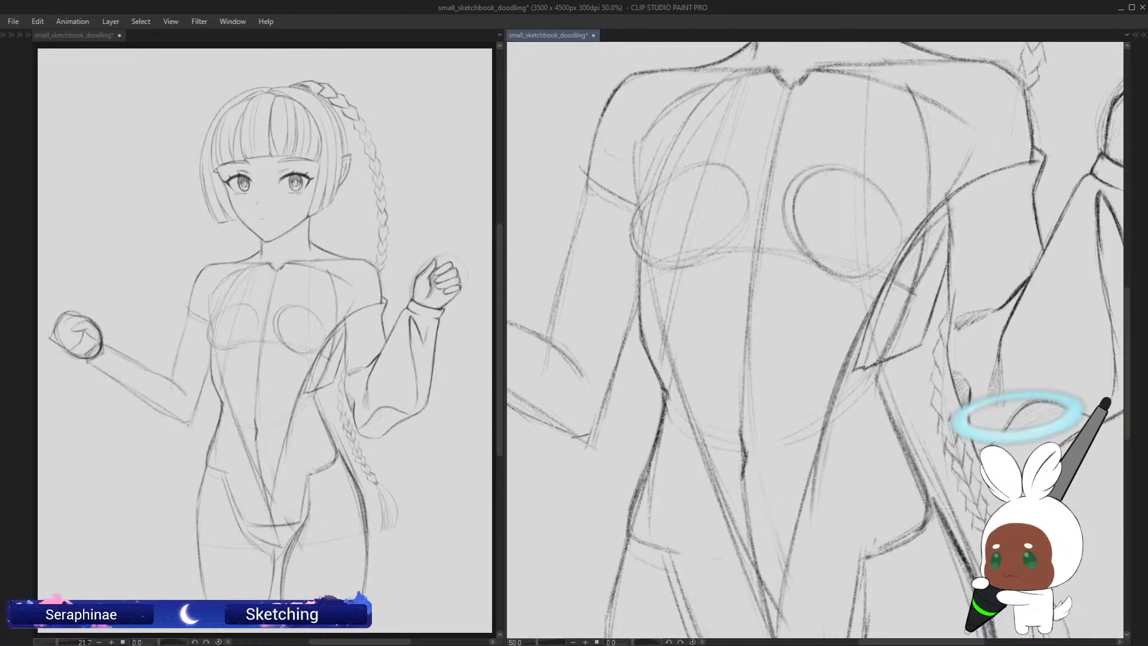
left_click_drag(937, 225, 885, 348)
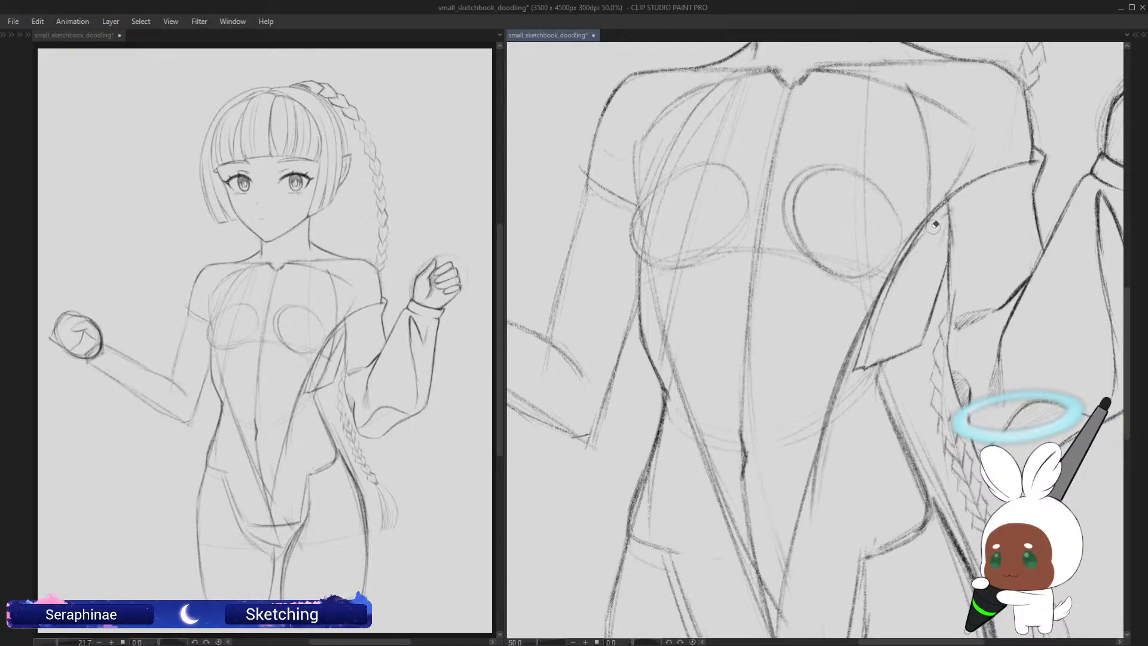
Step: Reshape the jacket panel's outer side with a fold, add a narrow band along its hem and refine the front edge
left_click_drag(913, 319, 922, 254)
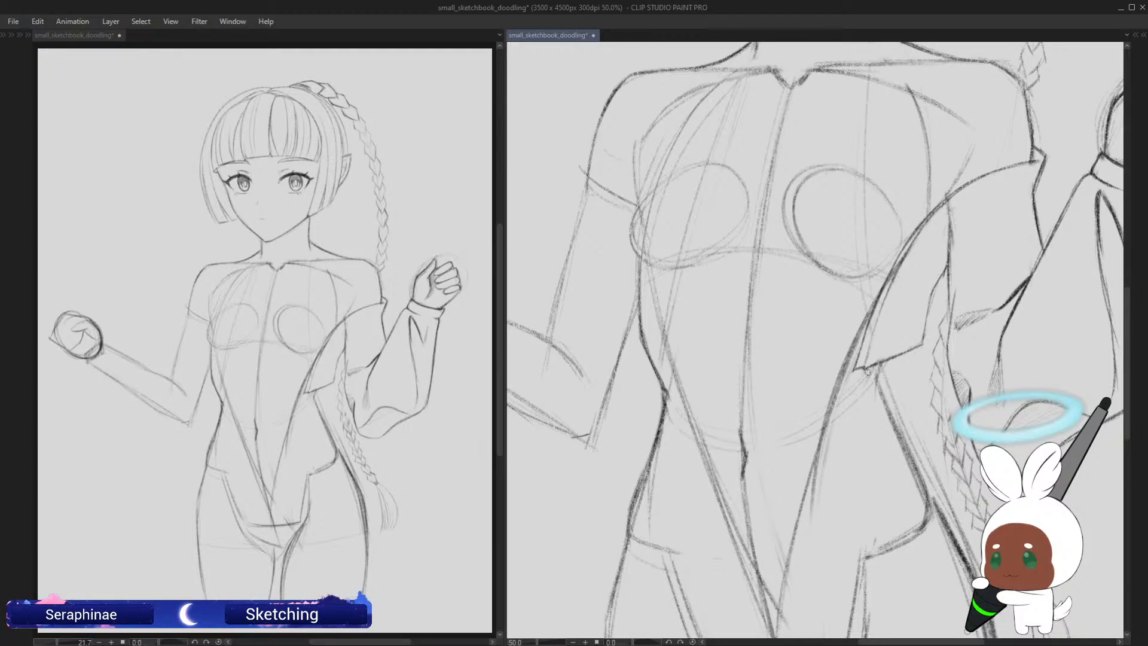
mouse_move(868, 372)
left_mouse_down()
mouse_move(922, 351)
mouse_move(902, 361)
left_mouse_up()
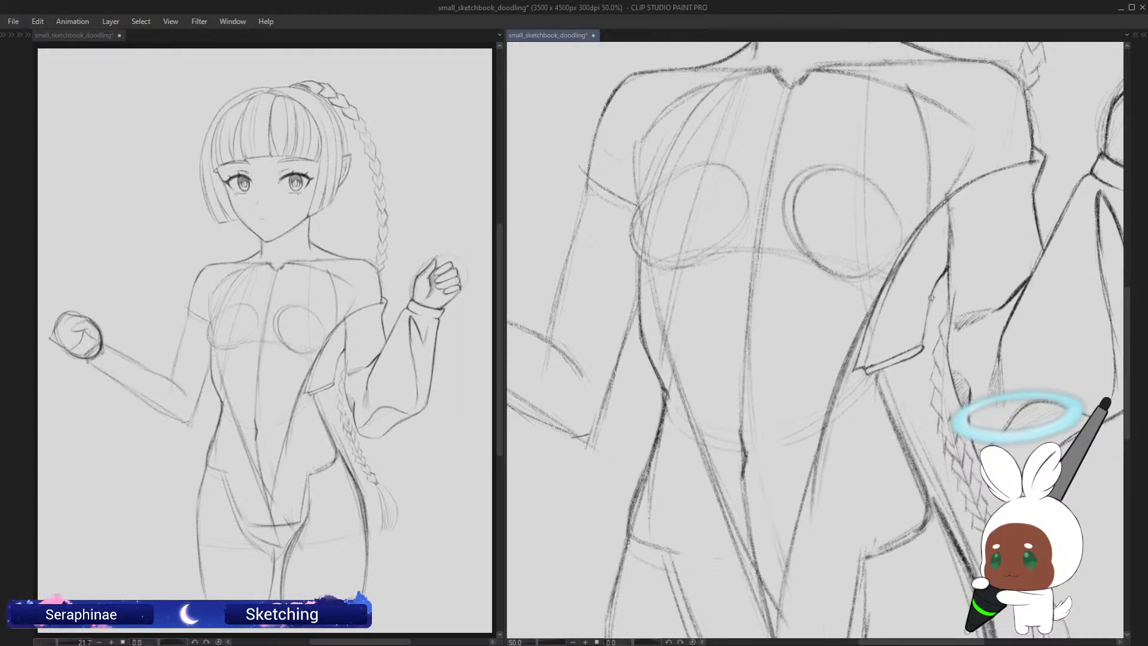
left_click_drag(930, 298, 925, 328)
left_click_drag(867, 370, 920, 353)
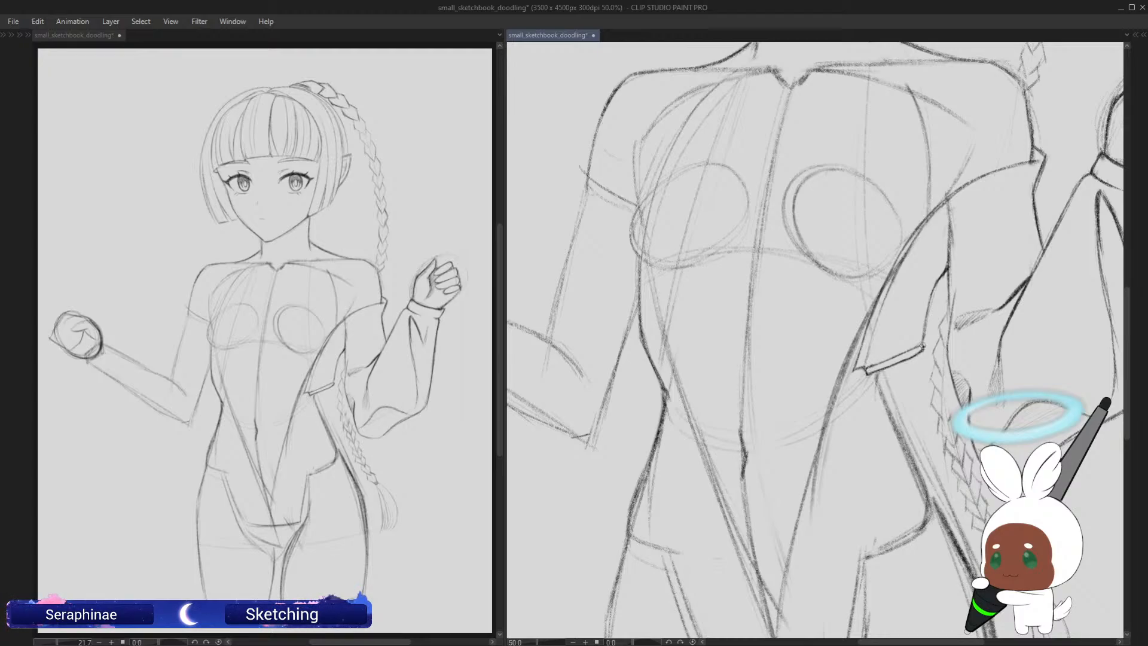
key("h")
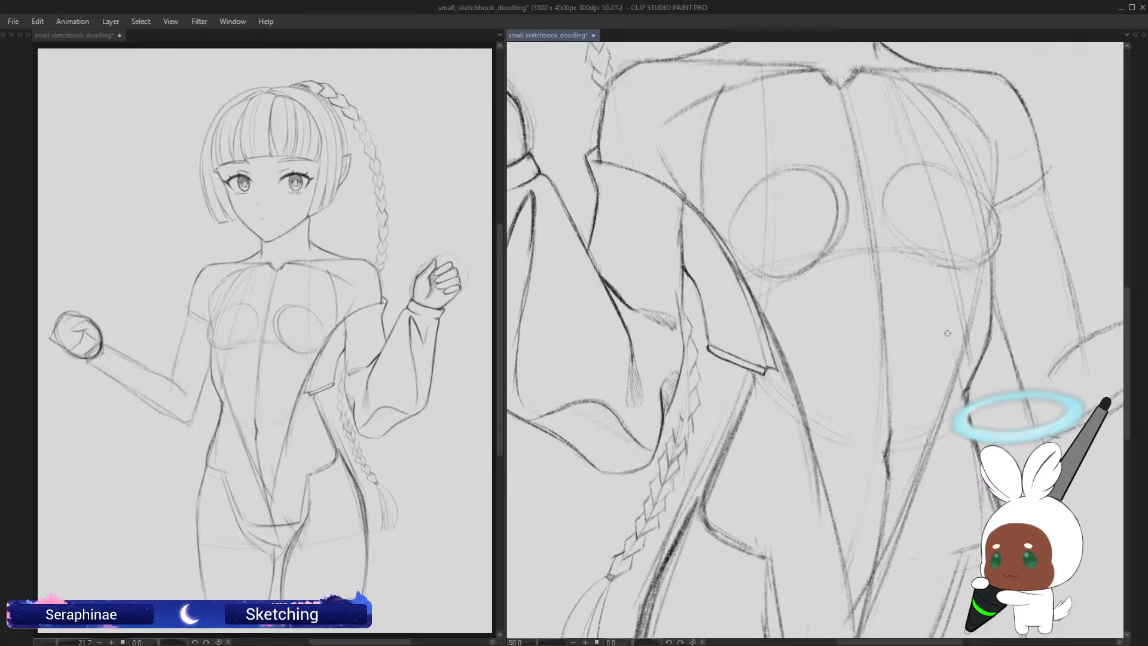
key("h")
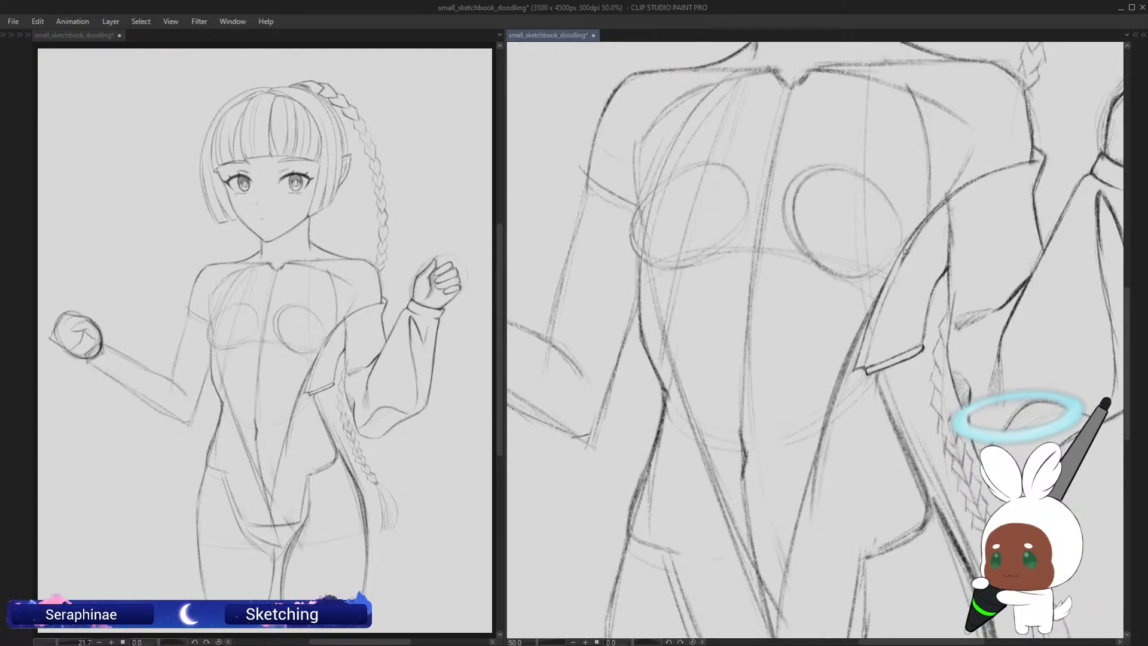
left_click_drag(903, 257, 870, 363)
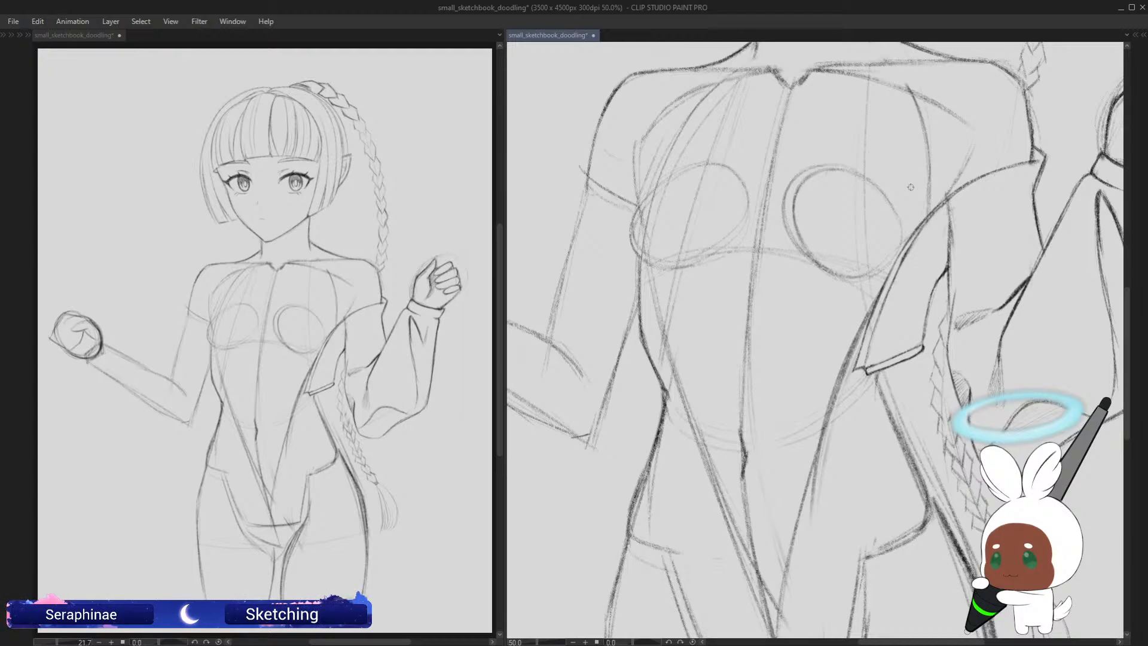
Step: Touch up the armpit line where the jacket's front edge meets the sleeve opening under the raised arm
scroll(921, 192, "up", 3)
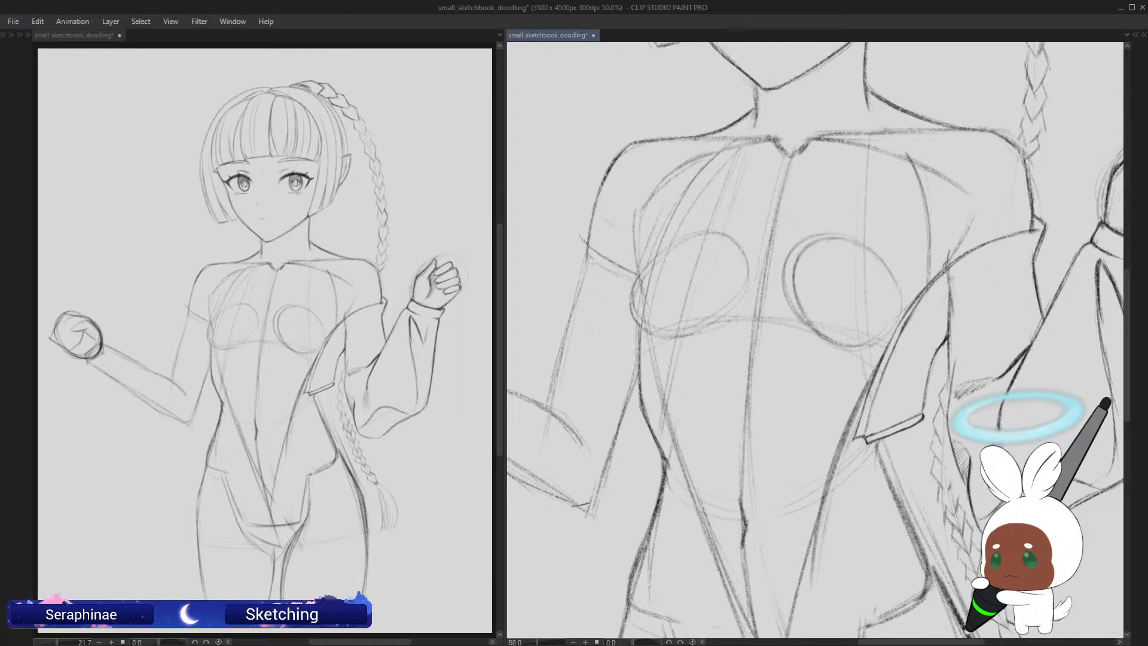
left_click_drag(946, 267, 961, 237)
scroll(1128, 338, "down", 3)
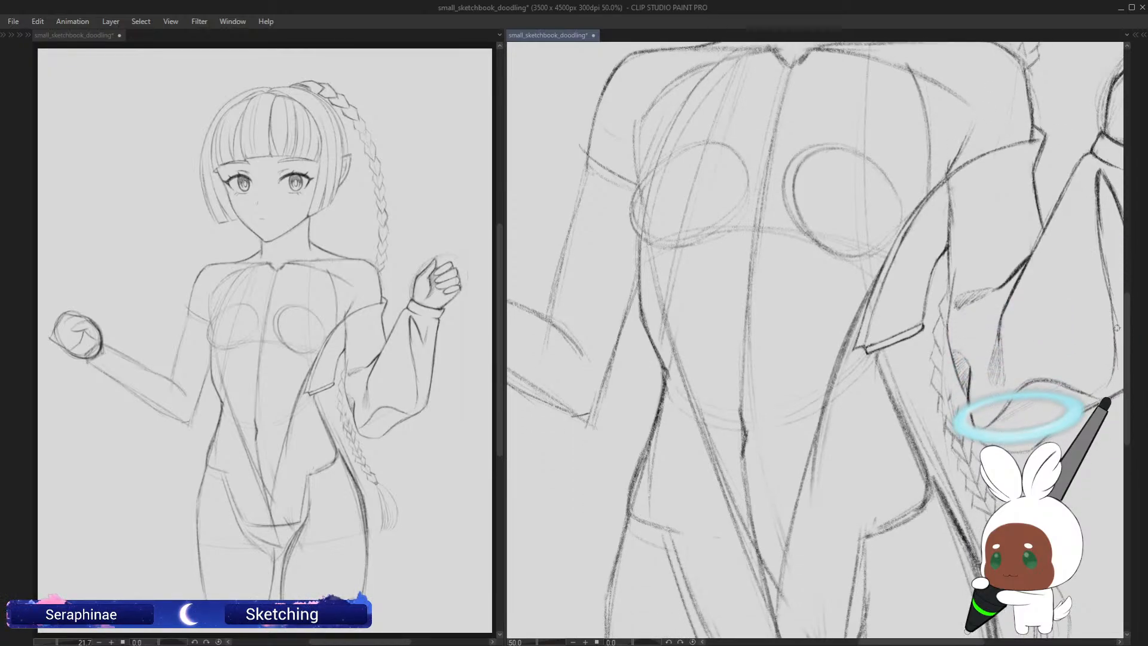
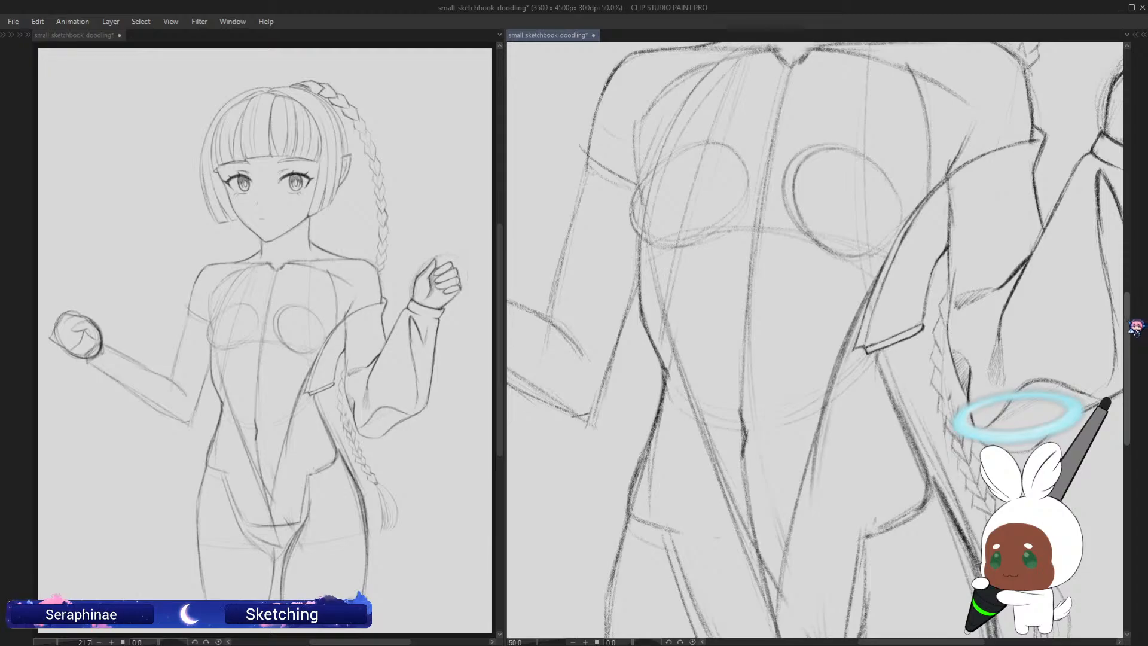
Step: Sketch the slanted sleeve opening across the other upper arm, with a small pointed corner at its outer end
scroll(1133, 317, "up", 2)
left_click_drag(1130, 310, 1130, 305)
key("h")
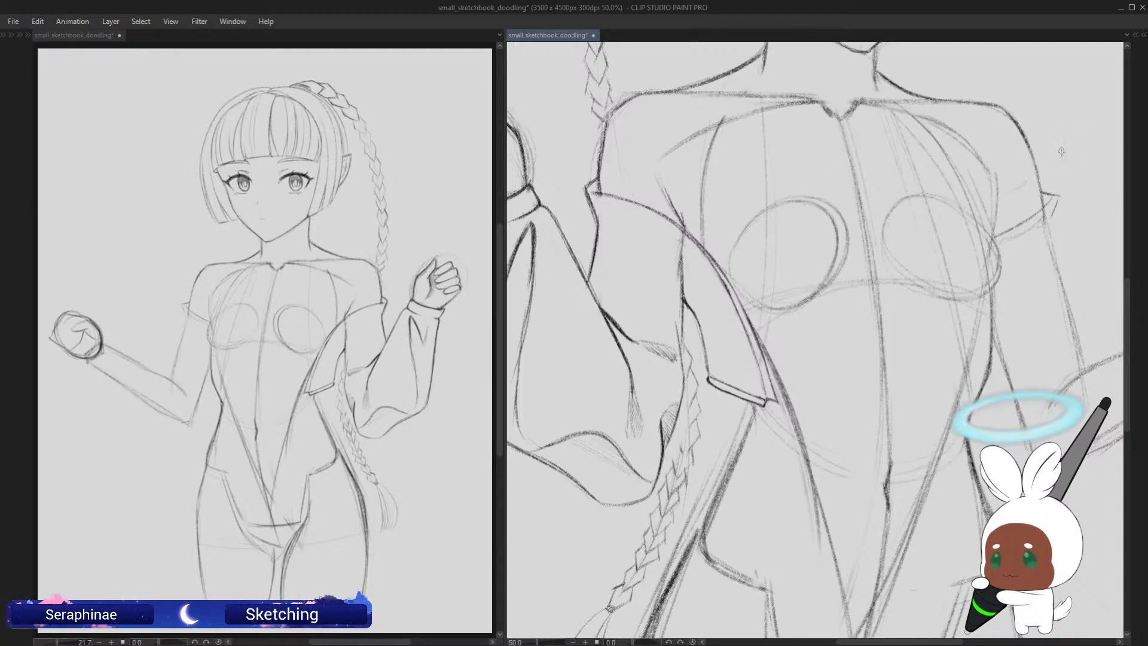
left_click_drag(1061, 196, 1054, 245)
left_click_drag(1051, 200, 1014, 222)
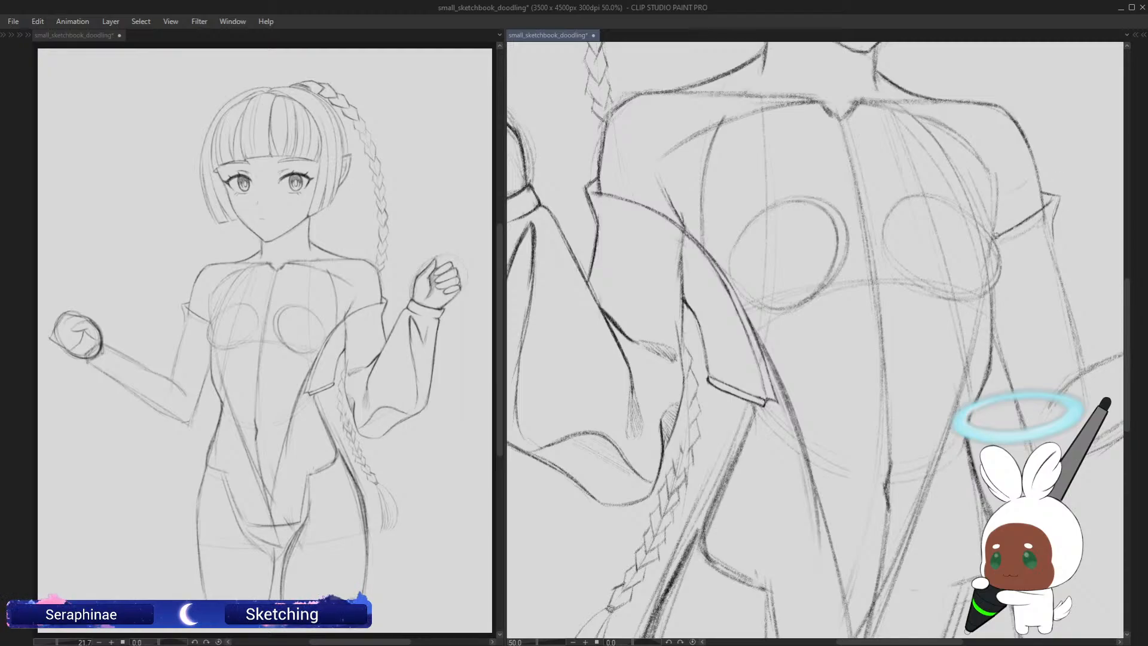
key("h")
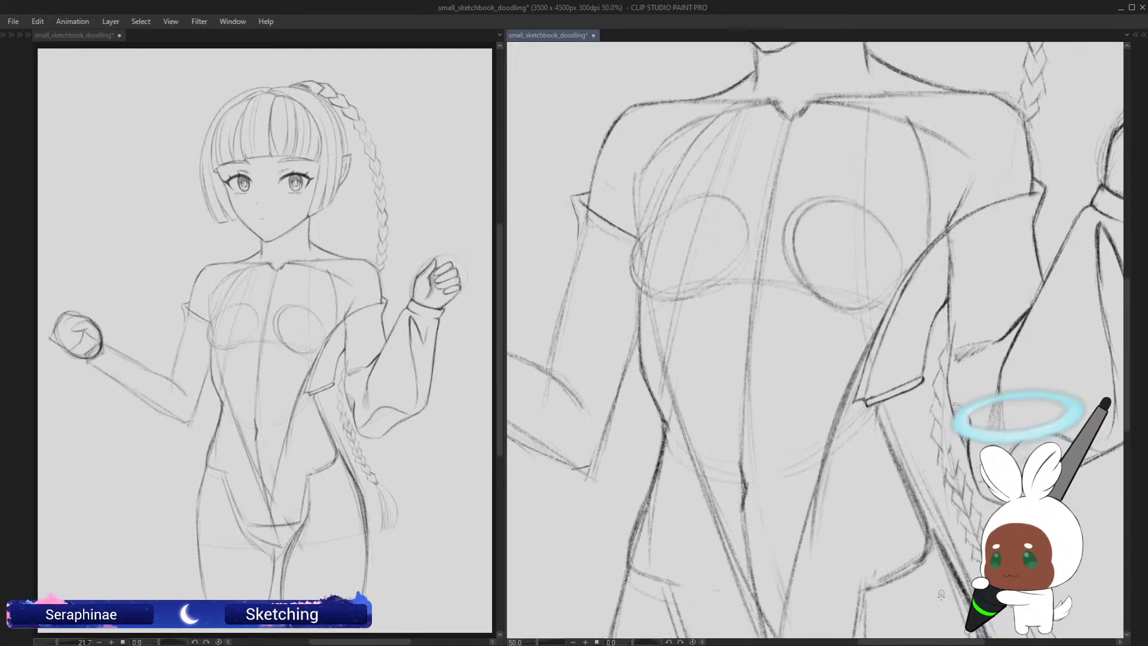
Step: Draw the sleeve's fold below that pointed corner and darken its edge down the upper arm toward the elbow
left_click_drag(921, 642, 891, 642)
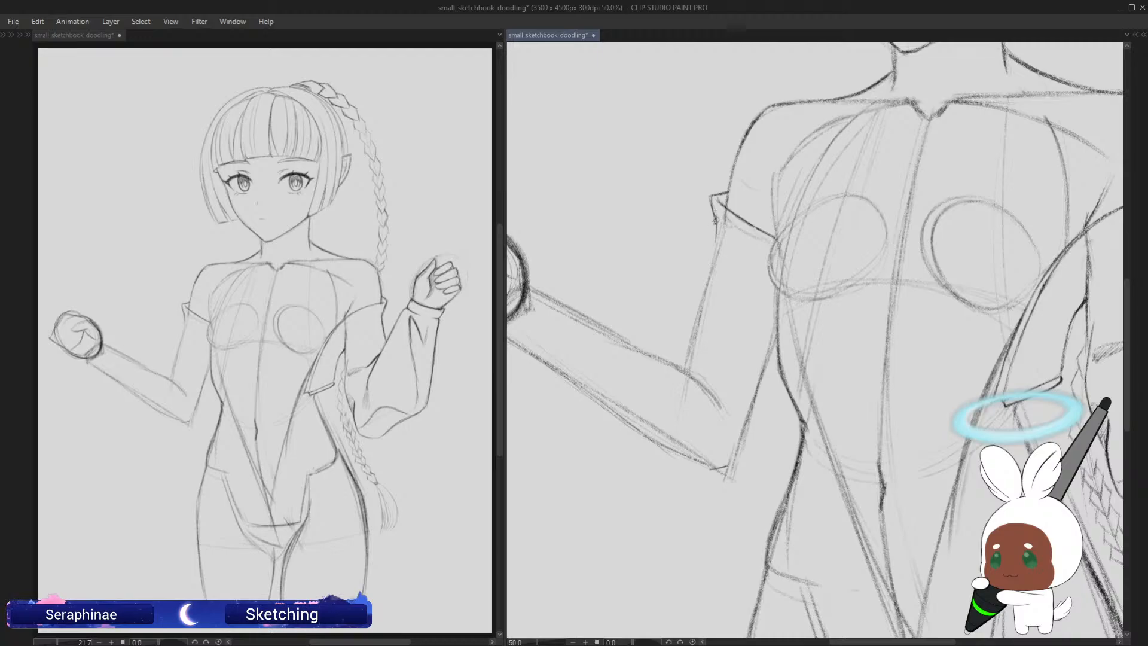
left_click_drag(716, 219, 695, 311)
left_click_drag(716, 239, 688, 348)
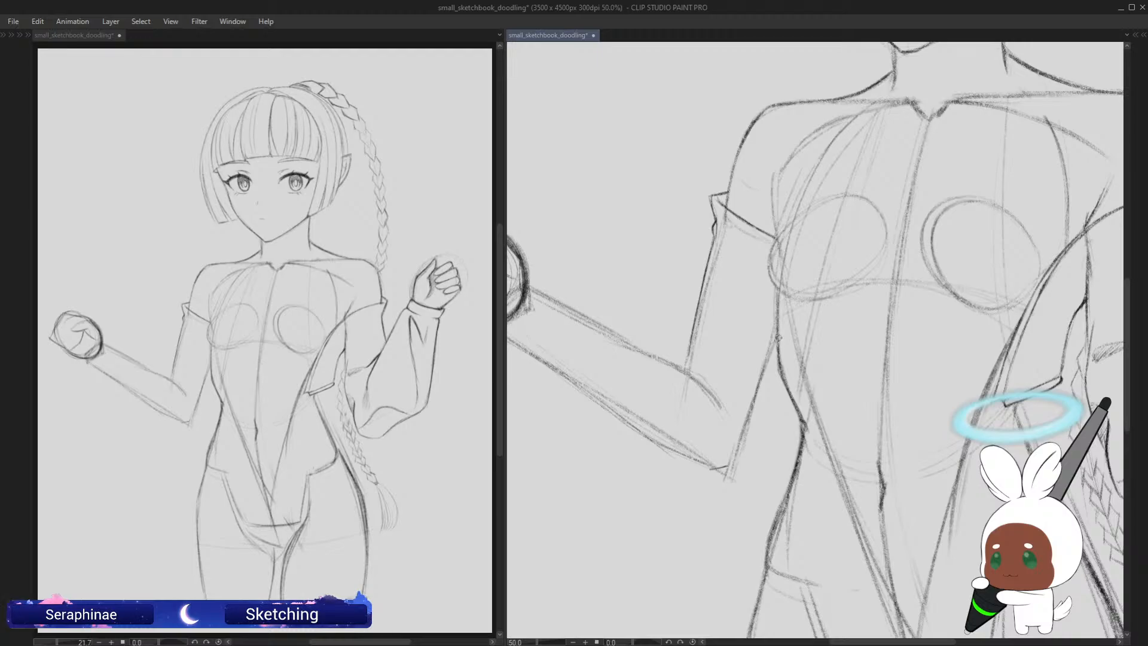
key("h")
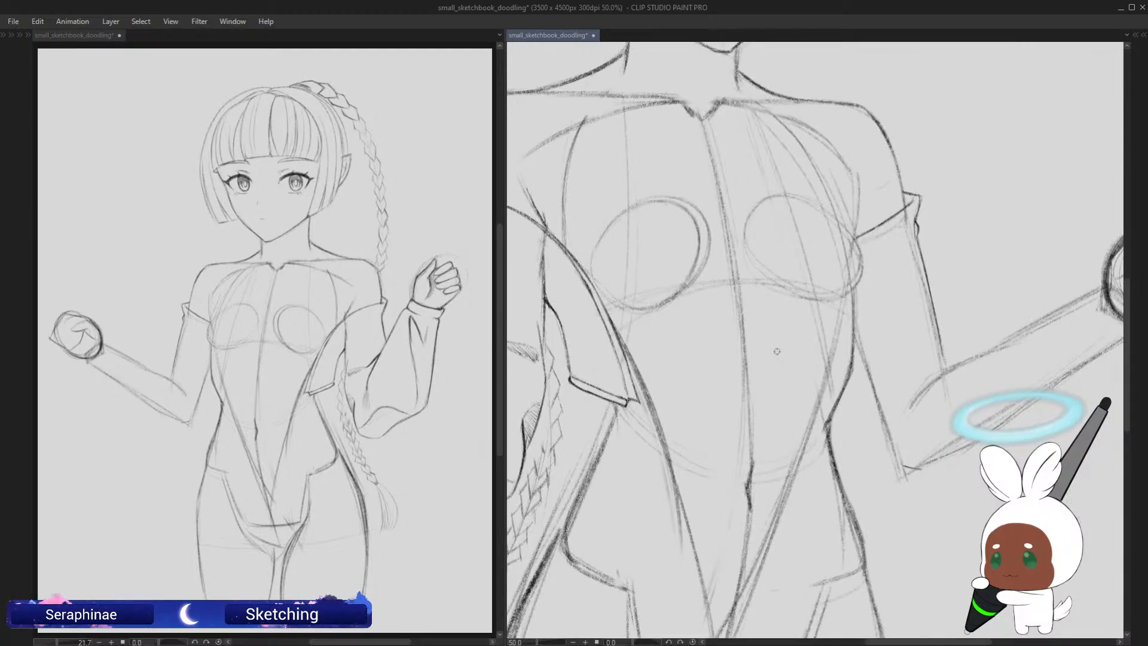
Step: Sketch the inner elbow creases and a curved upper sleeve edge along the forearm, erasing the rough lines beneath
left_click_drag(927, 642, 972, 642)
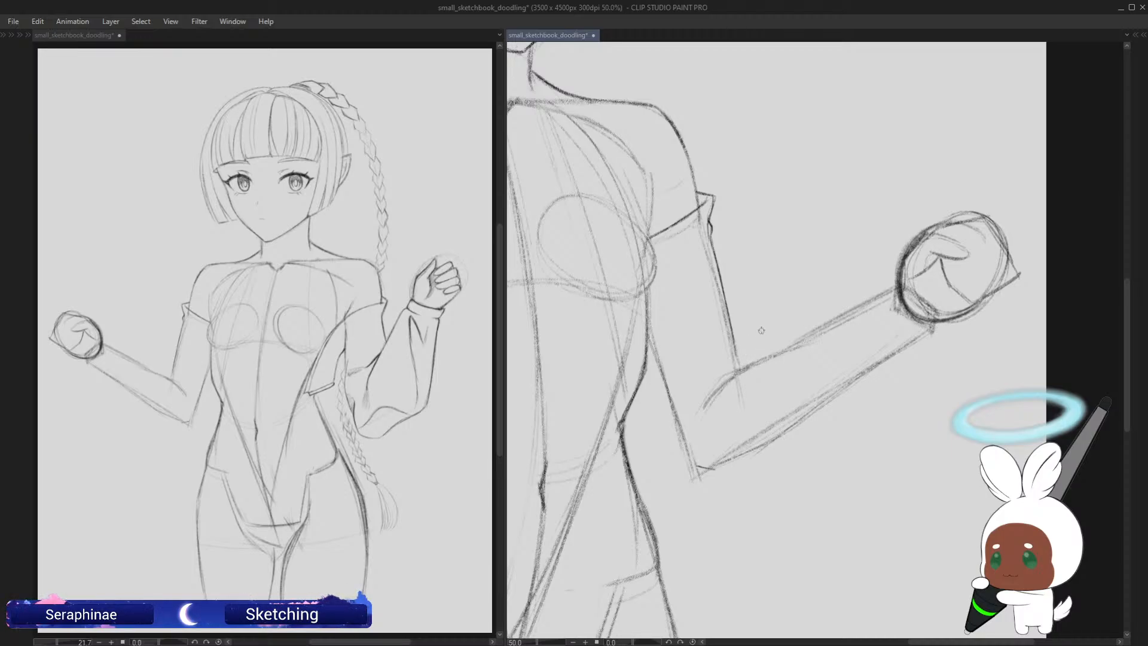
mouse_move(755, 365)
left_mouse_down()
mouse_move(726, 370)
mouse_move(701, 420)
left_mouse_up()
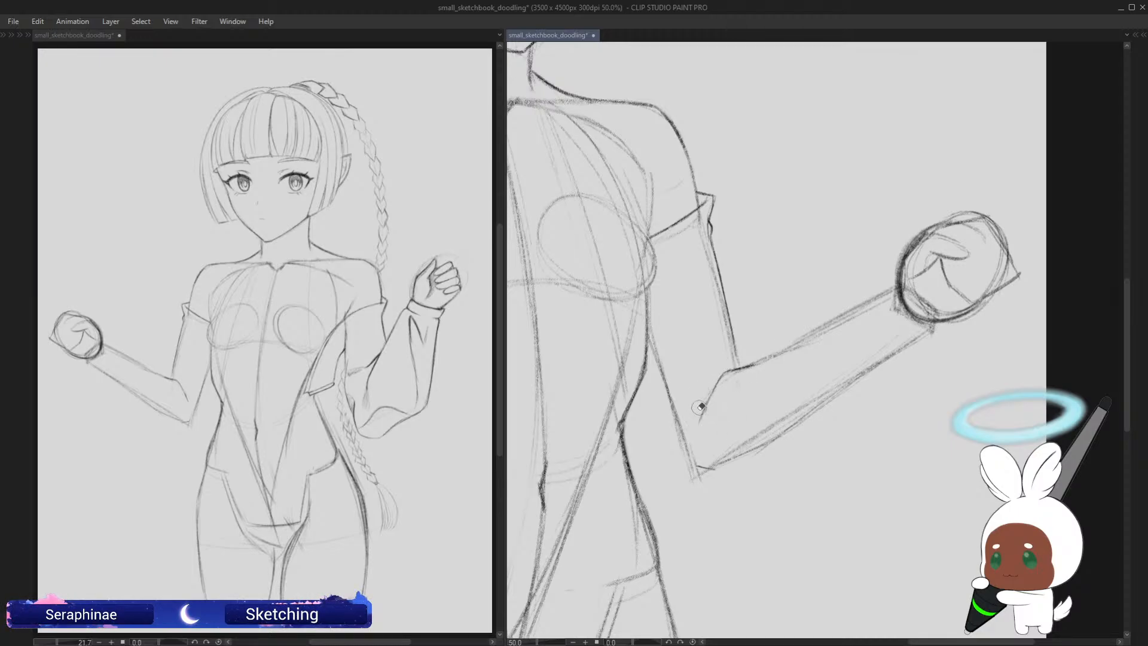
mouse_move(701, 411)
left_mouse_down()
mouse_move(696, 426)
mouse_move(727, 371)
left_mouse_up()
mouse_move(898, 284)
left_mouse_down()
mouse_move(754, 357)
mouse_move(777, 341)
left_mouse_up()
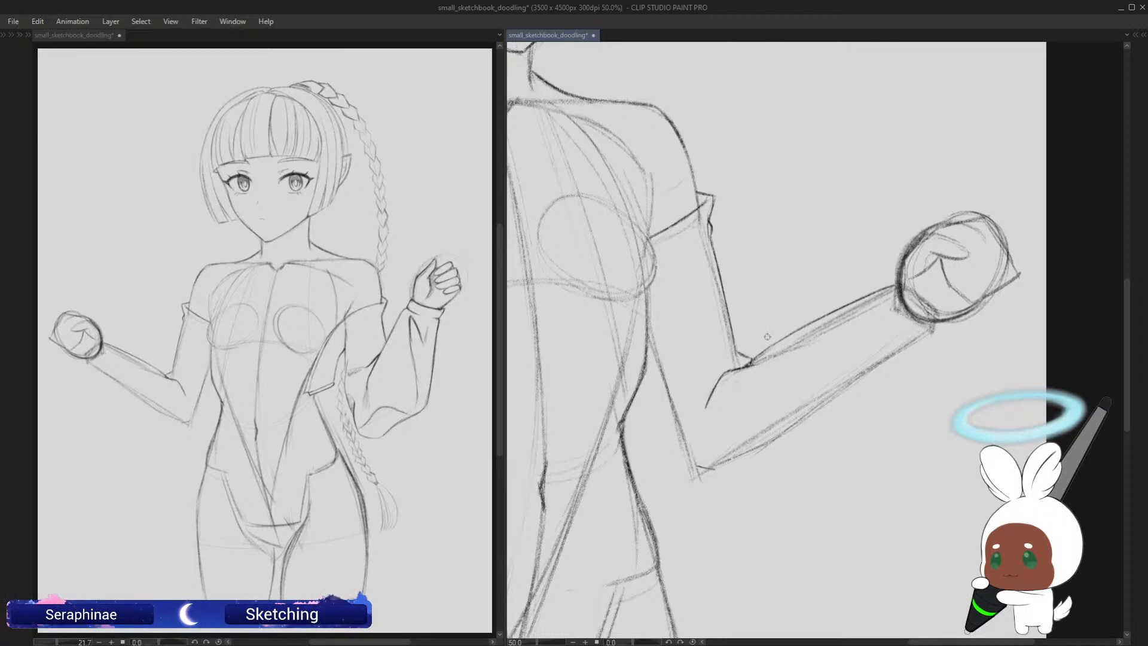
left_click_drag(720, 376, 707, 384)
mouse_move(879, 301)
left_mouse_down()
mouse_move(761, 366)
mouse_move(822, 331)
left_mouse_up()
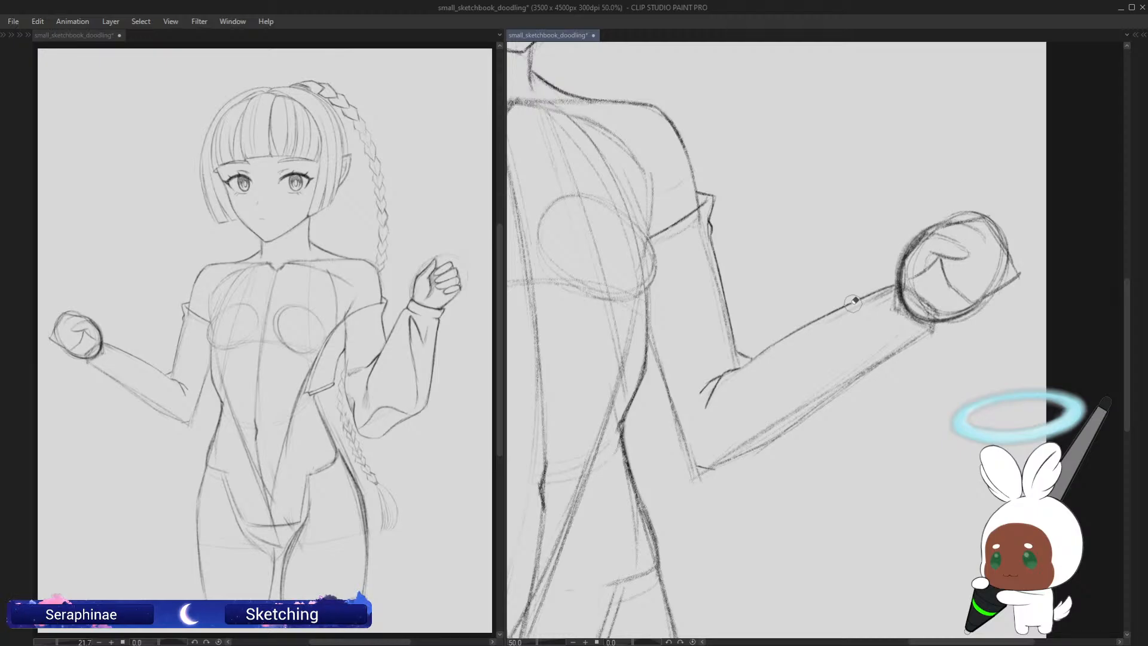
key("h")
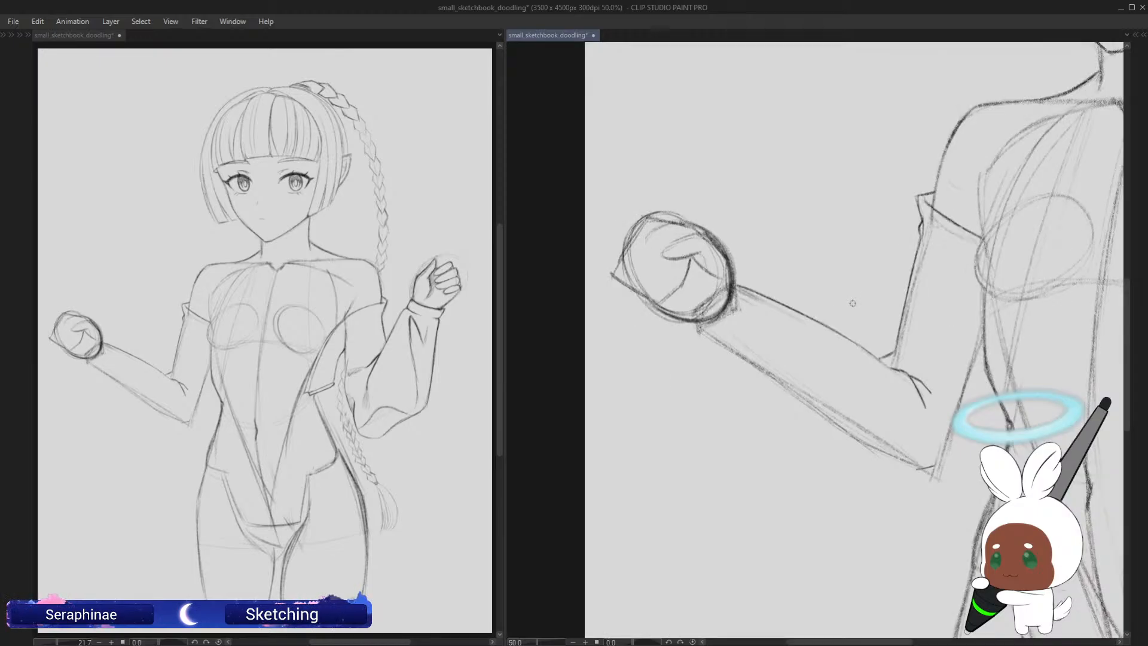
Step: Lighten the heavy rough circle around the fist and draw a curved cuff band across the wrist
mouse_move(728, 236)
left_mouse_down()
mouse_move(713, 310)
mouse_move(670, 322)
mouse_move(724, 292)
mouse_move(734, 264)
mouse_move(709, 295)
left_mouse_up()
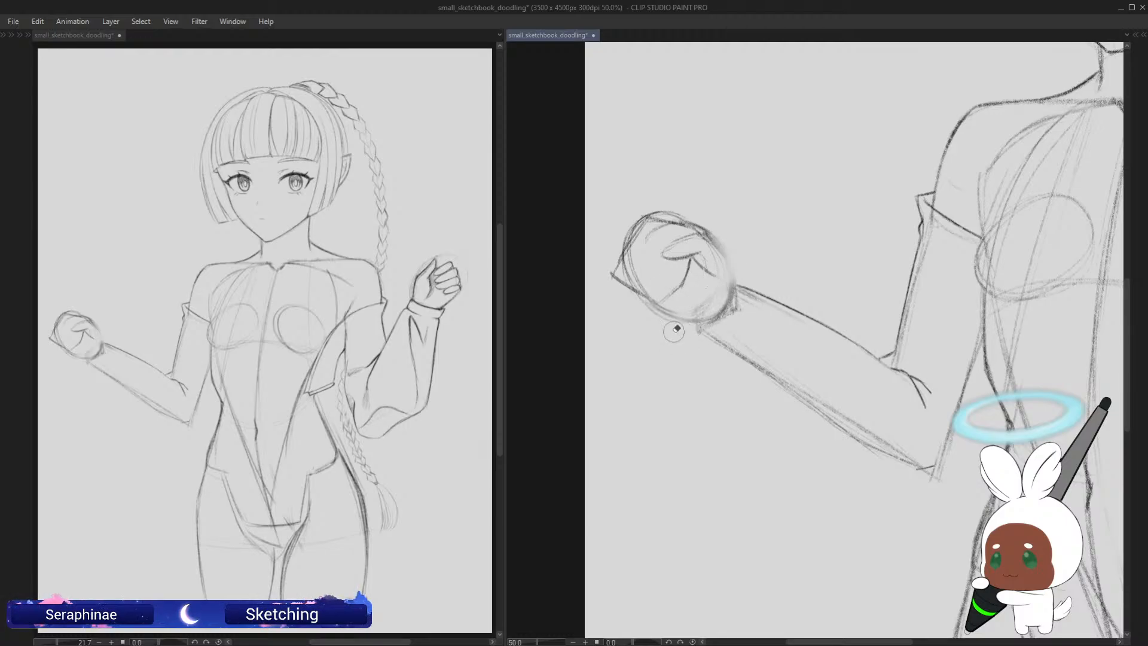
key("h")
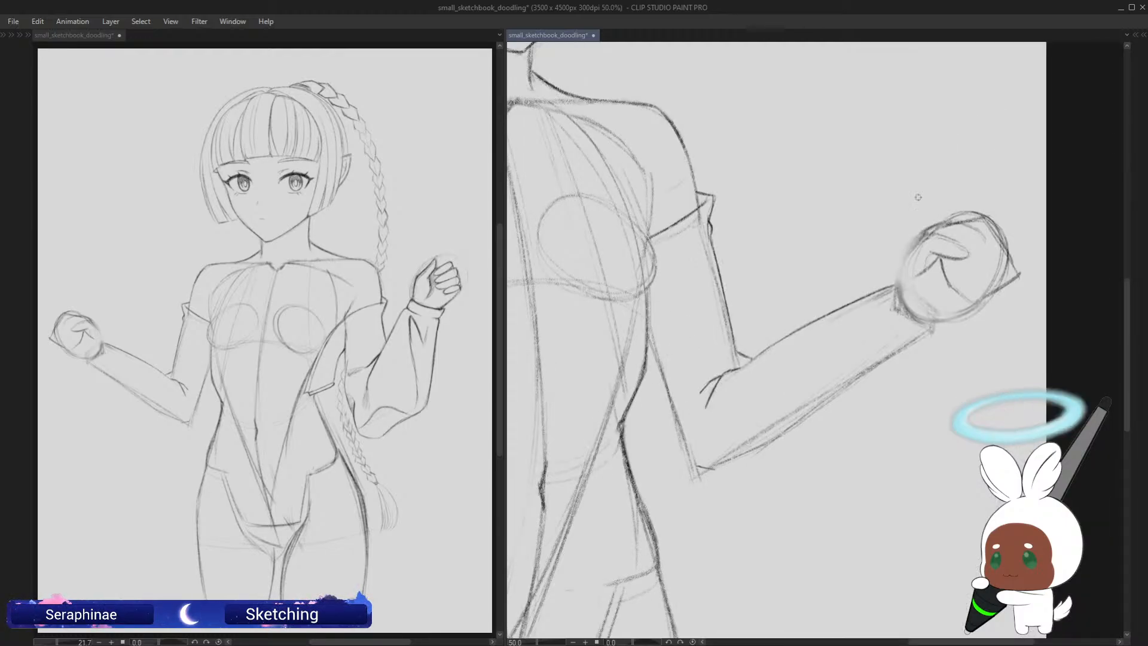
key("minus")
key("minus")
key("minus")
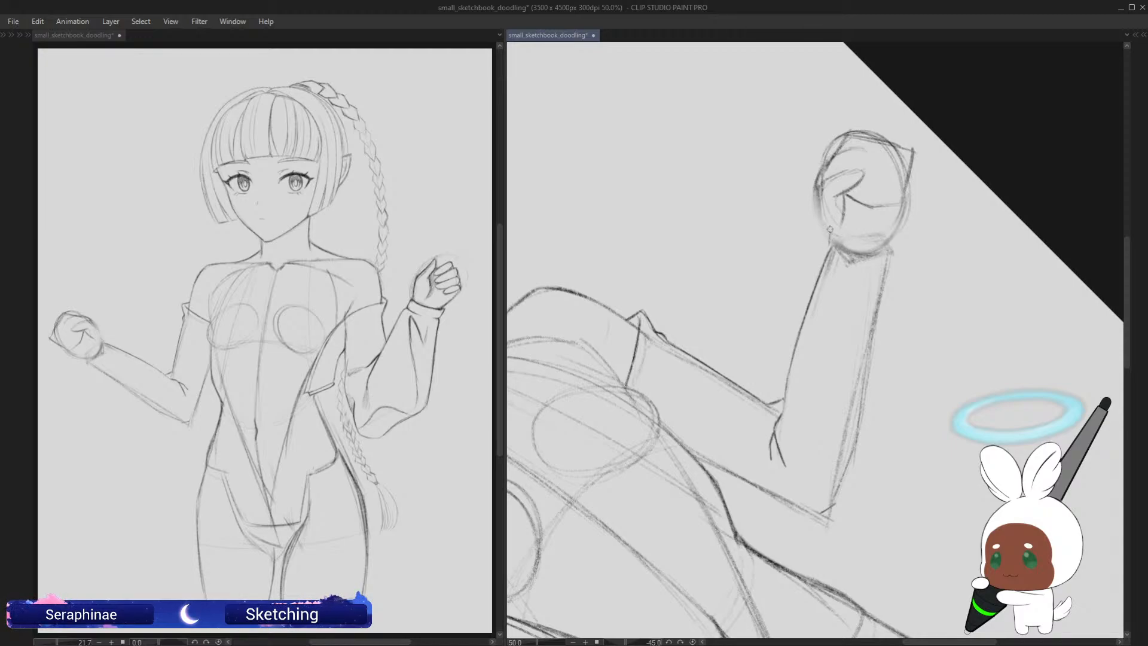
mouse_move(830, 233)
left_mouse_down()
mouse_move(874, 237)
mouse_move(831, 227)
mouse_move(898, 231)
mouse_move(850, 231)
mouse_move(895, 232)
mouse_move(893, 244)
mouse_move(832, 242)
mouse_move(892, 246)
left_mouse_up()
key("asciicircum")
key("asciicircum")
key("asciicircum")
key("asciicircum")
key("asciicircum")
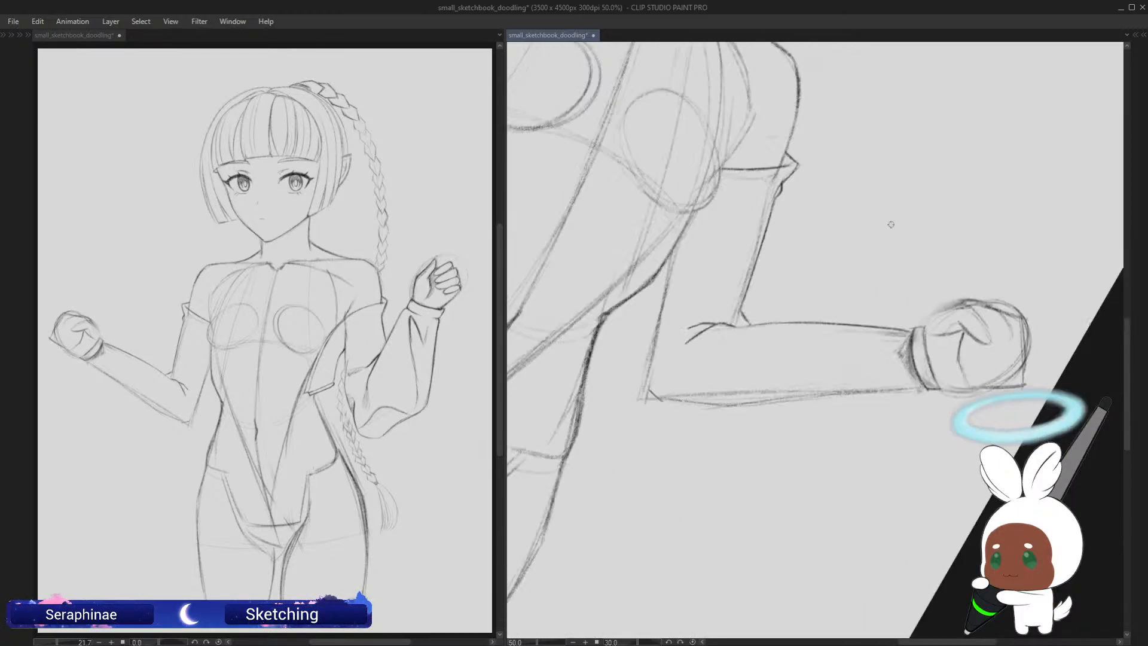
key("minus")
key("minus")
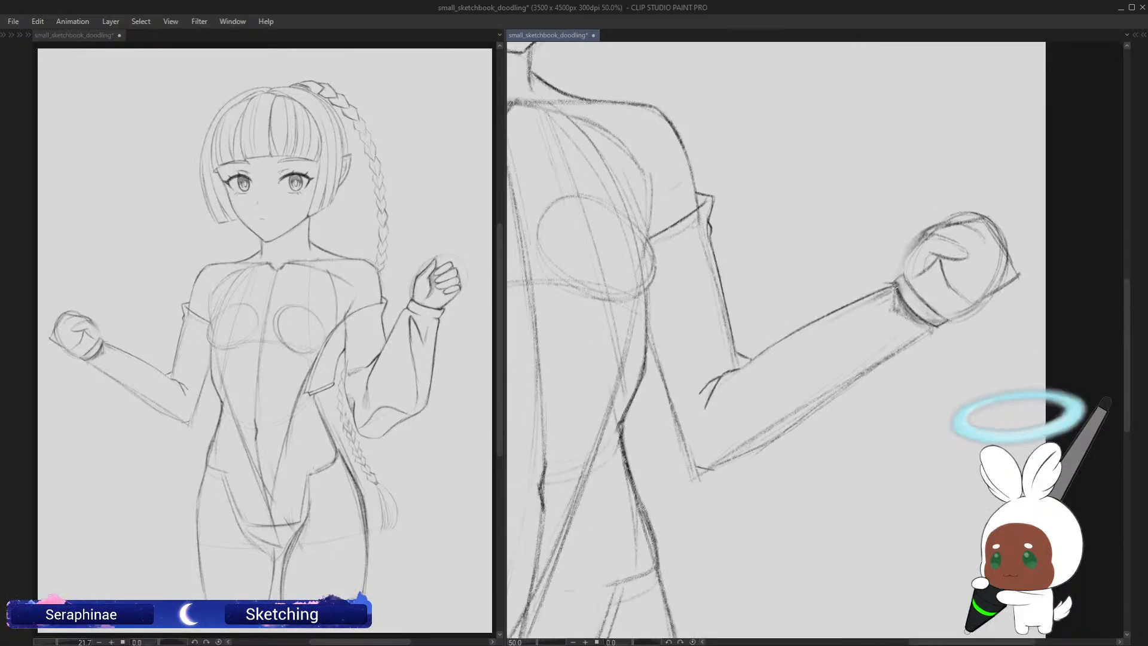
Step: Redraw the forearm sleeve's upper edge up to the wrist cuff, erase stray lines beside it and darken the contour
left_click_drag(897, 283, 801, 327)
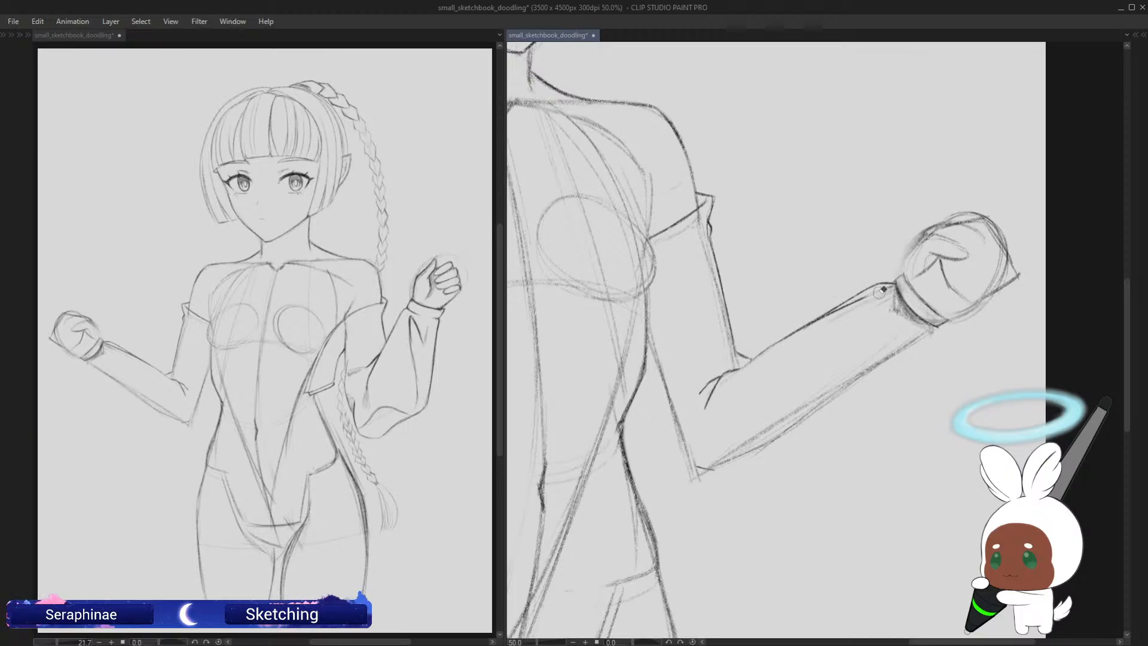
left_click_drag(884, 289, 829, 320)
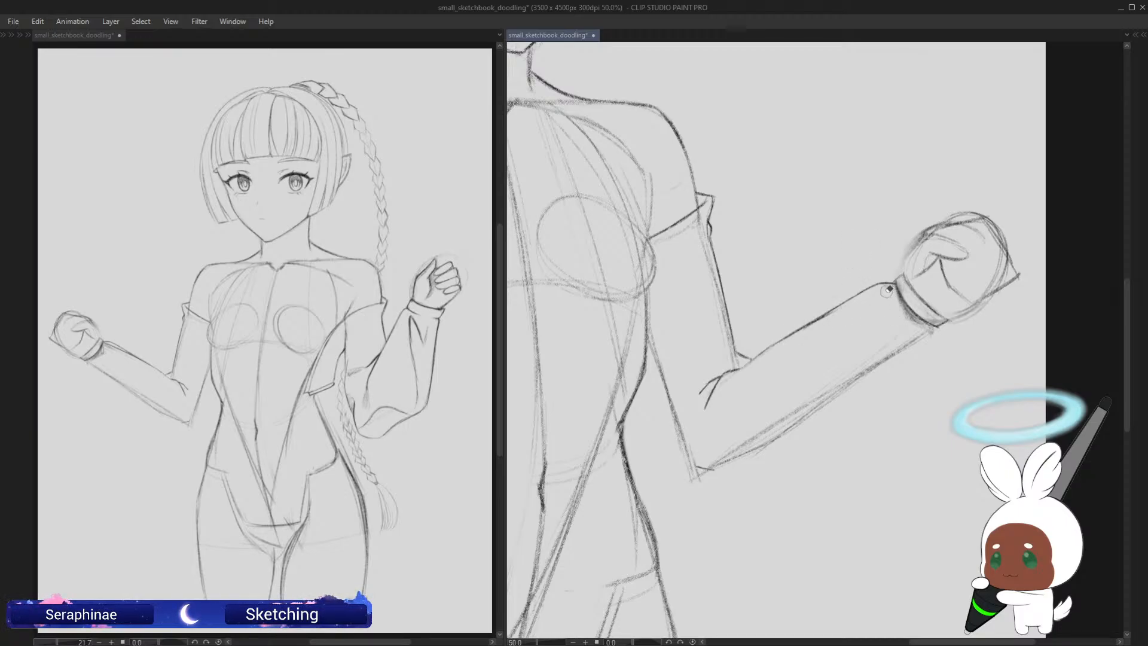
mouse_move(887, 292)
left_mouse_down()
mouse_move(871, 317)
mouse_move(884, 297)
left_mouse_up()
key("asciicircum")
key("asciicircum")
key("minus")
key("minus")
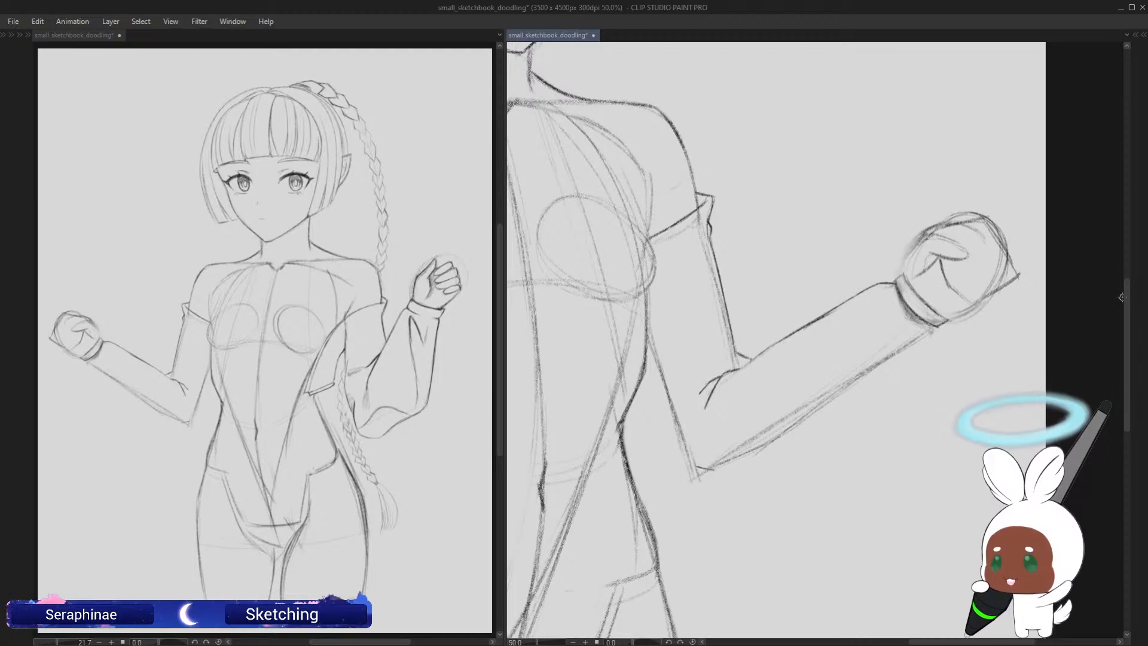
scroll(1116, 298, "down", 1)
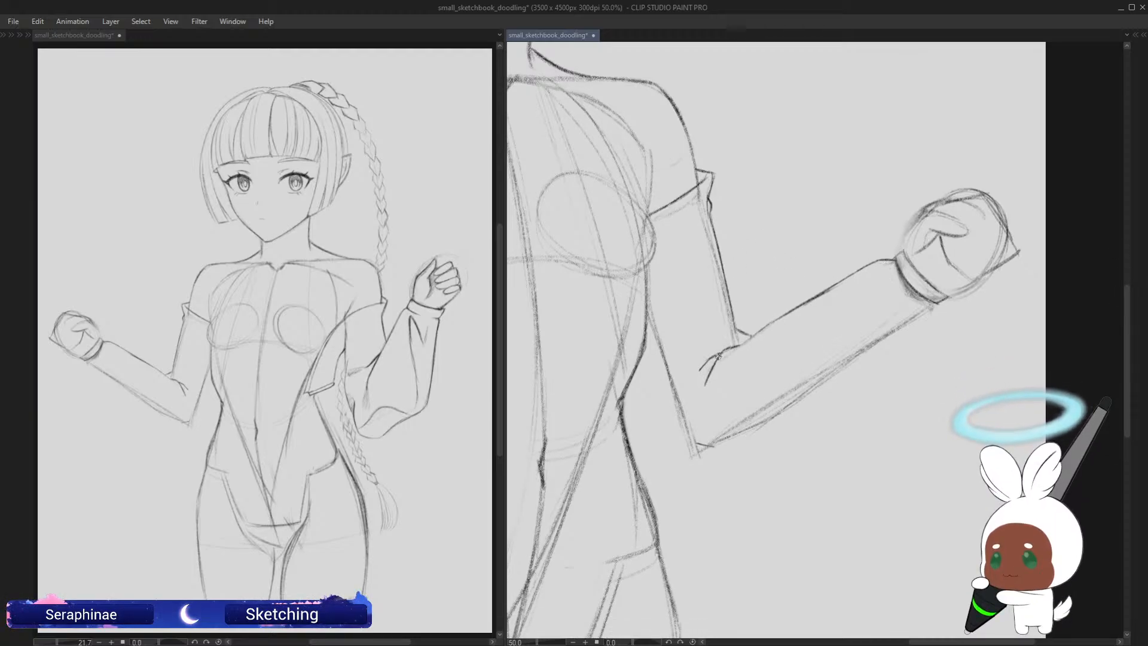
left_click_drag(718, 356, 838, 281)
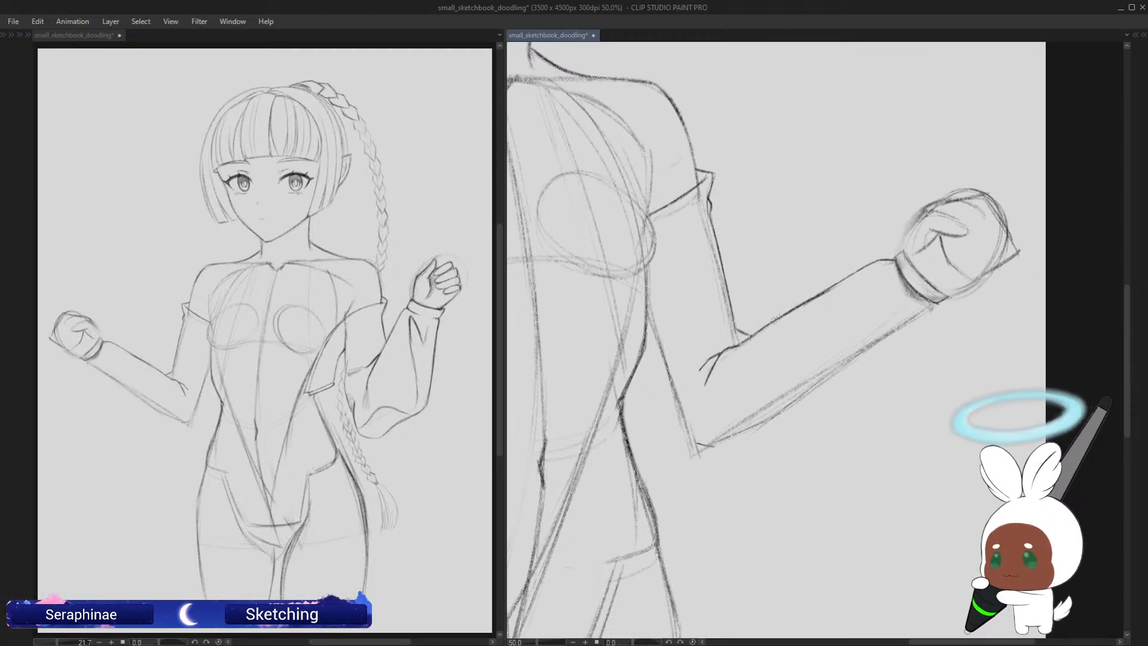
left_click_drag(784, 314, 888, 255)
Step: Draw a short line dropping from the wrist cuff's lower corner as the start of the loose sleeve underside
key("minus")
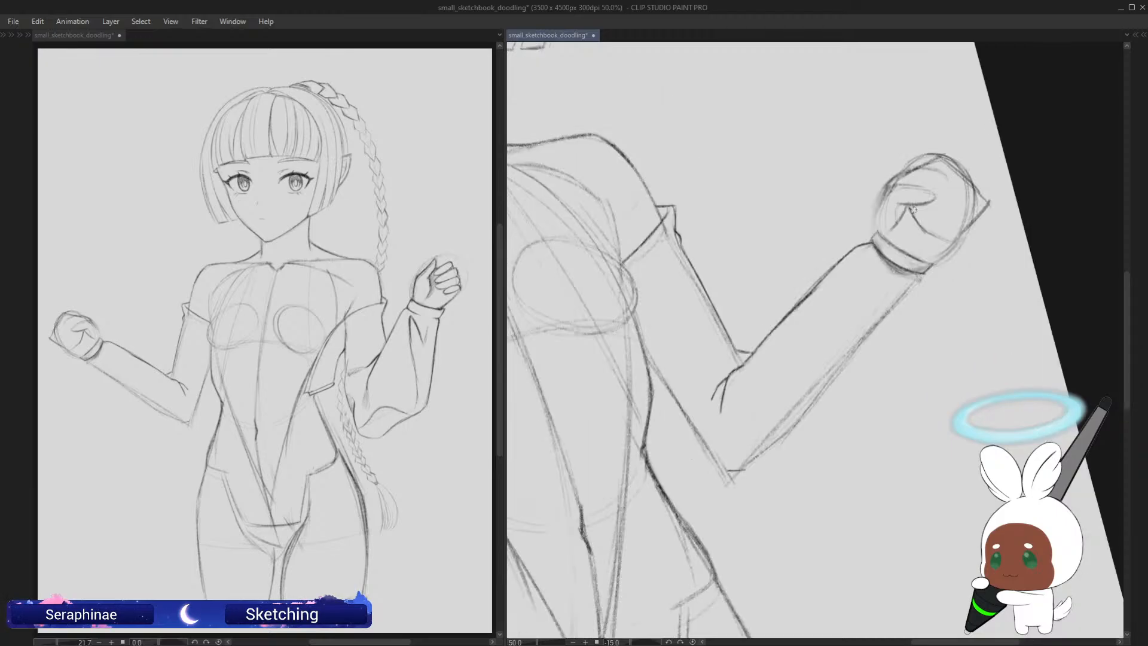
key("minus")
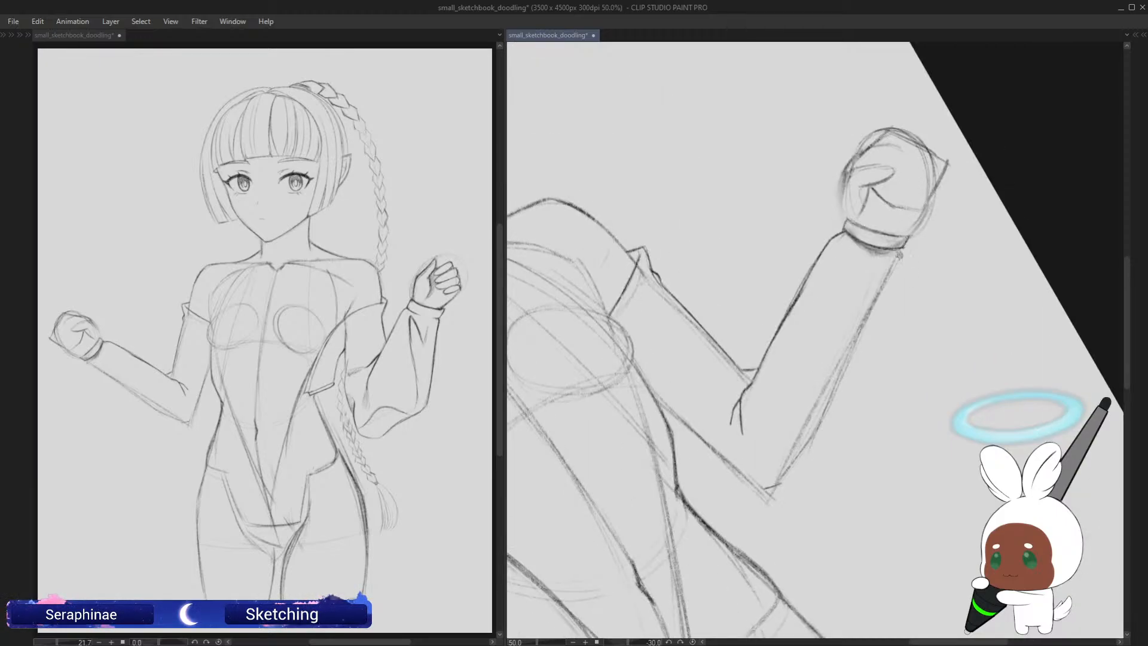
left_click_drag(903, 250, 902, 303)
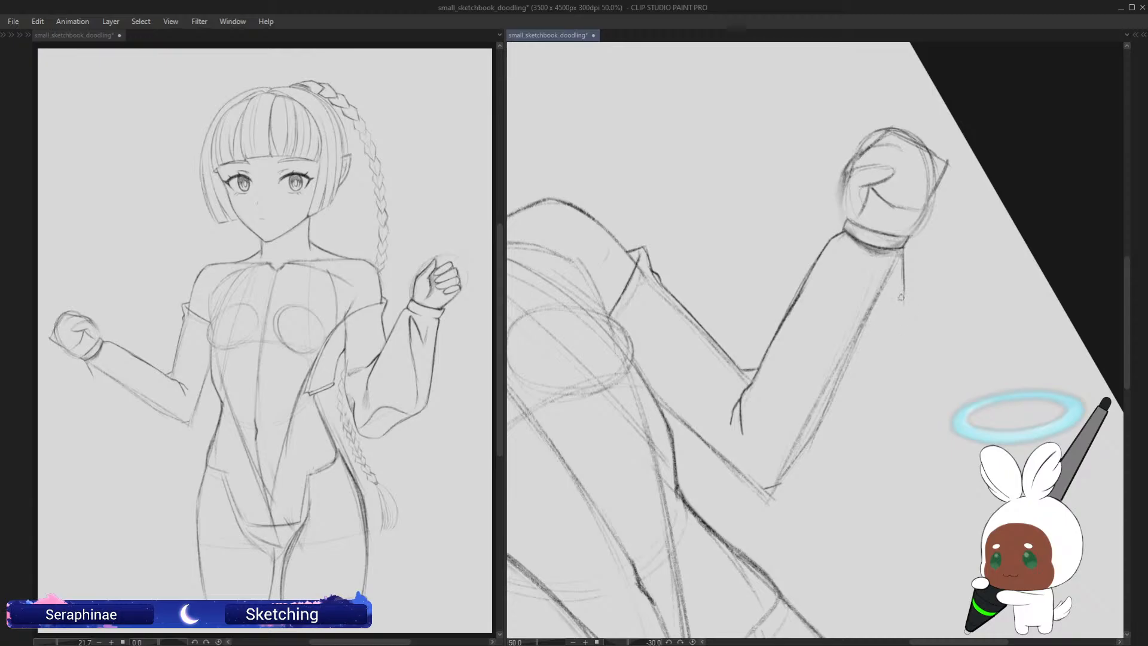
key("asciicircum")
key("asciicircum")
key("minus")
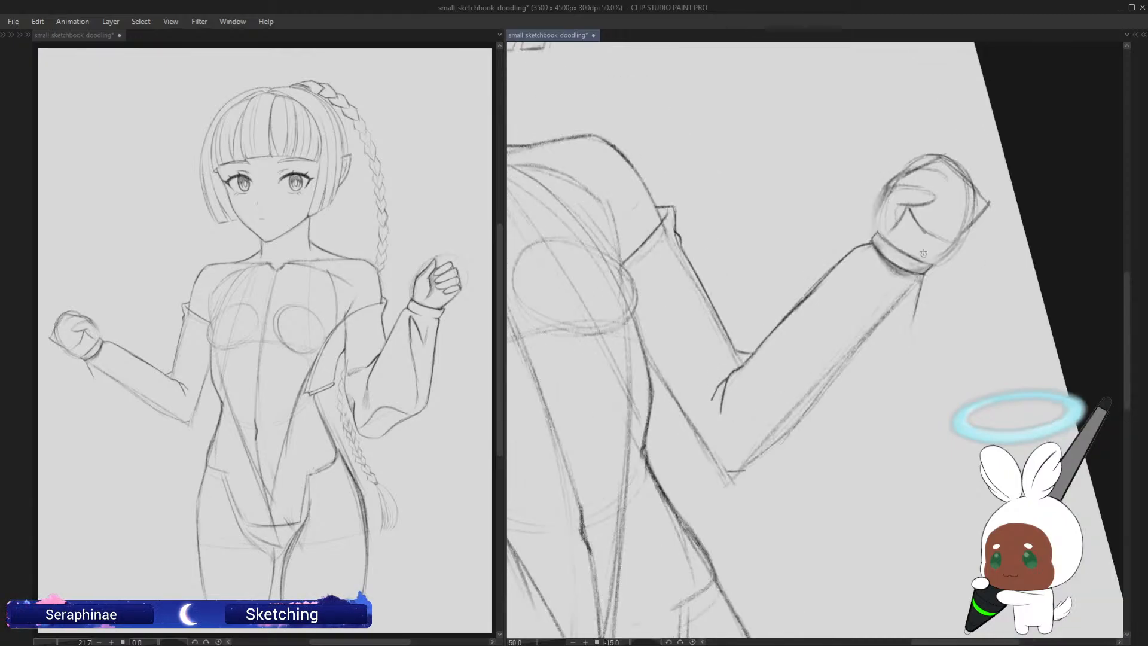
Step: Extend the sleeve's underside in a full, drooping curve below the forearm from the cuff to the elbow
mouse_move(920, 281)
left_mouse_down()
mouse_move(906, 348)
mouse_move(877, 383)
left_mouse_up()
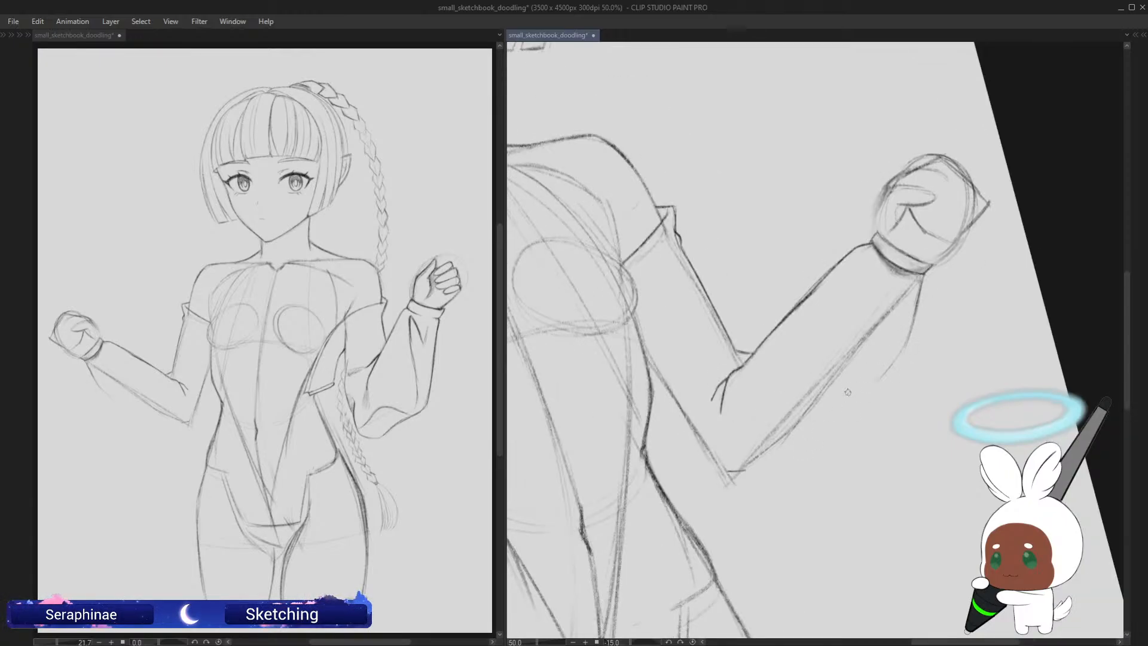
key("ctrl+z")
left_click_drag(912, 319, 869, 396)
left_click_drag(904, 341, 866, 399)
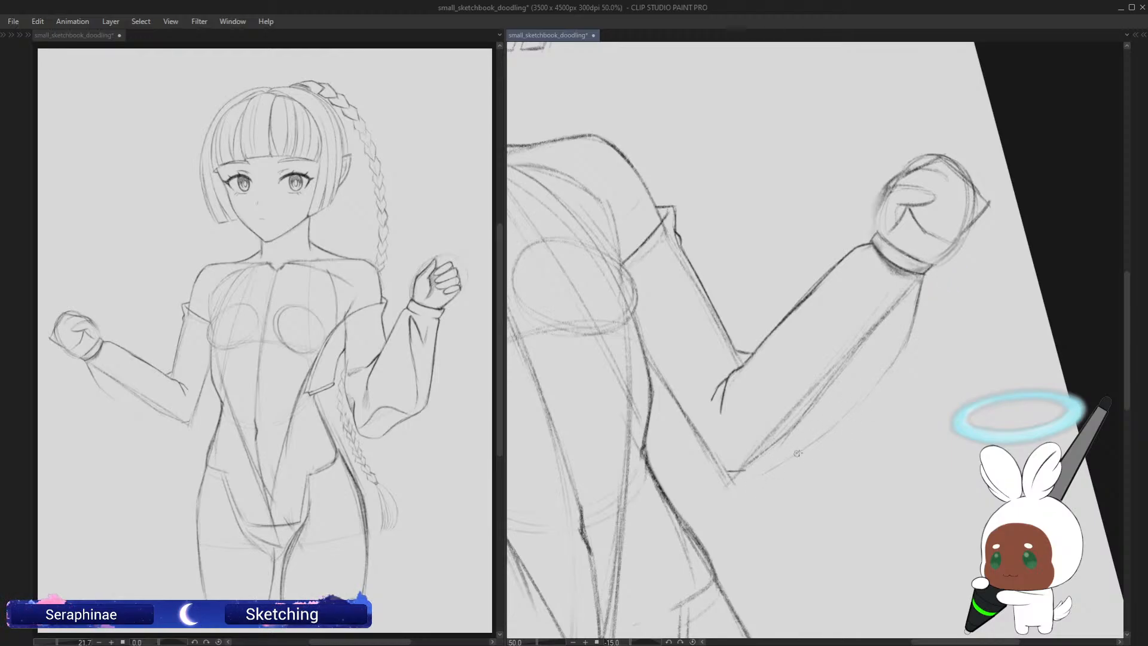
key("asciicircum")
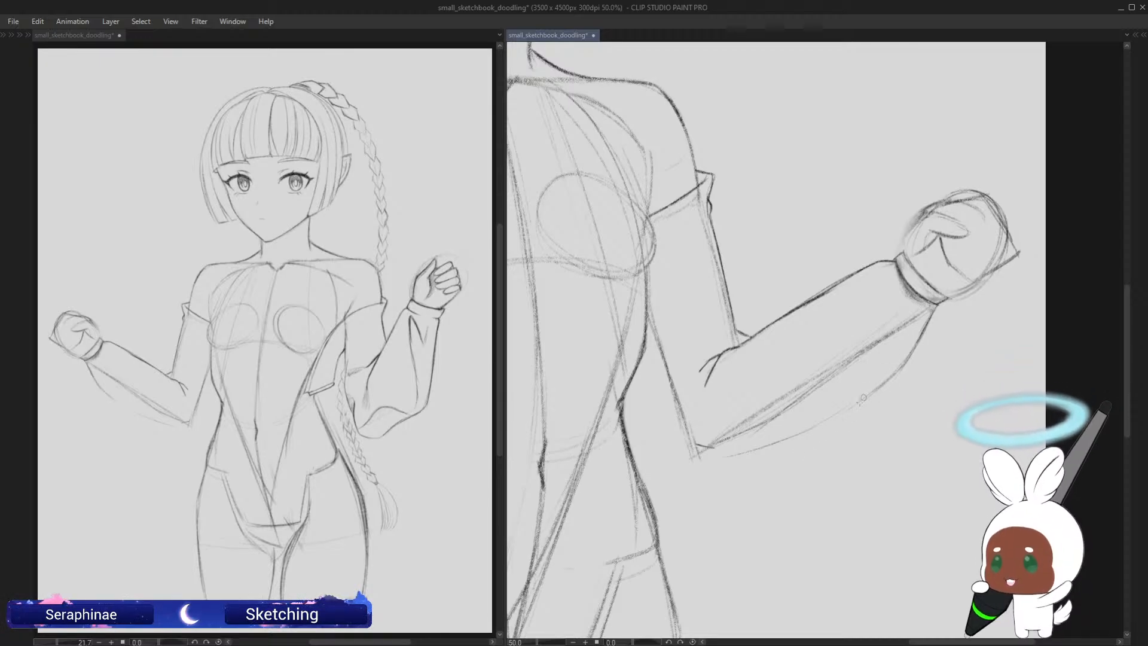
mouse_move(868, 395)
left_mouse_down()
mouse_move(765, 465)
mouse_move(719, 469)
left_mouse_up()
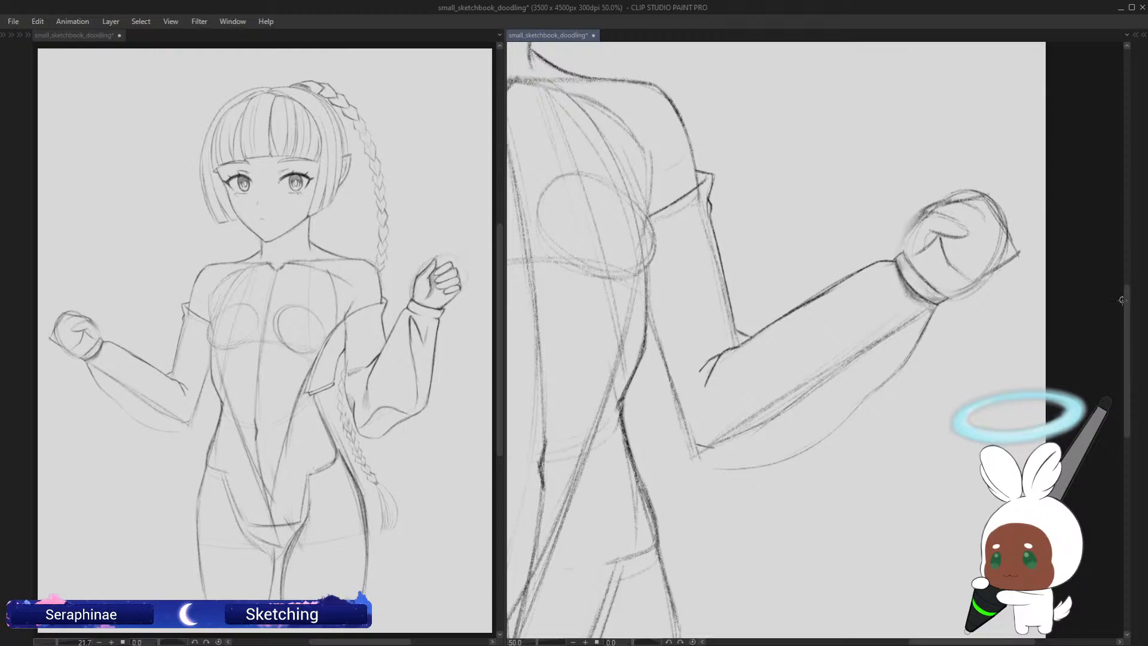
Step: Round the loose sleeve below the elbow and carry its outline up toward the side of the torso
mouse_move(1127, 302)
left_mouse_down()
mouse_move(1132, 332)
mouse_move(1111, 314)
left_mouse_up()
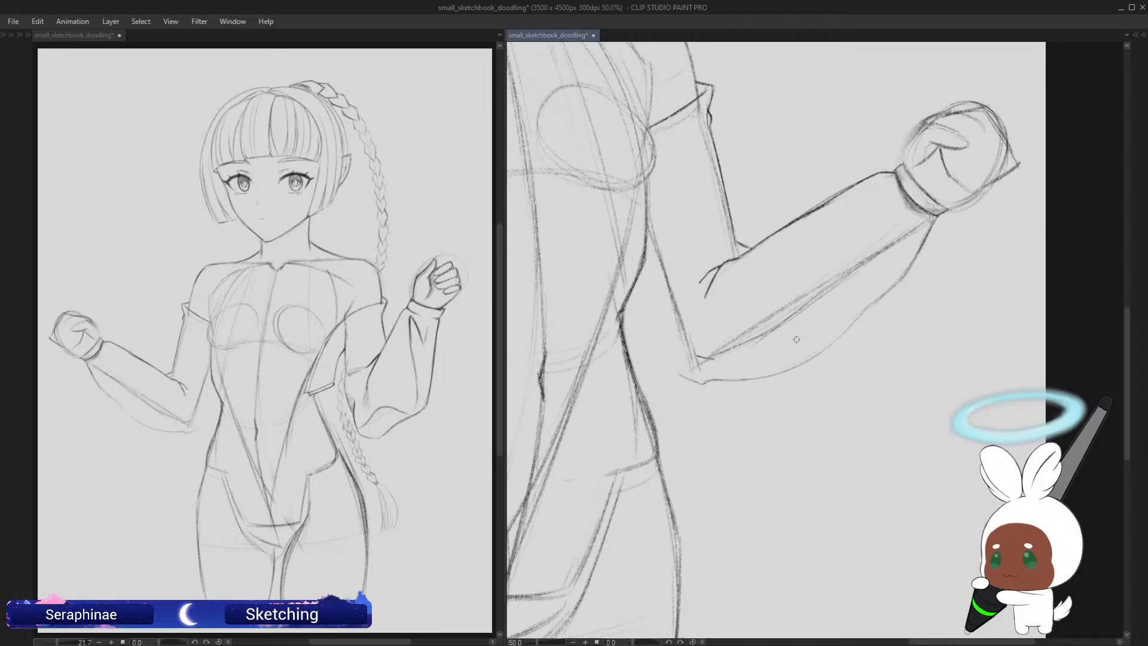
mouse_move(658, 346)
left_mouse_down()
mouse_move(690, 381)
mouse_move(755, 376)
left_mouse_up()
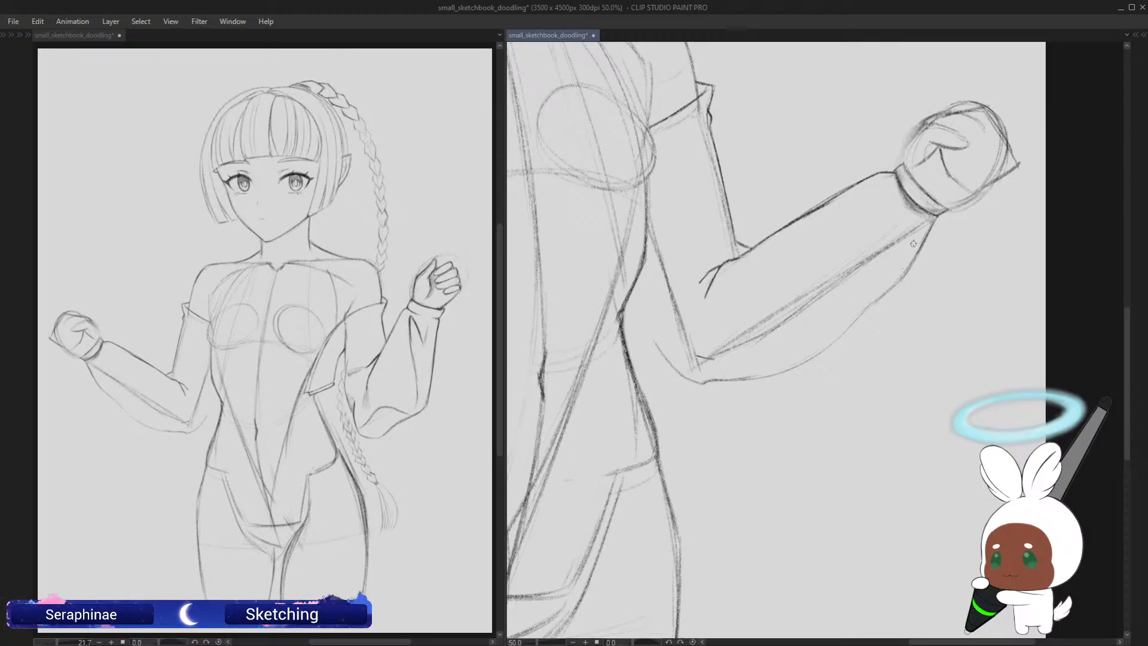
key("h")
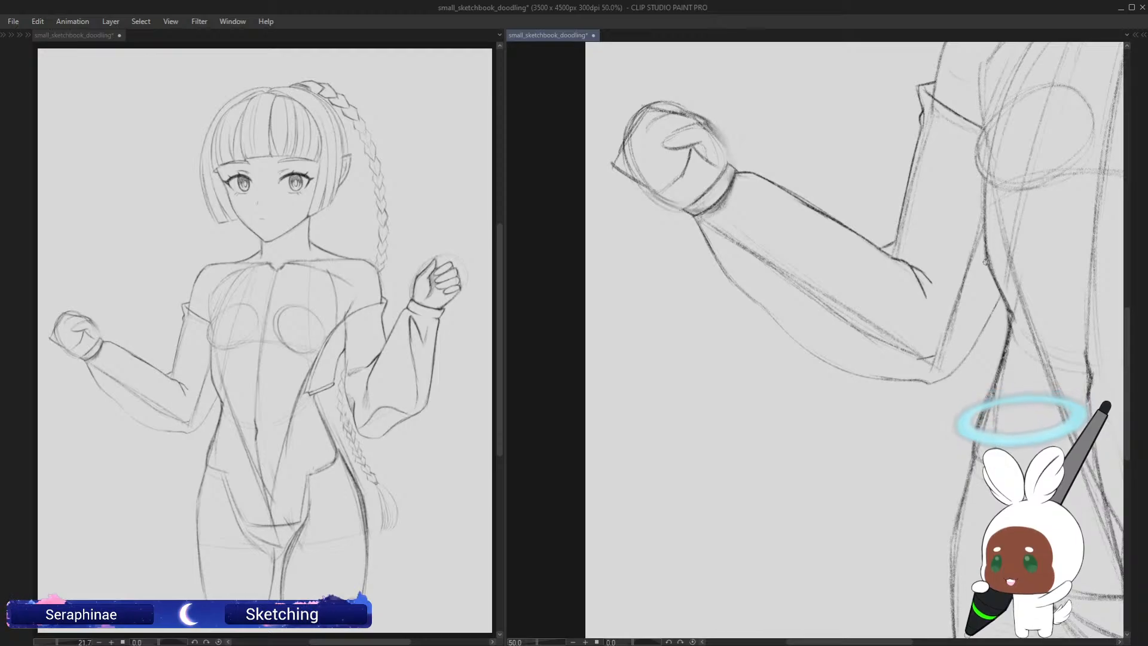
Step: Darken the loose forearm sleeve's drooping underside from near the wrist toward the elbow while viewing the canvas mirrored
left_click_drag(1128, 323, 1122, 302)
key("h")
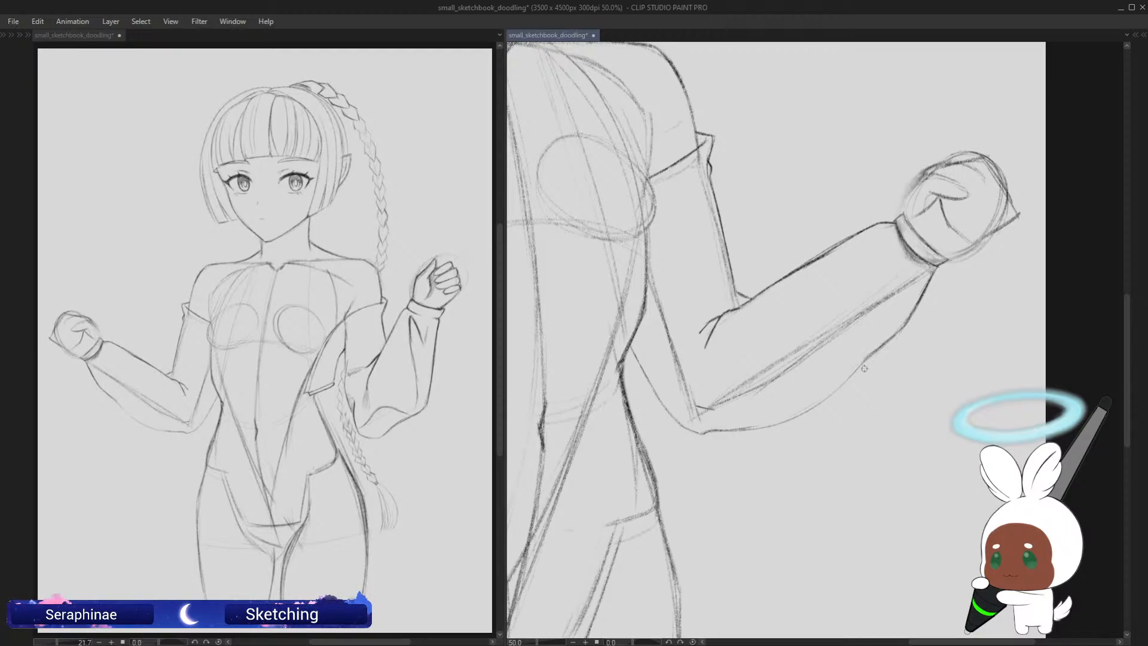
mouse_move(866, 359)
left_mouse_down()
mouse_move(810, 406)
mouse_move(749, 421)
left_mouse_up()
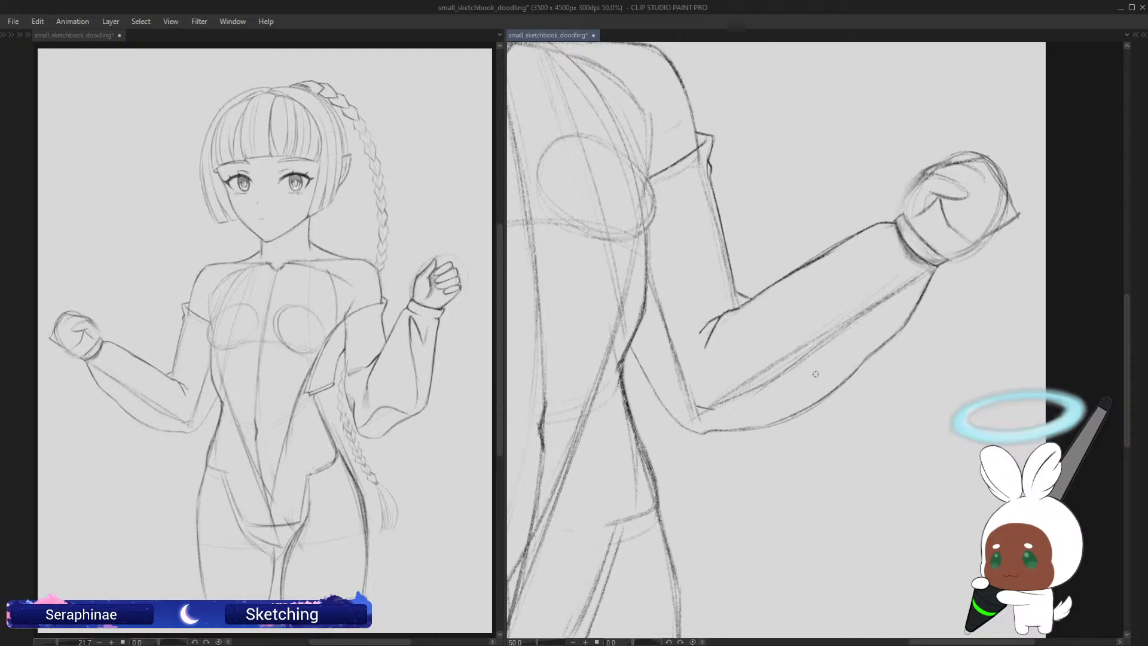
Step: Erase the rough arm lines inside the loose sleeve and sketch a small curved fold at the elbow tip
mouse_move(727, 394)
left_mouse_down()
mouse_move(717, 405)
mouse_move(761, 379)
left_mouse_up()
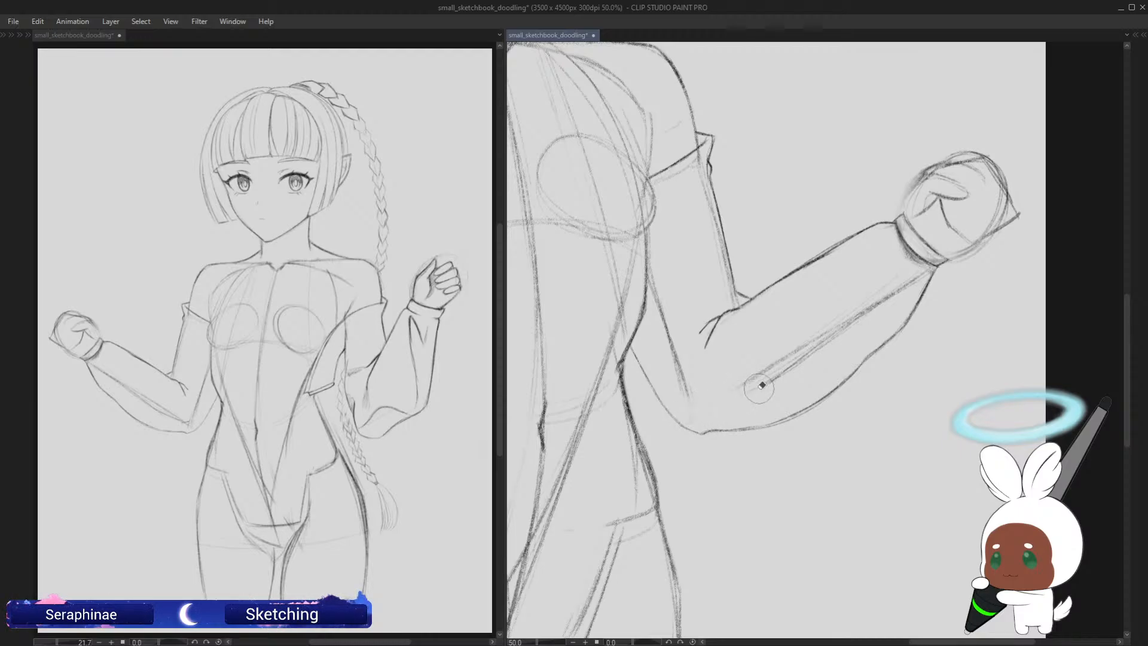
key("p")
left_click_drag(692, 421, 730, 418)
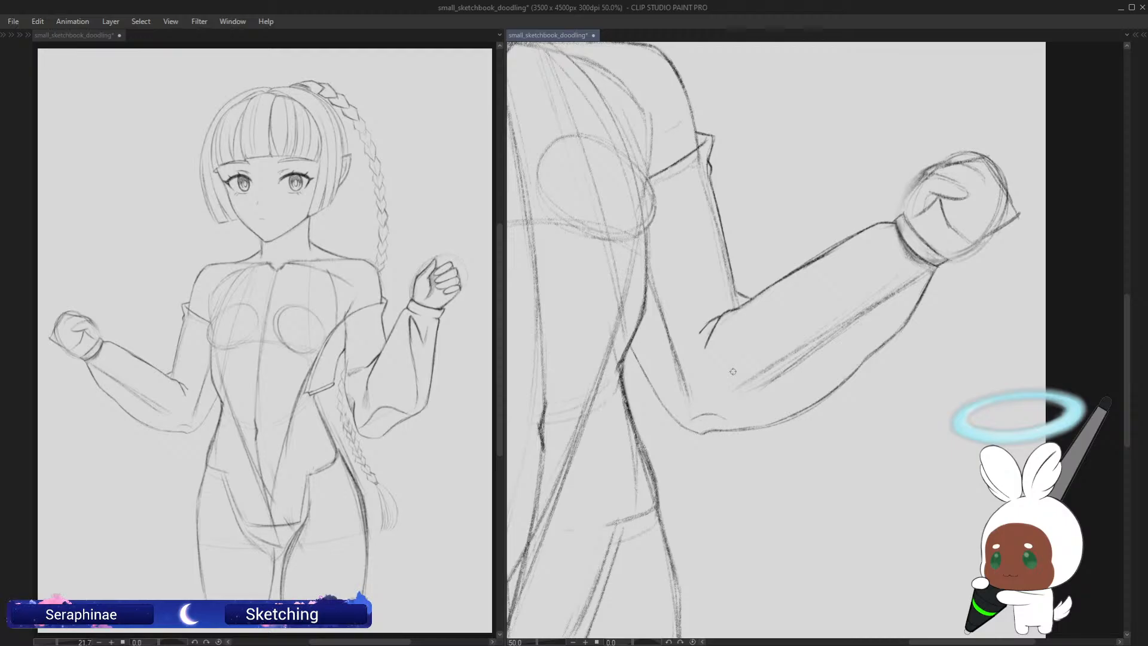
key("e")
left_click_drag(902, 281, 800, 351)
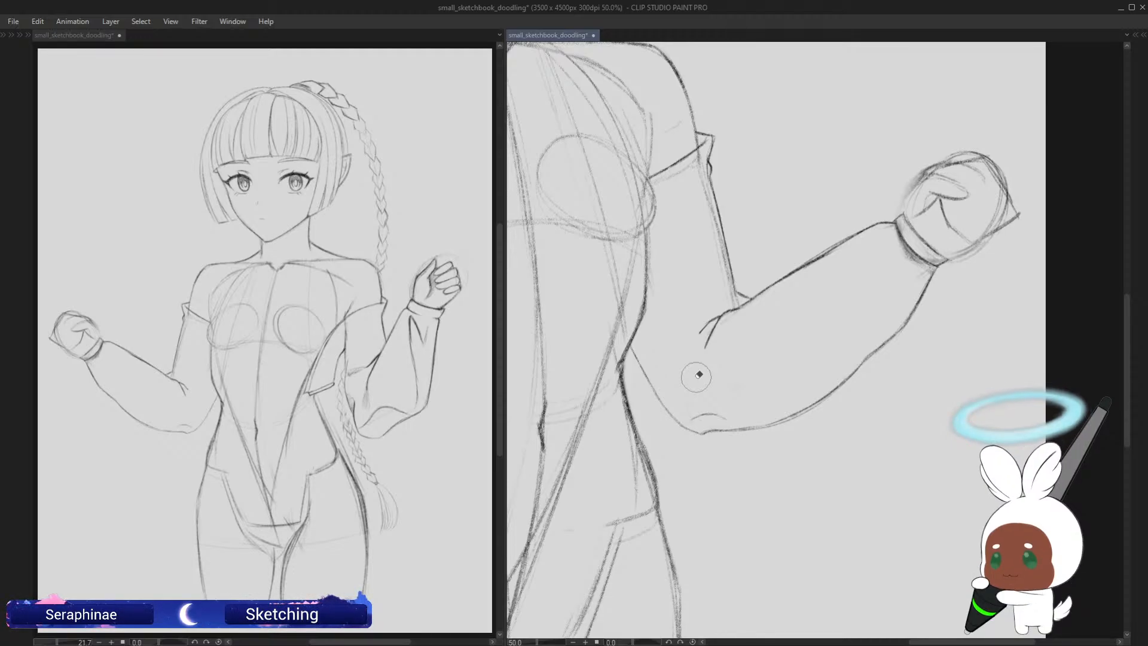
Step: Connect the sleeve's underside to the wrist cuff's lower corner and erase the rough shading along the cuff's edge
scroll(1117, 293, "up", 1)
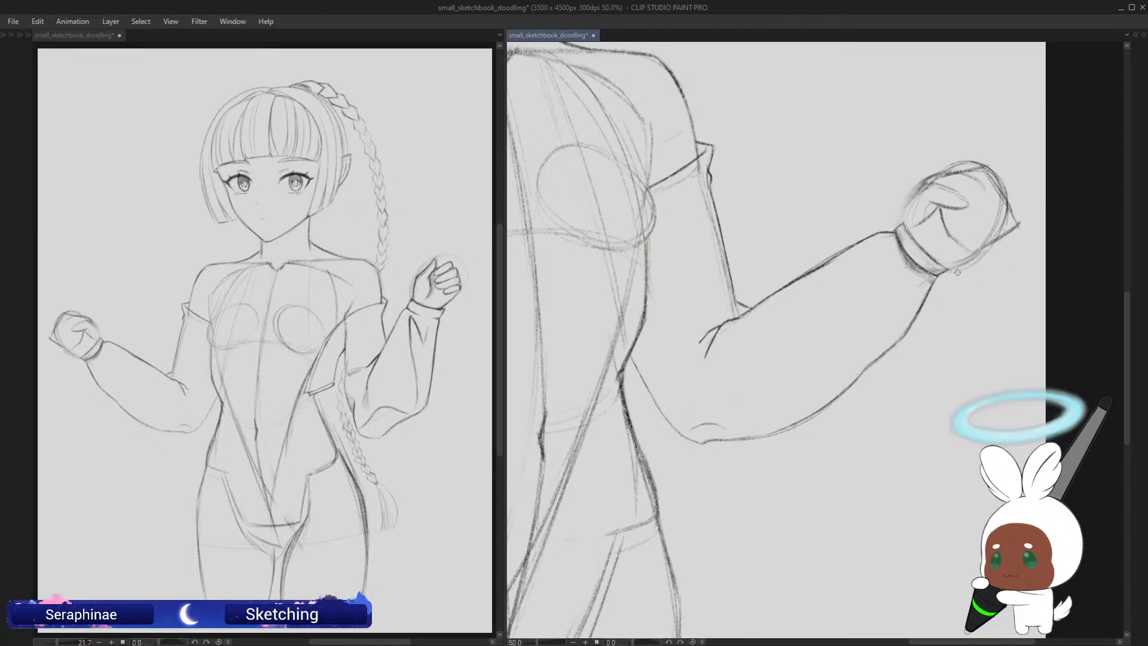
left_click_drag(937, 275, 934, 293)
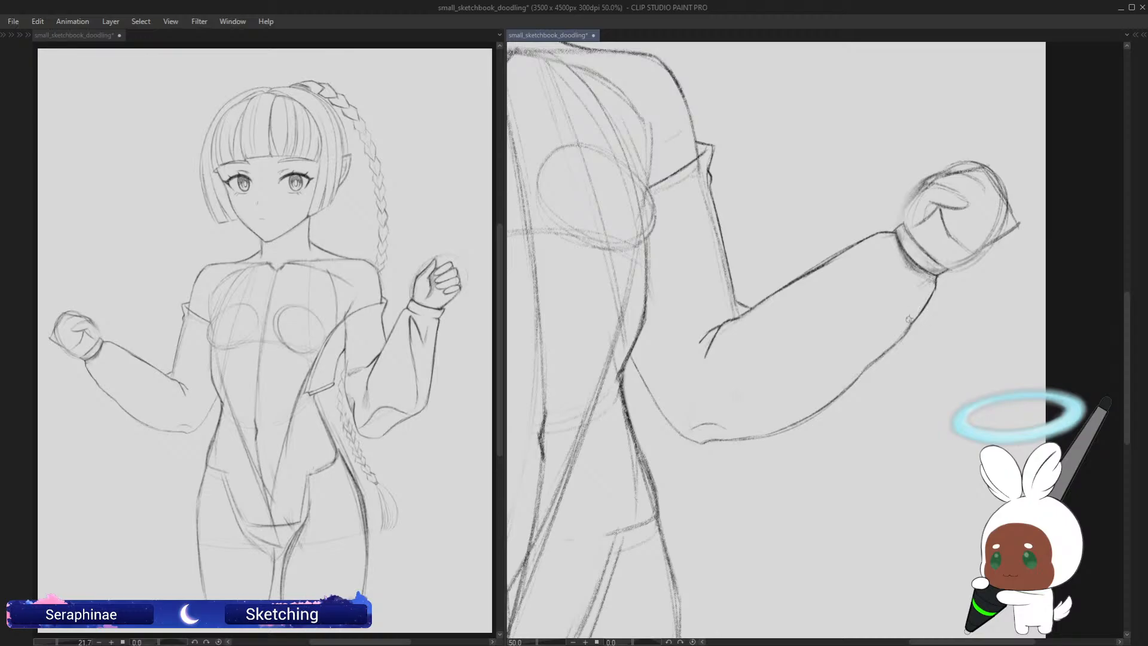
key("minus")
key("minus")
key("minus")
key("minus")
key("e")
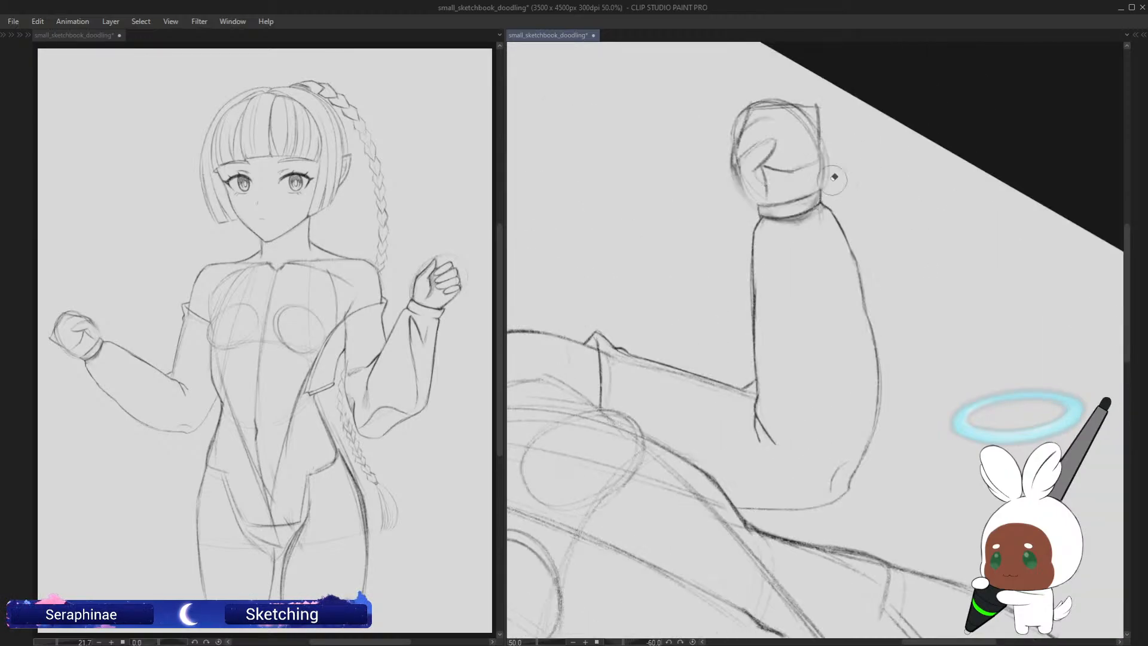
left_click_drag(822, 218, 767, 225)
Step: Redefine the wrist cuff's upper corner and add a short gather line where the sleeve meets the cuff's lower corner
key("asciicircum")
key("asciicircum")
key("asciicircum")
key("asciicircum")
key("asciicircum")
key("asciicircum")
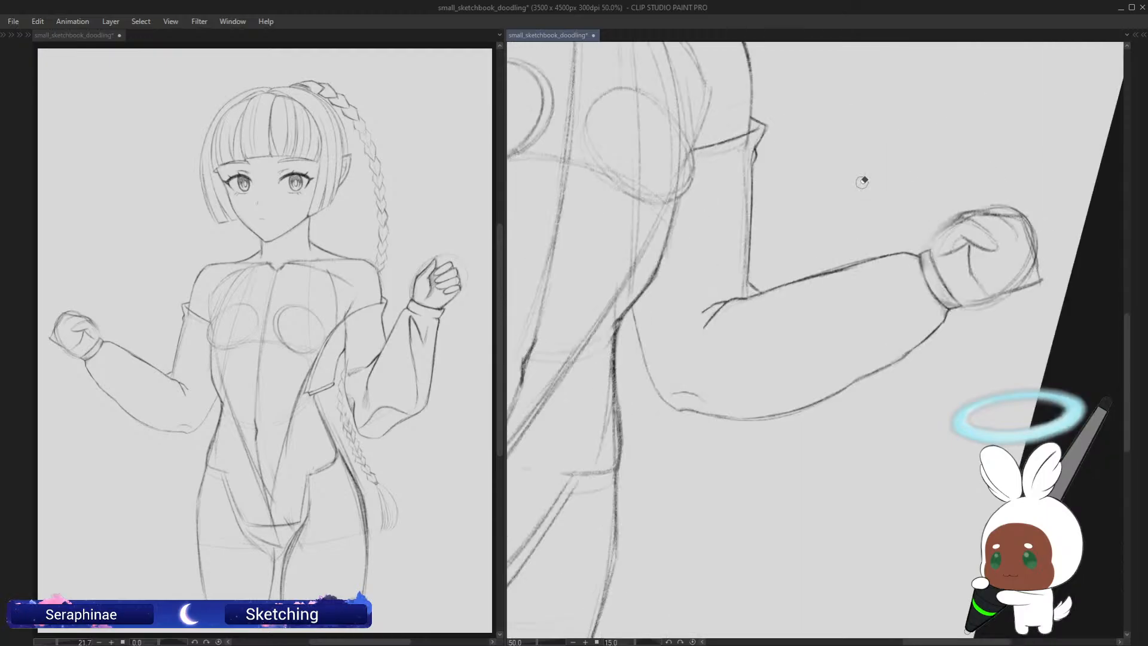
key("minus")
key("minus")
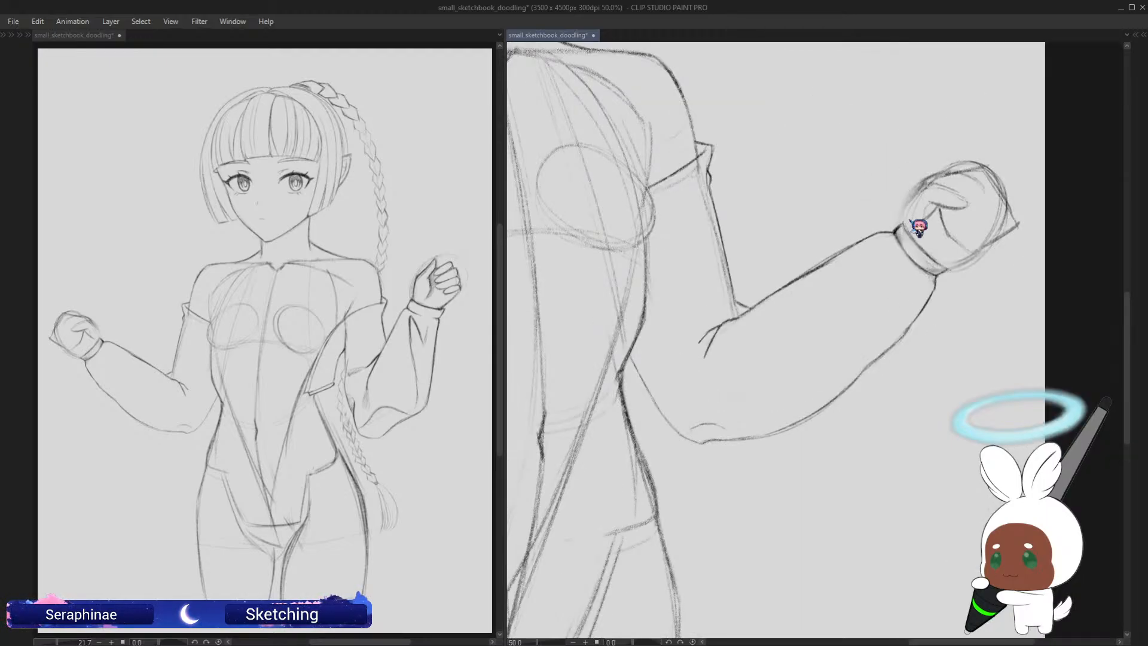
left_click_drag(895, 229, 906, 227)
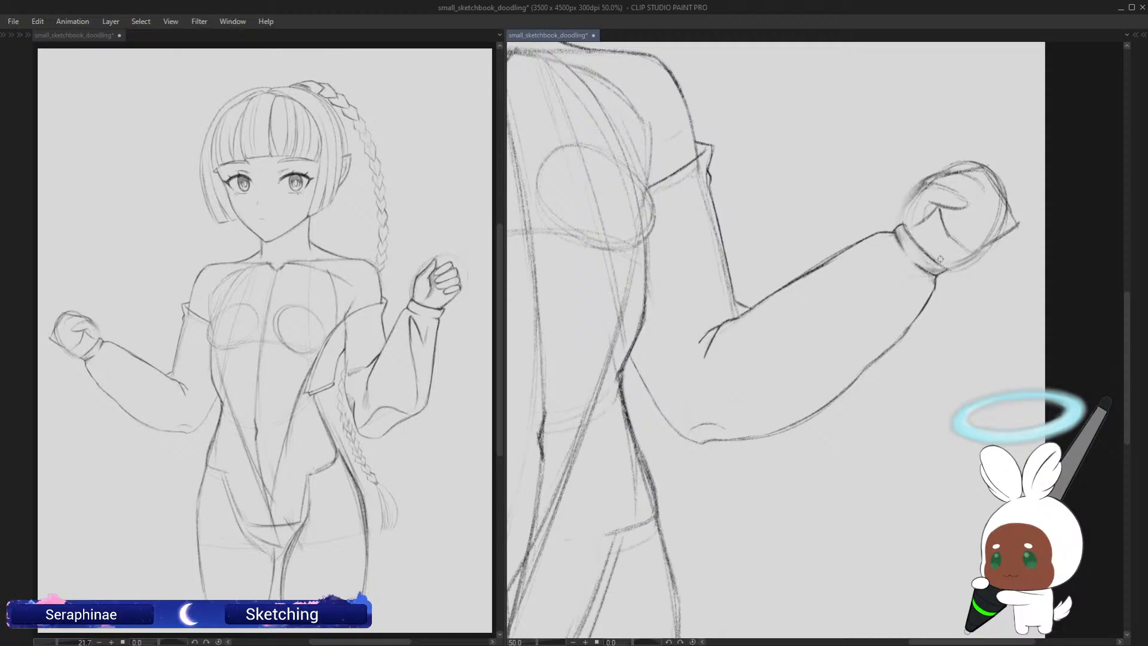
left_click_drag(934, 277, 899, 272)
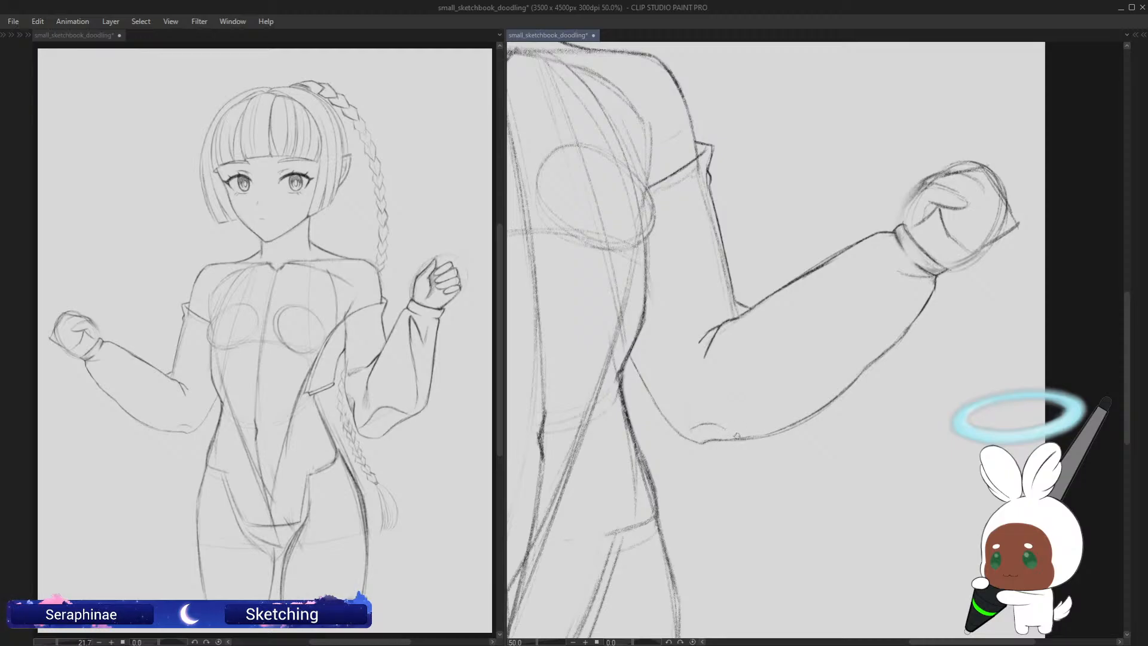
Step: Darken the fold at the elbow tip and draw tapering fabric folds running down from the inner elbow crease
left_click_drag(693, 425, 731, 433)
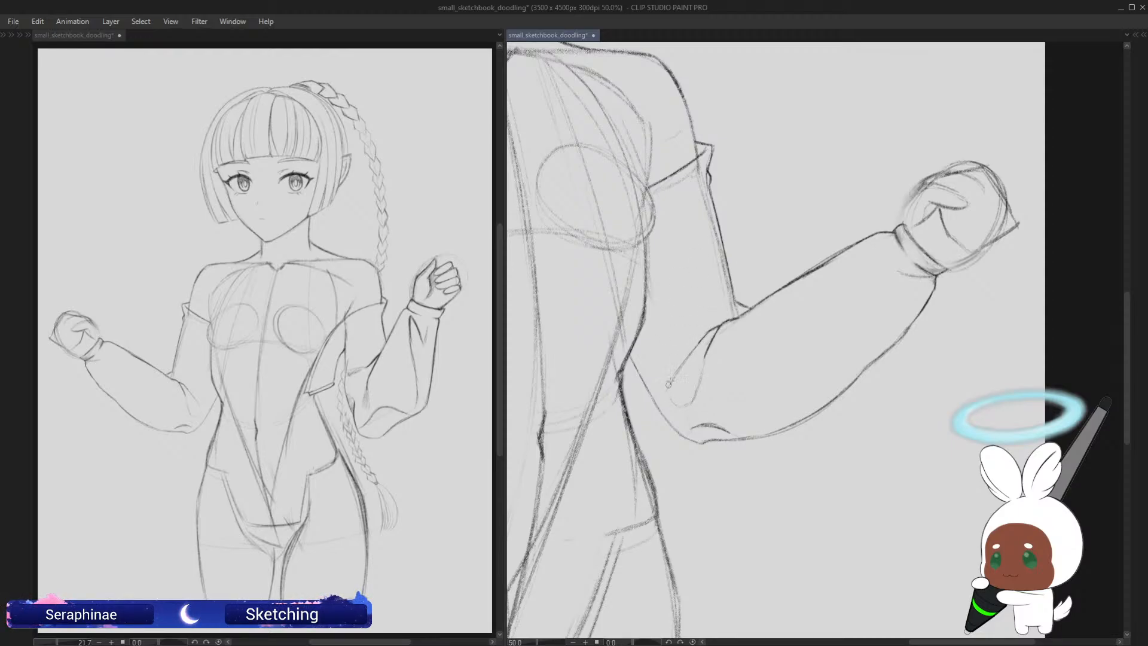
left_click_drag(670, 385, 665, 405)
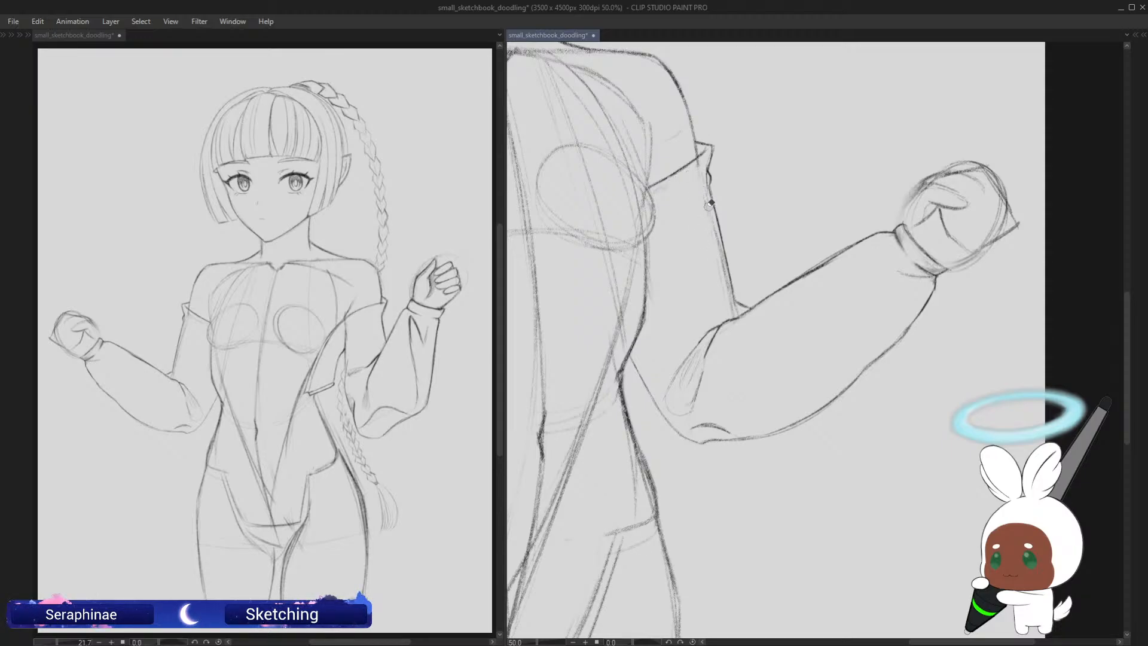
key("h")
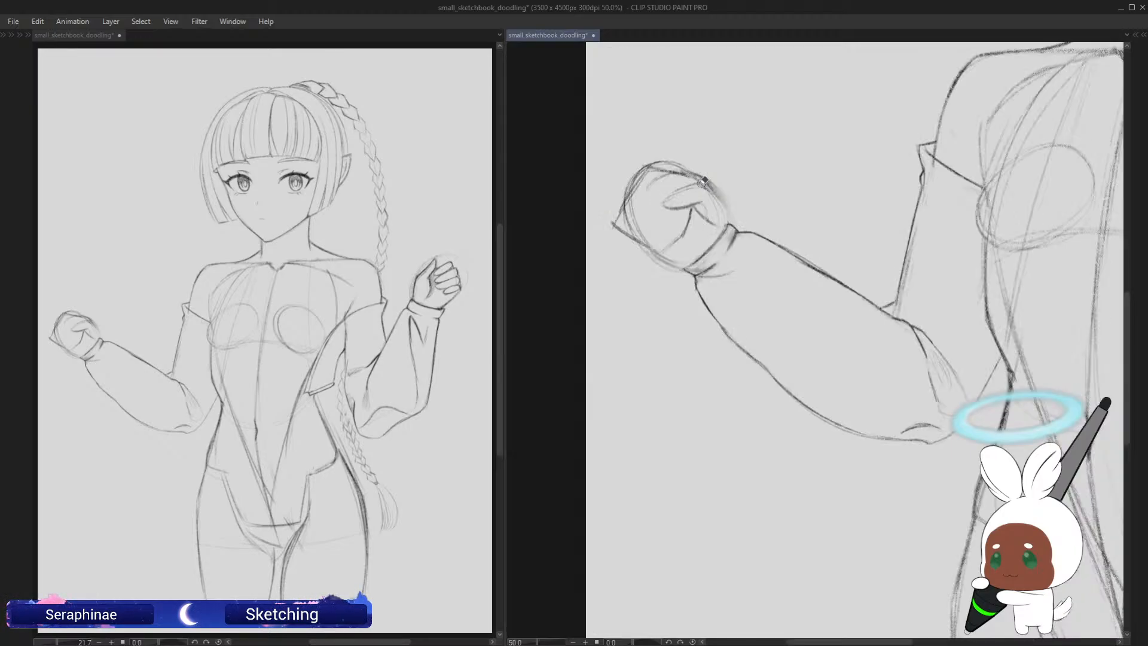
Step: Sketch the jacket's curved side edge between torso and upper arm, running from the underarm sleeve opening to the waist
left_click_drag(896, 642, 948, 642)
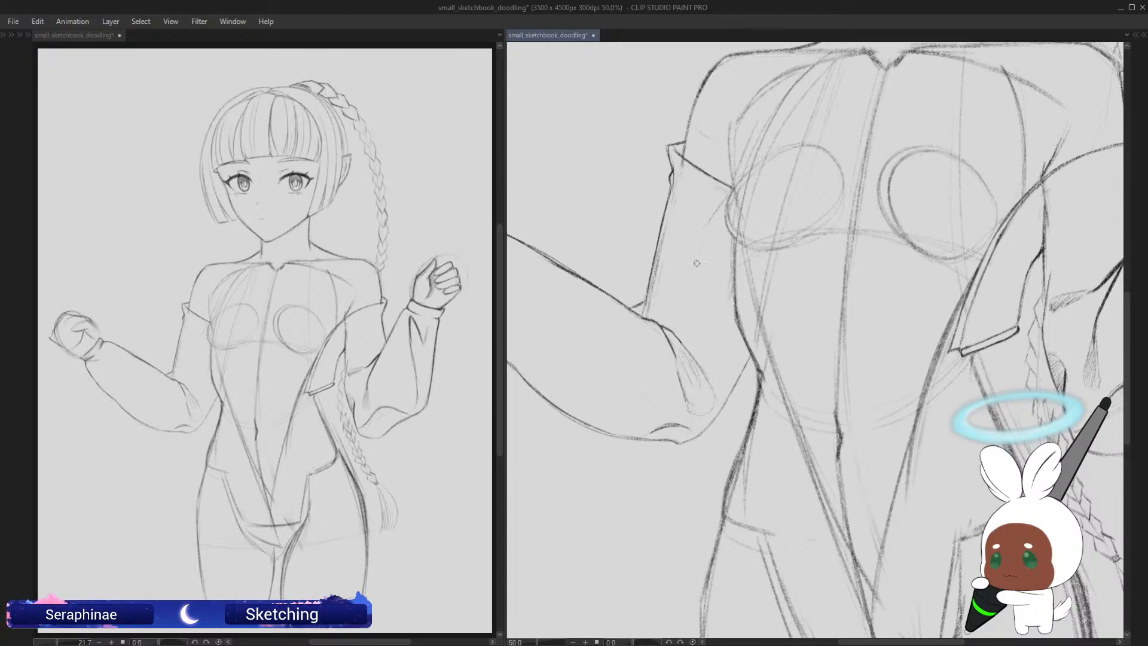
left_click_drag(704, 257, 732, 347)
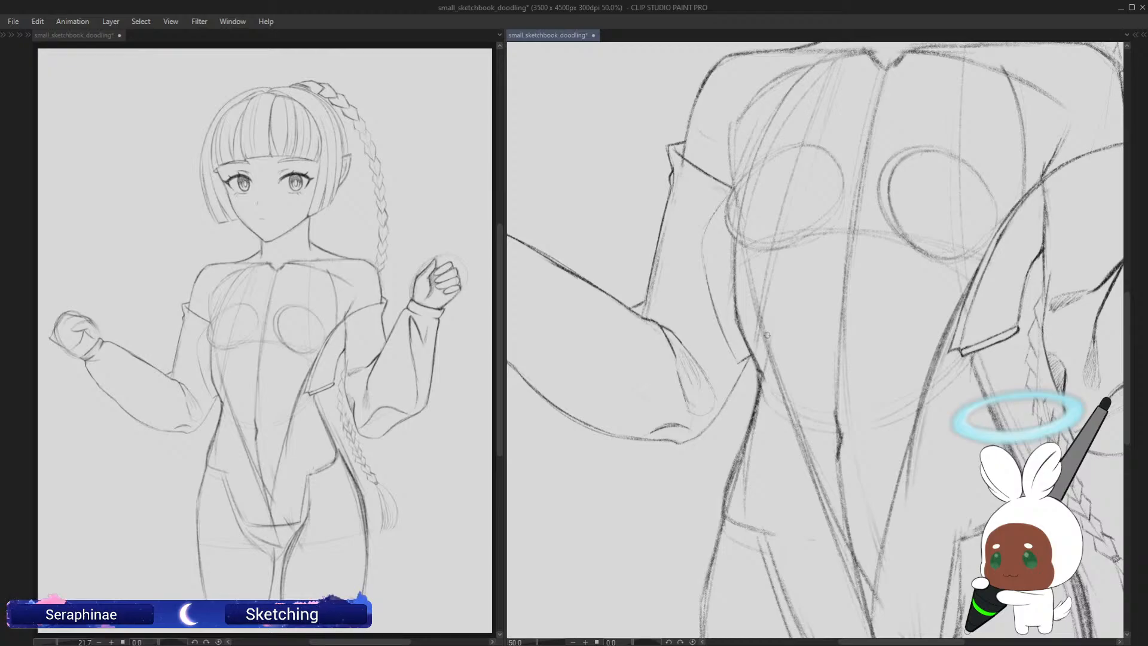
key("h")
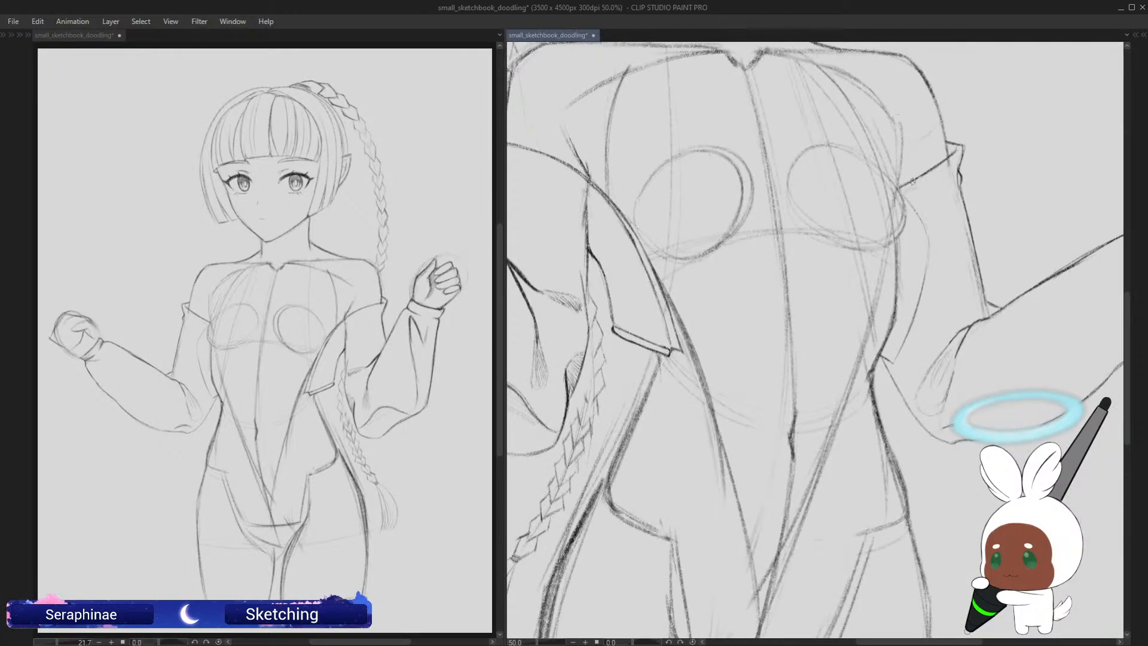
key("h")
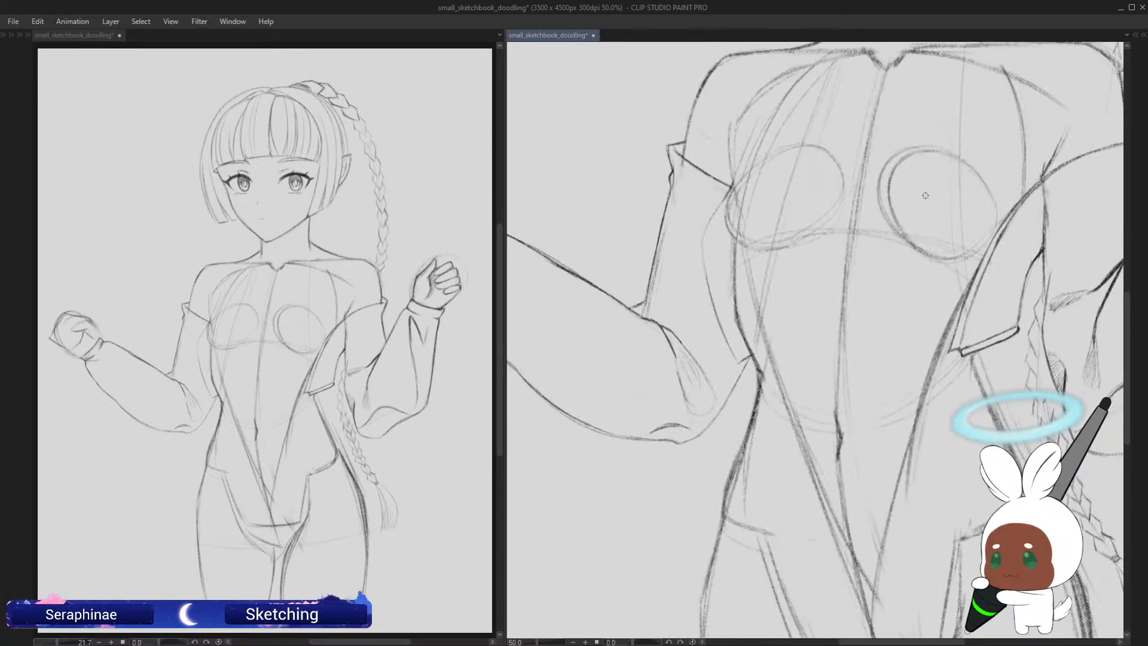
left_click_drag(734, 182, 698, 245)
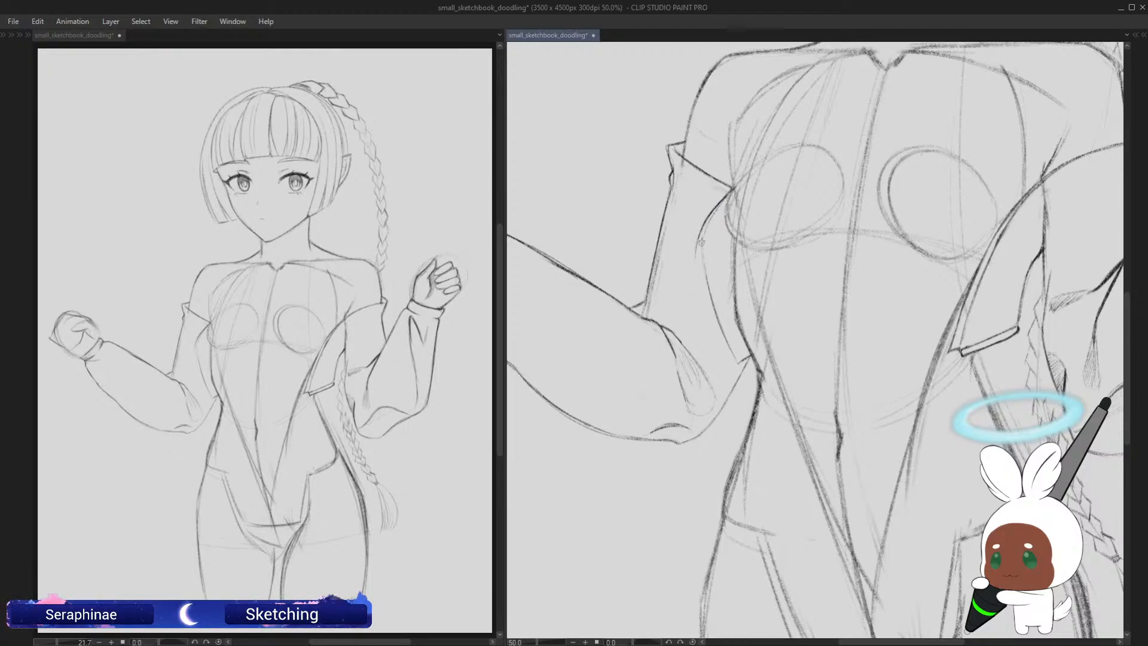
left_click_drag(699, 240, 713, 321)
Step: Strengthen the jacket's curved side edge with a parallel second line and close it with a short hem at the waist
key("asciicircum")
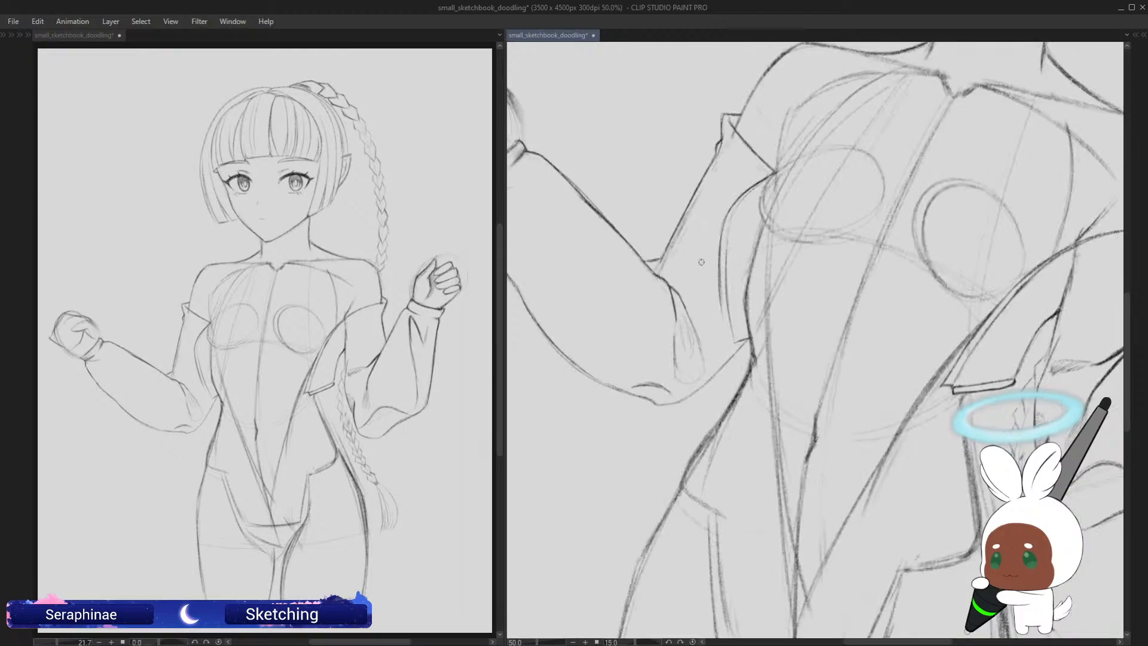
left_click_drag(726, 212, 725, 338)
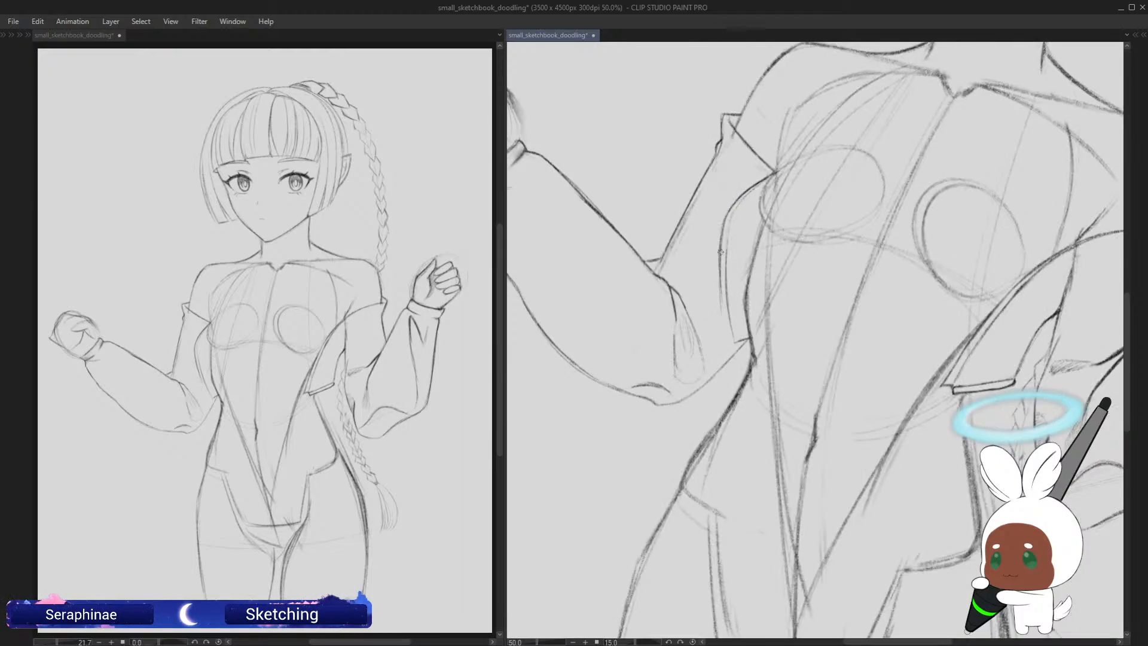
left_click_drag(721, 277, 727, 344)
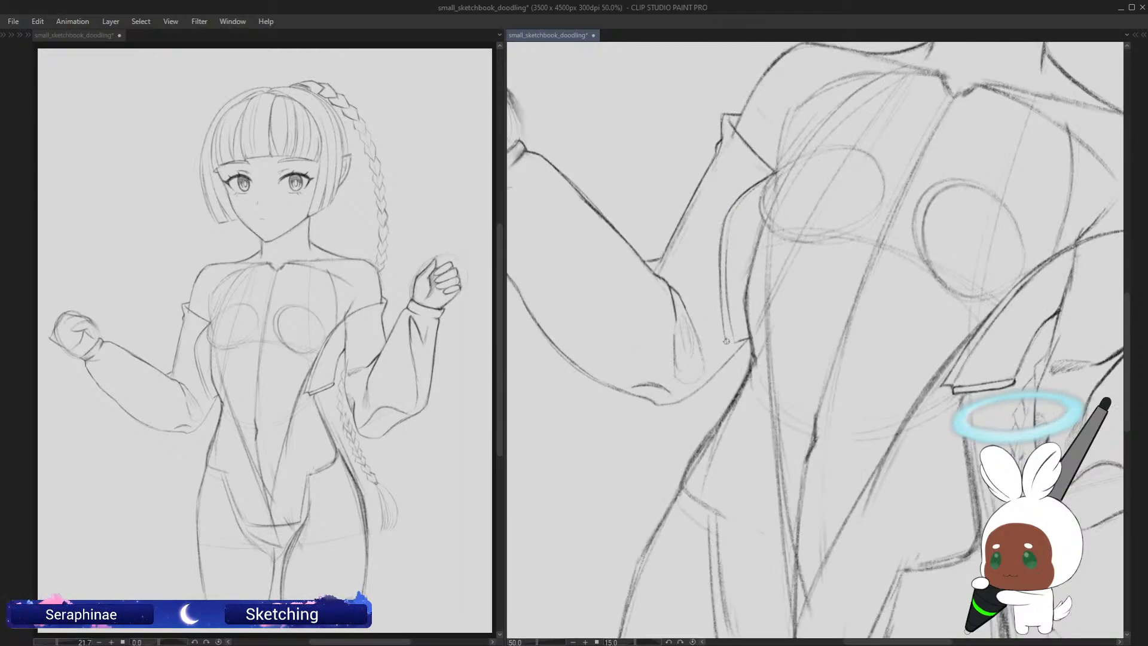
mouse_move(764, 184)
left_mouse_down()
mouse_move(735, 217)
mouse_move(736, 343)
left_mouse_up()
key("ctrl+@")
key("h")
key("h")
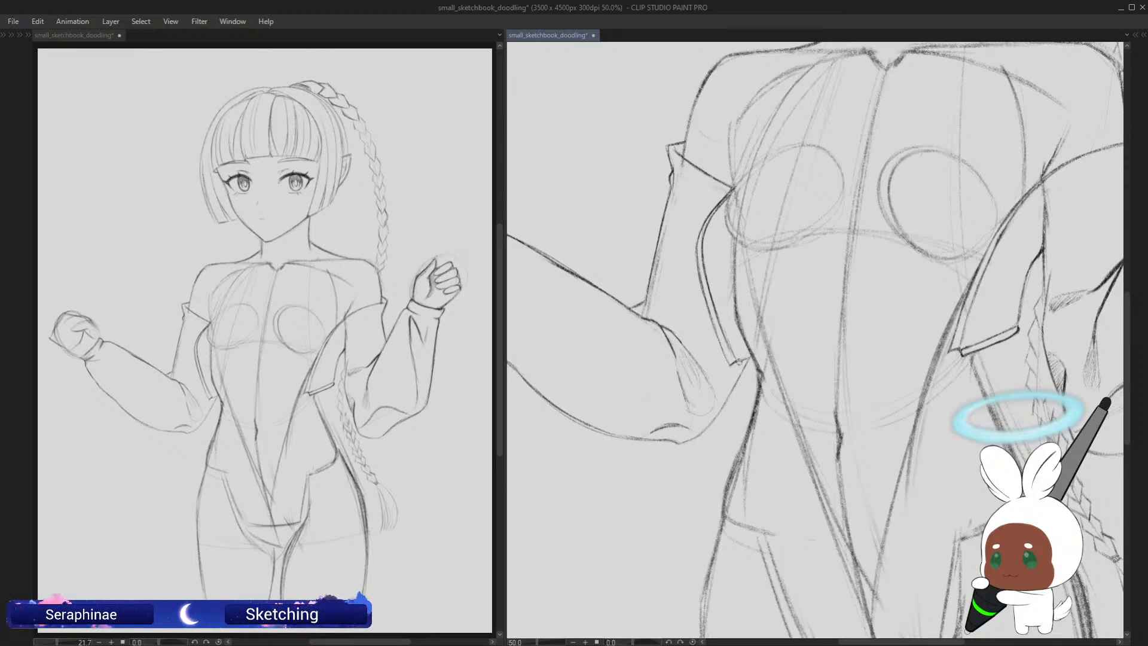
left_click_drag(735, 366, 753, 359)
key("h")
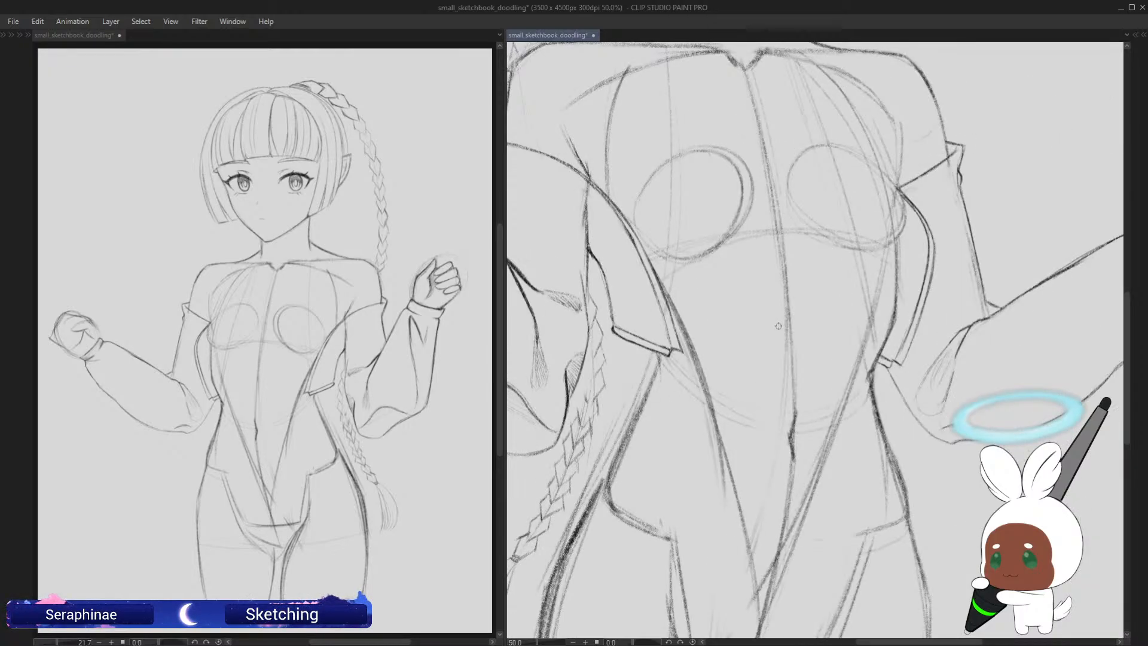
key("h")
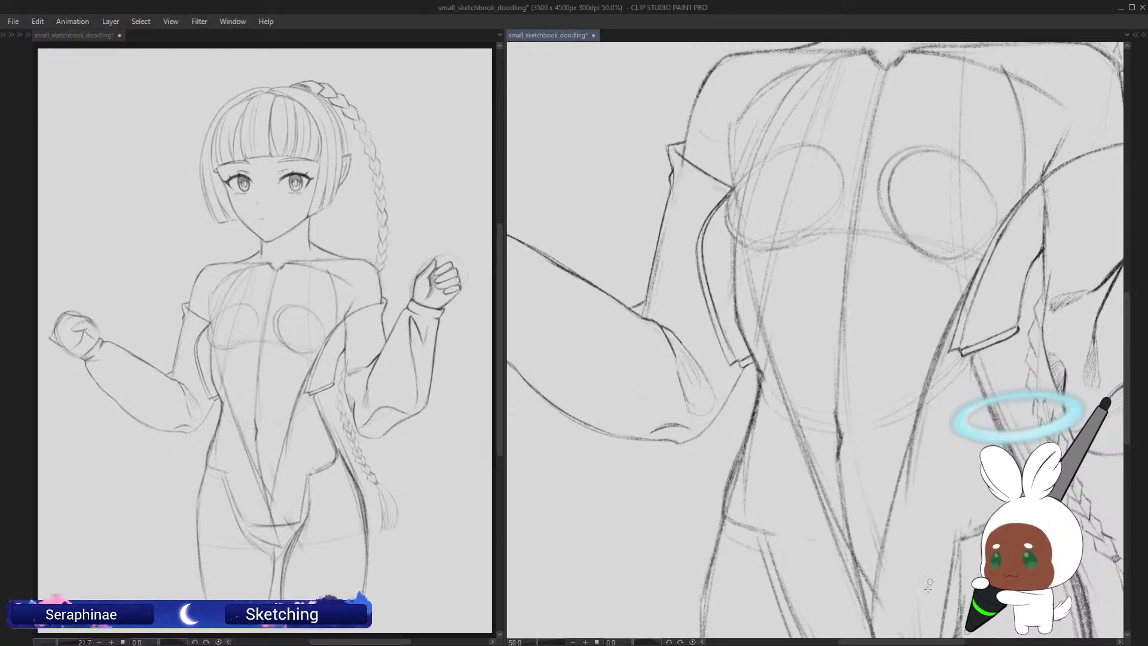
left_click_drag(779, 326, 648, 326)
left_click_drag(947, 642, 931, 642)
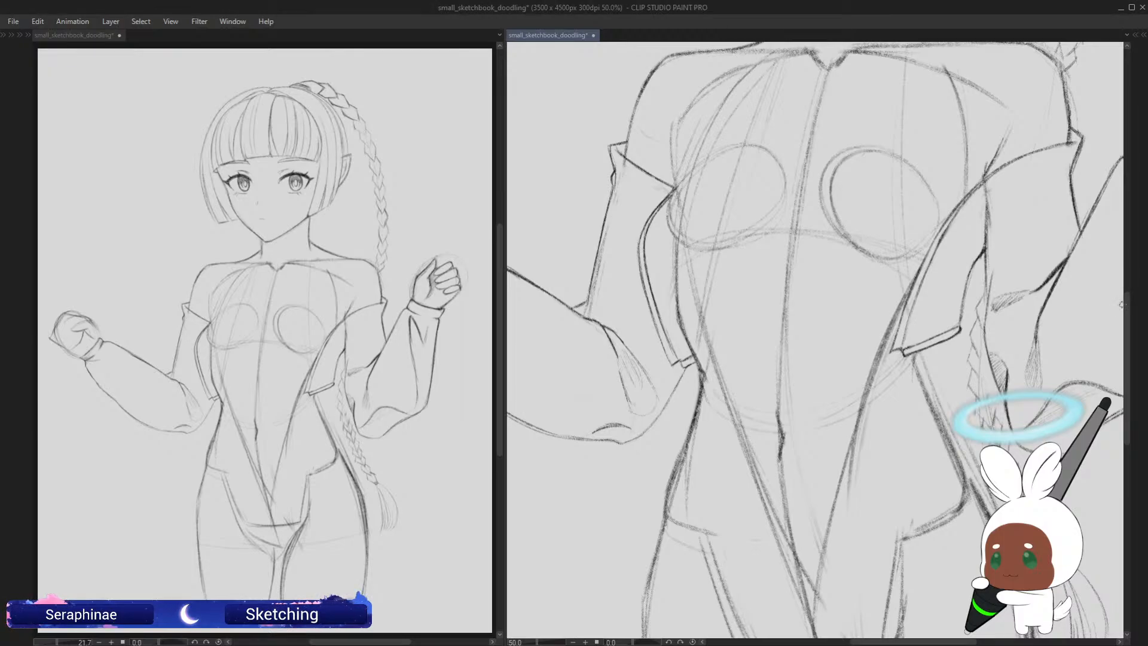
left_click_drag(1128, 305, 1128, 306)
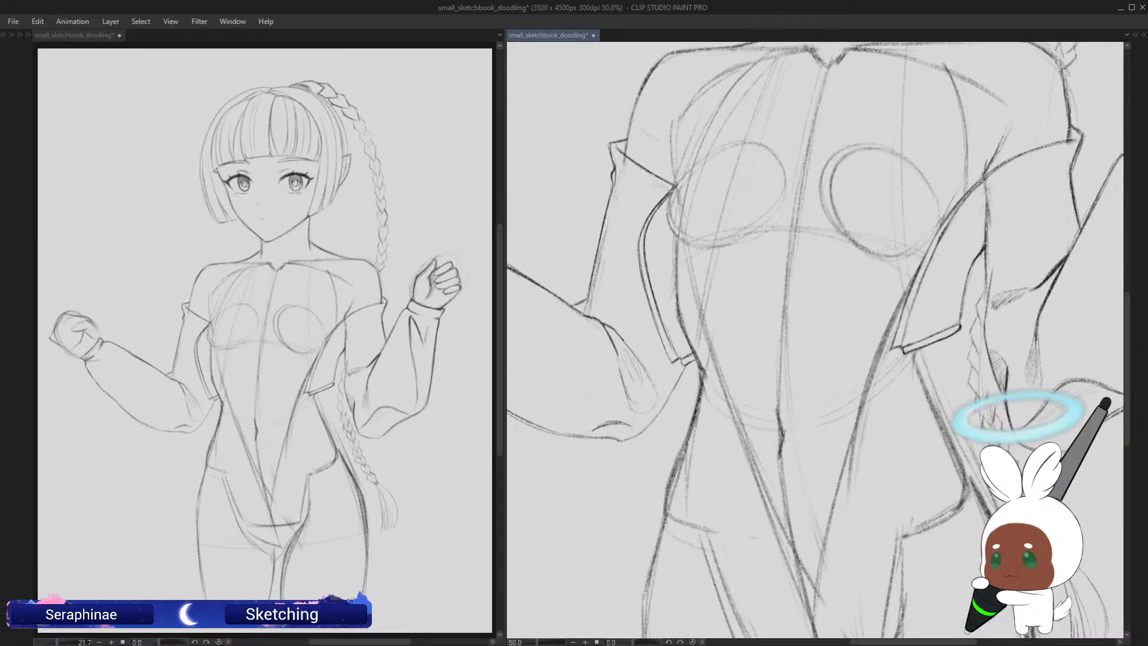
left_click_drag(964, 178, 951, 209)
key("h")
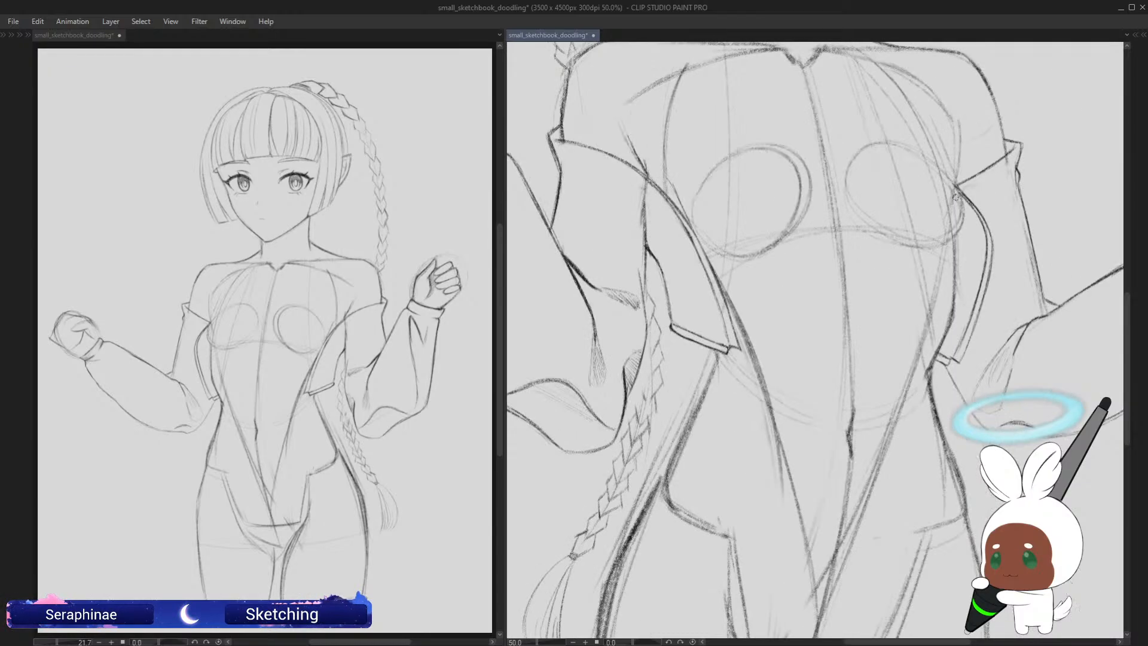
key("h")
Step: Draw a small folded tab on the chest beside the opposite underarm, closing its end and running its lower edge back to the jacket
left_click_drag(956, 197, 801, 201)
left_click_drag(1128, 365, 1127, 347)
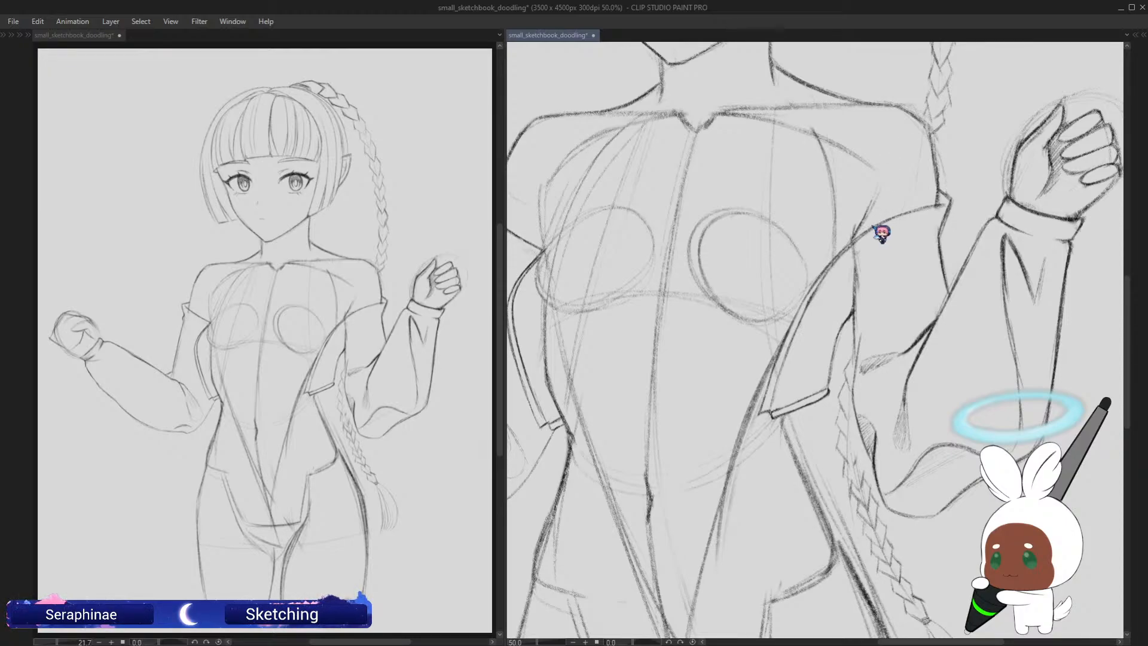
left_click_drag(866, 228, 817, 239)
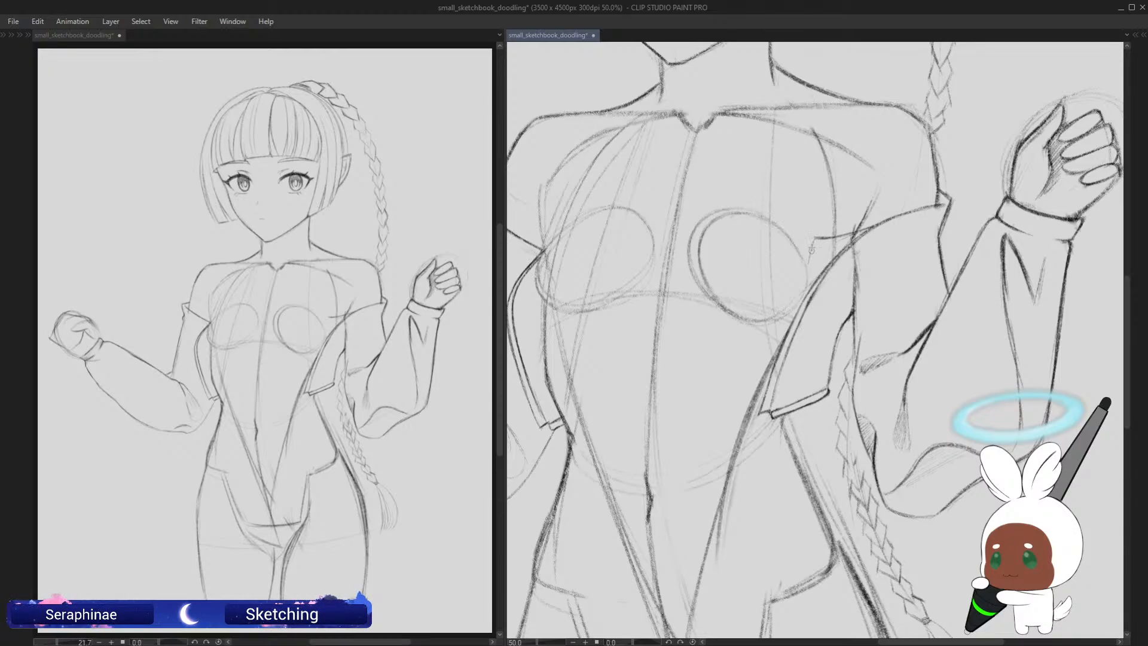
key("h")
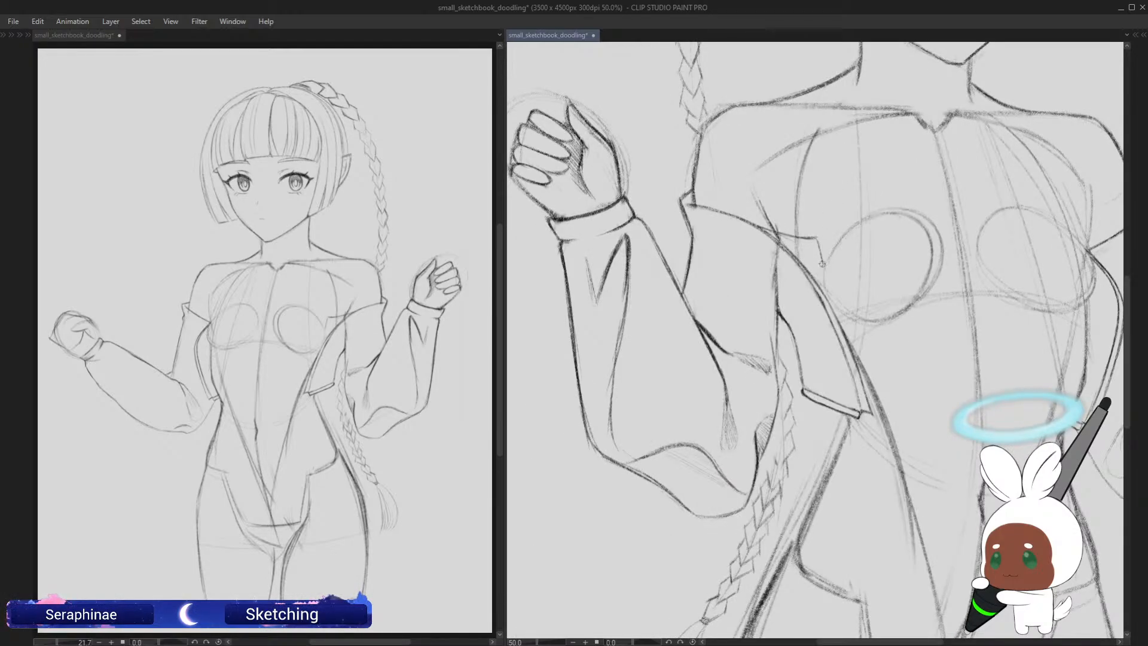
left_click_drag(822, 264, 811, 270)
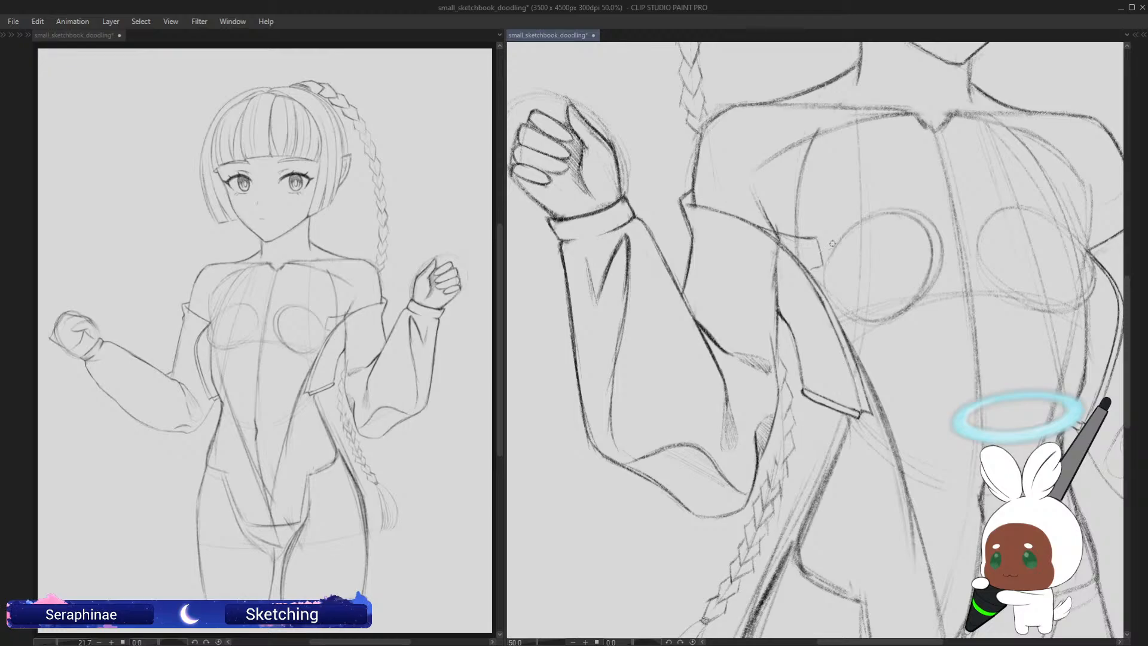
key("h")
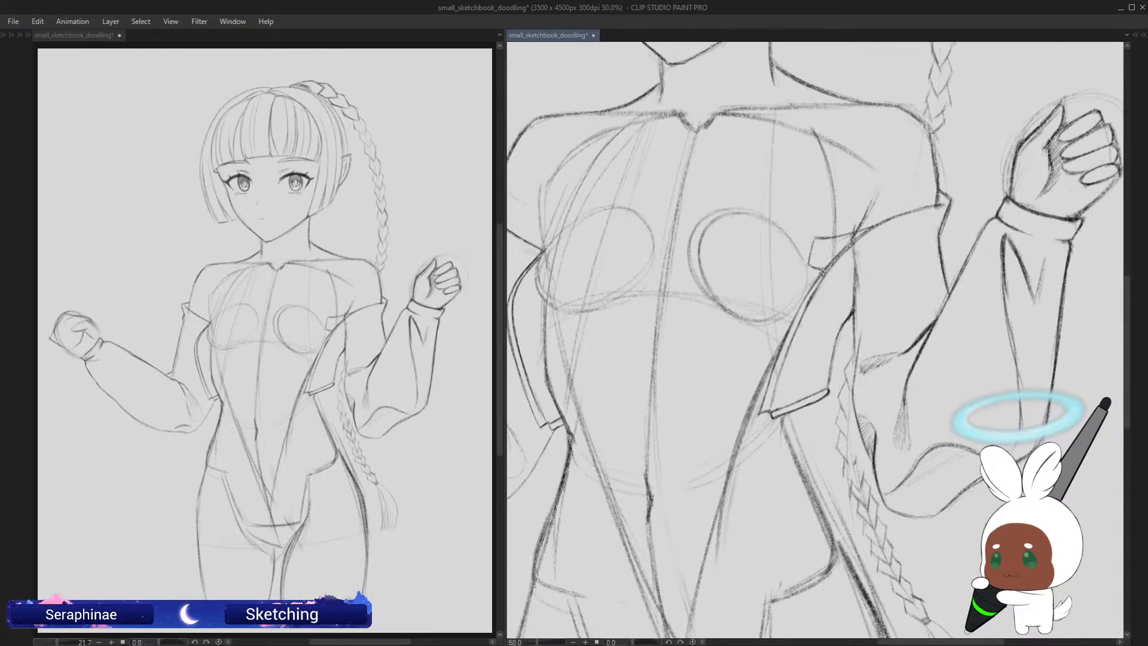
left_click_drag(823, 270, 867, 227)
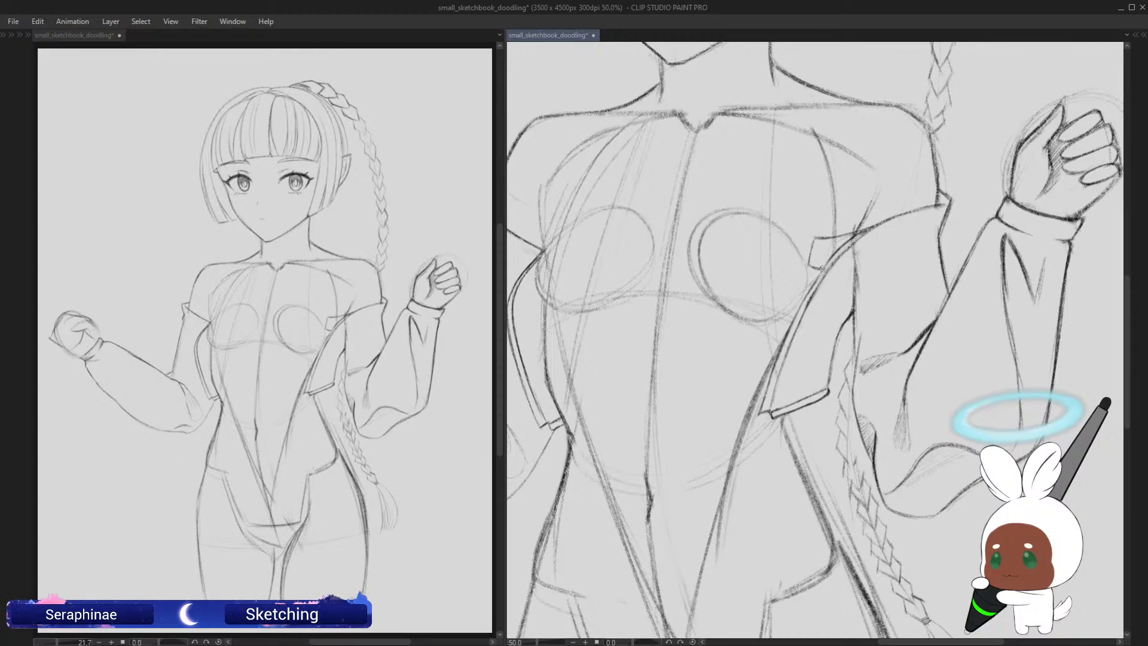
Step: Try to erase the jacket edge between the chest tab and the underarm sleeve opening so the tab merges with the jacket front
left_click_drag(809, 294, 834, 255)
left_click_drag(919, 642, 930, 641)
left_click_drag(807, 615, 903, 615)
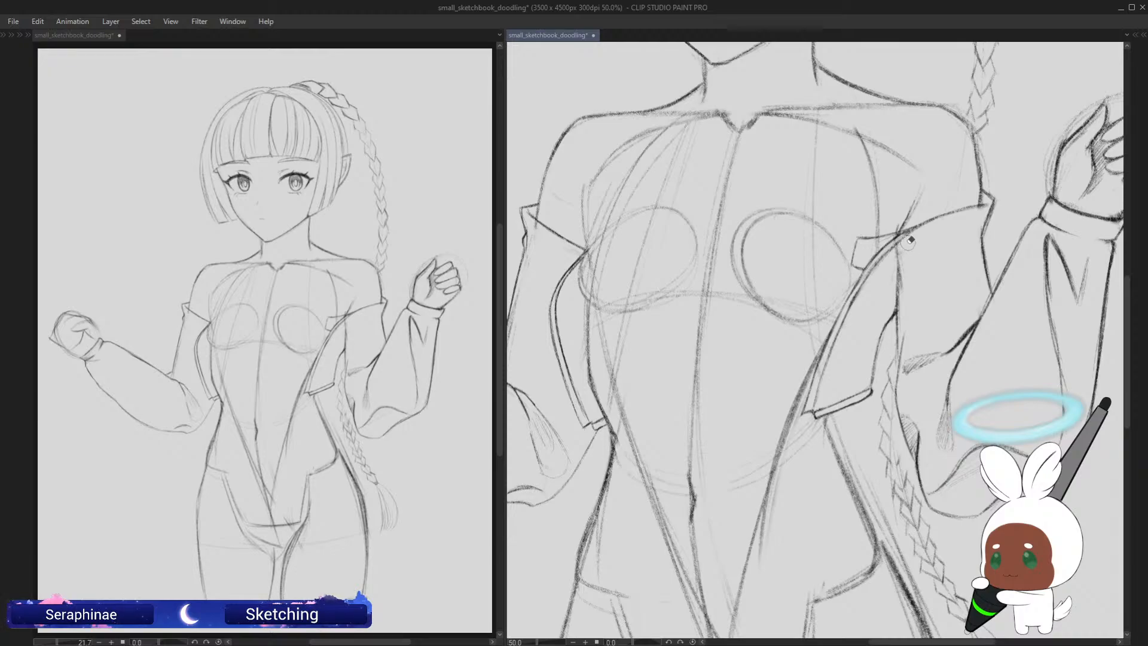
left_click_drag(903, 241, 865, 278)
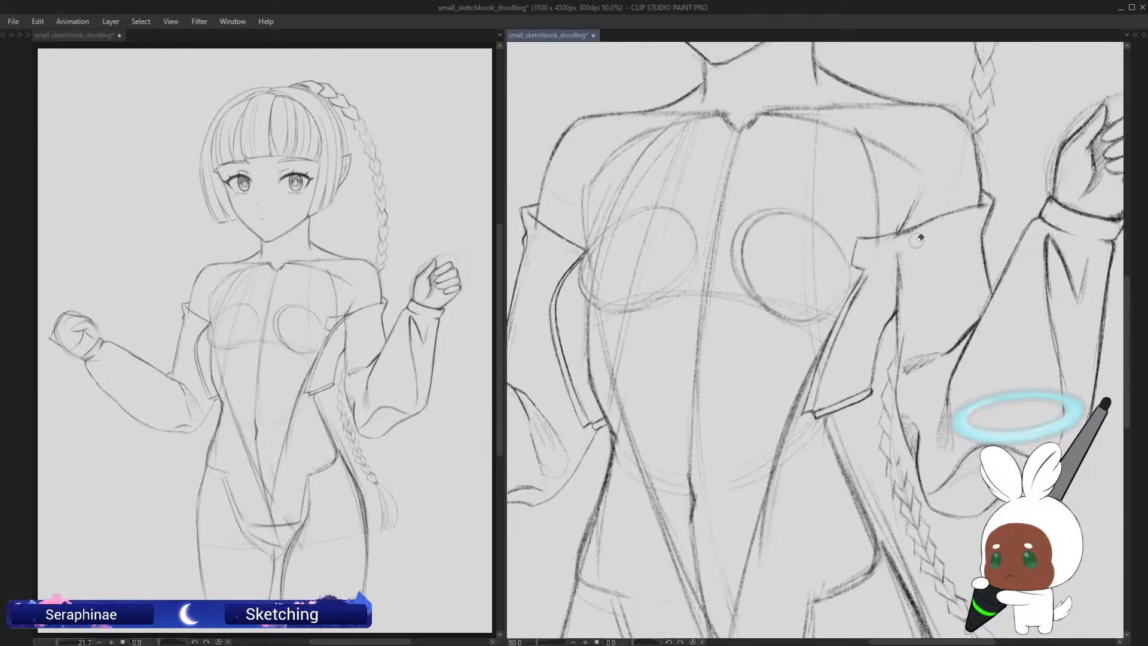
left_click_drag(919, 236, 898, 242)
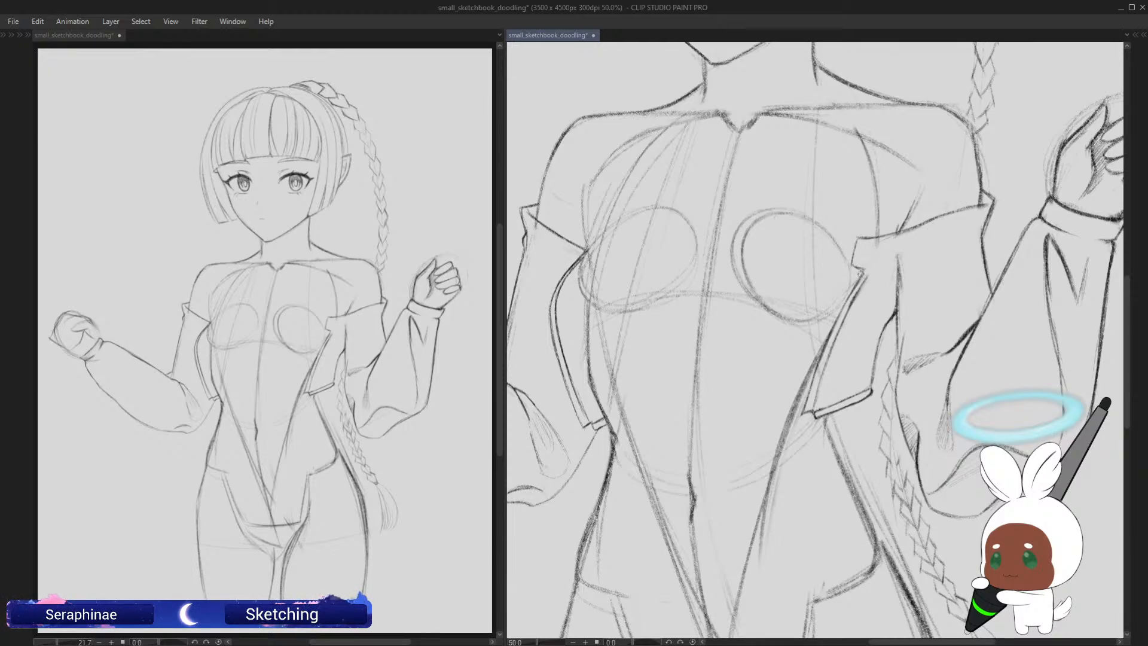
left_click_drag(873, 255, 910, 230)
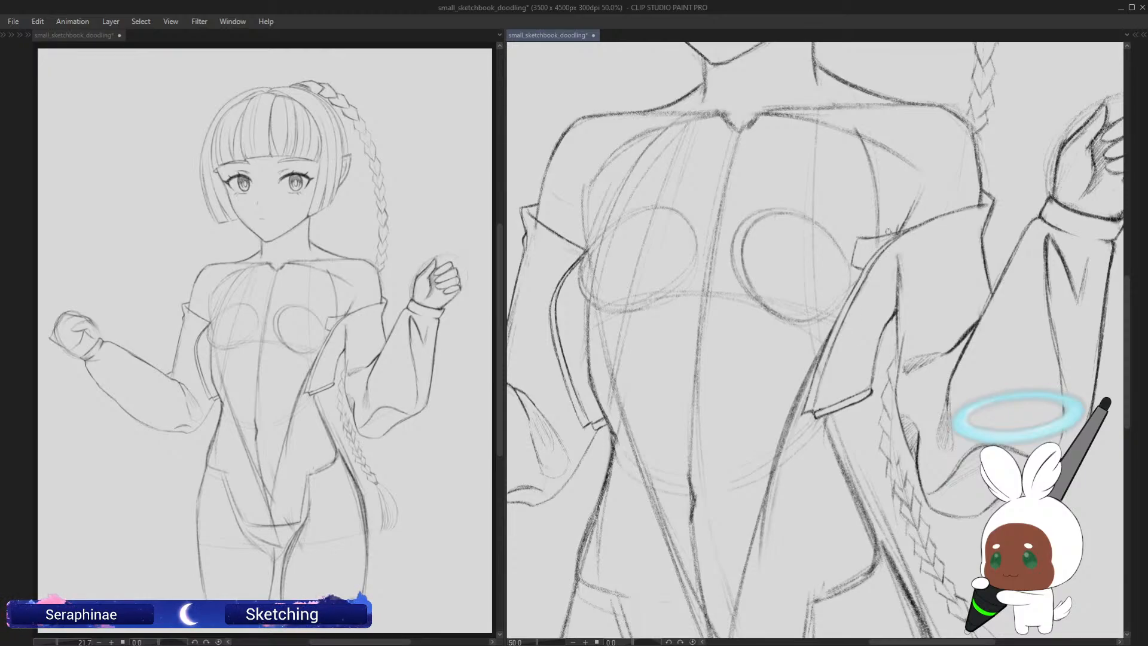
key("h")
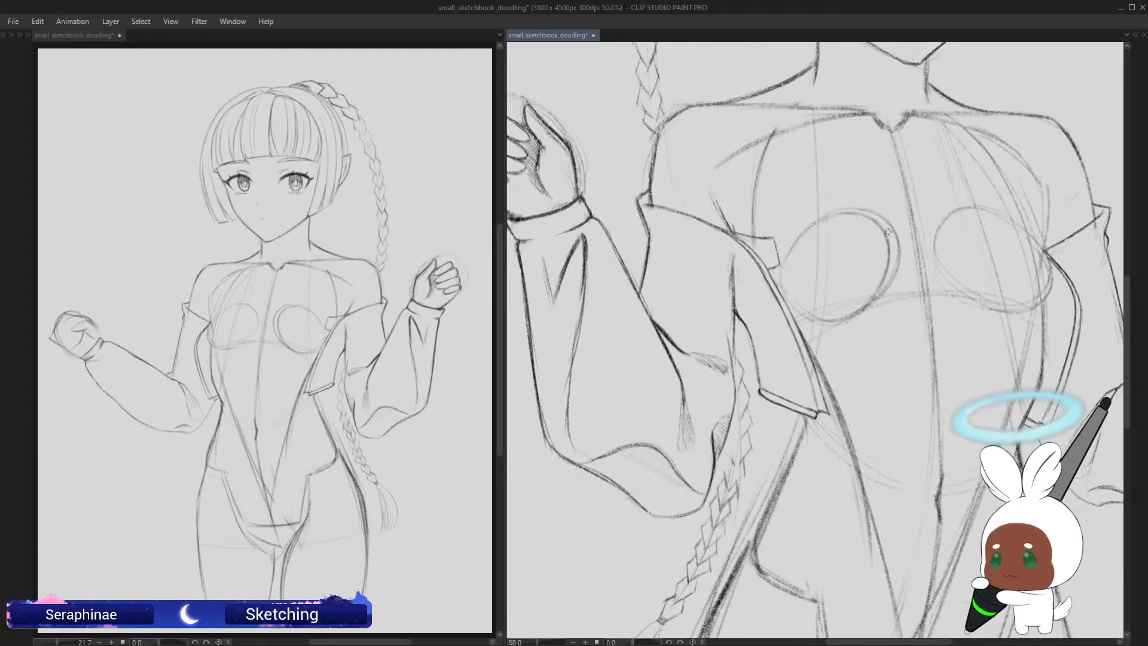
key("h")
Step: Draw a matching small folded tab beside the opposite underarm, between the sleeve opening and the jacket's side edge
left_click_drag(933, 642, 903, 641)
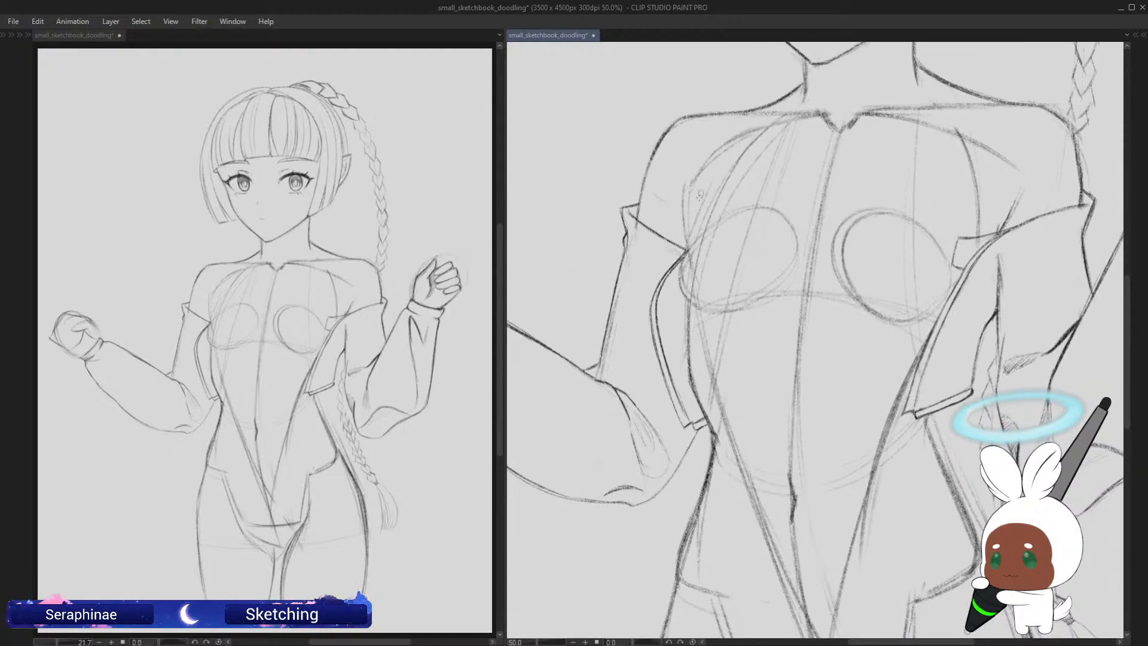
mouse_move(640, 268)
left_mouse_down()
mouse_move(673, 253)
mouse_move(648, 257)
mouse_move(658, 260)
mouse_move(638, 273)
mouse_move(644, 305)
left_mouse_up()
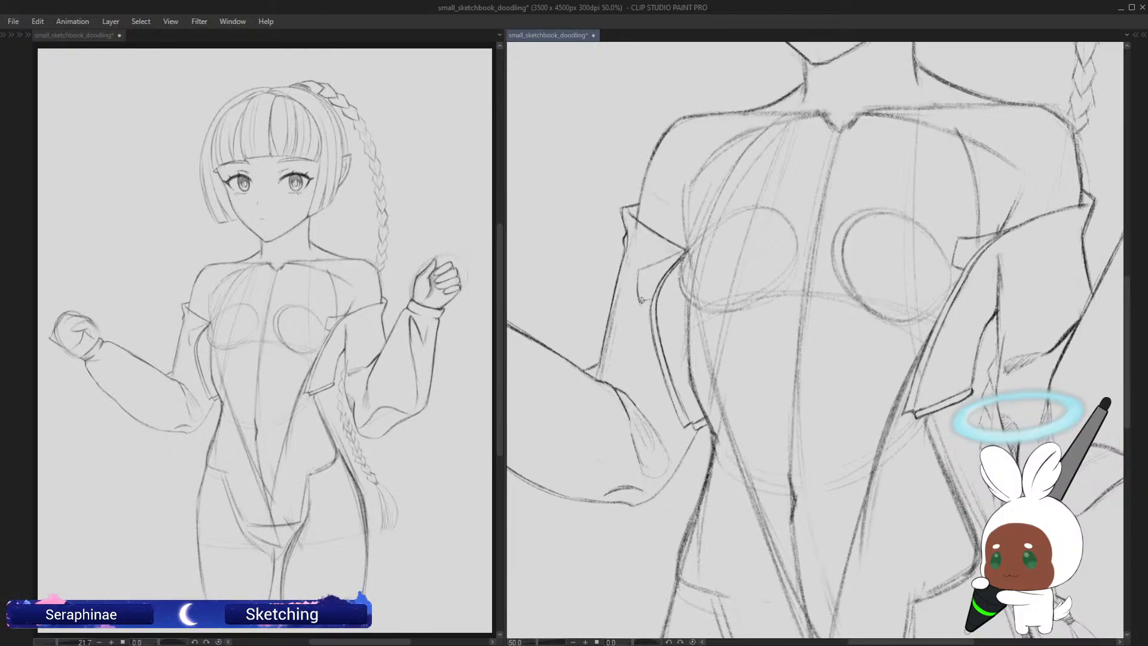
mouse_move(636, 276)
left_mouse_down()
mouse_move(688, 248)
mouse_move(635, 275)
left_mouse_up()
key("h")
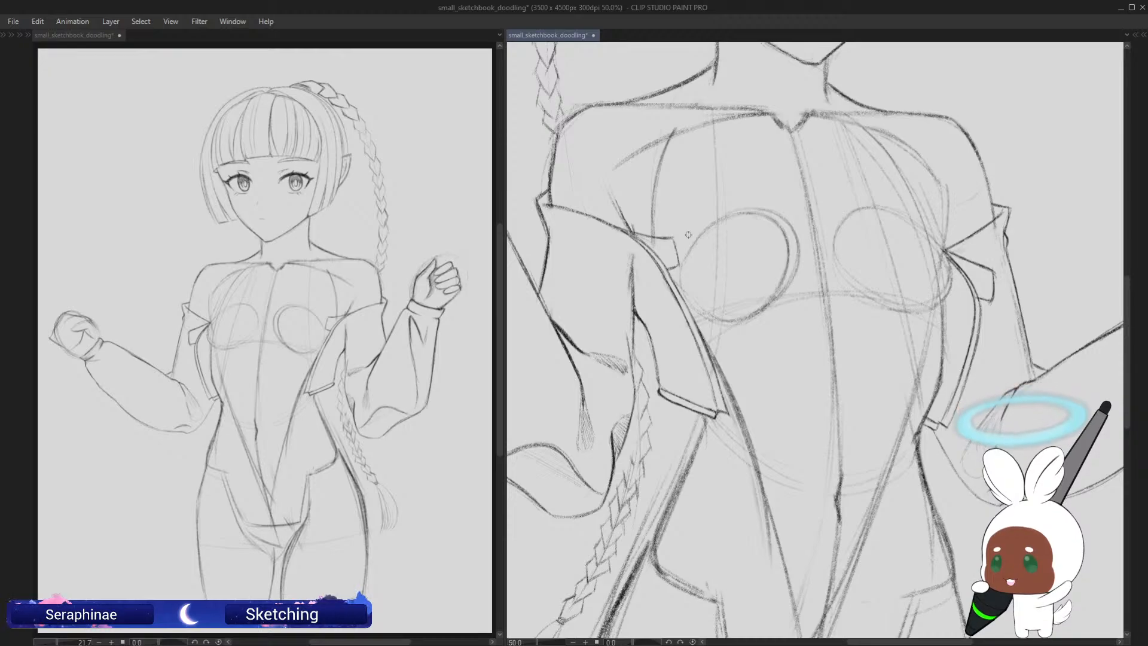
key("h")
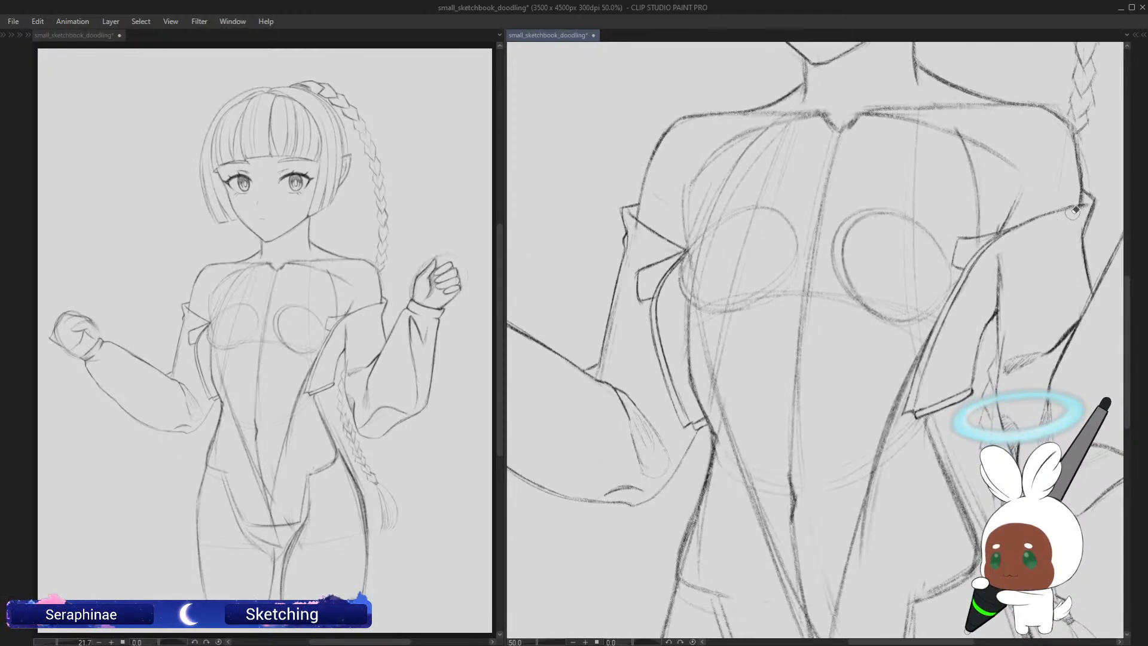
Step: Erase the first chest tab and its jacket edge, and redraw the edge as one clean curve from the sleeve's shoulder corner toward the waist
mouse_move(1055, 207)
left_mouse_down()
mouse_move(972, 239)
mouse_move(956, 257)
mouse_move(990, 235)
mouse_move(949, 292)
mouse_move(932, 343)
left_mouse_up()
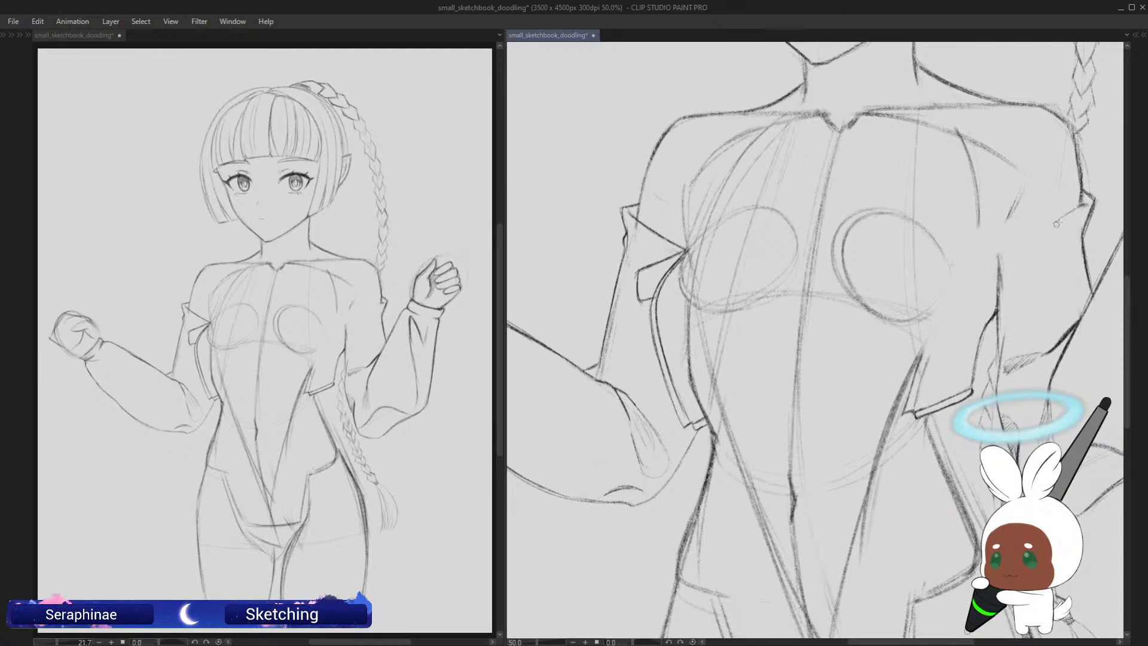
mouse_move(1089, 204)
left_mouse_down()
mouse_move(977, 277)
mouse_move(944, 343)
left_mouse_up()
left_click_drag(995, 259, 922, 378)
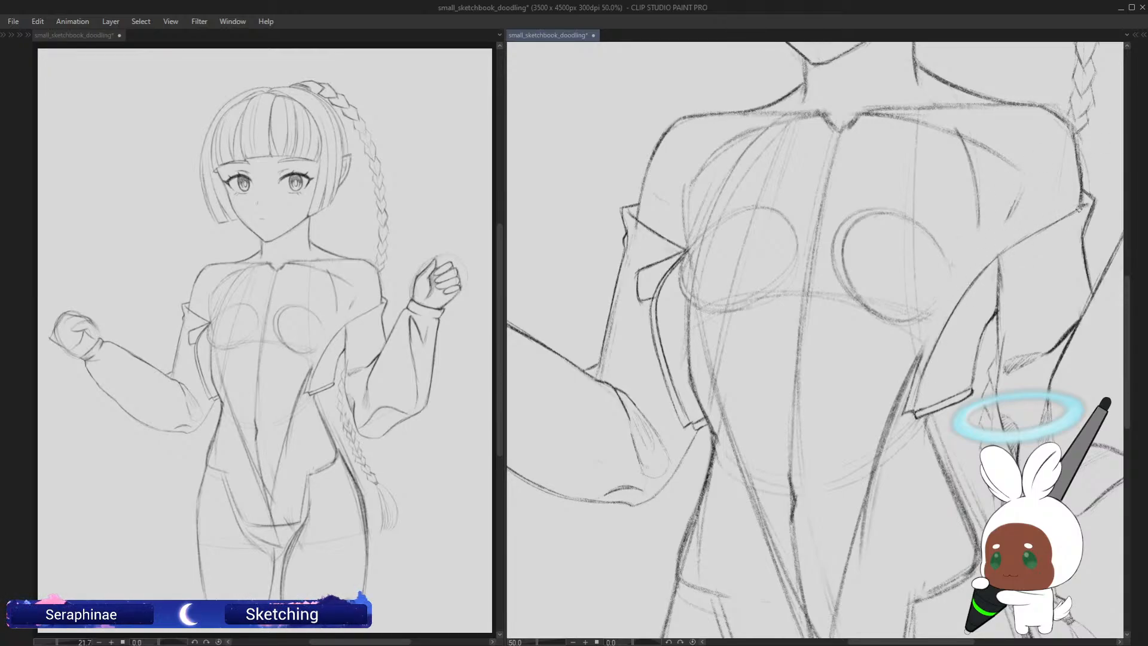
left_click_drag(1076, 210, 1001, 252)
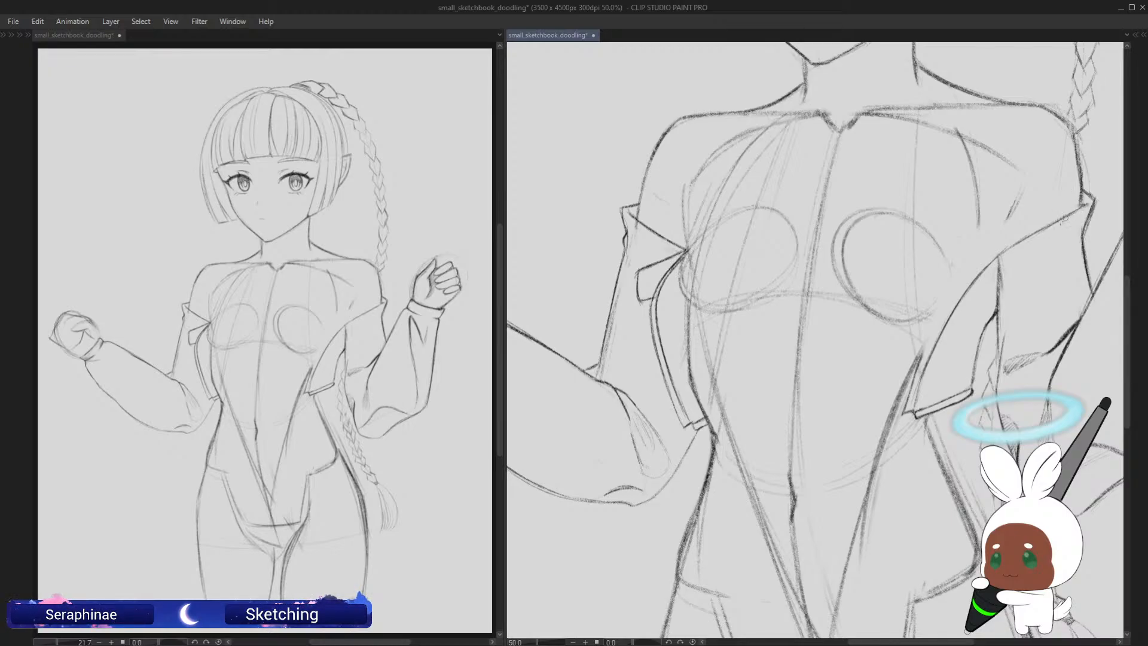
key("h")
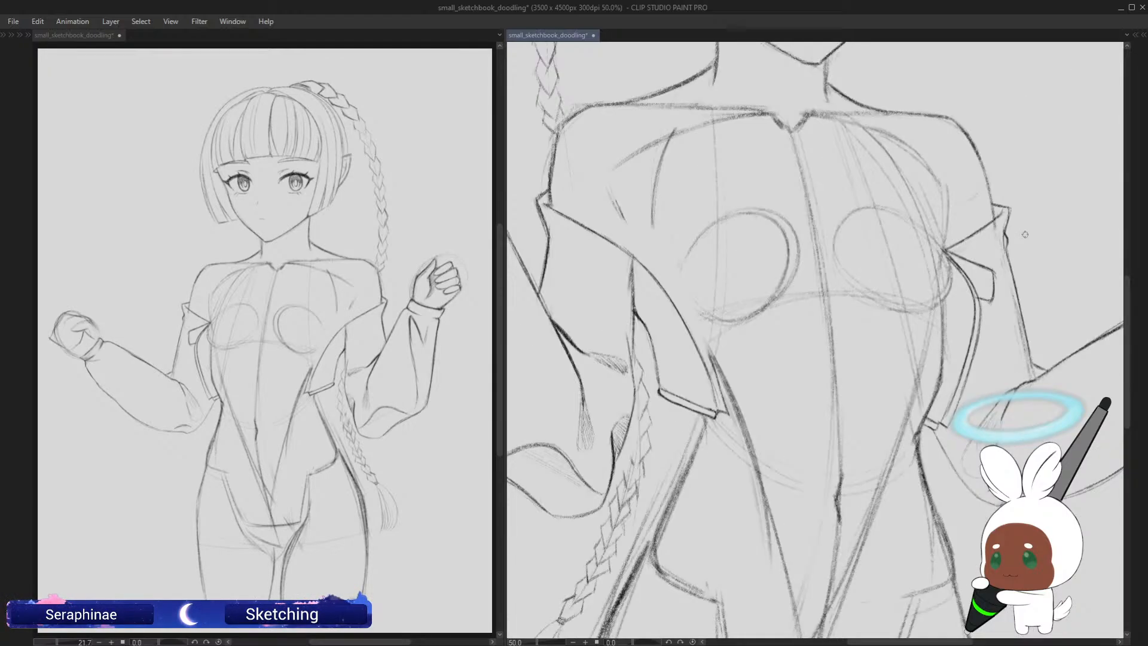
key("h")
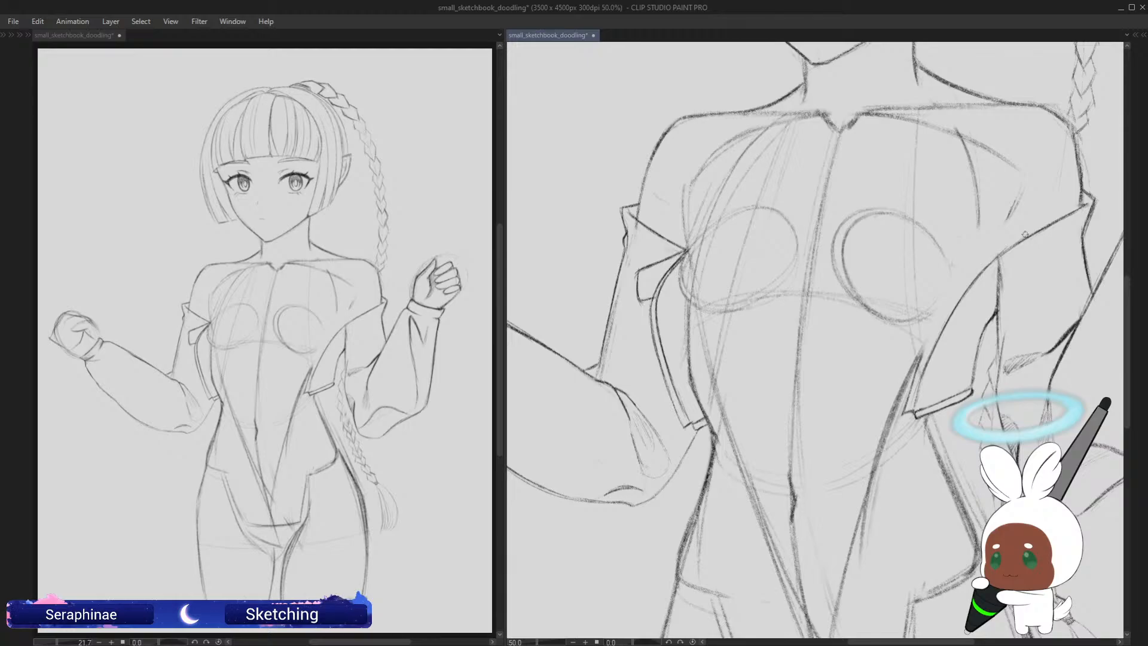
Step: Sketch a folded-over lapel along the redrawn jacket edge, running from the sleeve corner to a bend at the chest and down
left_click_drag(1025, 234, 893, 237)
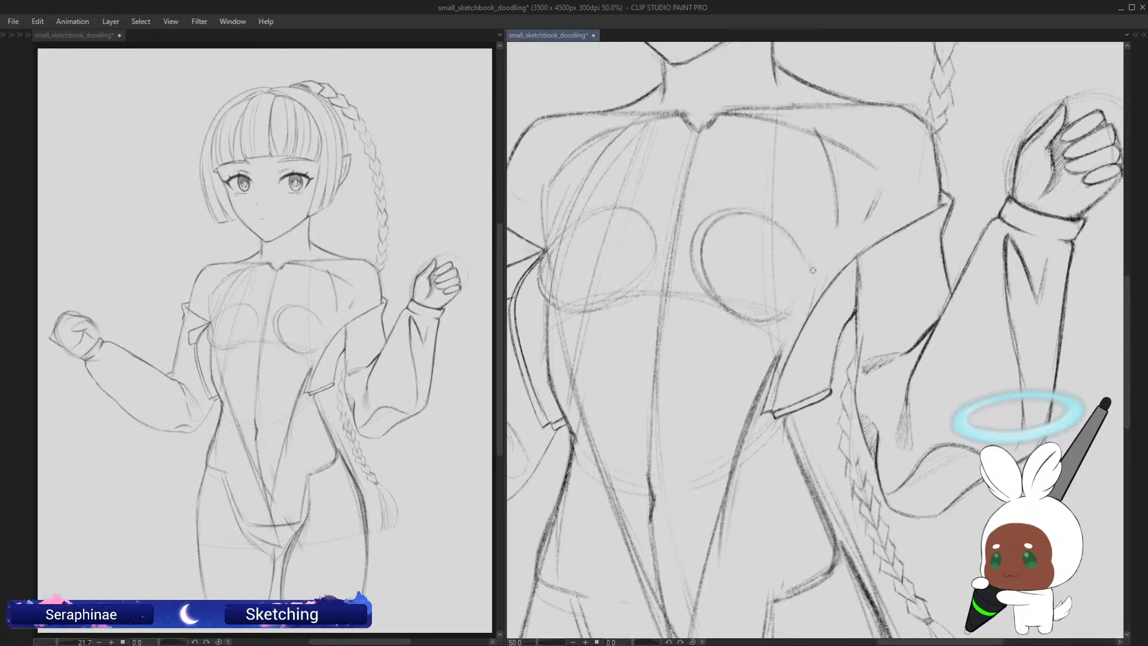
left_click_drag(800, 332, 822, 258)
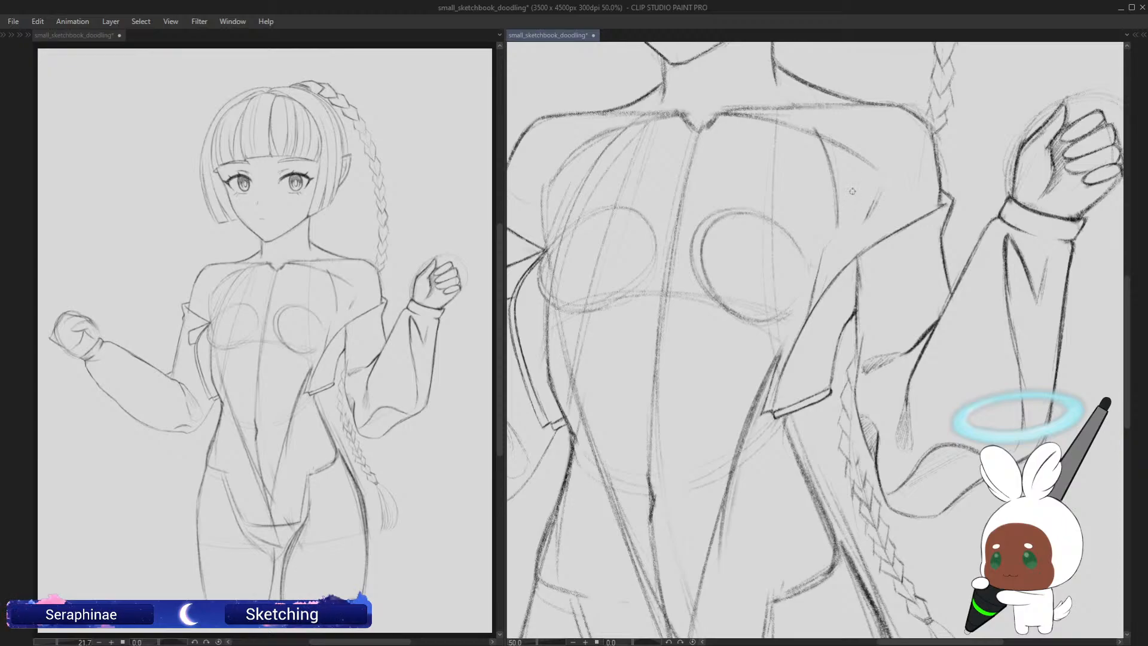
mouse_move(812, 296)
left_mouse_down()
mouse_move(863, 229)
mouse_move(825, 248)
mouse_move(937, 208)
mouse_move(826, 250)
mouse_move(783, 363)
left_mouse_up()
key("h")
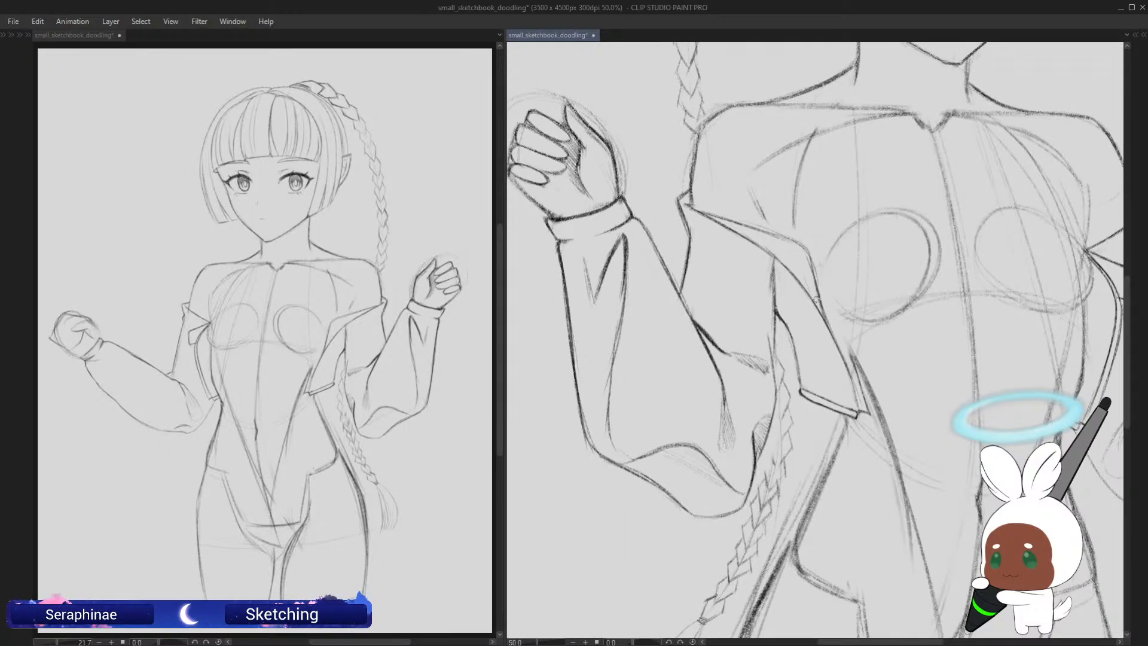
key("h")
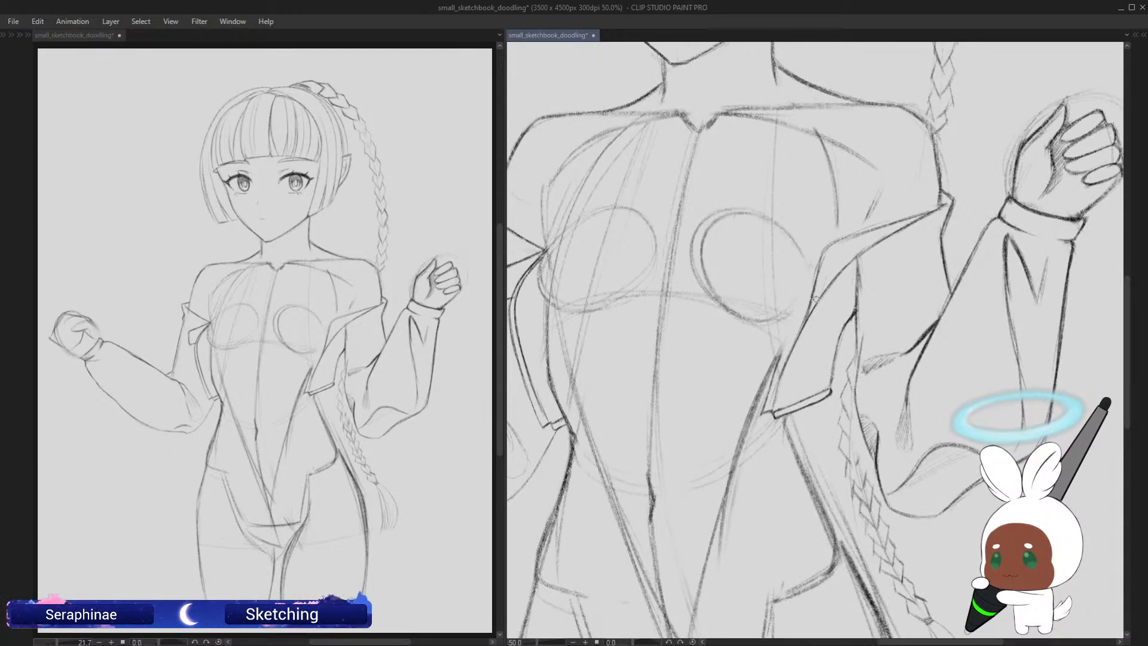
Step: Darken the lapel's outer contour and inner fold line, joining its lower end to the jacket edge above the waist hem
left_click_drag(800, 328, 777, 368)
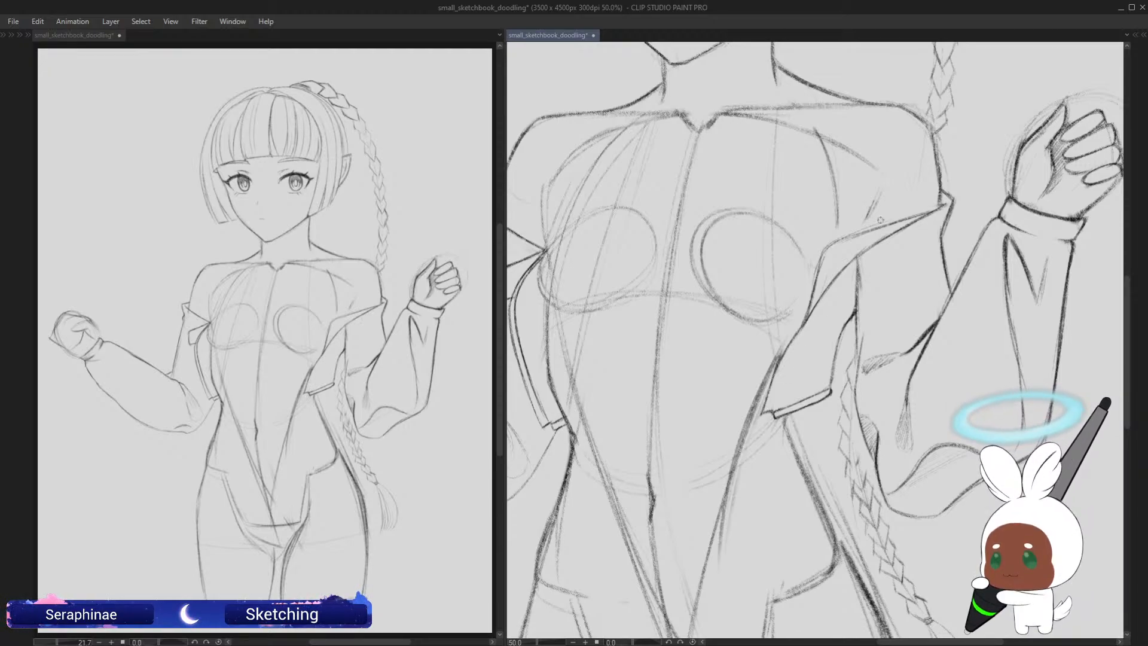
left_click_drag(837, 278, 783, 356)
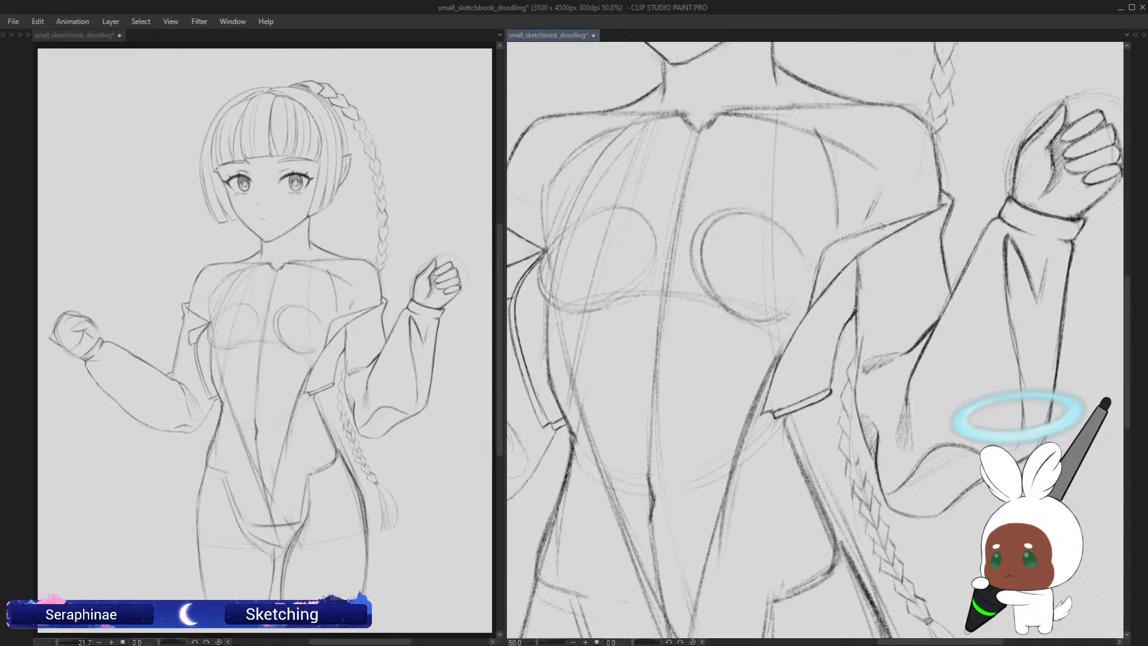
left_click_drag(831, 245, 822, 252)
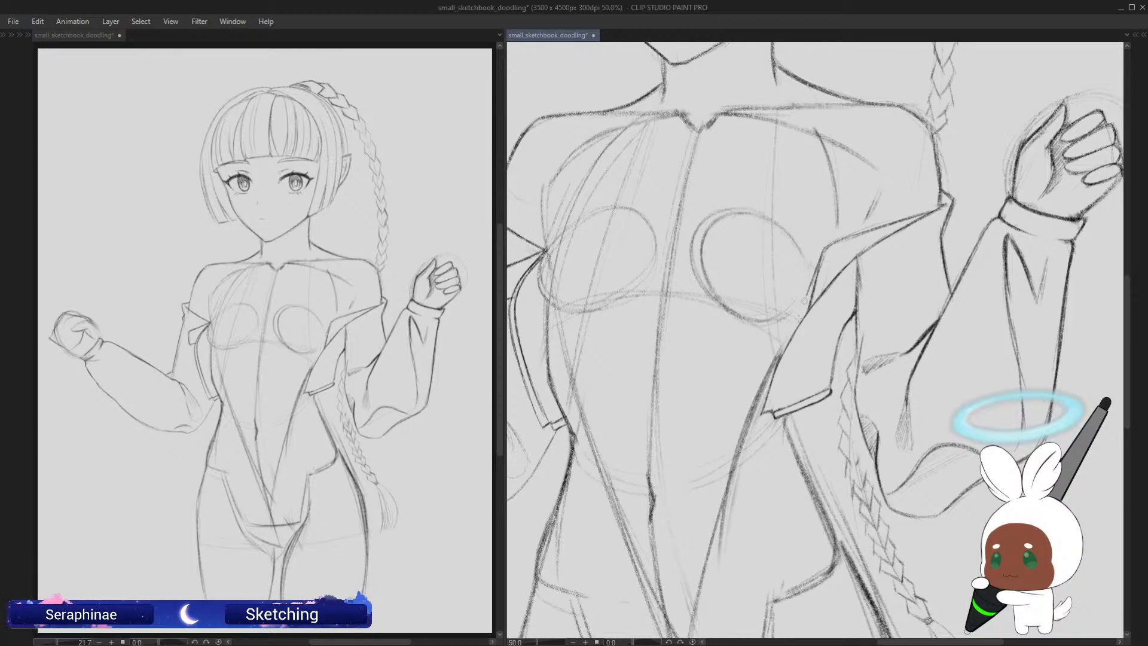
left_click_drag(814, 278, 790, 345)
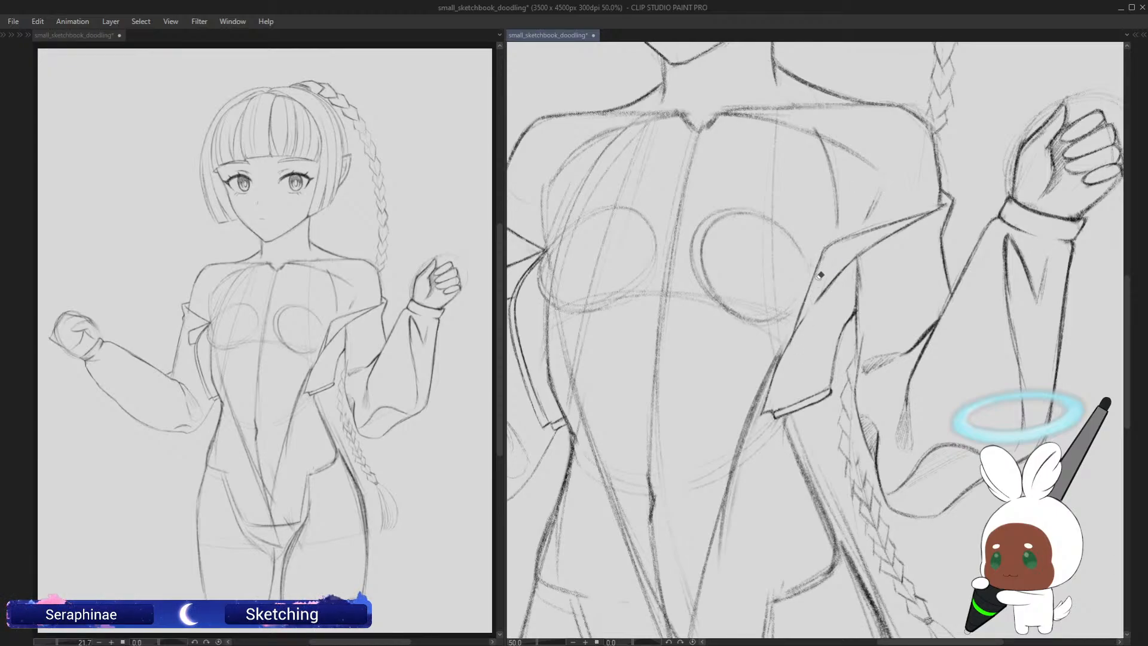
left_click_drag(828, 281, 787, 347)
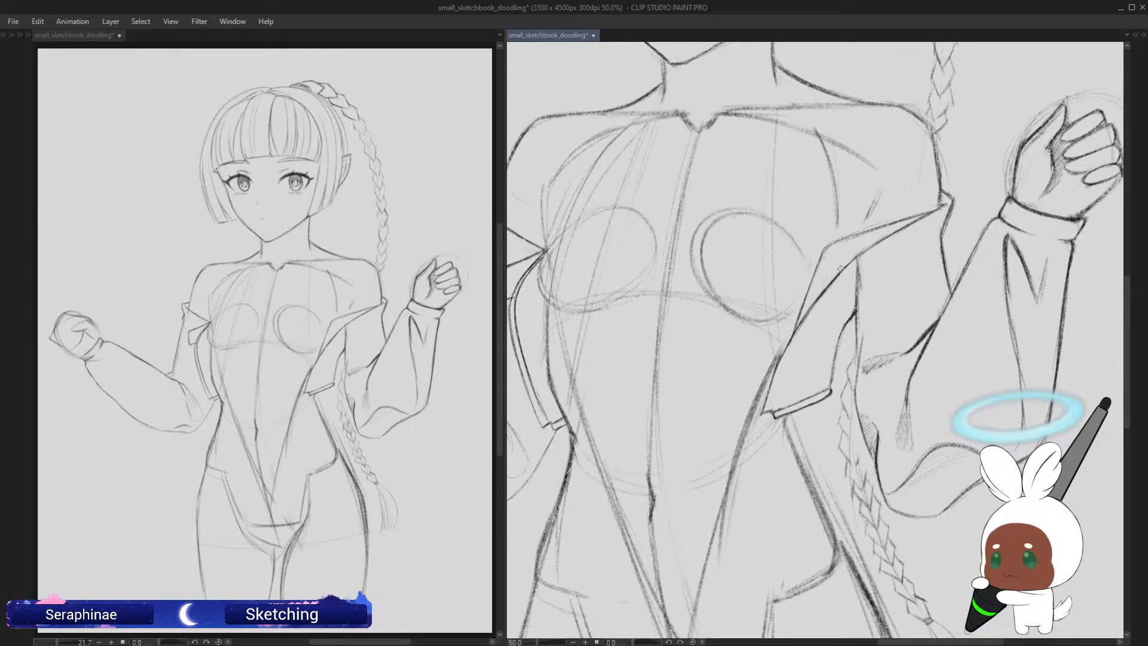
key("h")
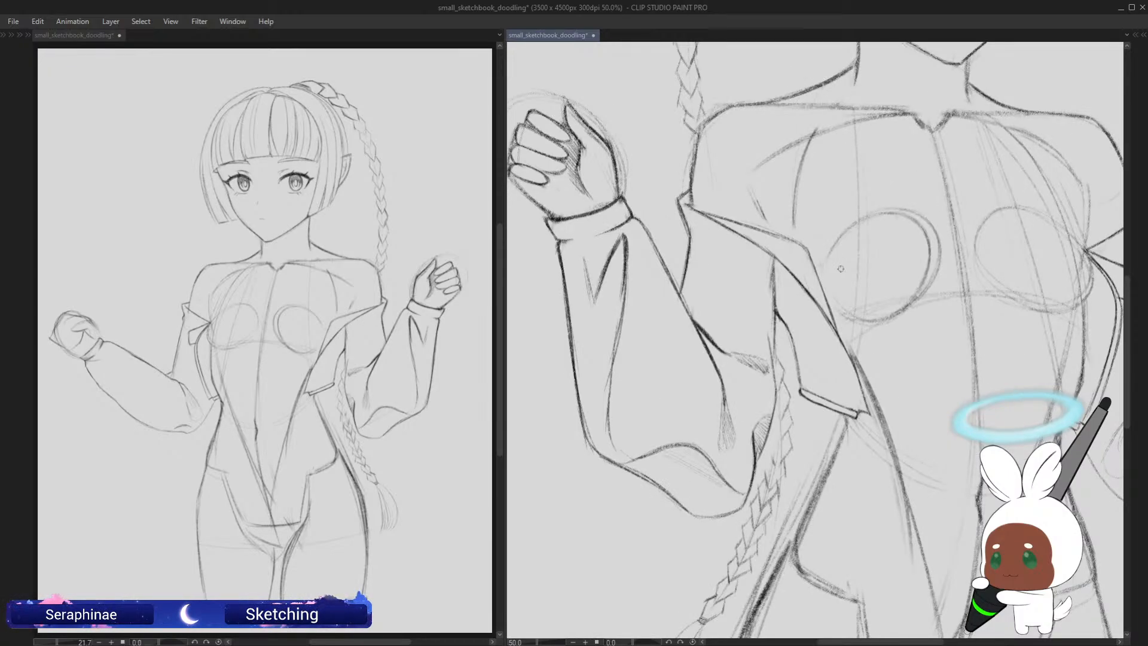
key("h")
Step: Erase the opposite underarm's tab and double side edge, replacing them with an angled lapel edge running from the underarm to the waist hem
key("h")
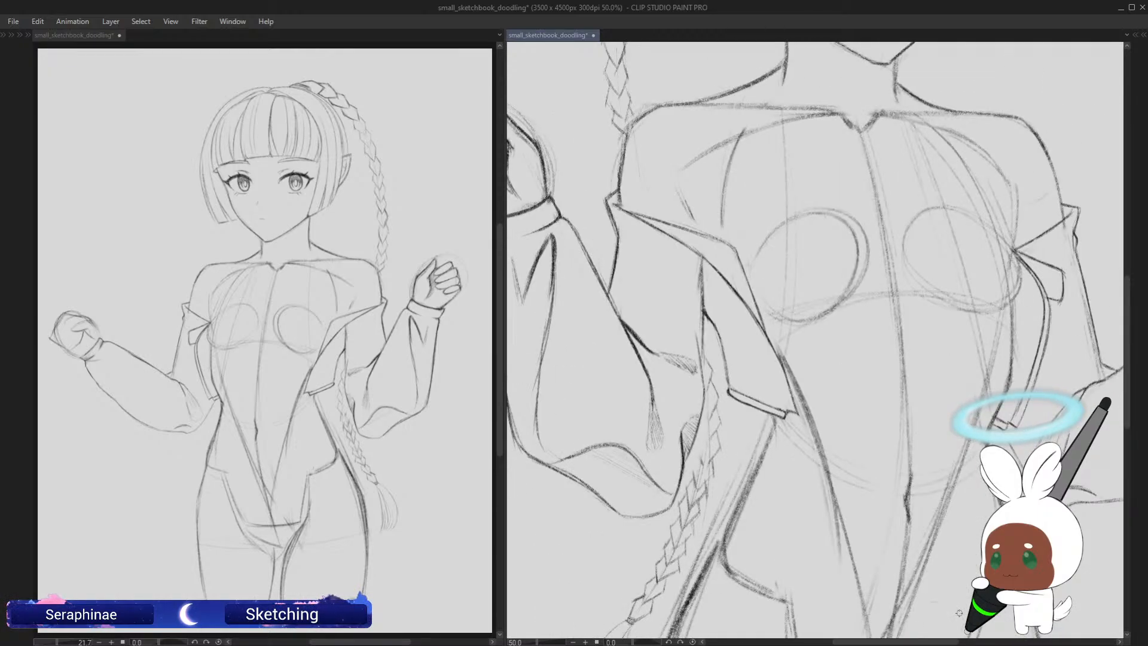
left_click_drag(941, 642, 959, 642)
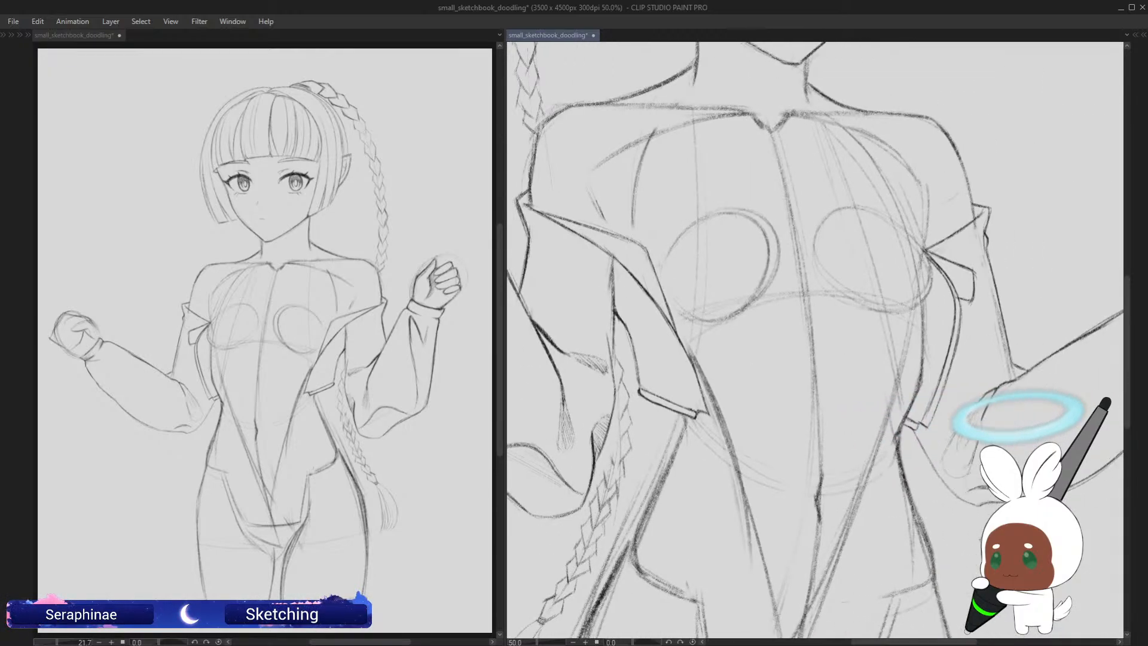
mouse_move(975, 282)
left_mouse_down()
mouse_move(972, 295)
mouse_move(964, 257)
mouse_move(951, 299)
mouse_move(948, 256)
mouse_move(954, 366)
mouse_move(954, 335)
left_mouse_up()
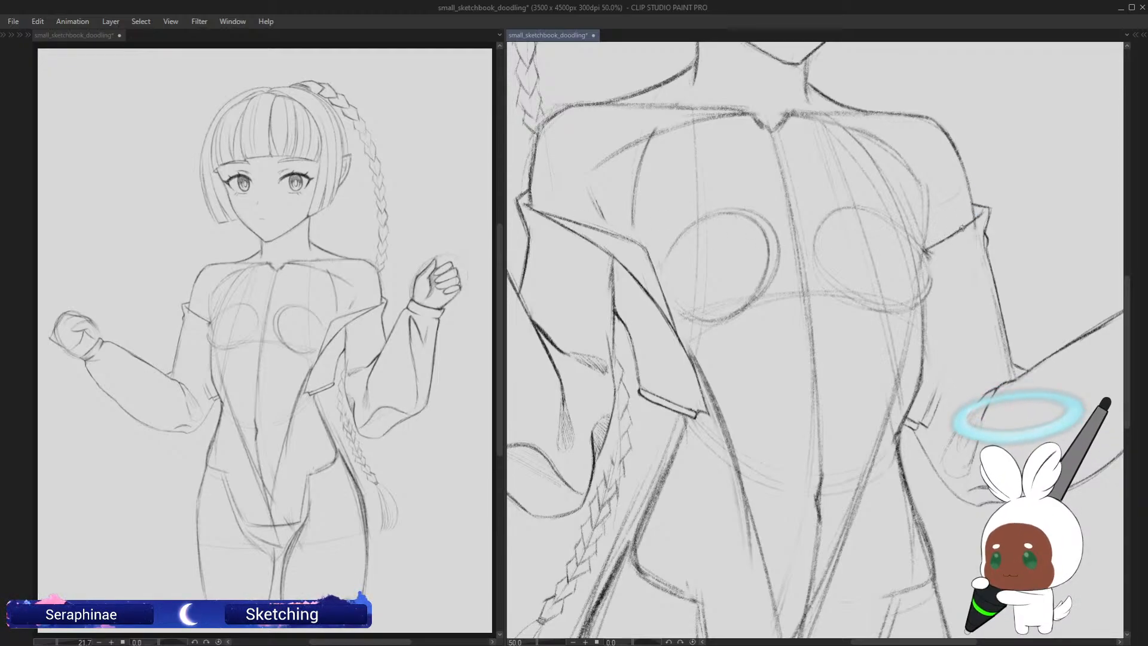
key("h")
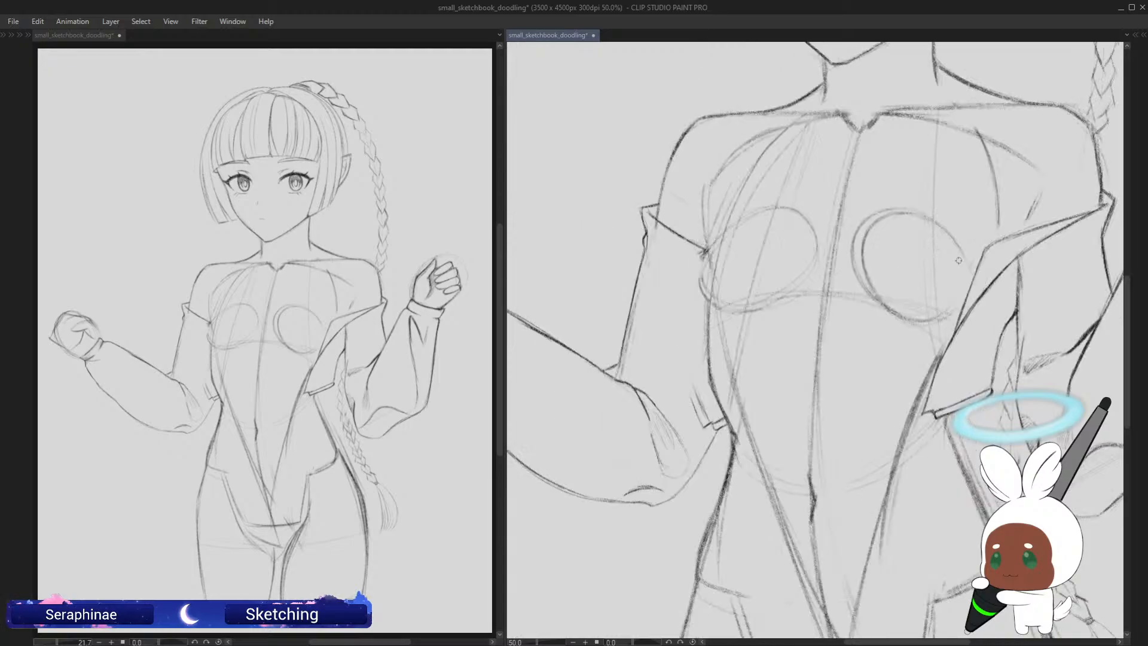
left_click_drag(705, 246, 673, 274)
left_click_drag(704, 368, 711, 424)
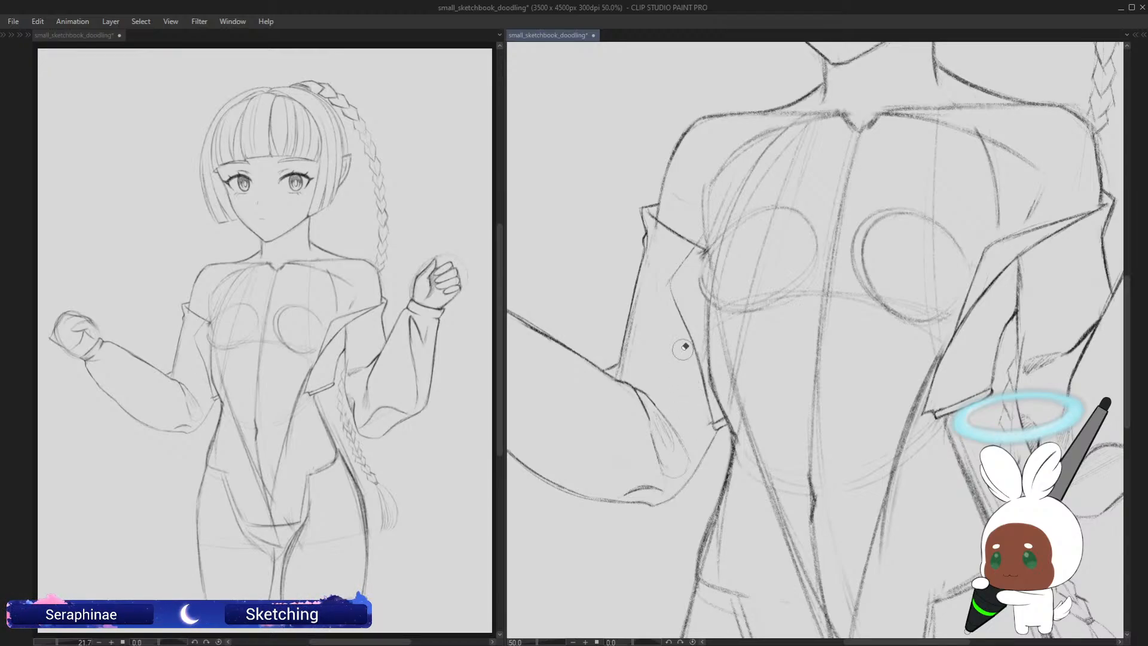
key("h")
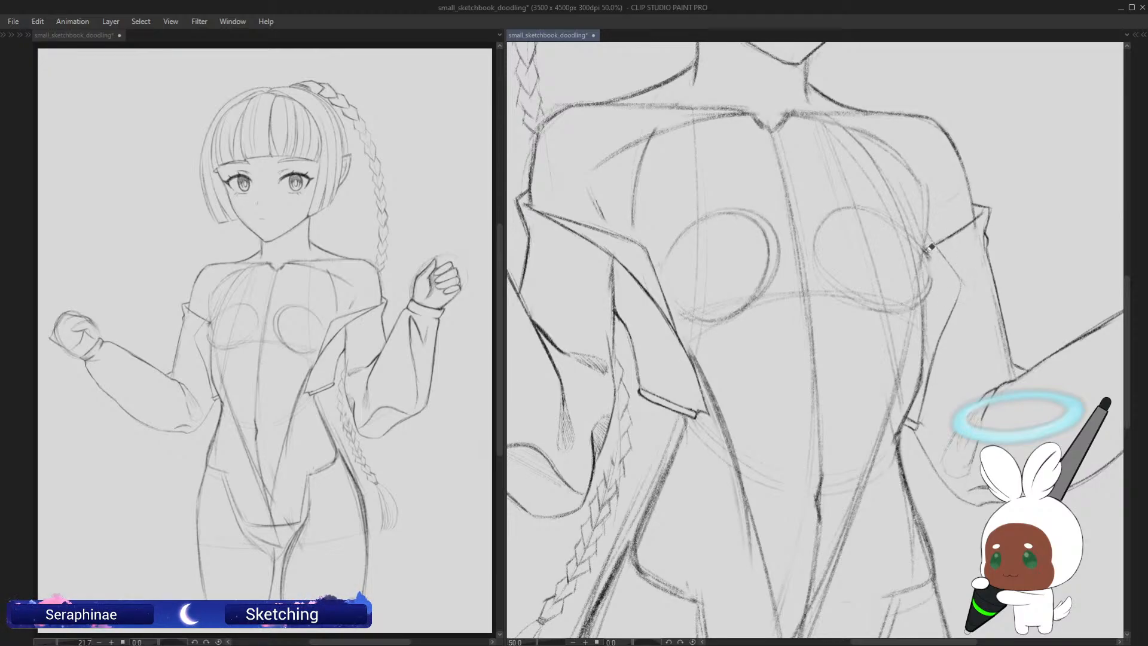
key("h")
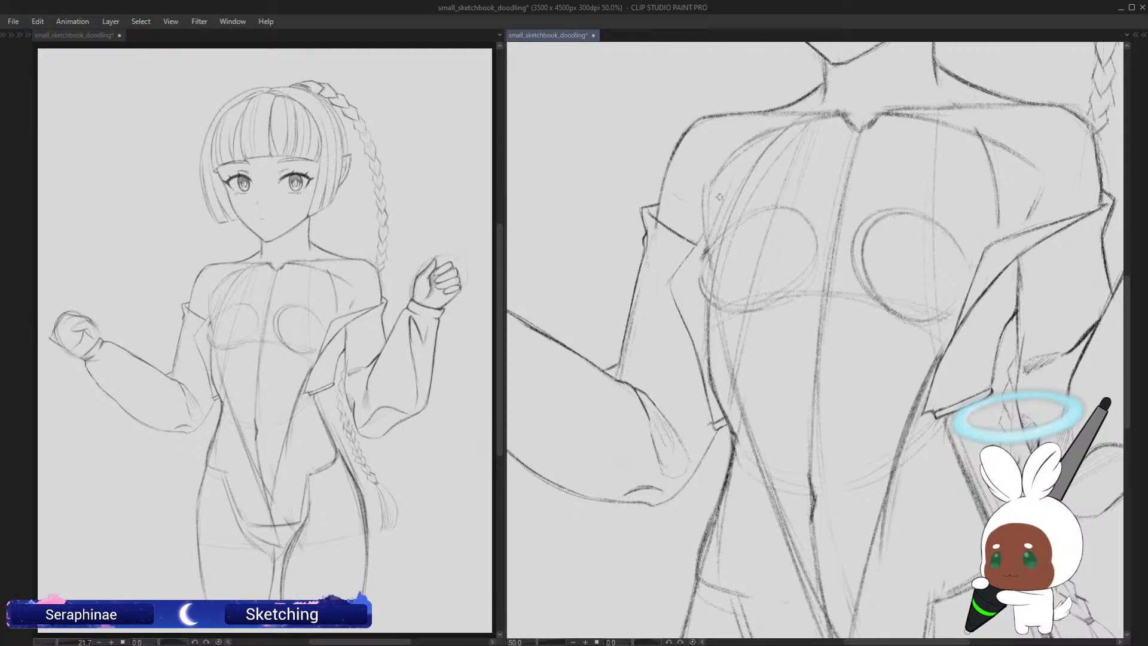
Step: Retrace the new angled lapel edge below the underarm with a cleaner, darker line
key("^")
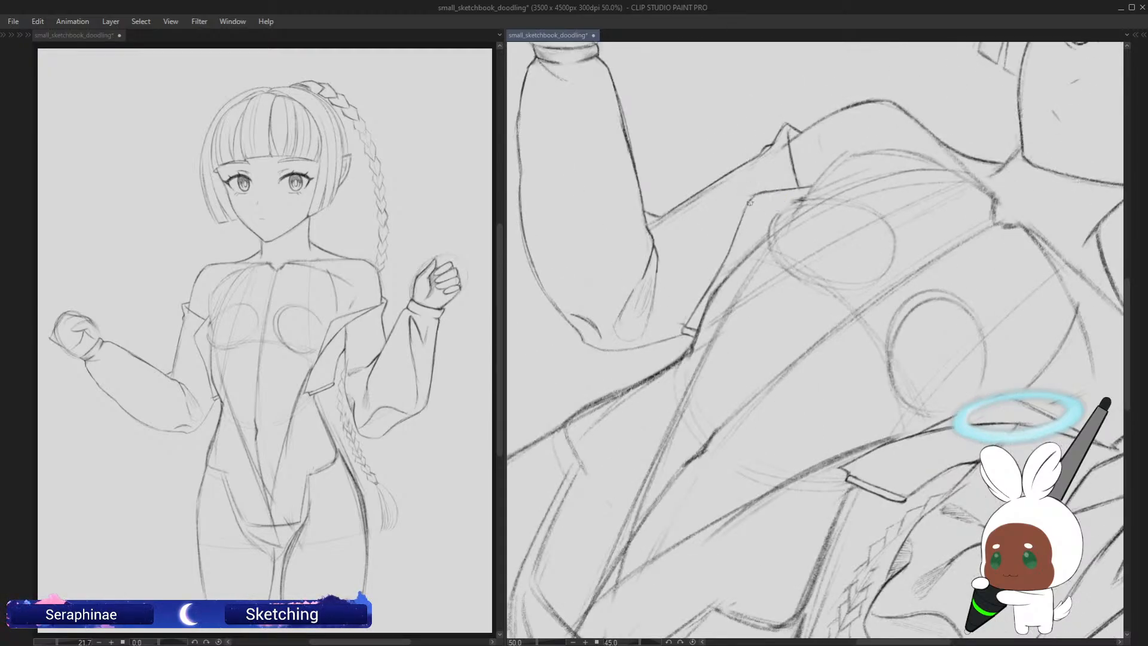
left_click_drag(728, 248, 708, 290)
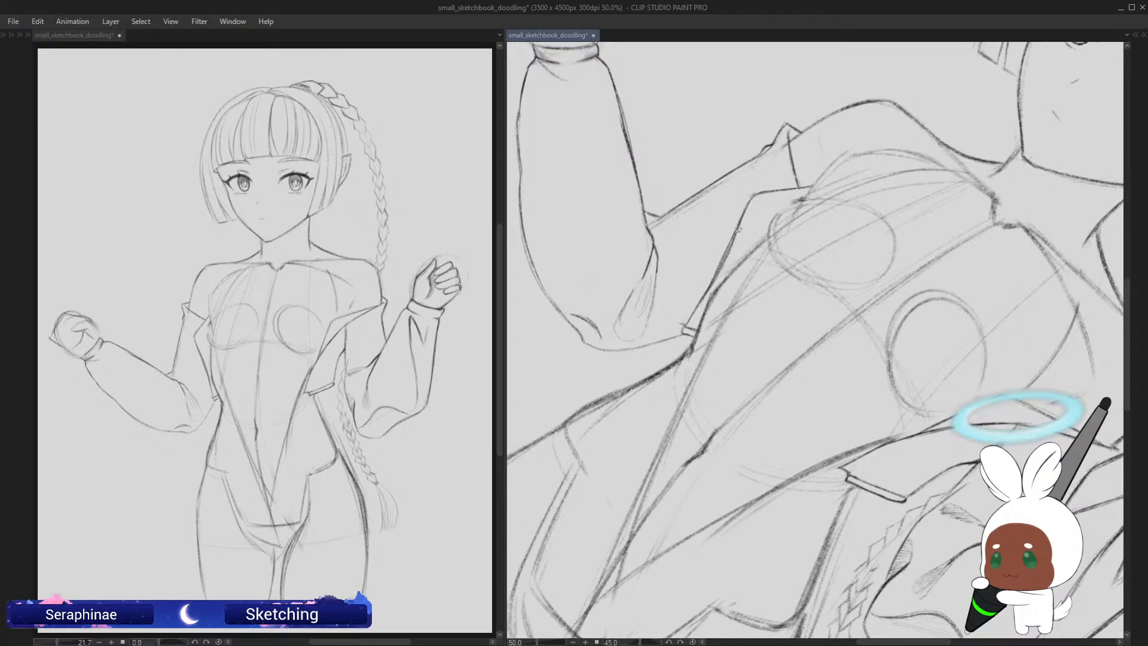
key("ctrl+z")
left_click_drag(744, 210, 713, 280)
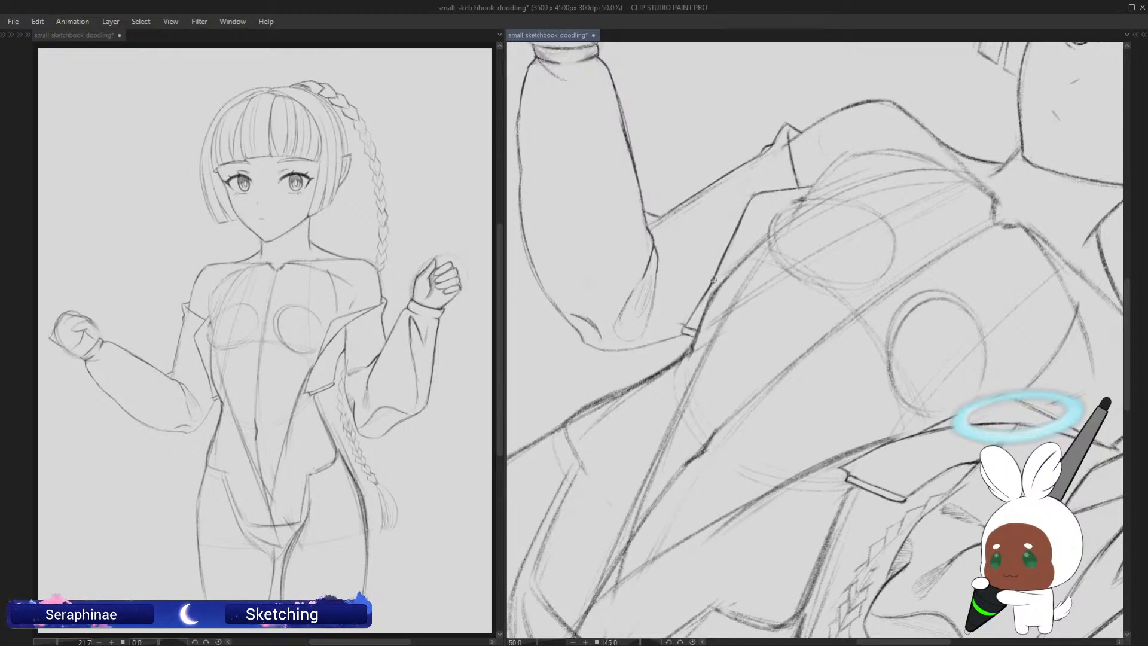
key("ctrl+@")
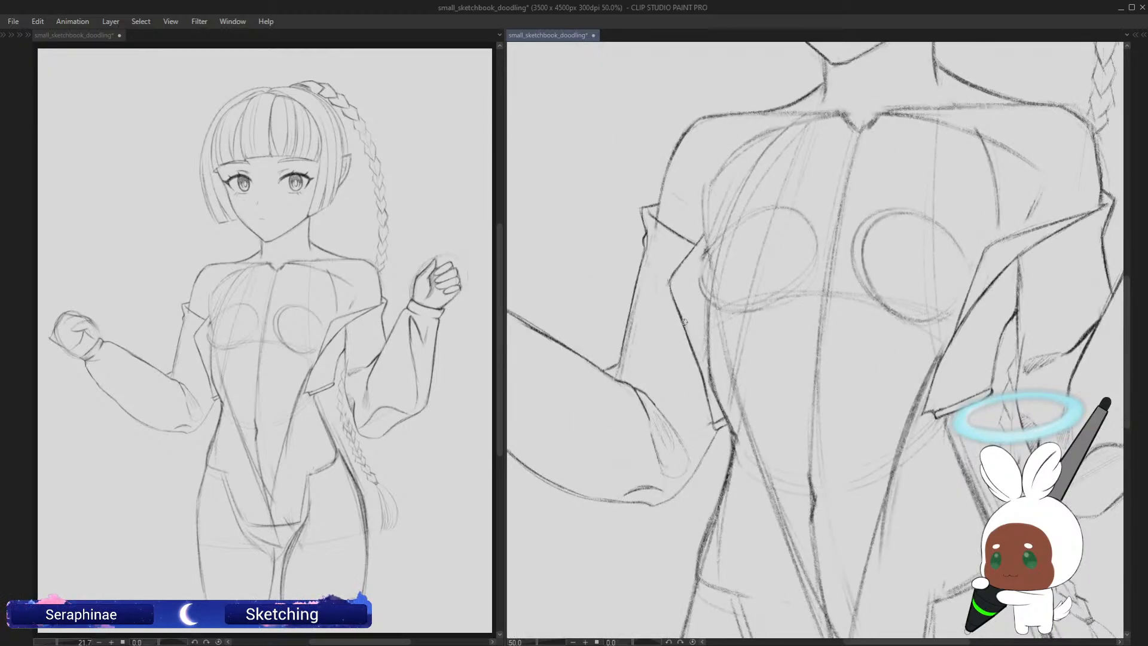
Step: Browse the decoration brushes and pick a zipper brush from the Clothing group
key("h")
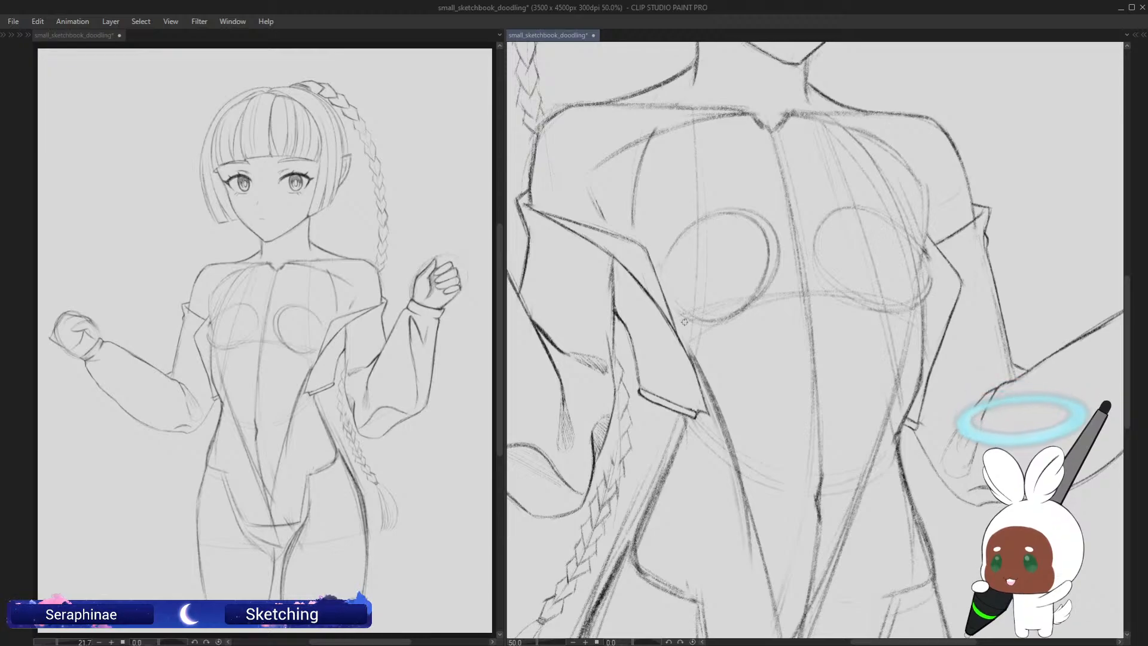
key("h")
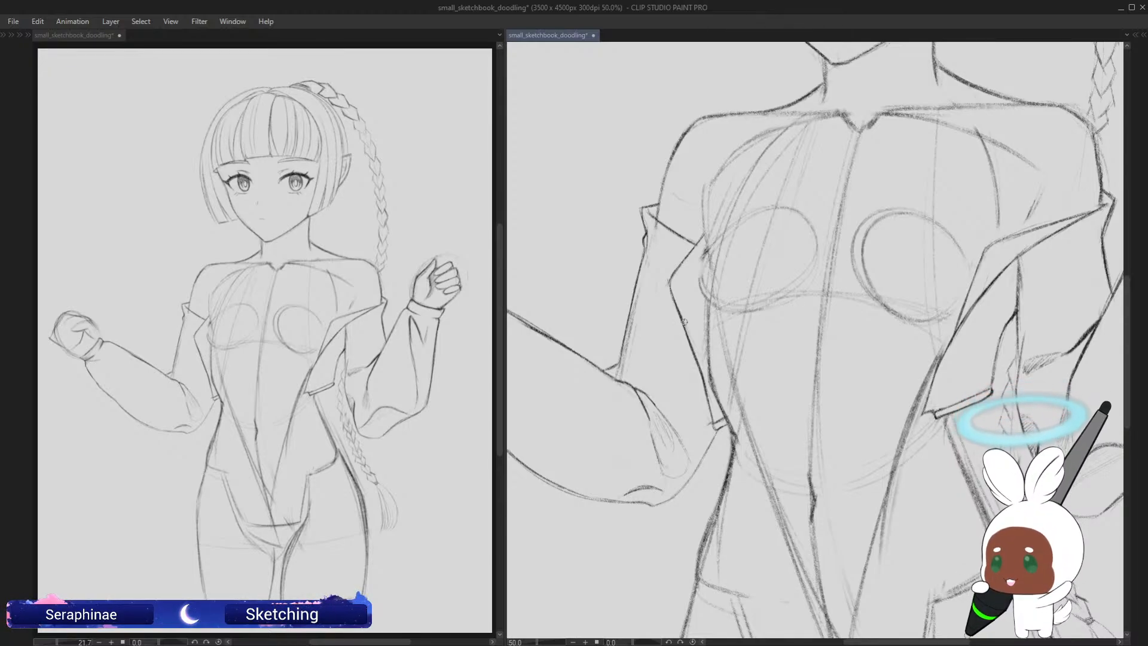
key("Tab")
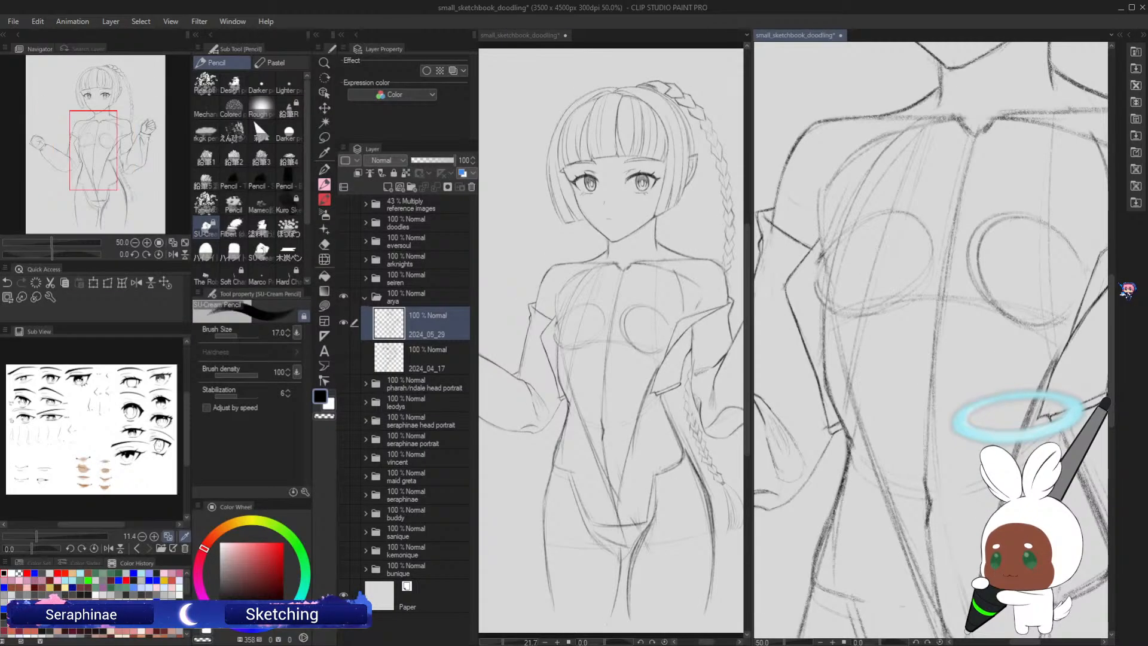
left_click(325, 230)
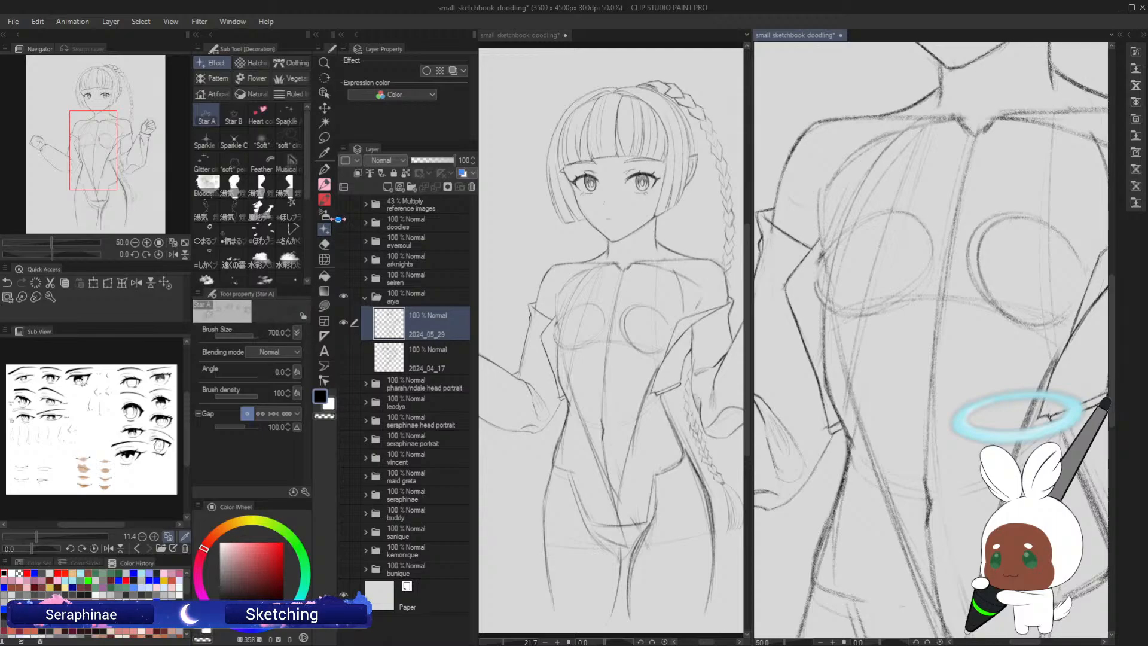
mouse_move(310, 181)
left_mouse_down()
mouse_move(316, 237)
mouse_move(321, 182)
left_mouse_up()
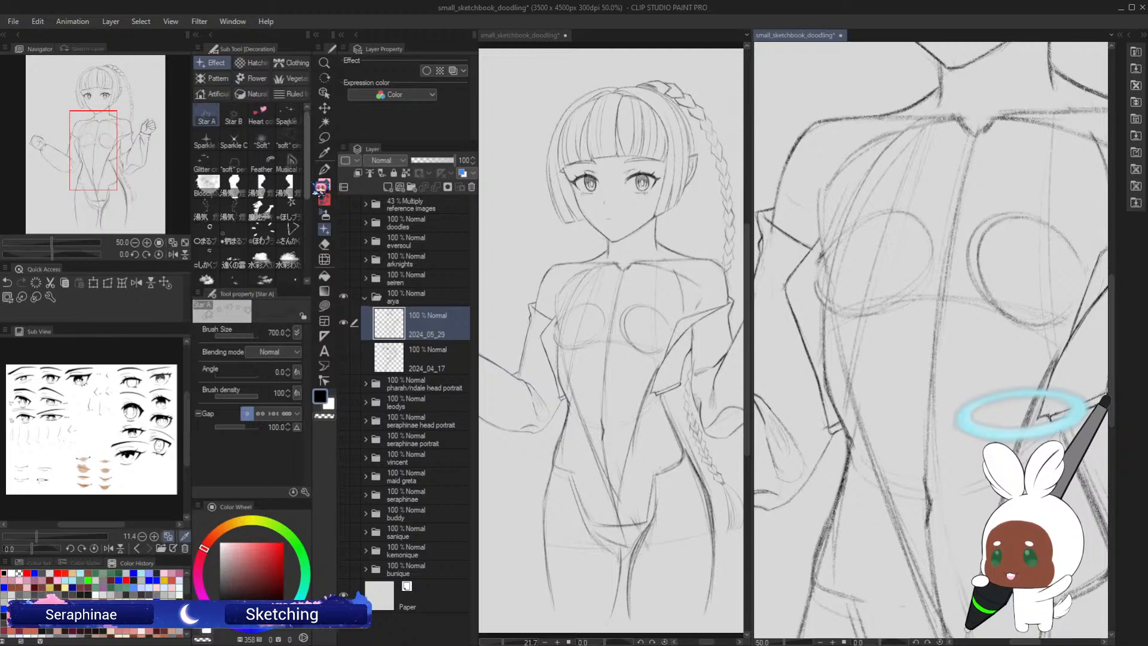
left_click(213, 77)
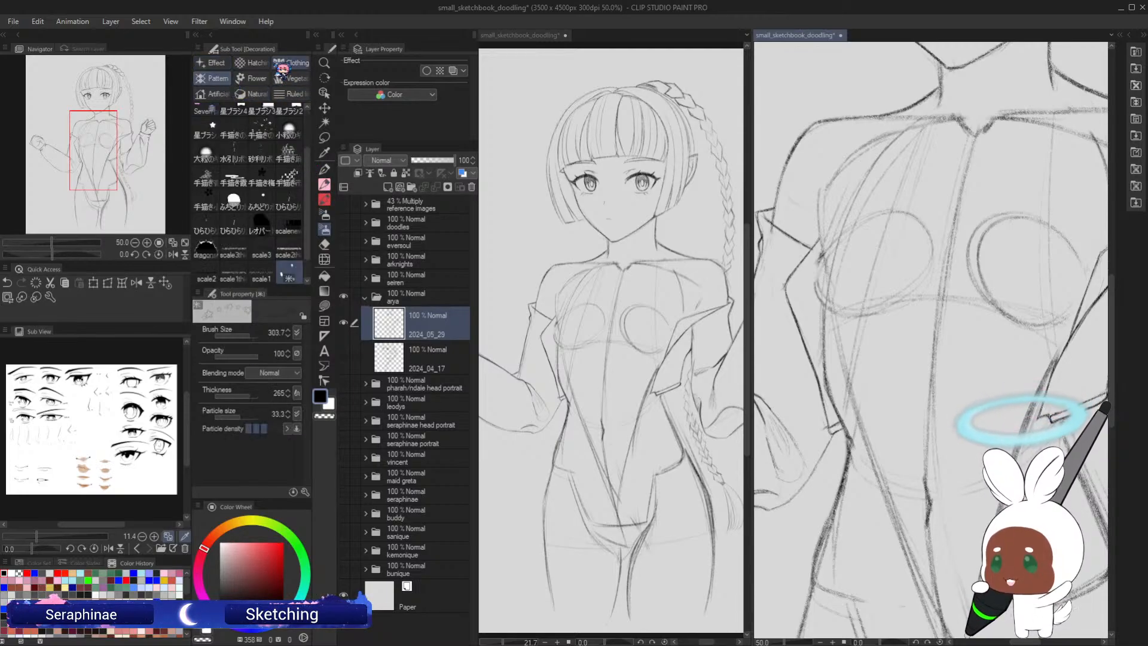
mouse_move(310, 175)
left_mouse_down()
mouse_move(307, 213)
mouse_move(319, 134)
left_mouse_up()
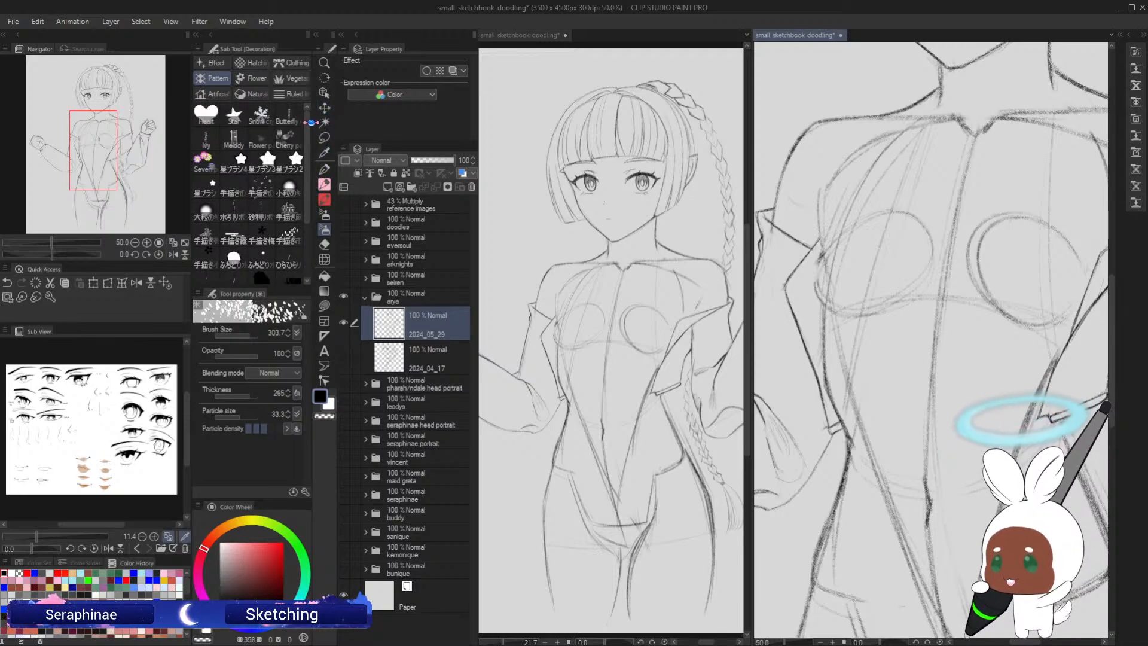
left_click(291, 62)
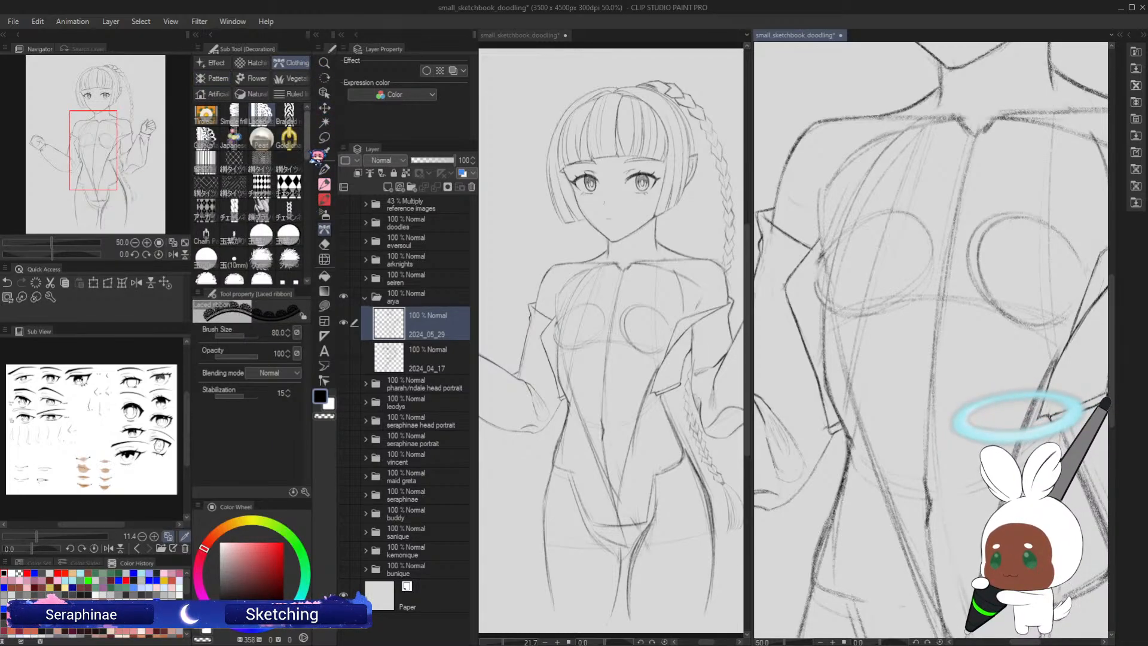
left_click_drag(318, 159, 315, 220)
left_click(206, 251)
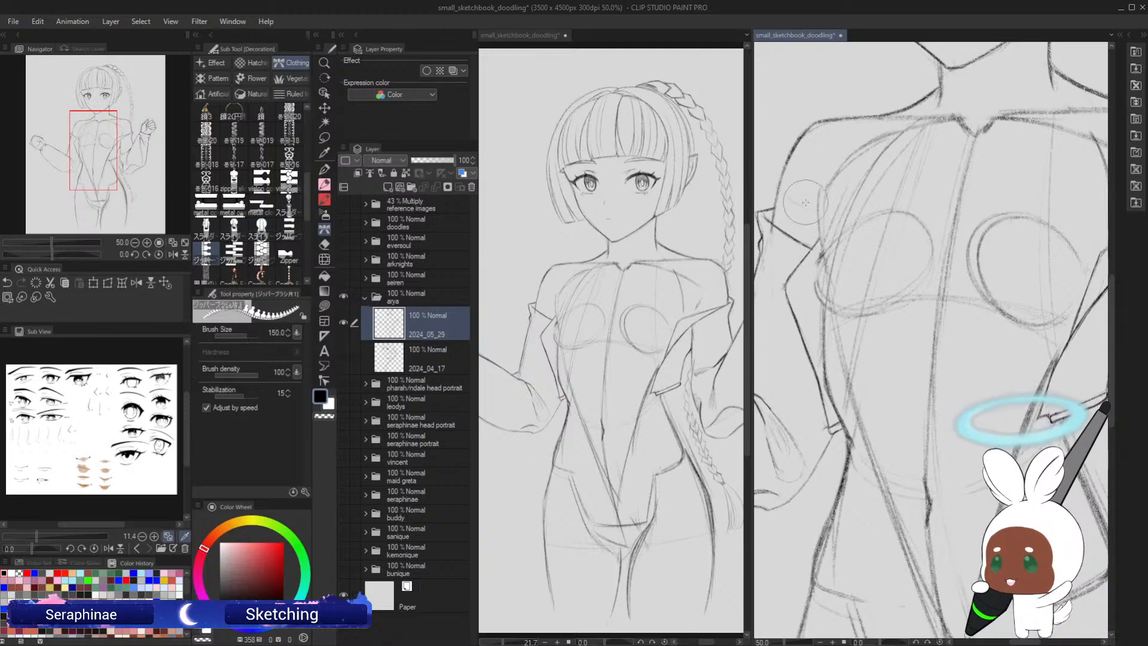
key("Tab")
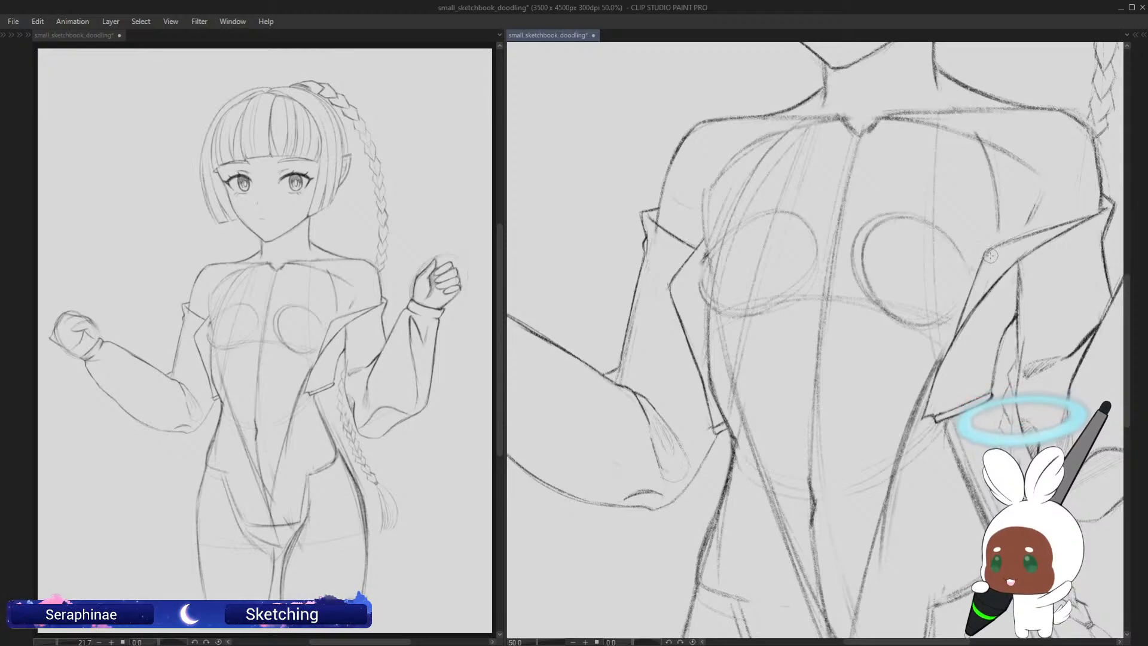
Step: Try large zipper teeth along both open jacket edges above the waist hem, then undo both strokes
left_click_drag(954, 329, 924, 402)
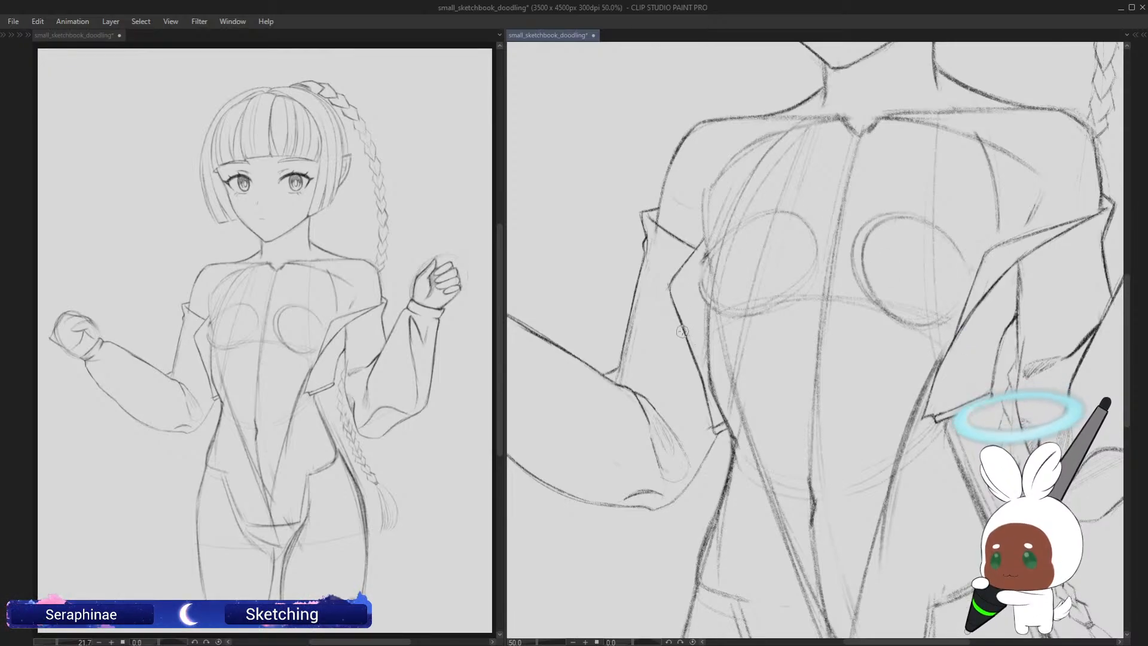
left_click_drag(682, 332, 724, 420)
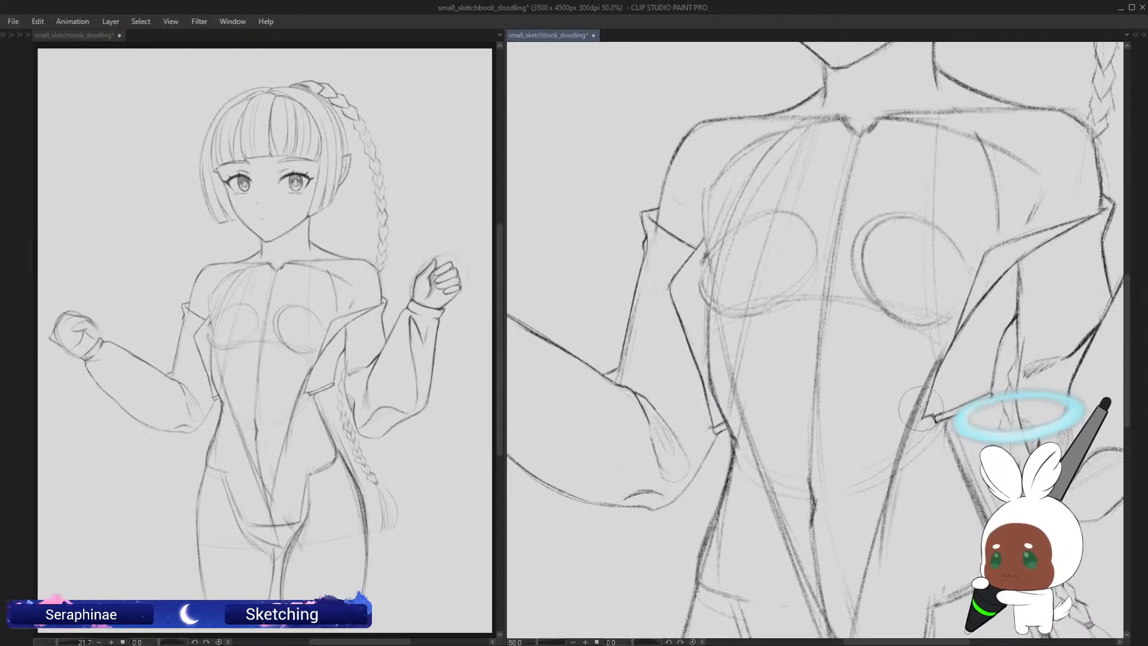
left_click_drag(915, 415, 952, 326)
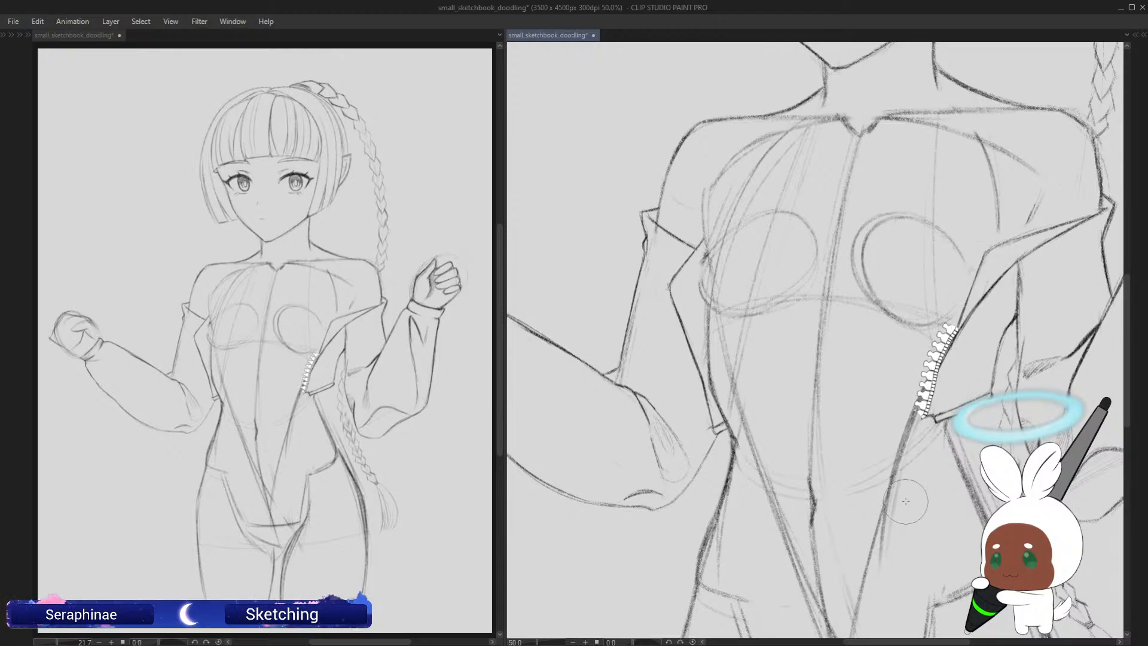
left_click_drag(707, 426, 676, 345)
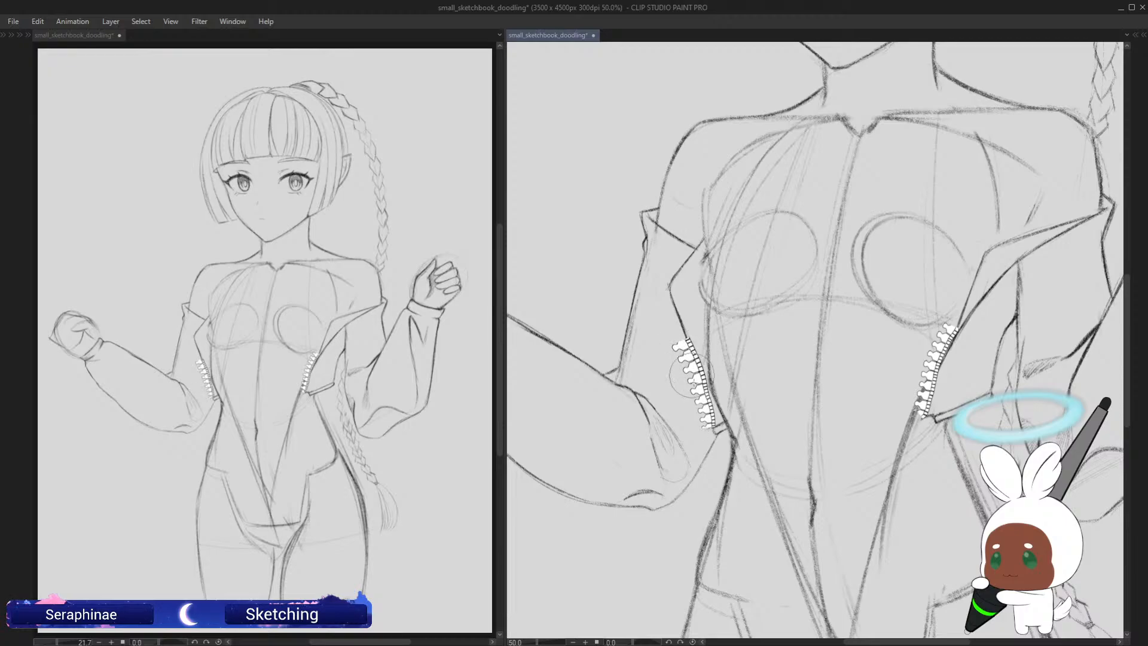
key("h")
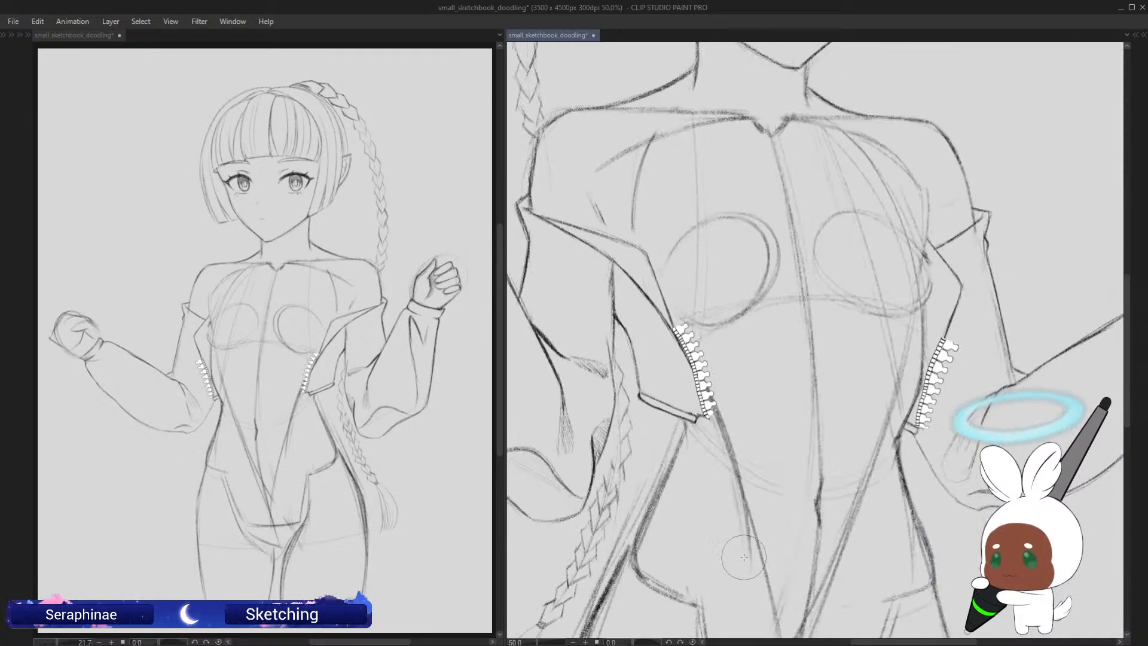
key("h")
key("ctrl+z")
key("ctrl+z")
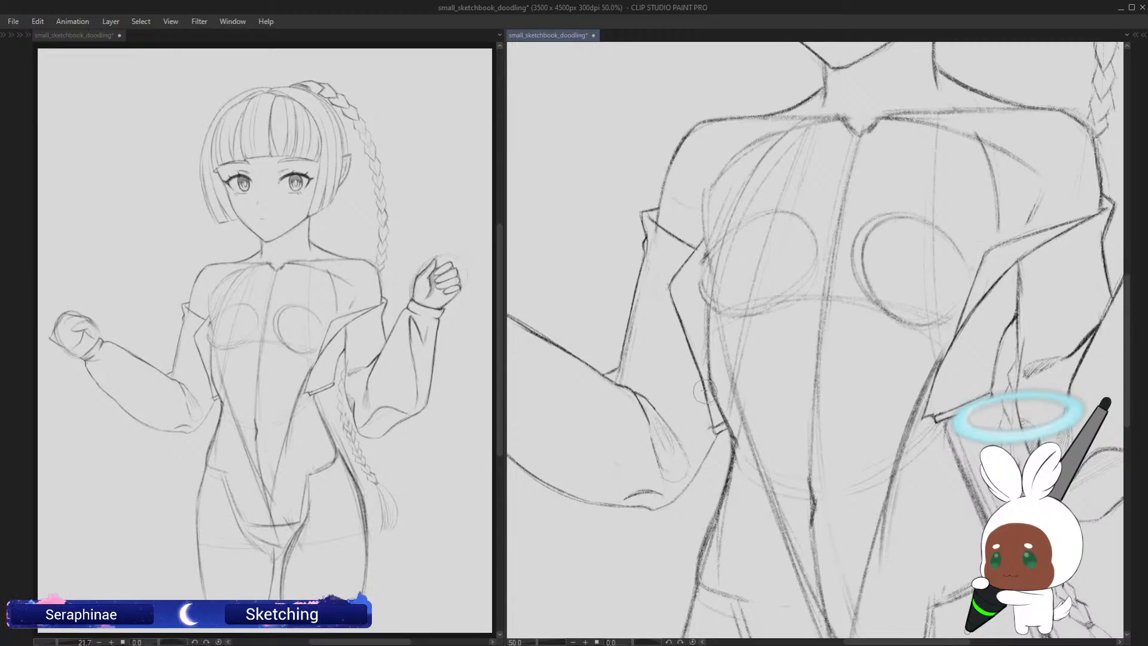
Step: Try much finer zipper teeth along the same two jacket edges, then undo both strokes
left_click_drag(710, 424, 685, 344)
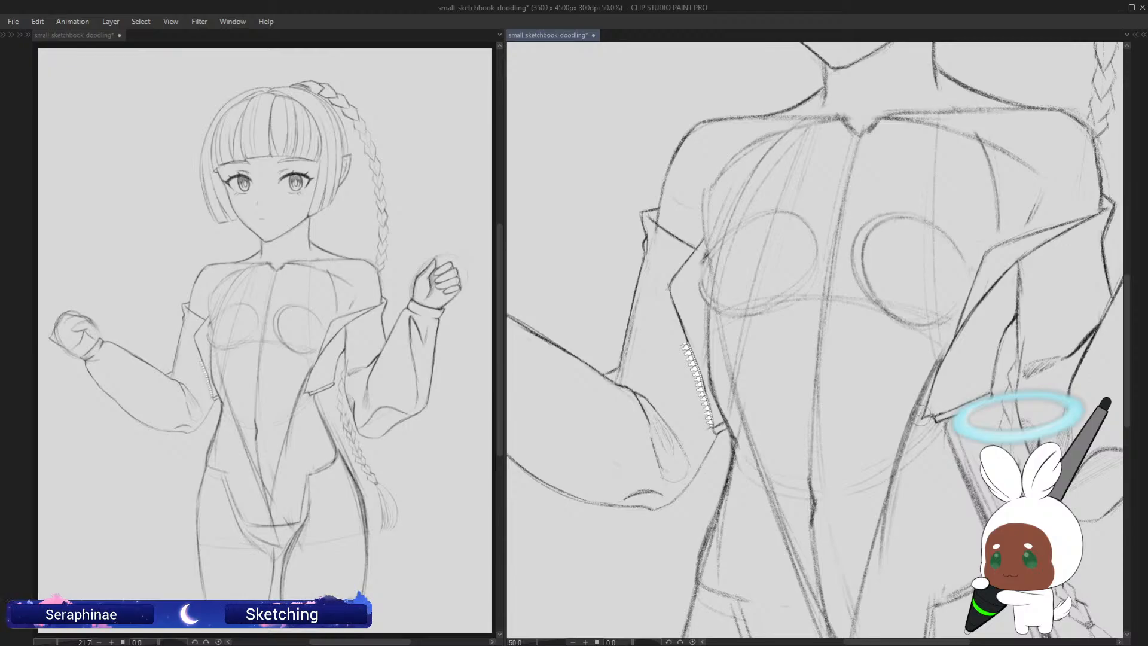
left_click_drag(922, 416, 955, 333)
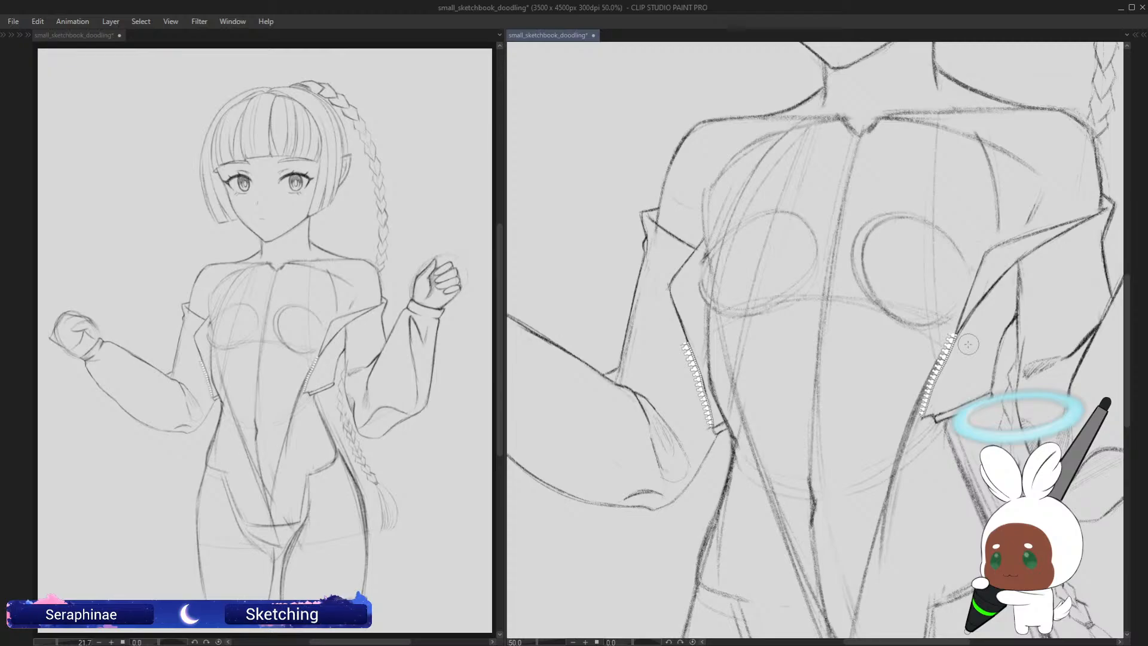
left_click_drag(1129, 305, 1130, 327)
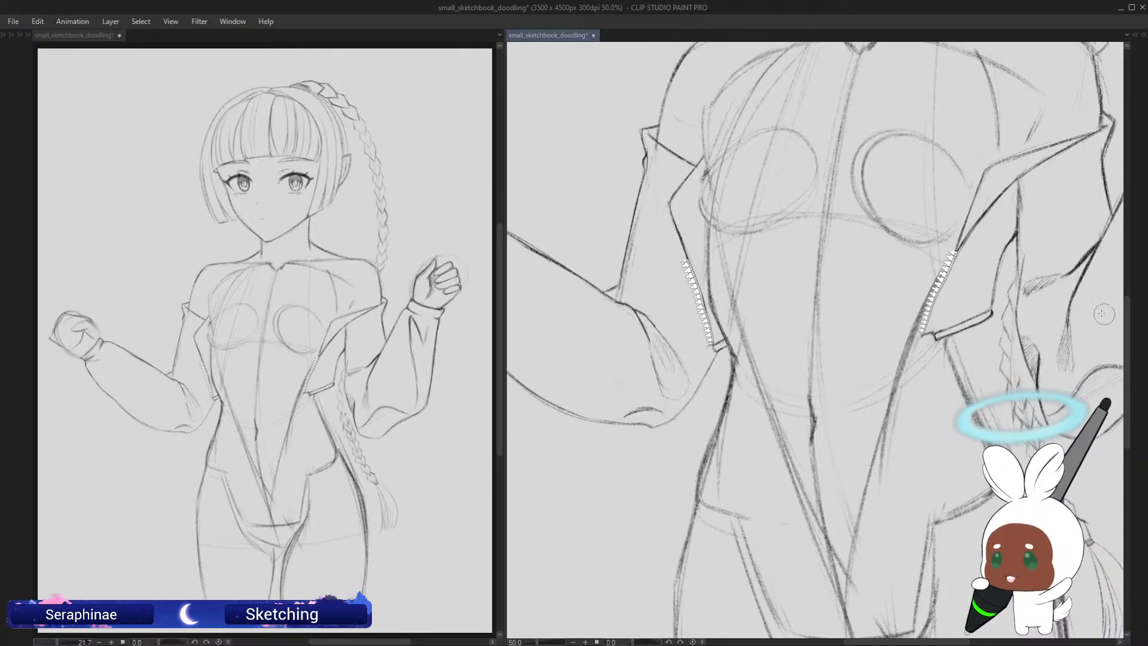
key("ctrl+z")
key("ctrl+z")
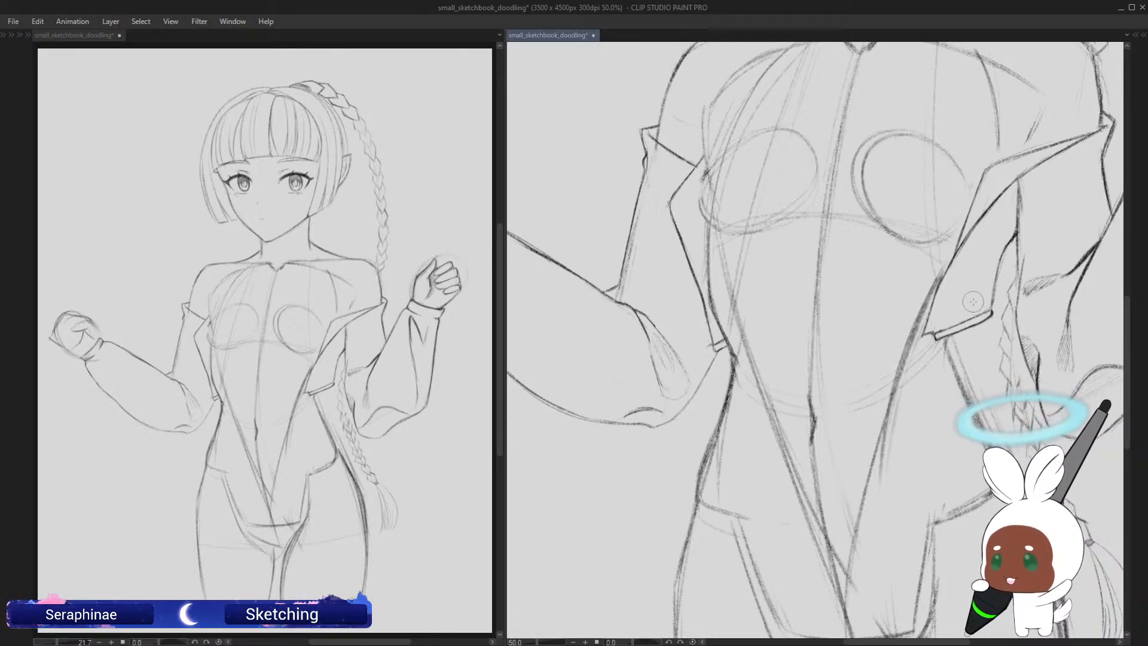
Step: Draw medium-sized zipper teeth up the angled lapel edge below the underarm, from the waist hem to just under the bend
scroll(984, 310, "up", 1)
scroll(984, 310, "up", 1)
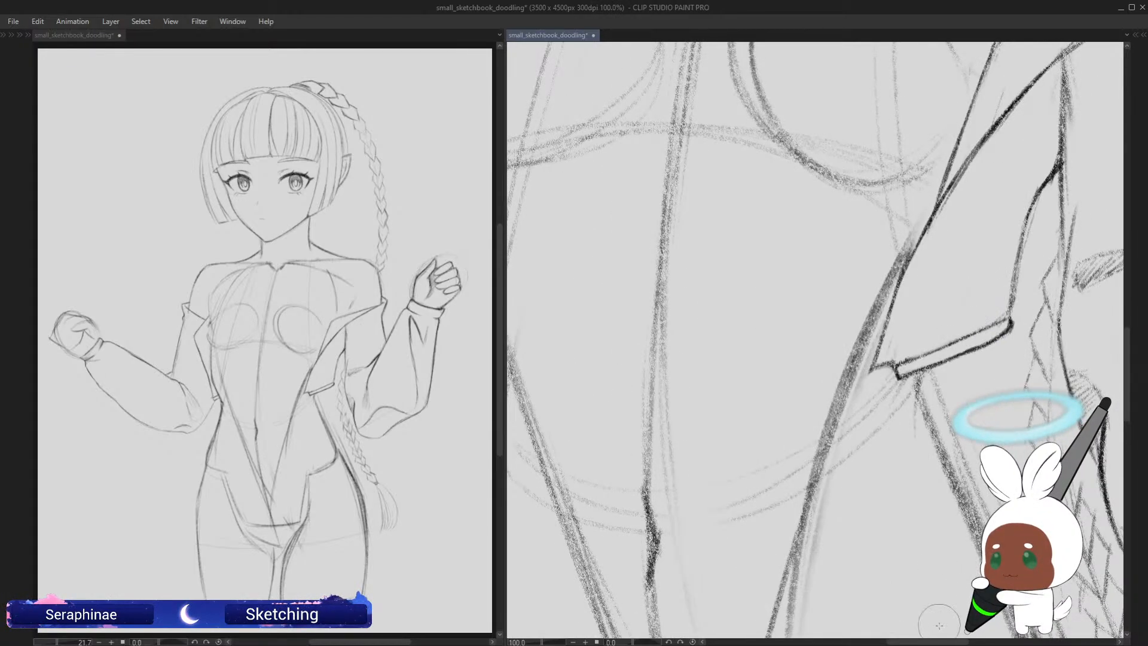
scroll(908, 609, "right", 3)
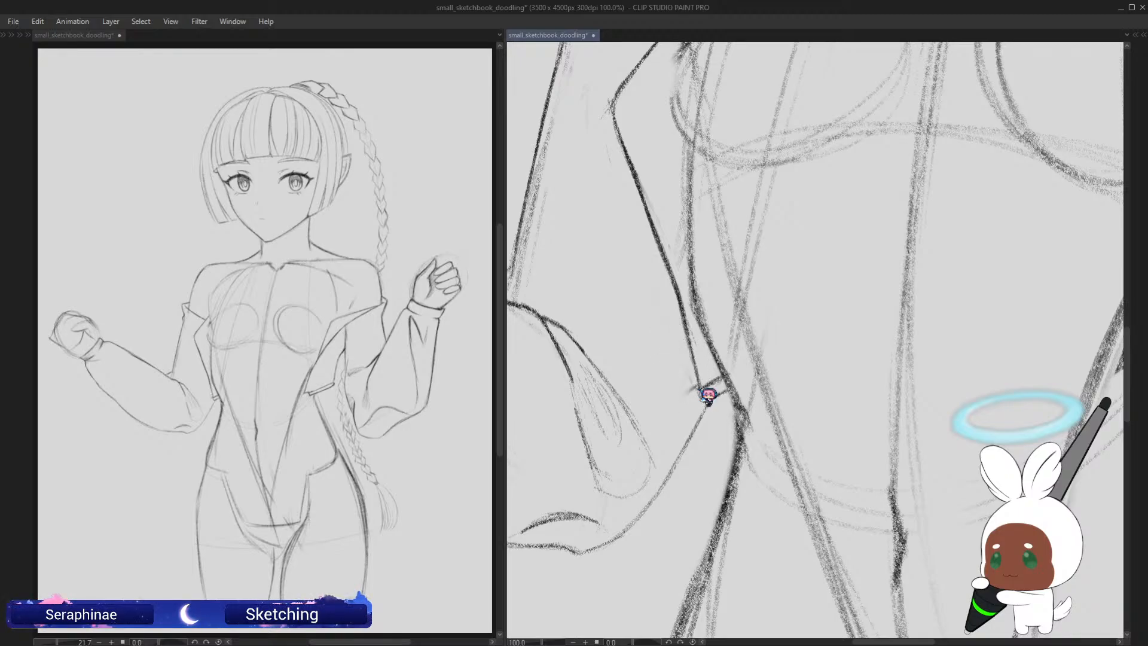
left_click_drag(696, 381, 639, 195)
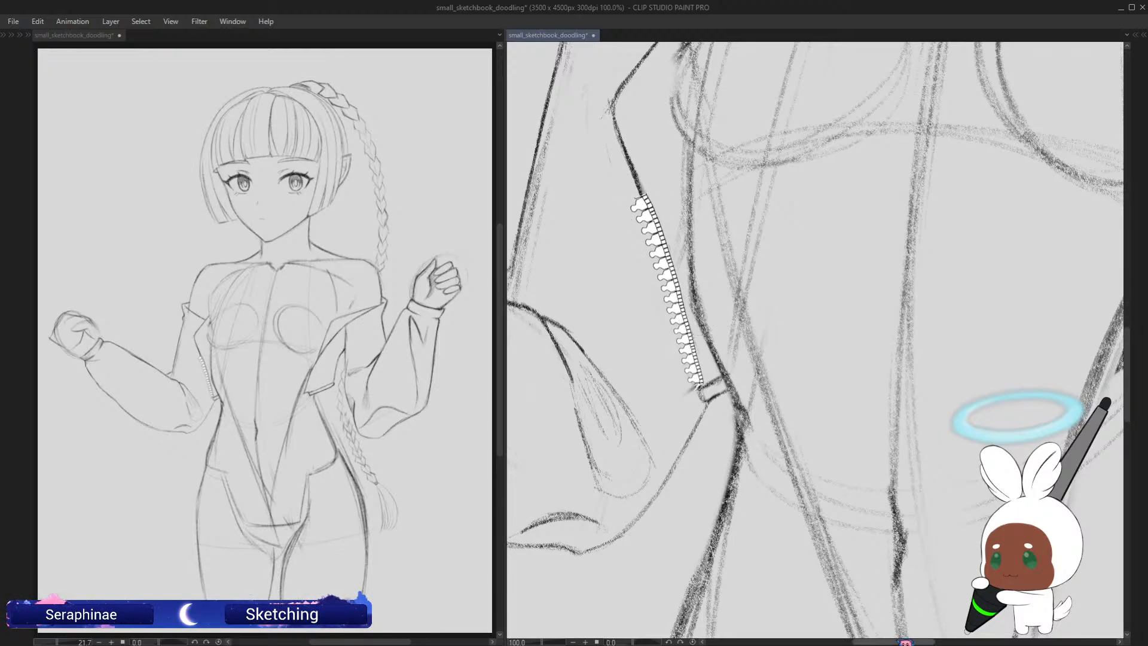
Step: Draw matching zipper teeth up the jacket edge beside the braid, from hem to lapel fold, and erase the excess at its upper end
left_click_drag(904, 642, 947, 642)
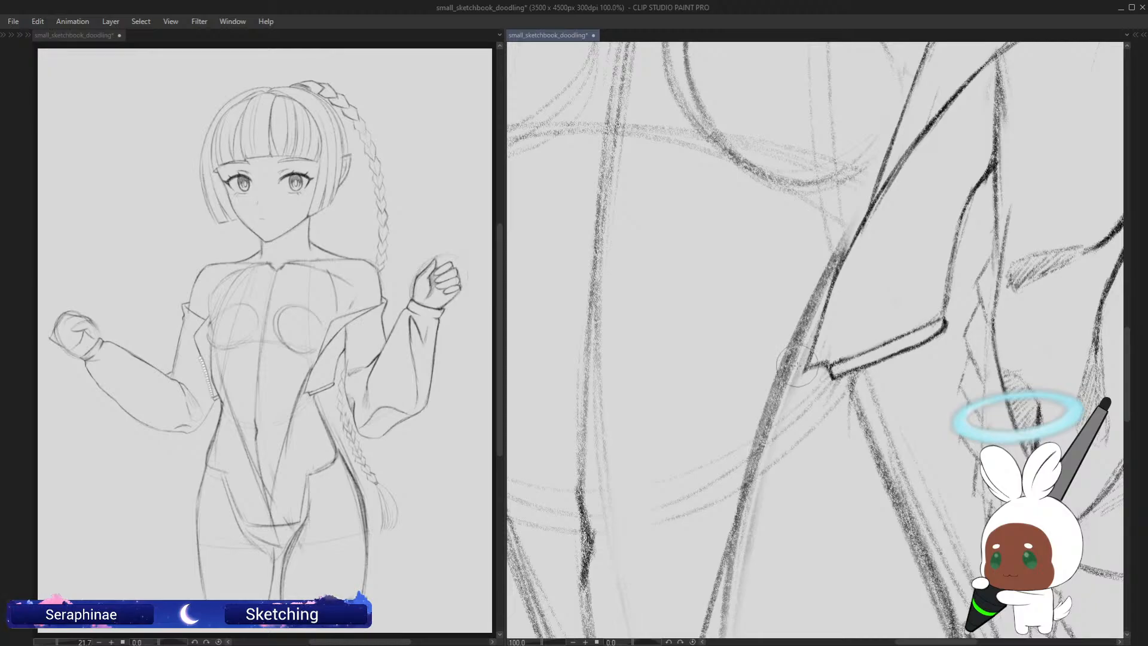
mouse_move(800, 366)
left_mouse_down()
mouse_move(814, 288)
mouse_move(883, 156)
left_mouse_up()
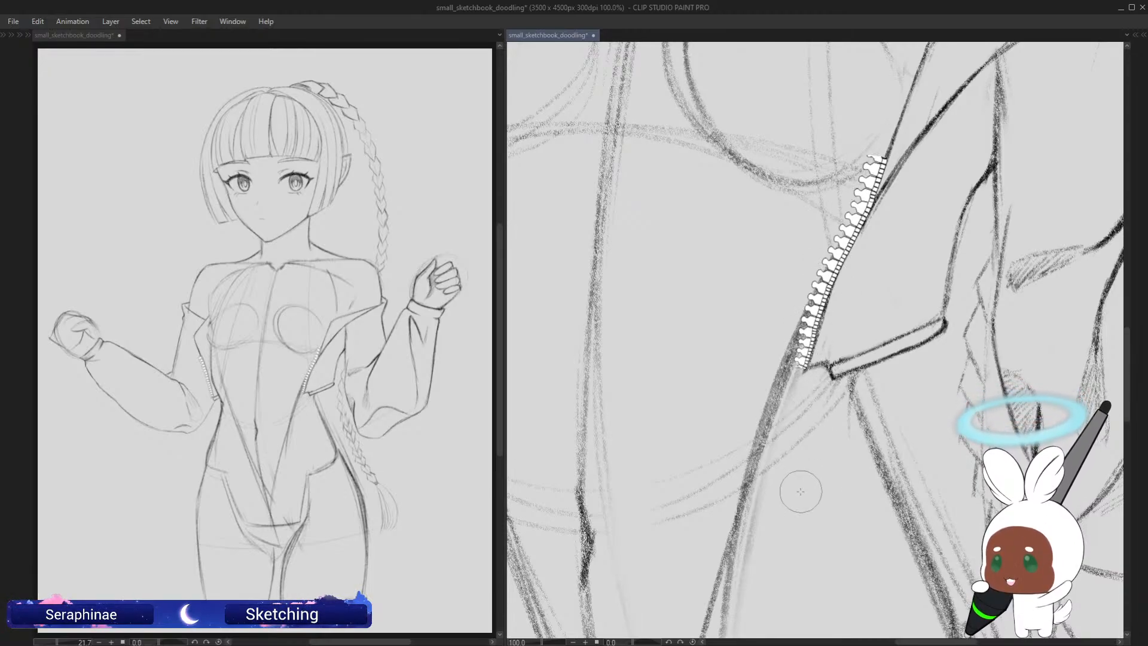
key("e")
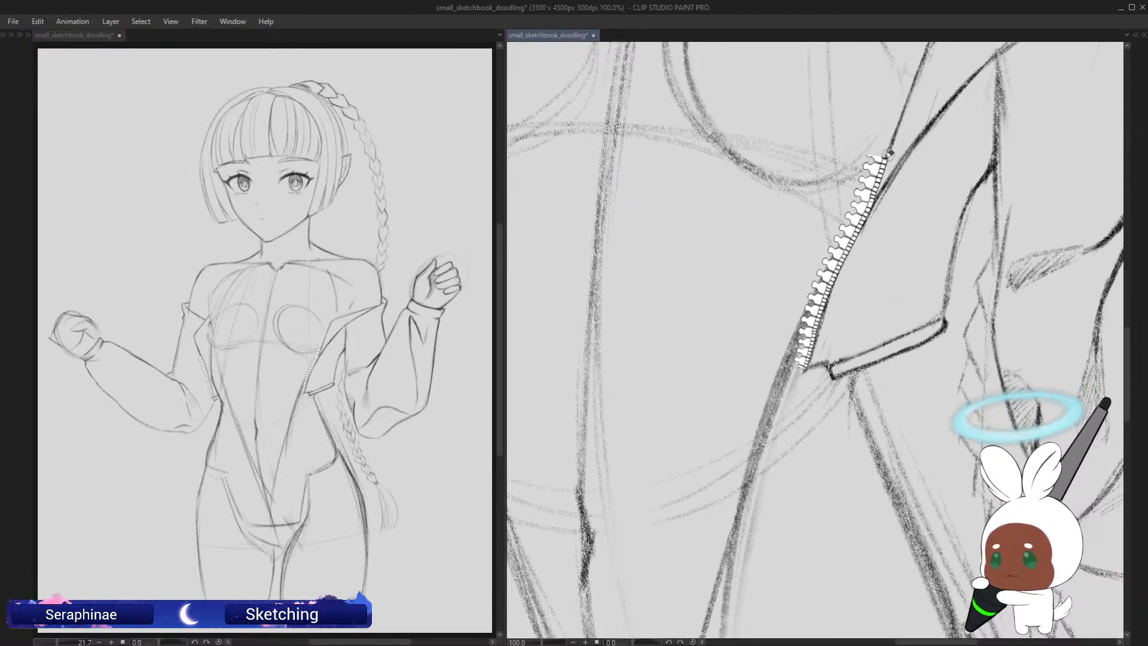
left_click_drag(890, 157, 873, 157)
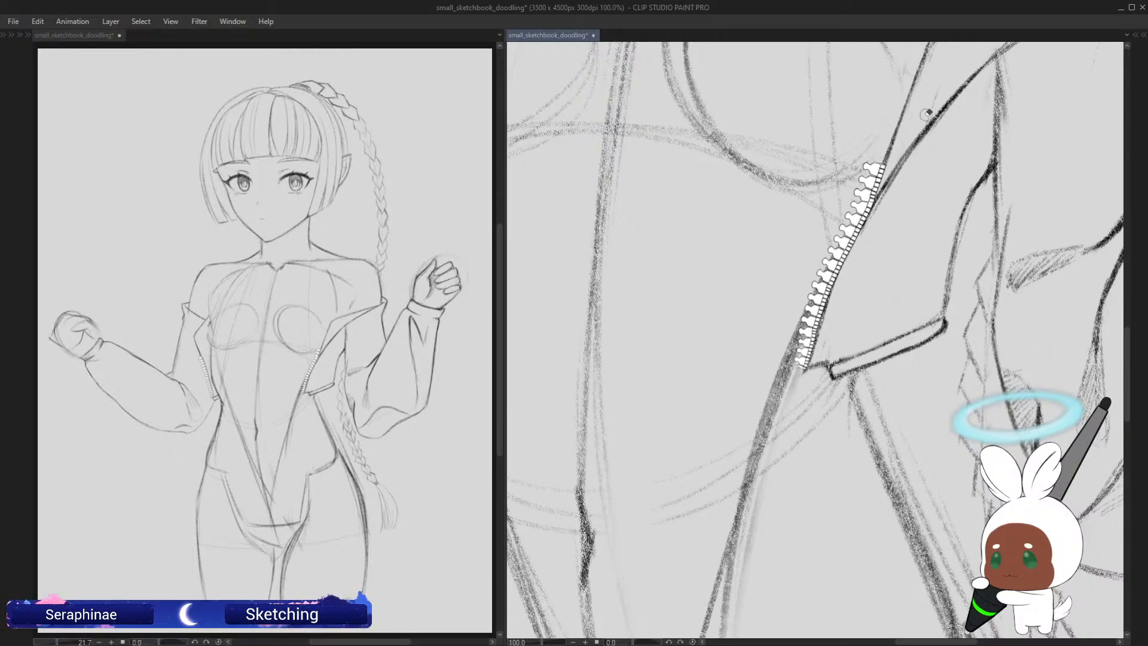
Step: Stamp a small zipper slider with a pull at the lower end of the braid-side zipper, using a reduced slider brush
key("Tab")
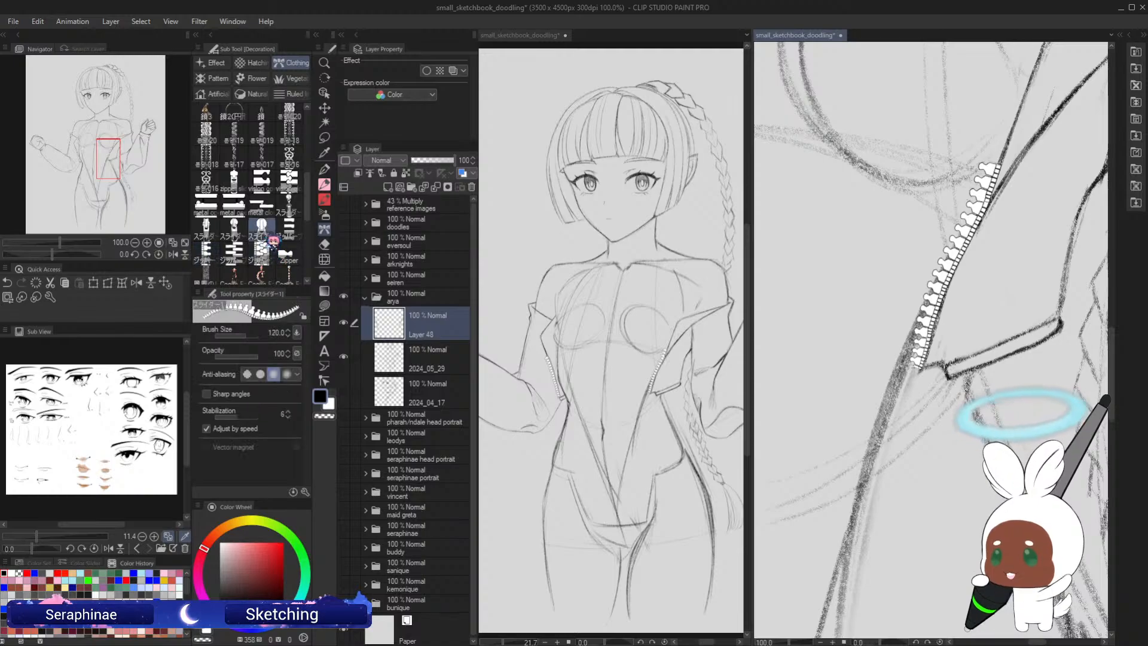
key("Tab")
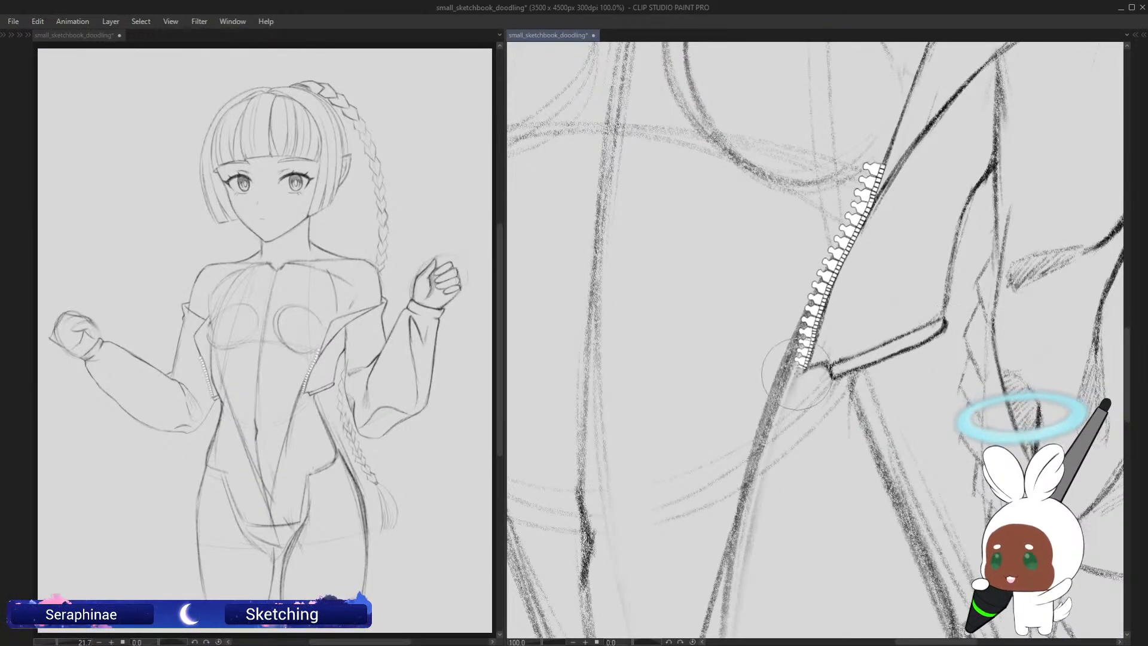
left_click(798, 370)
key("ctrl+z")
key("bracketleft")
key("bracketleft")
key("bracketleft")
key("bracketleft")
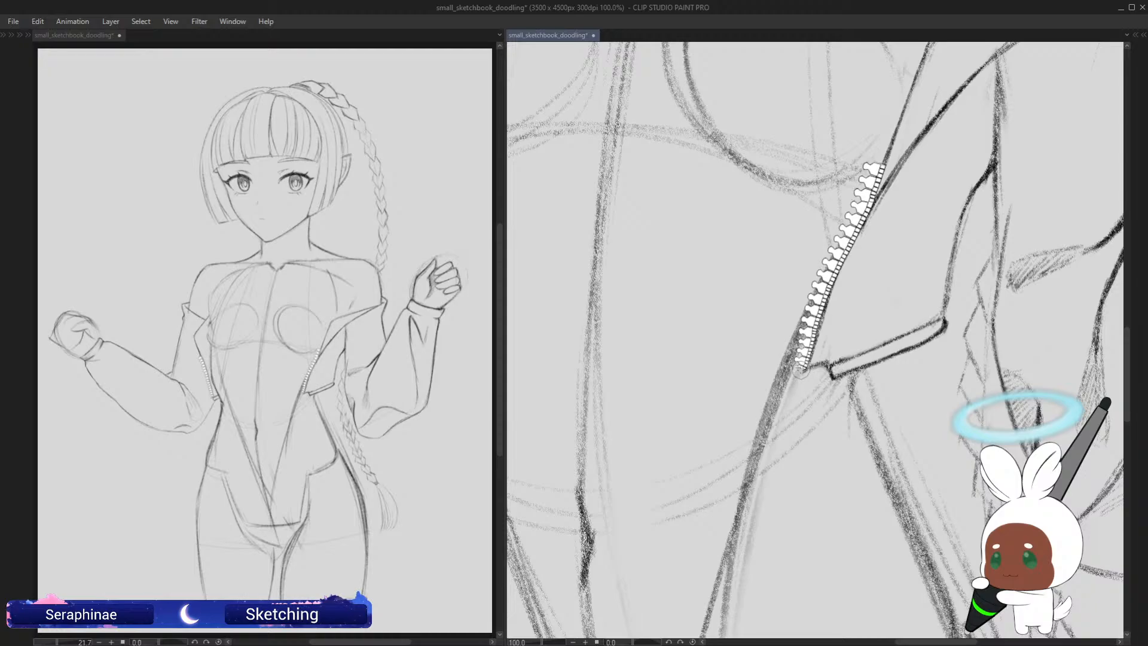
key("bracketright")
key("bracketright")
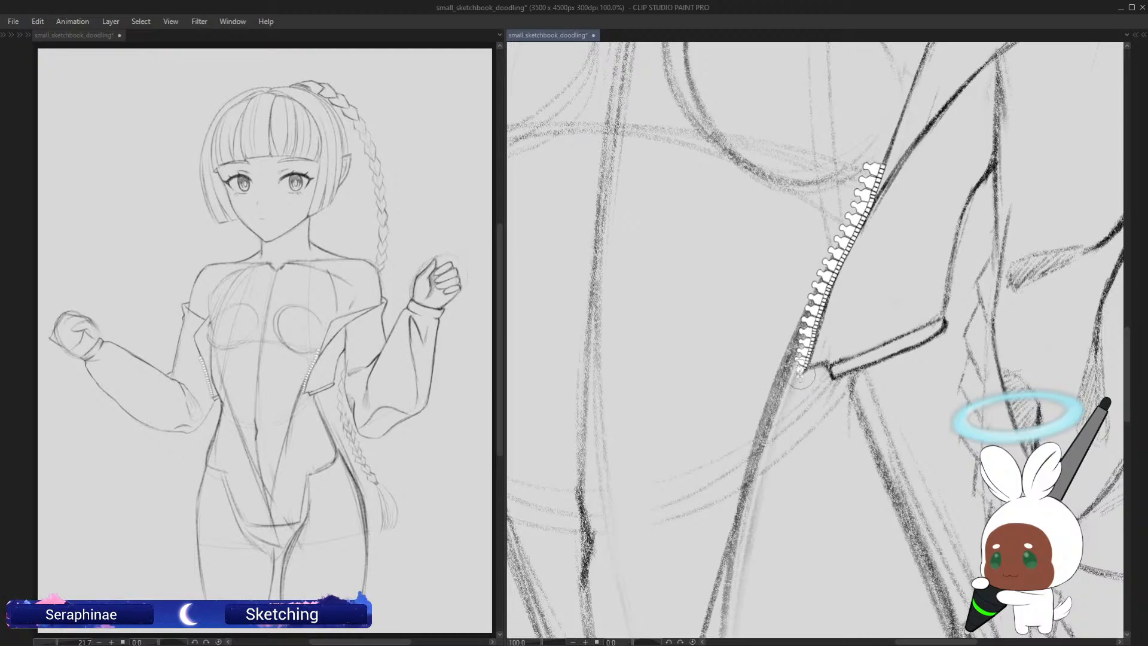
key("bracketright")
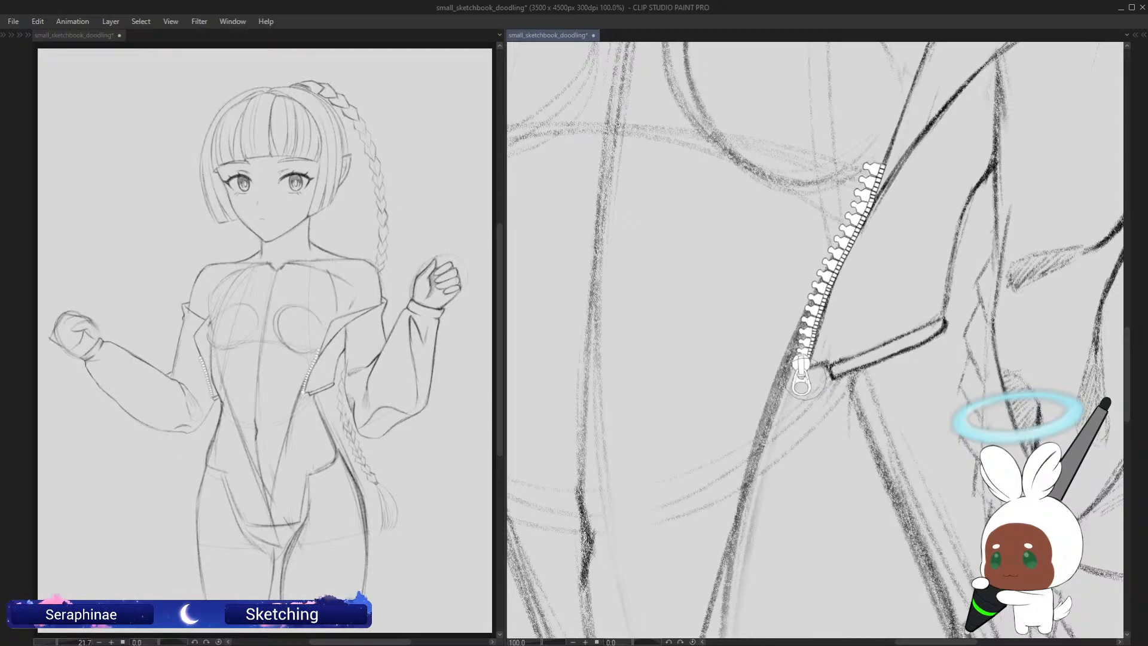
key("bracketleft")
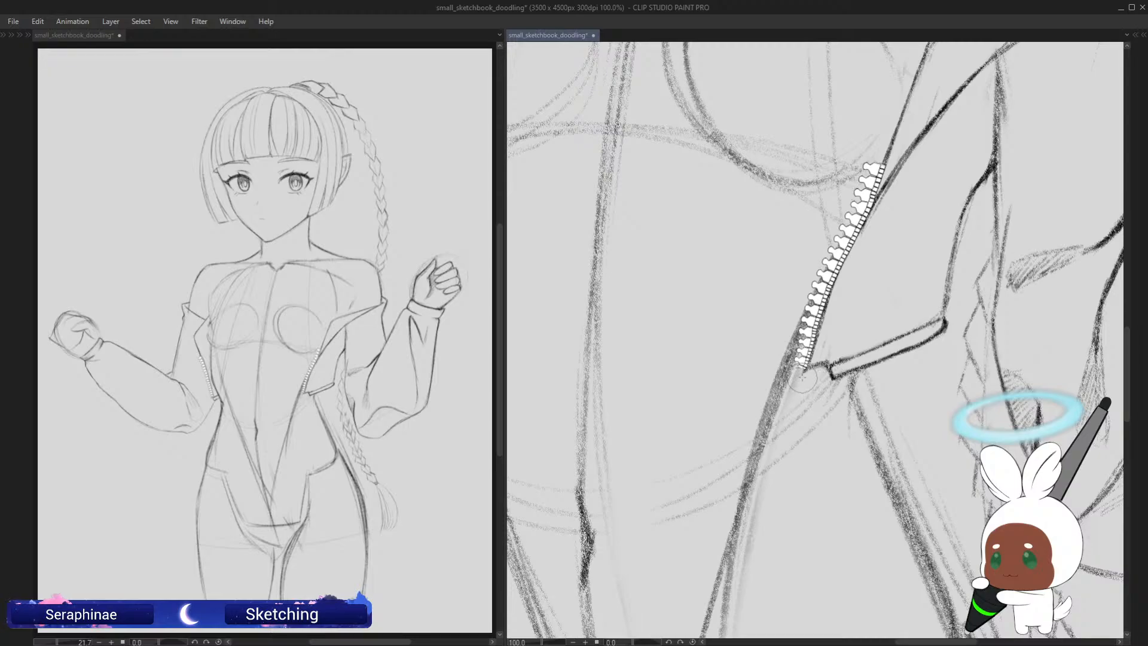
left_click(802, 379)
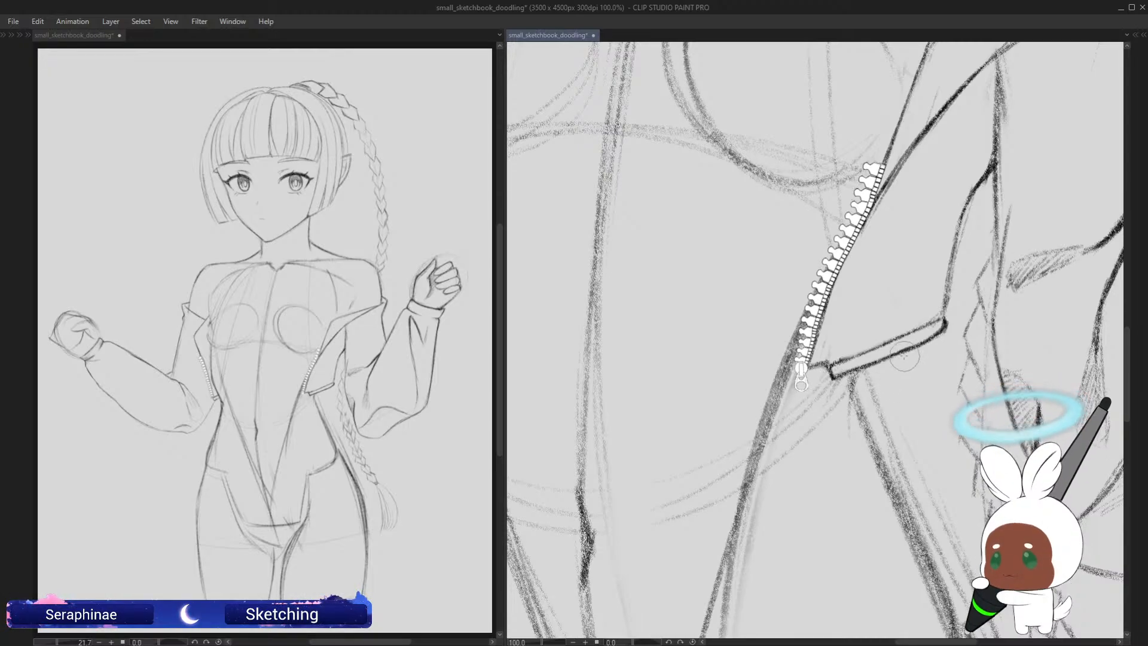
Step: Redraw the outer edge of the jacket panel beside the braid with the Pencil, adding a zigzag fold above the hem
key("Tab")
key("p")
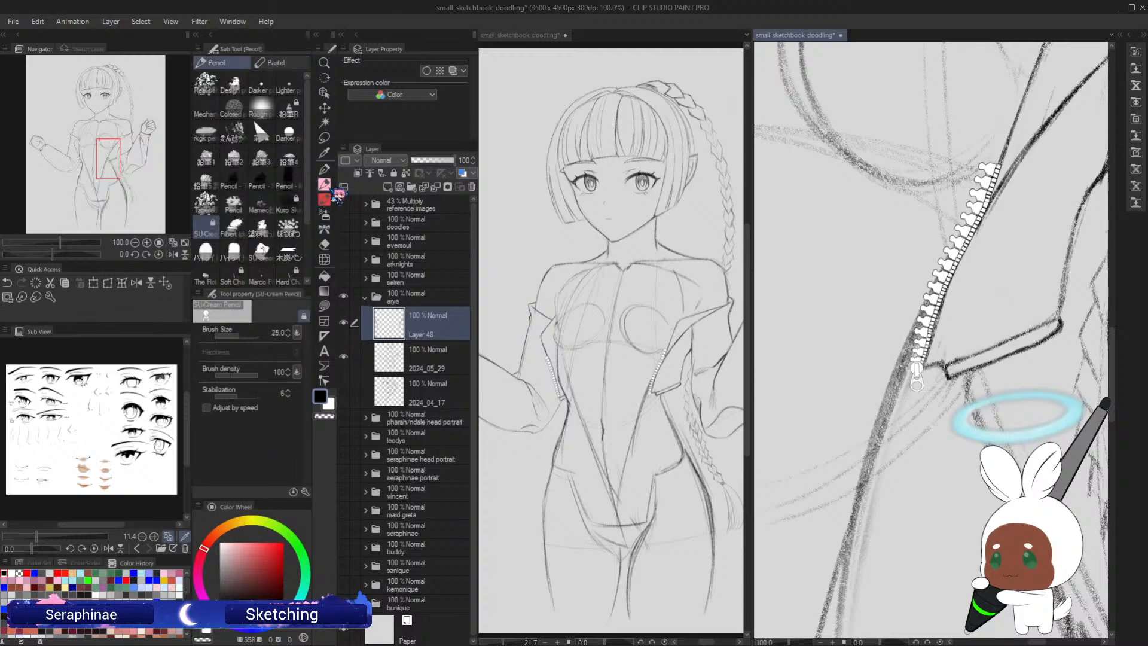
key("Tab")
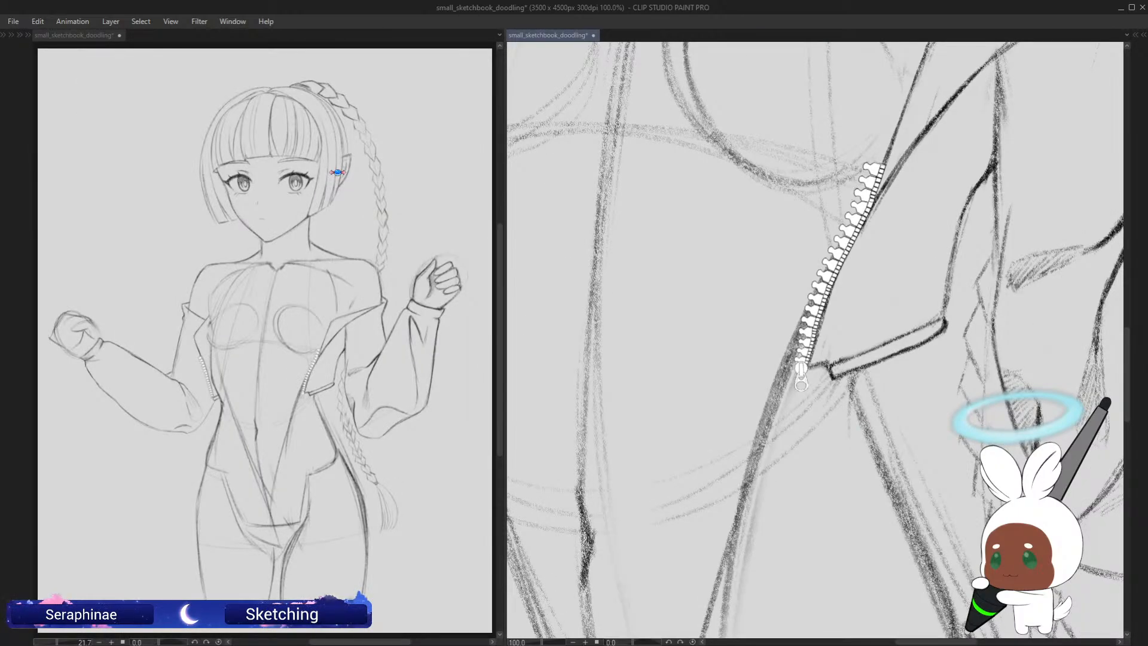
key("ctrl+0")
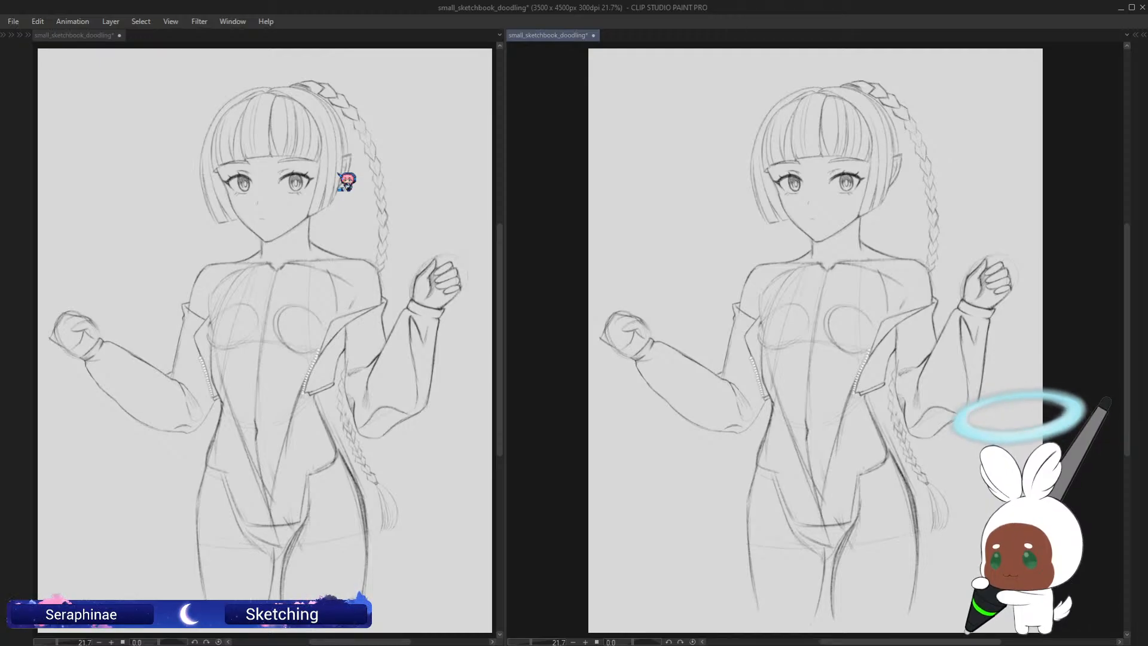
key("ctrl+plus")
key("ctrl+plus")
key("ctrl+plus")
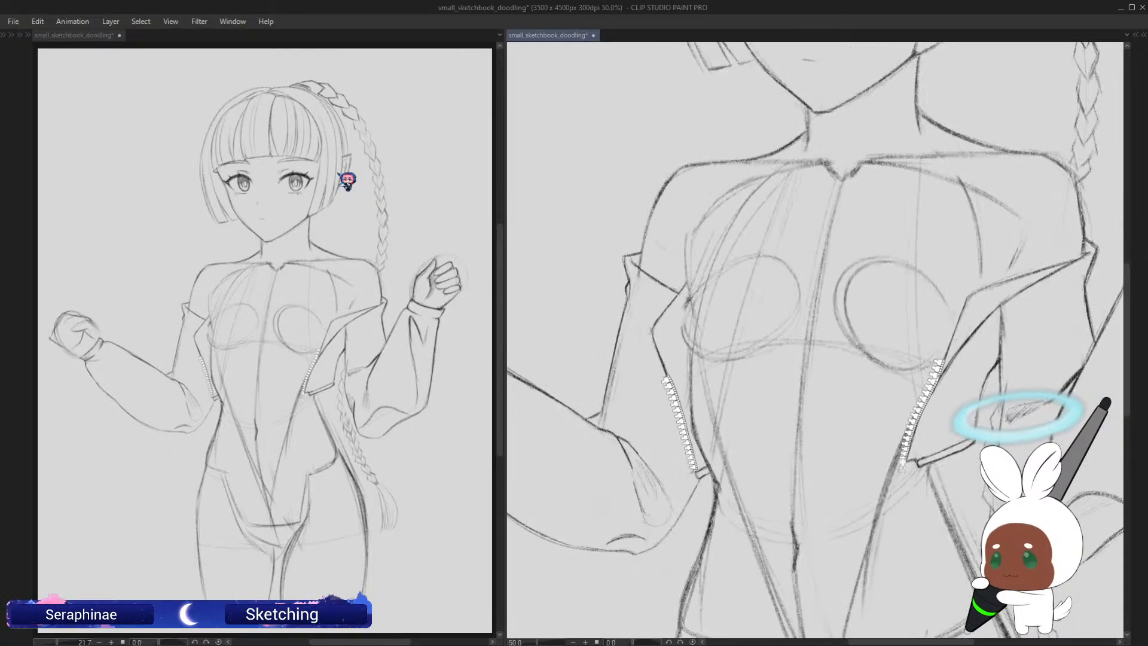
scroll(1133, 319, "down", 3)
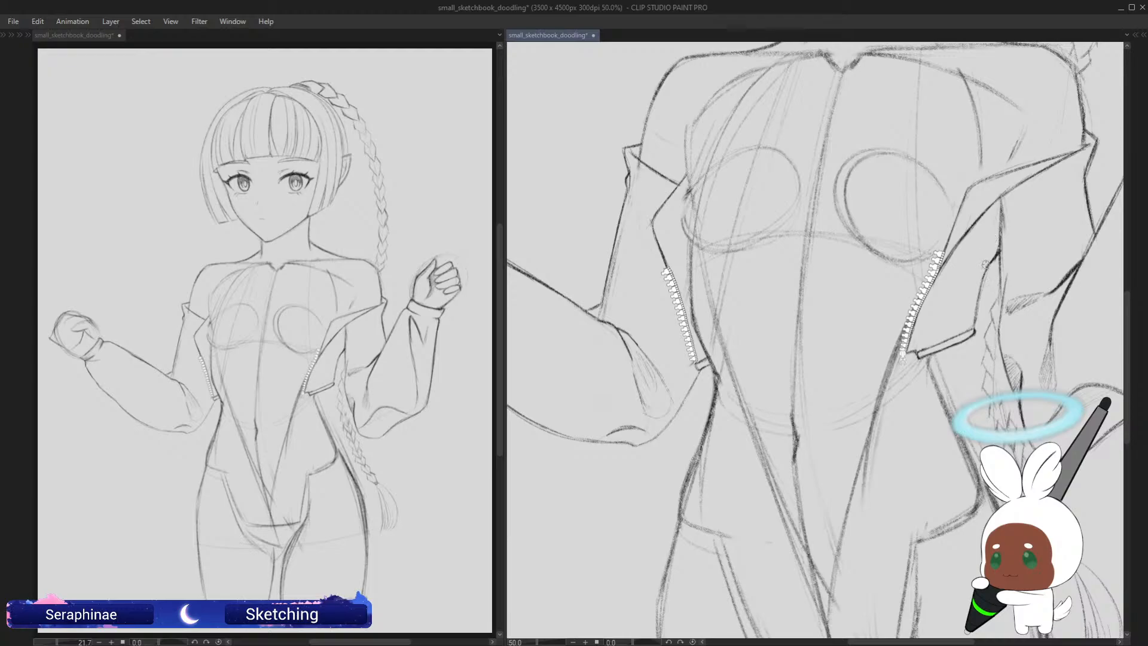
left_click_drag(965, 283, 969, 293)
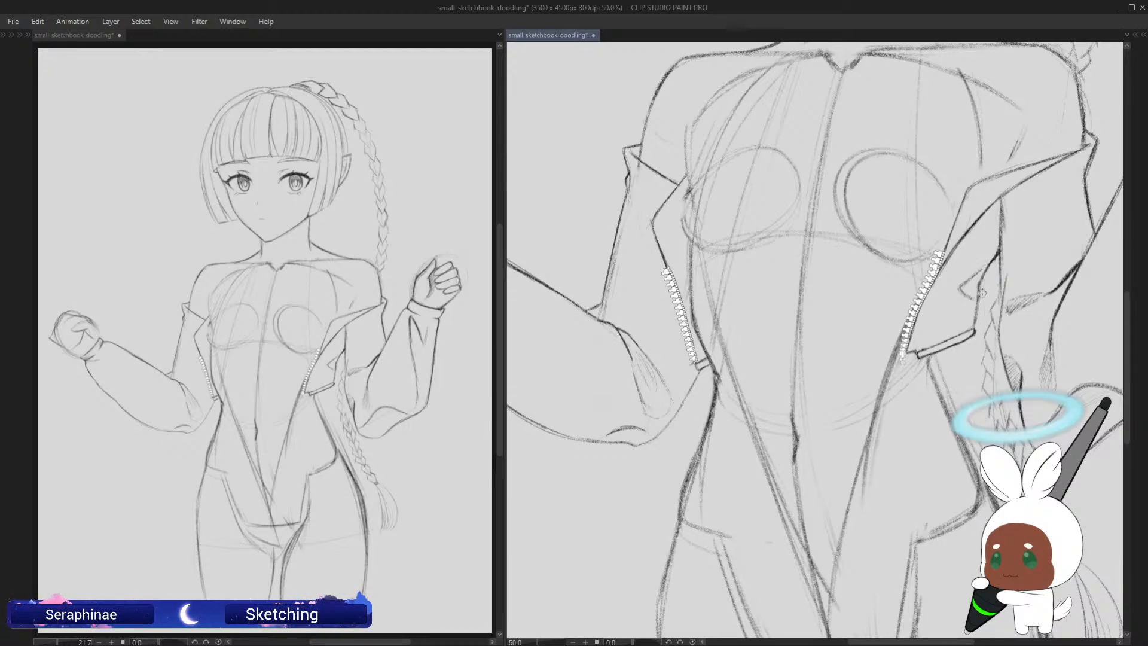
left_click_drag(979, 294, 970, 329)
Step: Rework the folded lapel on the jacket side opposite the braid, curving its upper edge and sharpening the corner above the zipper
key("h")
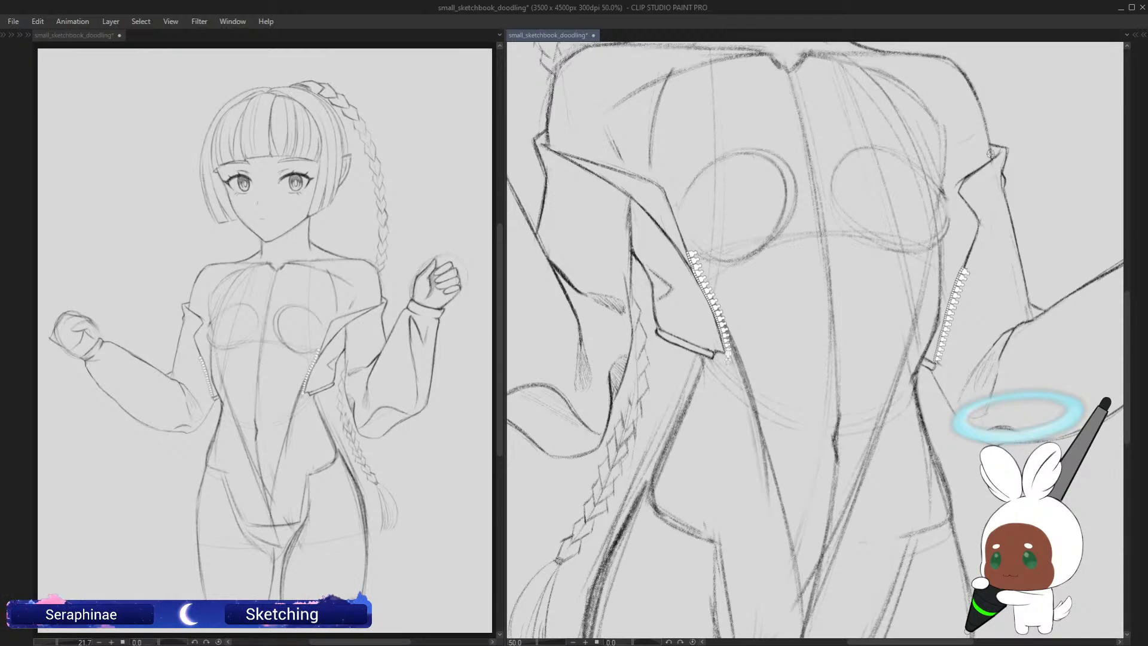
key("h")
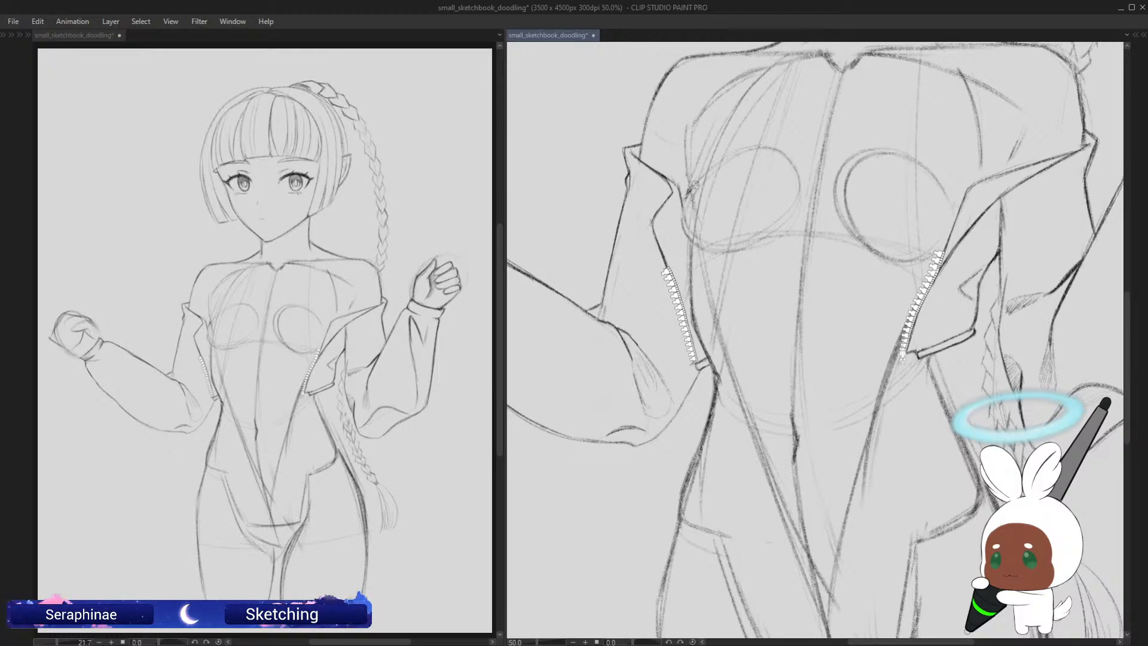
scroll(1136, 311, "up", 3)
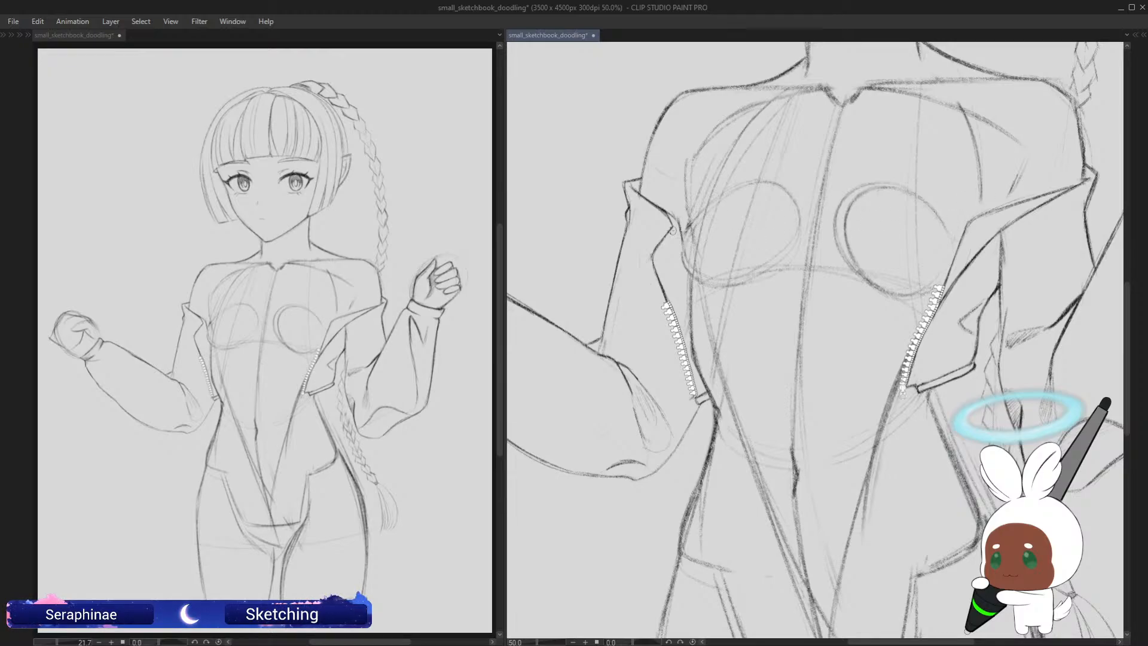
key("asciicircum")
key("asciicircum")
key("asciicircum")
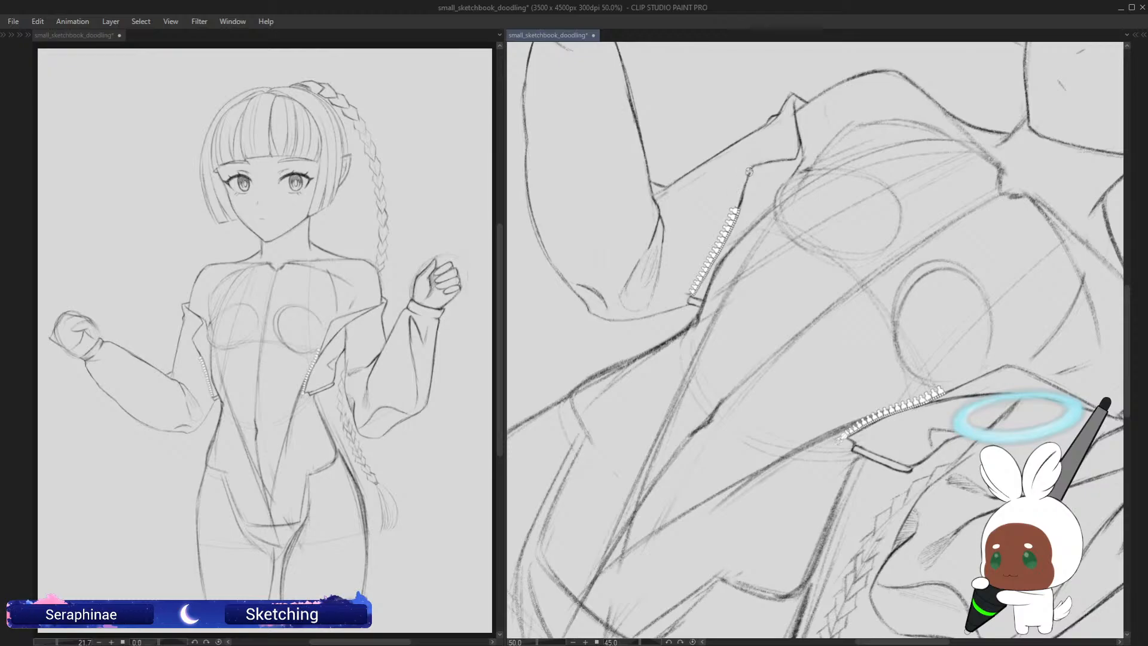
key("minus")
key("minus")
key("minus")
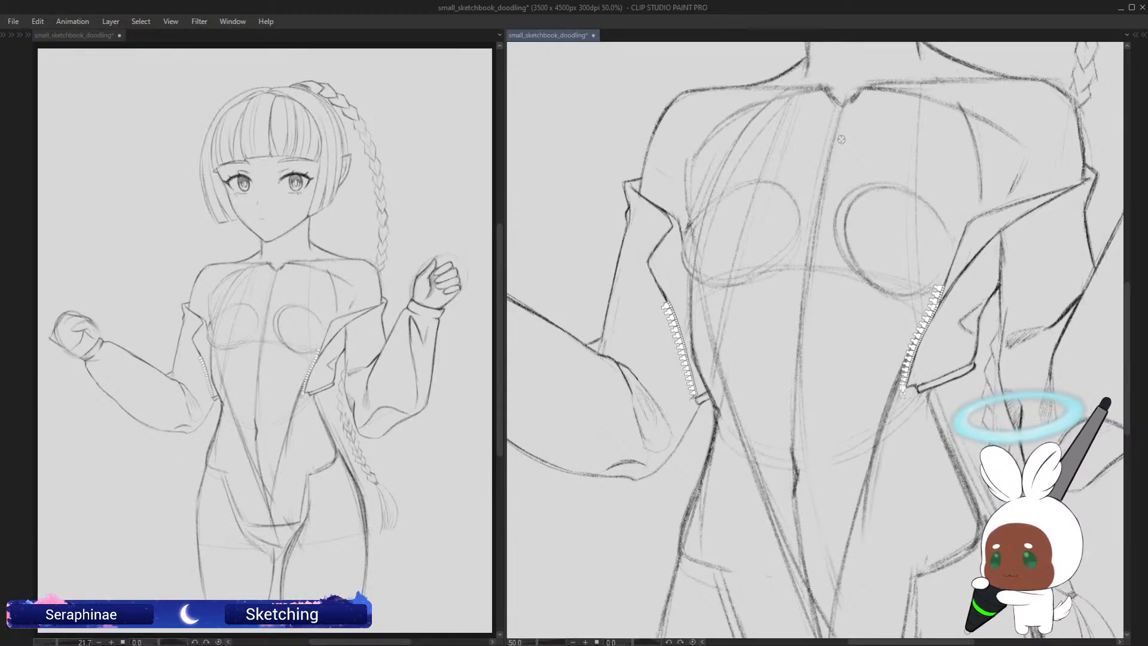
Step: Clean up the cuff and refine the thumb lines on the rough fist opposite the braid
scroll(1120, 281, "up", 3)
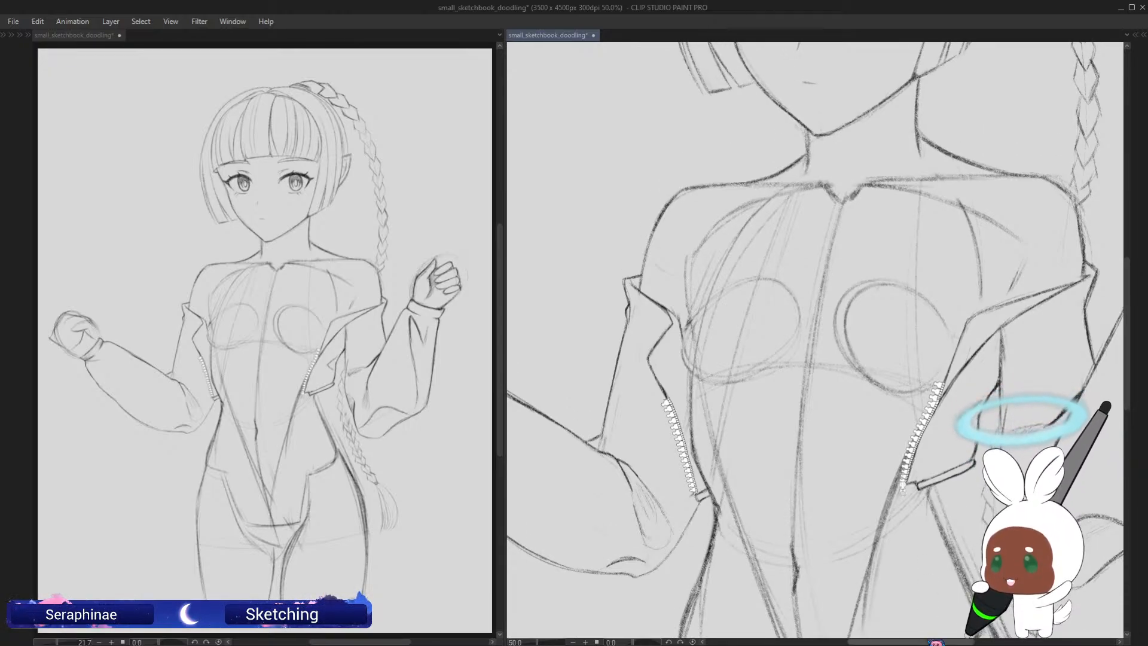
left_click_drag(910, 641, 834, 641)
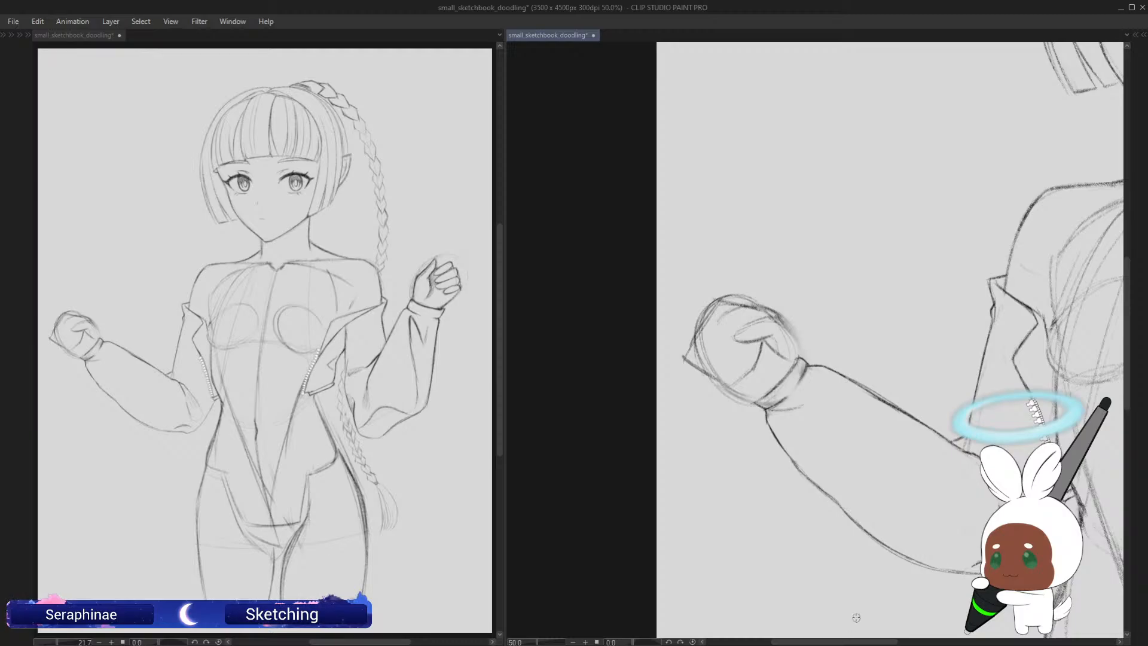
key("^")
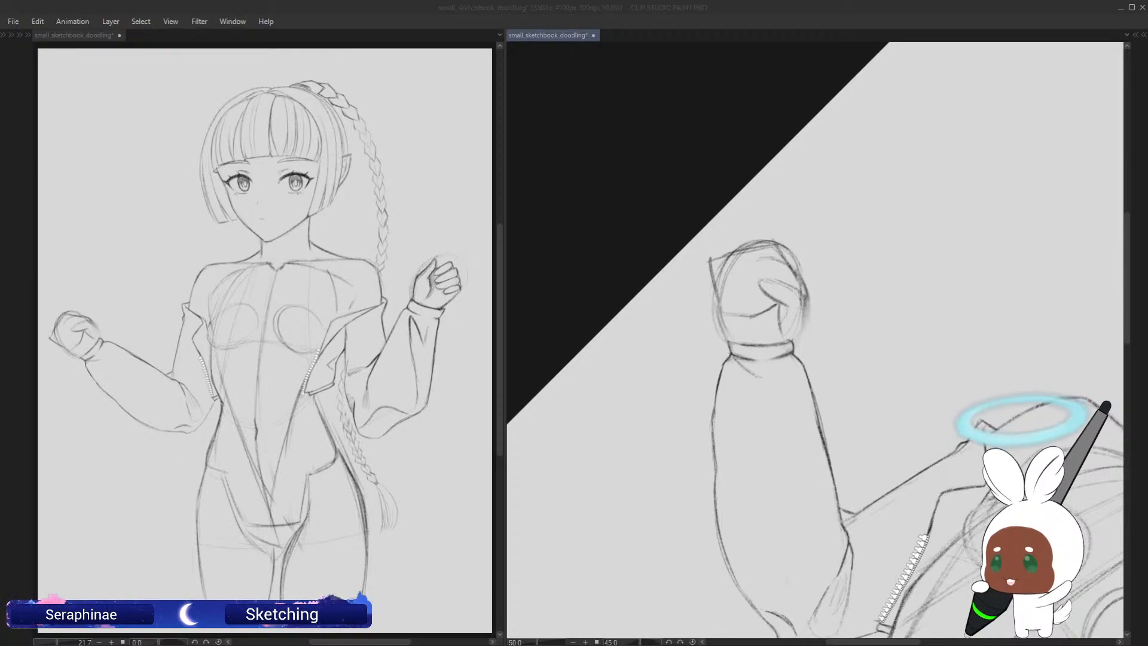
scroll(1132, 284, "down", 3)
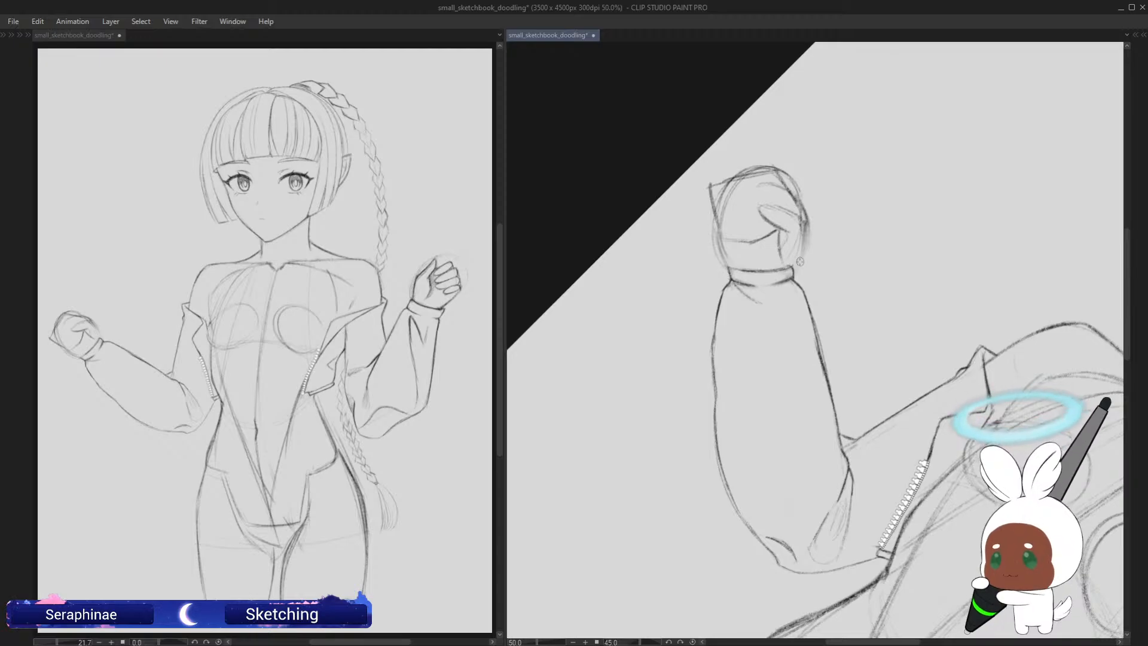
left_click_drag(800, 261, 703, 298)
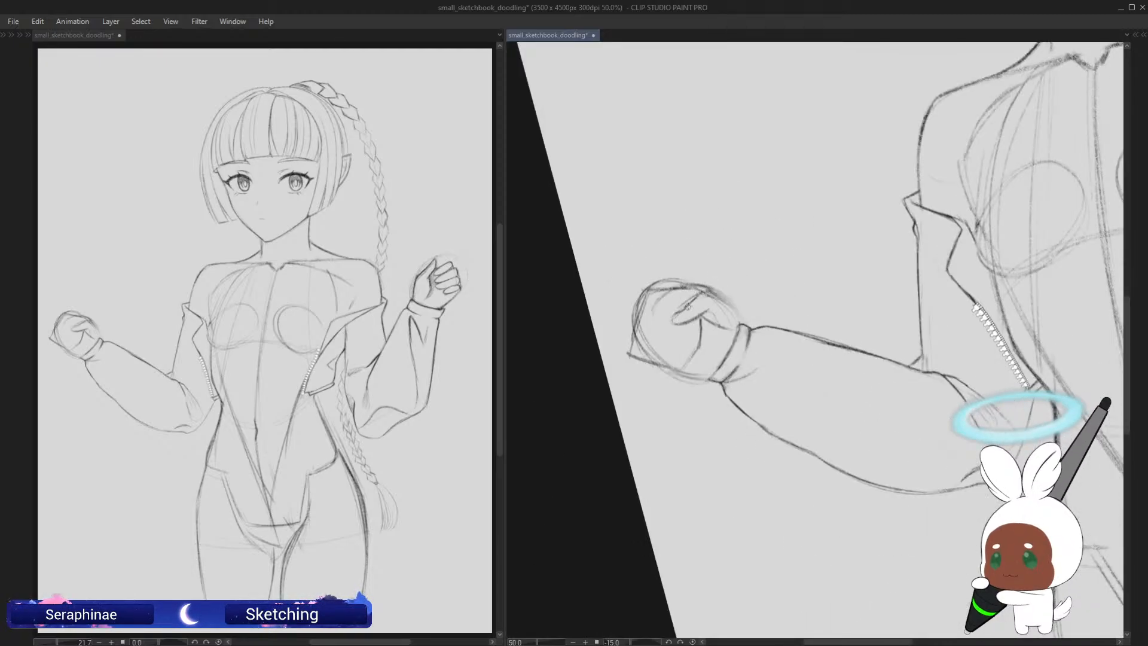
mouse_move(701, 294)
left_mouse_down()
mouse_move(670, 318)
mouse_move(711, 306)
left_mouse_up()
key("asciicircum")
key("asciicircum")
key("asciicircum")
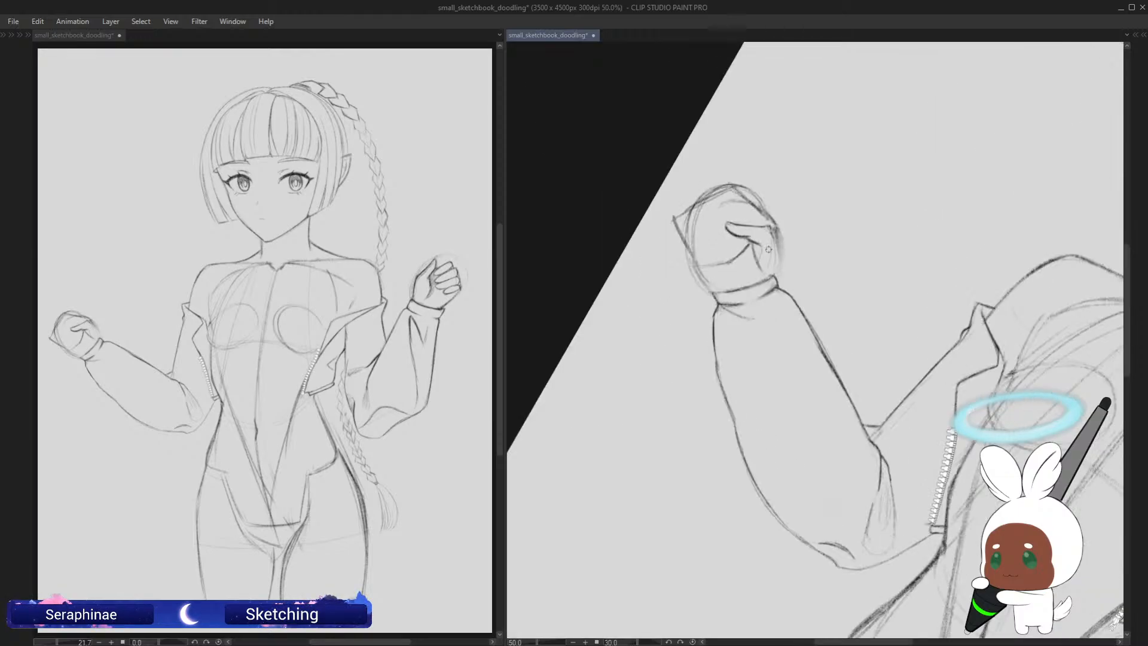
key("asciicircum")
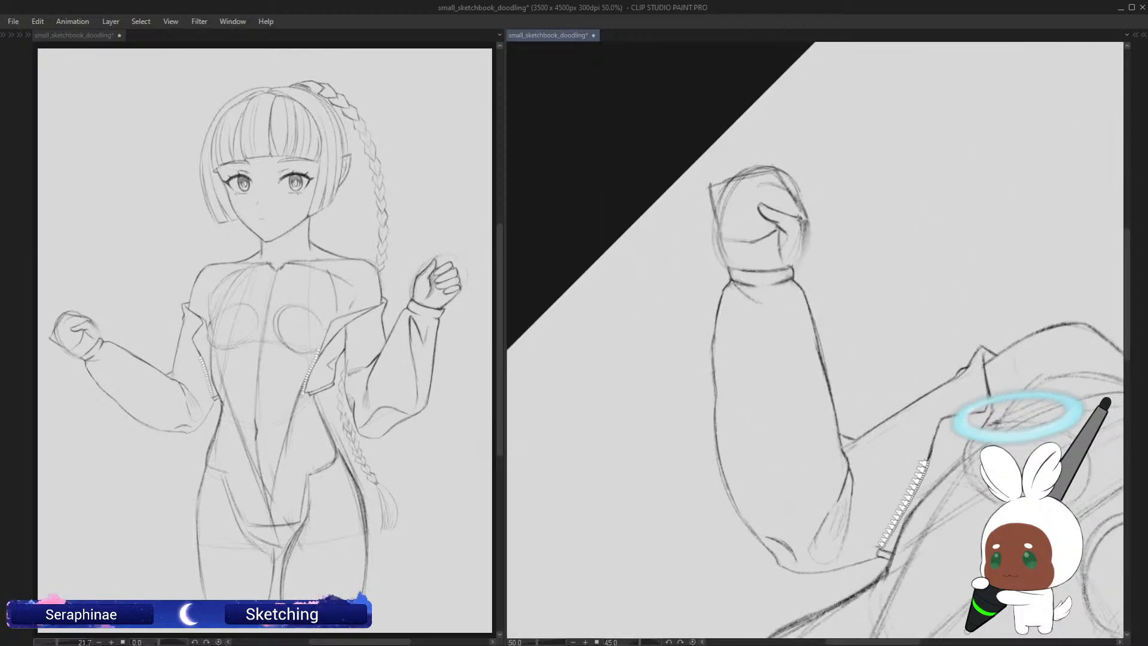
Step: Draw the fist's thumb-side contour and palm creases, and erase the rough construction circle beside the thumb
left_click_drag(803, 245, 797, 256)
mouse_move(777, 230)
left_mouse_down()
mouse_move(758, 257)
mouse_move(767, 252)
left_mouse_up()
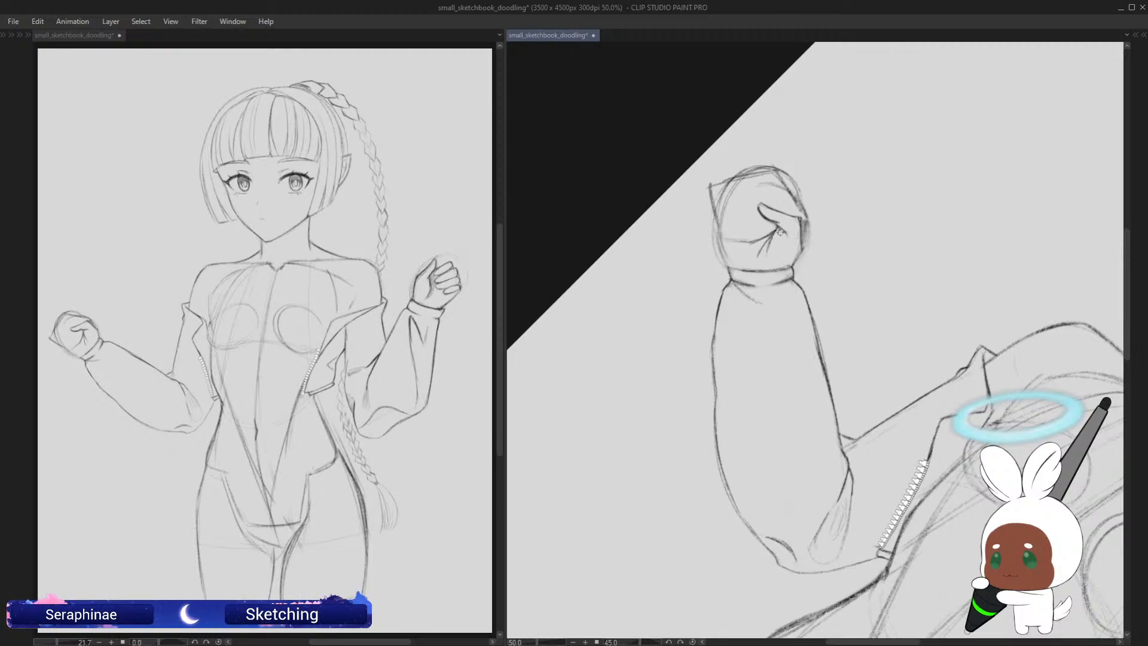
left_click_drag(807, 214, 811, 253)
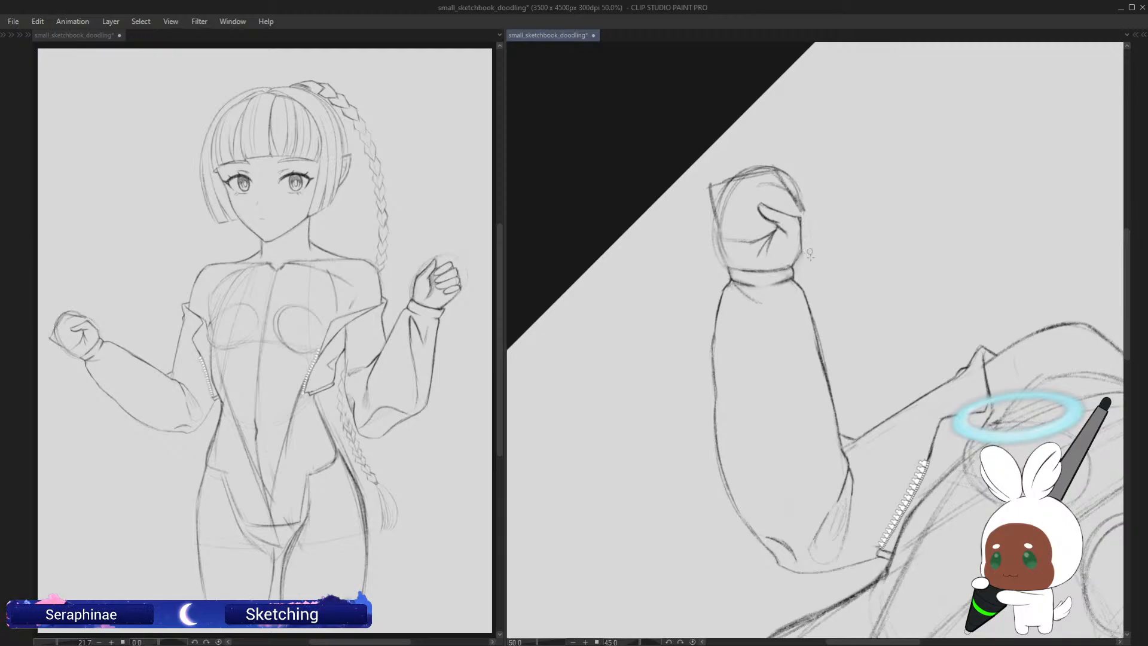
key("minus")
key("minus")
key("minus")
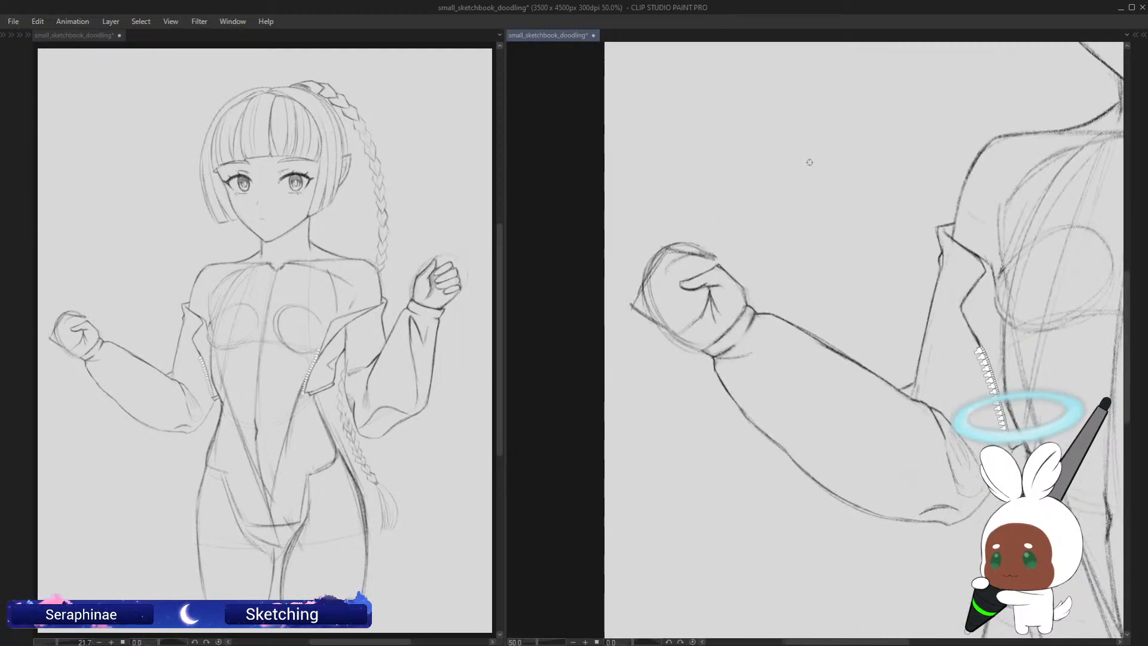
Step: Sketch an angular knuckle outline and a curled finger on the fist, and erase the remaining rough circle and pointed corner
key("h")
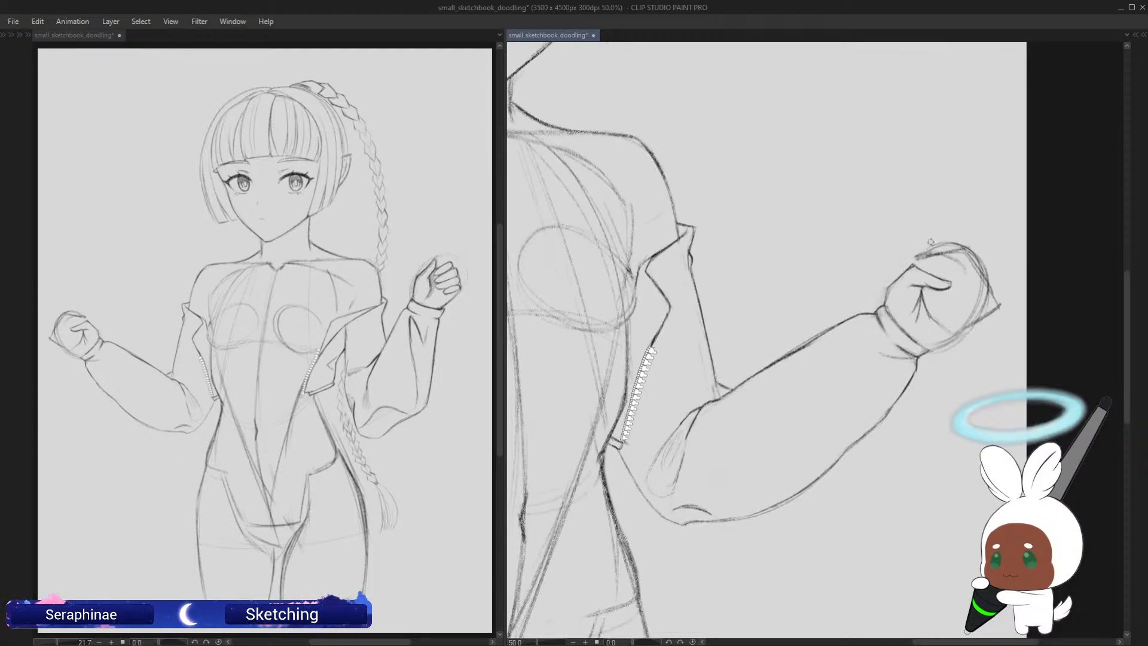
left_click_drag(917, 267, 957, 249)
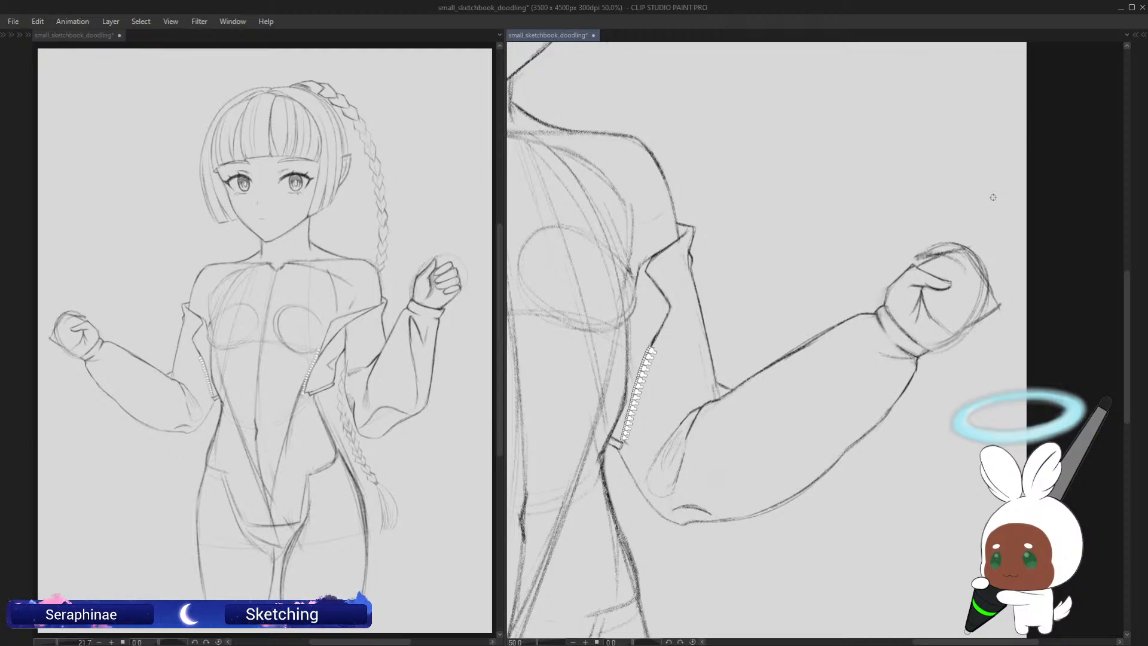
key("h")
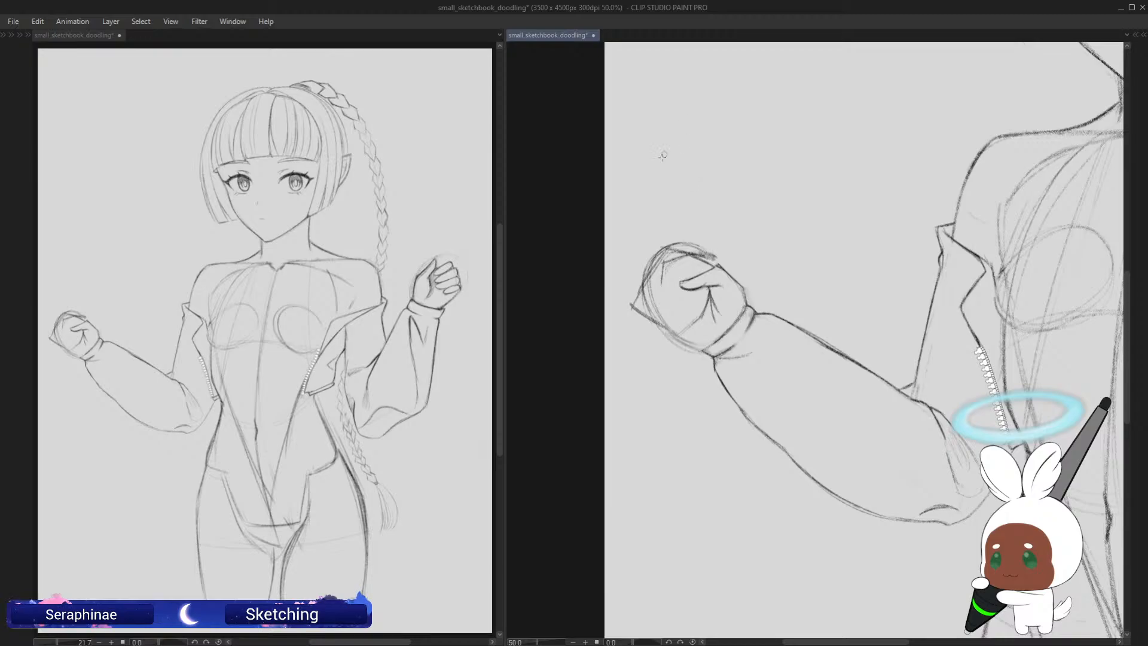
key("asciicircum")
key("asciicircum")
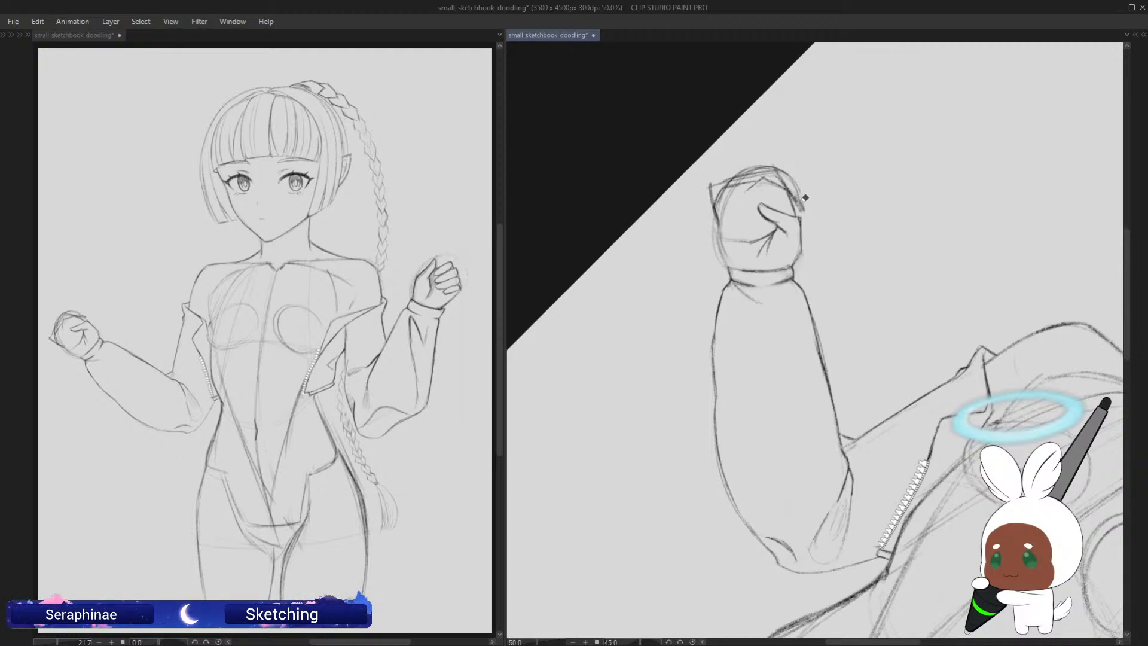
mouse_move(806, 206)
left_mouse_down()
mouse_move(784, 171)
mouse_move(748, 163)
mouse_move(707, 180)
mouse_move(710, 191)
mouse_move(759, 167)
mouse_move(807, 189)
left_mouse_up()
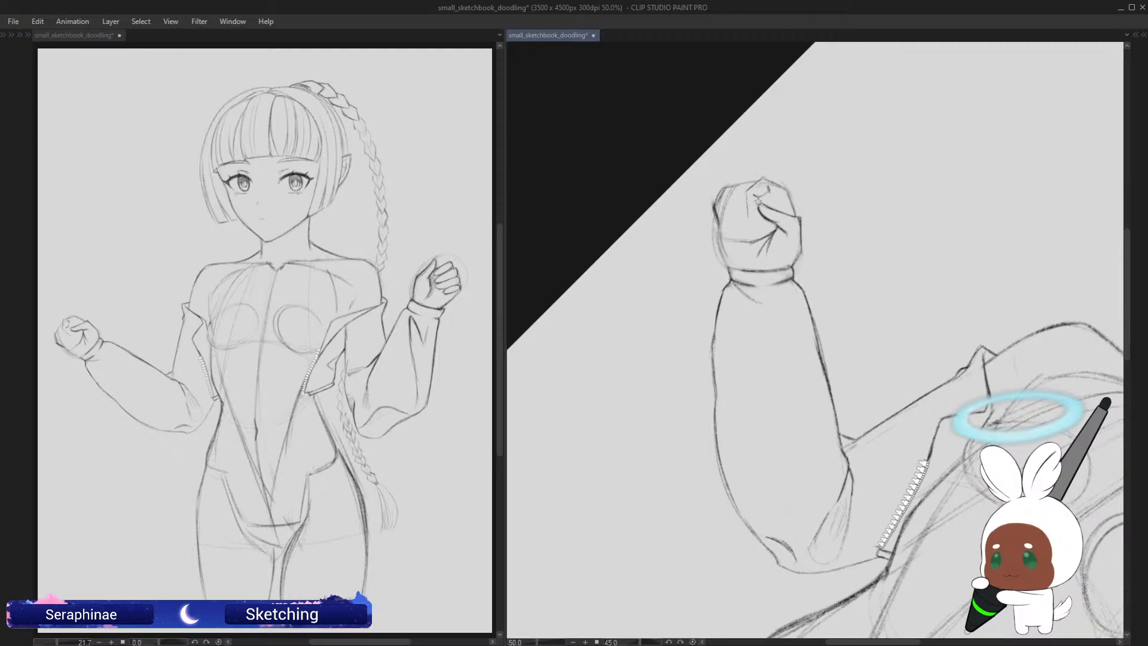
Step: Erase the curled-finger lines inside the fist and tidy the outline along the knuckles
key("ctrl+@")
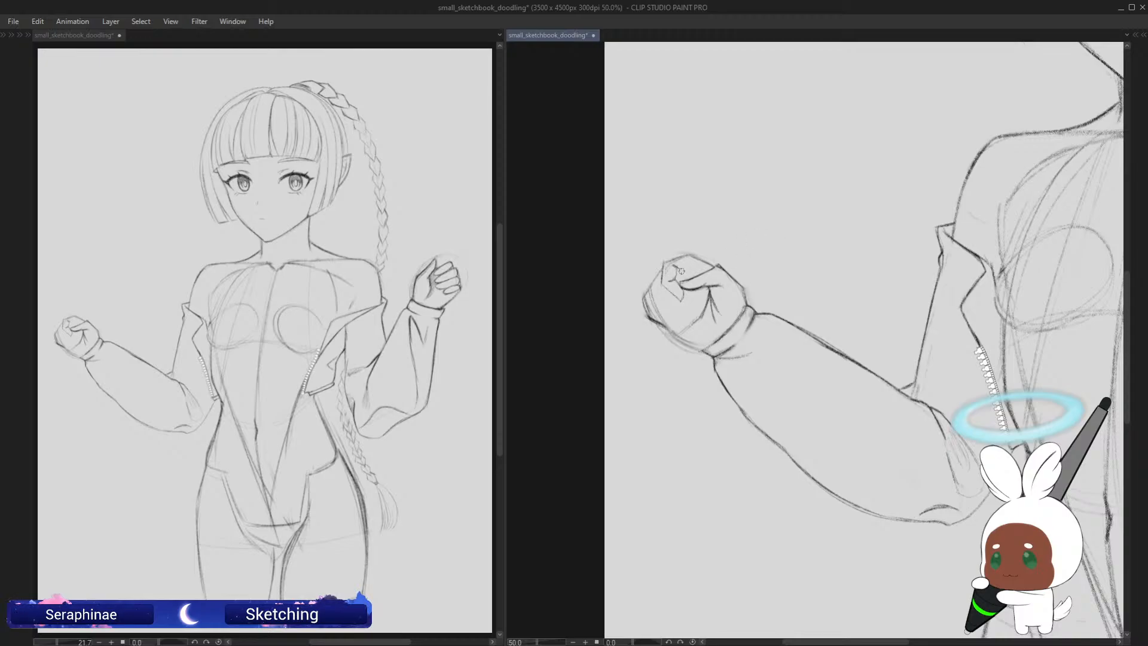
key("h")
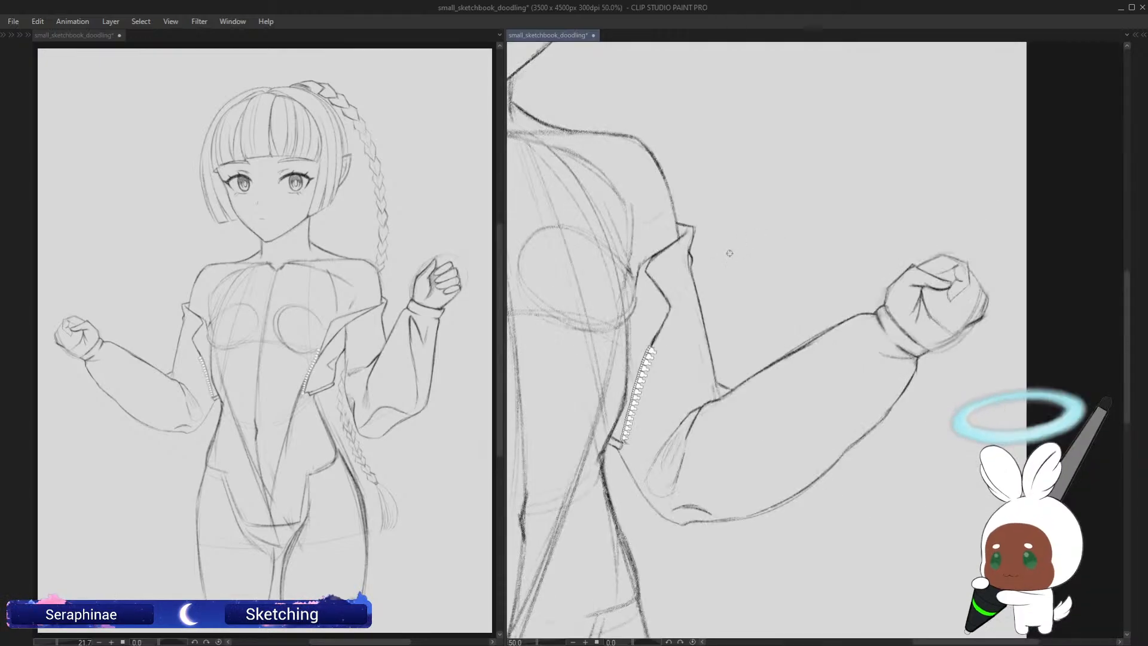
mouse_move(960, 266)
left_mouse_down()
mouse_move(963, 292)
mouse_move(947, 294)
mouse_move(976, 263)
left_mouse_up()
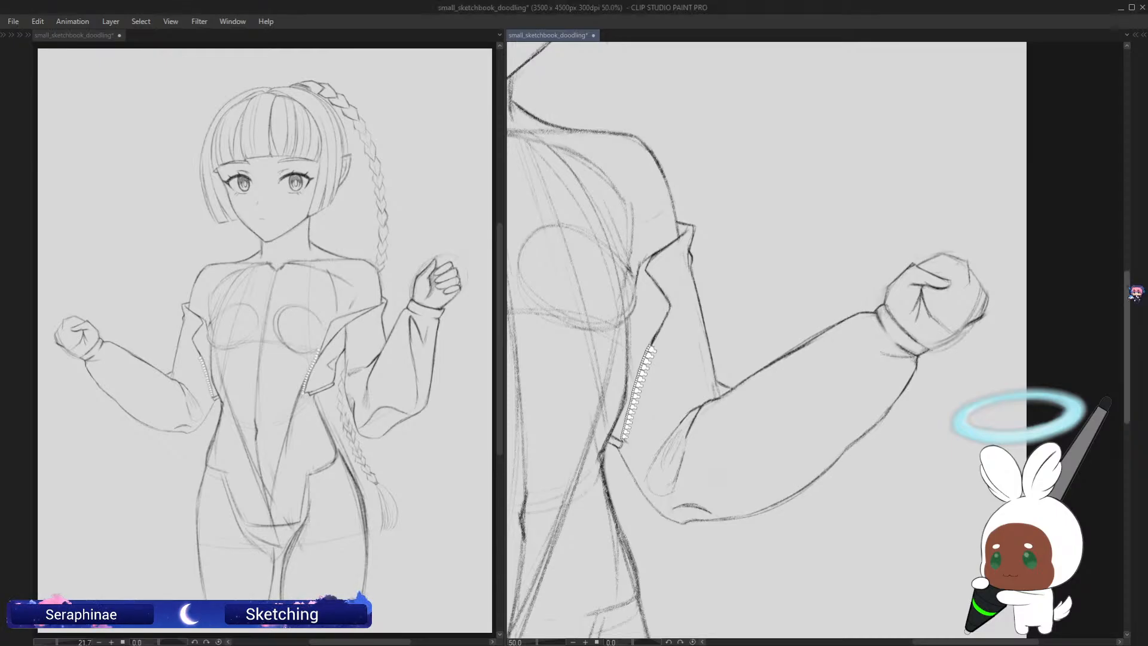
scroll(891, 261, "up", 1)
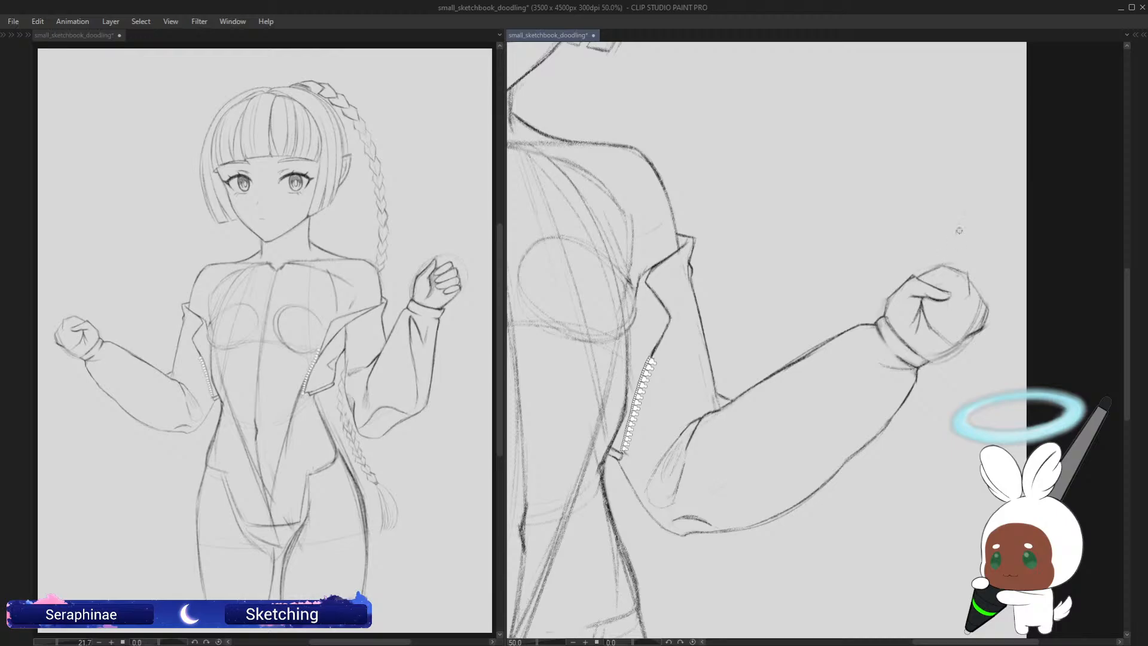
Step: Erase the fist's old thumb and redraw it with the Pencil as a shorter thumb bent across the palm
mouse_move(947, 294)
left_mouse_down()
mouse_move(925, 283)
mouse_move(930, 299)
left_mouse_up()
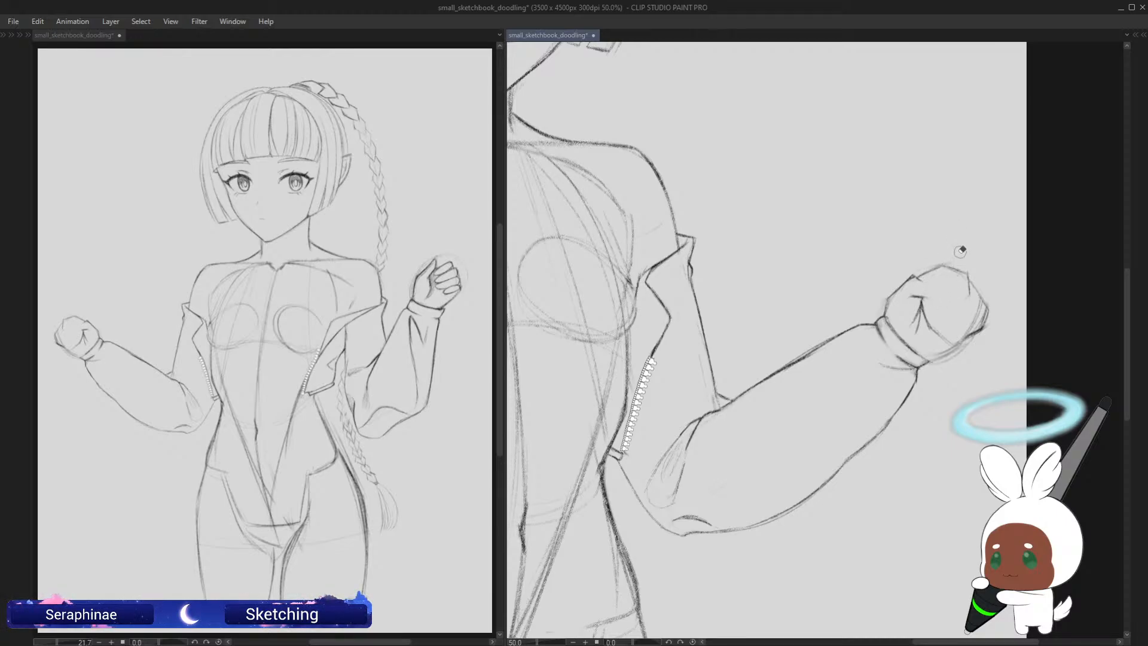
key("p")
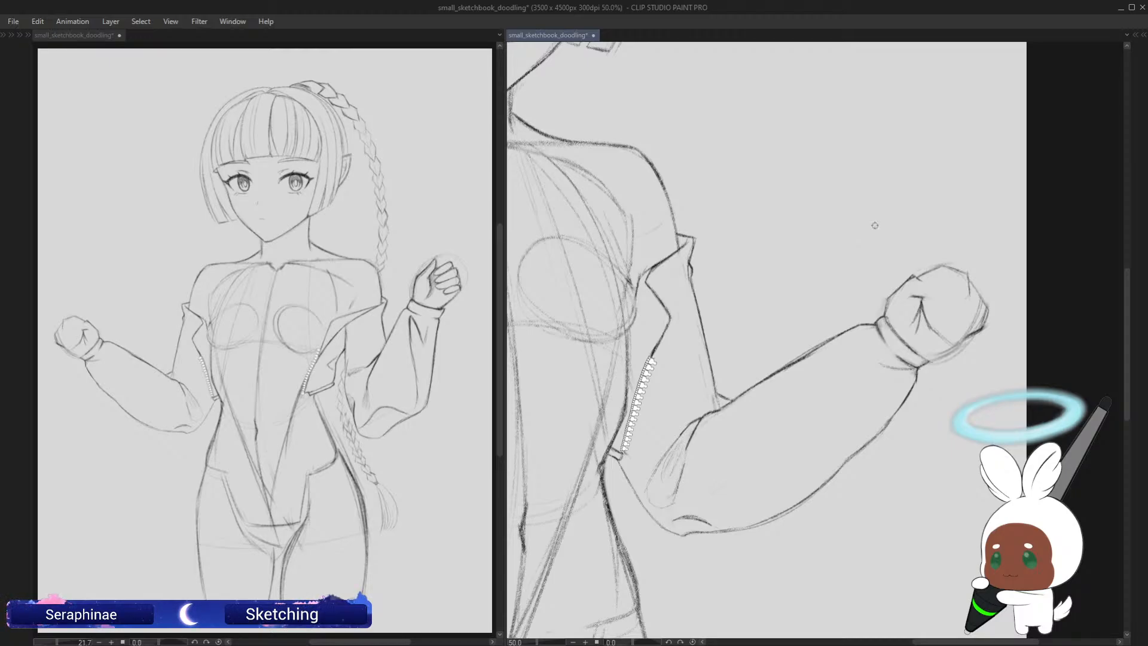
key("minus")
key("minus")
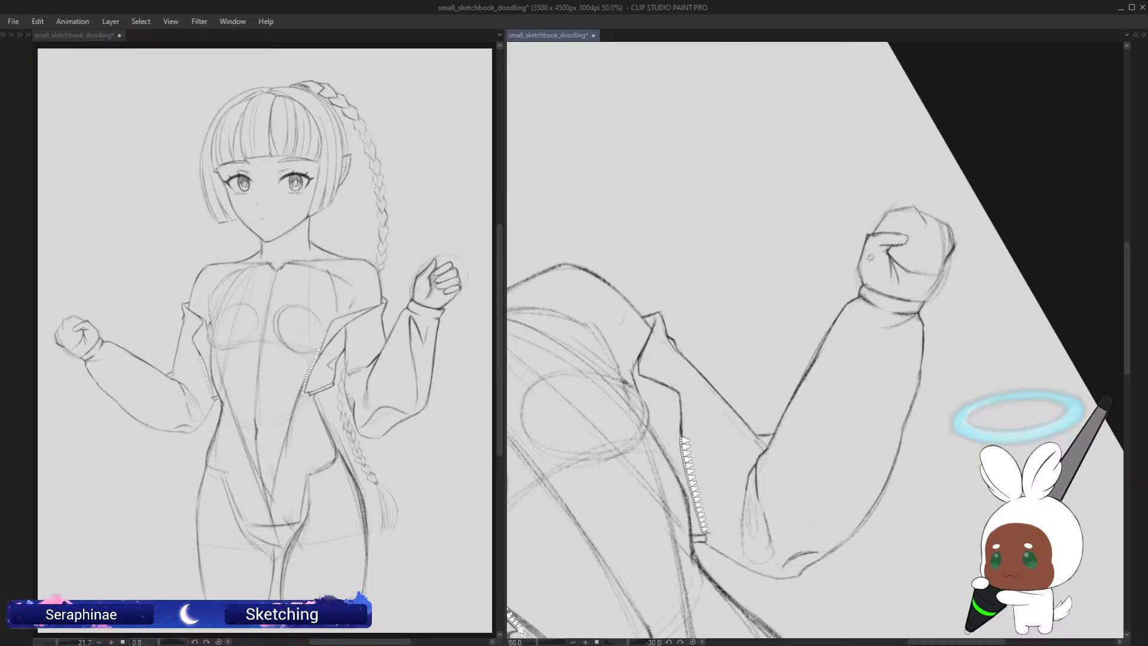
key("asciicircum")
key("asciicircum")
key("asciicircum")
key("asciicircum")
key("asciicircum")
key("minus")
key("minus")
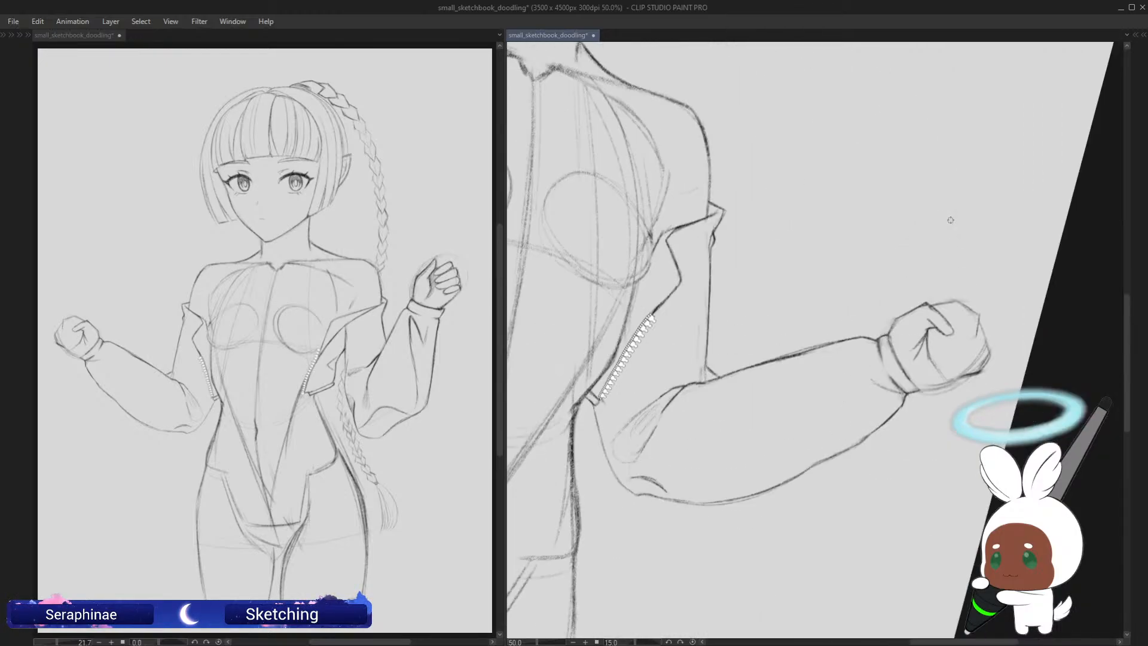
key("h")
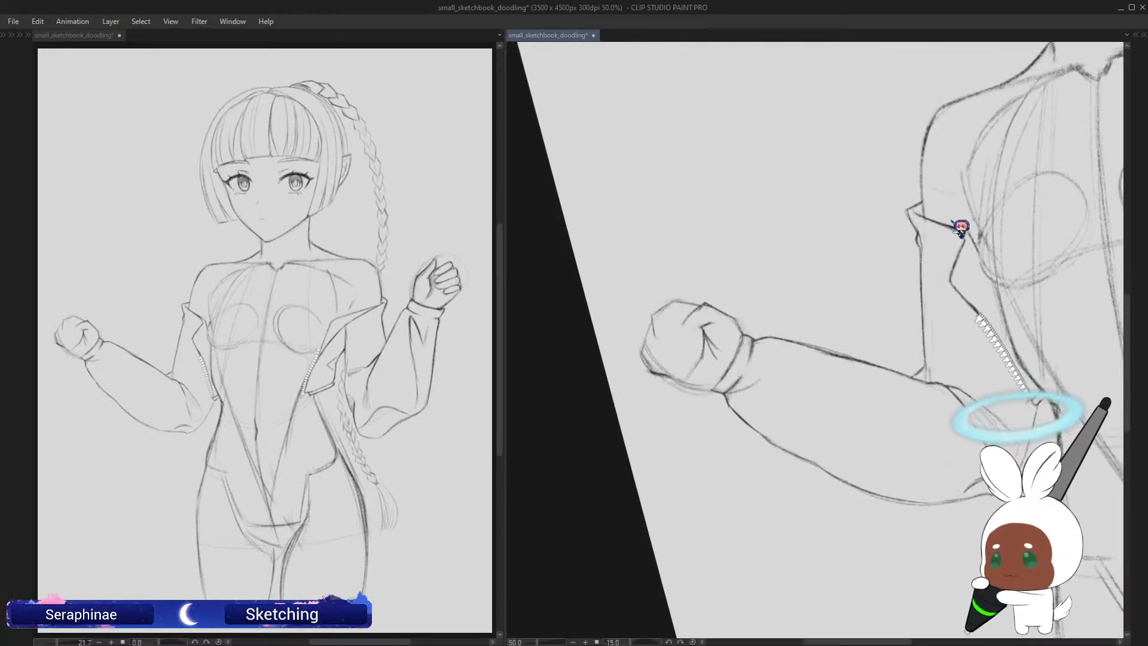
Step: Draw the curled index finger on the fist with angular strokes wrapping around the bent thumb
key("asciicircum")
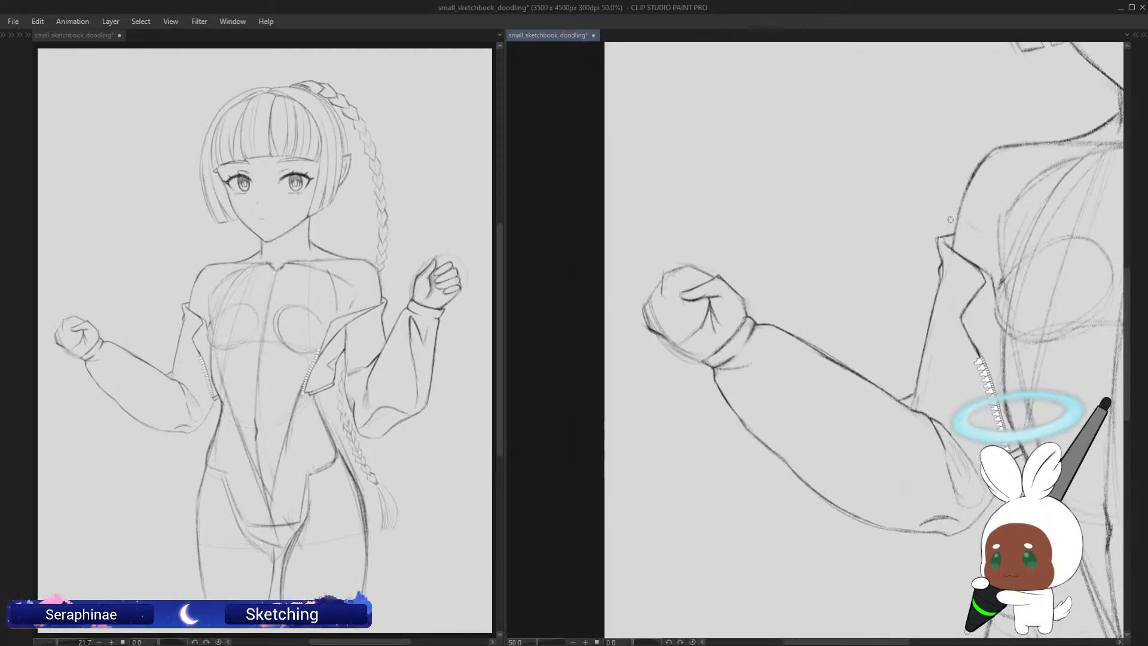
key("asciicircum")
key("asciicircum")
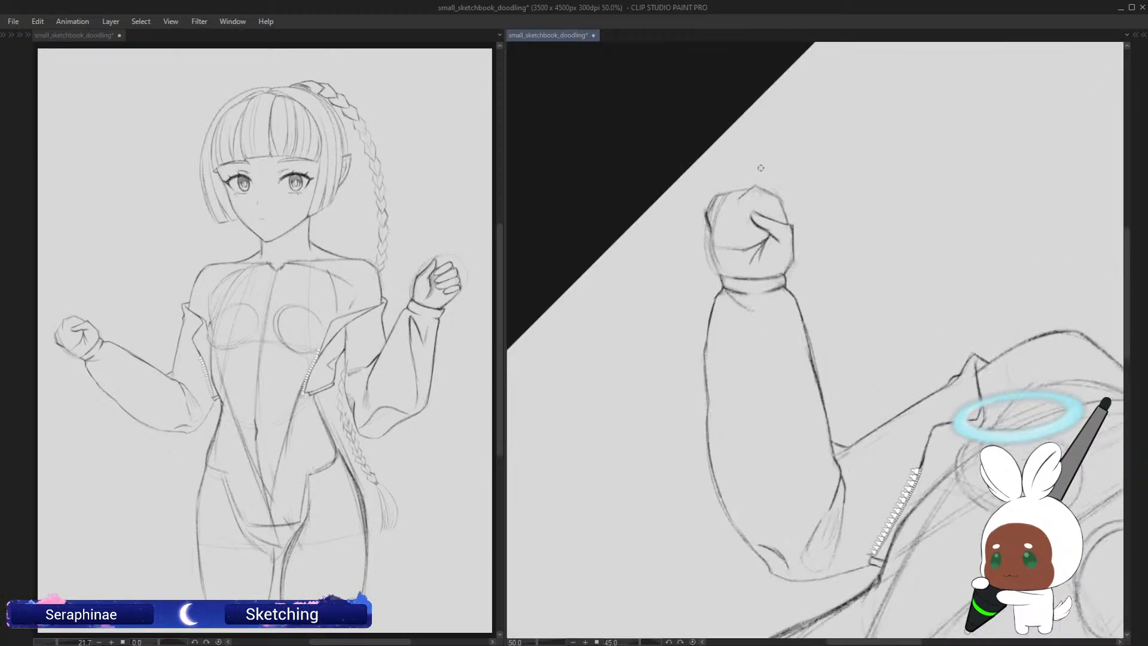
key("asciicircum")
left_click_drag(782, 205, 787, 228)
left_click_drag(759, 187, 783, 198)
left_click_drag(781, 200, 782, 180)
left_click_drag(777, 195, 784, 219)
left_click_drag(740, 215, 754, 226)
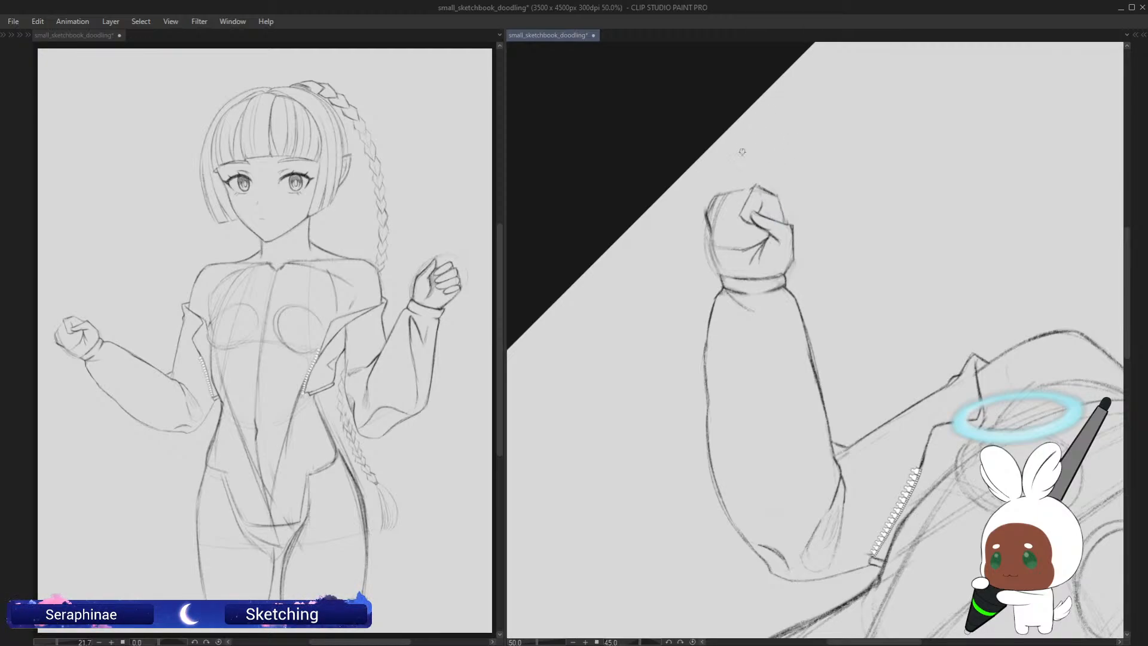
Step: Redraw the fist's upper knuckle contour beside the index finger, erase the leftover rough lines and save the drawing
left_click_drag(752, 192, 720, 197)
mouse_move(751, 191)
left_mouse_down()
mouse_move(711, 200)
mouse_move(728, 191)
left_mouse_up()
key("e")
key("minus")
key("minus")
key("minus")
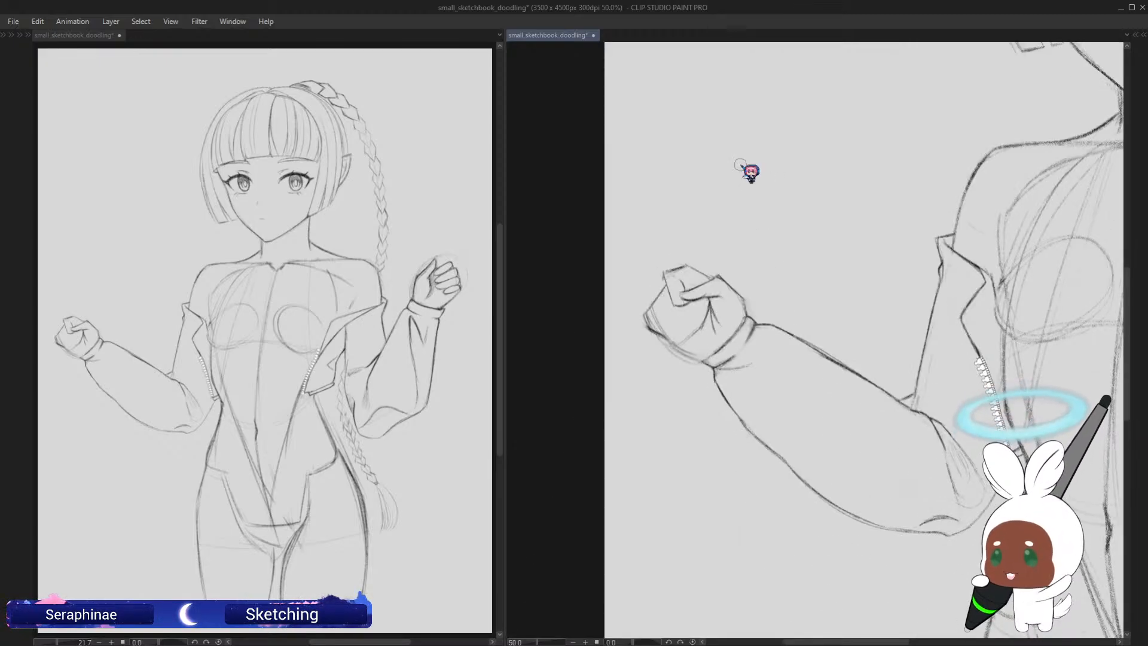
key("ctrl+s")
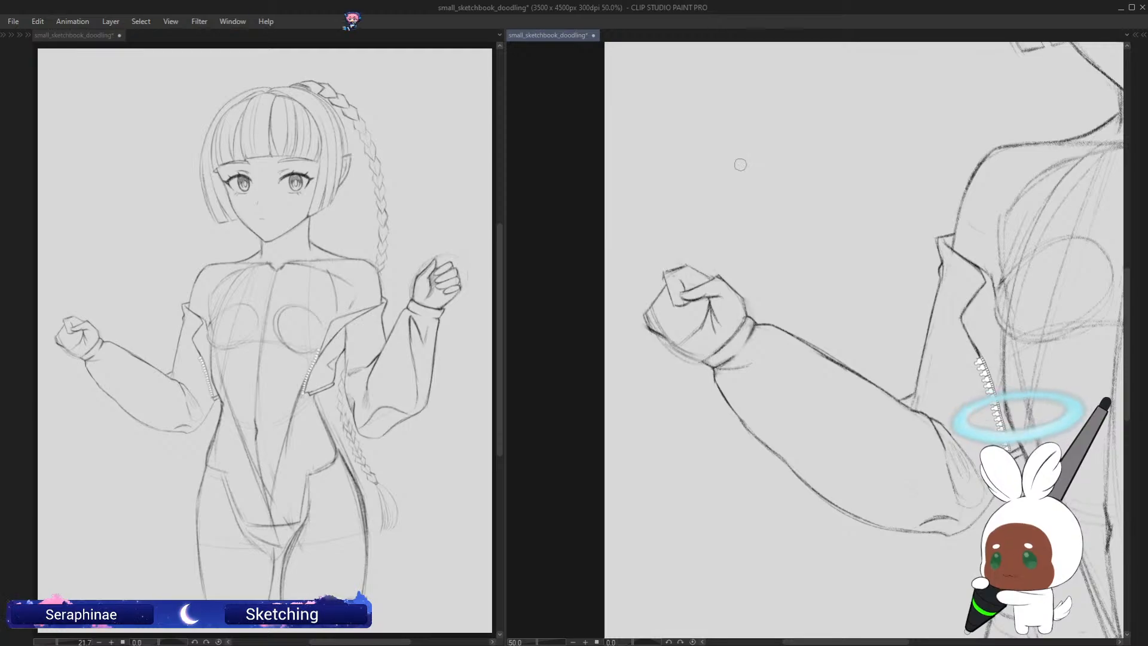
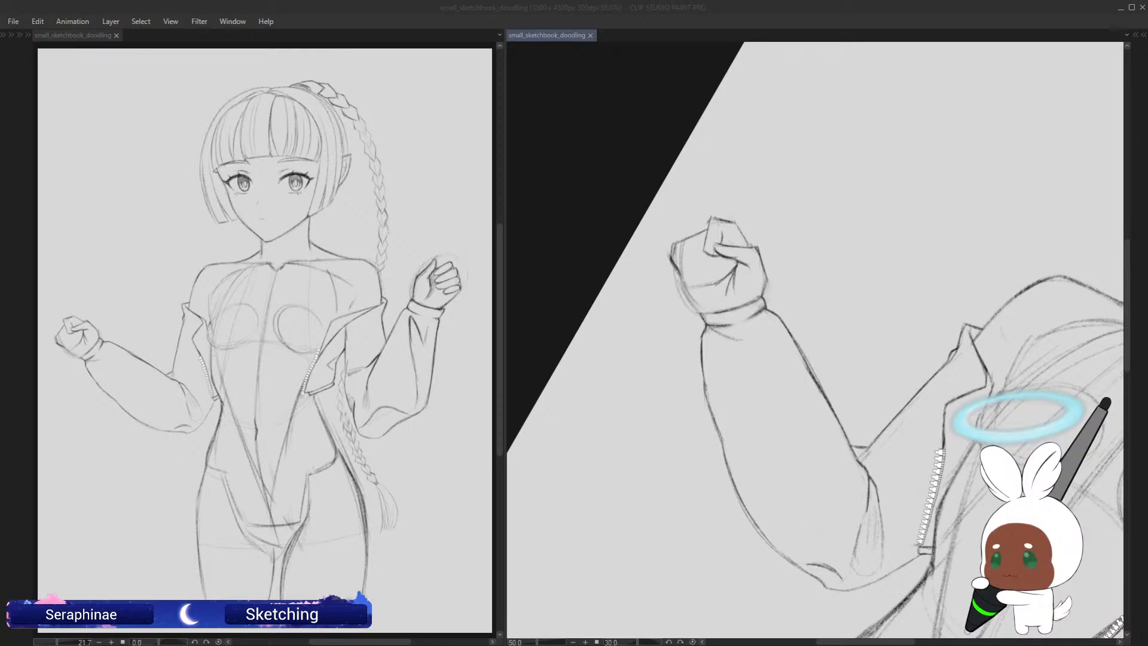
Step: Draw the remaining curled fingers of the fist with separating lines and rounded fingertips resting on the palm
left_click(1119, 261)
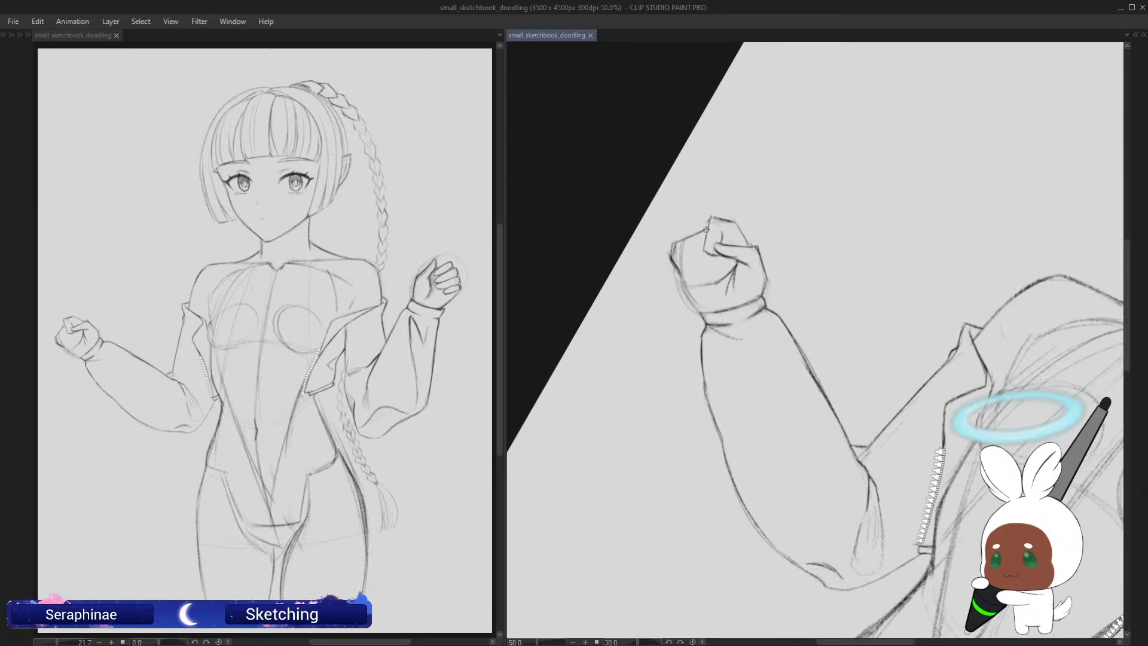
left_click_drag(696, 232, 694, 241)
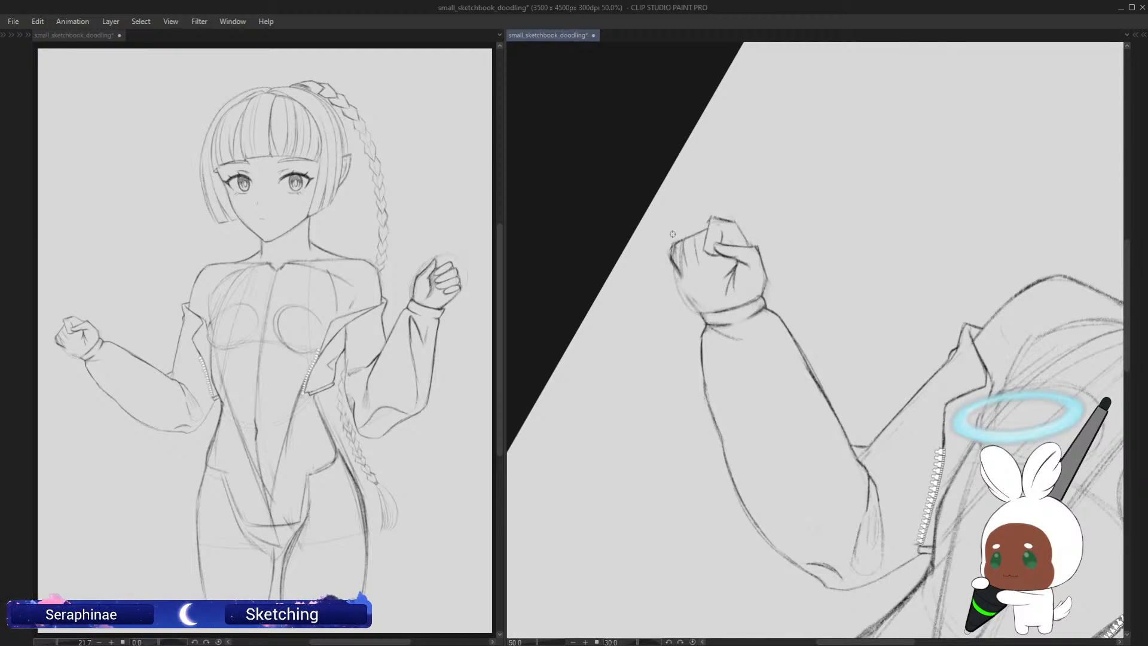
mouse_move(673, 234)
left_mouse_down()
mouse_move(689, 301)
mouse_move(677, 253)
mouse_move(676, 274)
mouse_move(693, 301)
mouse_move(672, 242)
mouse_move(678, 278)
mouse_move(673, 245)
mouse_move(684, 241)
mouse_move(683, 271)
left_mouse_up()
left_click_drag(697, 235, 699, 254)
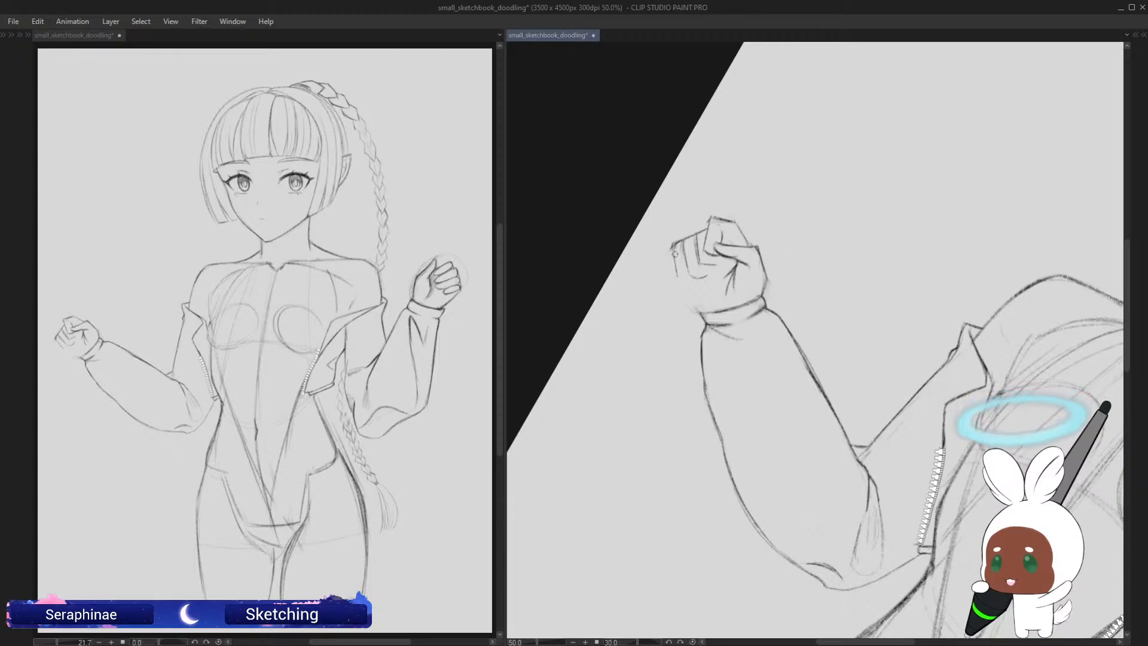
left_click_drag(677, 275, 689, 280)
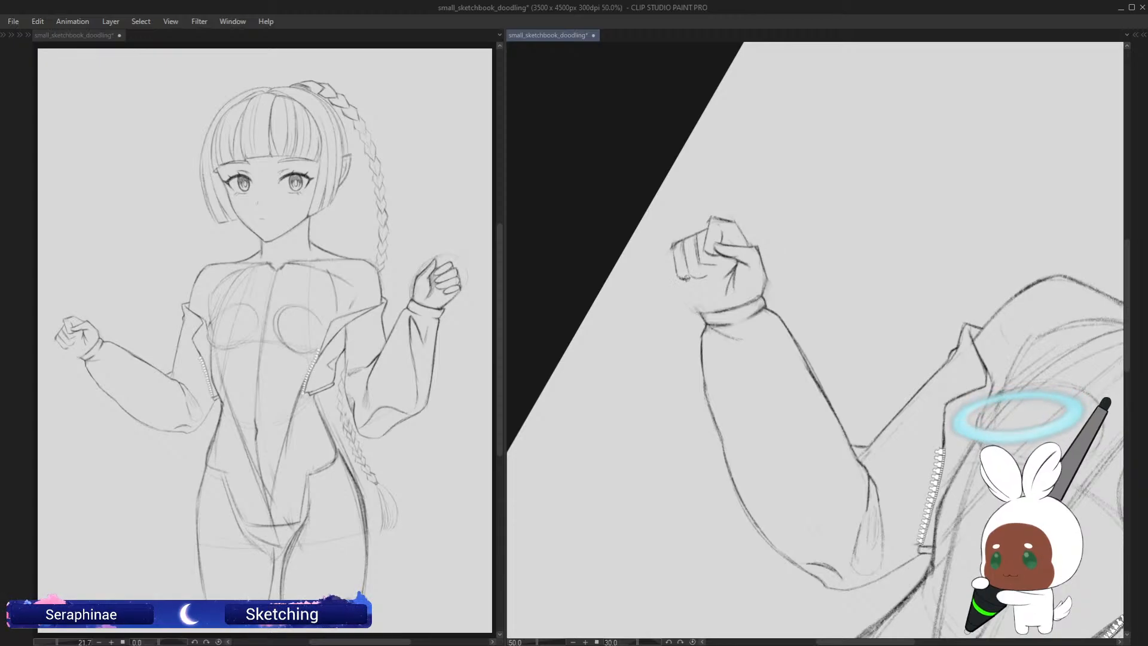
Step: Redraw the palm's outer edge from the little finger down to the sleeve's wristband
key("minus")
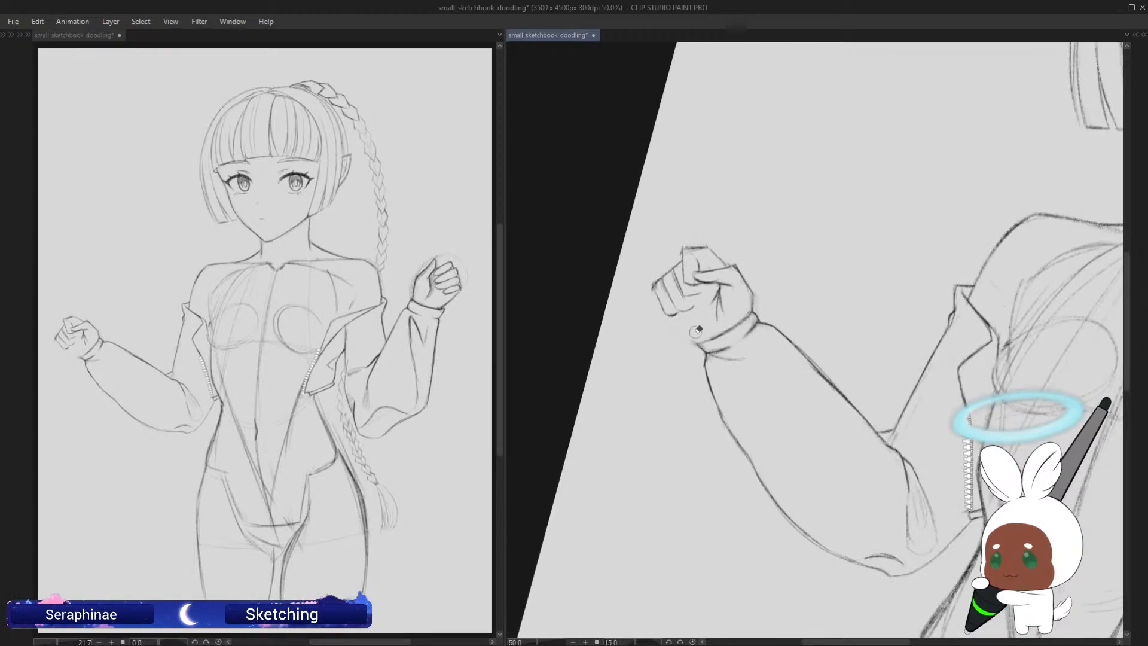
key("asciicircum")
key("asciicircum")
key("asciicircum")
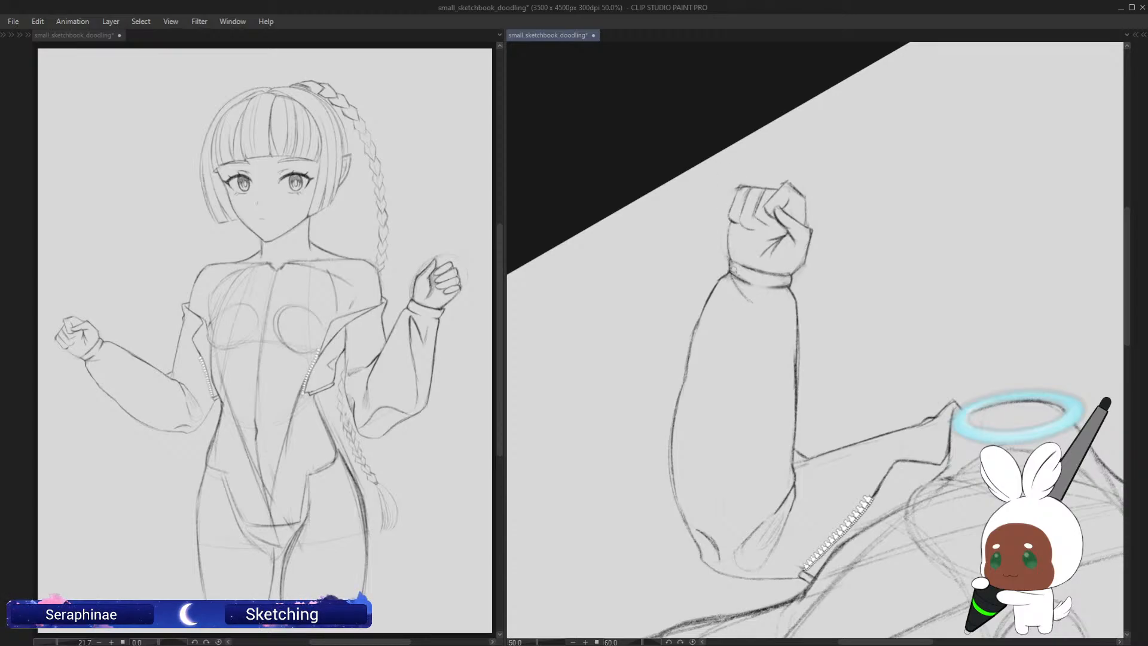
key("minus")
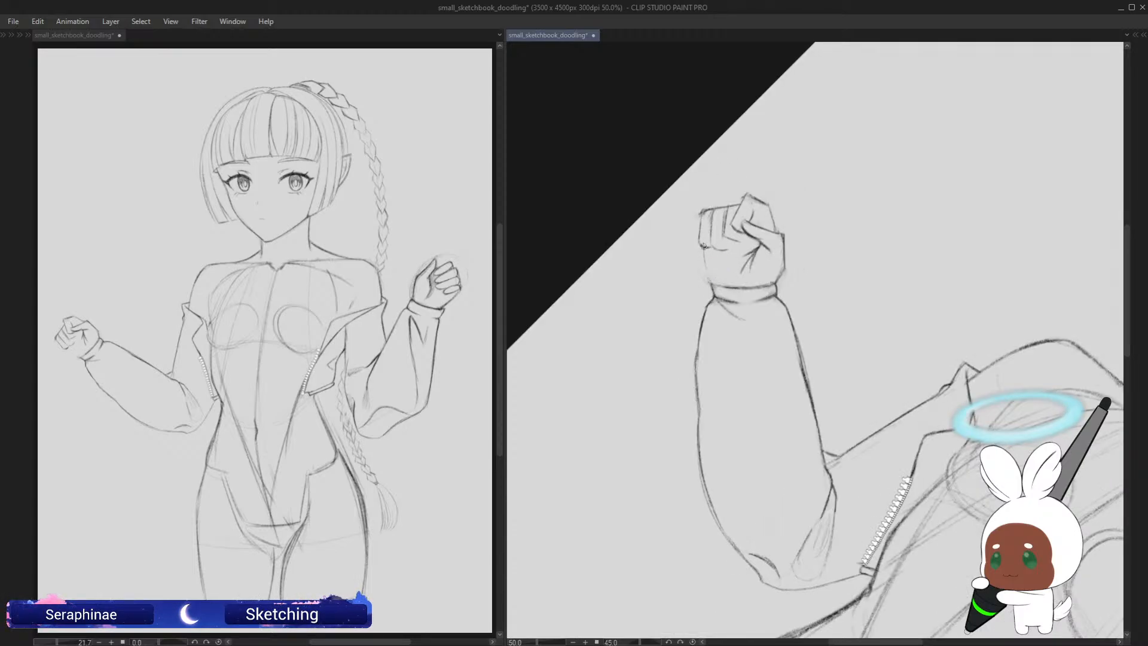
key("minus")
key("minus")
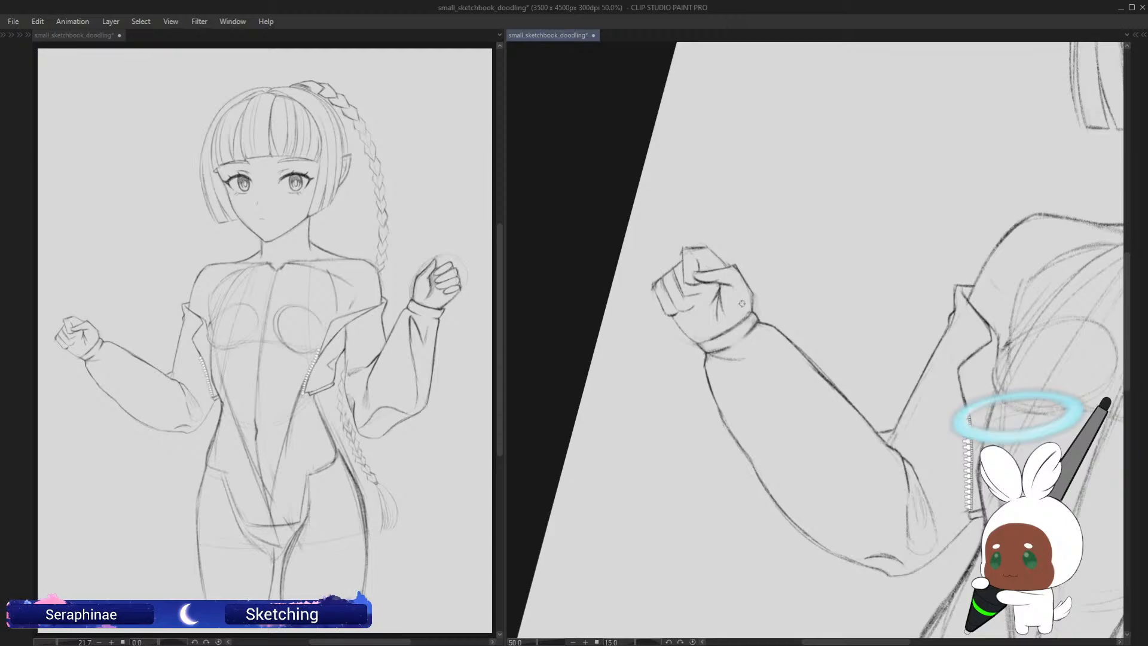
Step: Hatch the hollow of the palm beneath the thumb and tidy the outline of the outermost finger
key("minus")
key("minus")
key("minus")
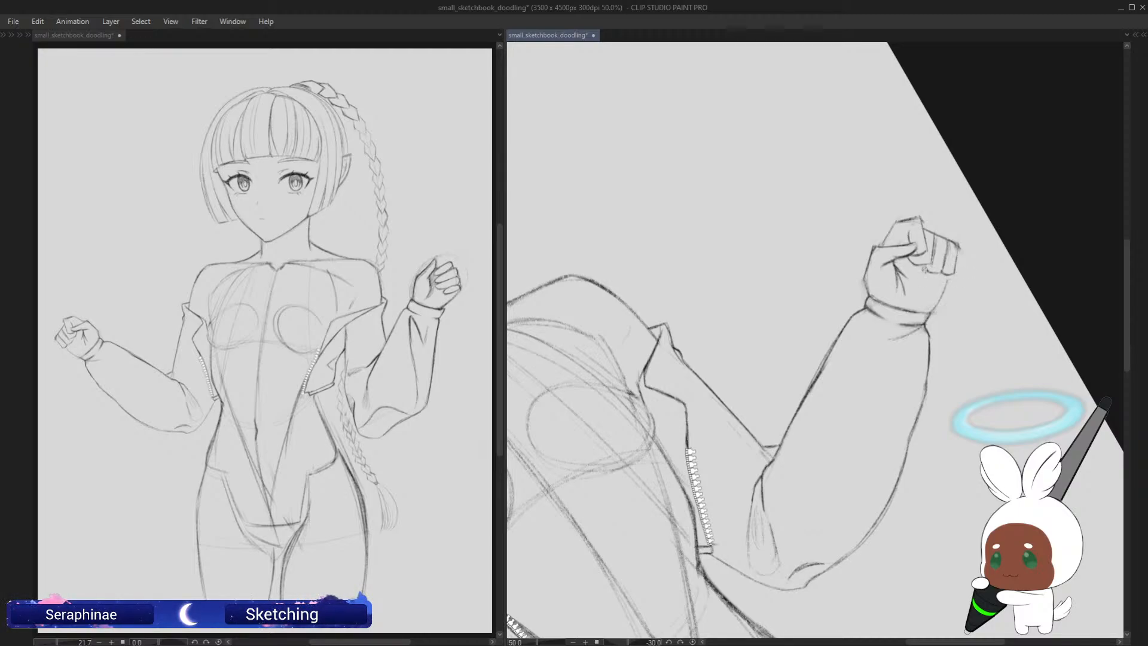
key("asciicircum")
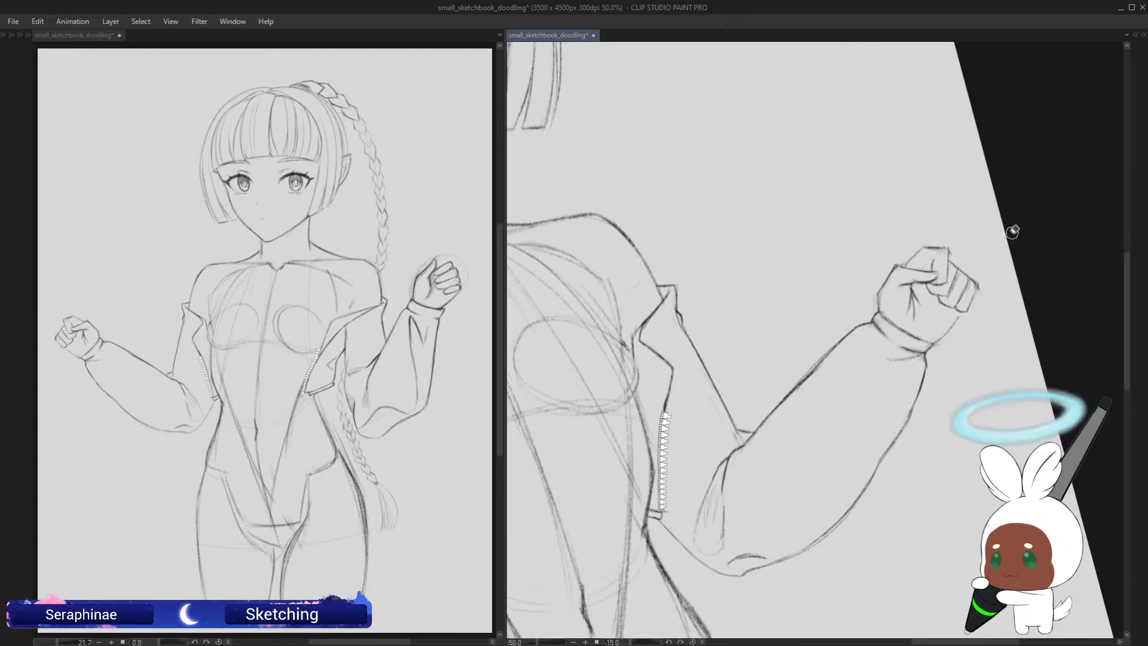
key("asciicircum")
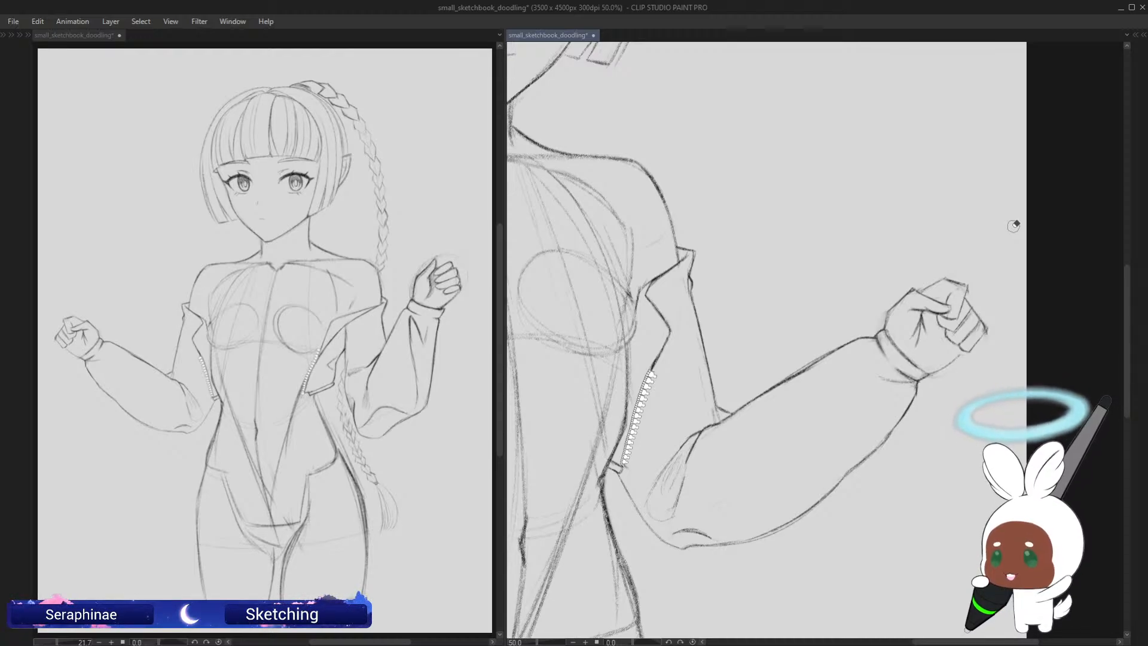
scroll(1118, 295, "down", 2)
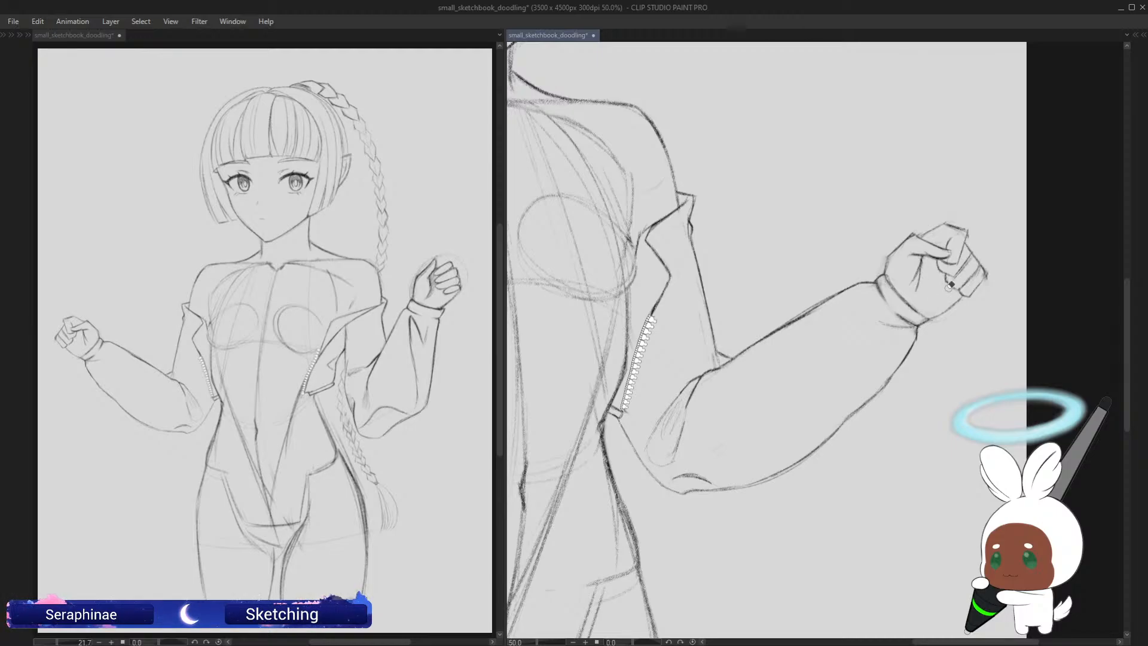
key("h")
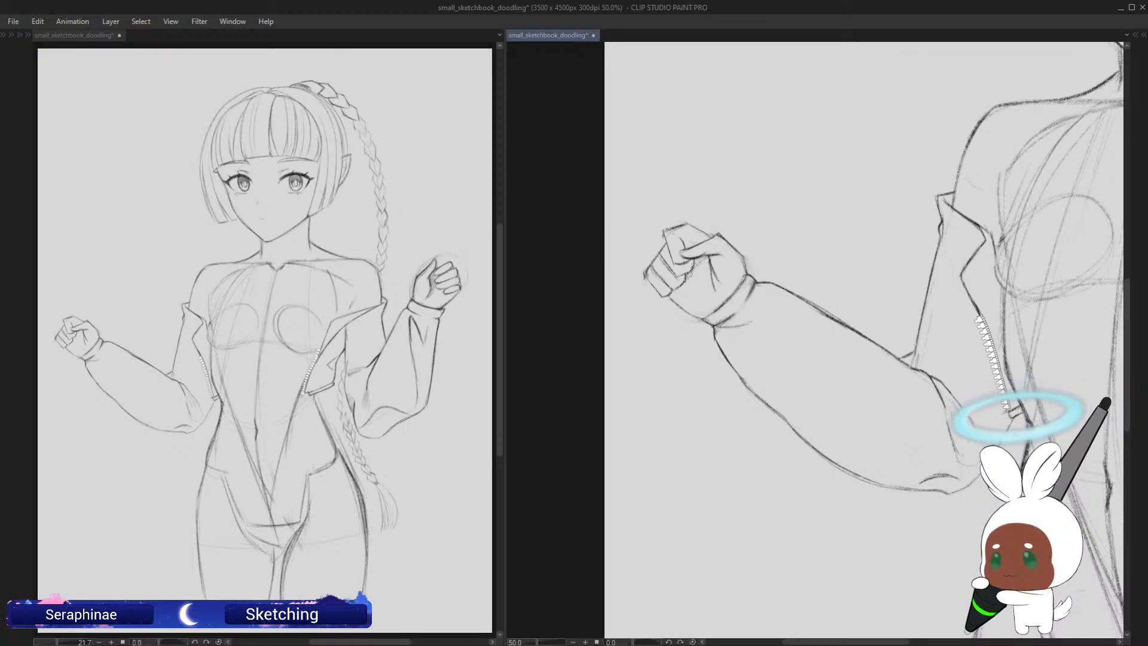
mouse_move(684, 278)
left_mouse_down()
mouse_move(709, 263)
mouse_move(690, 281)
mouse_move(712, 269)
mouse_move(703, 281)
left_mouse_up()
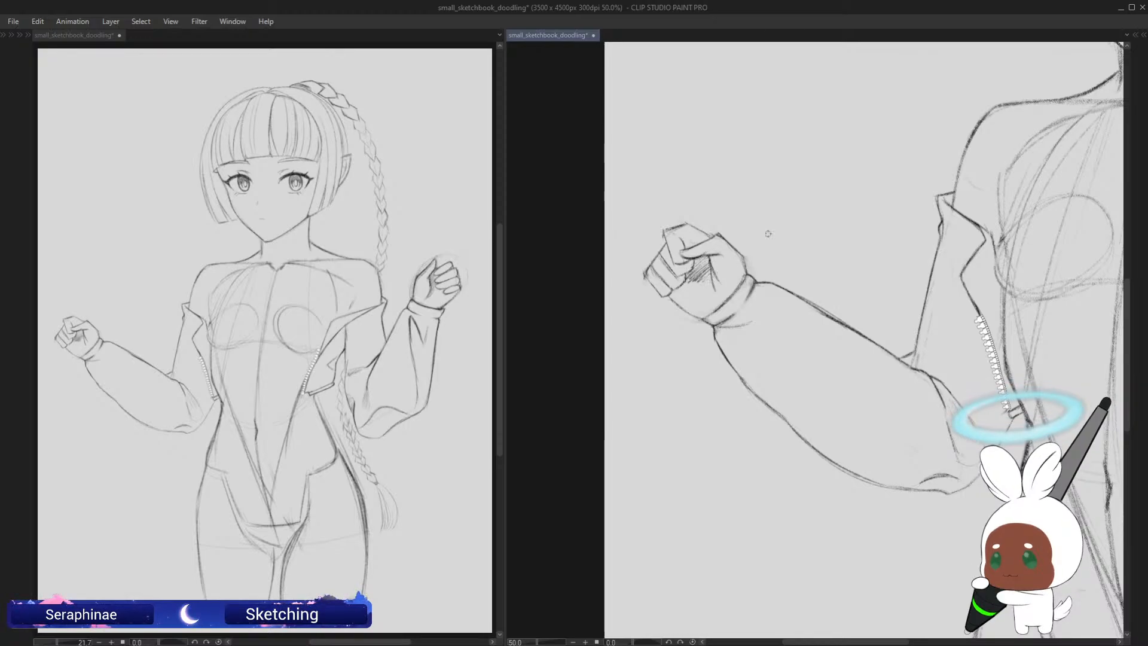
key("h")
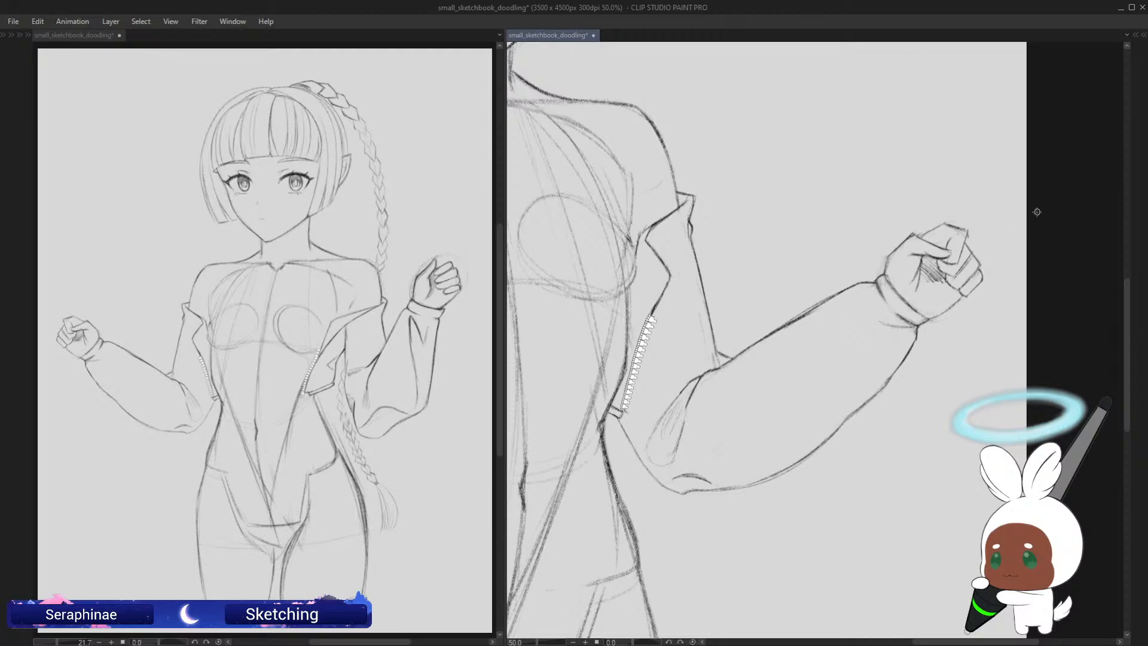
key("h")
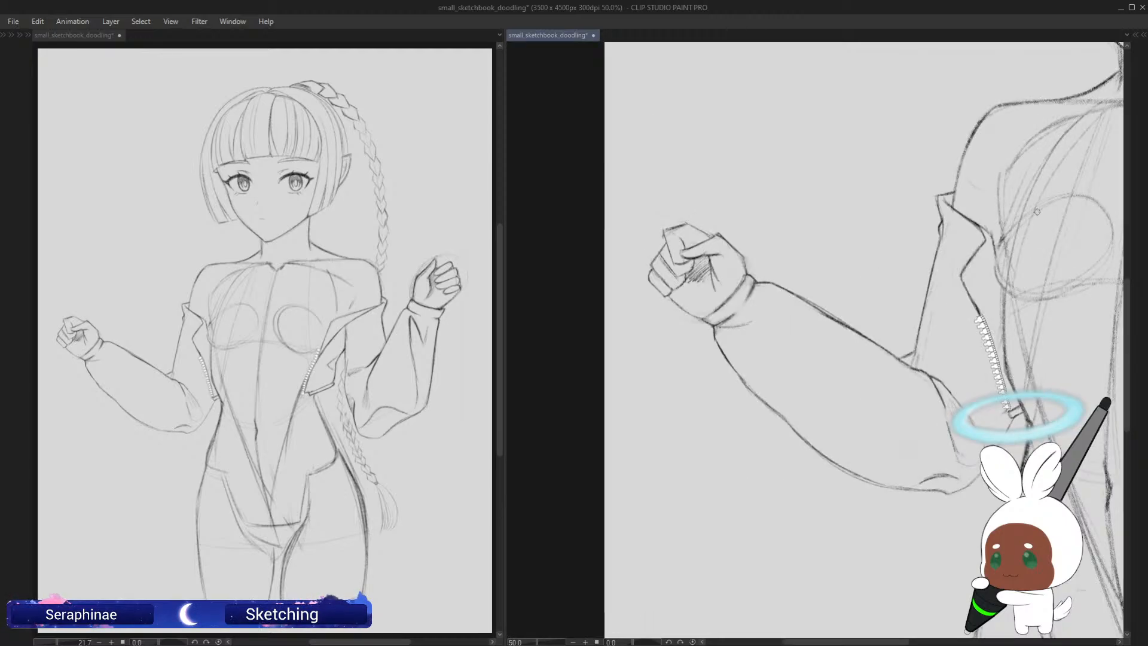
Step: Examine the fist and forearm in rotated and mirrored views to judge their shape
key("asciicircum")
key("asciicircum")
key("asciicircum")
key("asciicircum")
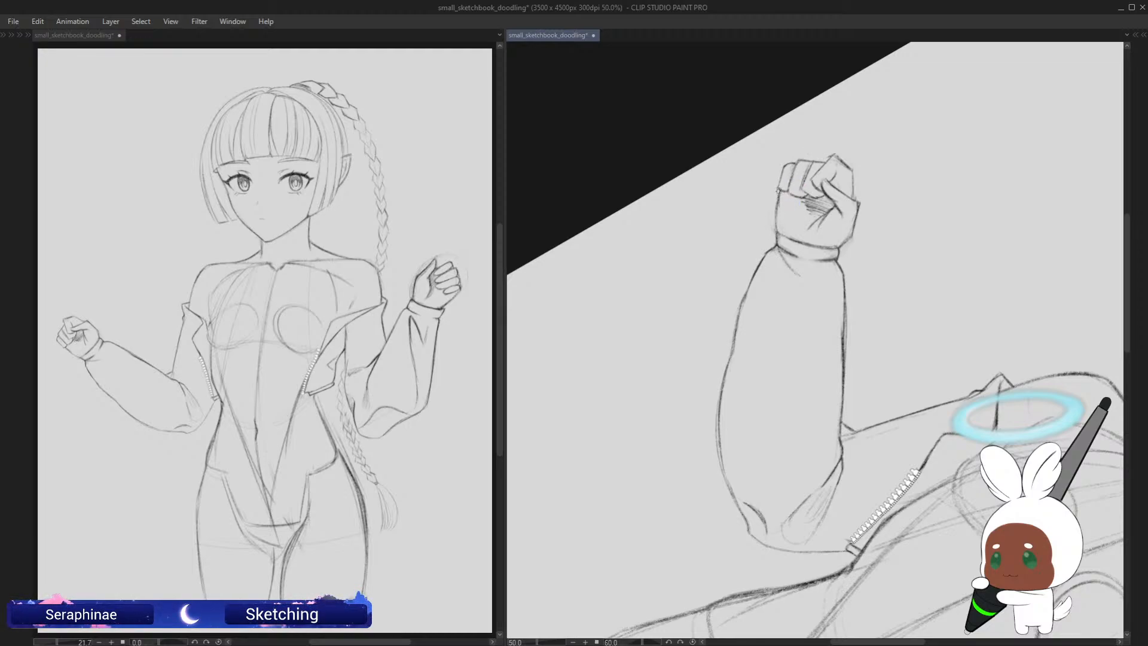
key("minus")
key("minus")
key("minus")
key("minus")
key("minus")
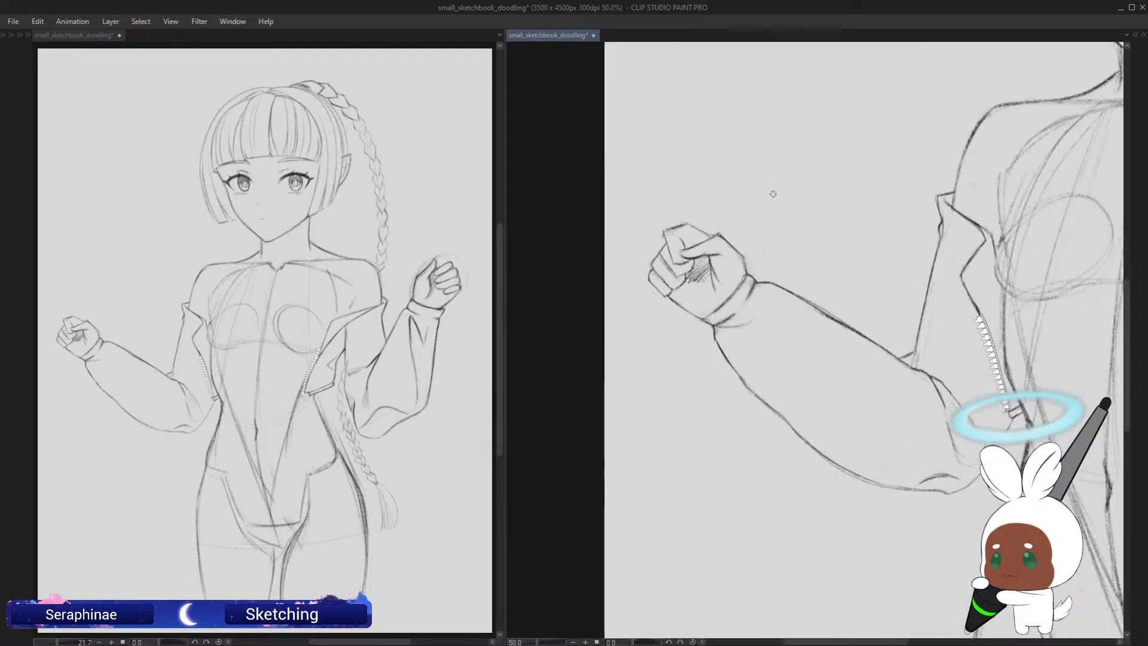
key("asciicircum")
key("h")
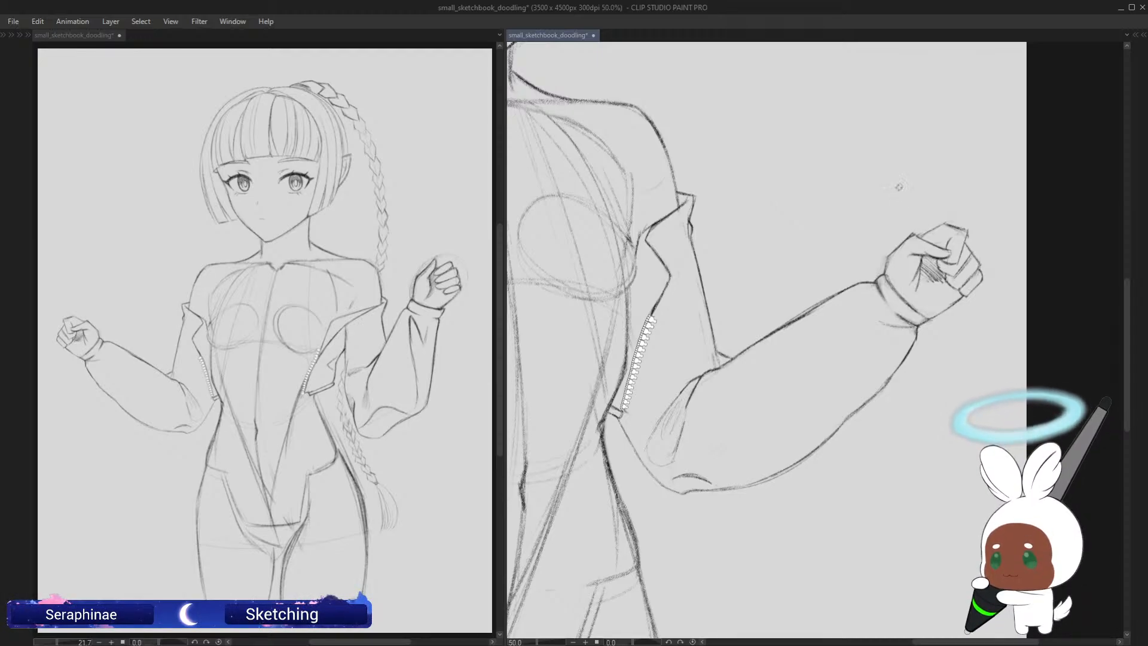
key("h")
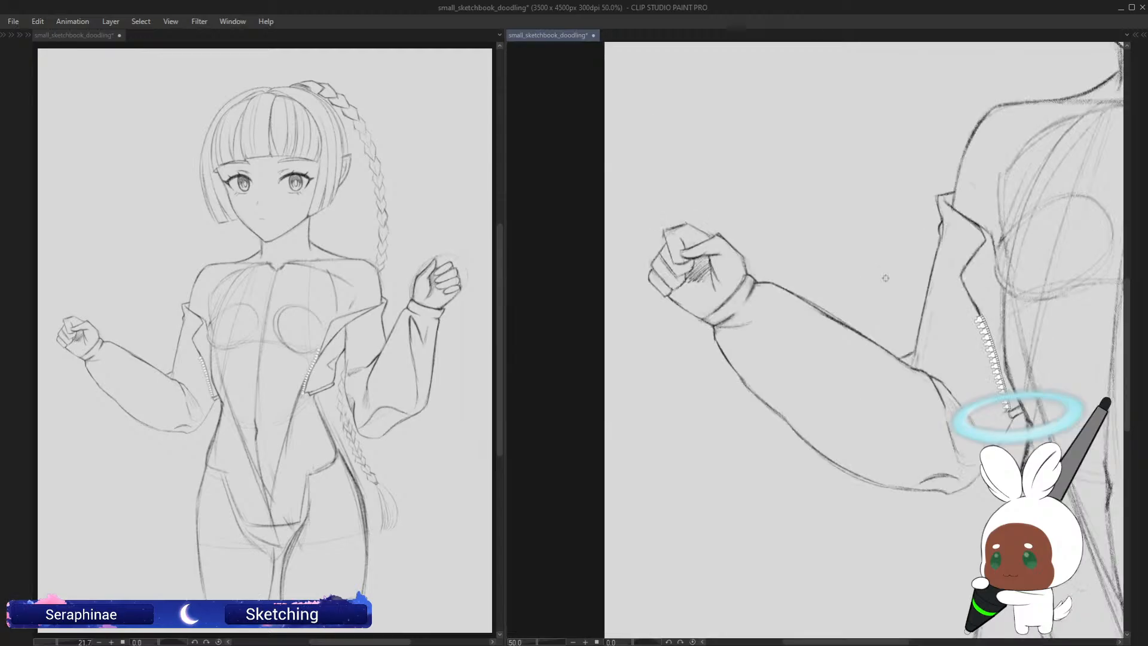
Step: Draw a taller sleeve cuff reaching over the lower palm of the fist and erase the old wristband lines
key("minus")
key("minus")
key("minus")
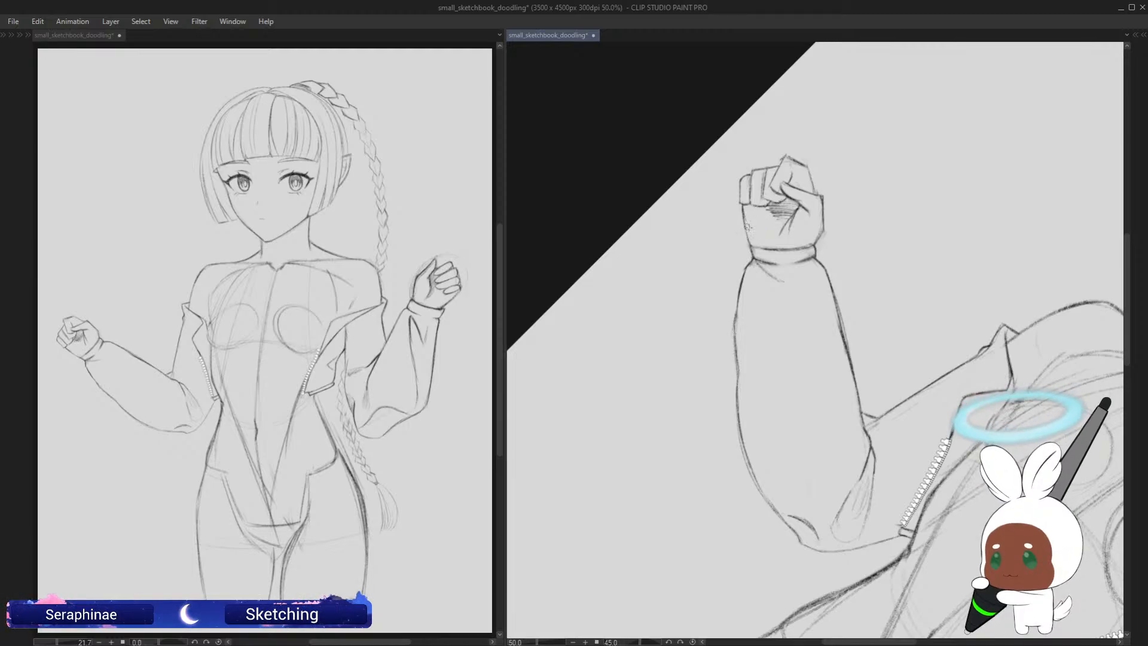
left_click_drag(748, 227, 824, 222)
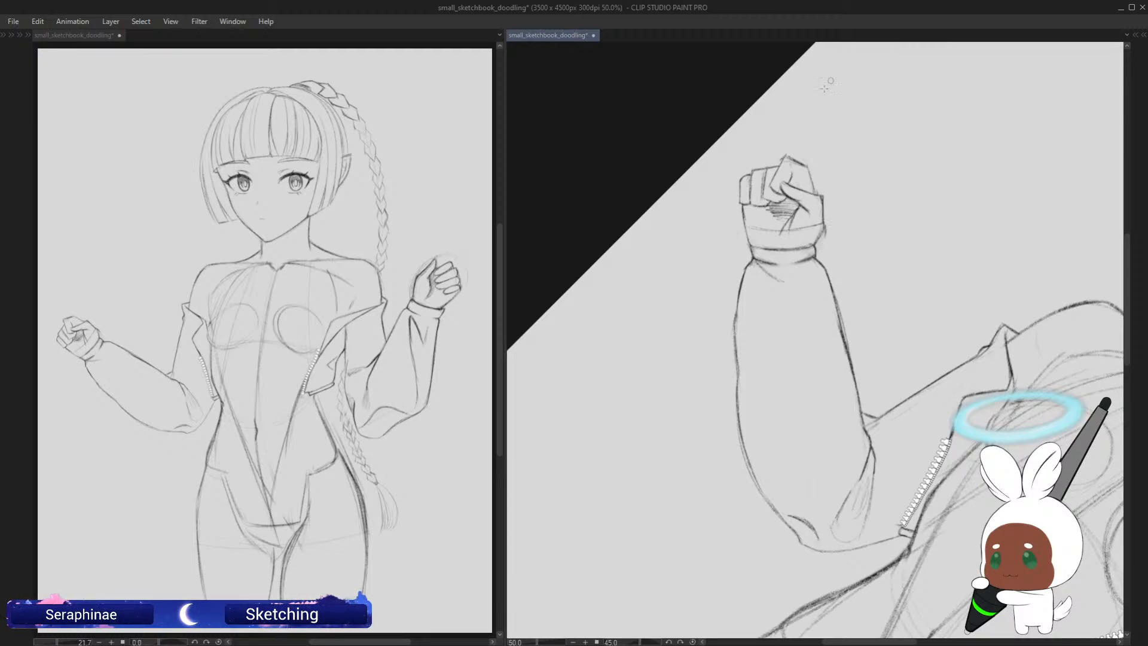
mouse_move(825, 220)
left_mouse_down()
mouse_move(824, 251)
mouse_move(764, 227)
mouse_move(747, 226)
mouse_move(746, 241)
mouse_move(747, 262)
mouse_move(764, 261)
mouse_move(752, 248)
mouse_move(816, 238)
mouse_move(755, 257)
mouse_move(777, 263)
mouse_move(824, 232)
mouse_move(826, 270)
left_mouse_up()
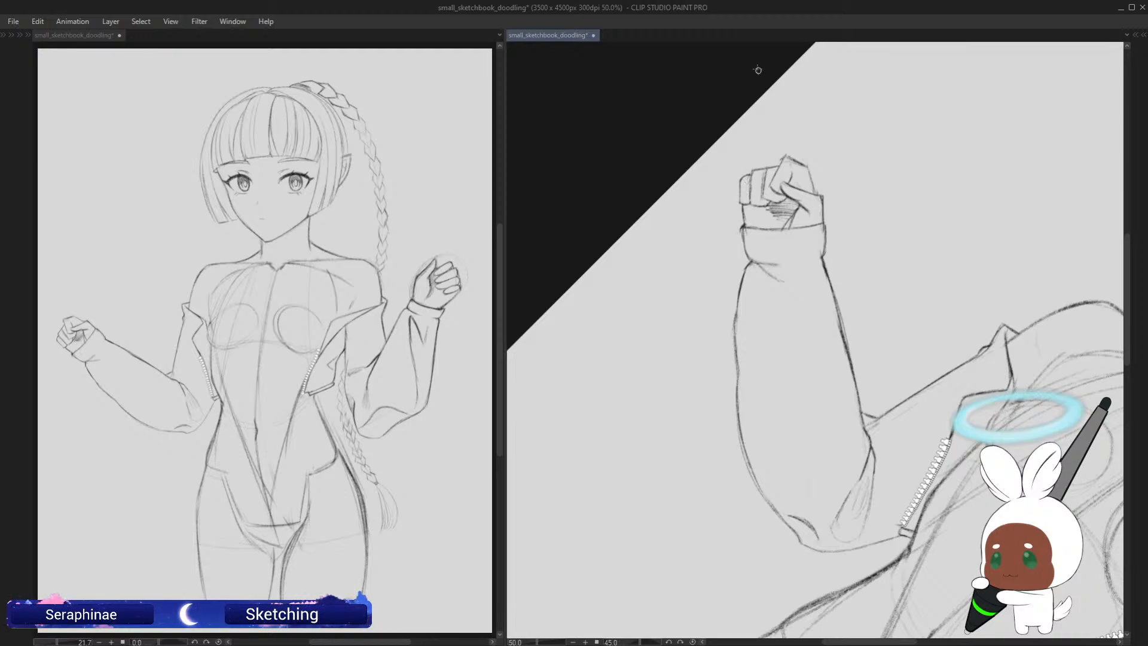
mouse_move(741, 226)
left_mouse_down()
mouse_move(745, 263)
mouse_move(753, 255)
left_mouse_up()
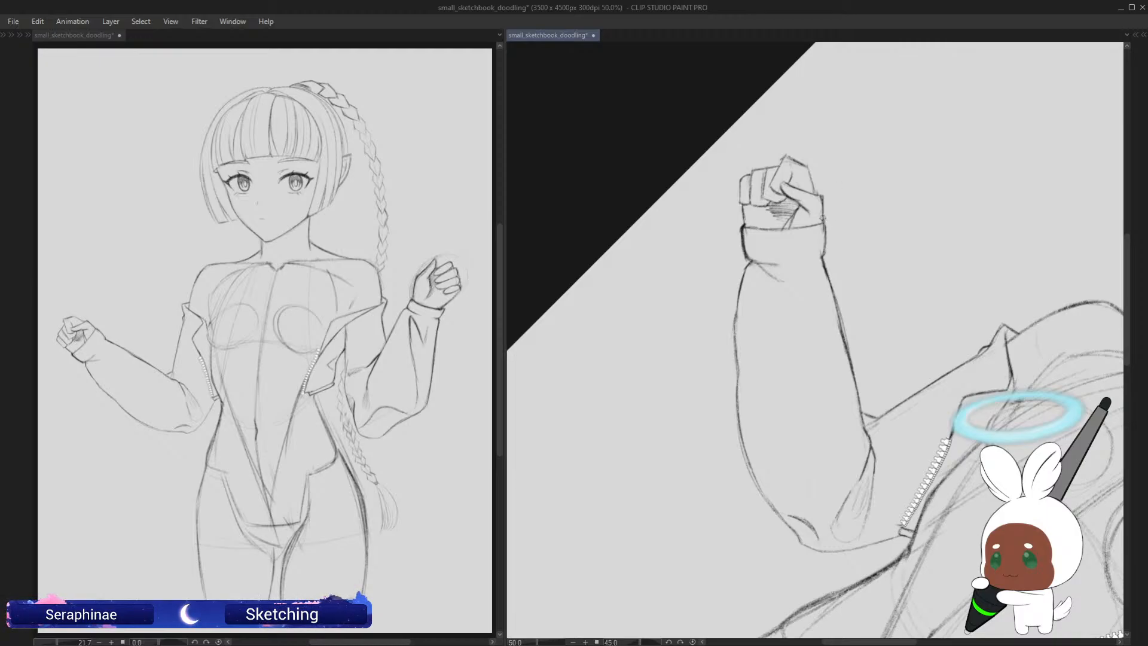
key("minus")
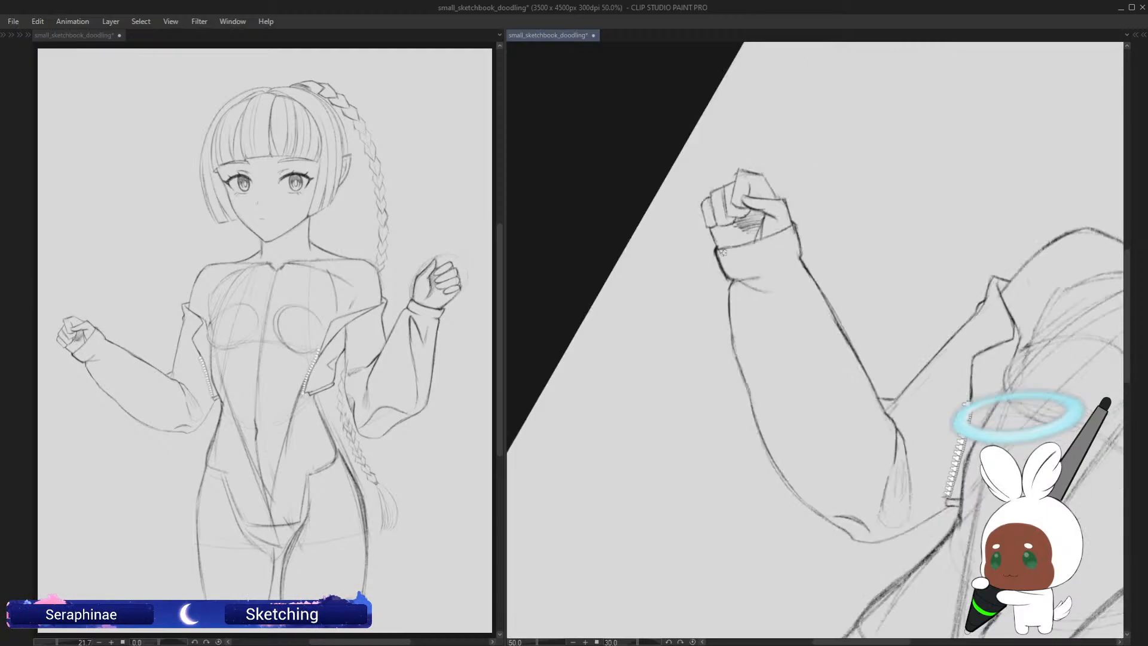
key("minus")
key("minus")
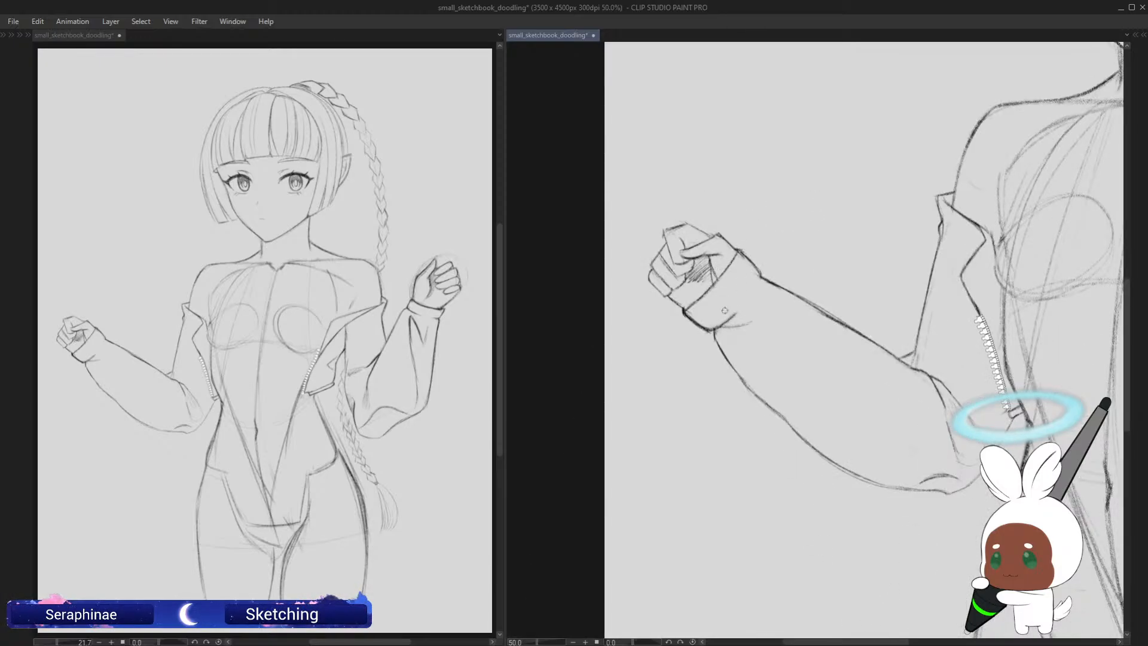
Step: Try to draw a tall sleeve cuff over the other hand's palm and erase the old wristband lines inside it
left_click_drag(893, 643, 1019, 643)
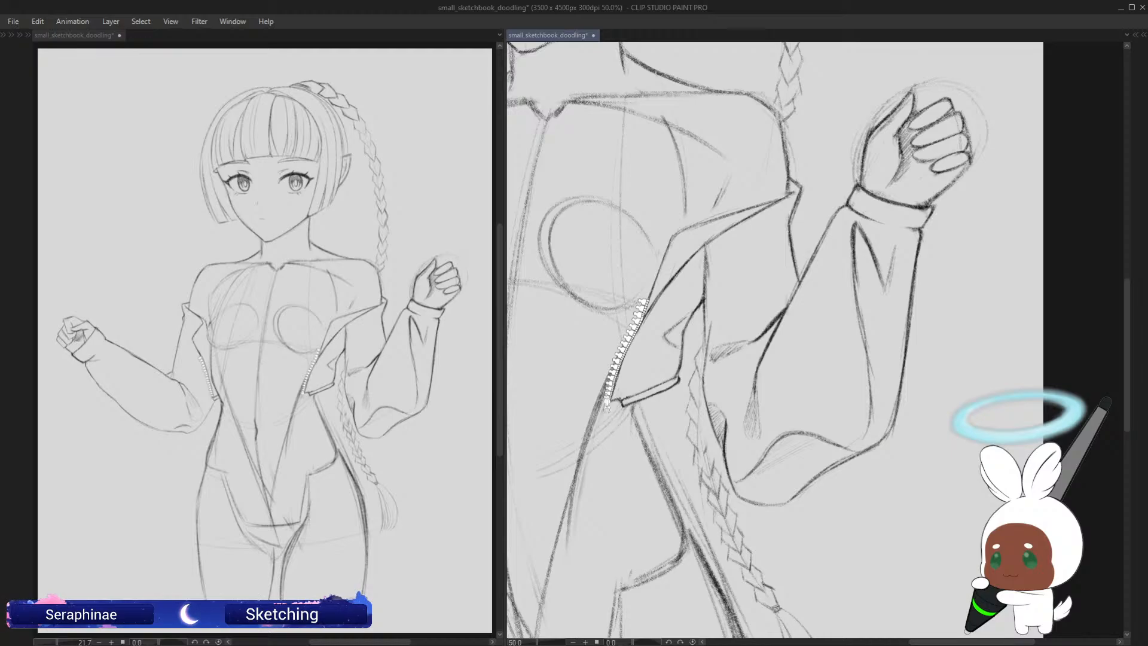
left_click_drag(1136, 354, 1119, 306)
key("h")
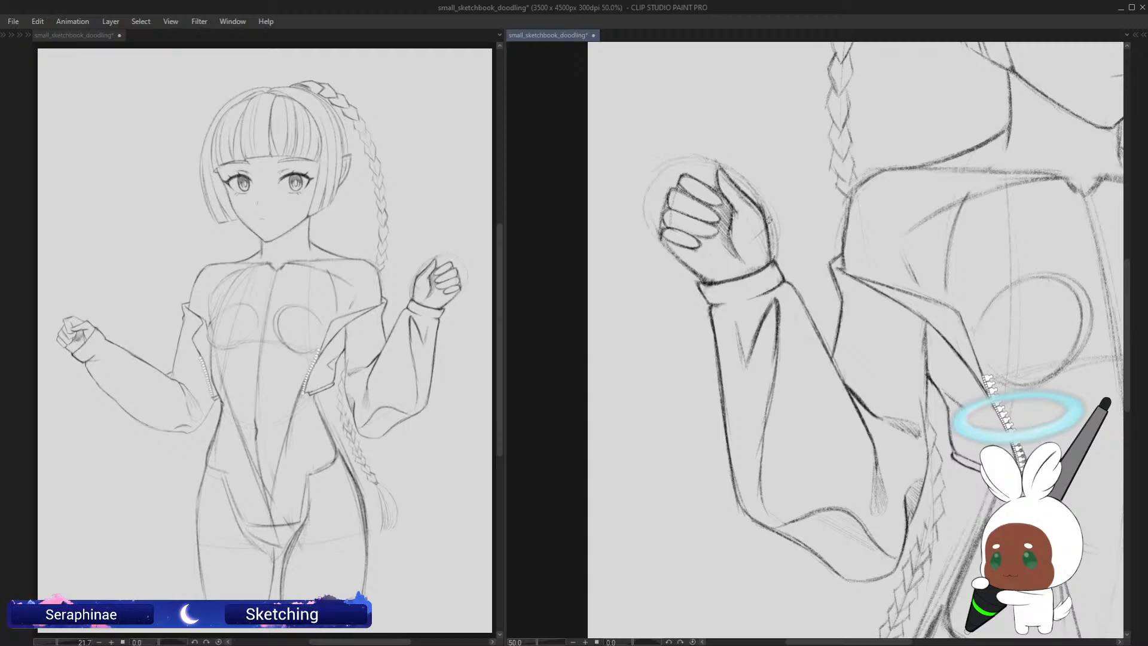
left_click_drag(771, 219, 685, 266)
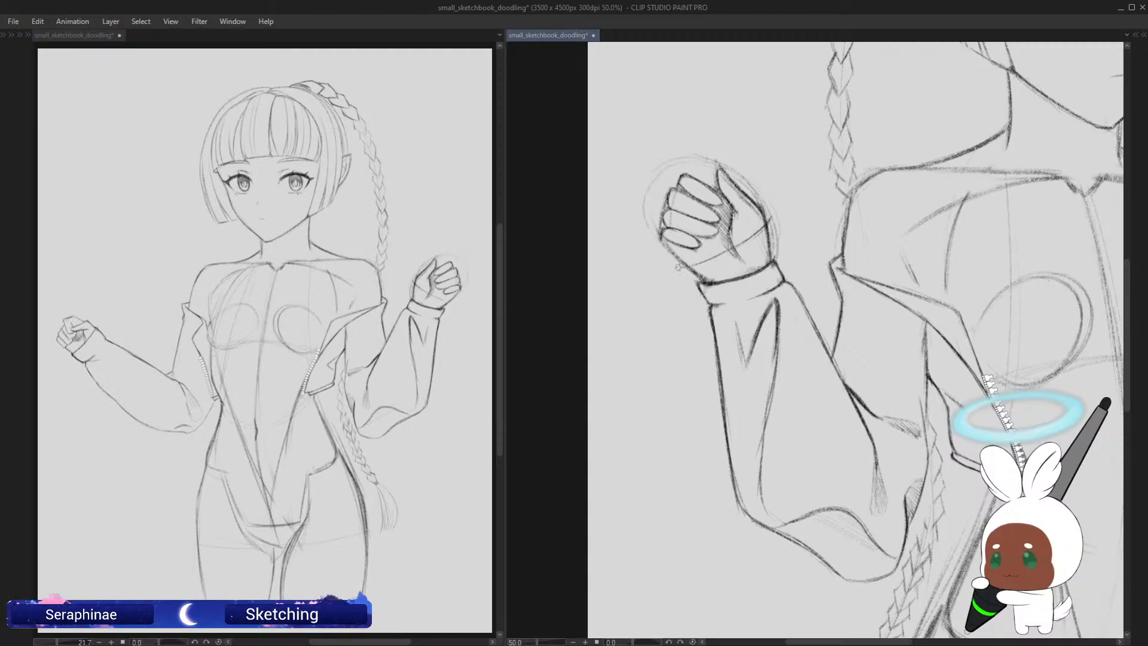
key("asciicircum")
key("asciicircum")
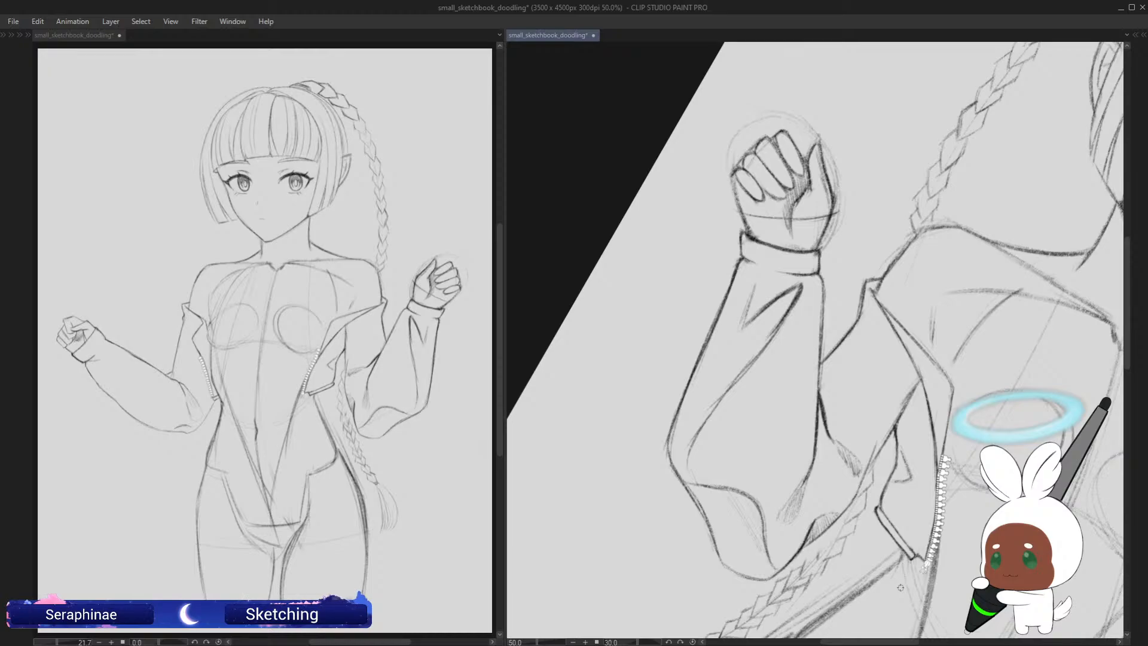
left_click_drag(742, 214, 747, 262)
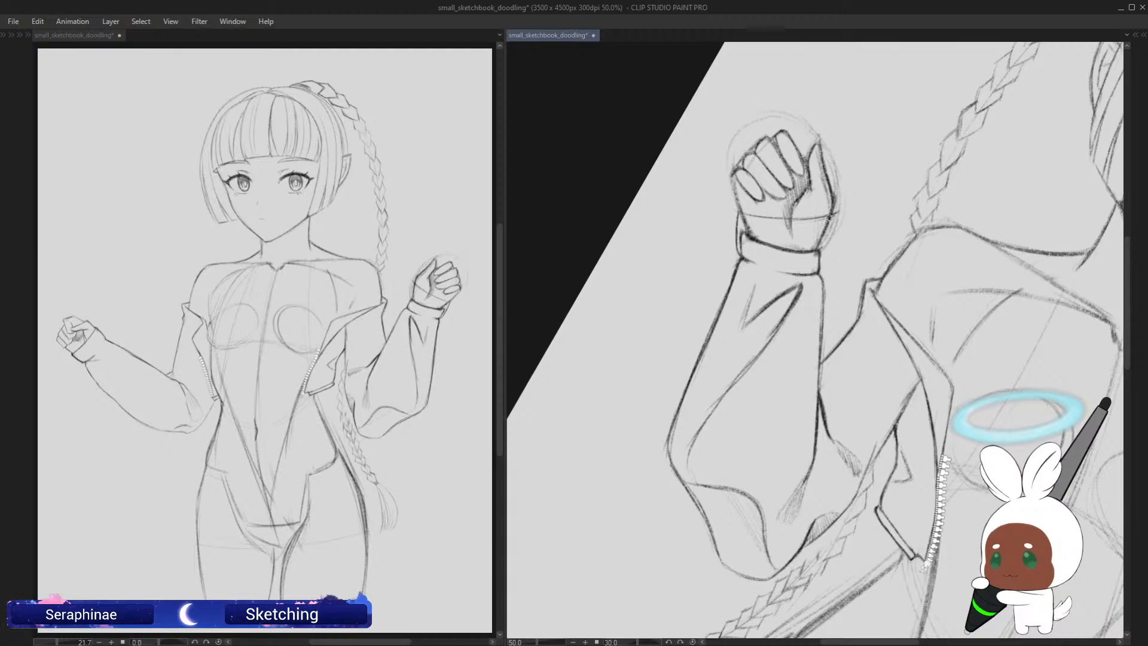
key("minus")
key("minus")
left_click_drag(685, 270, 748, 240)
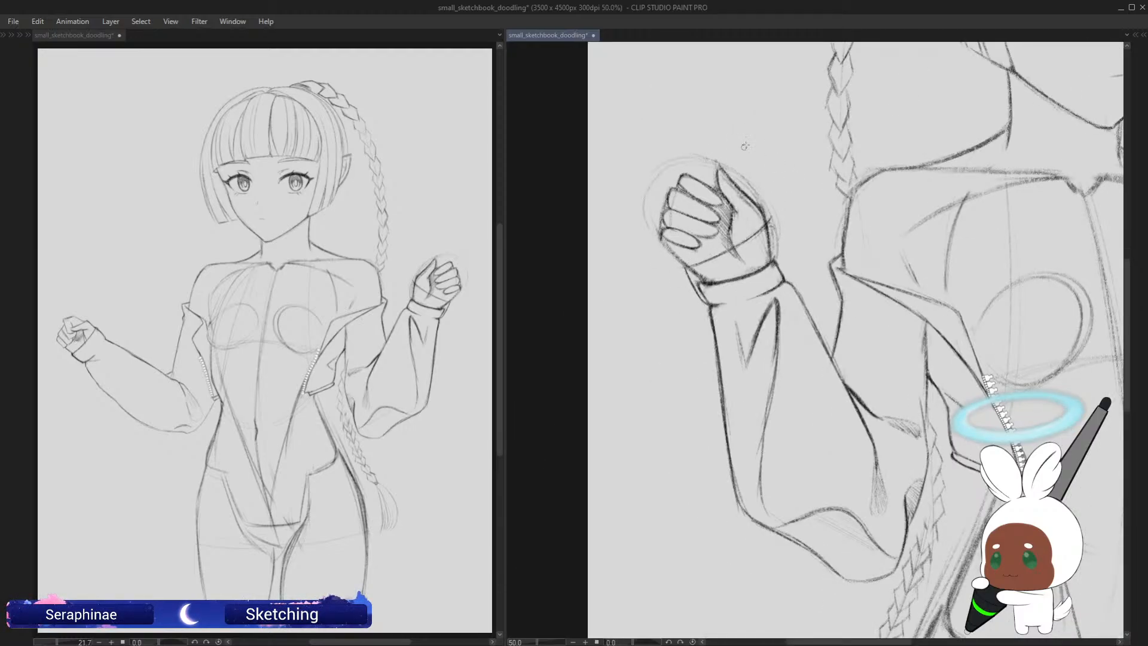
left_click_drag(770, 226, 787, 289)
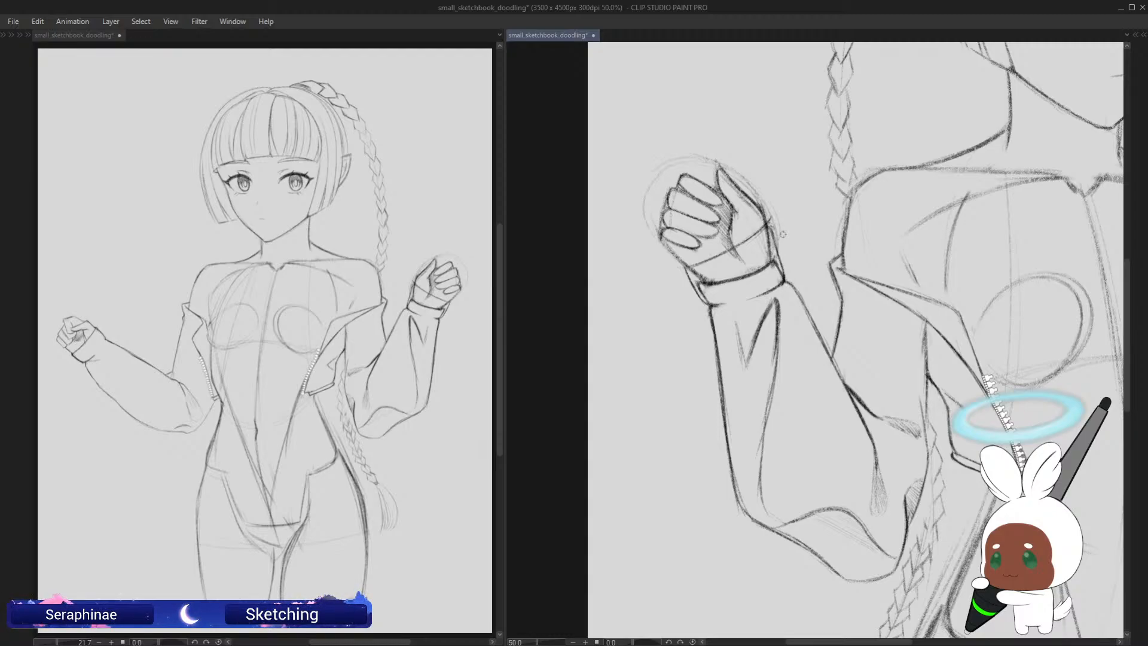
mouse_move(783, 234)
left_mouse_down()
mouse_move(759, 274)
mouse_move(762, 264)
mouse_move(725, 261)
mouse_move(706, 280)
mouse_move(714, 292)
mouse_move(695, 269)
left_mouse_up()
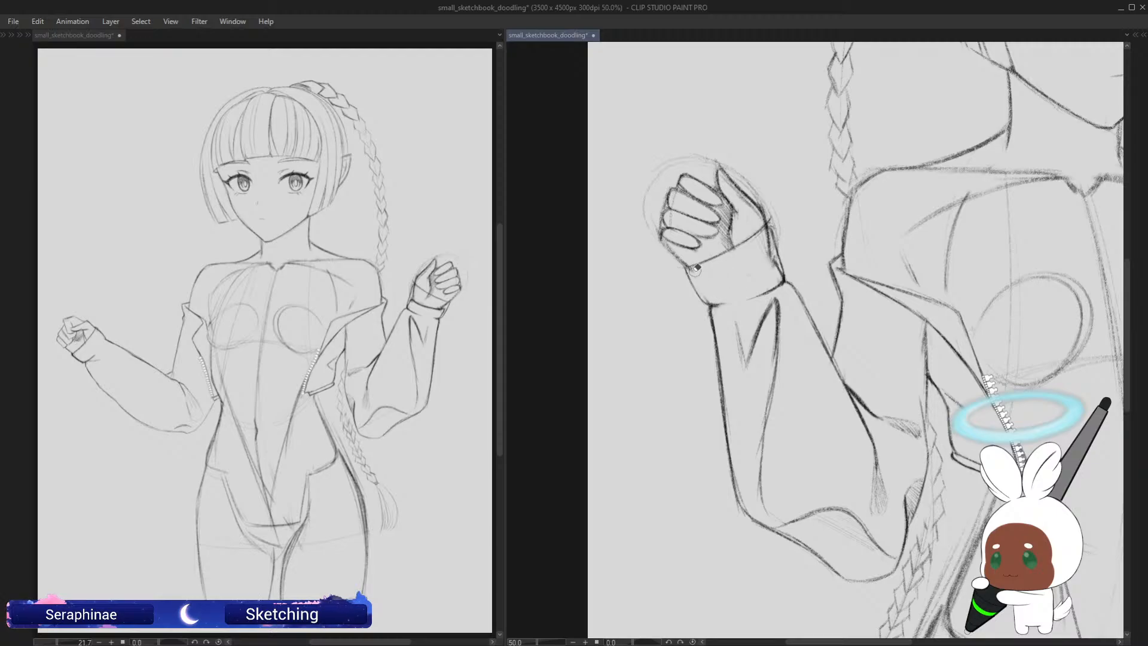
left_click_drag(764, 236, 772, 267)
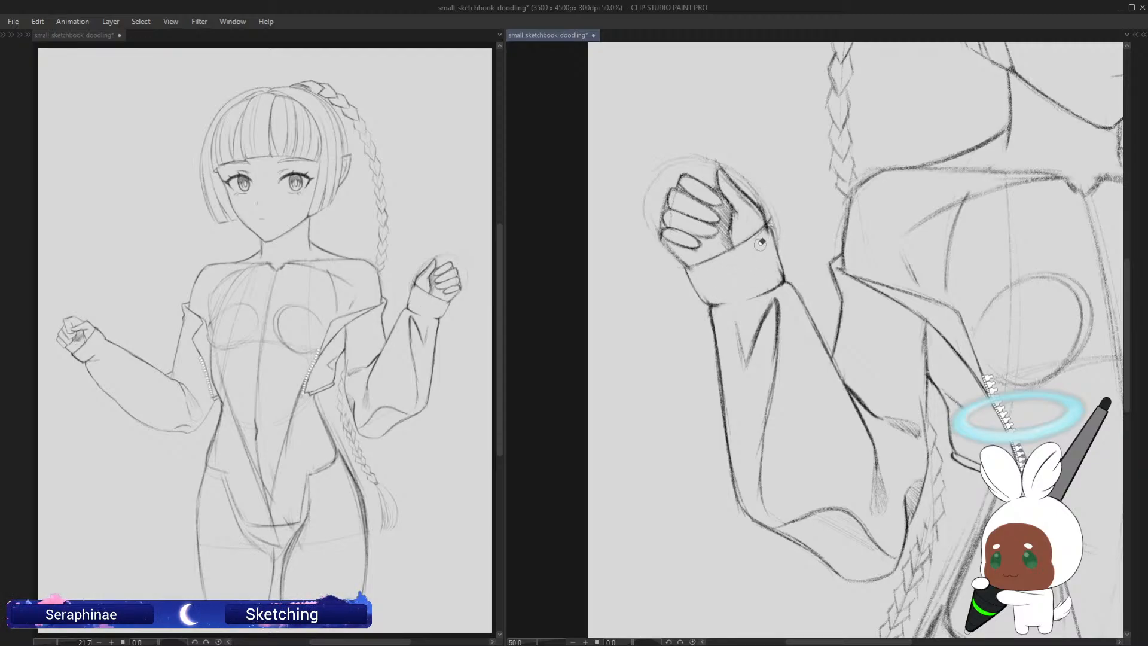
Step: Undo the new cuff on the second hand together with the erased wristband lines
key("minus")
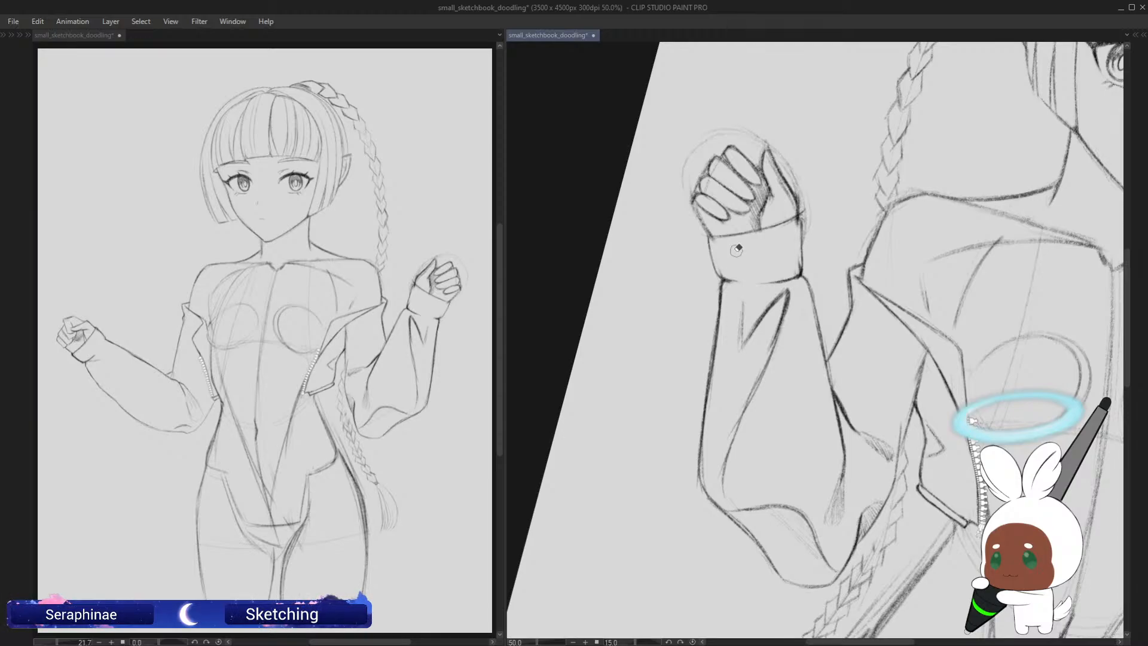
key("minus")
key("ctrl+z")
key("ctrl+z")
key("ctrl+z")
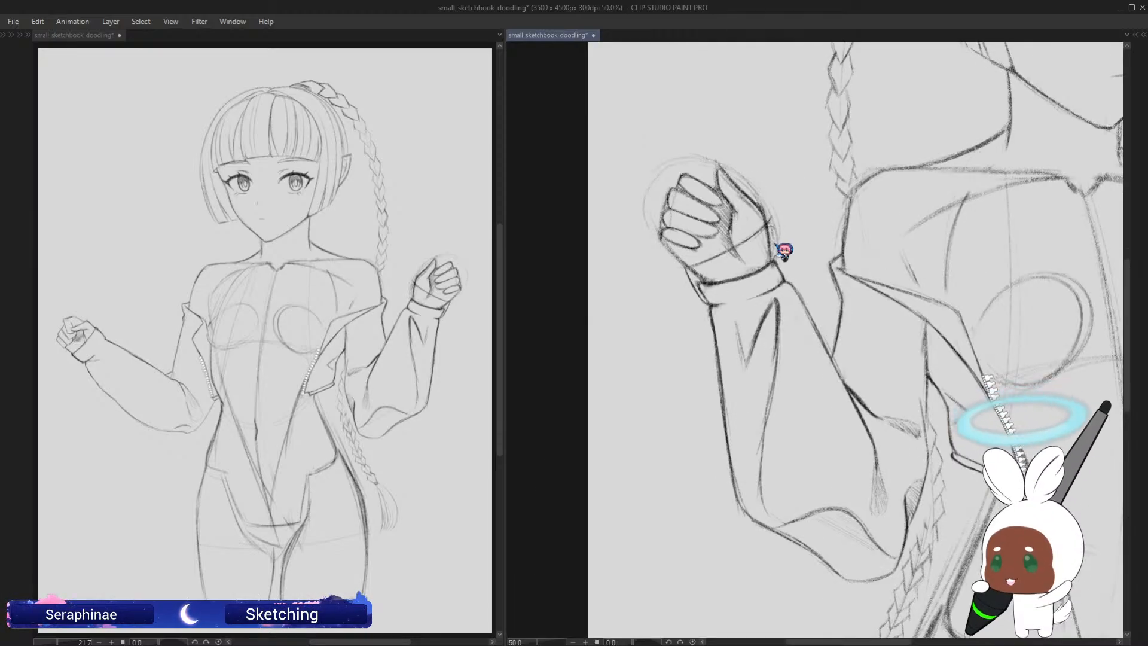
key("ctrl+z")
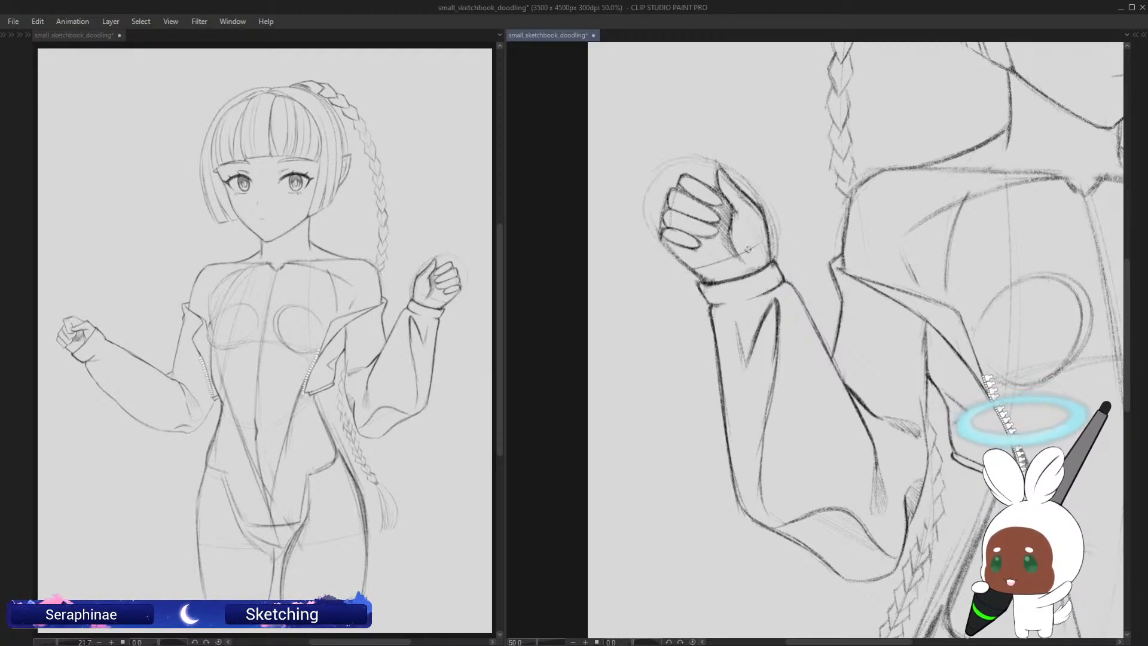
Step: Redraw the cuff's upper edge lower across the palm, add its thumb-side edge and save the file
left_click_drag(769, 236, 698, 266)
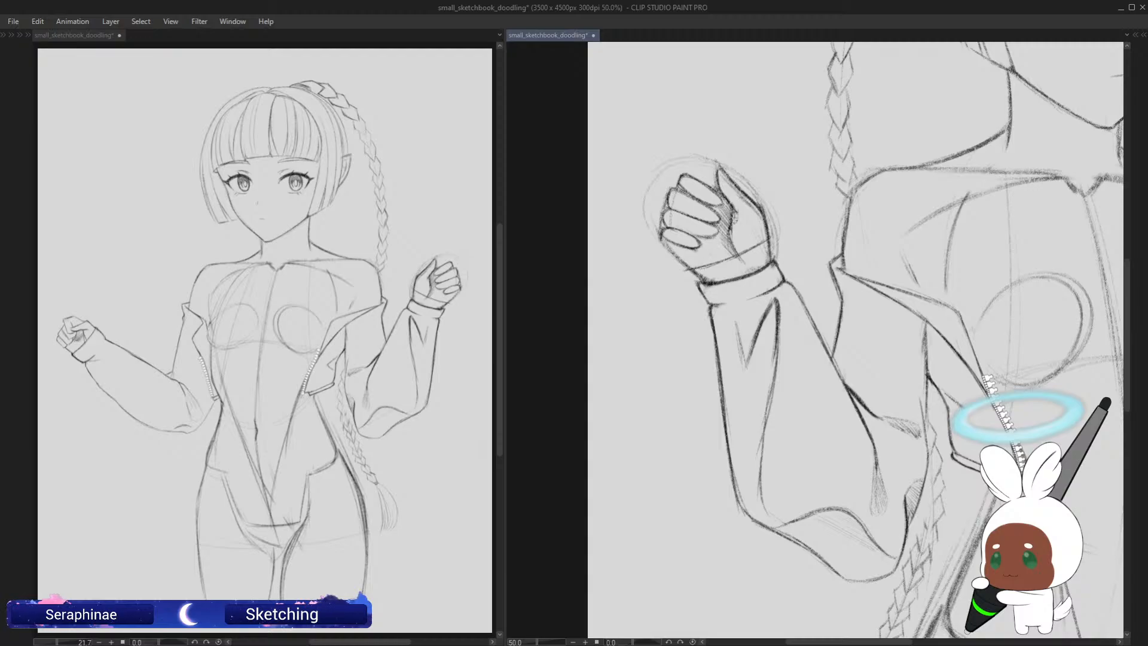
left_click_drag(768, 233, 788, 281)
left_click_drag(770, 238, 725, 262)
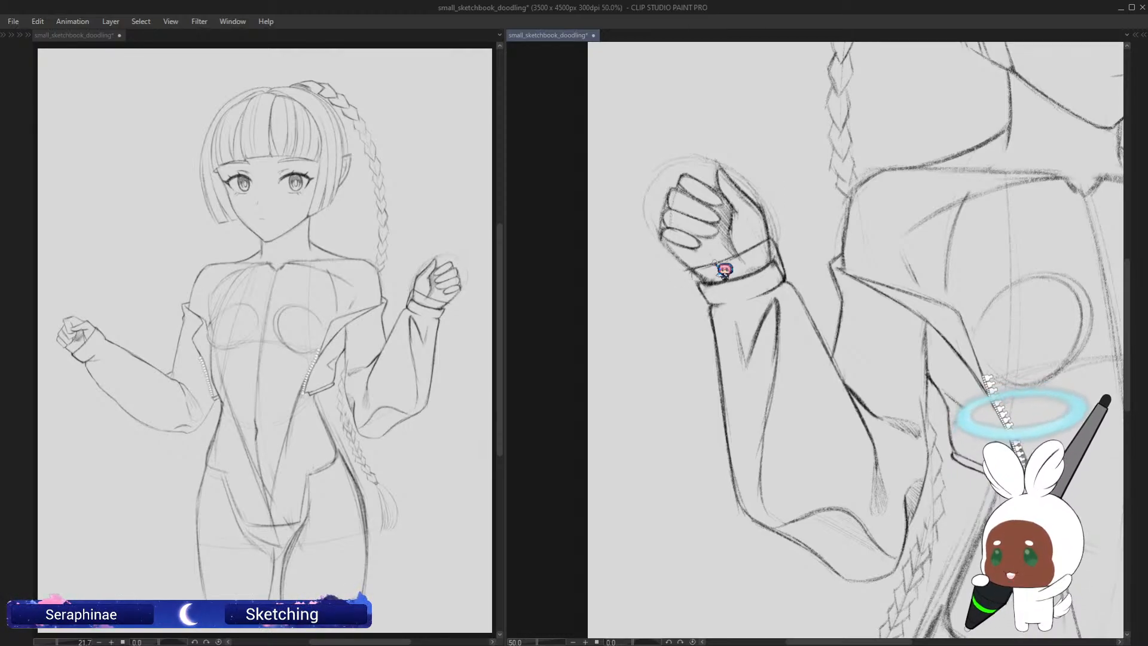
key("ctrl+s")
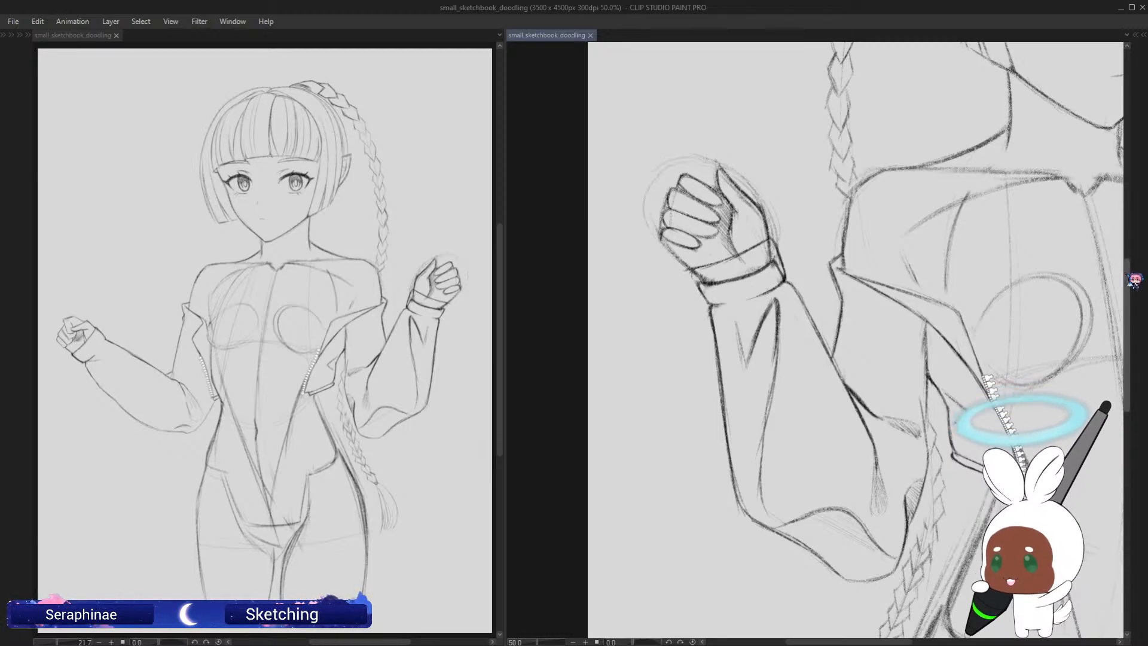
Step: Draw the cuff's little-finger side down to the sleeve and erase the old wristband lines
scroll(1135, 294, "down", 2)
scroll(1129, 290, "down", 1)
key("asciicircum")
key("asciicircum")
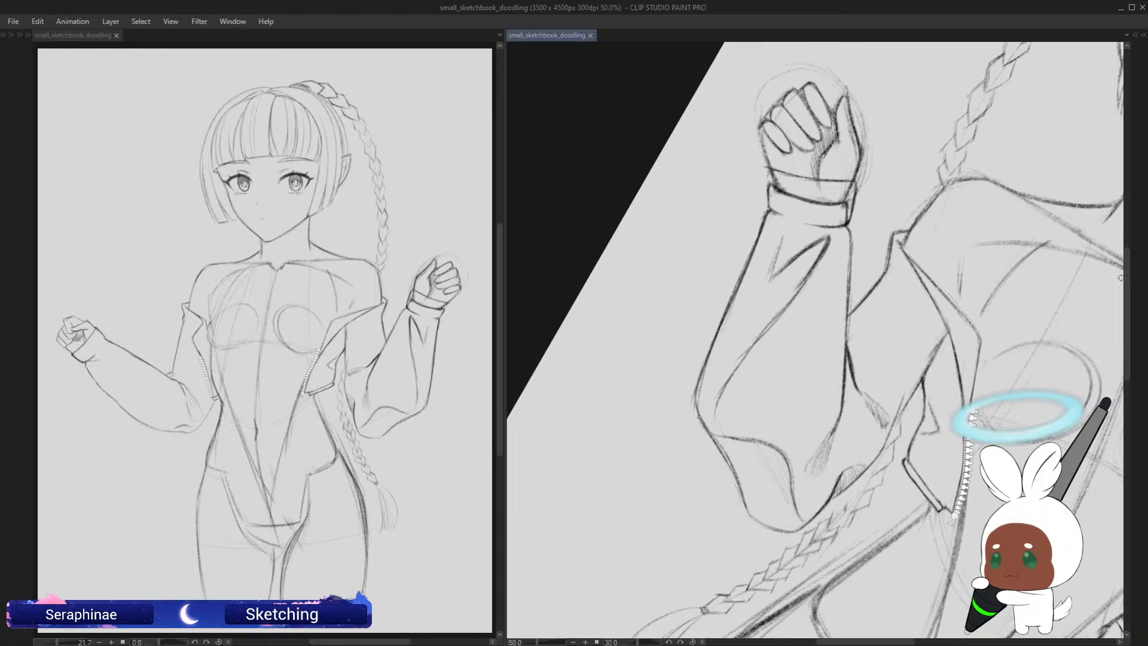
mouse_move(771, 170)
left_mouse_down()
mouse_move(774, 216)
mouse_move(771, 167)
mouse_move(773, 210)
mouse_move(740, 214)
mouse_move(761, 201)
mouse_move(699, 222)
mouse_move(744, 217)
mouse_move(703, 223)
left_mouse_up()
key("minus")
key("minus")
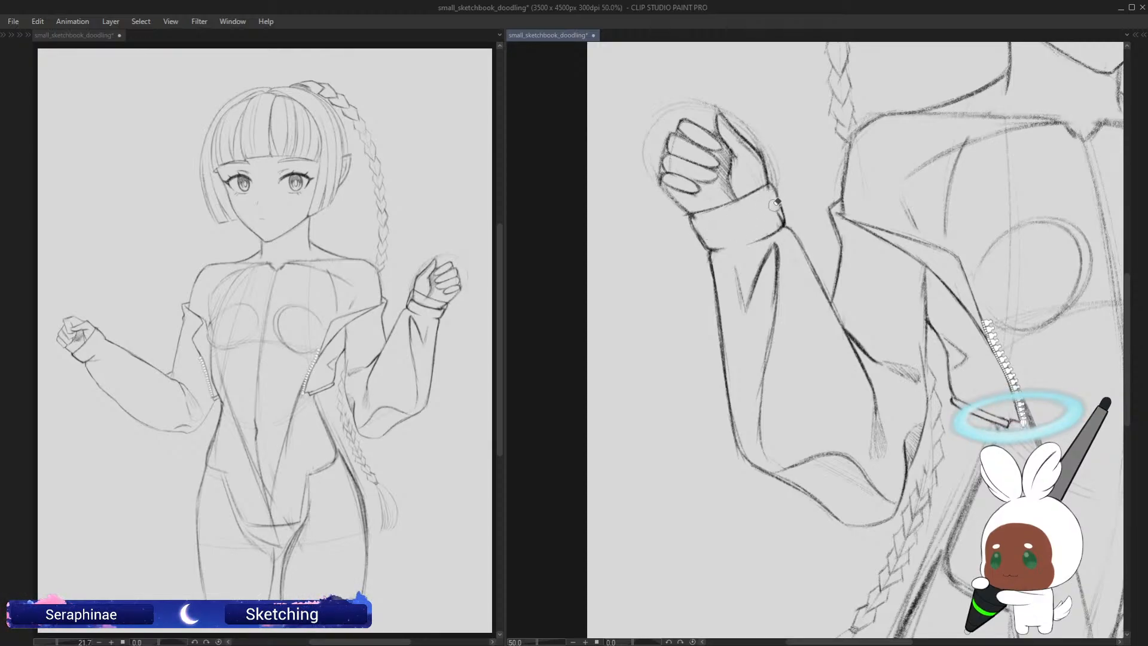
Step: Clean the leftover palm outline from inside the cuff, tidy its thumb-side edge and check its shape in a rotated view
mouse_move(761, 195)
left_mouse_down()
mouse_move(706, 236)
mouse_move(717, 215)
left_mouse_up()
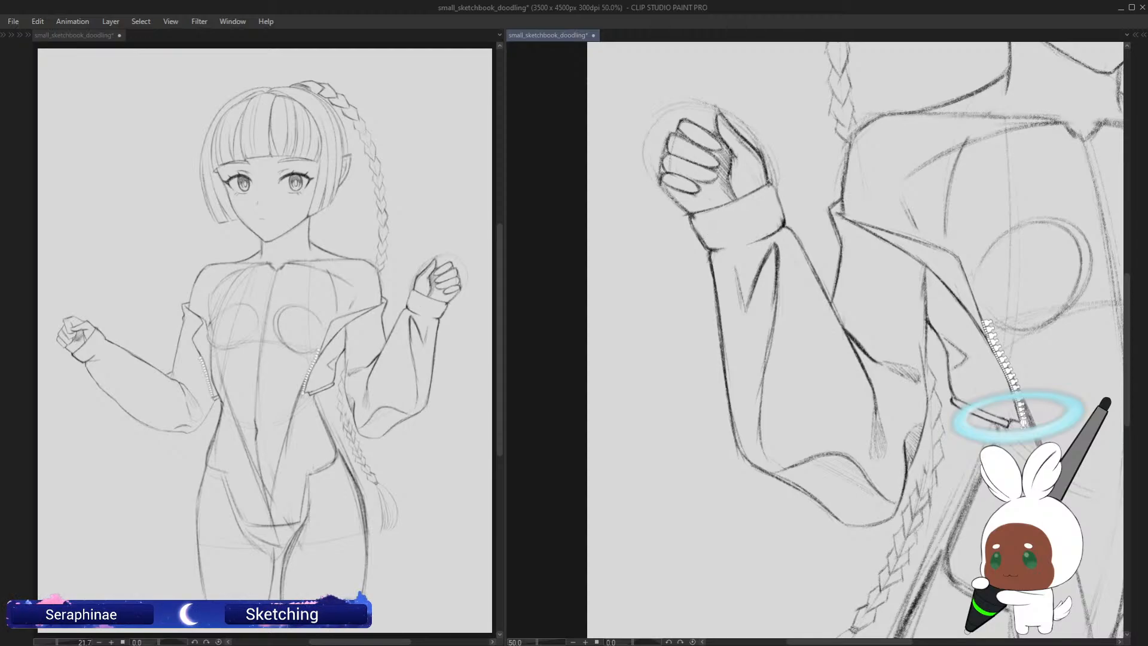
mouse_move(766, 185)
left_mouse_down()
mouse_move(693, 214)
mouse_move(699, 232)
mouse_move(774, 220)
left_mouse_up()
key("minus")
key("minus")
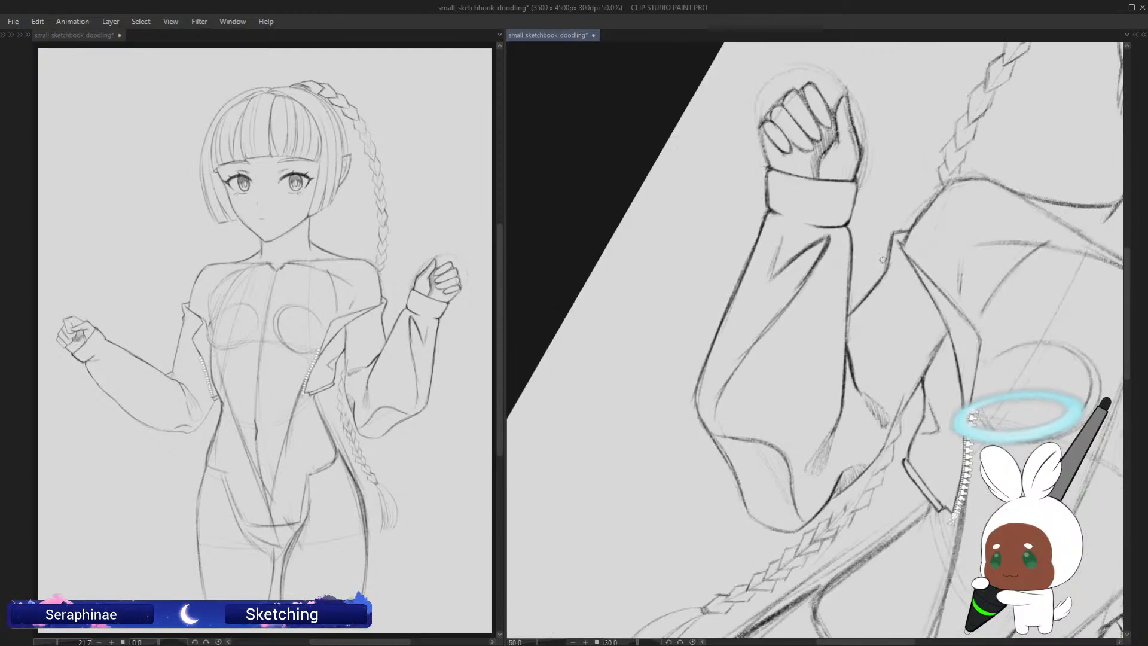
key("asciicircum")
key("asciicircum")
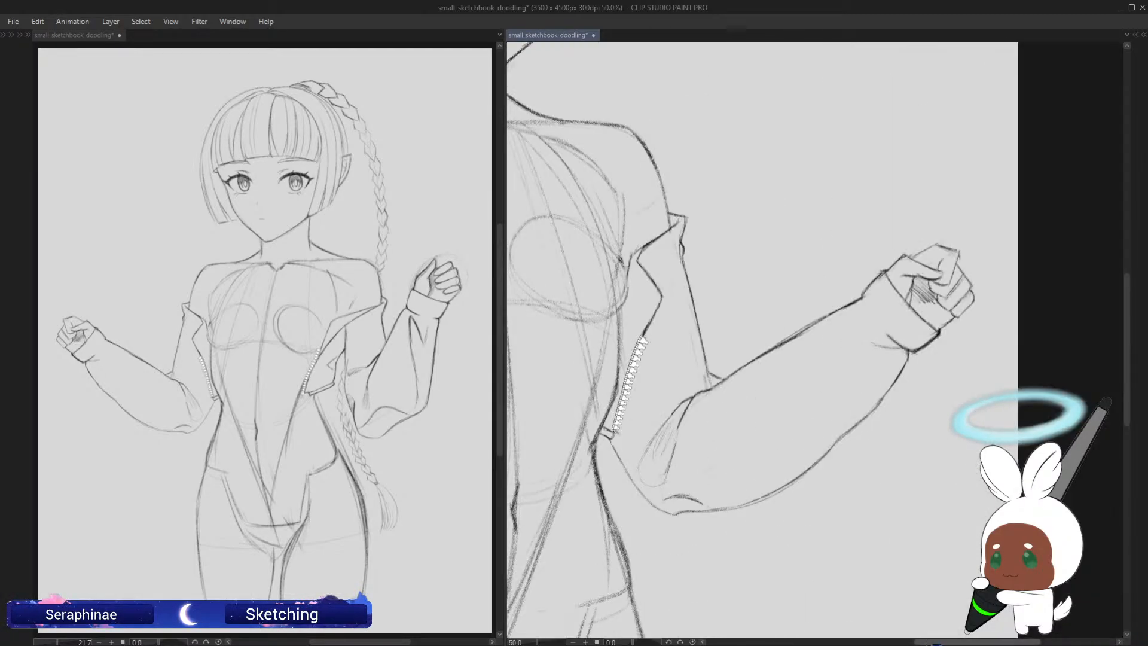
Step: Erase the construction lines across the upper chest and shoulders, including the upper part of the torso's centre line
left_click_drag(937, 642, 867, 642)
key("h")
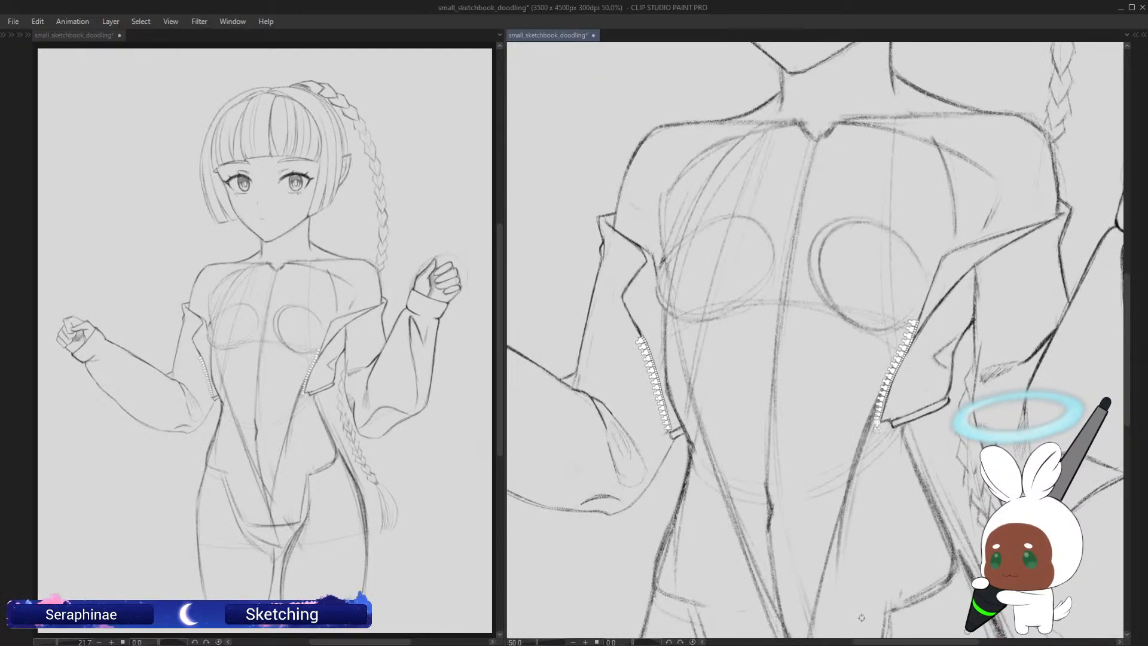
mouse_move(1127, 276)
left_mouse_down()
mouse_move(1135, 309)
mouse_move(1120, 260)
left_mouse_up()
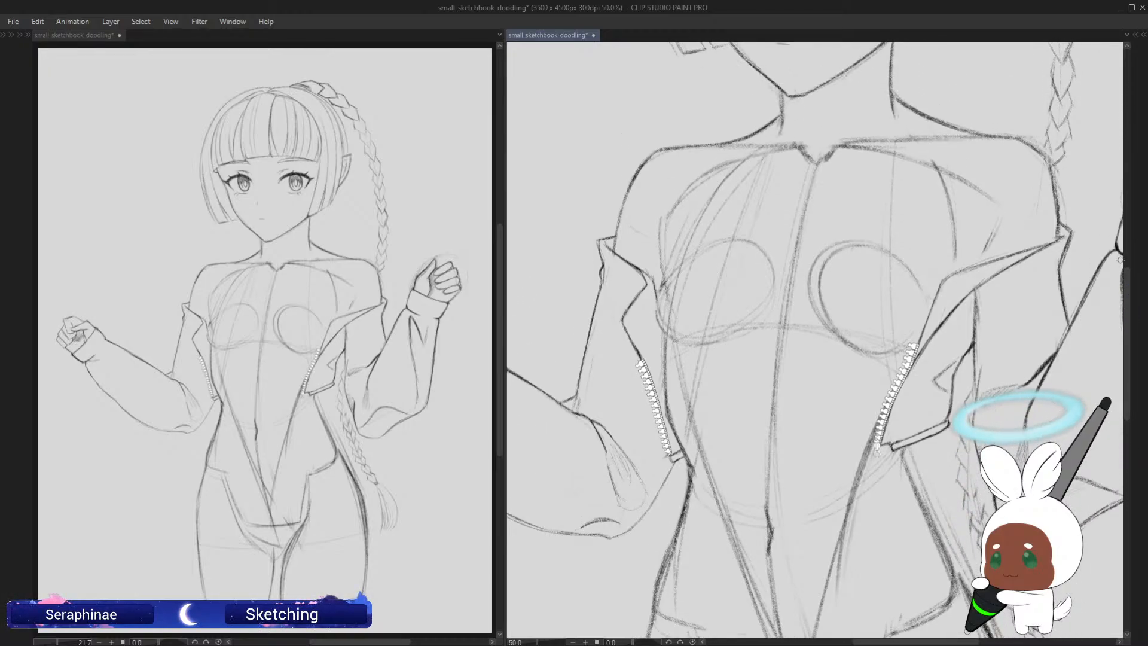
mouse_move(754, 154)
left_mouse_down()
mouse_move(732, 170)
mouse_move(710, 215)
mouse_move(741, 170)
mouse_move(782, 158)
mouse_move(712, 177)
mouse_move(673, 209)
mouse_move(698, 207)
mouse_move(682, 217)
mouse_move(697, 228)
mouse_move(760, 207)
left_mouse_up()
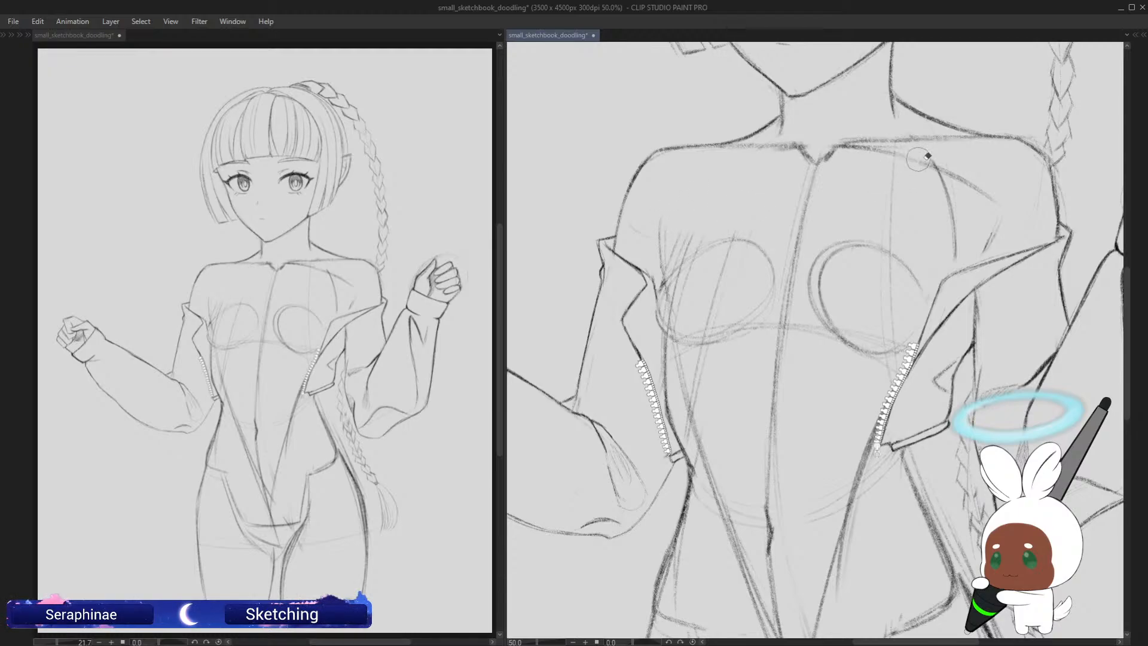
mouse_move(928, 156)
left_mouse_down()
mouse_move(980, 180)
mouse_move(950, 199)
left_mouse_up()
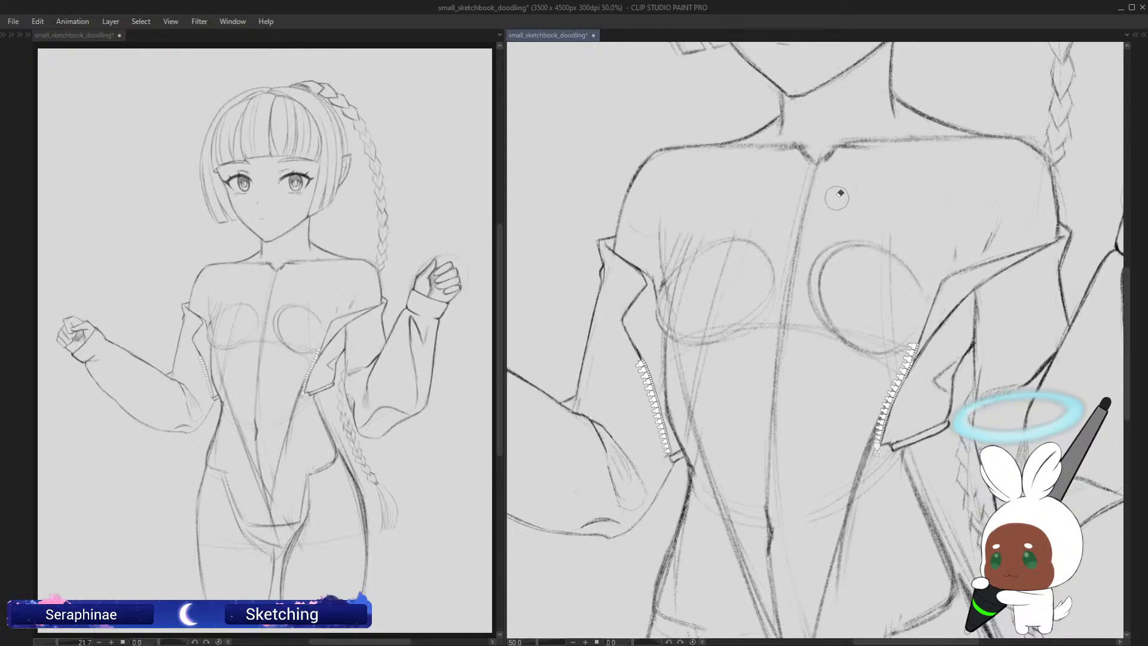
left_click_drag(815, 169, 790, 277)
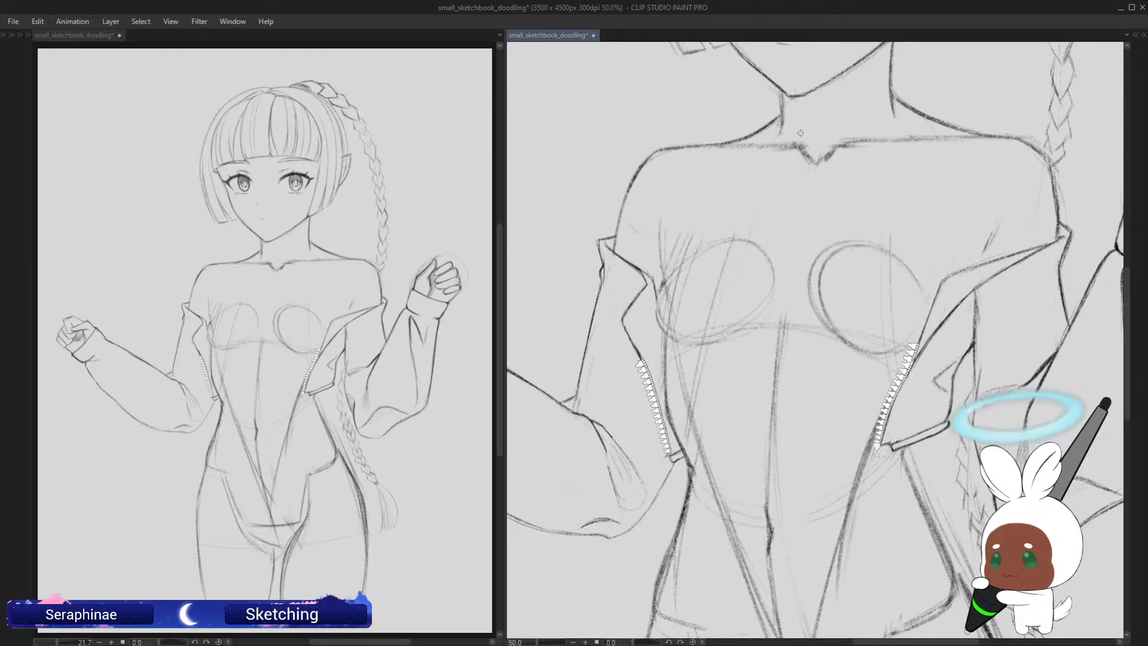
Step: Open the notch between the collarbones and hatch the hollow between the neck and shoulder
key("e")
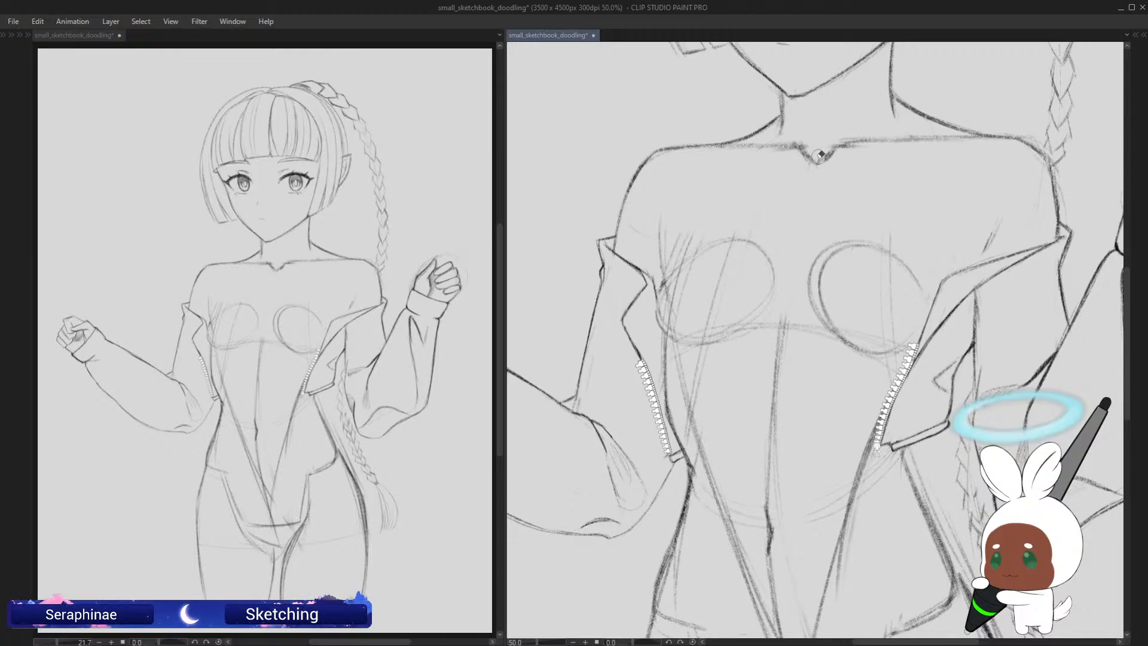
left_click_drag(815, 149, 813, 171)
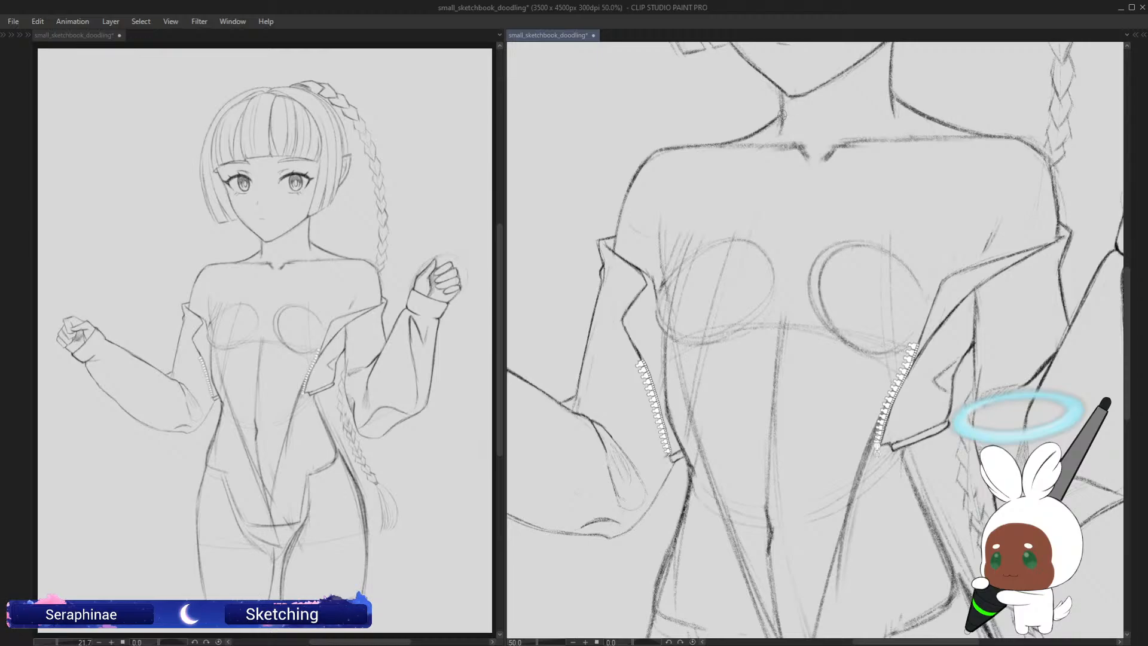
mouse_move(738, 142)
left_mouse_down()
mouse_move(778, 122)
mouse_move(768, 142)
mouse_move(786, 131)
mouse_move(827, 163)
mouse_move(848, 142)
mouse_move(830, 157)
left_mouse_up()
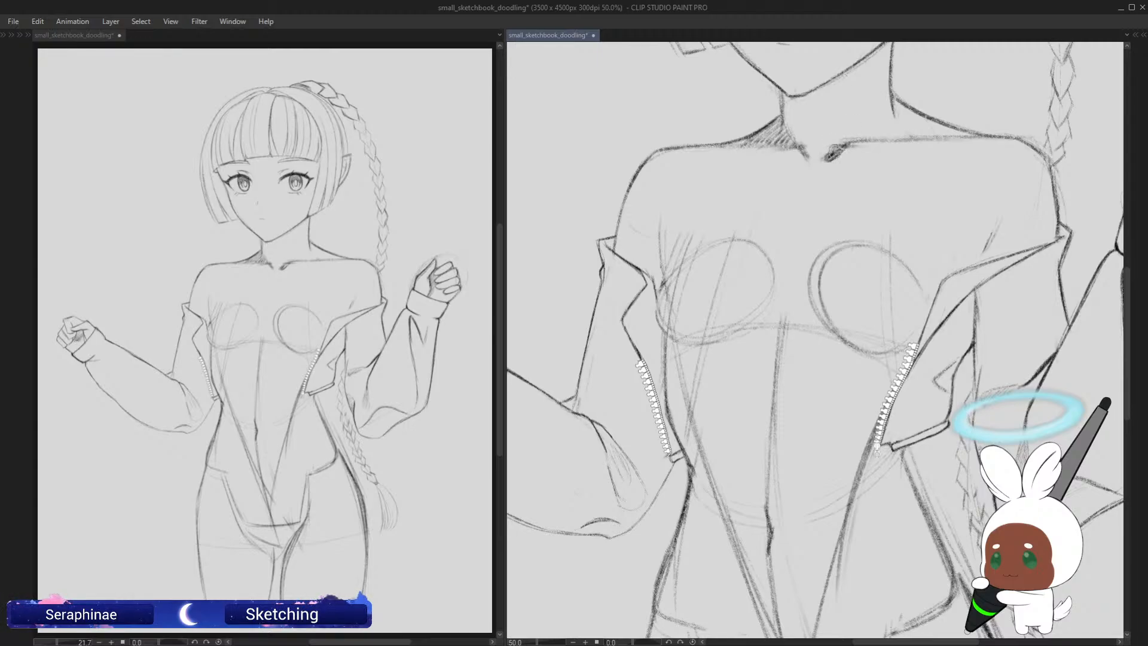
Step: Clean the dark inner end of the braid-side collarbone, firm up its line to the shoulder and check it mirrored
key("e")
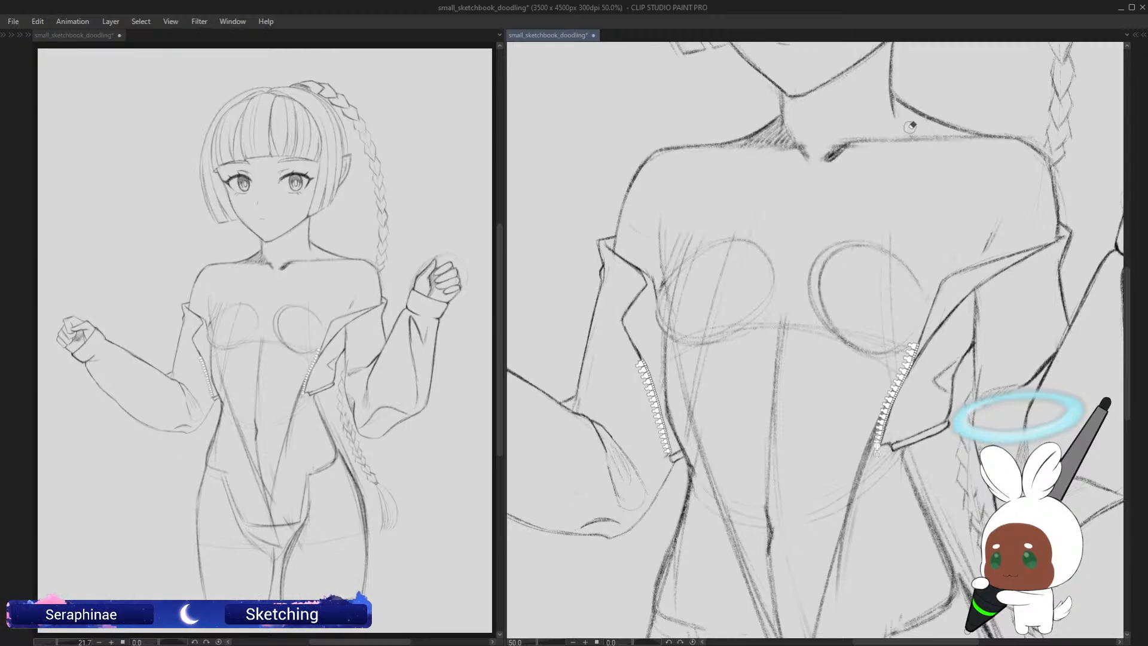
left_click_drag(828, 153, 839, 142)
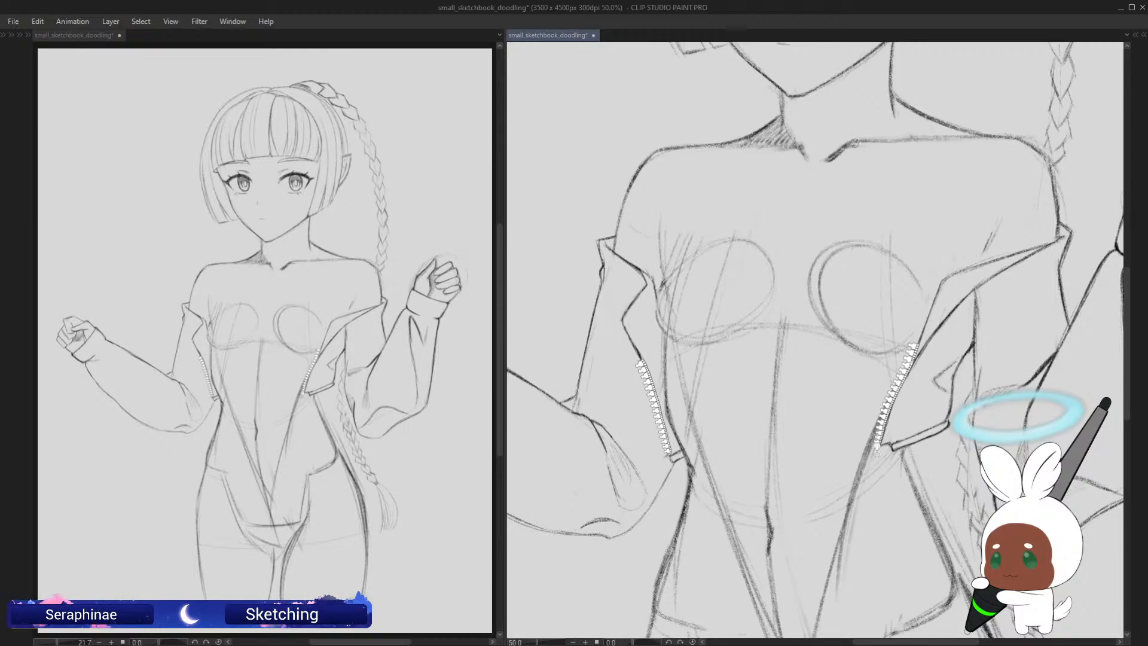
mouse_move(855, 144)
left_mouse_down()
mouse_move(986, 132)
mouse_move(871, 136)
mouse_move(953, 133)
mouse_move(881, 135)
mouse_move(940, 127)
left_mouse_up()
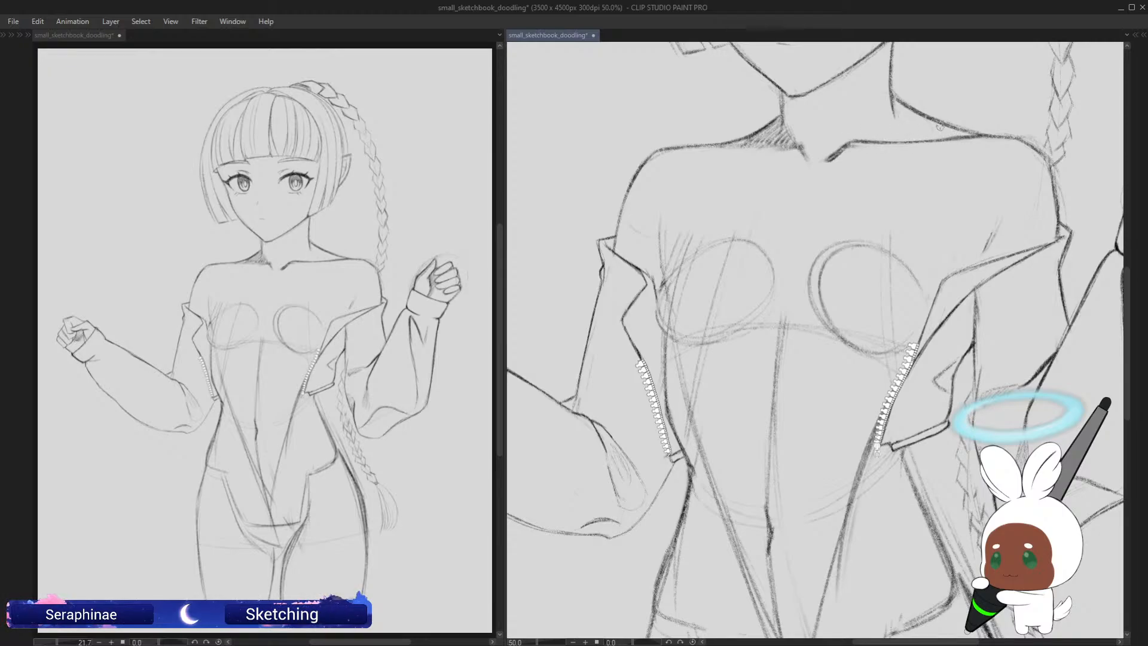
key("h")
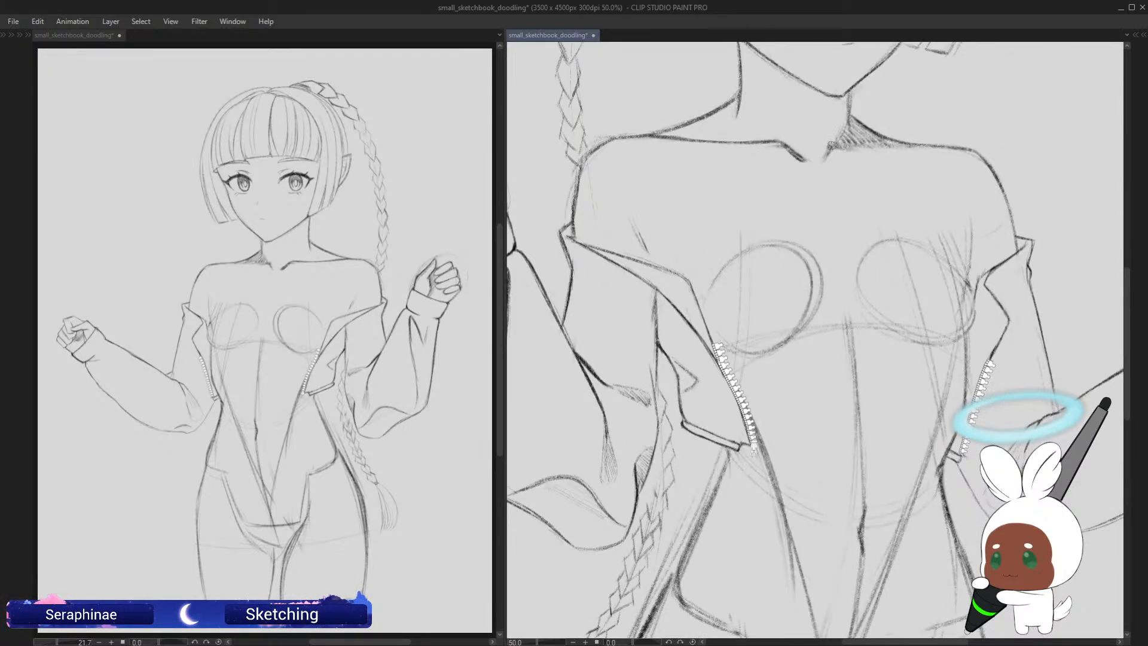
key("h")
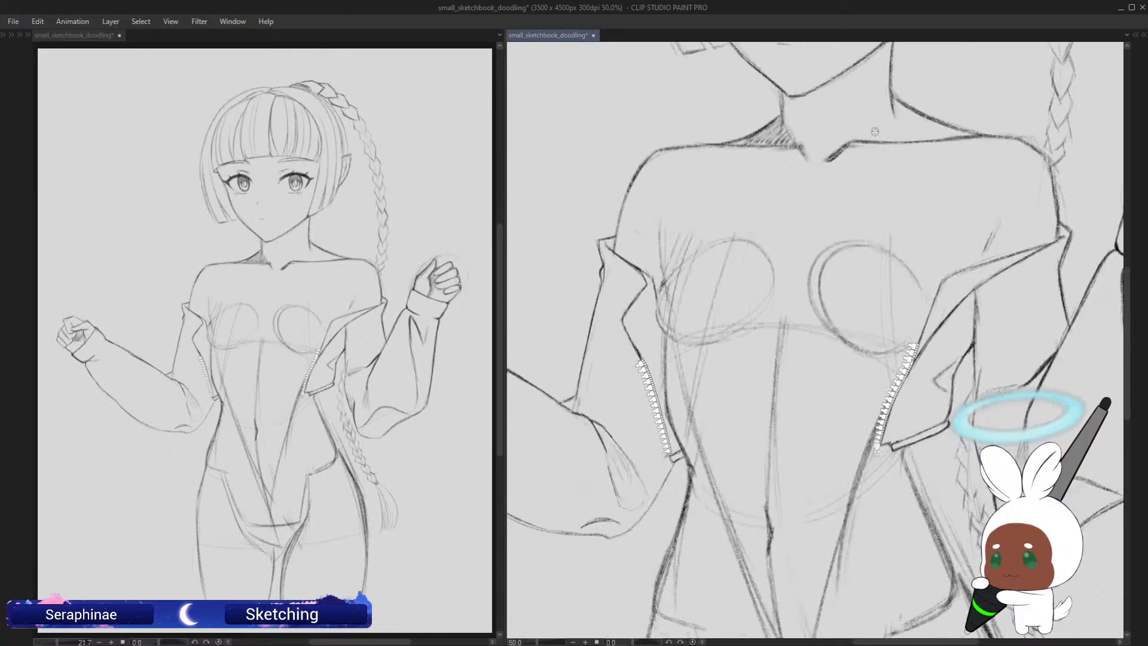
Step: Redraw the short armpit crease above the jacket's open edge on the braid side
scroll(1025, 224, "down", 2)
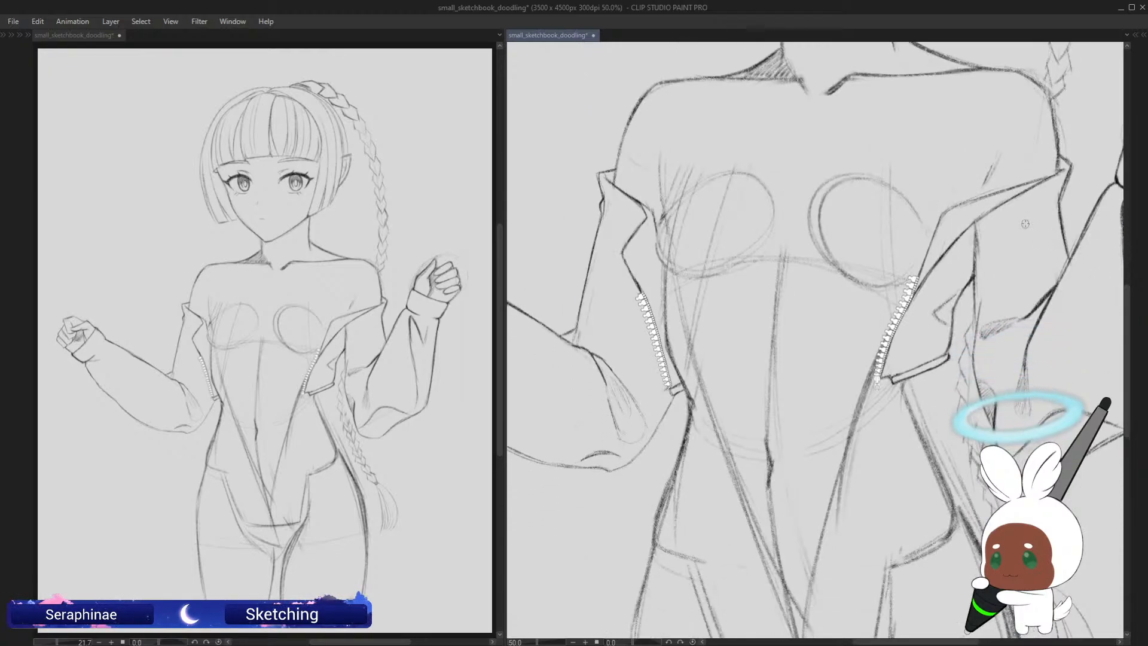
mouse_move(993, 166)
left_mouse_down()
mouse_move(969, 197)
mouse_move(976, 191)
left_mouse_up()
key("ctrl+z")
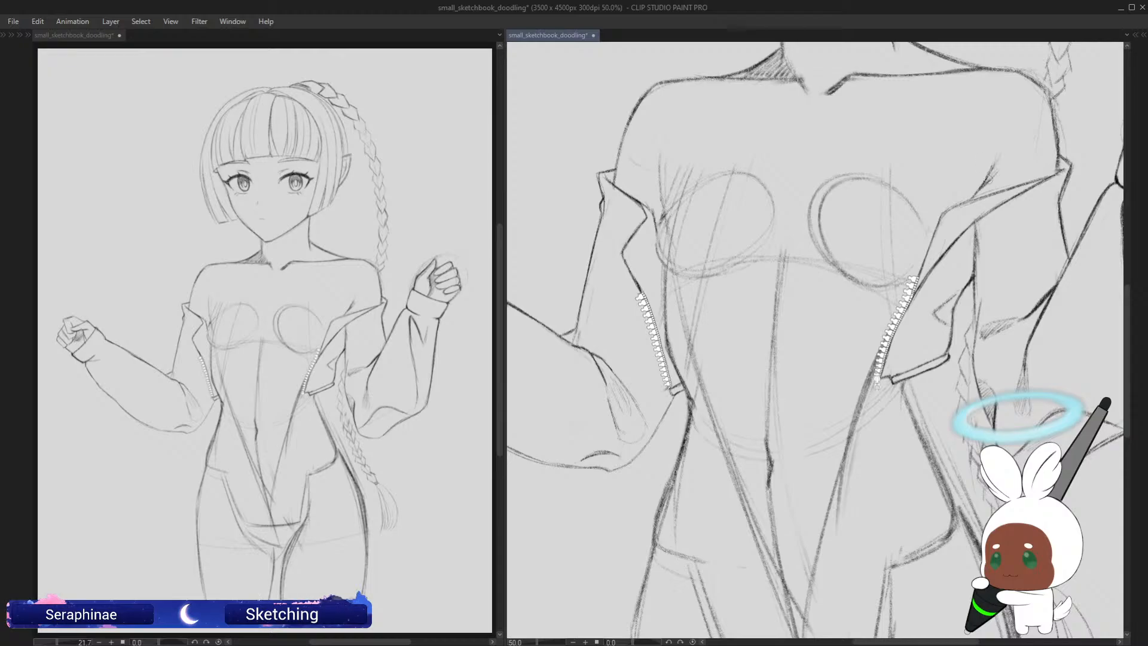
Step: Firm up the armpit crease above the jacket's open edge on the braid side and check it mirrored
left_click_drag(998, 152, 984, 174)
key("h")
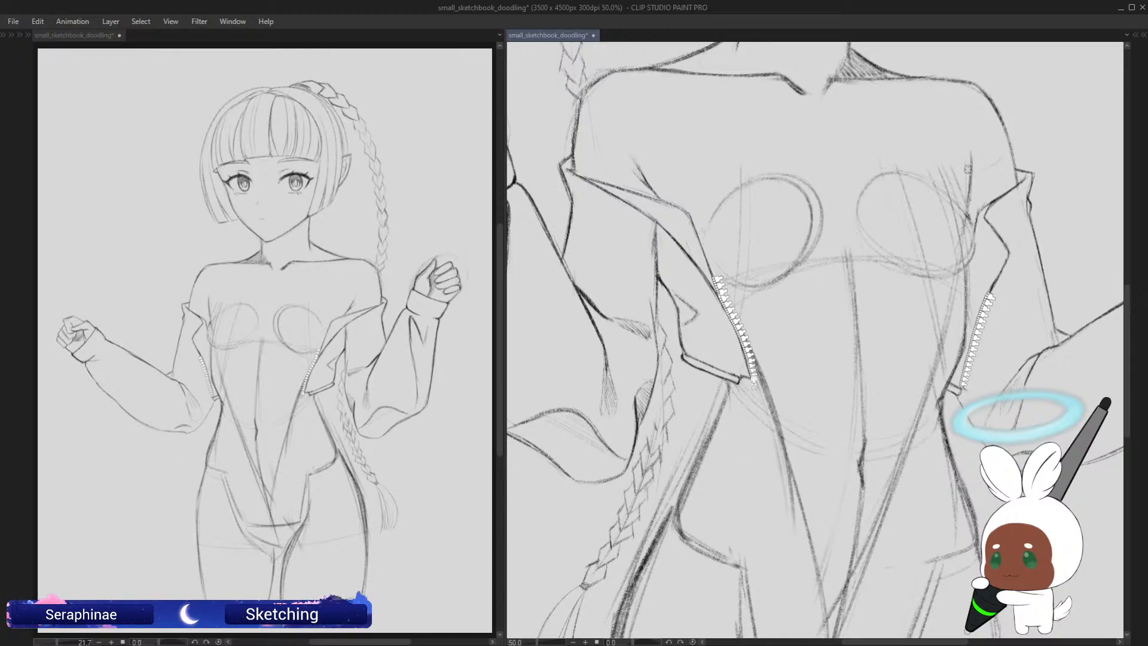
left_click_drag(1129, 310, 1128, 302)
key("h")
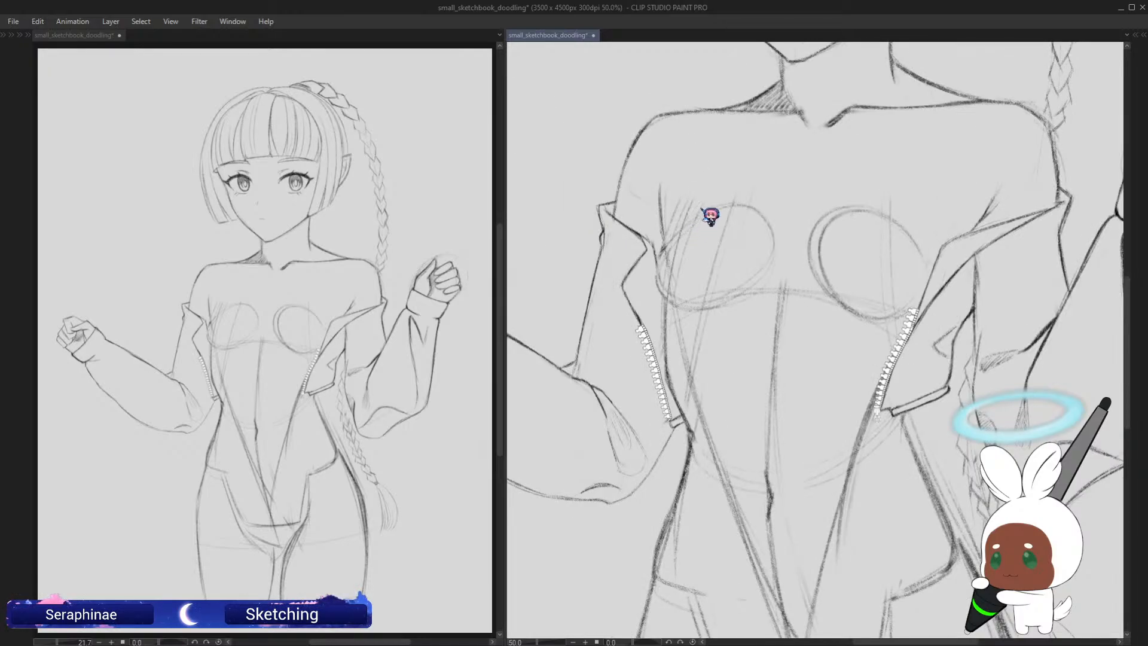
Step: Sketch the armpit crease on the side opposite the braid, running down towards the jacket's folded edge
left_click_drag(692, 209, 665, 245)
scroll(778, 149, "down", 3)
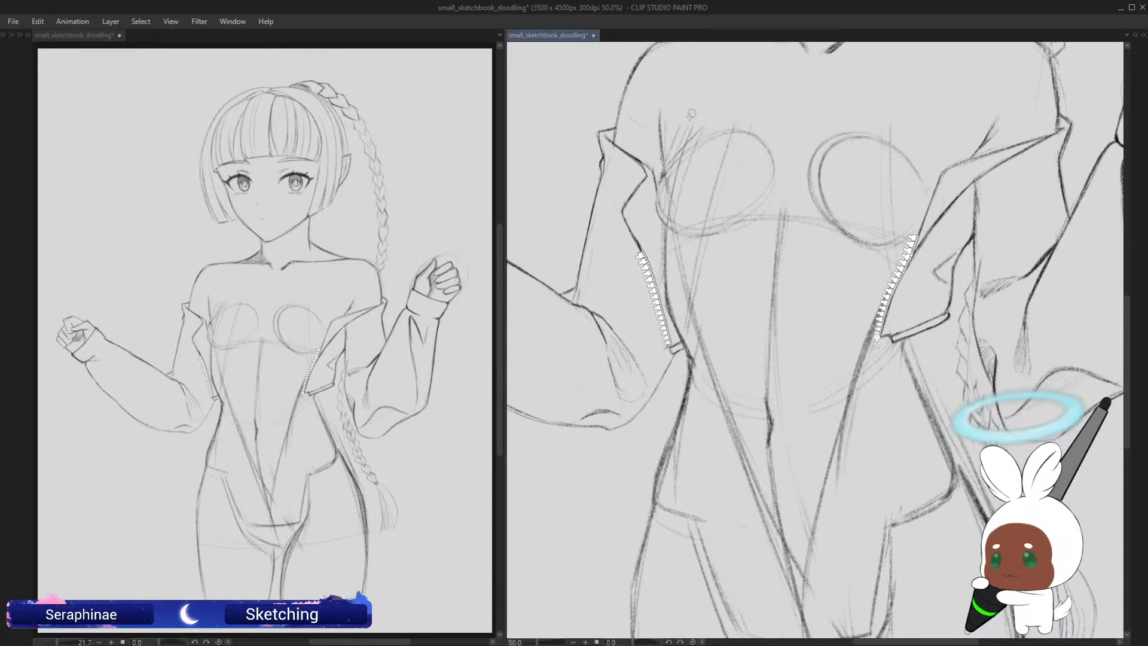
left_click_drag(695, 133, 645, 193)
mouse_move(671, 157)
left_mouse_down()
mouse_move(650, 183)
mouse_move(655, 207)
left_mouse_up()
Step: Sketch the outer chest contour on the side opposite the braid with the canvas rotated, and check it mirrored
mouse_move(667, 161)
left_mouse_down()
mouse_move(778, 78)
mouse_move(844, 55)
left_mouse_up()
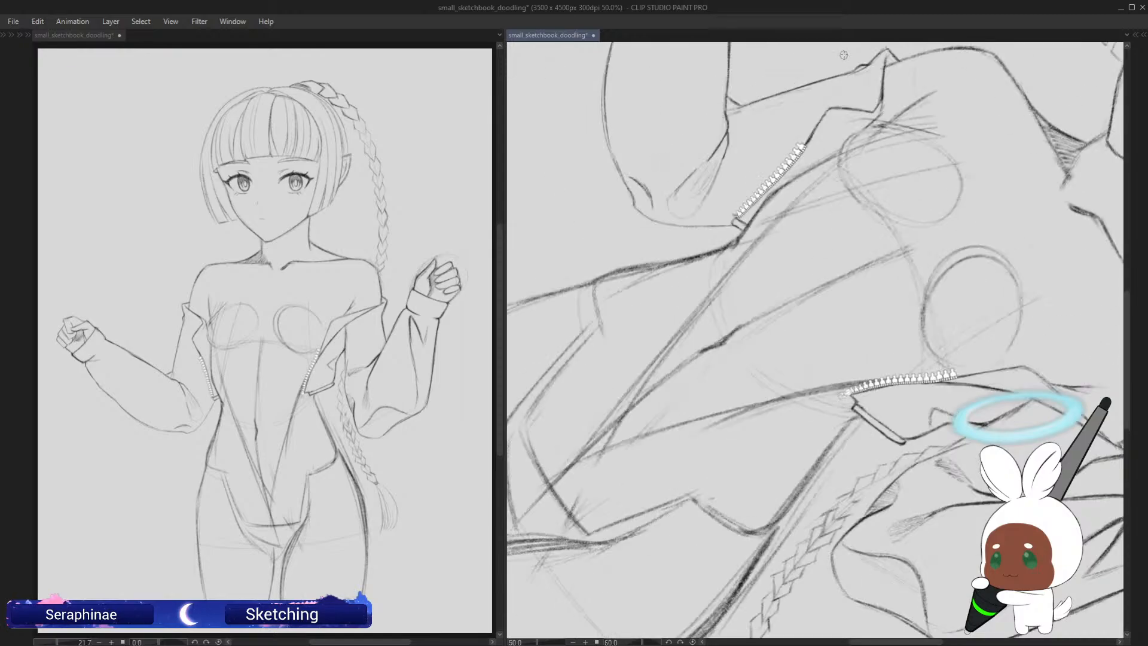
mouse_move(857, 122)
left_mouse_down()
mouse_move(831, 161)
mouse_move(845, 128)
mouse_move(832, 194)
left_mouse_up()
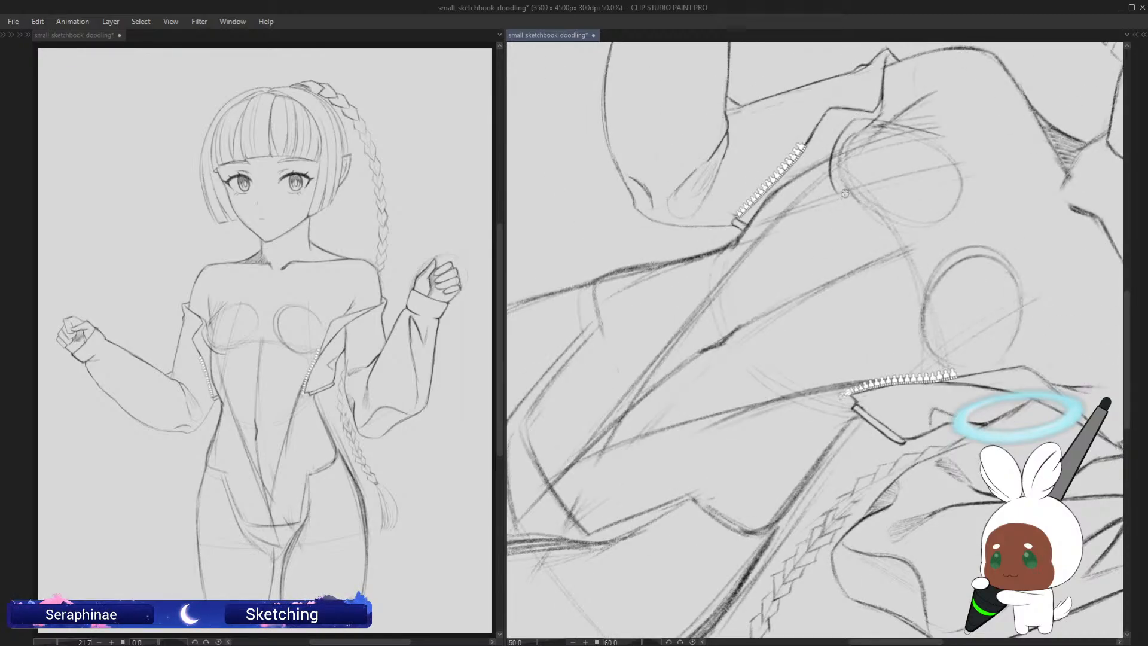
key("ctrl+^")
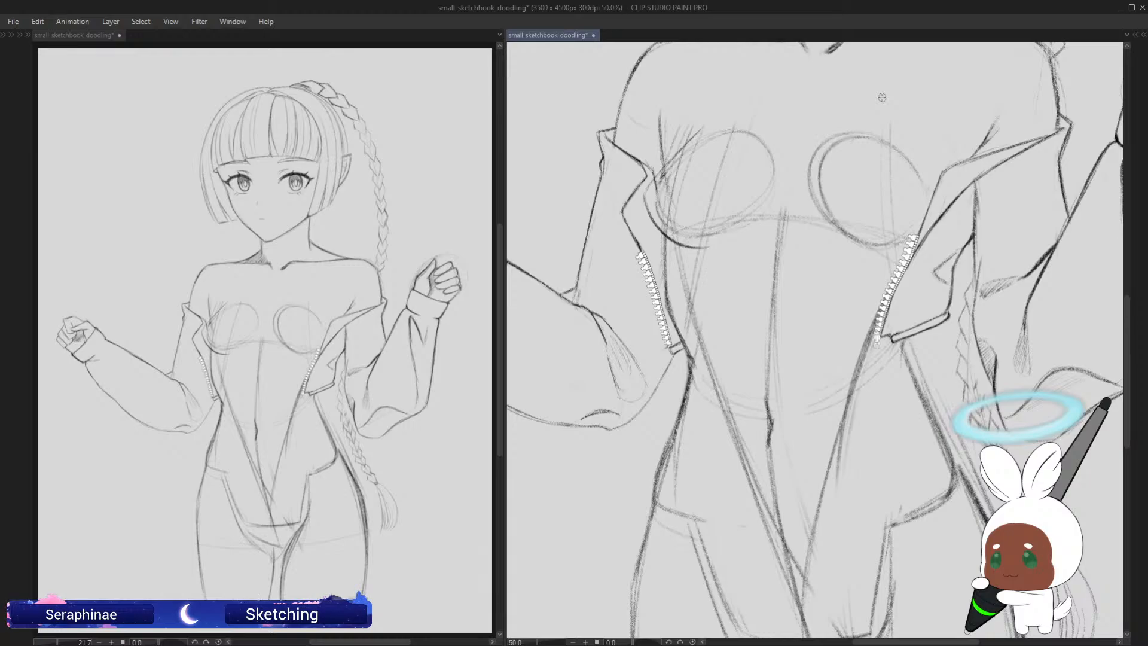
key("h")
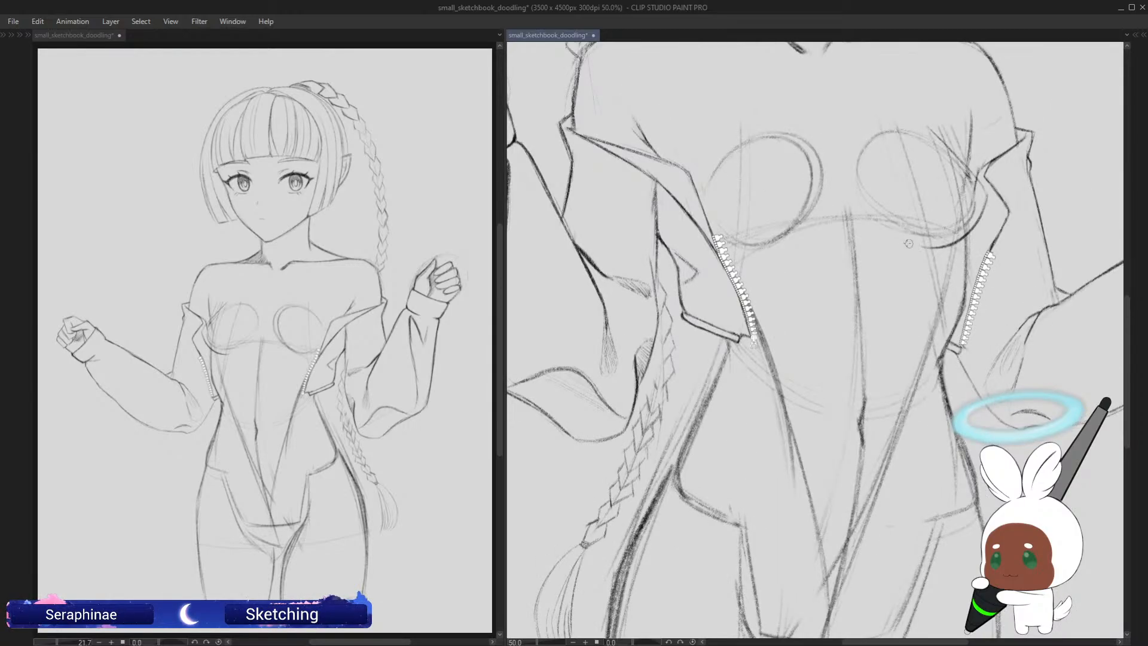
Step: Strengthen the lower chest contour on the braid side and extend the opposite side's lower contour towards the centre
left_click_drag(739, 254, 778, 252)
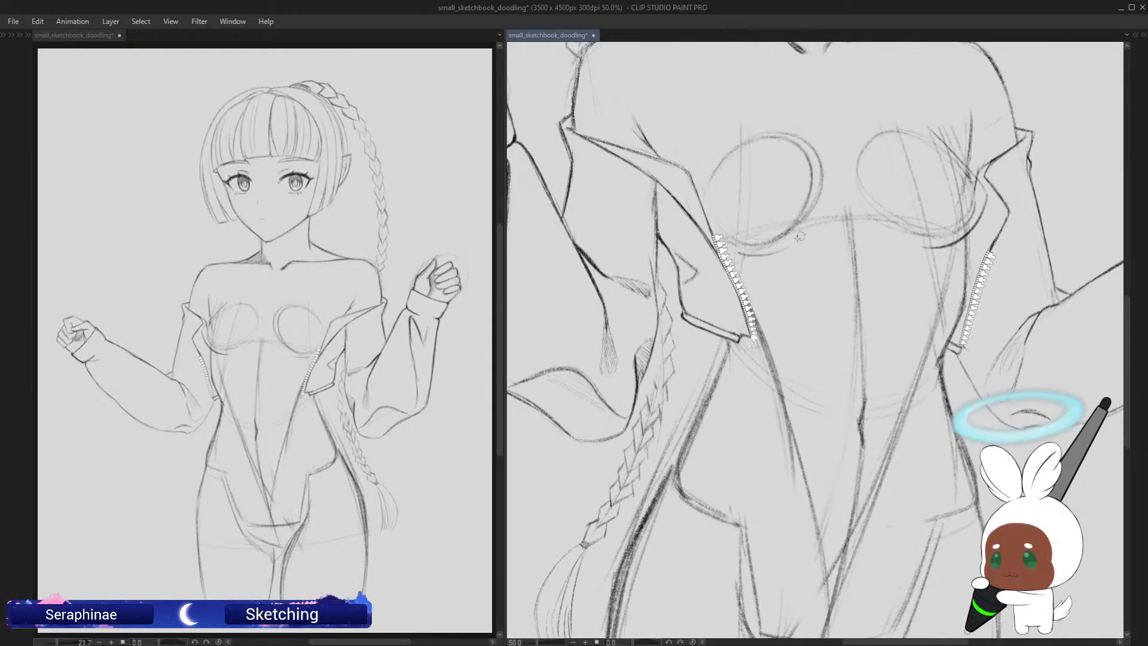
key("h")
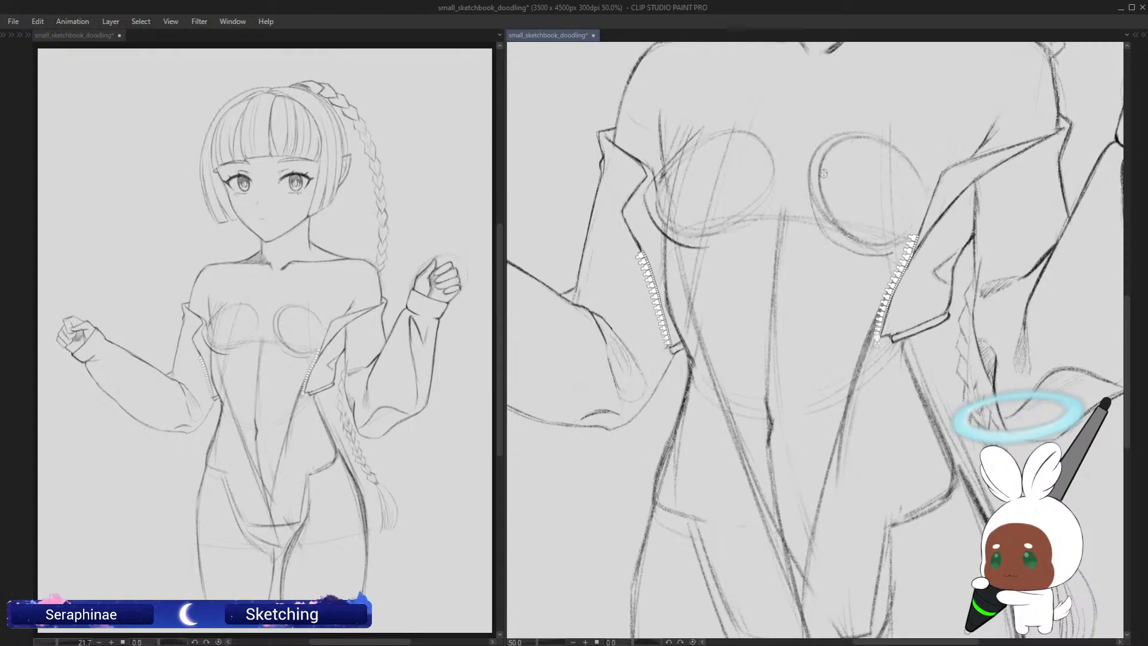
key("-")
key("-")
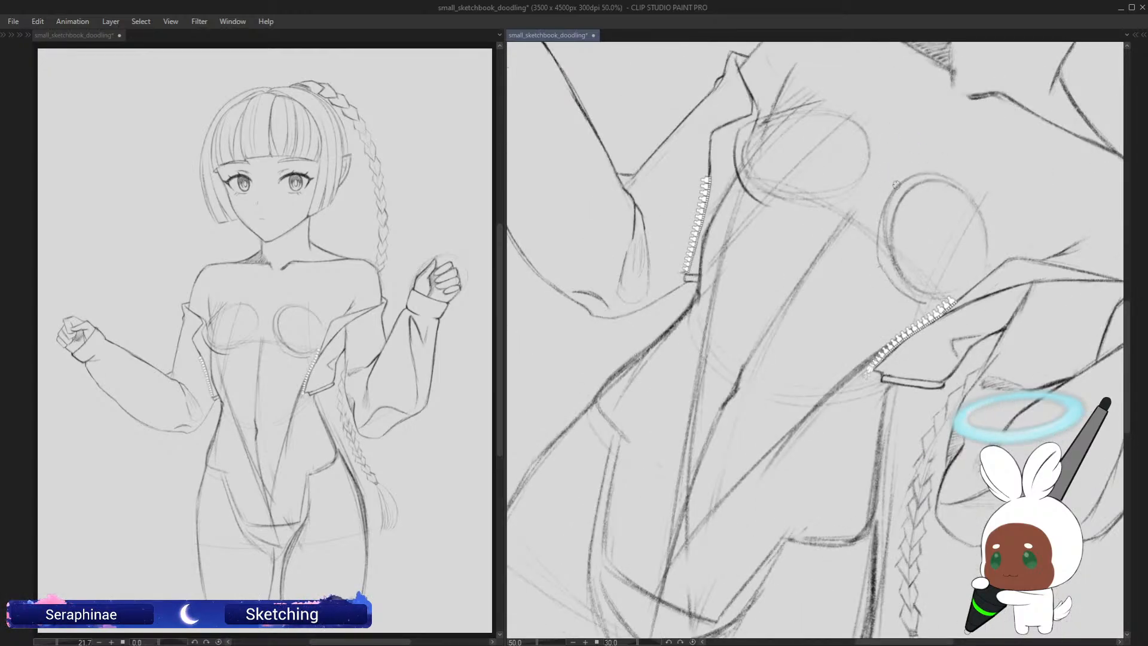
key("-")
key("-")
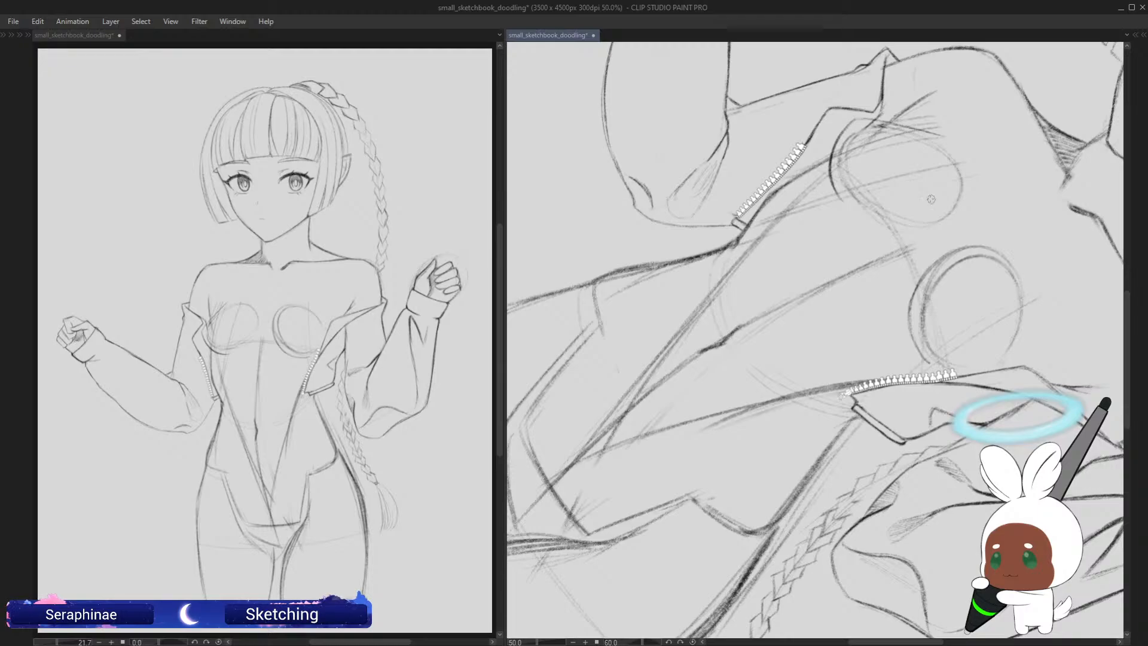
key("=")
key("=")
key("=")
key("=")
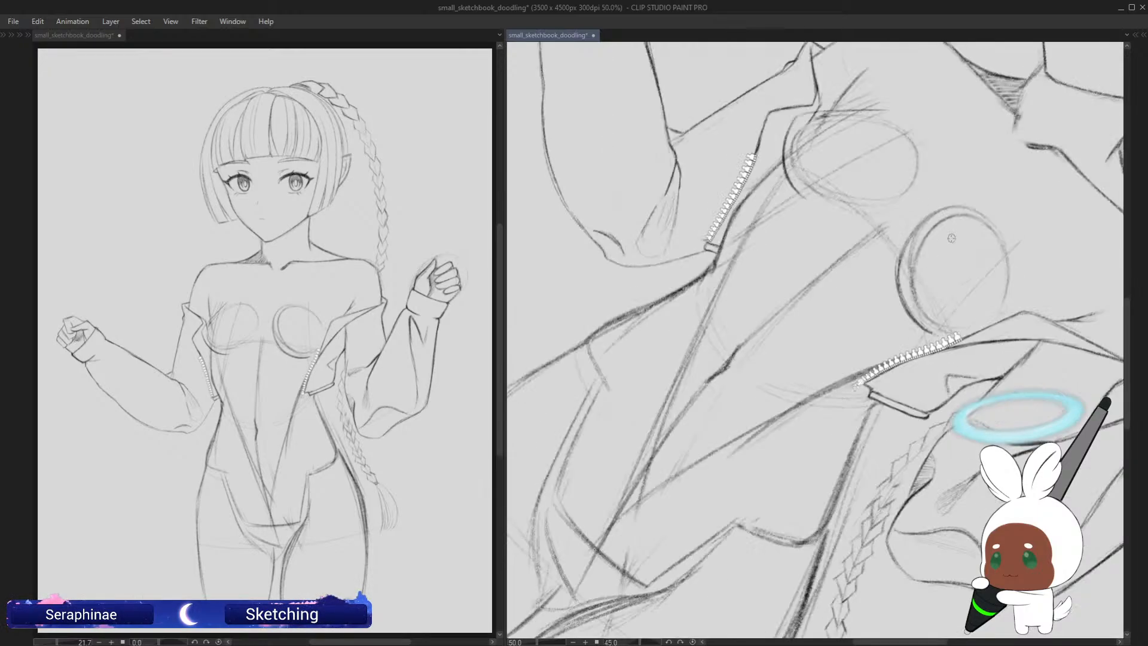
left_click_drag(701, 245, 738, 234)
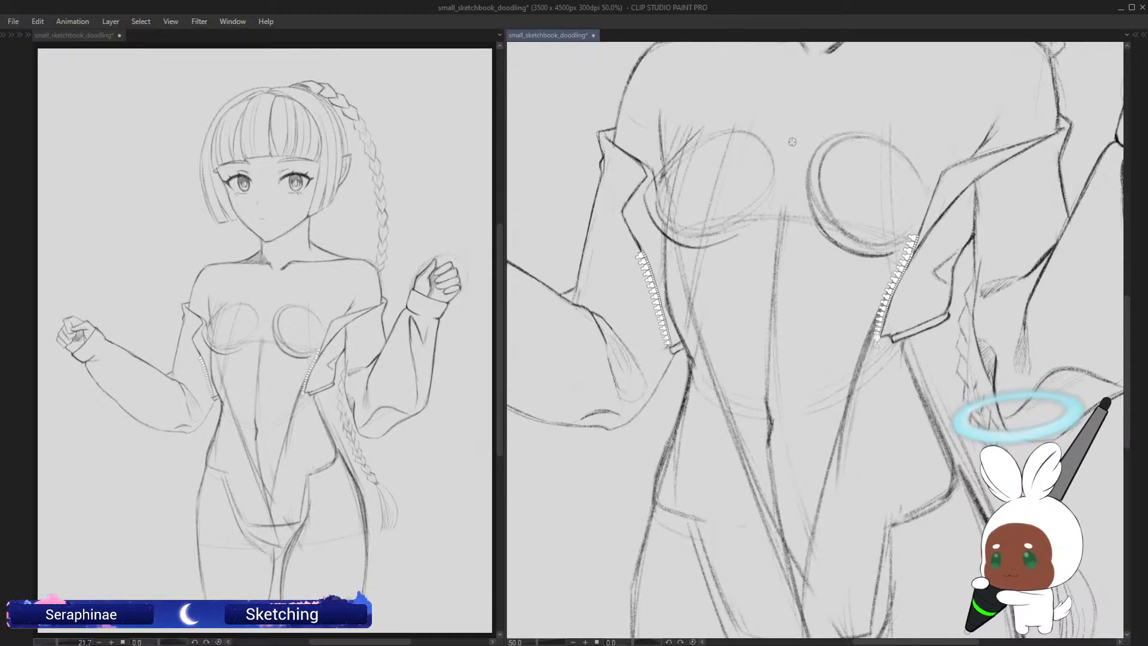
Step: Draw the inner chest contour on the braid side, curving from the upper chest into the lower contour
left_click_drag(798, 124, 815, 231)
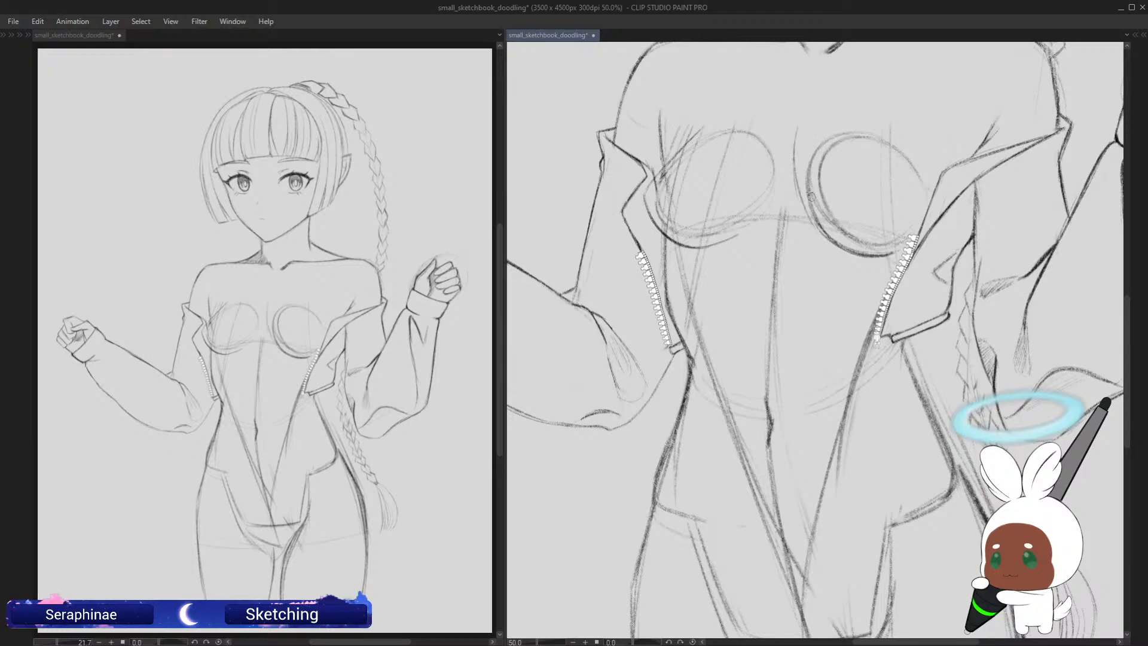
left_click_drag(799, 167, 835, 239)
mouse_move(796, 138)
left_mouse_down()
mouse_move(800, 186)
mouse_move(837, 250)
left_mouse_up()
scroll(1129, 316, "up", 3)
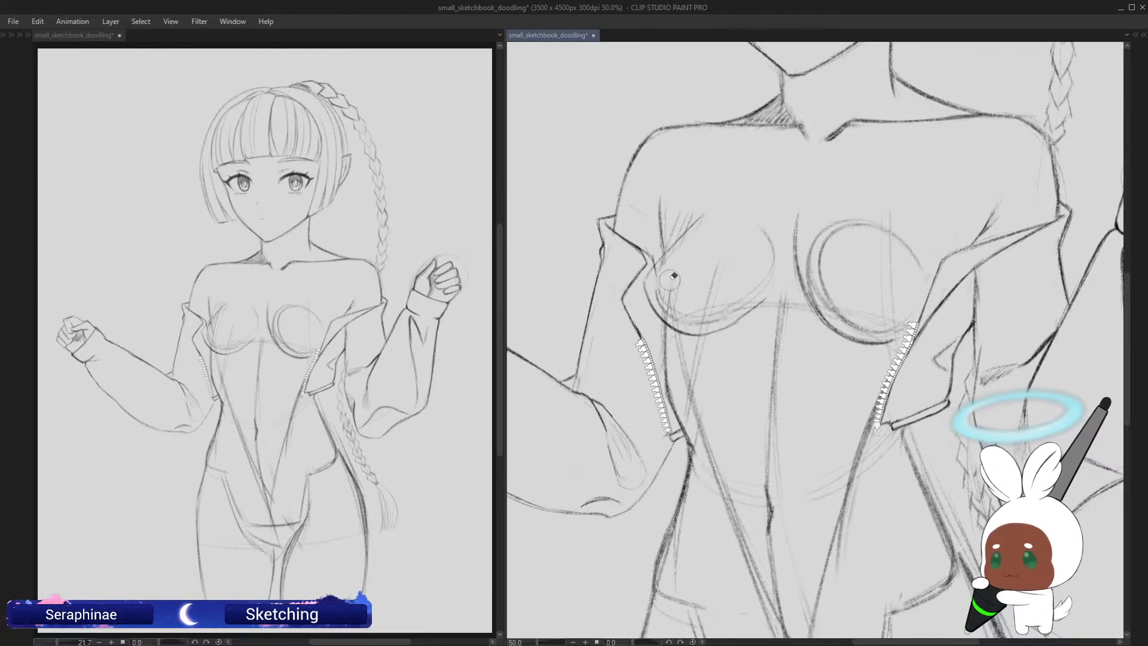
Step: Erase the construction circles and stray guide lines on both sides of the chest, and check the cleaned area mirrored
left_click_drag(671, 303, 738, 289)
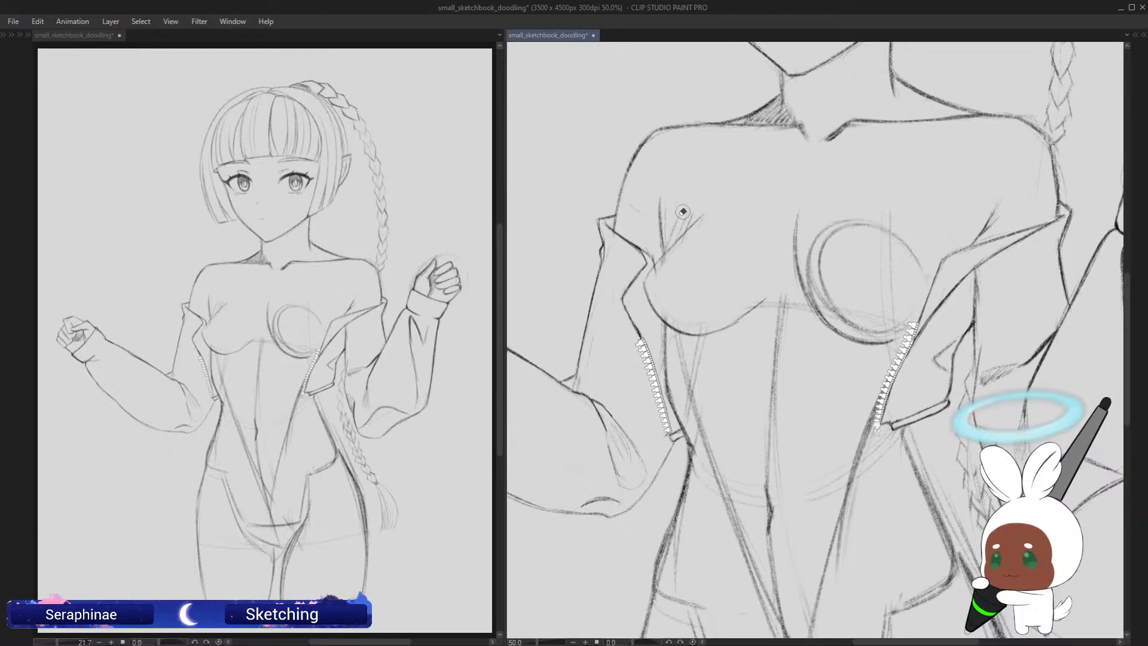
left_click_drag(666, 265, 724, 205)
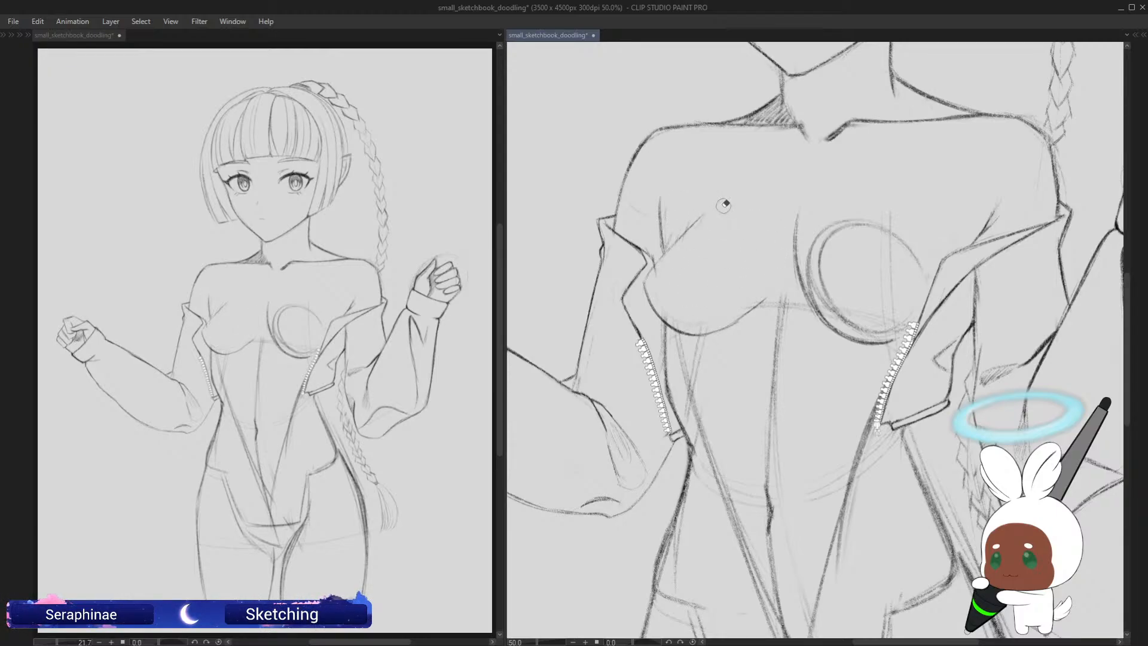
mouse_move(889, 236)
left_mouse_down()
mouse_move(848, 223)
mouse_move(826, 234)
mouse_move(828, 287)
mouse_move(855, 310)
left_mouse_up()
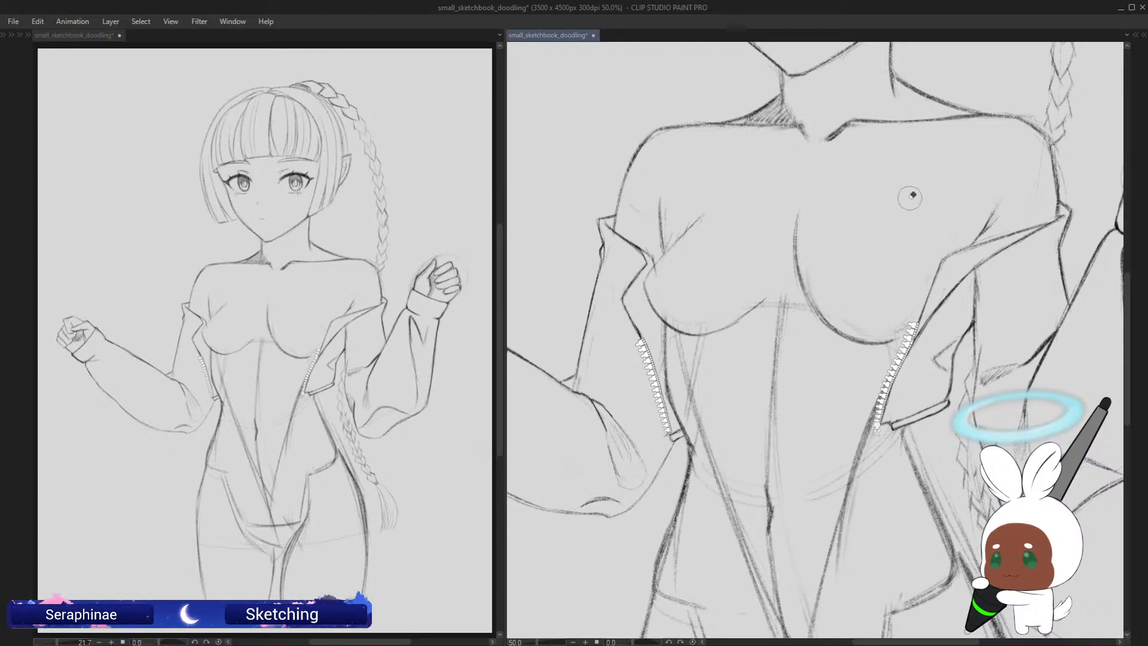
key("h")
key("h")
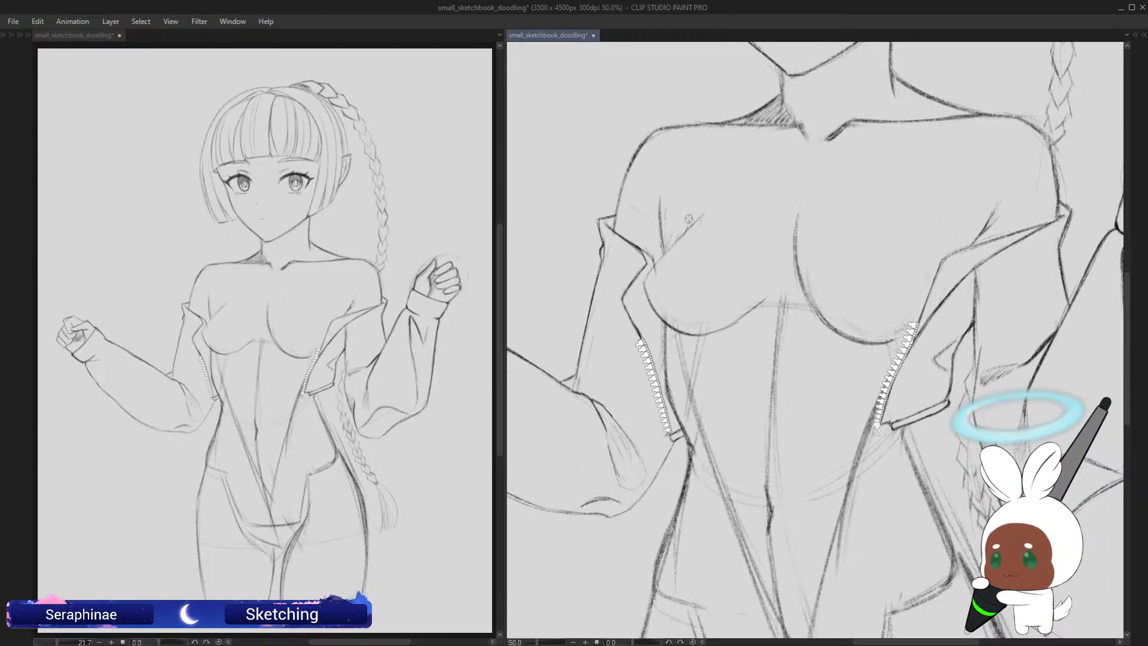
Step: Redraw the short vertical armpit line on the side opposite the braid in the mirrored view
key("h")
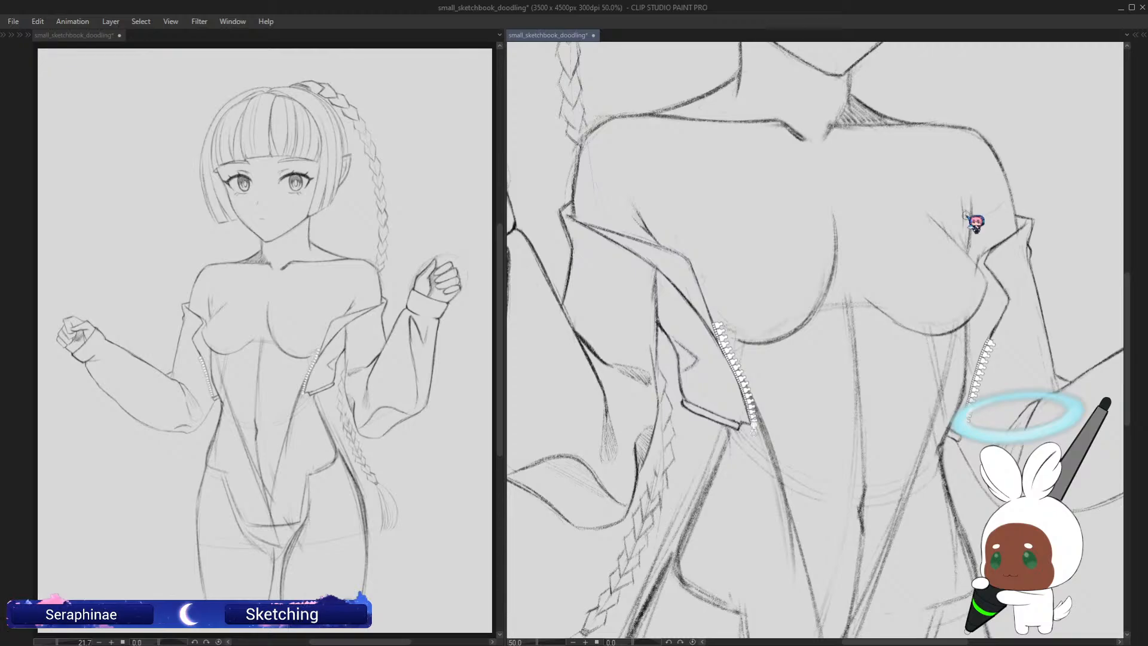
left_click_drag(962, 184, 963, 253)
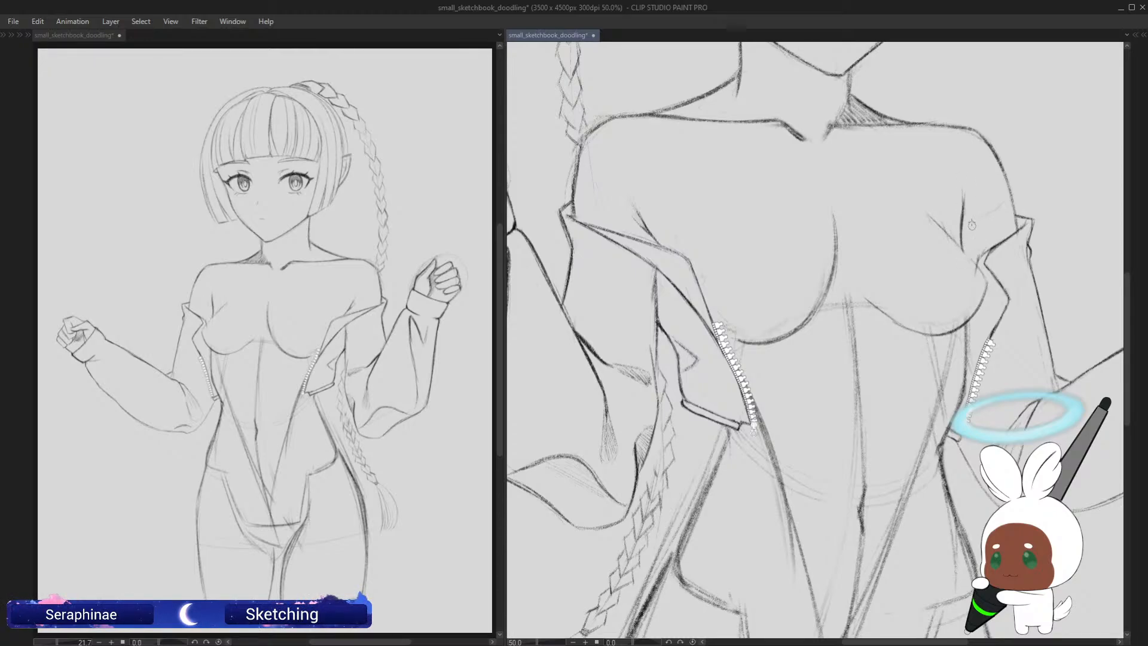
key("h")
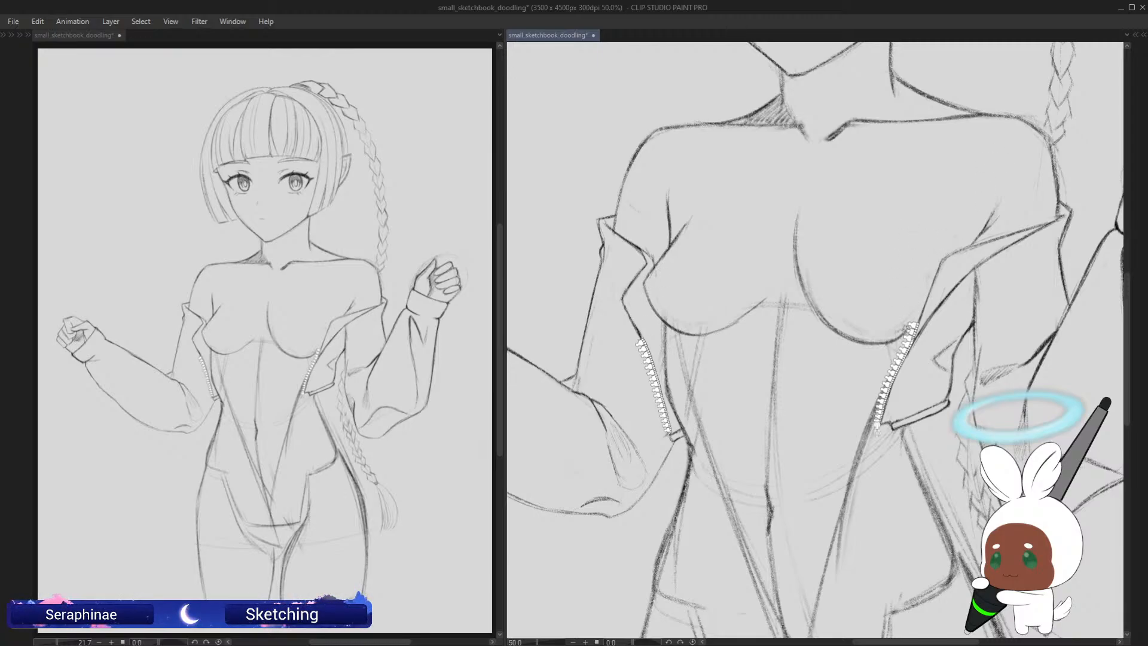
Step: Erase the upper part of the torso's centre line and the construction lines across the ribcage
mouse_move(786, 295)
left_mouse_down()
mouse_move(764, 360)
mouse_move(778, 360)
mouse_move(777, 318)
left_mouse_up()
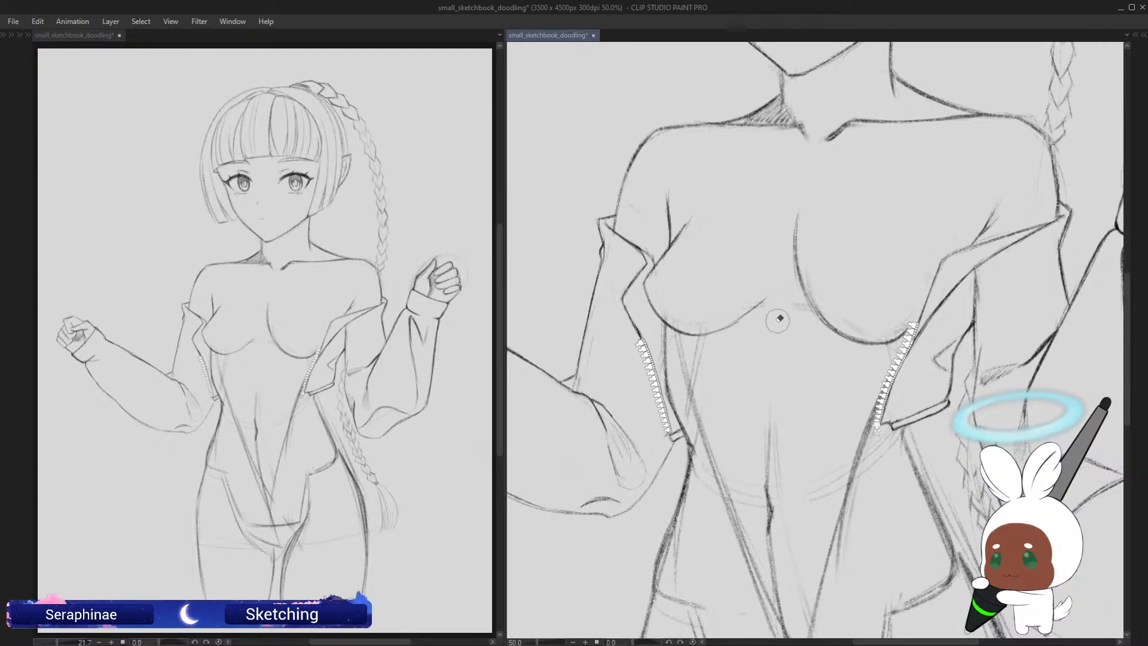
mouse_move(712, 351)
left_mouse_down()
mouse_move(692, 341)
mouse_move(692, 398)
mouse_move(695, 379)
left_mouse_up()
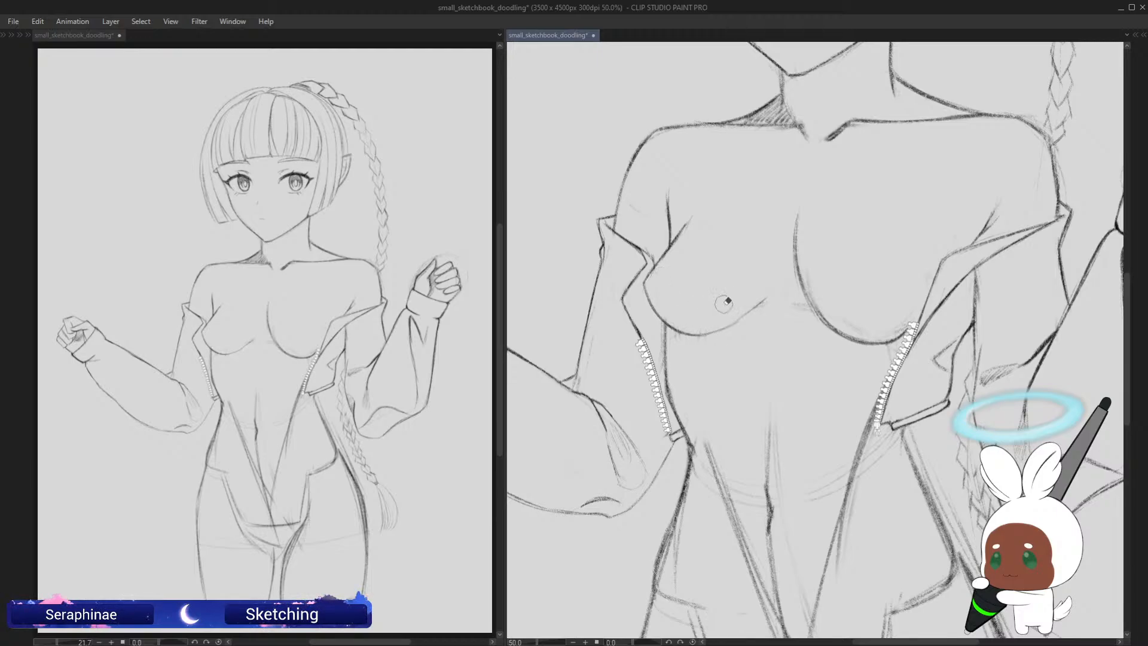
left_click_drag(805, 325, 804, 272)
Step: Redraw the inner end of the lower chest contour opposite the braid with the canvas rotated, and check it mirrored
key("asciicircum")
key("asciicircum")
key("asciicircum")
key("asciicircum")
key("asciicircum")
key("asciicircum")
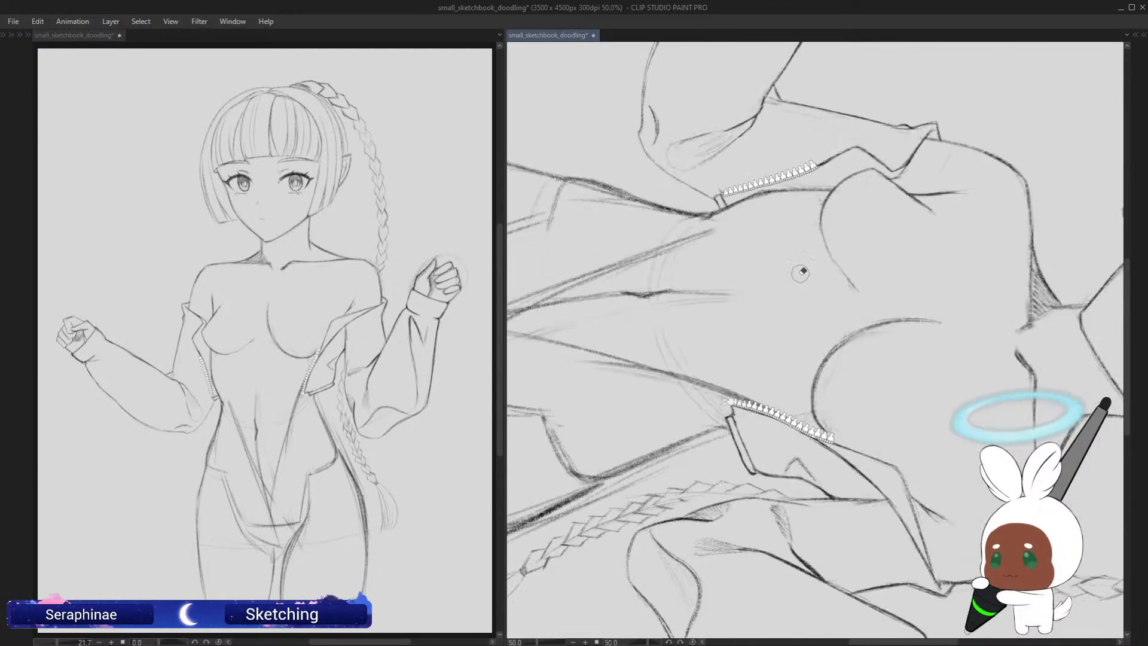
key("asciicircum")
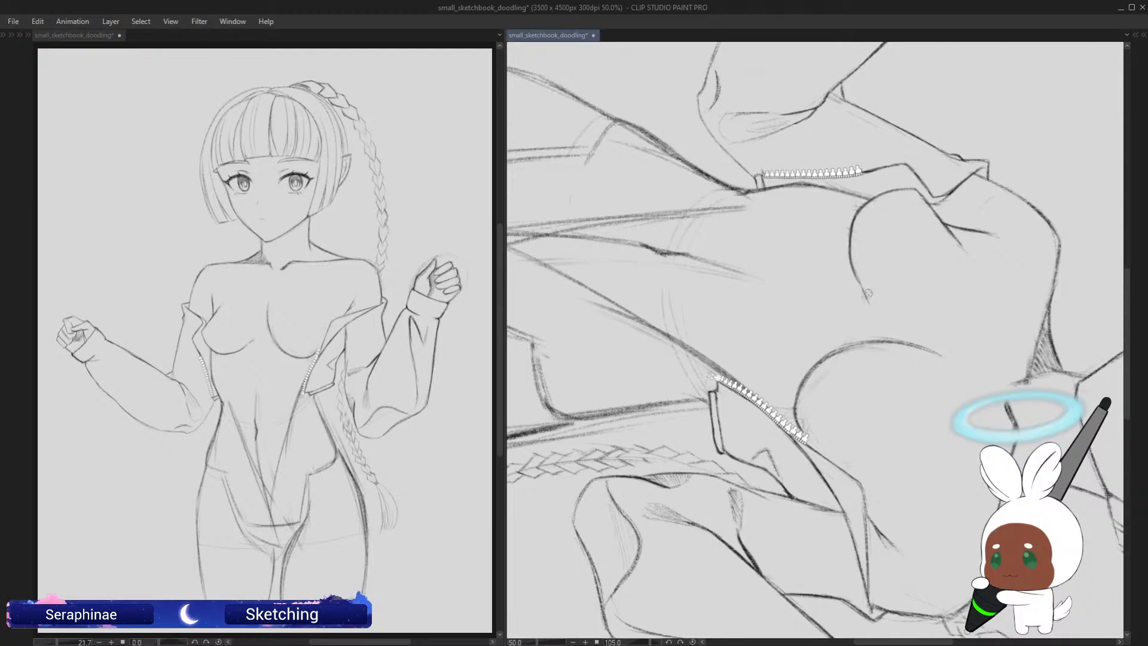
left_click_drag(851, 244, 874, 302)
key("minus")
key("minus")
key("minus")
key("minus")
key("minus")
key("minus")
key("minus")
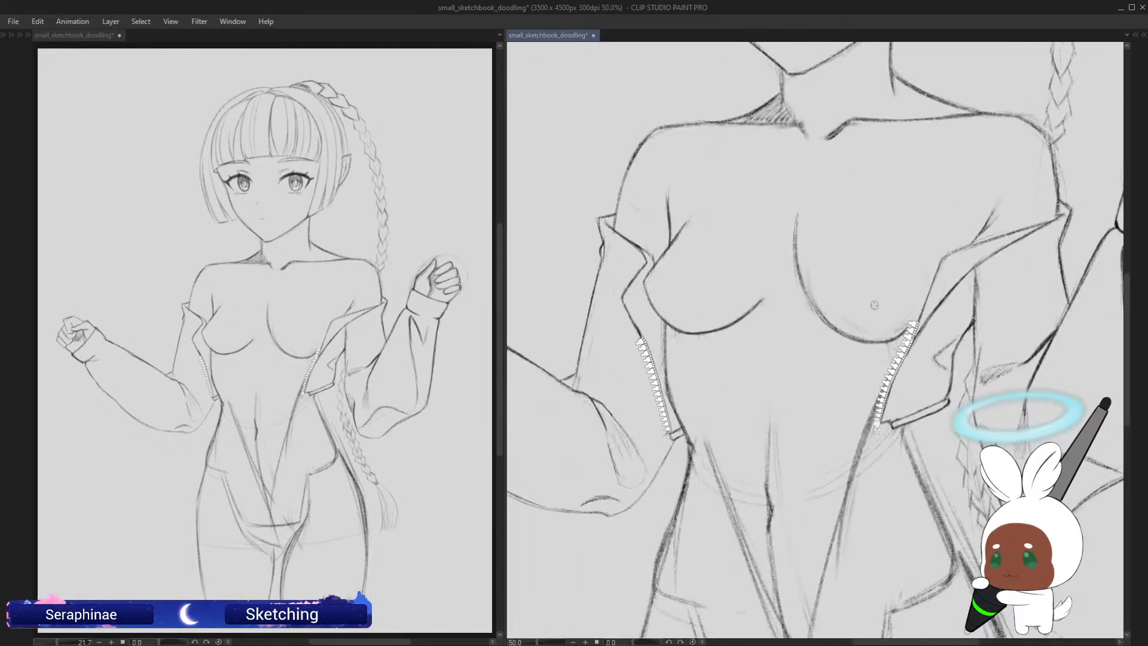
key("h")
key("h")
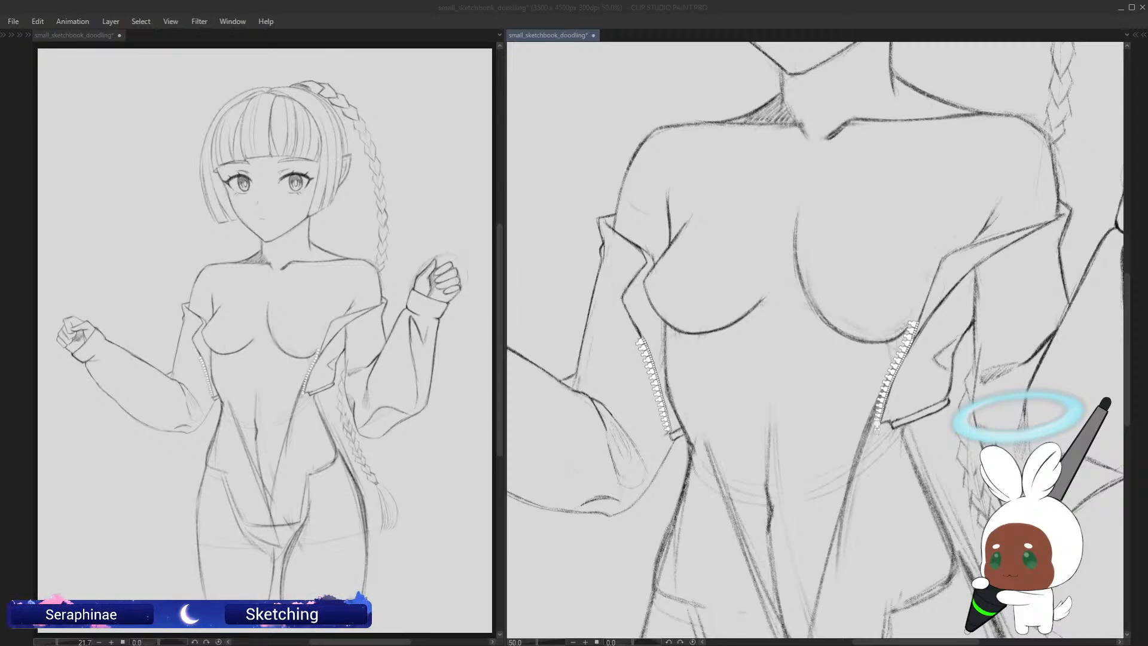
scroll(1135, 320, "down", 2)
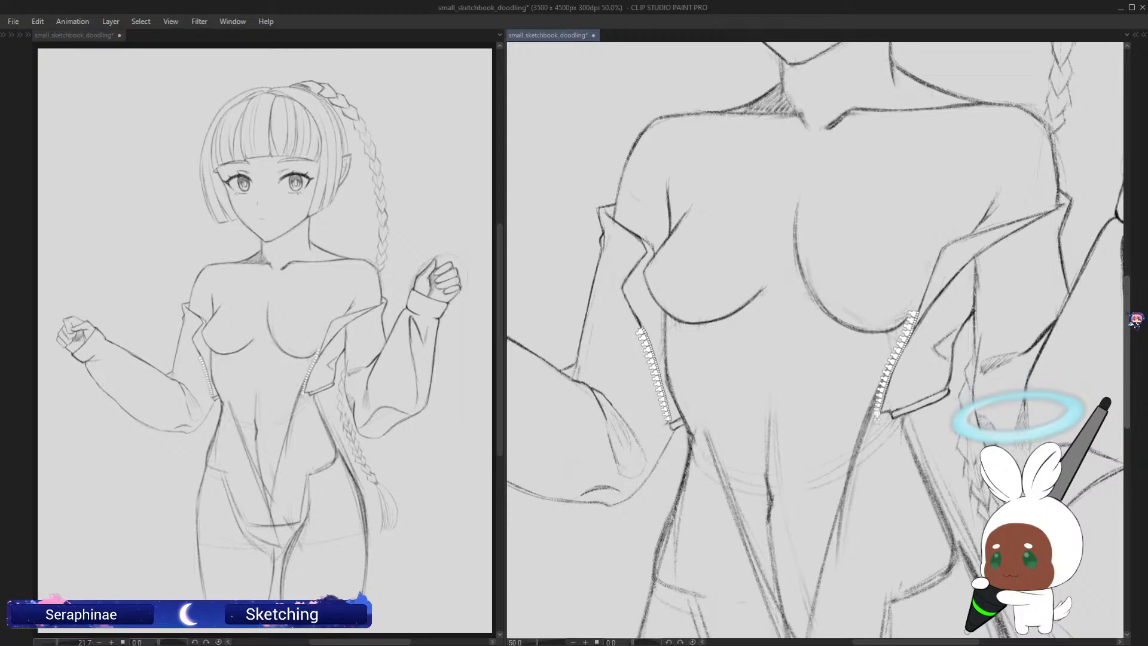
key("h")
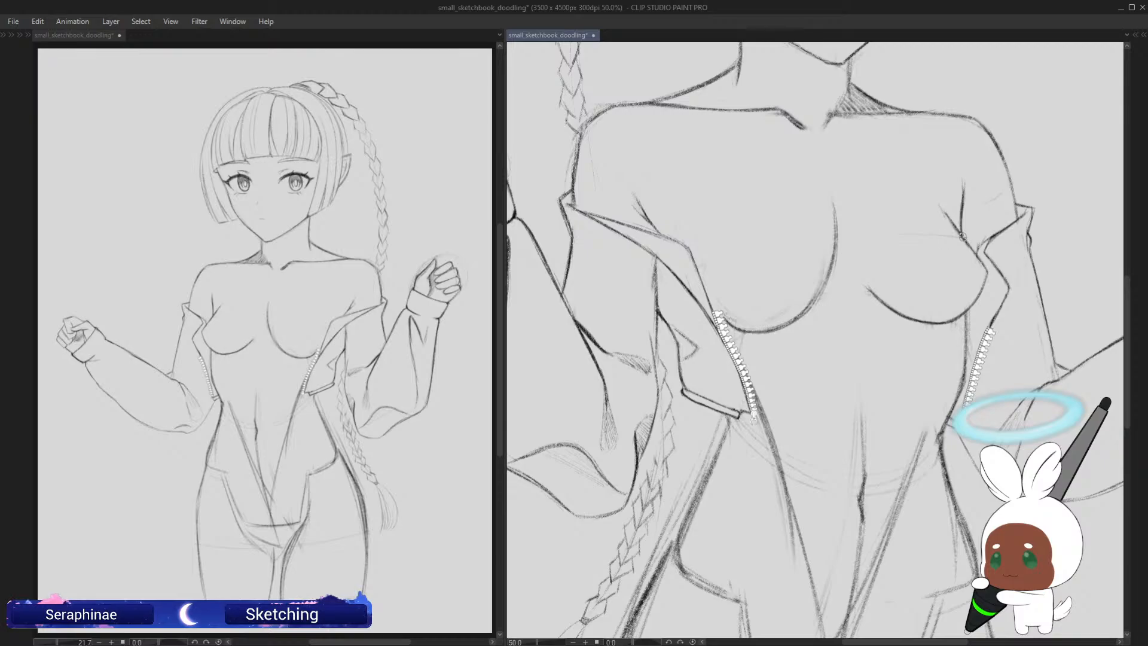
left_click_drag(959, 235, 749, 246)
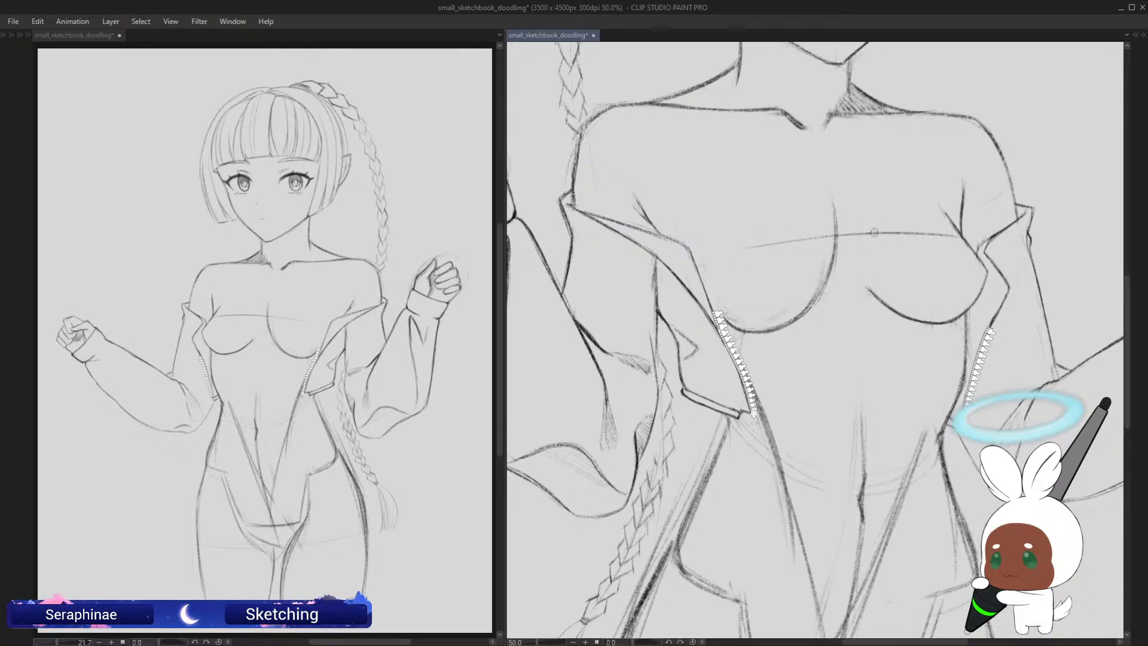
key("ctrl+z")
key("ctrl+z")
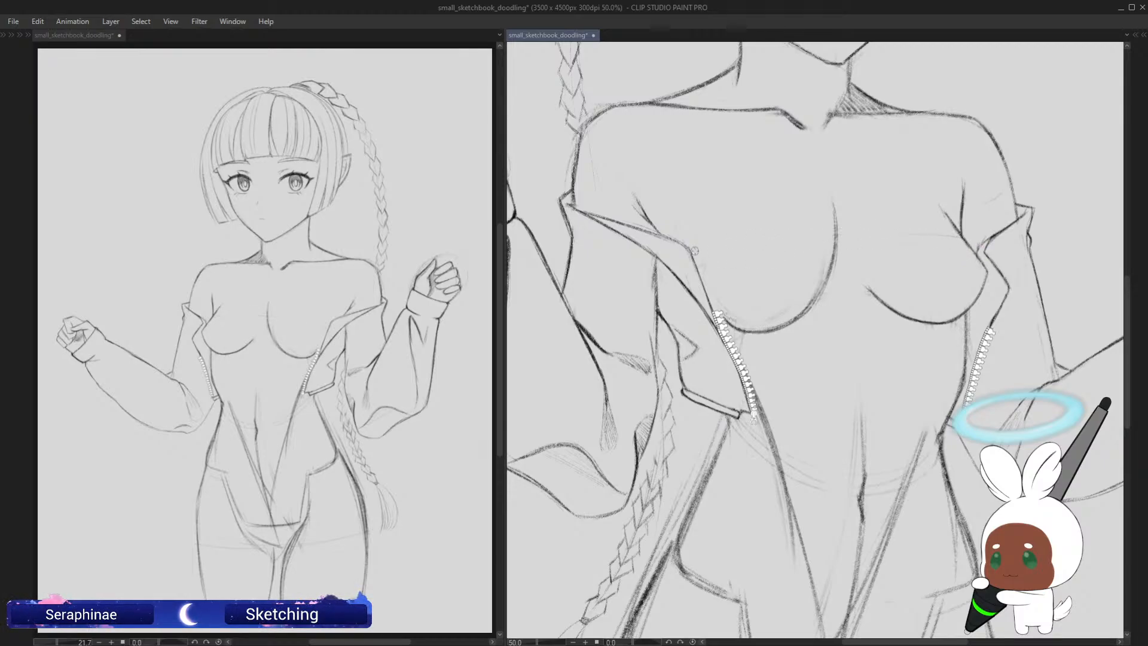
Step: Sketch the upper and lower edges of a bandeau top across the torso between the open jacket fronts
left_click_drag(700, 248, 957, 237)
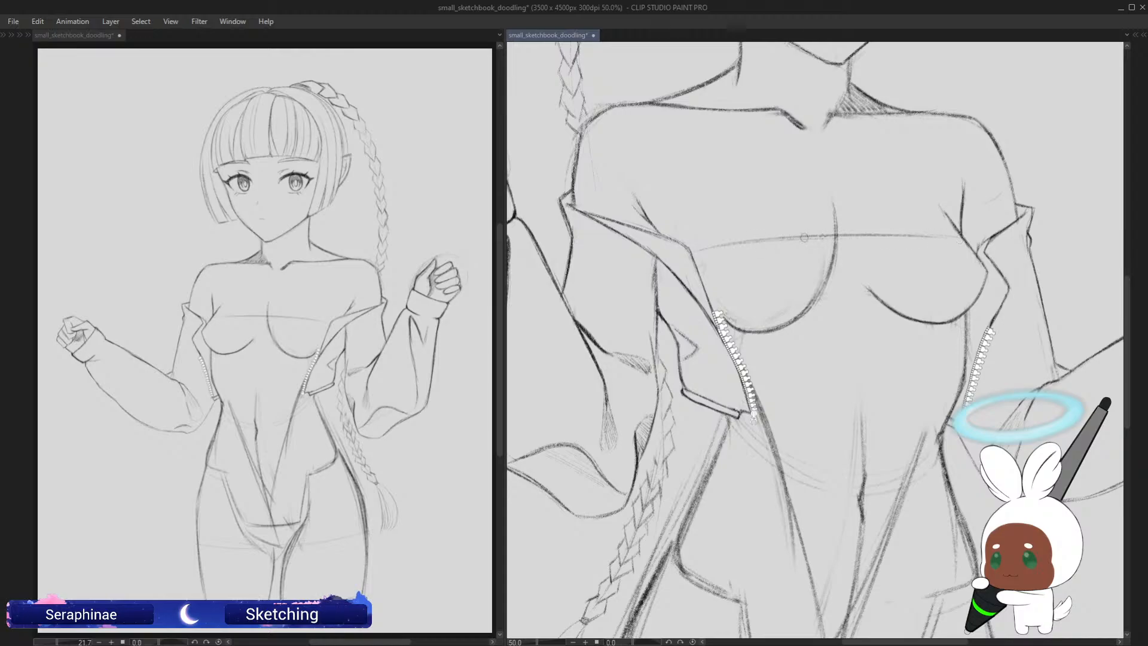
left_click_drag(876, 235, 686, 256)
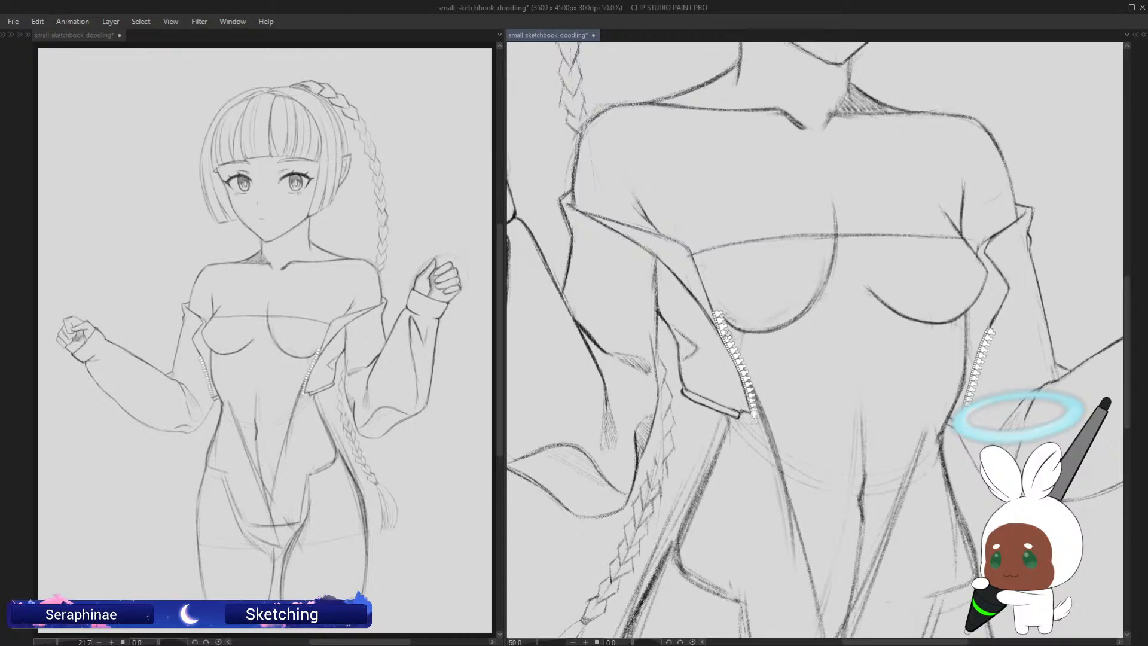
left_click(765, 344)
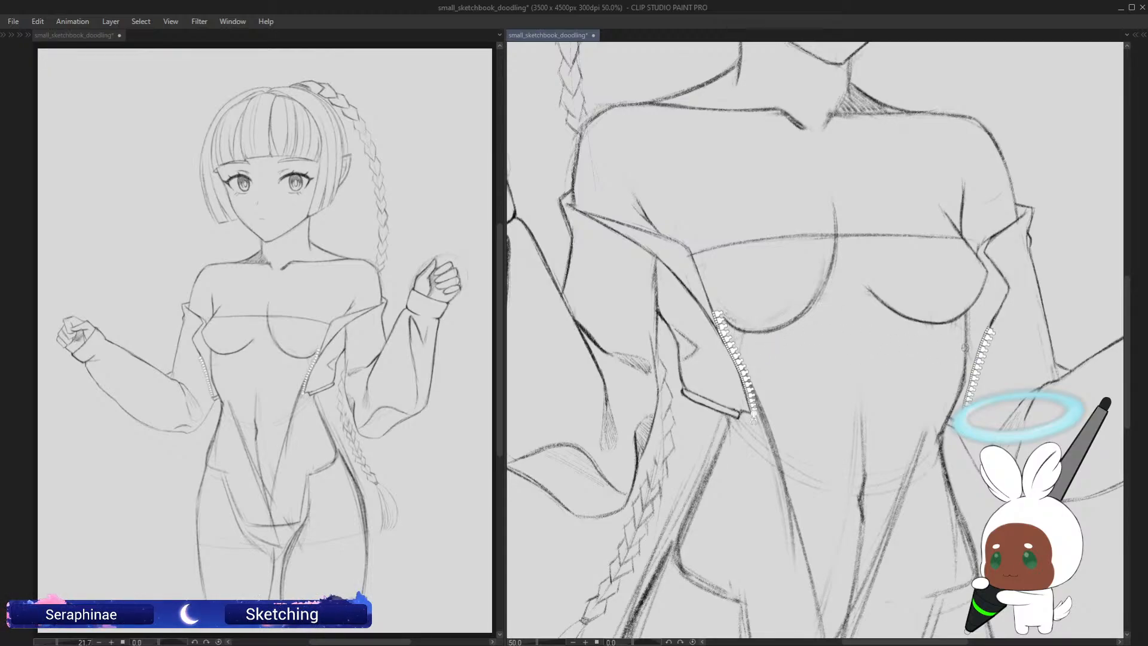
left_click_drag(960, 347, 759, 355)
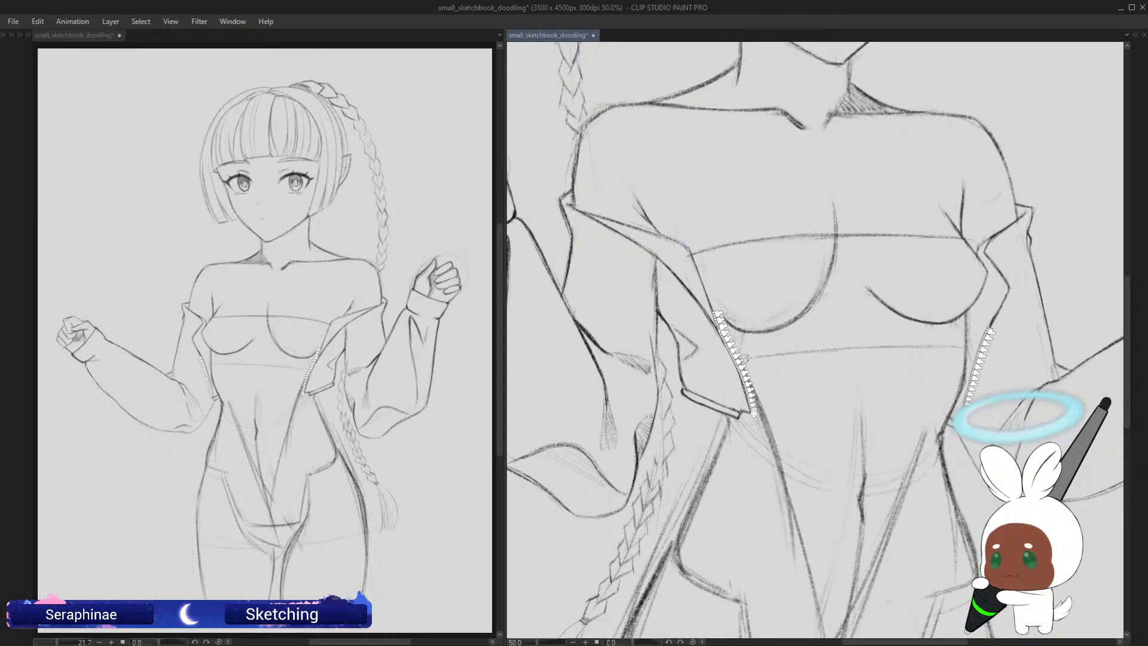
left_click_drag(929, 346, 775, 355)
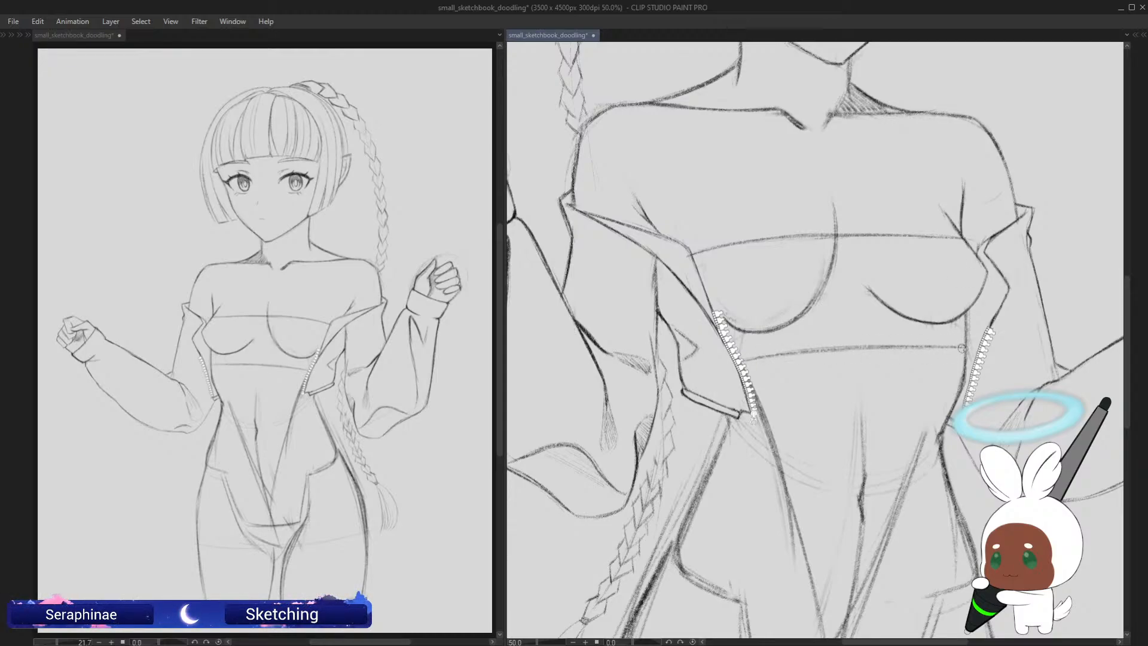
Step: Erase the inner end of the curved contour line inside the bandeau top on the character's right side
key("h")
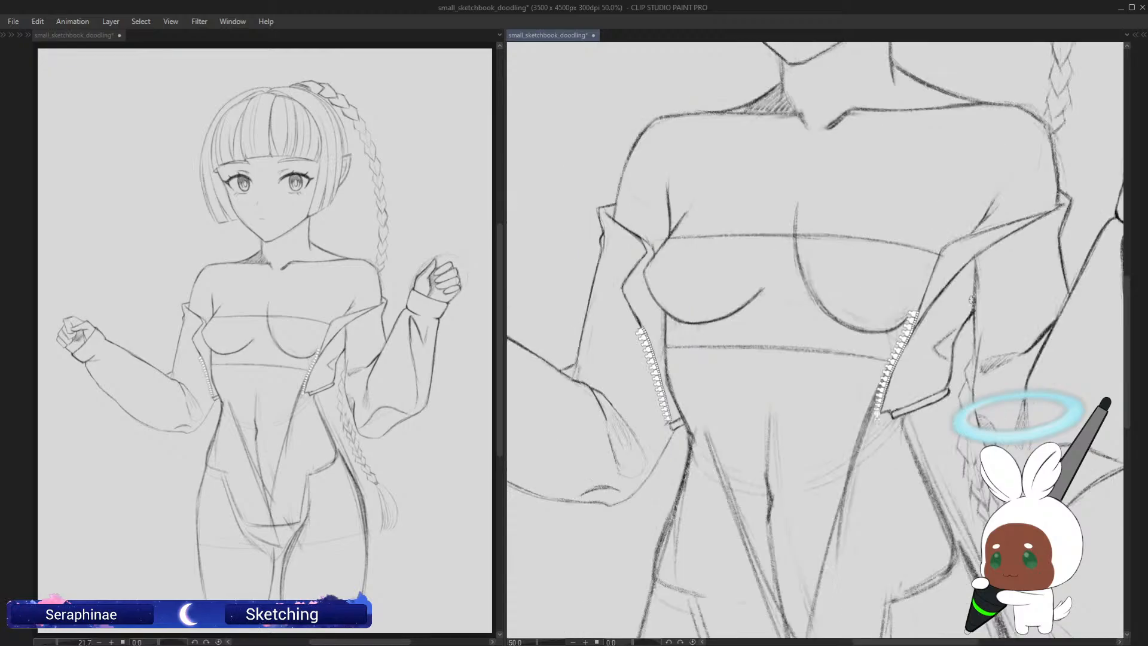
key("asciicircum")
key("asciicircum")
key("asciicircum")
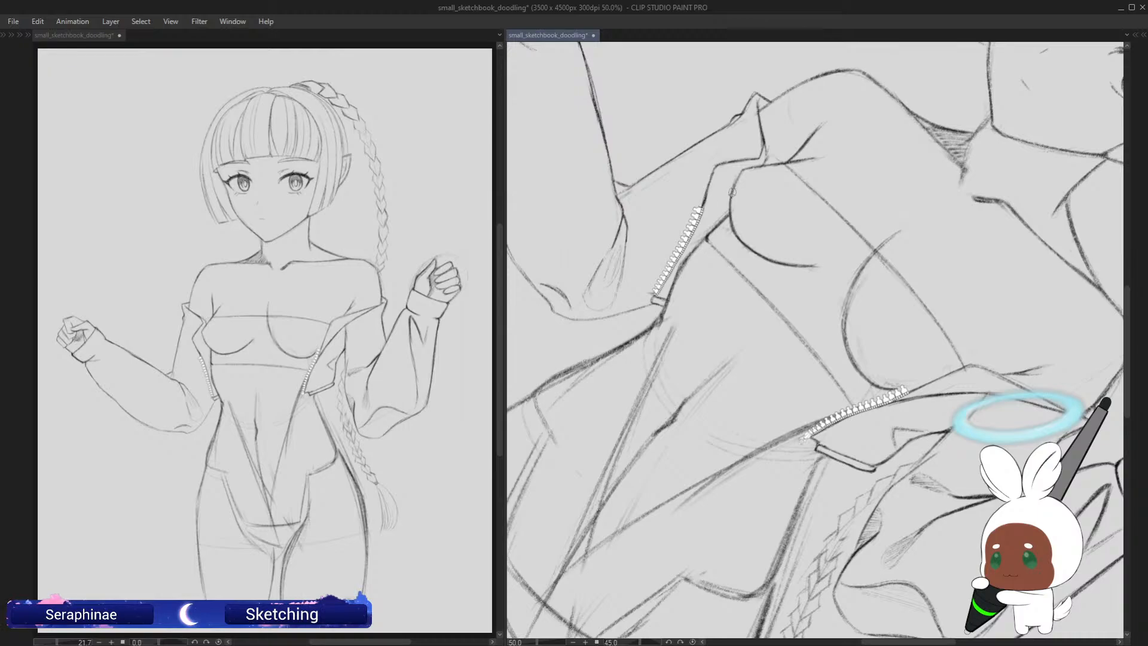
key("at")
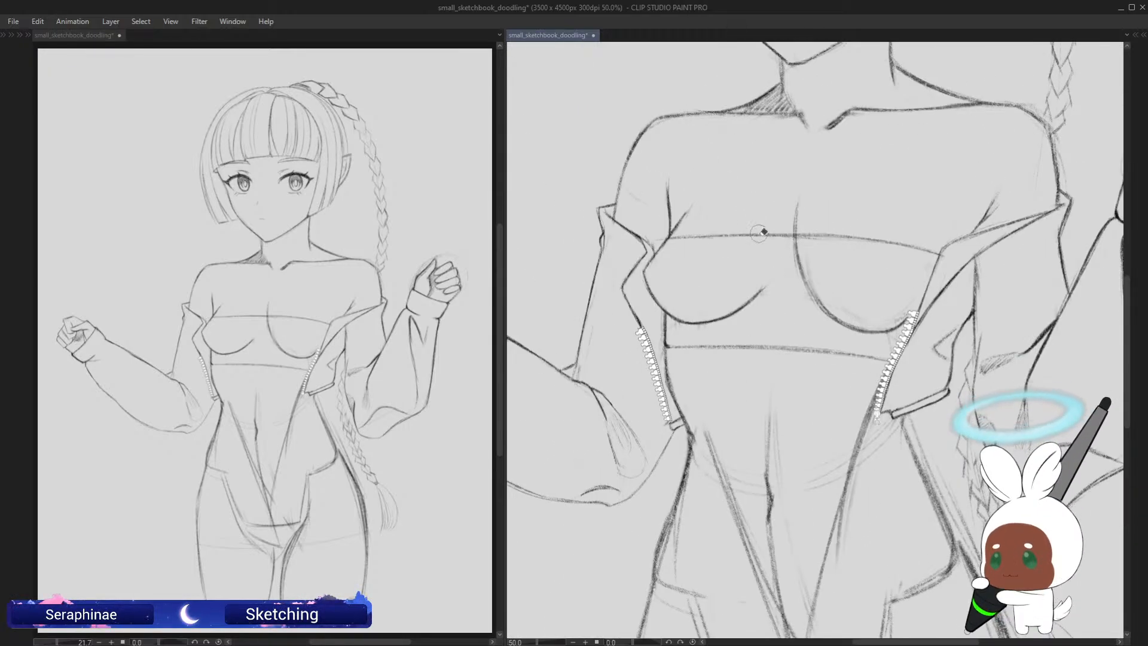
left_click_drag(765, 286, 724, 317)
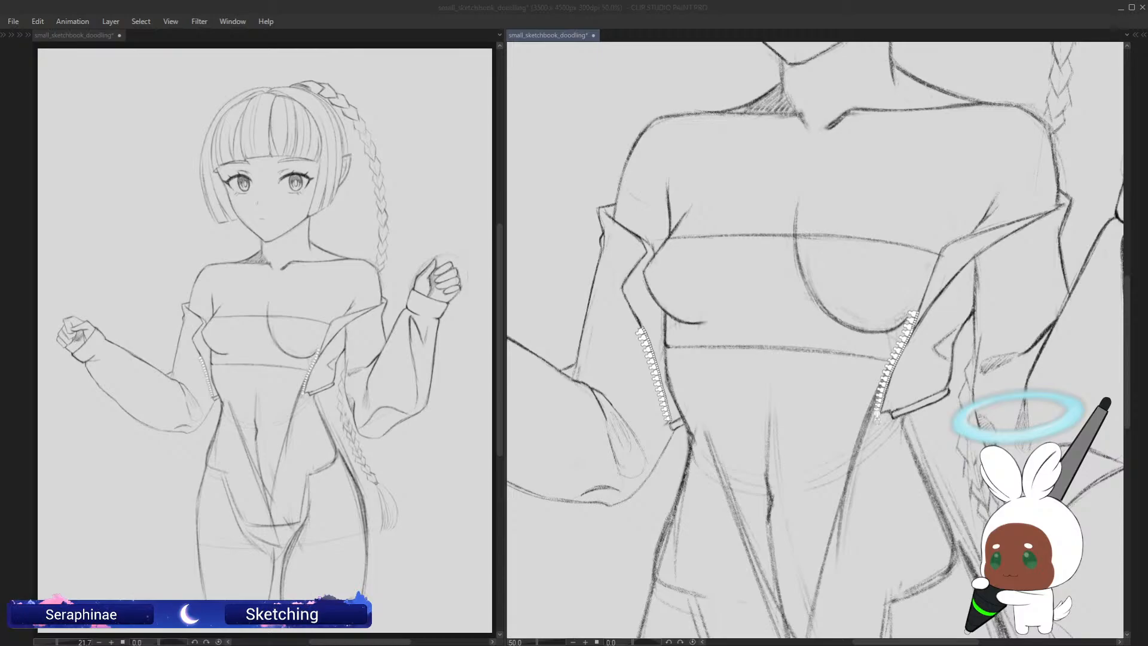
left_click_drag(1128, 300, 1130, 298)
key("h")
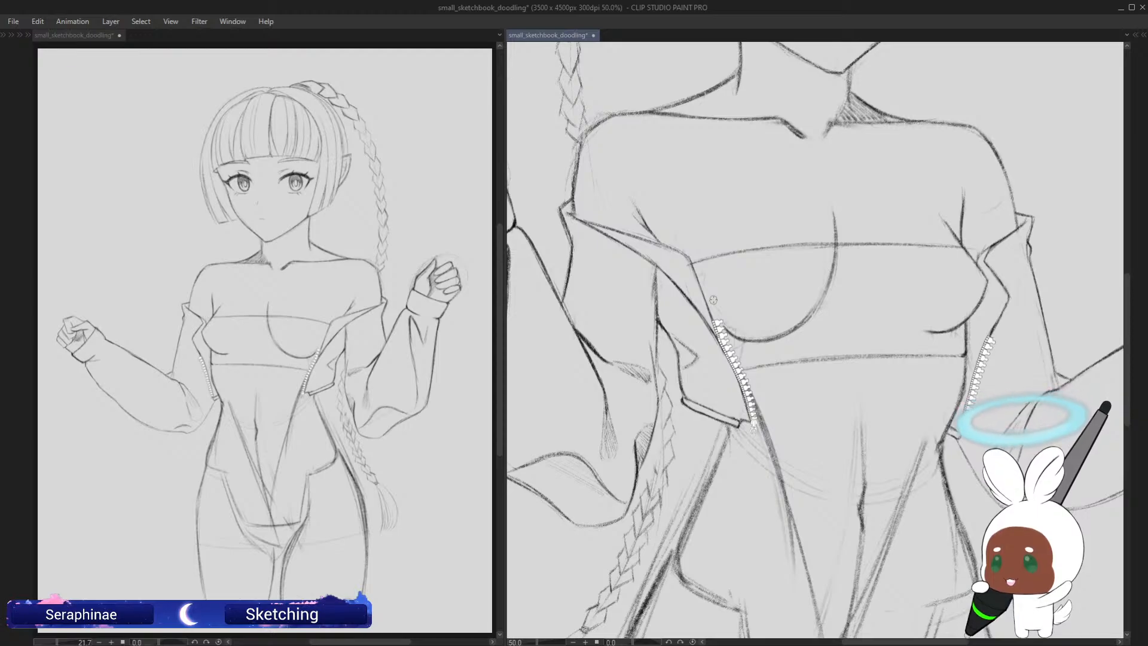
Step: Darken the bandeau top's outer contour on the character's right side
scroll(1135, 335, "down", 3)
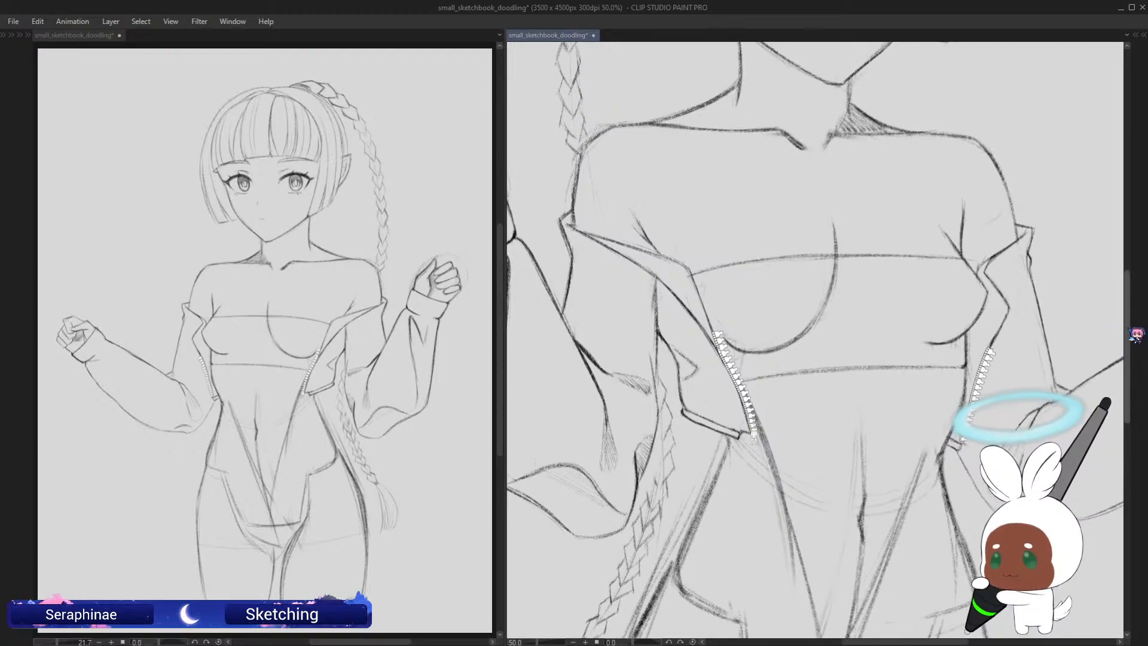
key("h")
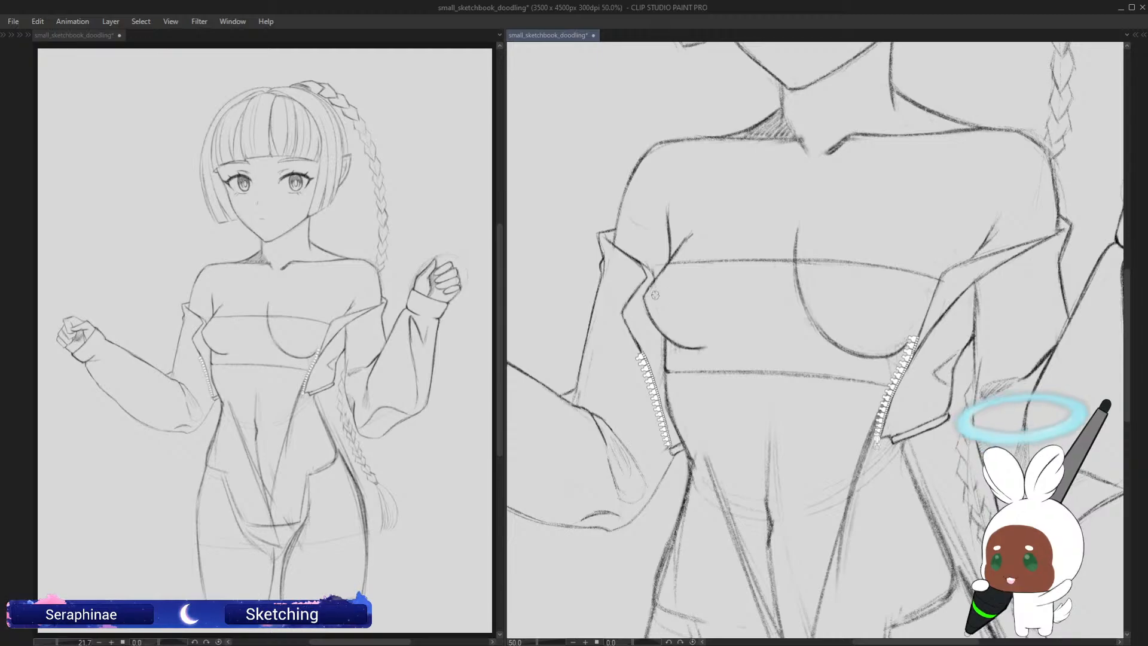
key("^")
key("^")
key("^")
mouse_move(764, 183)
left_mouse_down()
mouse_move(732, 203)
mouse_move(732, 185)
mouse_move(712, 244)
left_mouse_up()
key("ctrl+z")
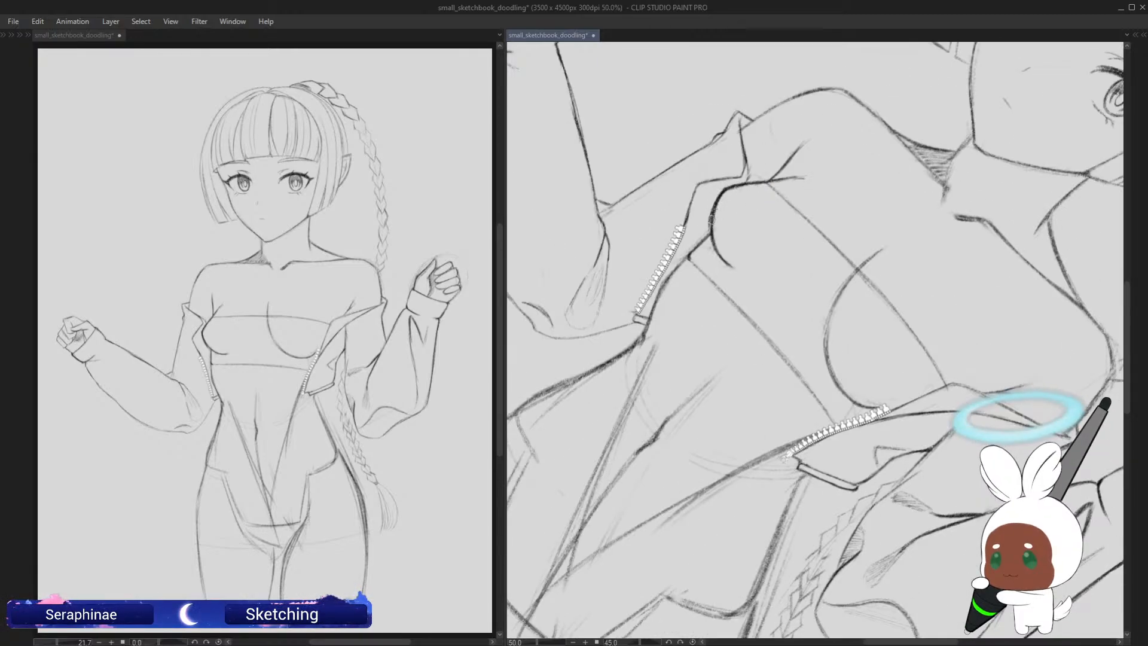
key("minus")
key("minus")
key("minus")
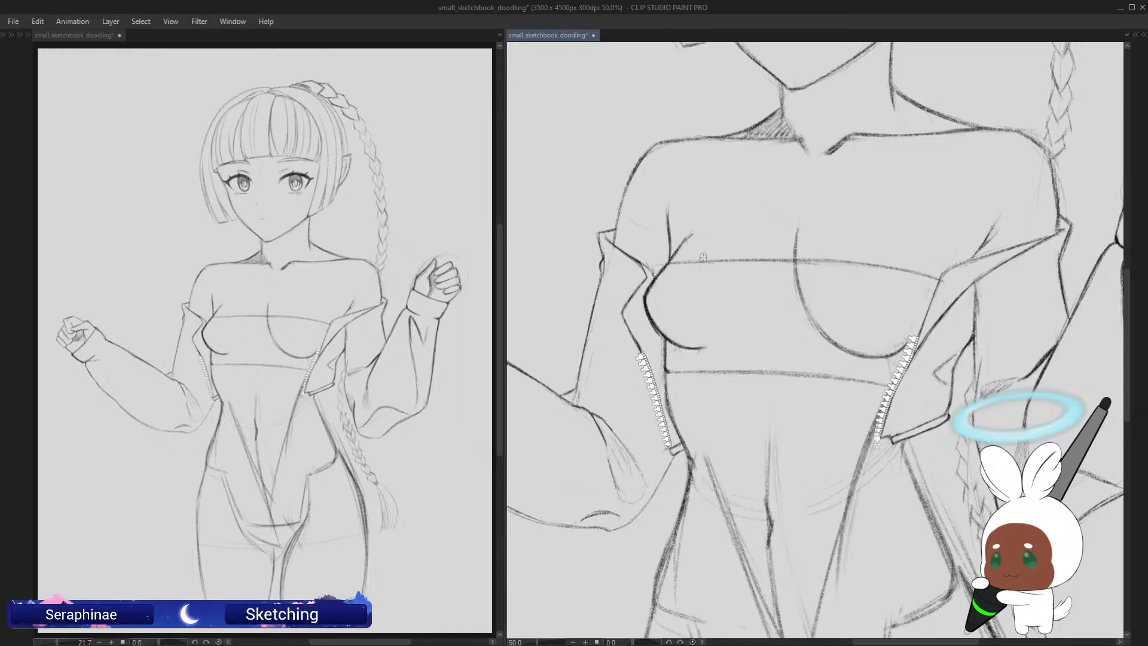
Step: Redraw the bandeau top's upper edge with darker strokes along its full width
key("h")
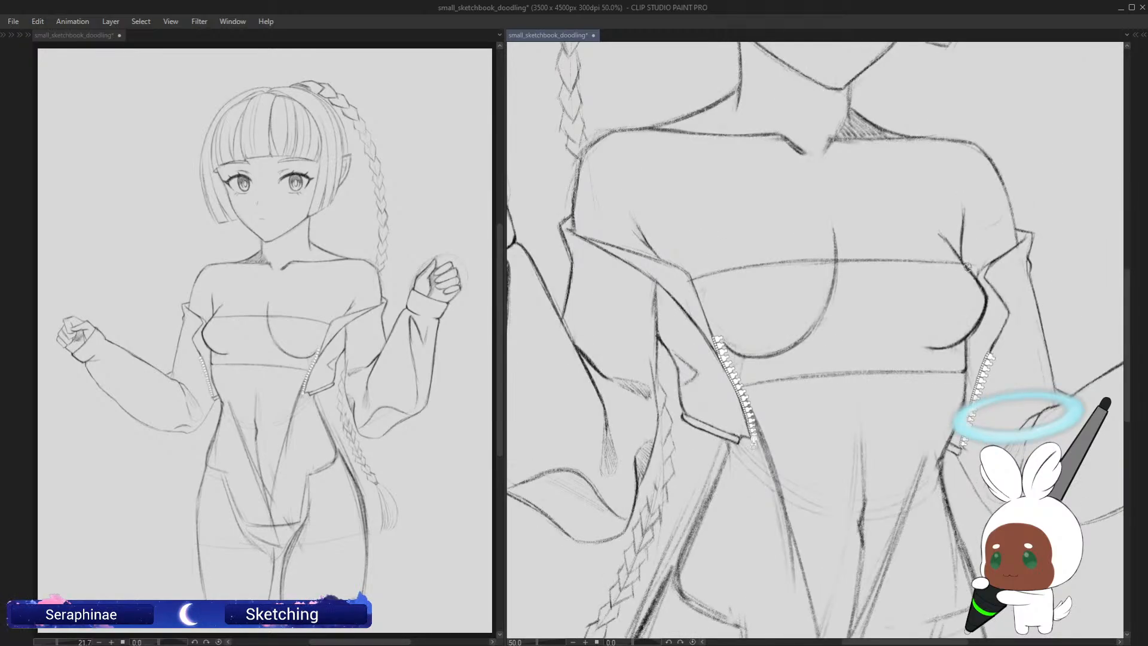
left_click_drag(969, 263, 871, 260)
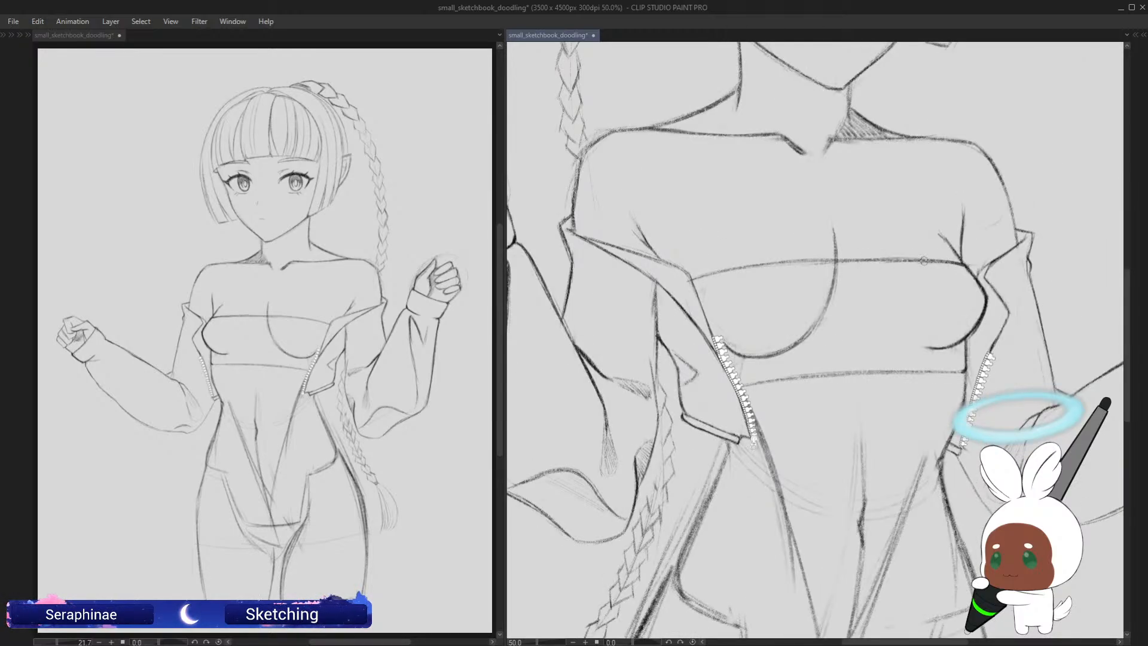
mouse_move(703, 282)
left_mouse_down()
mouse_move(798, 256)
mouse_move(697, 285)
mouse_move(800, 257)
mouse_move(705, 282)
mouse_move(849, 256)
mouse_move(775, 267)
mouse_move(951, 258)
mouse_move(817, 262)
left_mouse_up()
mouse_move(723, 280)
left_mouse_down()
mouse_move(820, 262)
mouse_move(779, 268)
mouse_move(957, 269)
mouse_move(857, 259)
mouse_move(951, 265)
mouse_move(836, 263)
mouse_move(959, 265)
mouse_move(825, 258)
mouse_move(875, 252)
mouse_move(913, 255)
mouse_move(710, 278)
left_mouse_up()
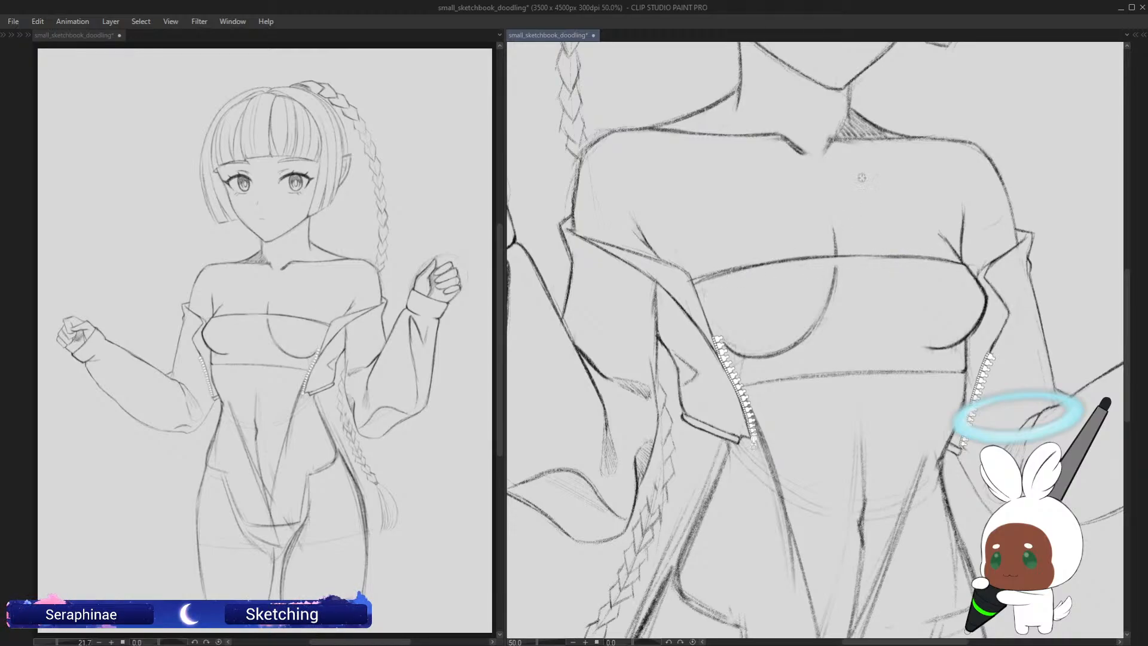
Step: Erase the upper part of the curved contour line inside the bandeau top on the character's left side
key("e")
mouse_move(838, 264)
left_mouse_down()
mouse_move(824, 311)
mouse_move(825, 295)
mouse_move(838, 297)
left_mouse_up()
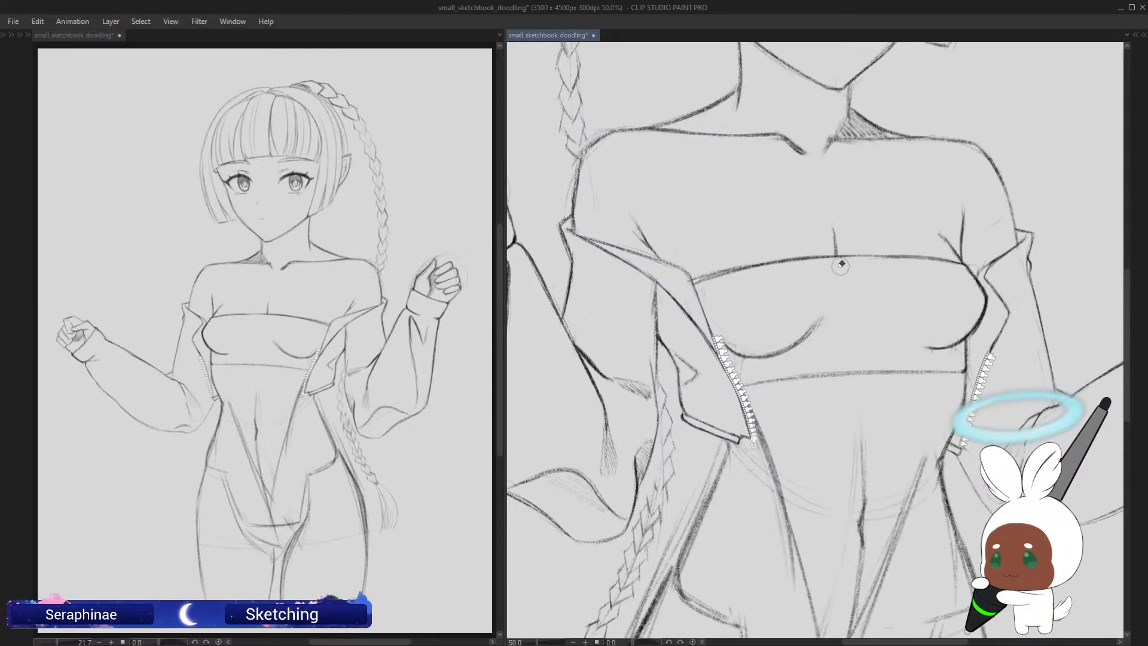
key("h")
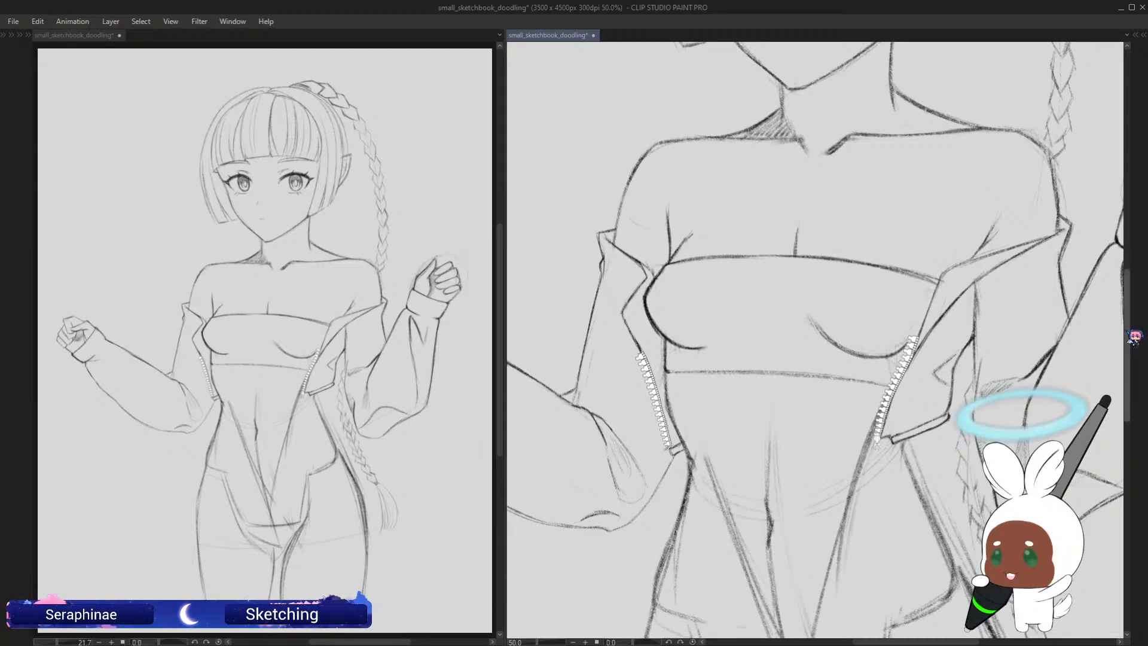
Step: Darken the bandeau top's lower edge between the two jacket zippers
scroll(1116, 323, "down", 3)
key("minus")
key("minus")
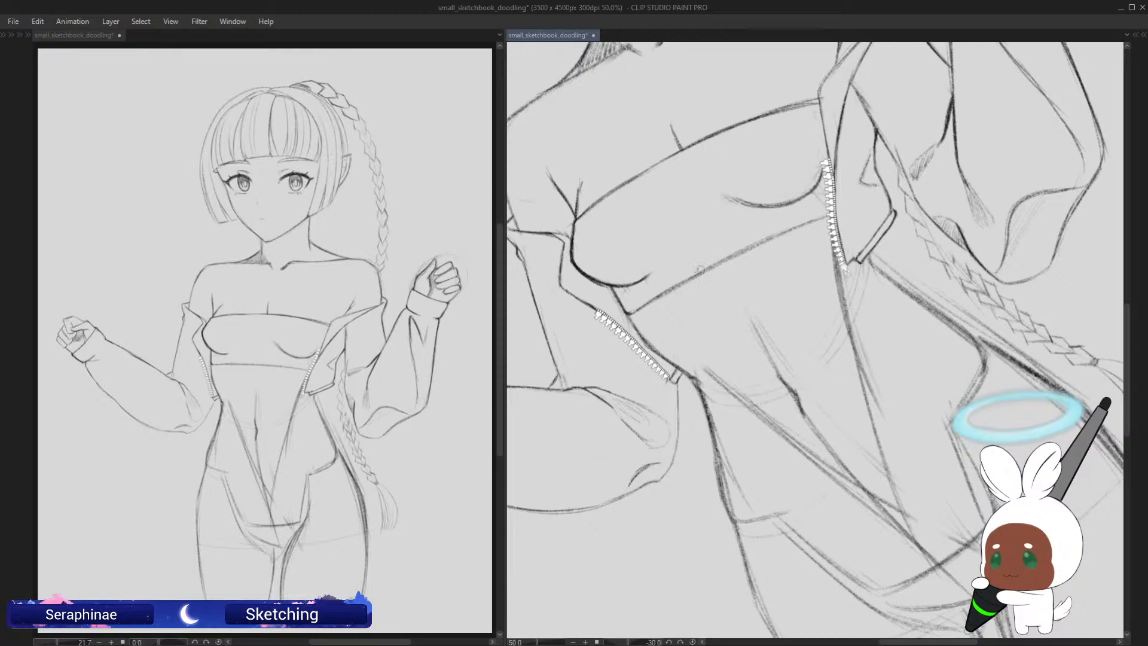
key("asciicircum")
key("asciicircum")
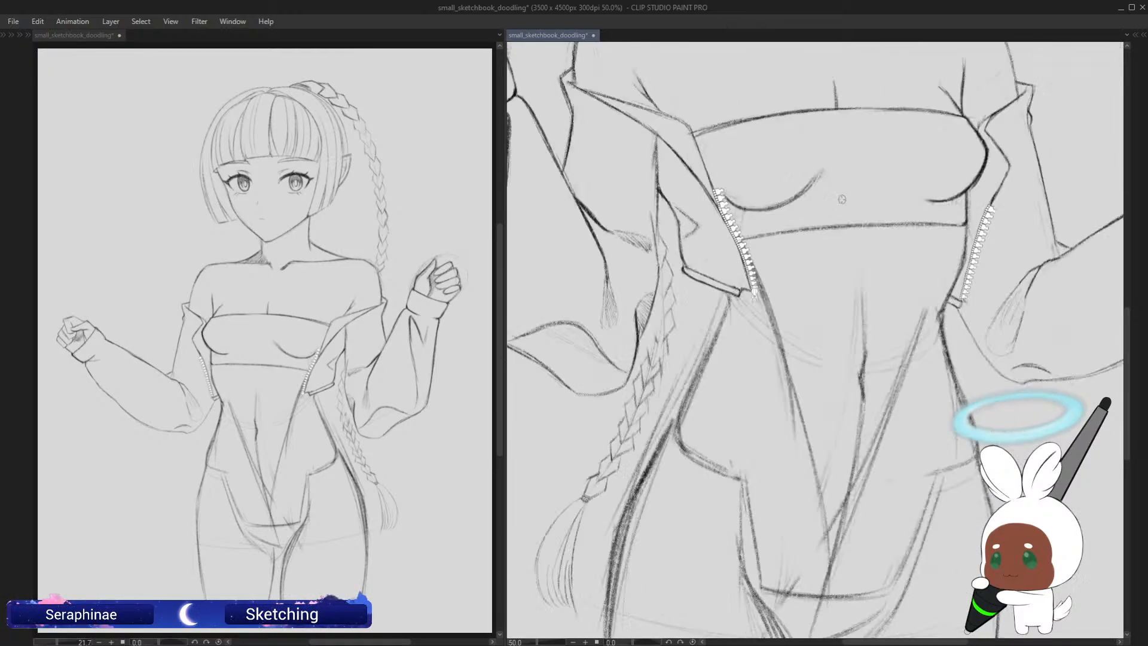
Step: Darken the waist-to-hip outlines on both sides of the figure
key("h")
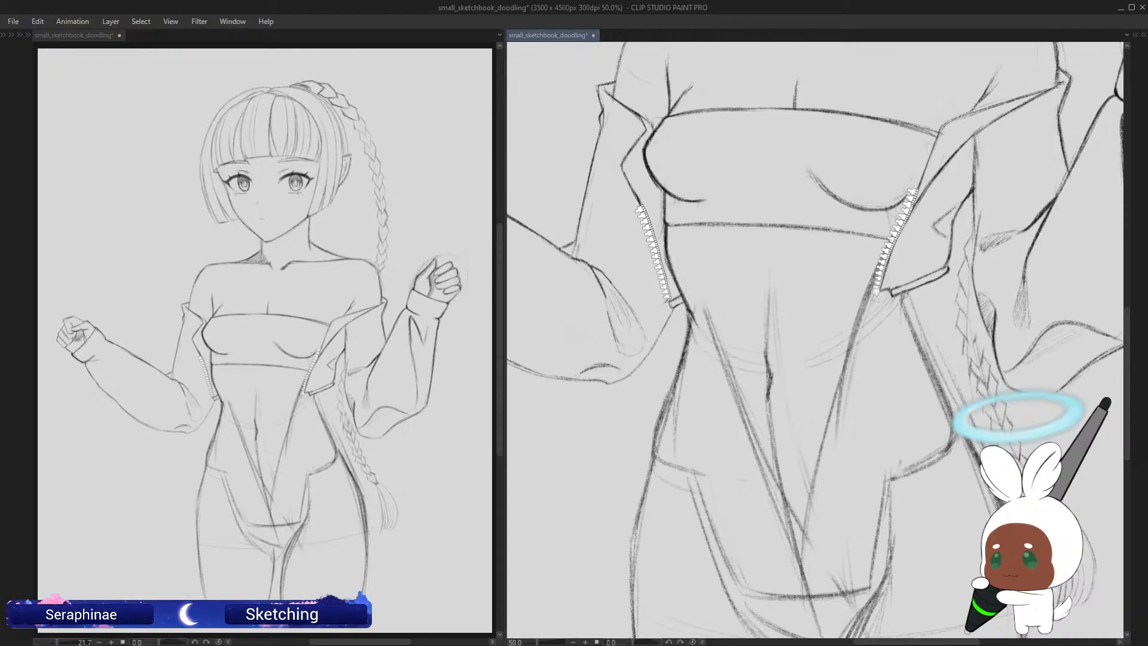
scroll(1116, 364, "down", 3)
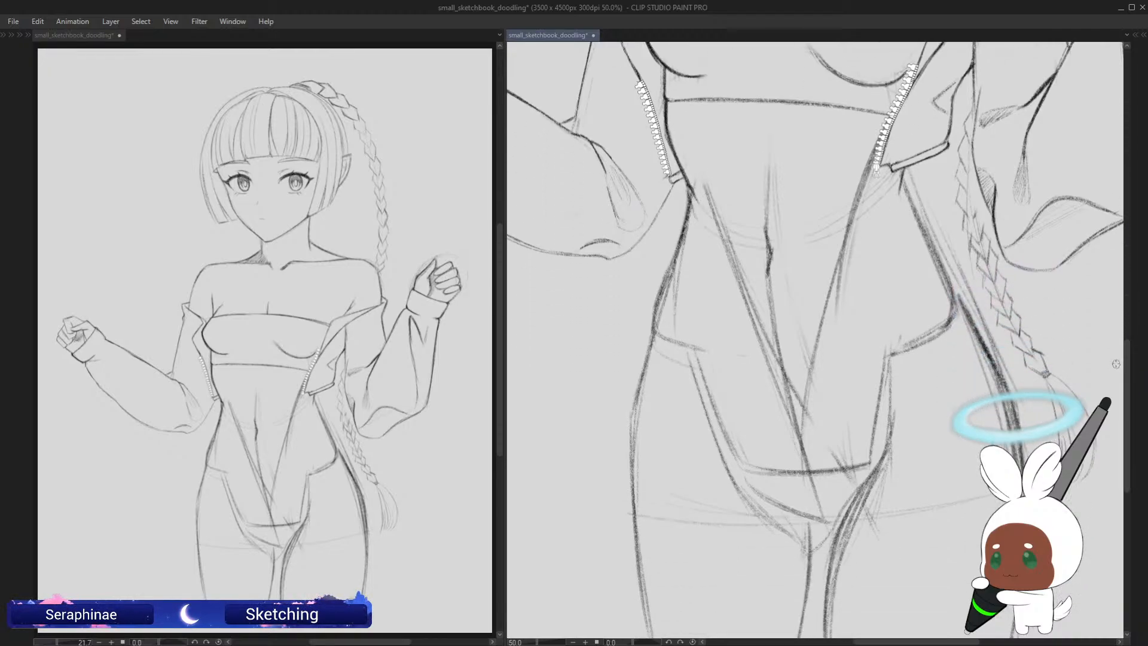
left_click_drag(689, 183, 655, 339)
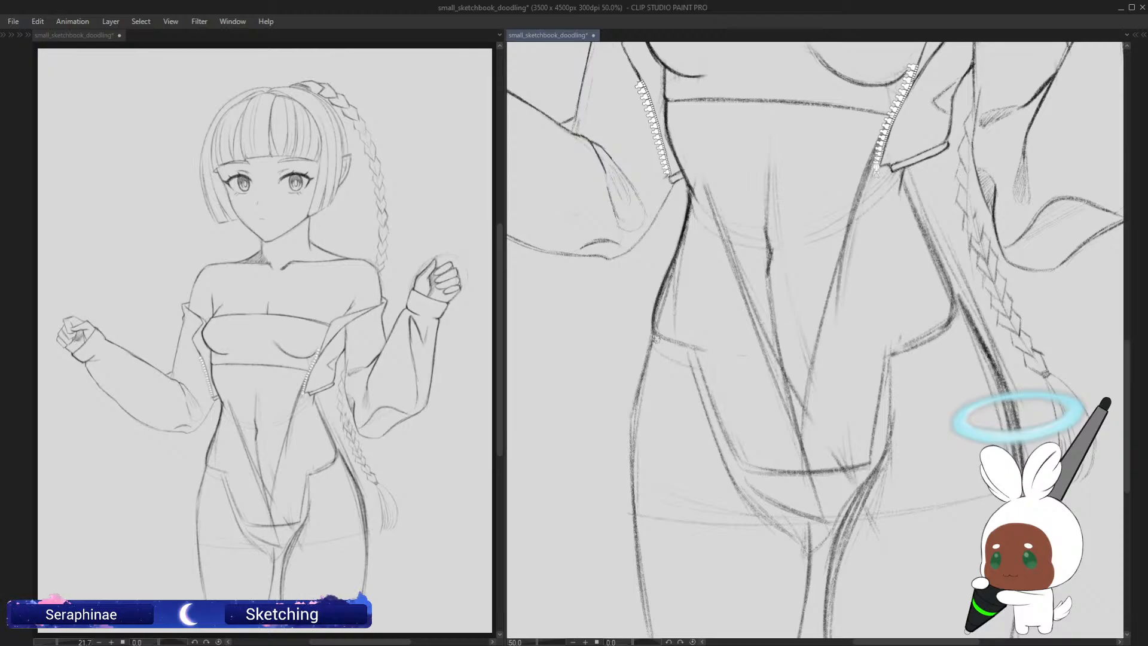
key("h")
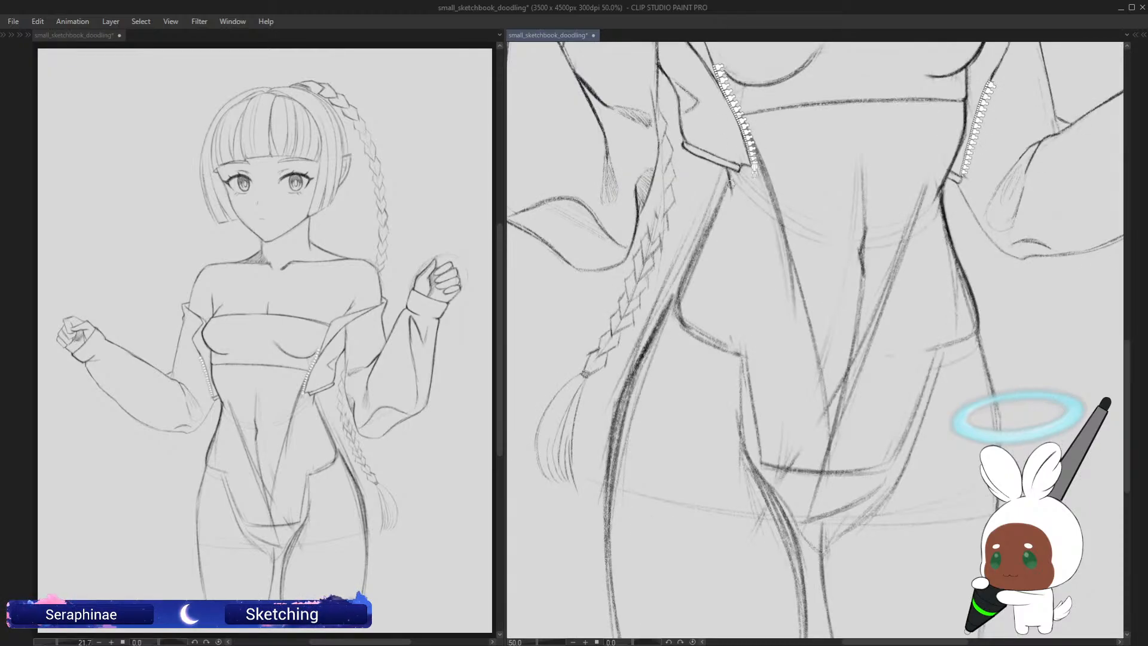
mouse_move(728, 169)
left_mouse_down()
mouse_move(734, 206)
mouse_move(722, 206)
mouse_move(688, 267)
mouse_move(699, 333)
left_mouse_up()
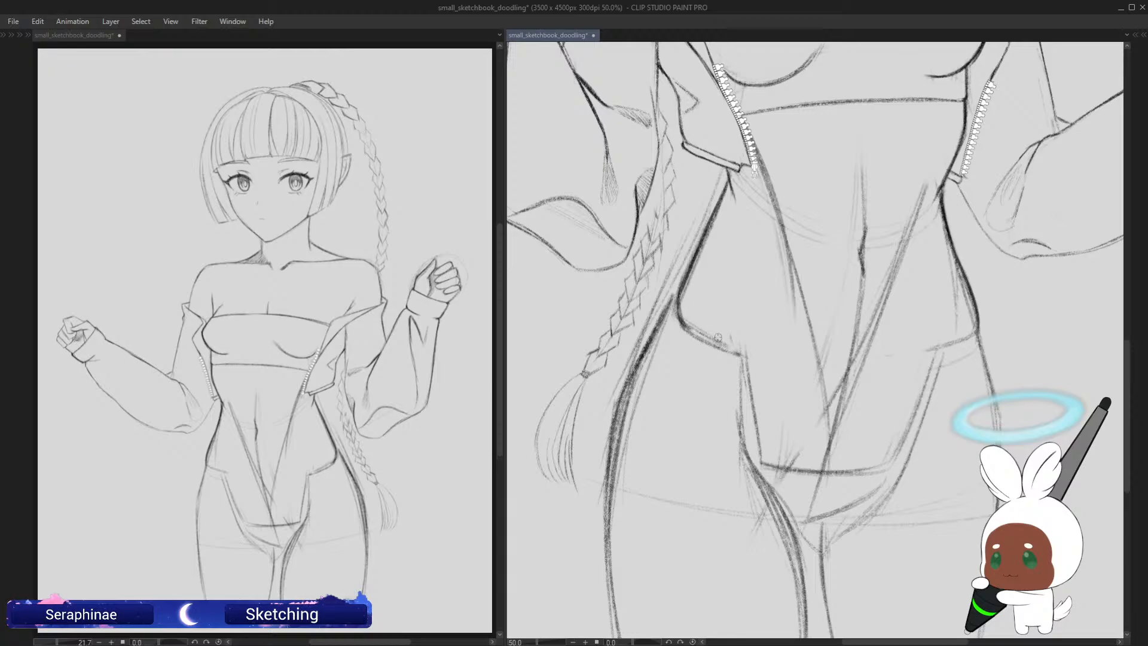
key("h")
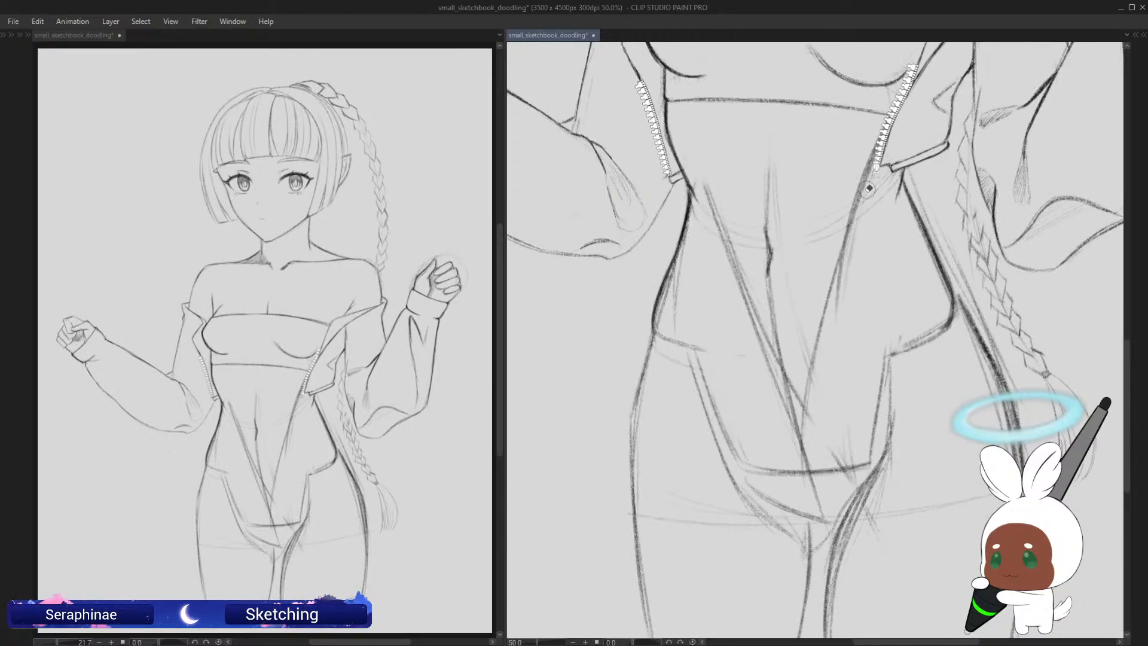
Step: Erase the long diagonal lines and curved guide lines across the abdomen and save the drawing
mouse_move(867, 215)
left_mouse_down()
mouse_move(832, 289)
mouse_move(828, 225)
mouse_move(797, 177)
left_mouse_up()
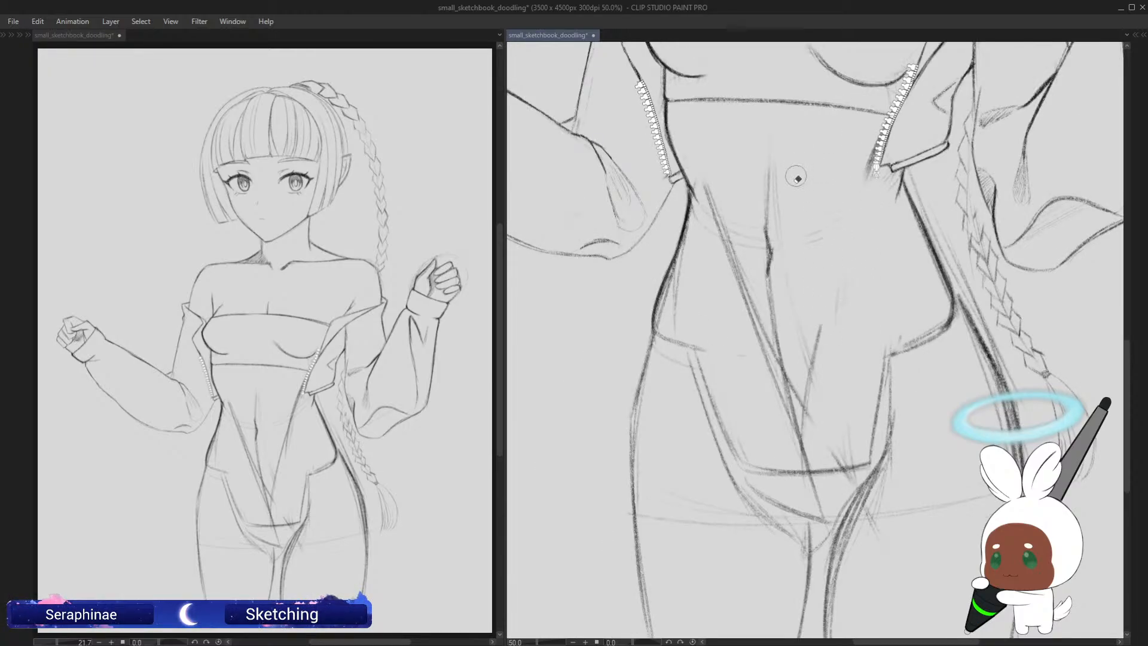
mouse_move(725, 264)
left_mouse_down()
mouse_move(733, 197)
mouse_move(749, 293)
mouse_move(732, 216)
mouse_move(712, 222)
mouse_move(744, 220)
mouse_move(767, 265)
mouse_move(797, 205)
left_mouse_up()
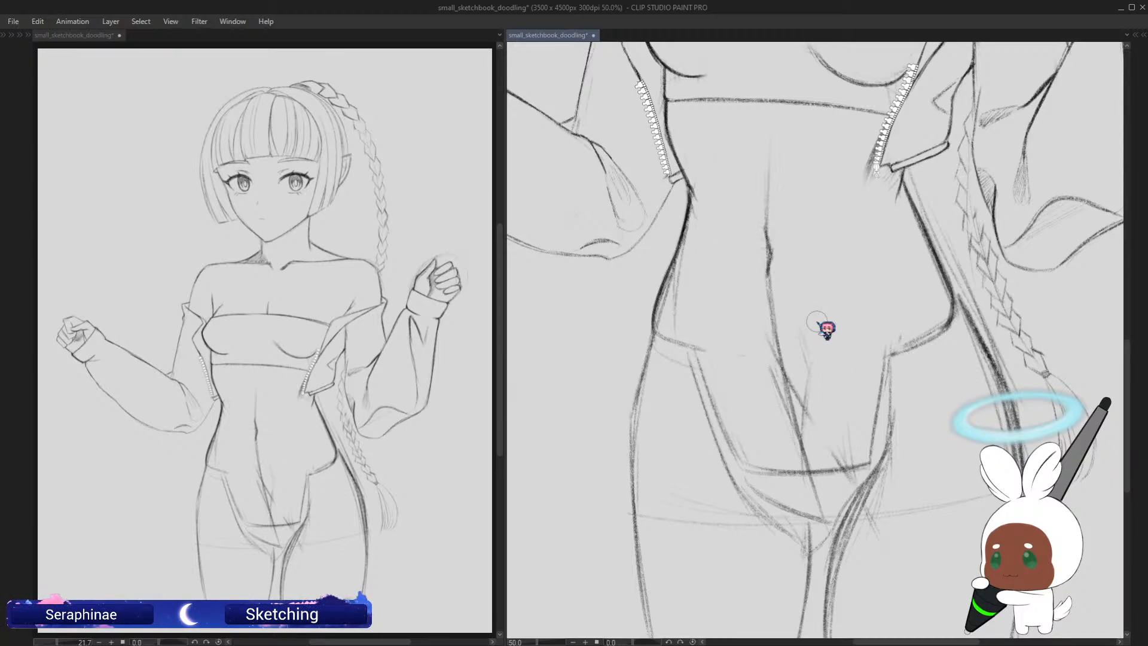
key("ctrl+s")
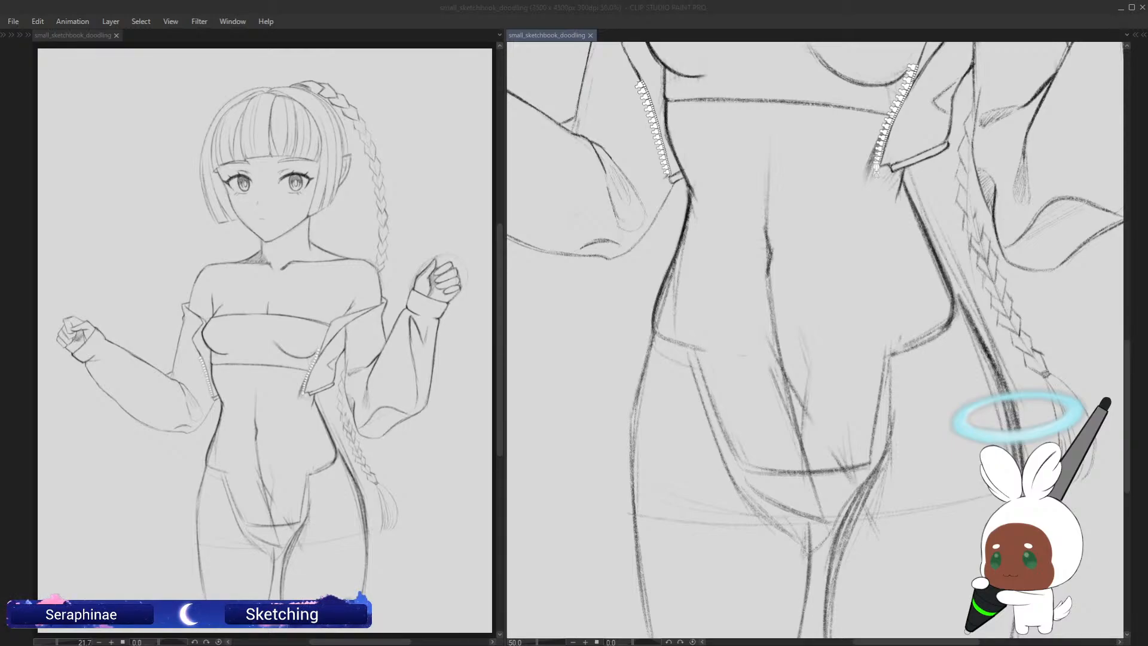
Step: Erase the vertical center line above the navel and the leftover sketch lines below it, keeping the navel mark
left_click(1128, 350)
mouse_move(779, 175)
left_mouse_down()
mouse_move(775, 207)
mouse_move(774, 189)
mouse_move(778, 230)
left_mouse_up()
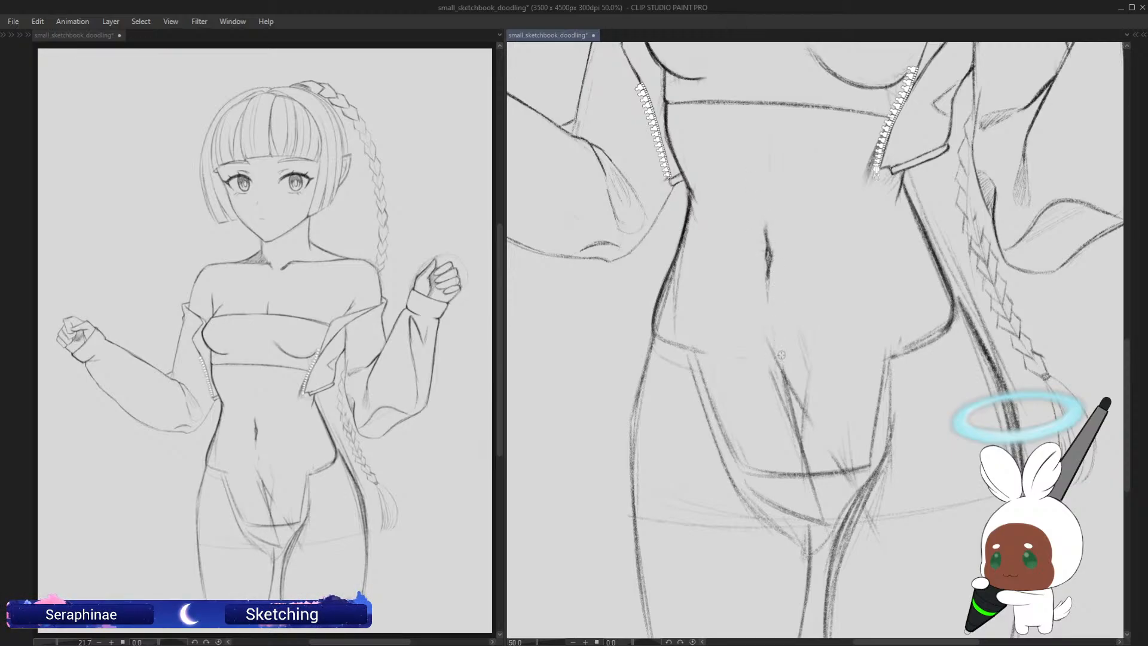
mouse_move(773, 324)
left_mouse_down()
mouse_move(795, 410)
mouse_move(789, 392)
left_mouse_up()
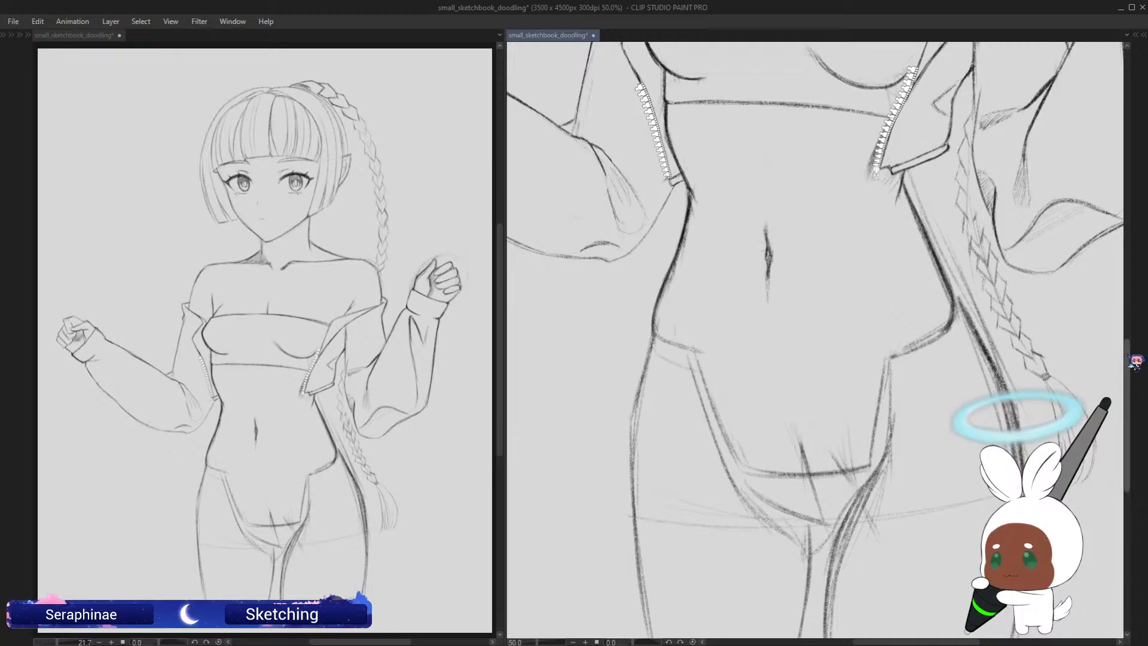
scroll(1116, 324, "up", 2)
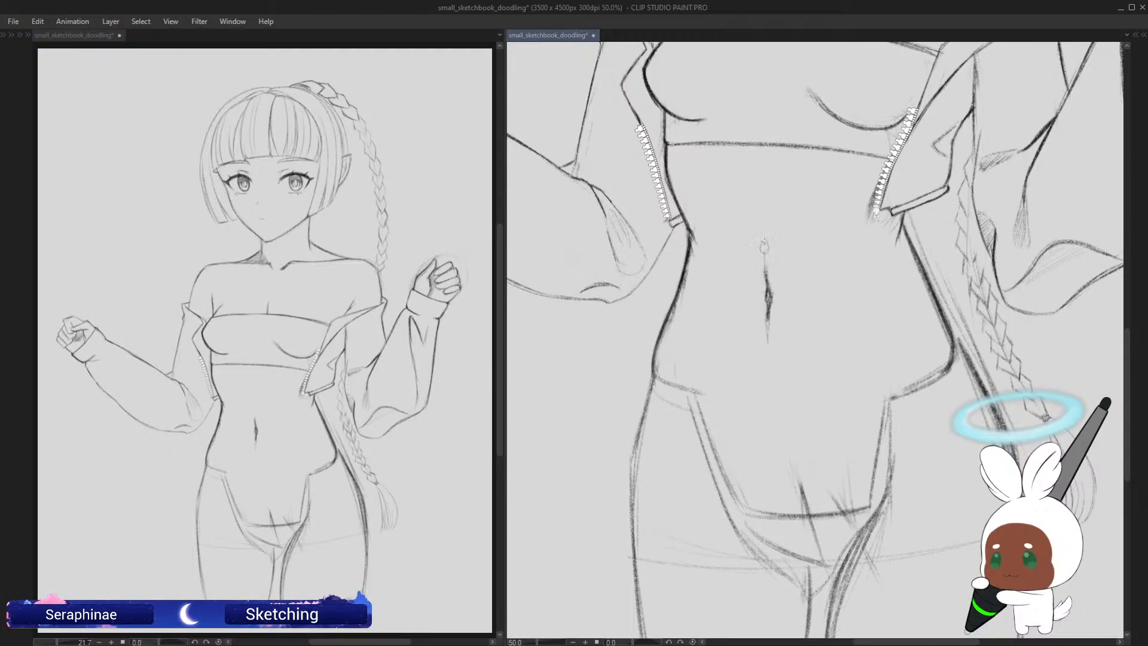
Step: Redraw the navel as a tall, narrow almond shape and sketch a light curve across the lower abdomen
mouse_move(765, 241)
left_mouse_down()
mouse_move(785, 311)
mouse_move(769, 333)
left_mouse_up()
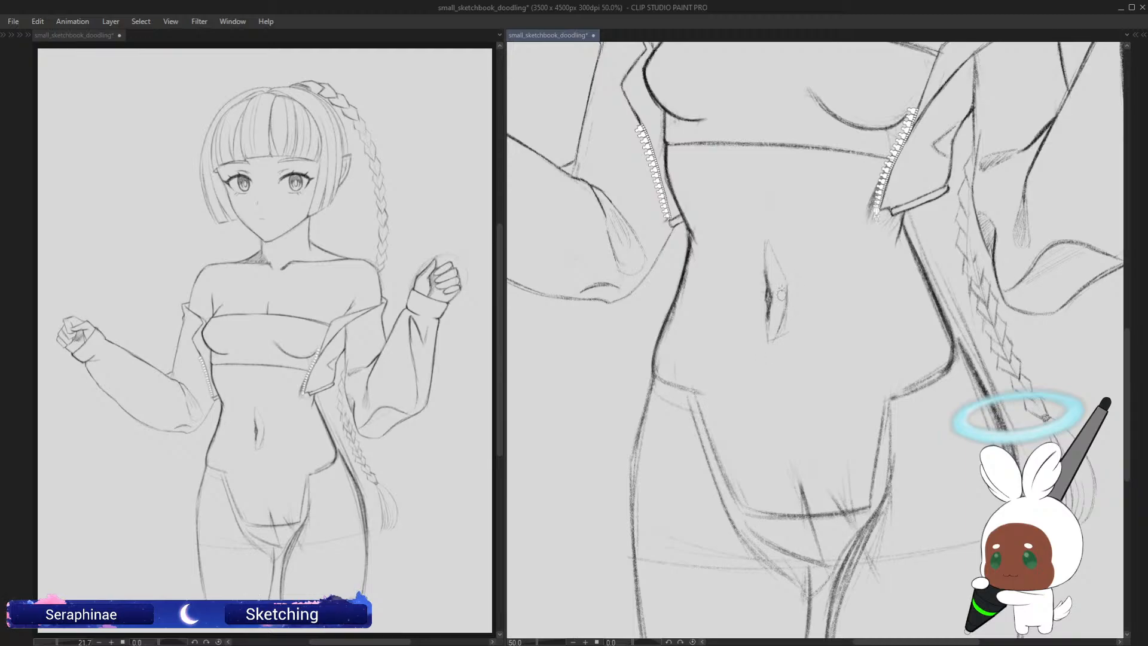
left_click_drag(768, 242, 788, 289)
mouse_move(710, 395)
left_mouse_down()
mouse_move(798, 437)
mouse_move(881, 386)
left_mouse_up()
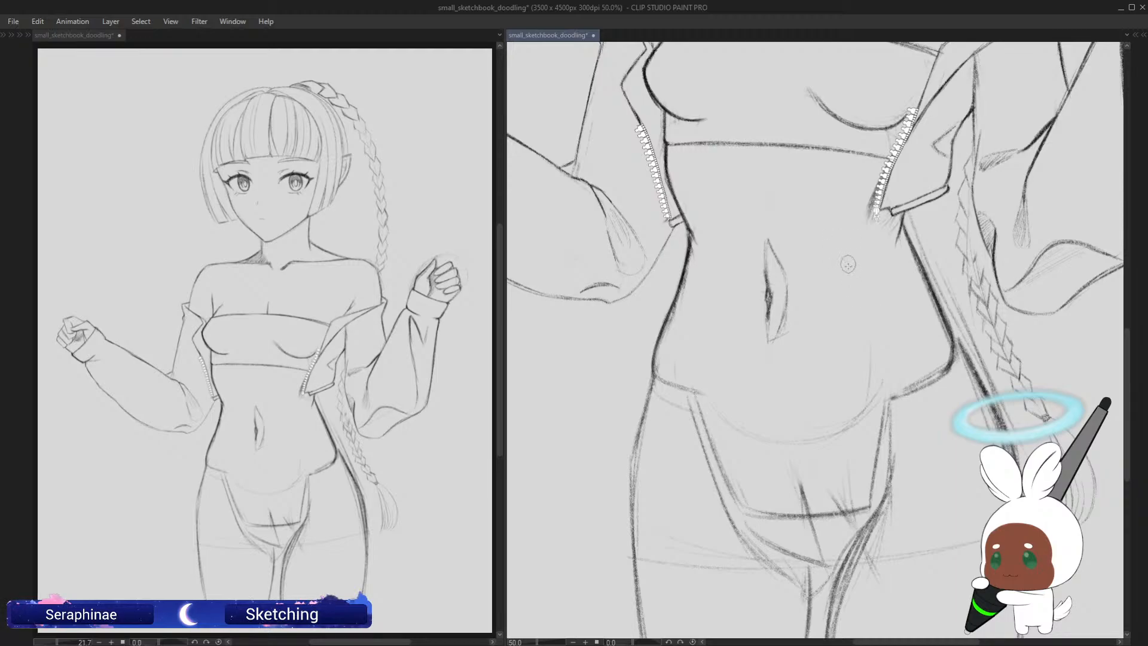
Step: Draw the abdomen's contour on the braid side, running from below the ribs into the lower belly curve
left_click_drag(846, 273, 870, 413)
mouse_move(861, 323)
left_mouse_down()
mouse_move(872, 407)
mouse_move(833, 438)
left_mouse_up()
left_click_drag(849, 199, 844, 280)
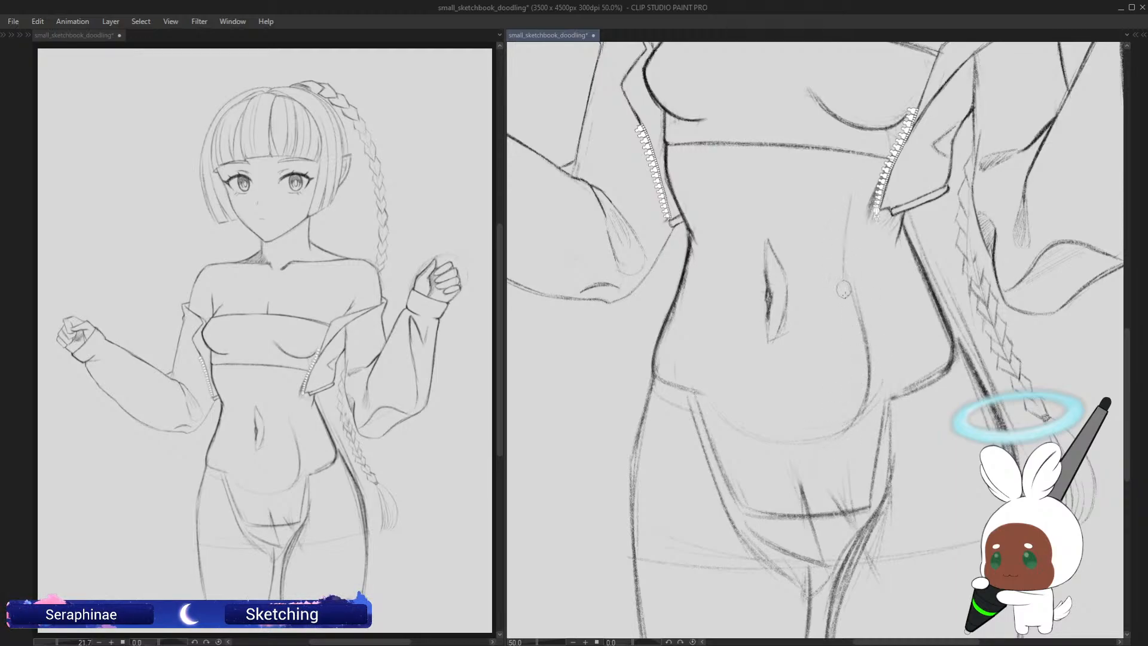
left_click_drag(853, 212, 850, 302)
left_click_drag(852, 251, 872, 364)
mouse_move(854, 281)
left_mouse_down()
mouse_move(856, 401)
mouse_move(867, 391)
mouse_move(803, 438)
left_mouse_up()
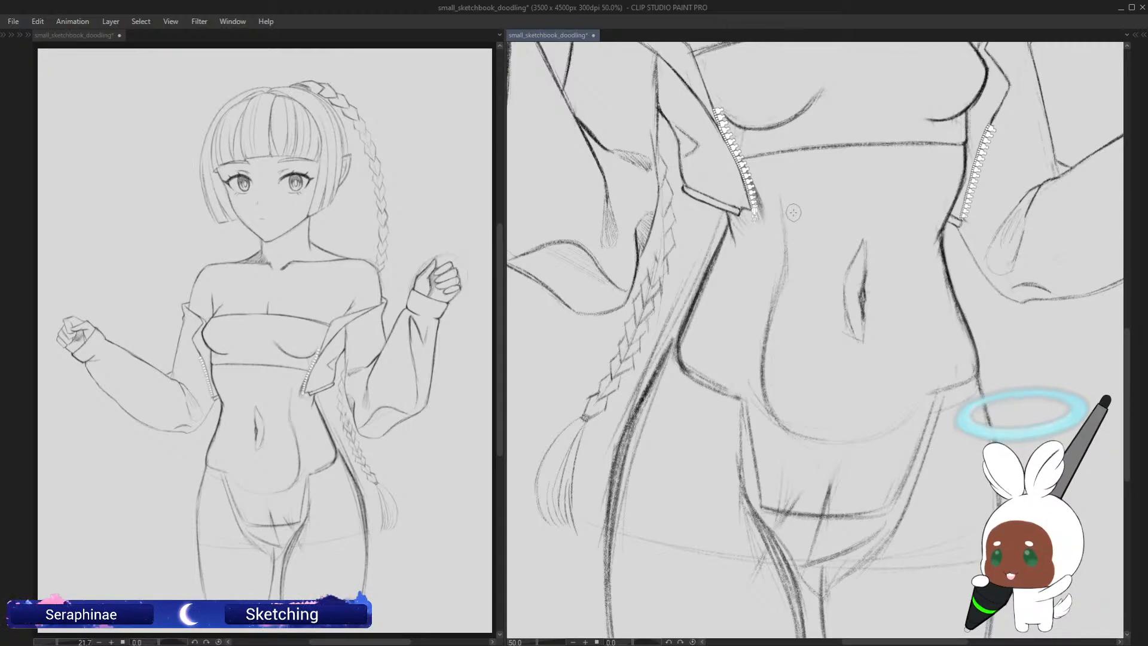
Step: Check the abdomen contour in a mirrored view, smooth its upper part and thin its heavy outer edge
left_click_drag(783, 201, 793, 268)
left_click_drag(791, 227, 771, 372)
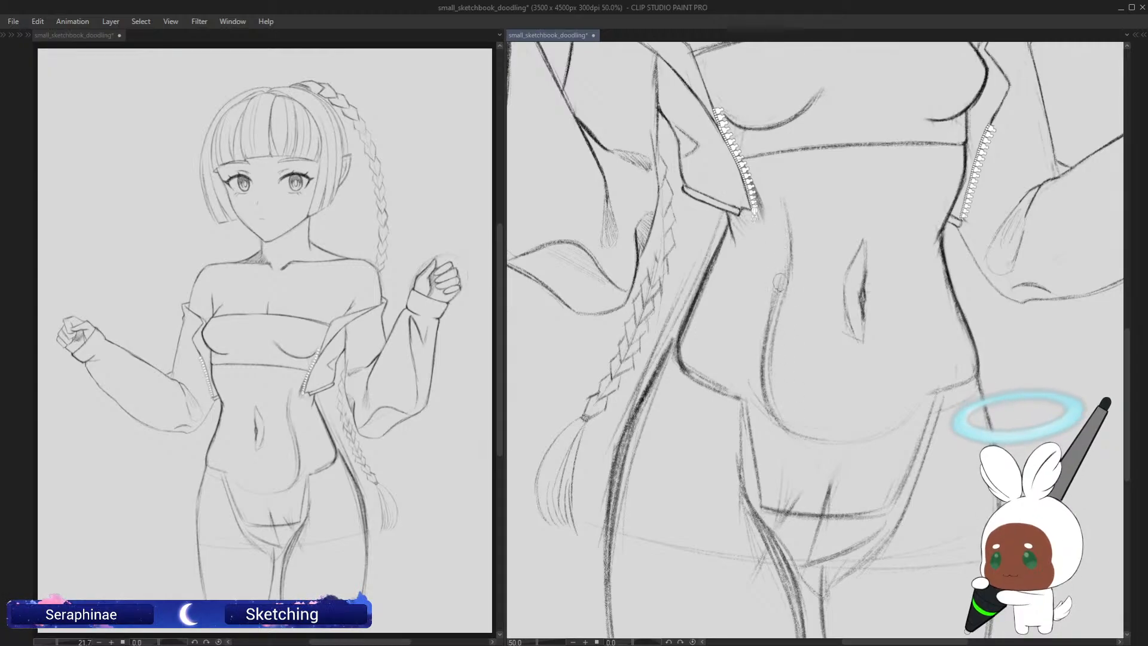
mouse_move(779, 282)
left_mouse_down()
mouse_move(753, 361)
mouse_move(773, 290)
mouse_move(764, 389)
left_mouse_up()
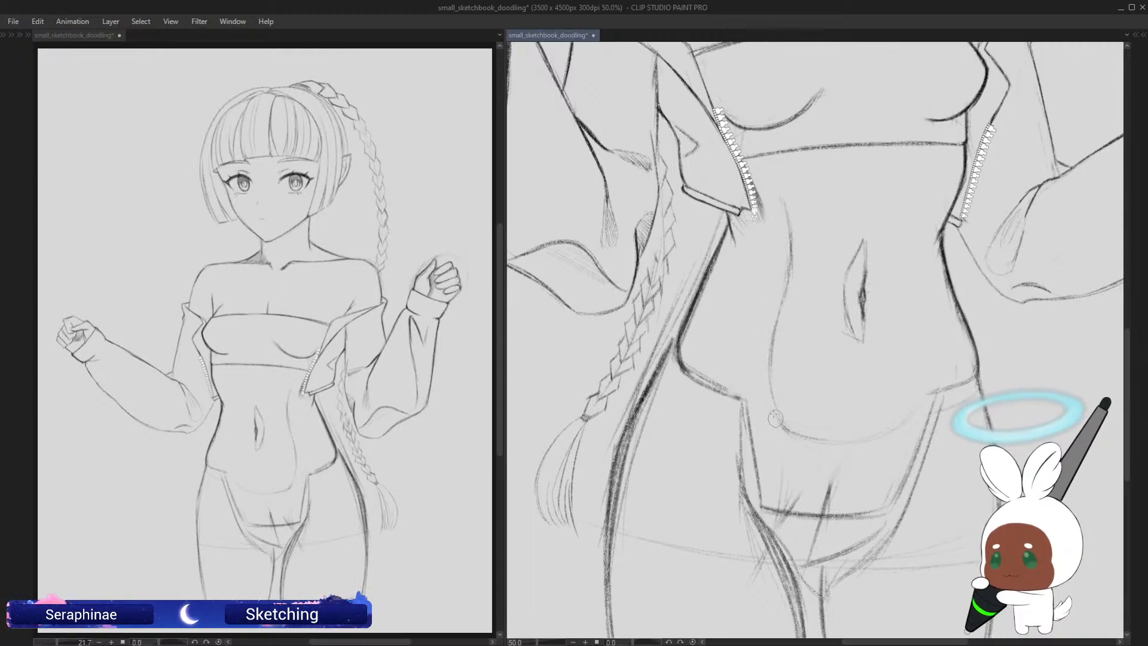
key("h")
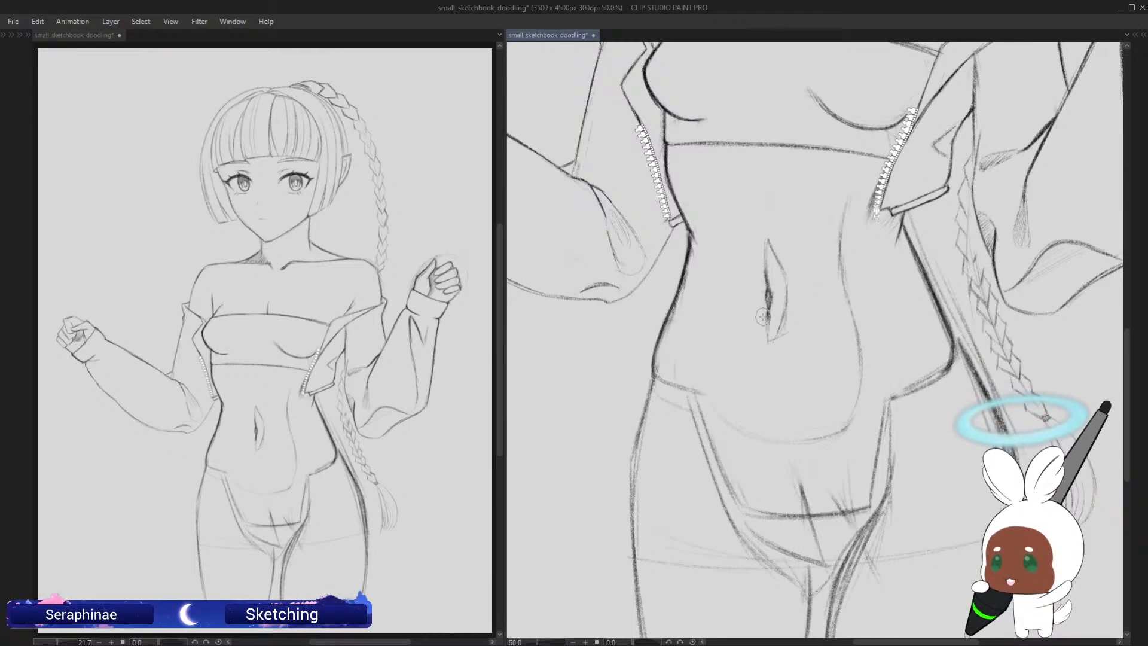
Step: Darken the abdomen contour and lower belly curve, and sketch a light line beside them toward the braid-side hip
left_click_drag(849, 194, 854, 412)
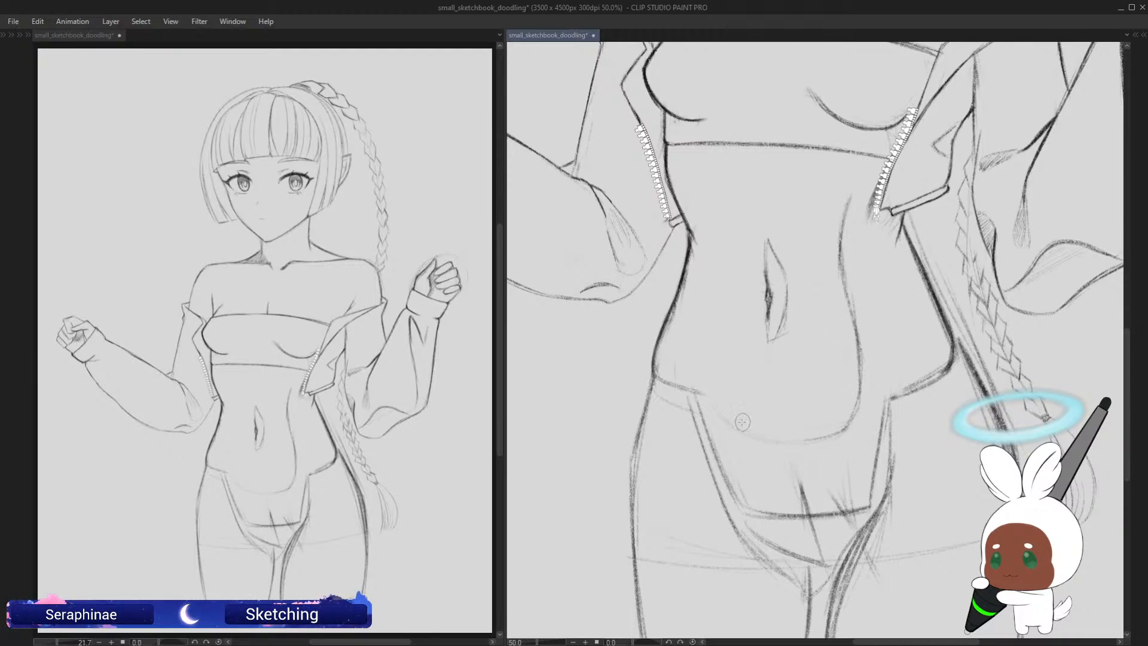
mouse_move(726, 412)
left_mouse_down()
mouse_move(774, 438)
mouse_move(849, 414)
left_mouse_up()
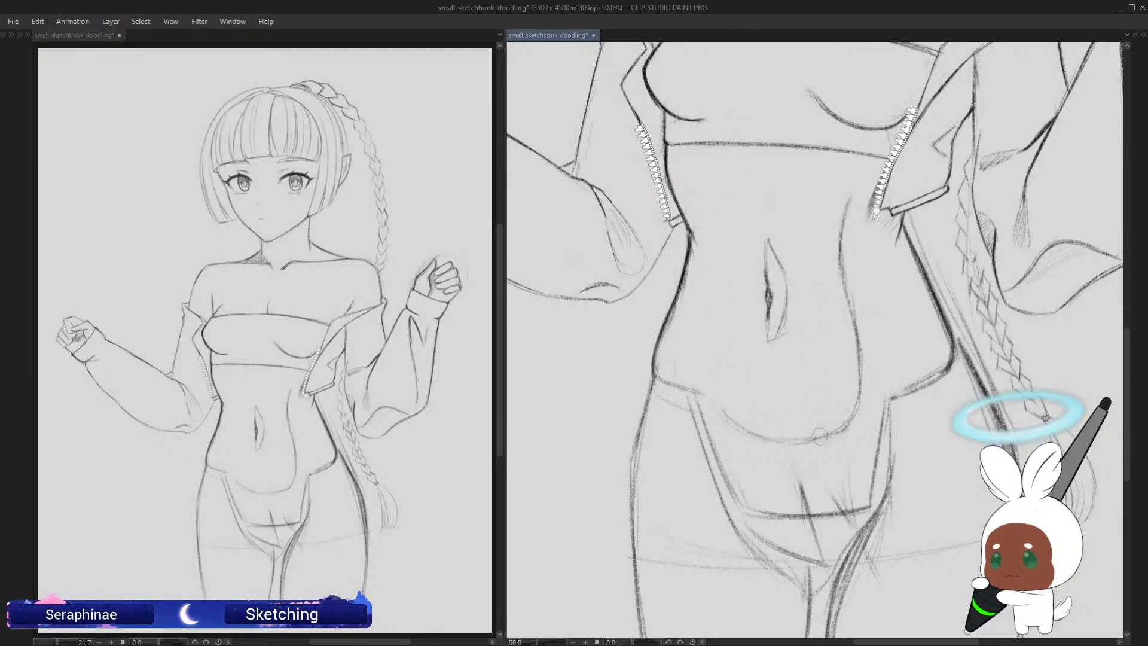
left_click_drag(735, 416, 841, 430)
mouse_move(838, 226)
left_mouse_down()
mouse_move(866, 385)
mouse_move(846, 426)
left_mouse_up()
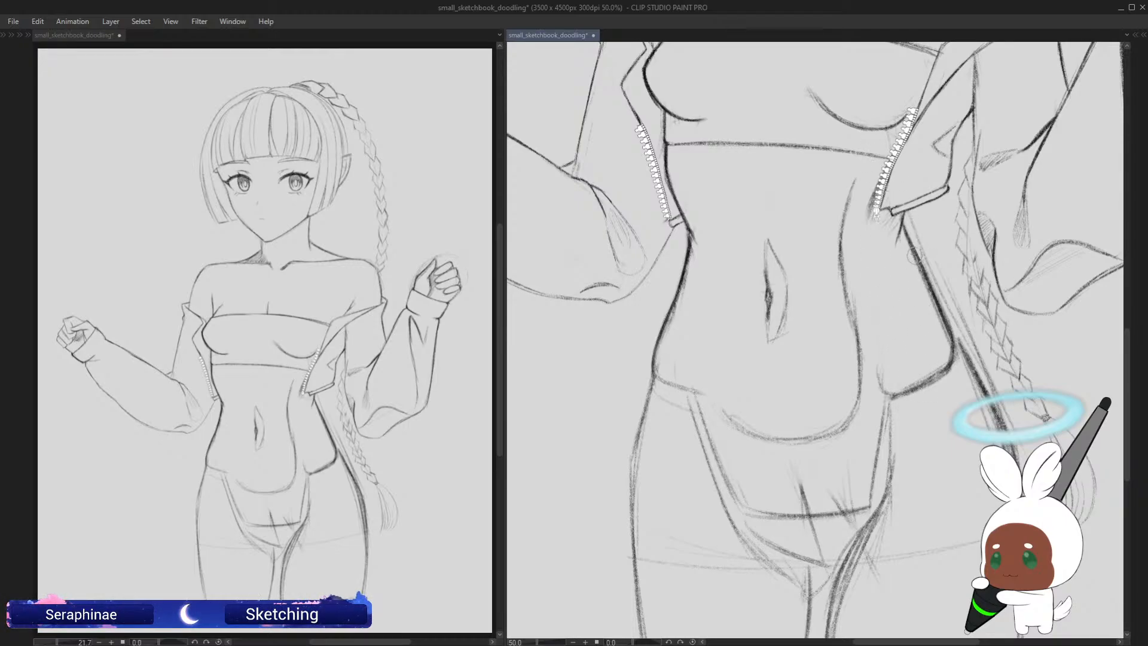
mouse_move(914, 256)
left_mouse_down()
mouse_move(942, 331)
mouse_move(912, 240)
mouse_move(943, 363)
mouse_move(892, 391)
left_mouse_up()
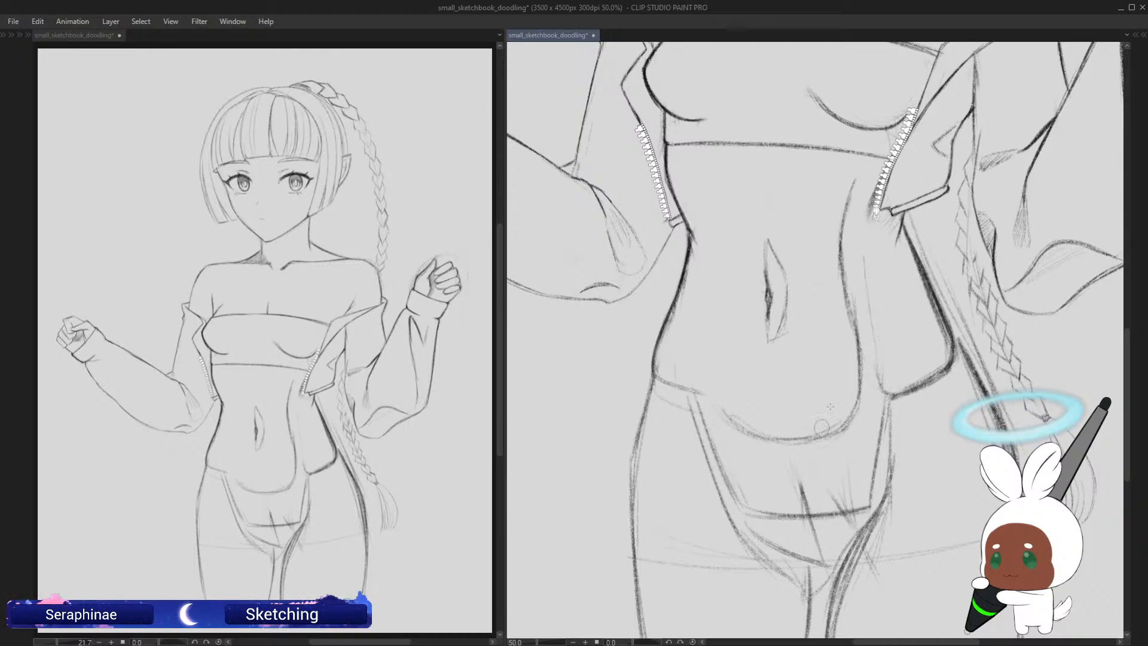
Step: Draw a wider outer hip and thigh outline on the braid side and erase the old outline inside it
mouse_move(1129, 344)
left_mouse_down()
mouse_move(1129, 377)
mouse_move(1132, 357)
left_mouse_up()
key("h")
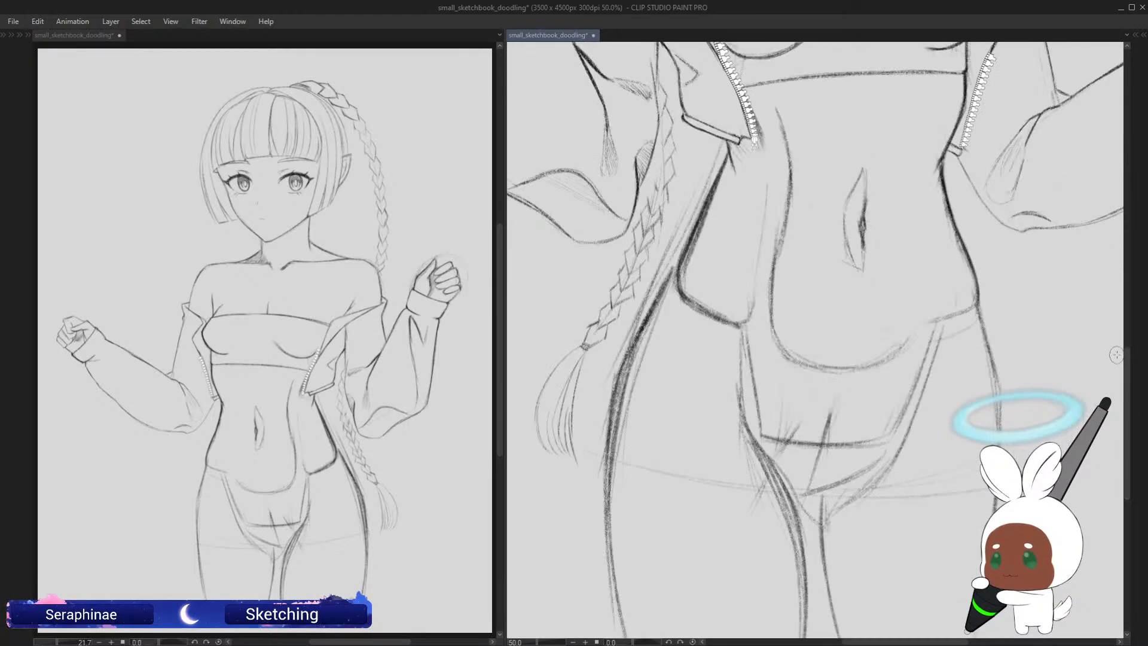
scroll(1119, 370, "down", 3)
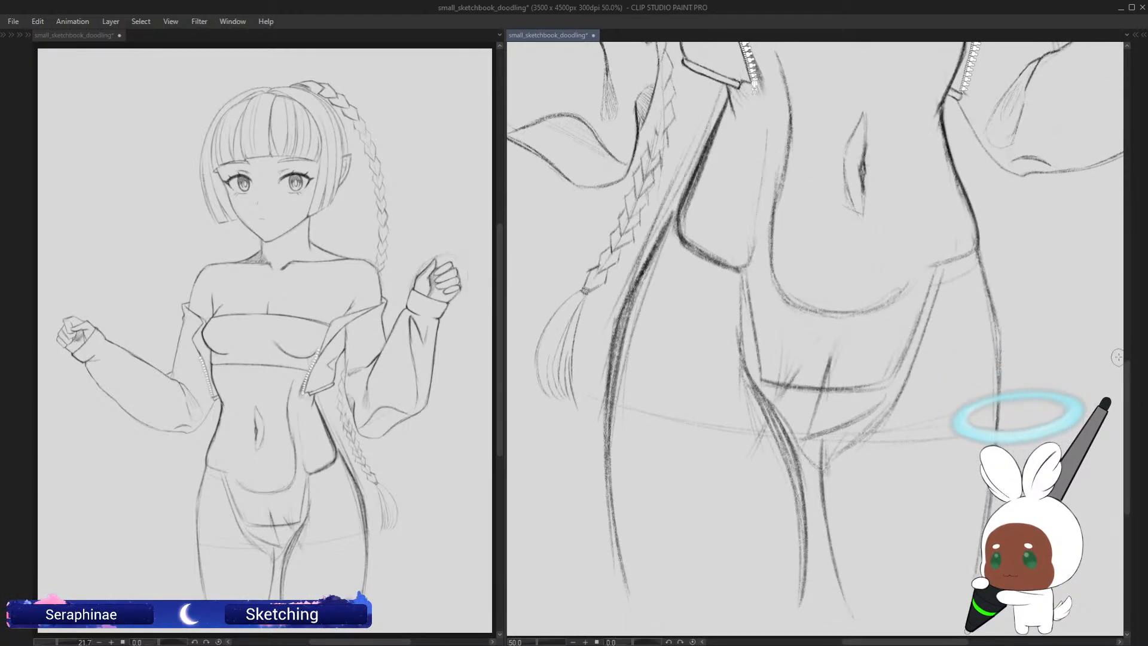
scroll(1118, 365, "down", 3)
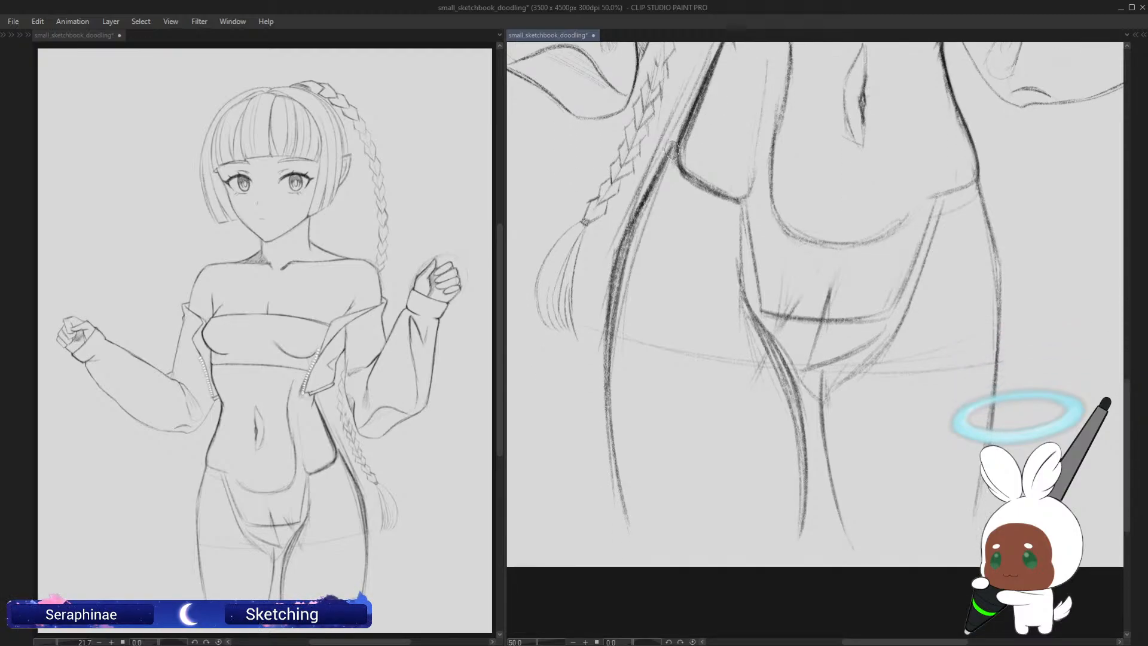
left_click_drag(674, 148, 640, 204)
left_click_drag(678, 141, 589, 280)
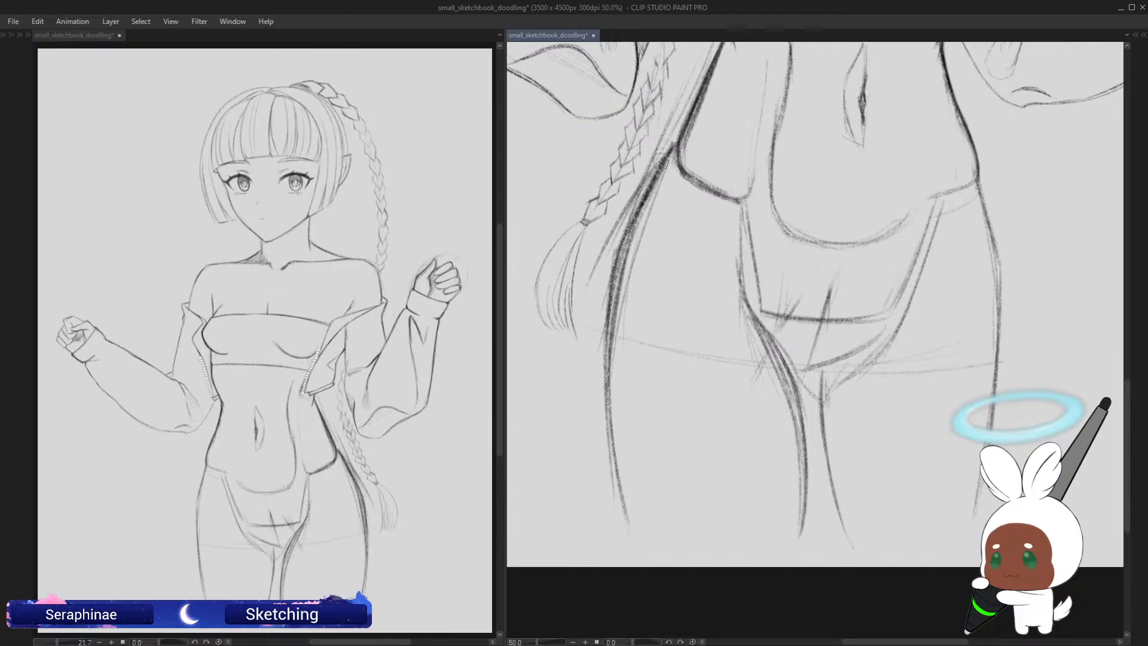
left_click_drag(663, 159, 594, 286)
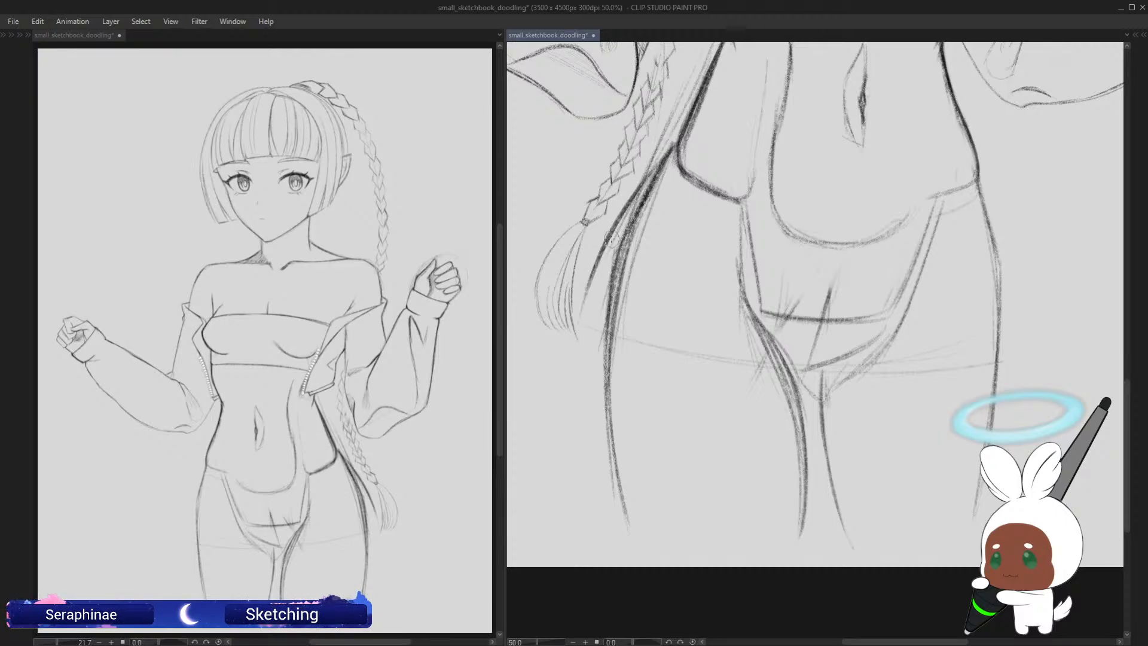
left_click_drag(622, 219, 571, 359)
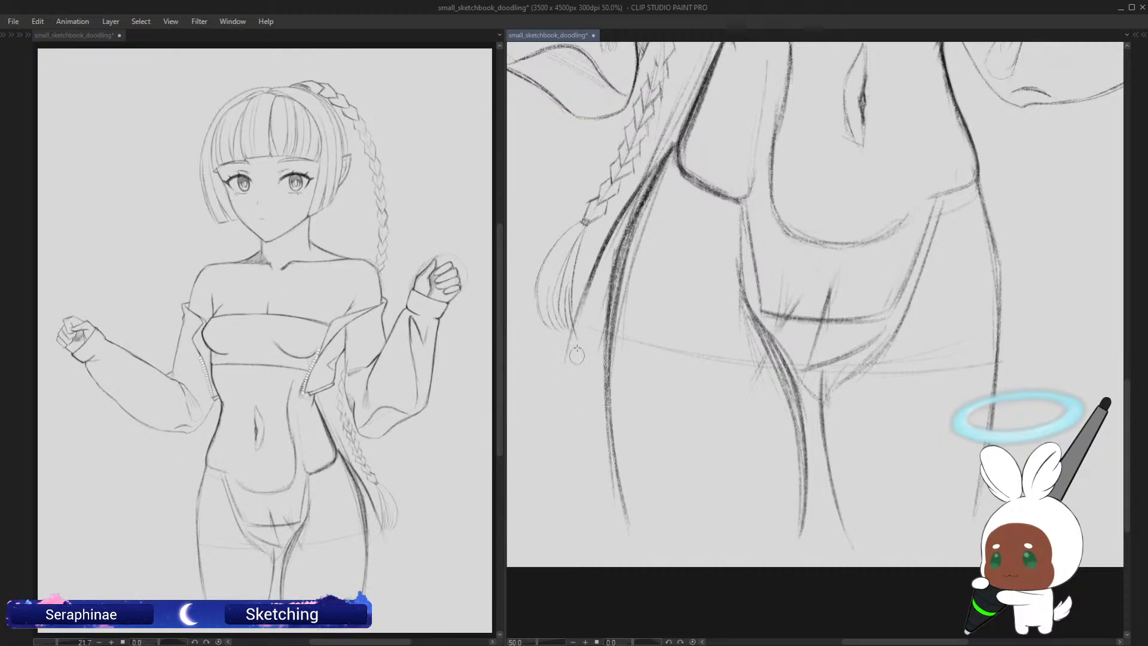
left_click_drag(593, 266, 578, 478)
left_click_drag(579, 299, 573, 476)
left_click_drag(571, 400, 605, 547)
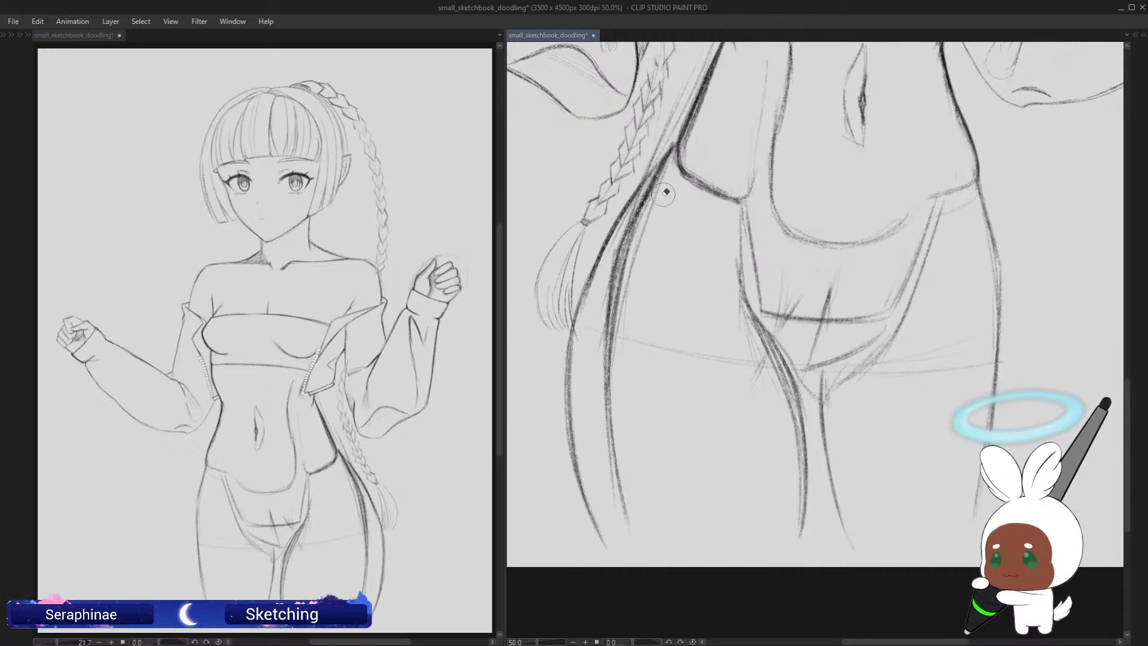
mouse_move(650, 210)
left_mouse_down()
mouse_move(623, 267)
mouse_move(625, 481)
mouse_move(623, 259)
mouse_move(625, 335)
left_mouse_up()
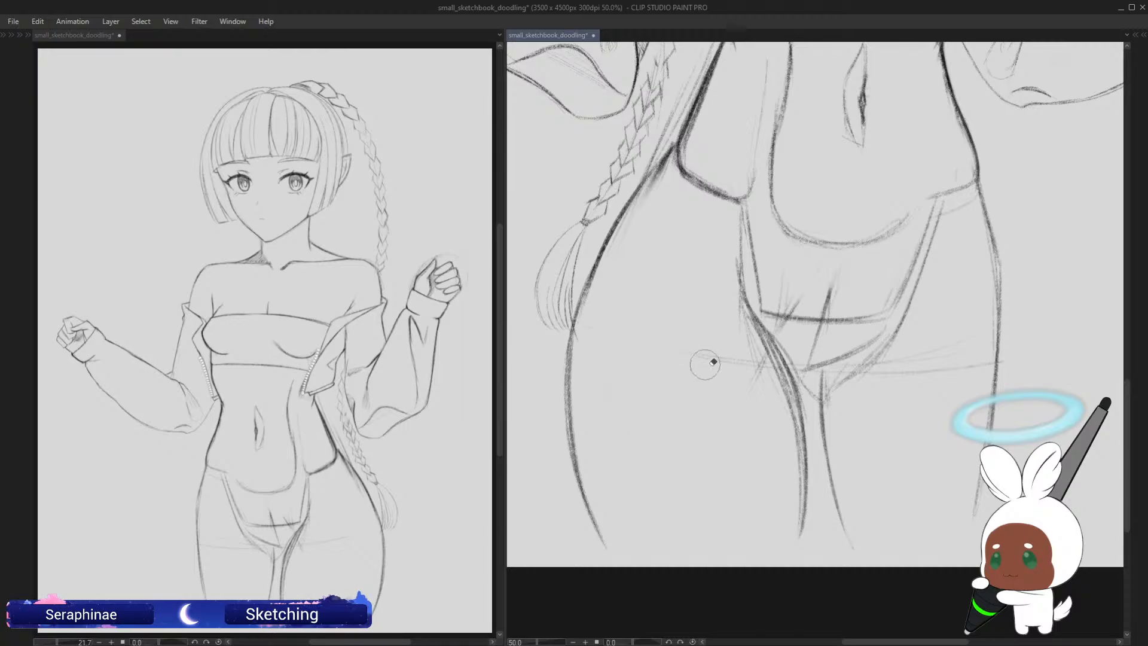
Step: Draw a matching wider hip and thigh outline on the side opposite the braid and erase the old line
key("h")
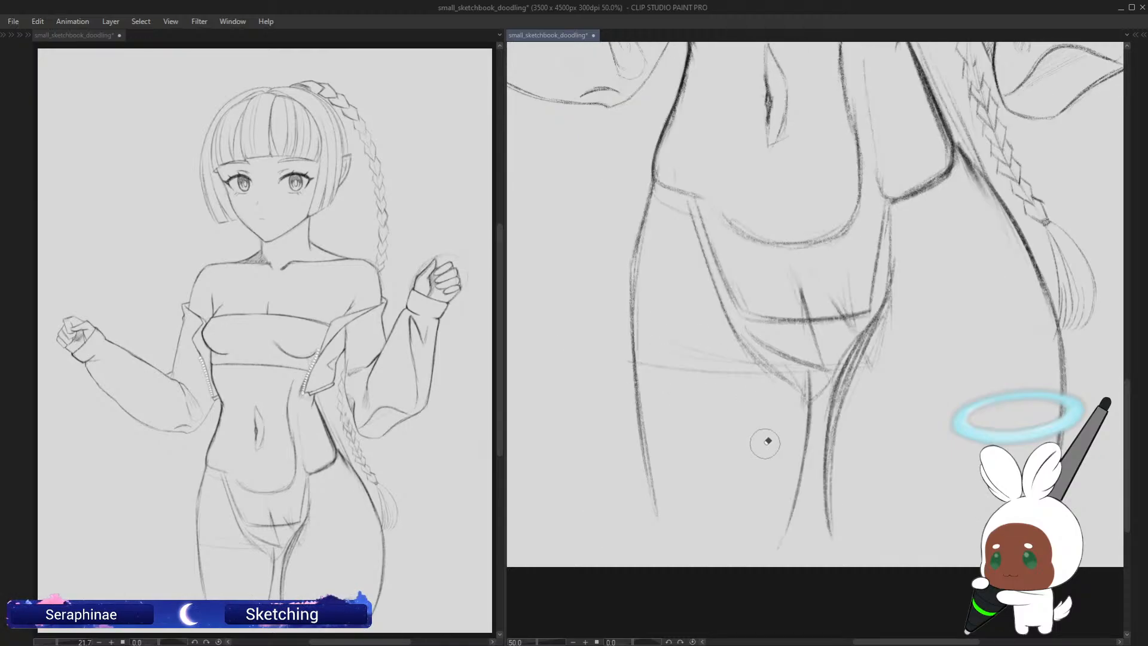
left_click_drag(653, 180, 609, 326)
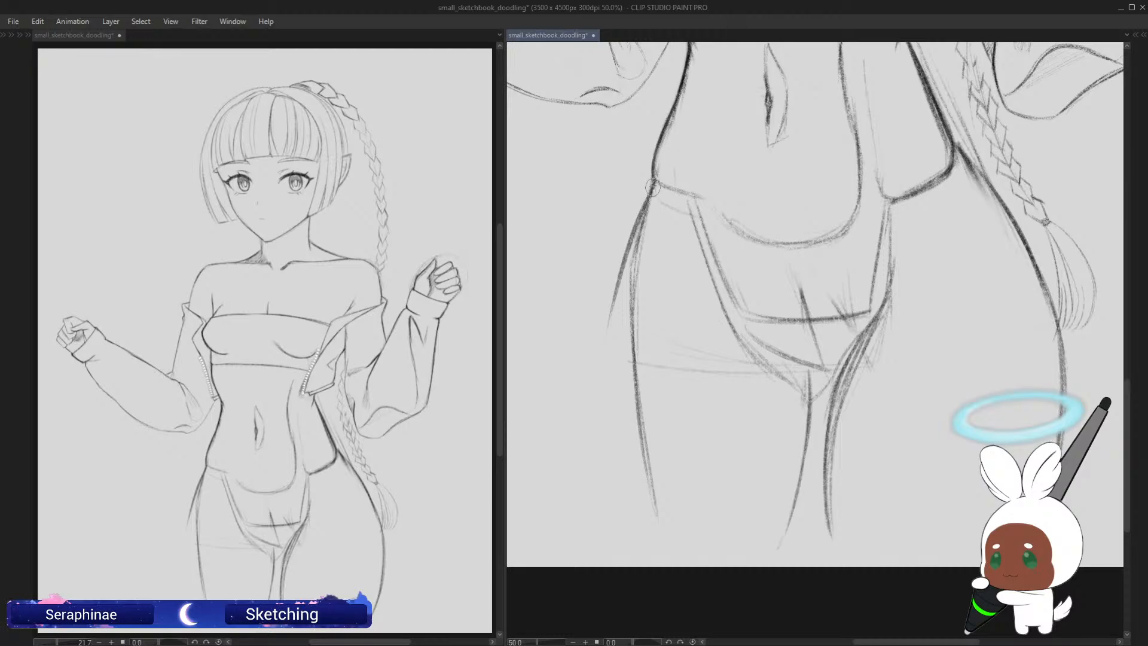
mouse_move(655, 183)
left_mouse_down()
mouse_move(625, 251)
mouse_move(599, 389)
left_mouse_up()
left_click_drag(609, 299, 603, 430)
left_click_drag(606, 327, 641, 530)
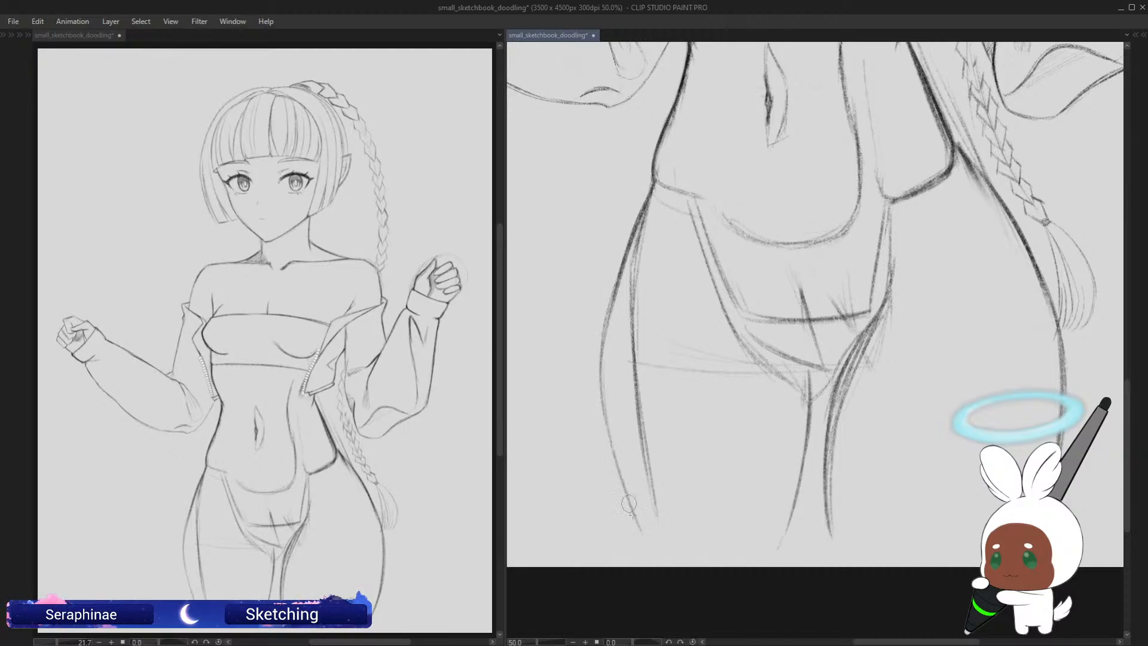
key("e")
mouse_move(658, 220)
left_mouse_down()
mouse_move(643, 265)
mouse_move(648, 443)
mouse_move(648, 268)
mouse_move(644, 367)
mouse_move(674, 335)
mouse_move(710, 356)
mouse_move(667, 319)
mouse_move(652, 231)
mouse_move(643, 396)
mouse_move(667, 515)
left_mouse_up()
Step: Reshape the braid-side waist outline so it flares outward to meet the wider hip, and remove the old inner line
key("h")
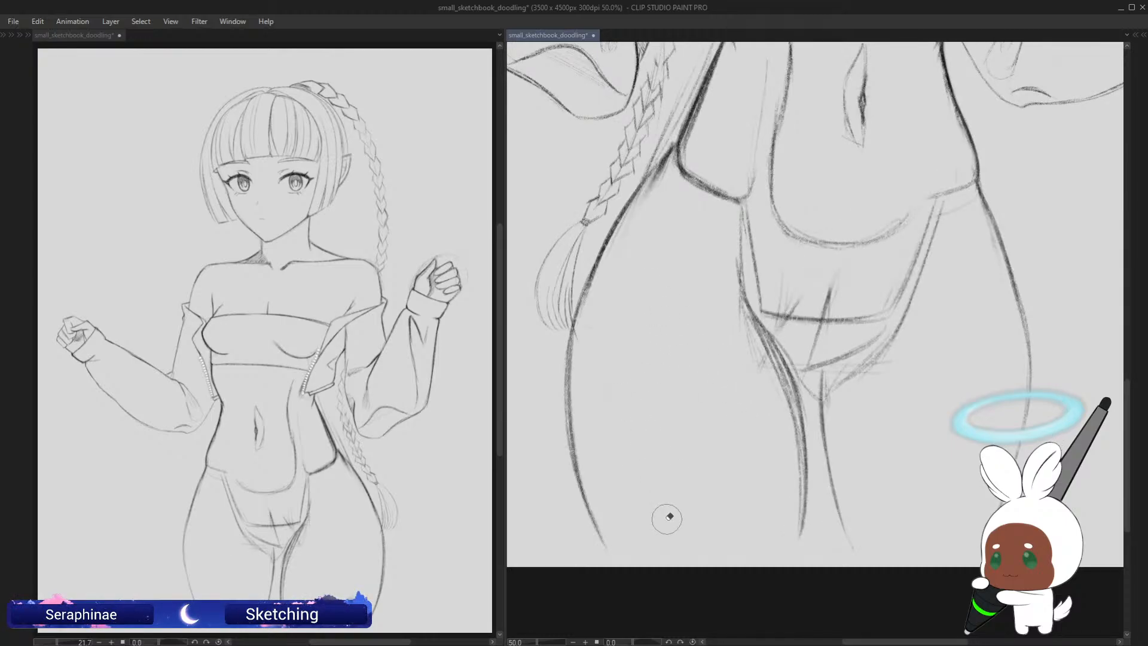
left_click_drag(1127, 374, 1120, 338)
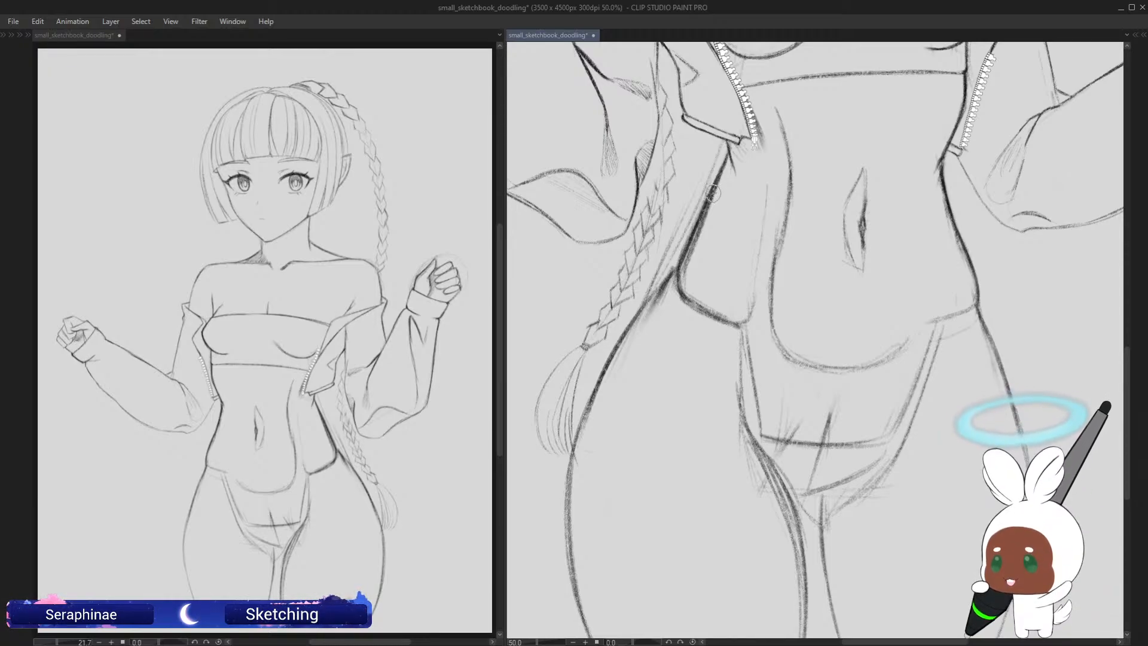
left_click_drag(710, 192, 680, 246)
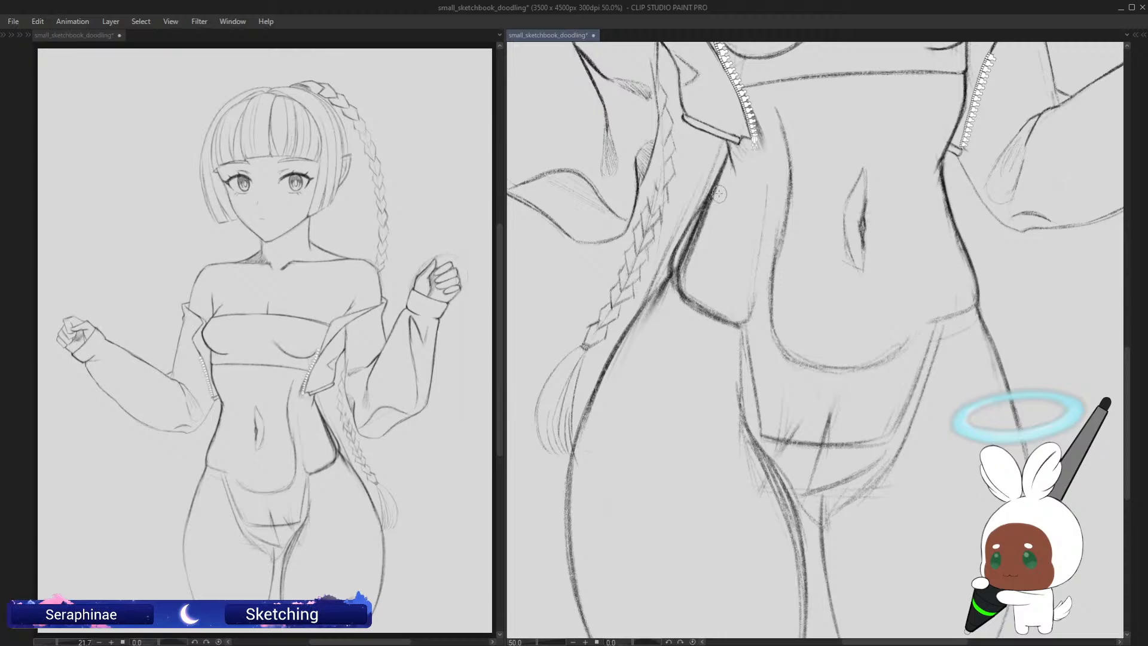
mouse_move(719, 194)
left_mouse_down()
mouse_move(685, 260)
mouse_move(697, 237)
mouse_move(684, 291)
left_mouse_up()
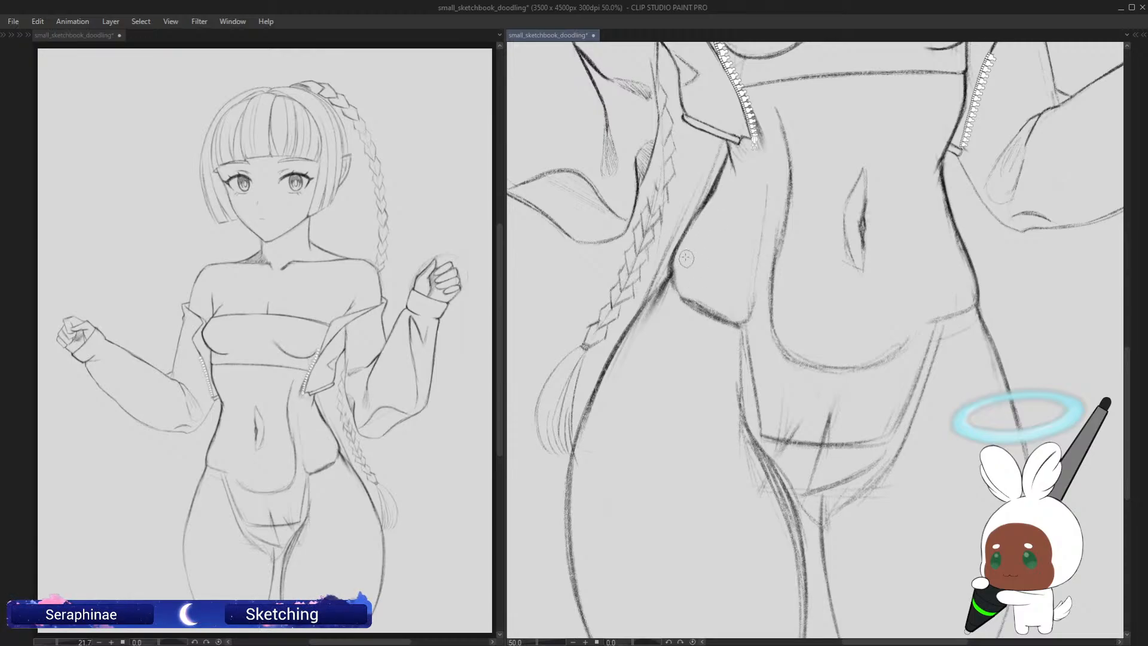
Step: Rework the waist-to-hip outline opposite the braid into a slightly rounder curve, comparing it in mirrored view
key("h")
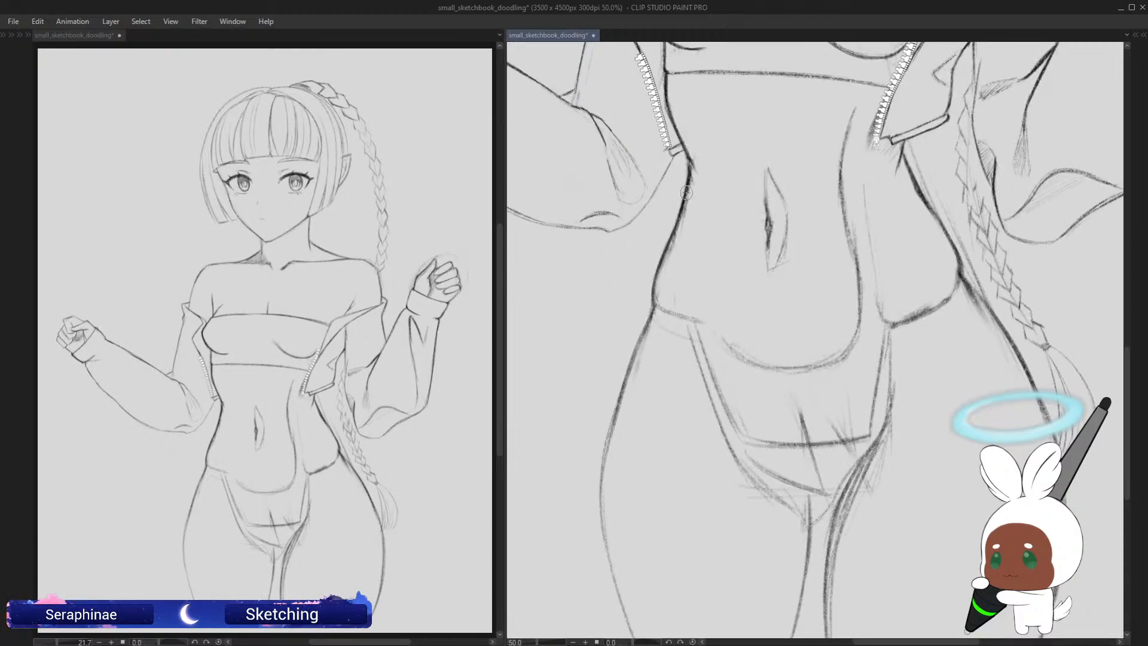
mouse_move(679, 217)
left_mouse_down()
mouse_move(649, 302)
mouse_move(655, 267)
mouse_move(658, 311)
left_mouse_up()
key("ctrl+z")
key("ctrl+z")
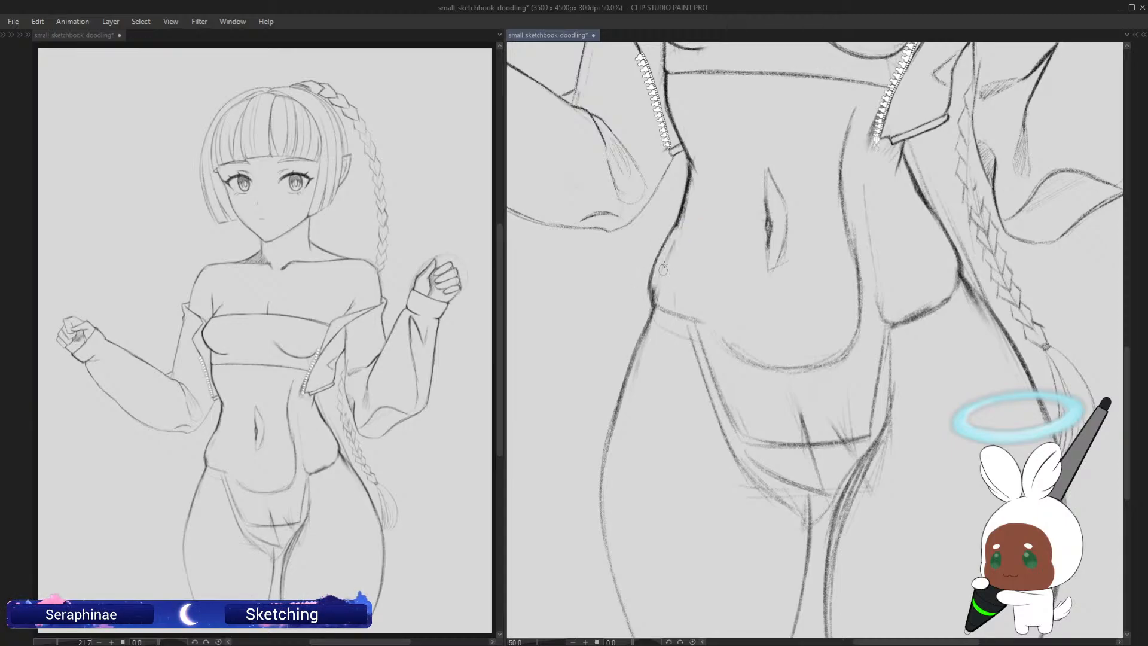
key("h")
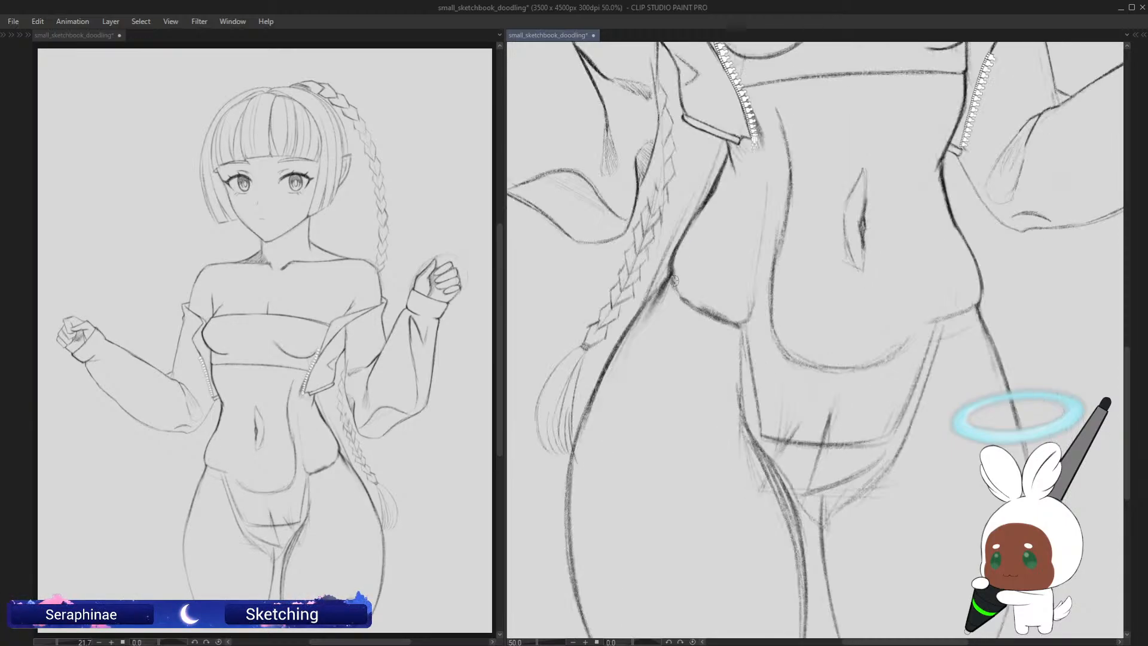
left_click_drag(964, 230, 976, 299)
key("ctrl+z")
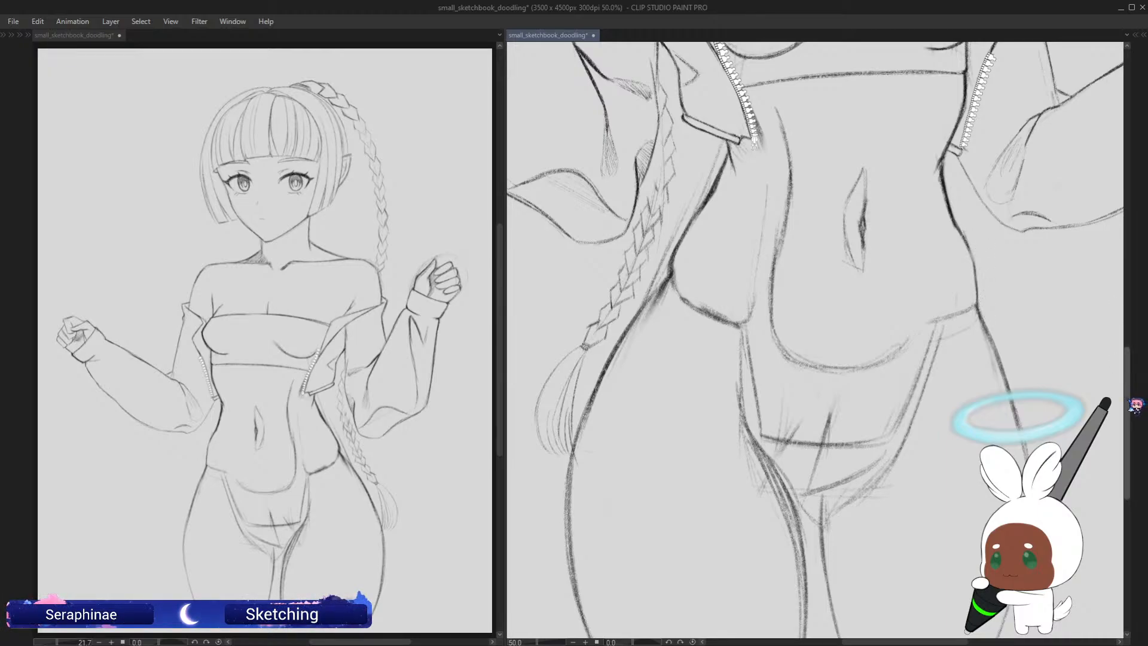
Step: Darken the upper thigh outlines where they meet the hips and erase the stray line below the hip opposite the braid
scroll(1120, 357, "down", 5)
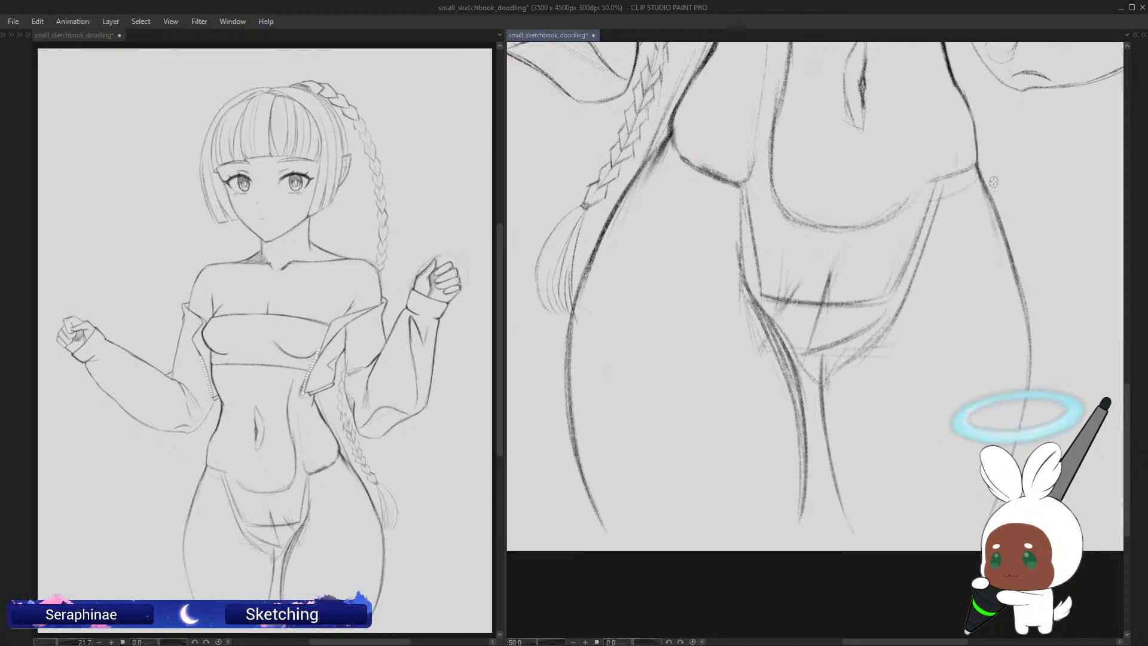
key("h")
key("h")
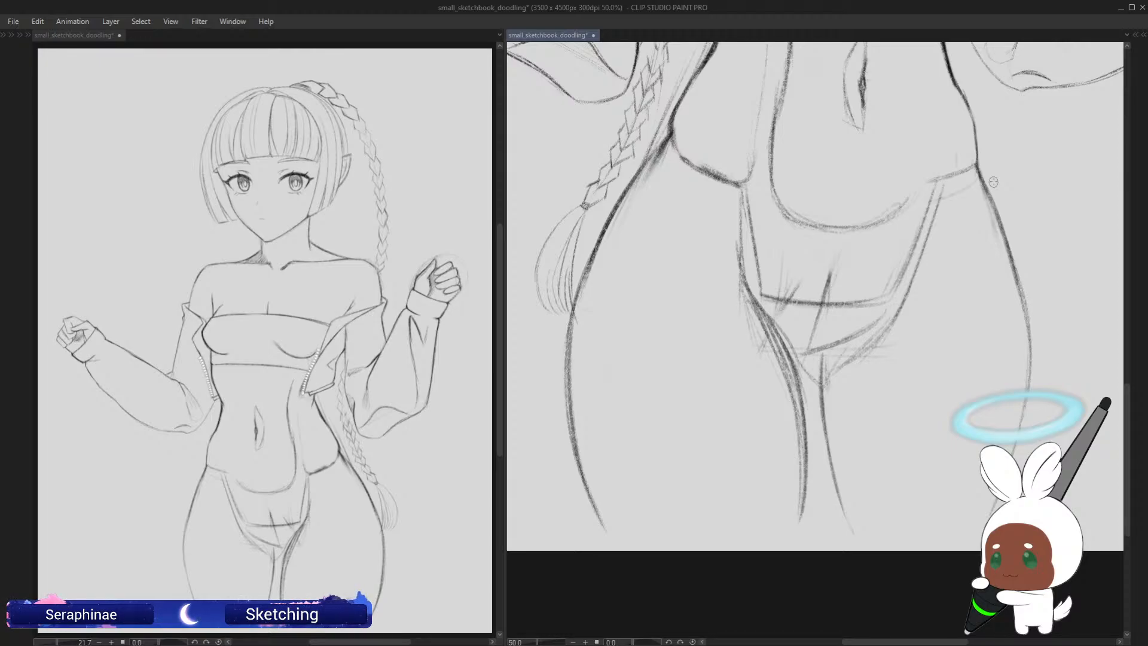
key("h")
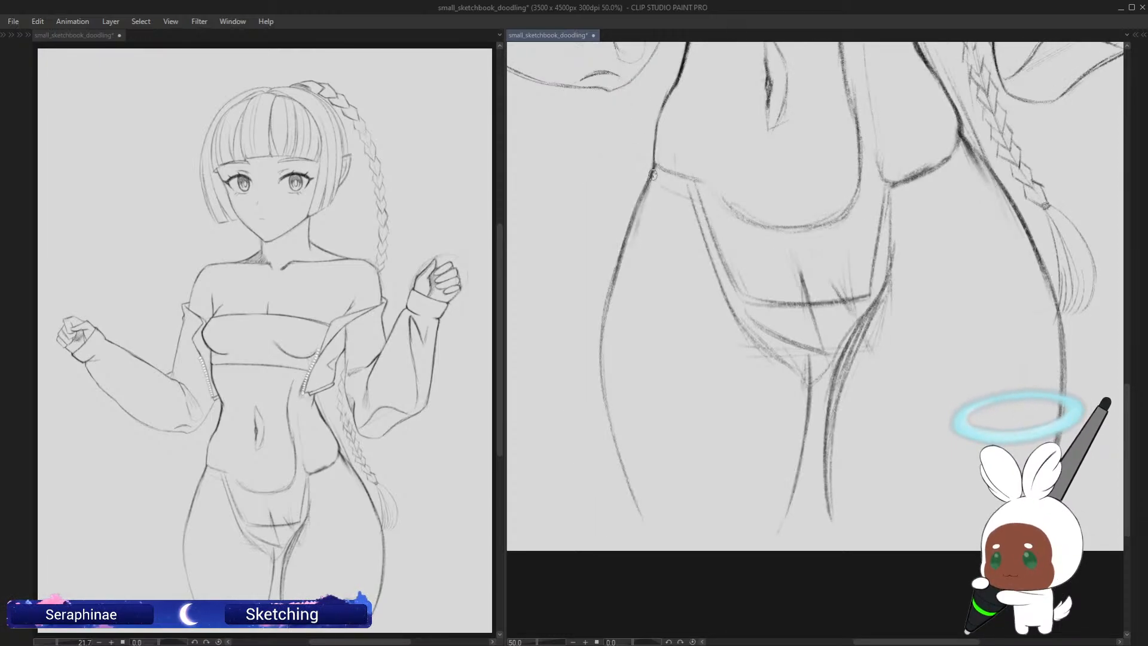
left_click_drag(653, 174, 639, 213)
left_click_drag(653, 167, 625, 236)
key("e")
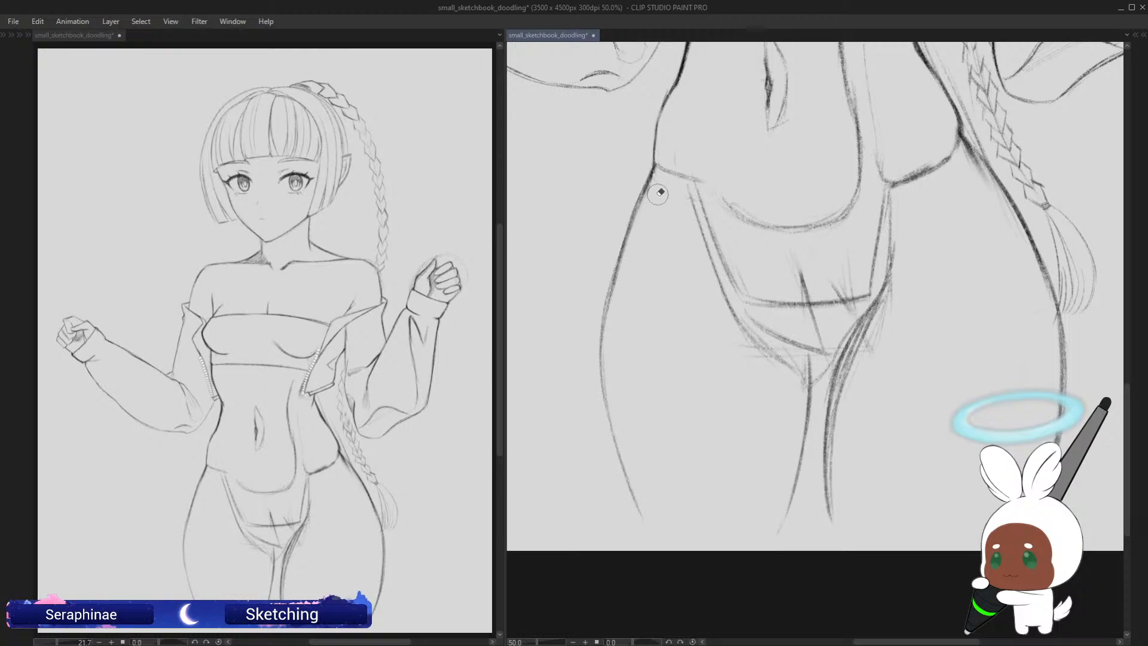
key("p")
left_click_drag(961, 129, 995, 185)
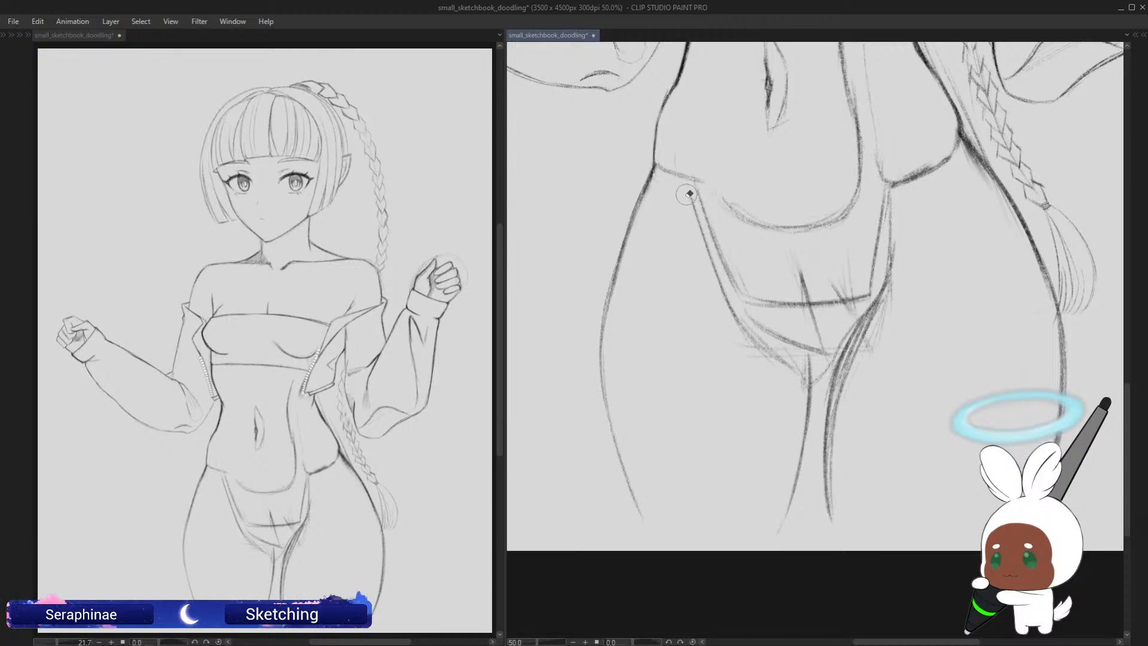
Step: Erase the construction lines across the pelvis and groin, and thin the doubled inner thigh outline on the braid side
mouse_move(690, 192)
left_mouse_down()
mouse_move(731, 306)
mouse_move(789, 367)
left_mouse_up()
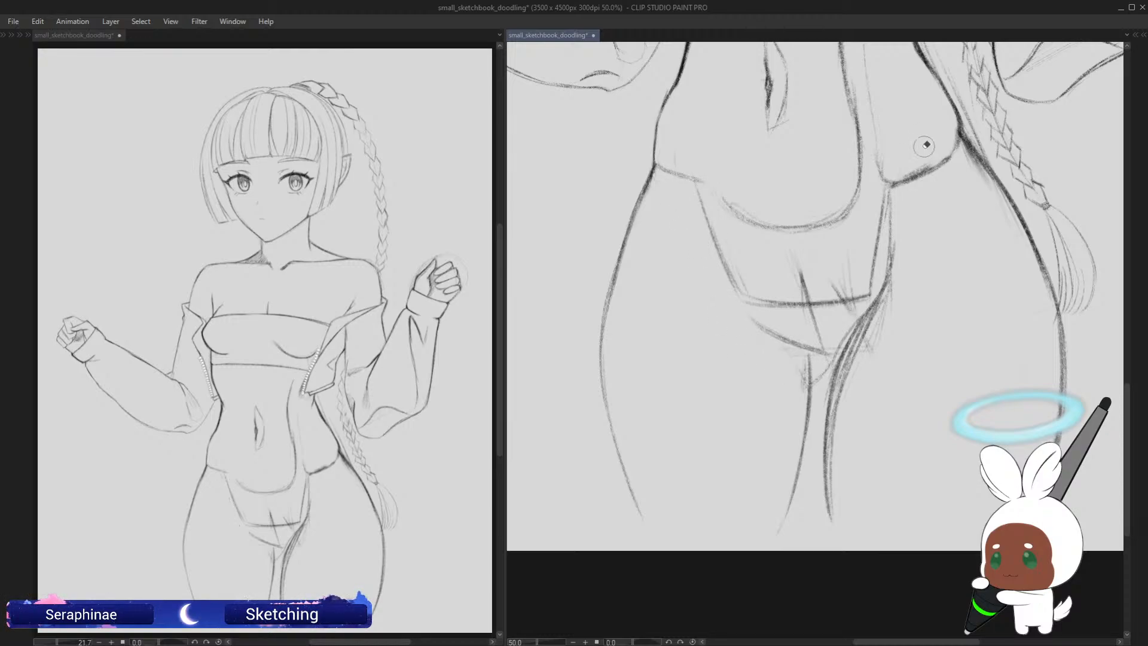
left_click_drag(895, 282, 849, 392)
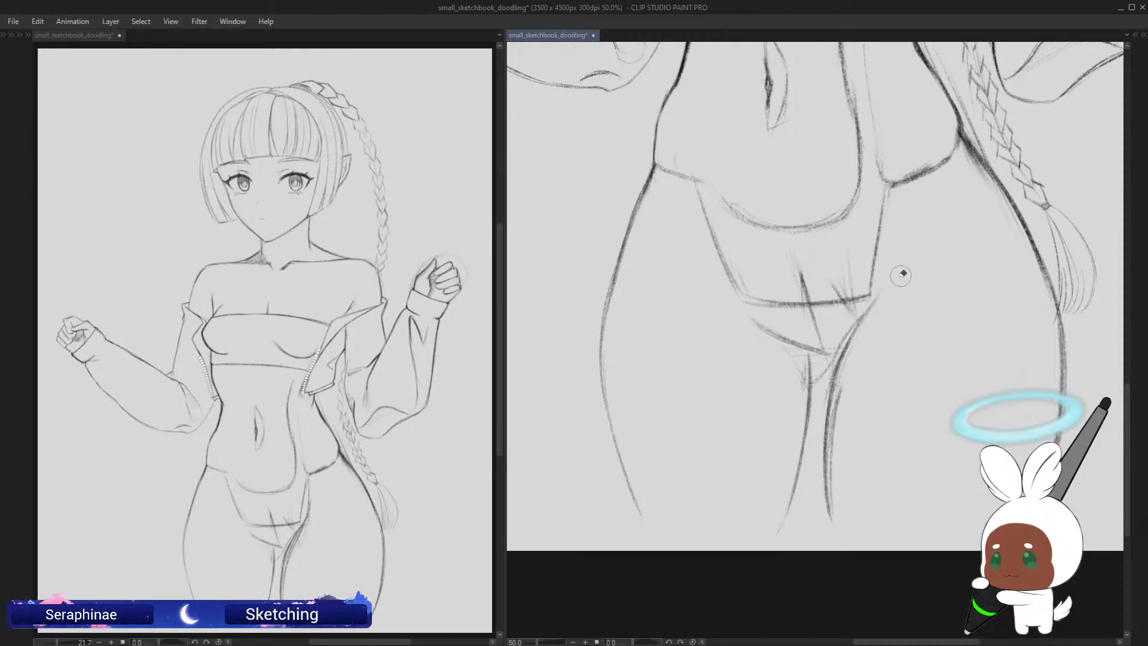
mouse_move(902, 271)
left_mouse_down()
mouse_move(835, 441)
mouse_move(839, 489)
left_mouse_up()
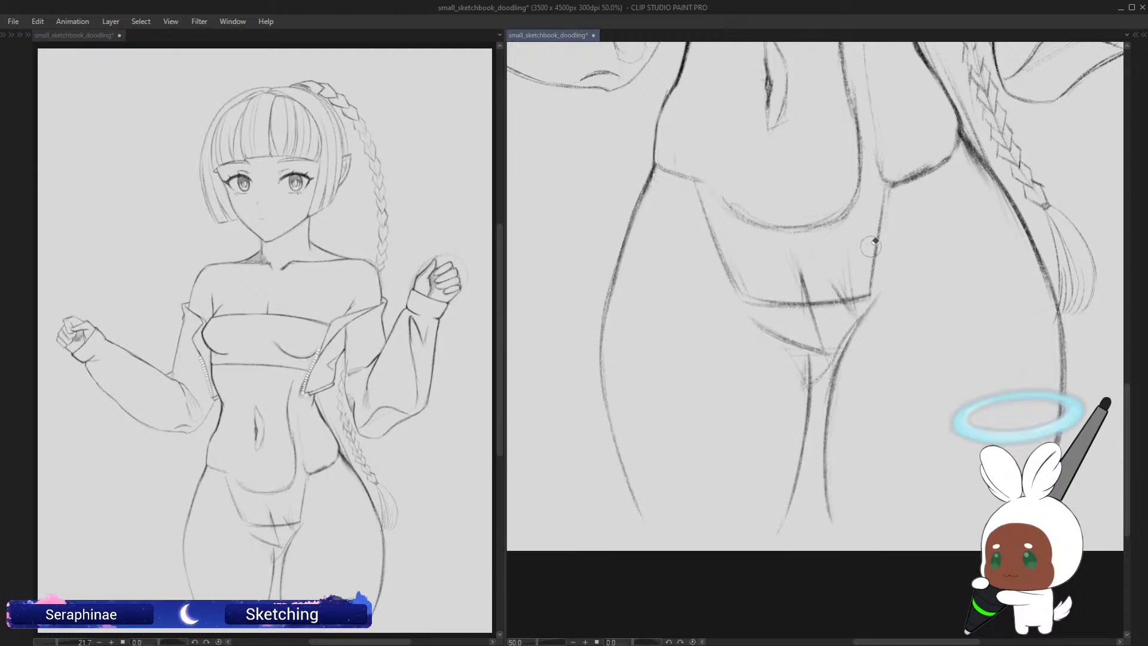
mouse_move(860, 284)
left_mouse_down()
mouse_move(836, 303)
mouse_move(806, 299)
mouse_move(893, 279)
mouse_move(826, 269)
left_mouse_up()
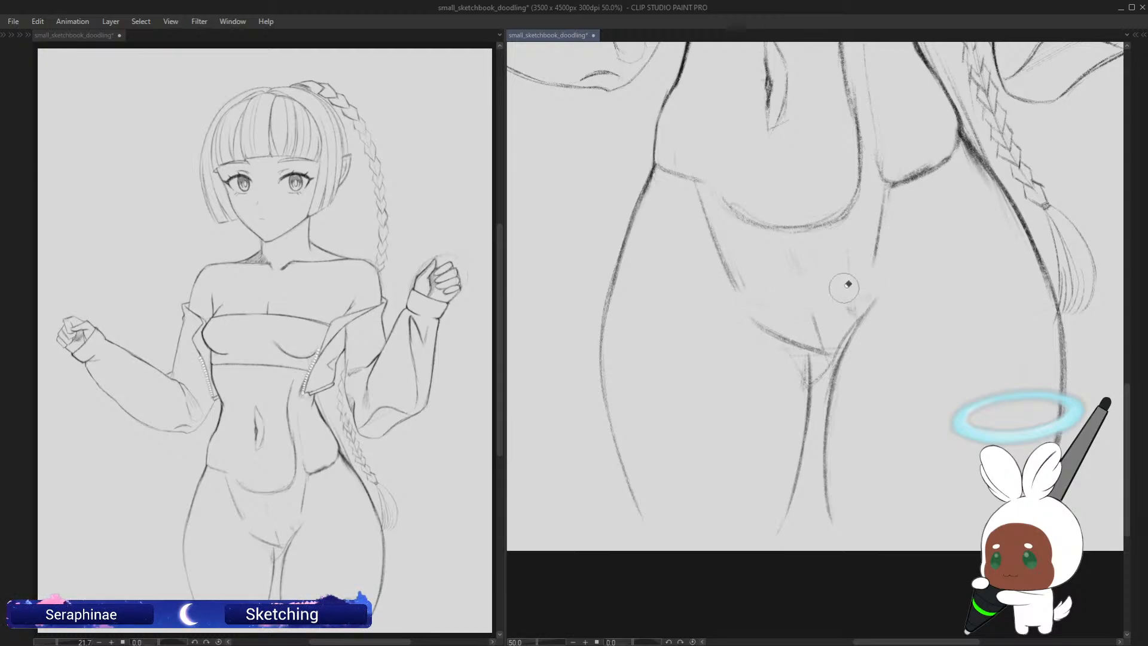
mouse_move(740, 283)
left_mouse_down()
mouse_move(704, 197)
mouse_move(881, 217)
mouse_move(805, 297)
mouse_move(820, 318)
mouse_move(809, 258)
mouse_move(840, 277)
mouse_move(833, 328)
mouse_move(840, 307)
mouse_move(808, 351)
mouse_move(828, 292)
left_mouse_up()
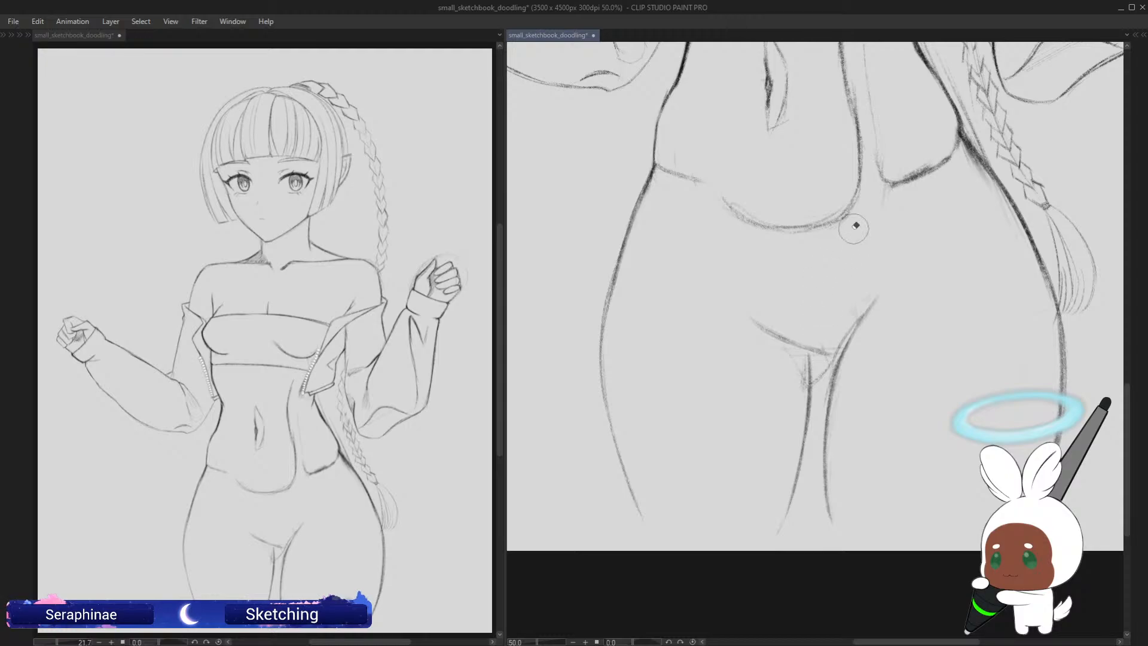
left_click_drag(853, 226, 820, 367)
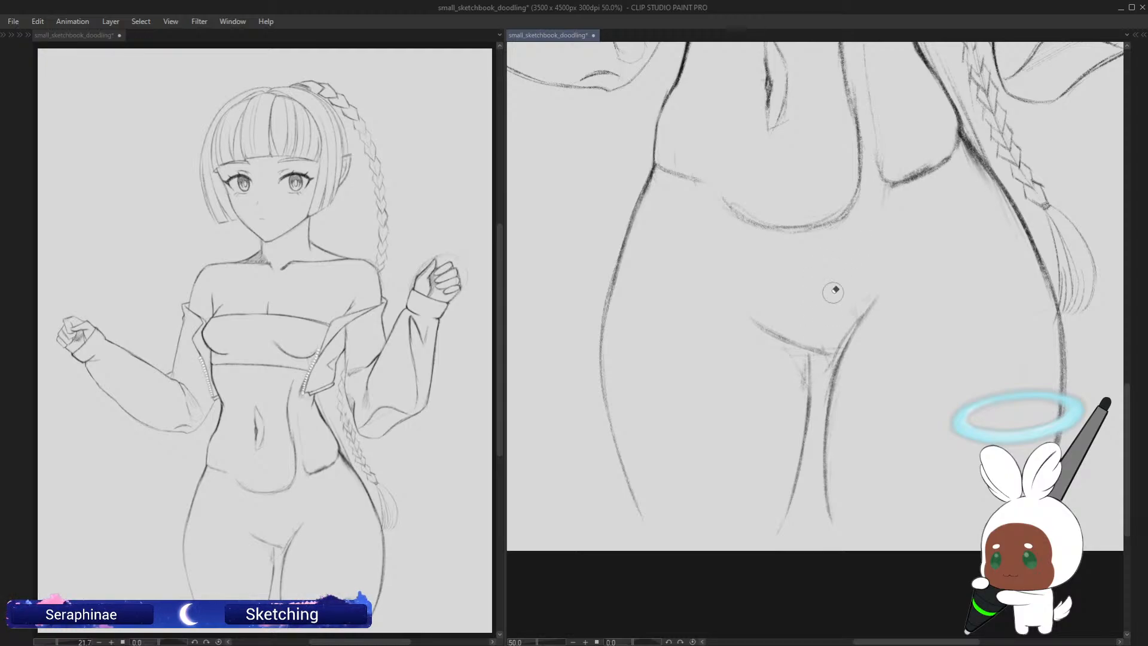
Step: Sketch a curved waistline for the shorts from hip to hip below the navel, working in mirrored view
left_click_drag(1121, 395, 1127, 370)
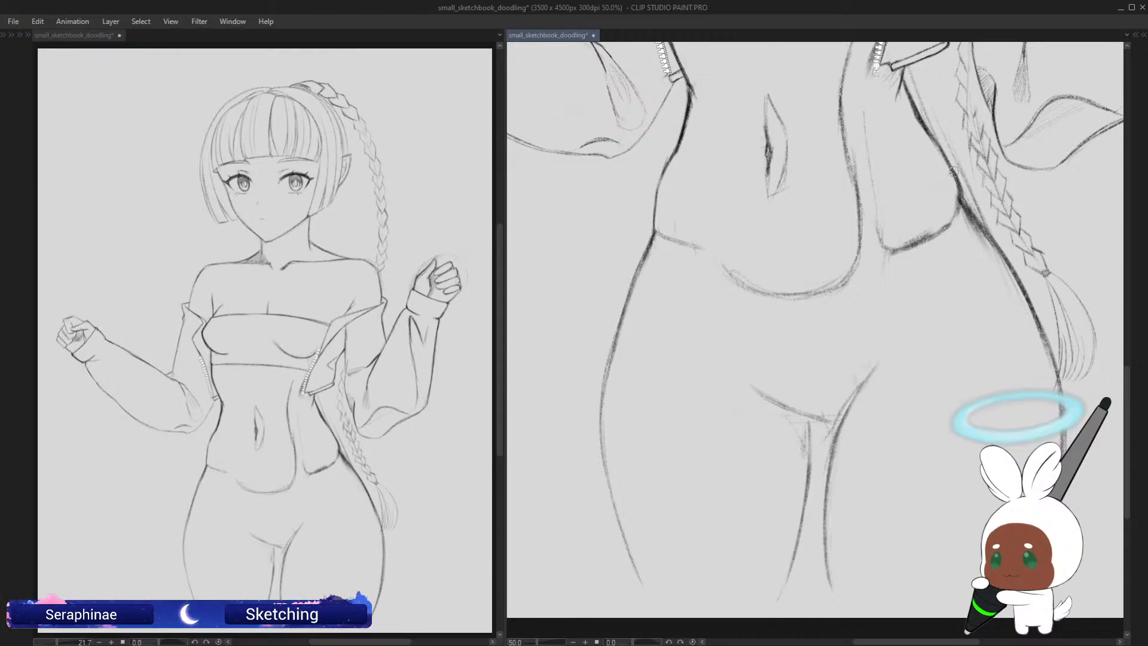
key("h")
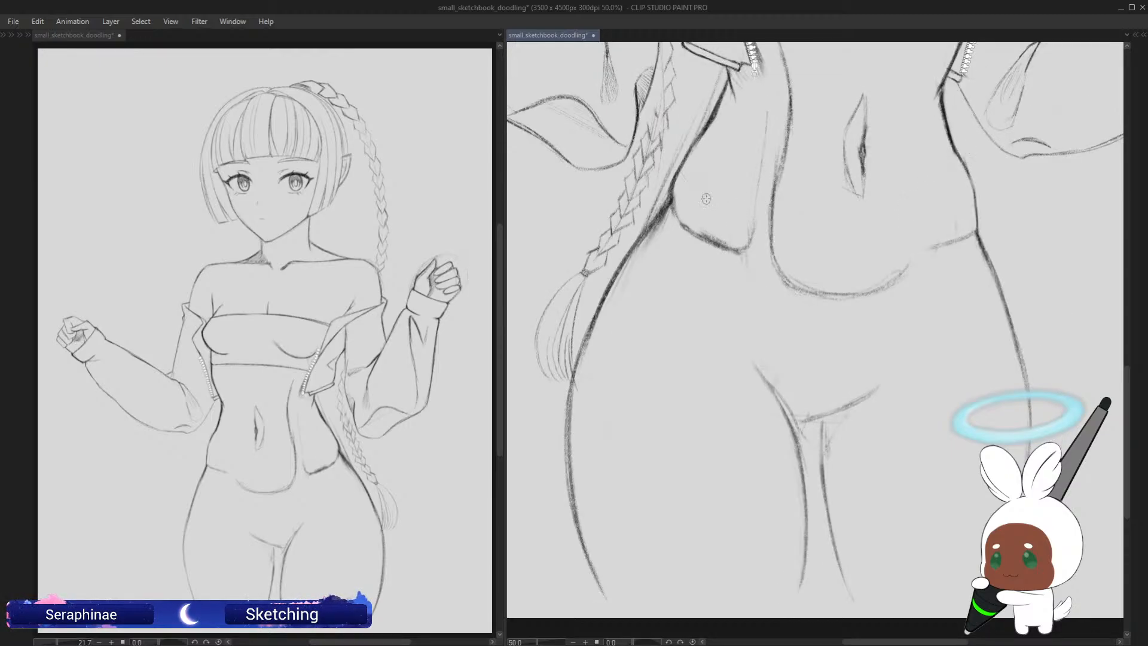
left_click_drag(680, 180, 775, 223)
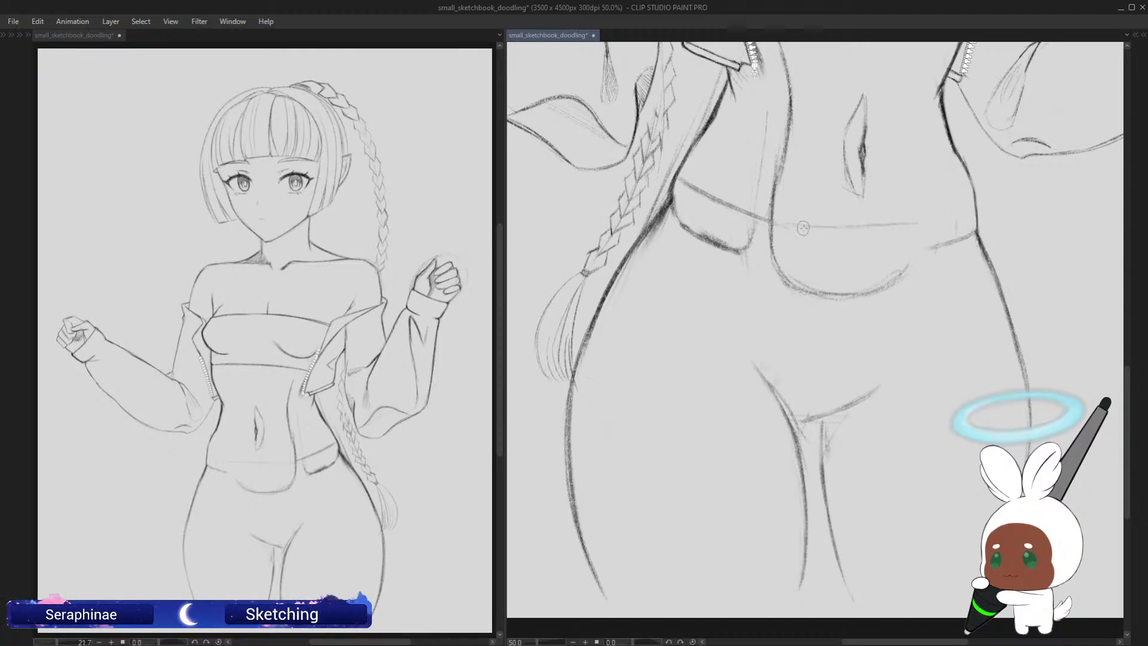
left_click_drag(772, 225, 969, 212)
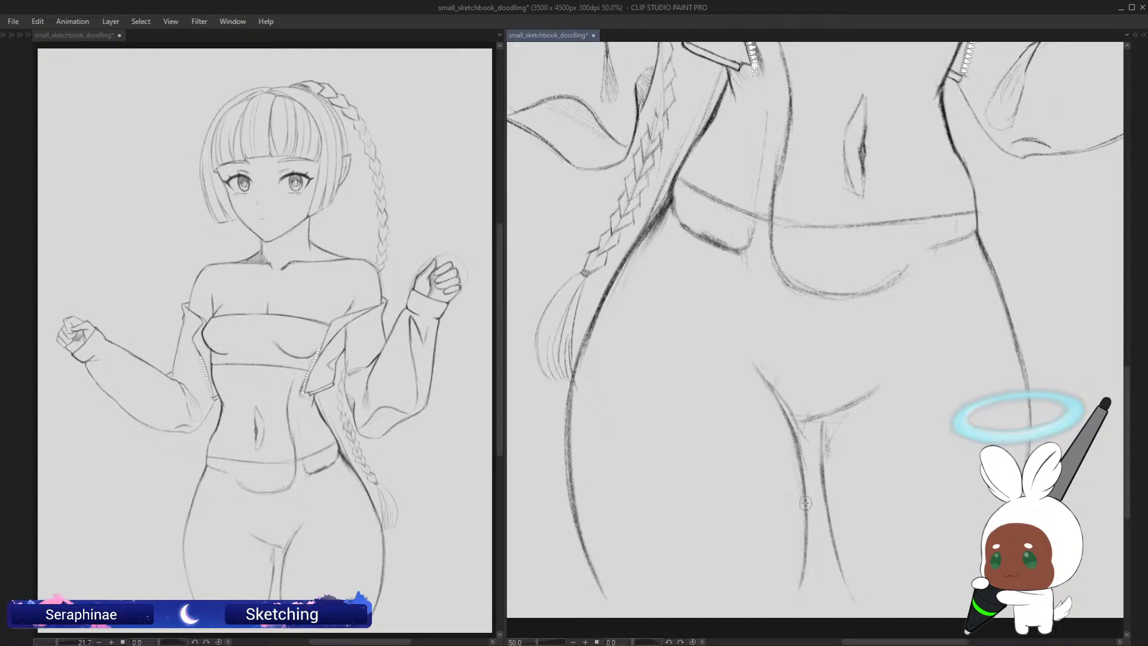
Step: Draw curved hem lines for the shorts across both upper thighs
mouse_move(807, 501)
left_mouse_down()
mouse_move(603, 527)
mouse_move(572, 510)
left_mouse_up()
key("ctrl+z")
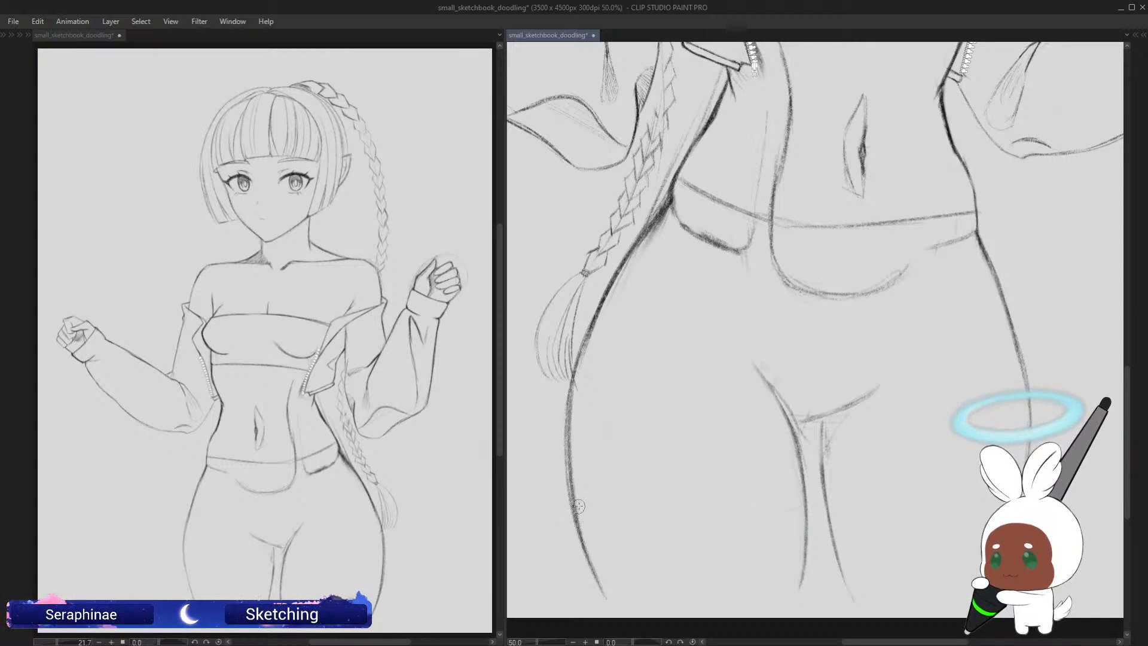
mouse_move(573, 505)
left_mouse_down()
mouse_move(713, 533)
mouse_move(806, 508)
mouse_move(731, 530)
mouse_move(580, 505)
left_mouse_up()
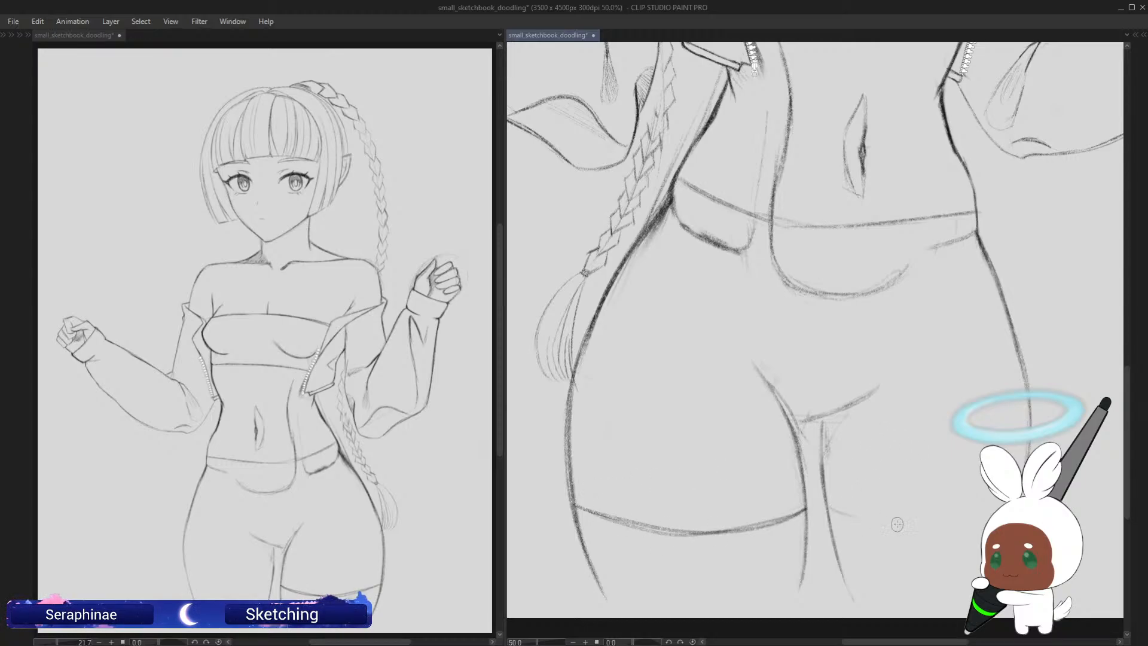
left_click_drag(855, 515, 827, 509)
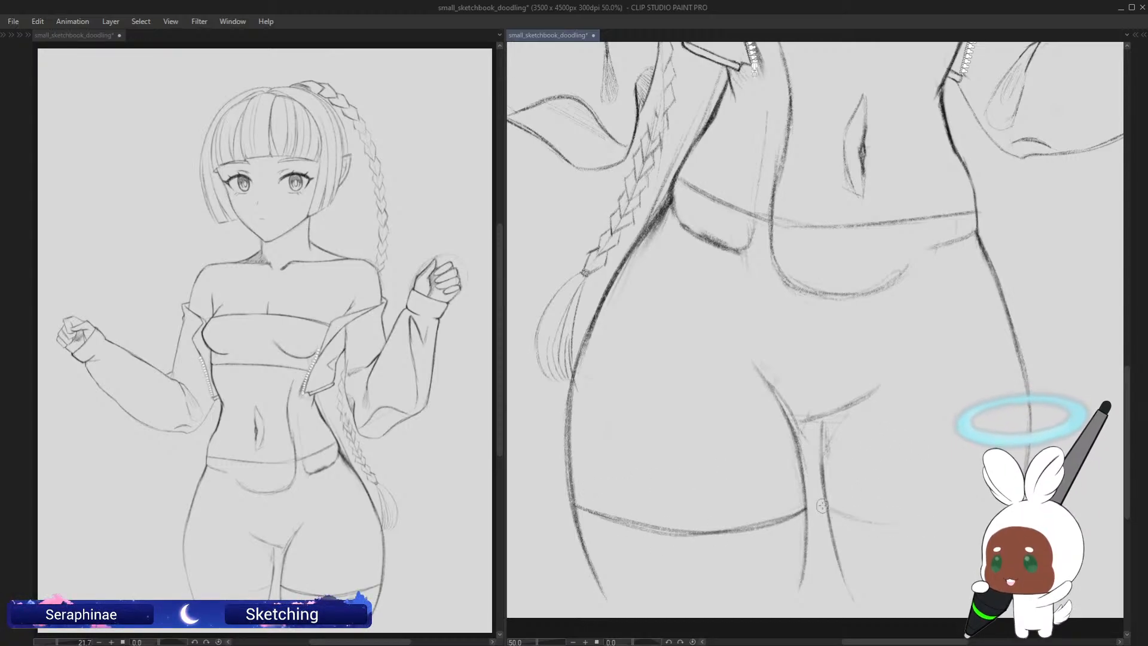
left_click_drag(826, 506, 984, 529)
key("ctrl+z")
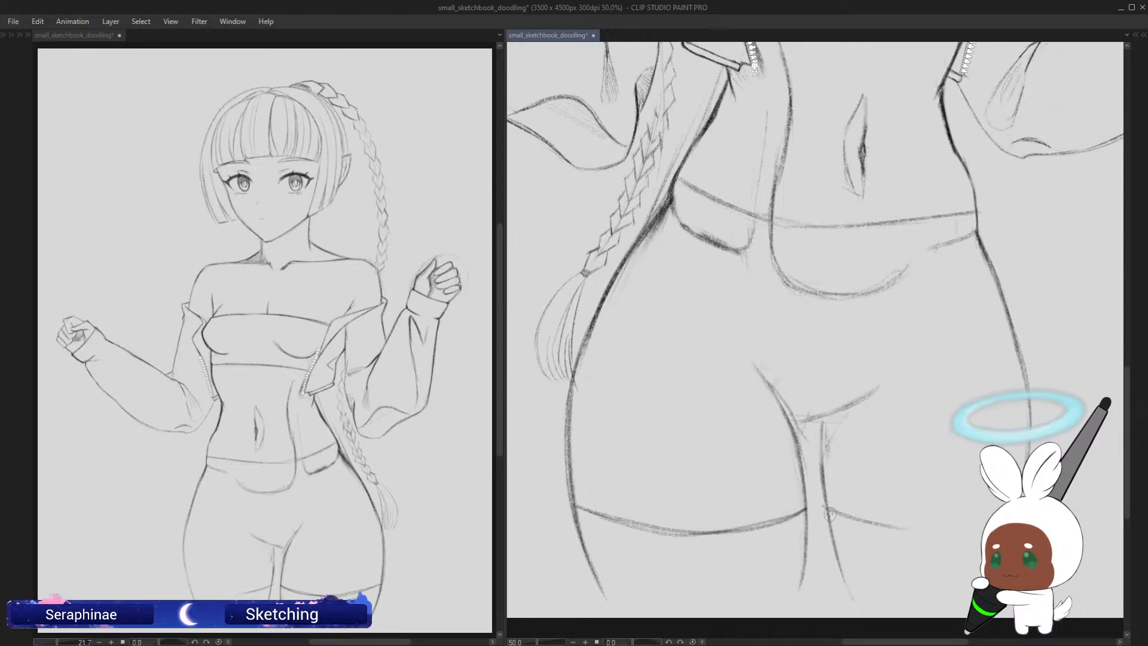
mouse_move(825, 507)
left_mouse_down()
mouse_move(860, 523)
mouse_move(1038, 517)
mouse_move(879, 528)
left_mouse_up()
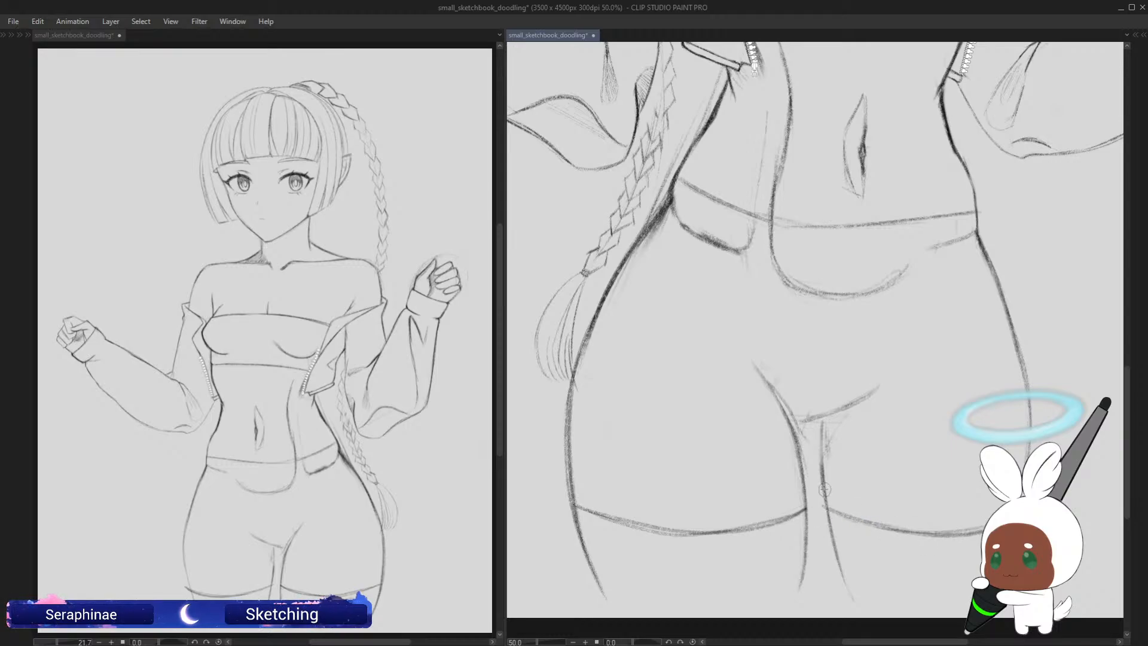
Step: Redraw the shorts' waistline as a darker, smoother curve from hip to hip, using a rotated view
key("h")
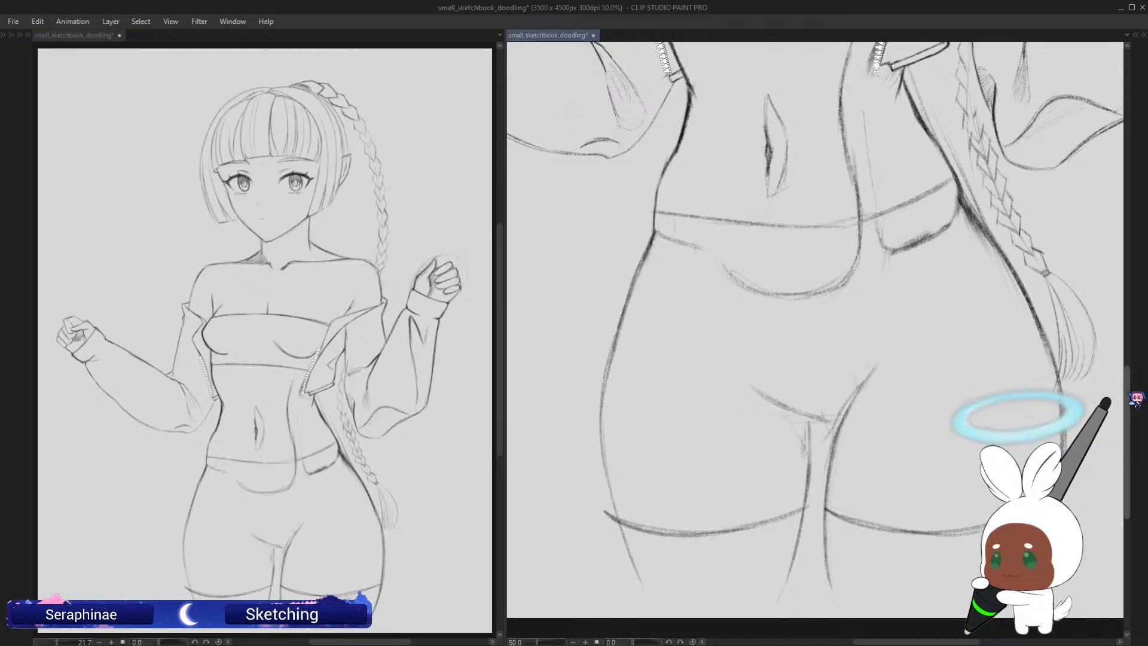
left_click_drag(1129, 410, 1136, 381)
key("h")
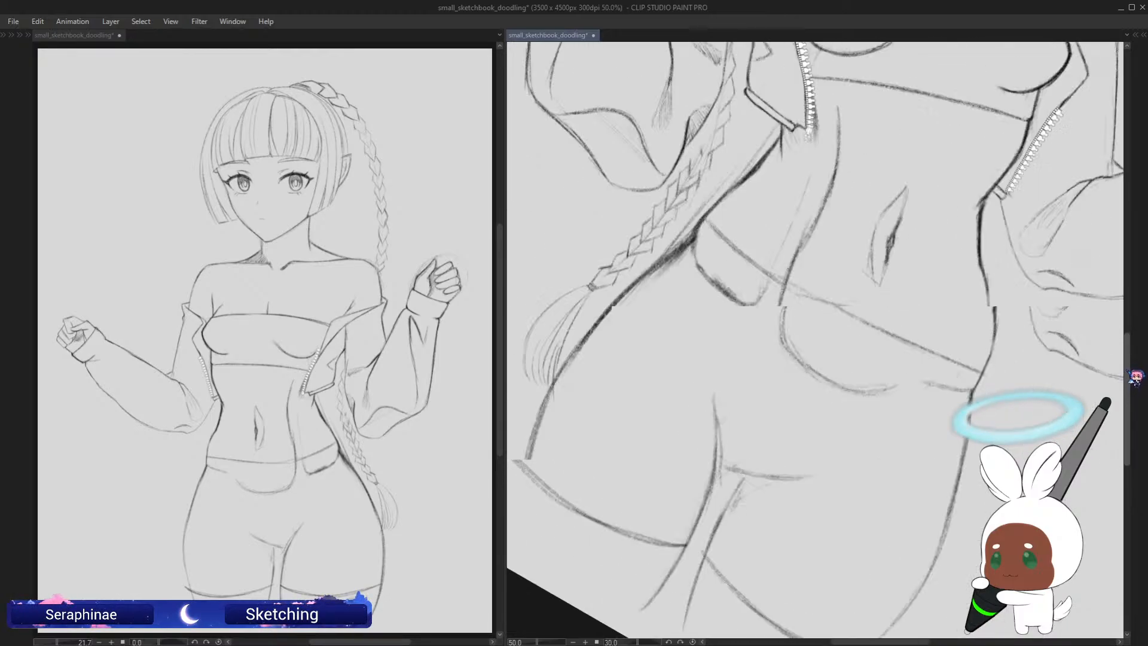
key("h")
key("asciicircum")
key("asciicircum")
key("asciicircum")
key("asciicircum")
key("asciicircum")
key("asciicircum")
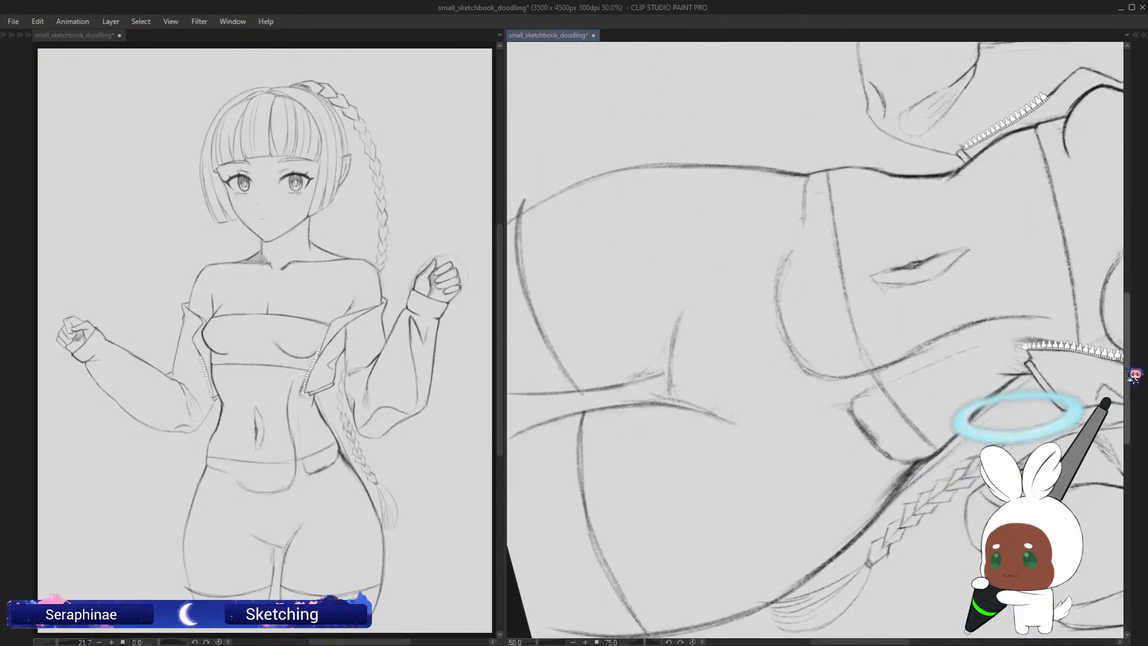
left_click_drag(879, 180, 858, 270)
key("ctrl+z")
left_click_drag(879, 179, 862, 352)
left_click_drag(870, 207, 858, 350)
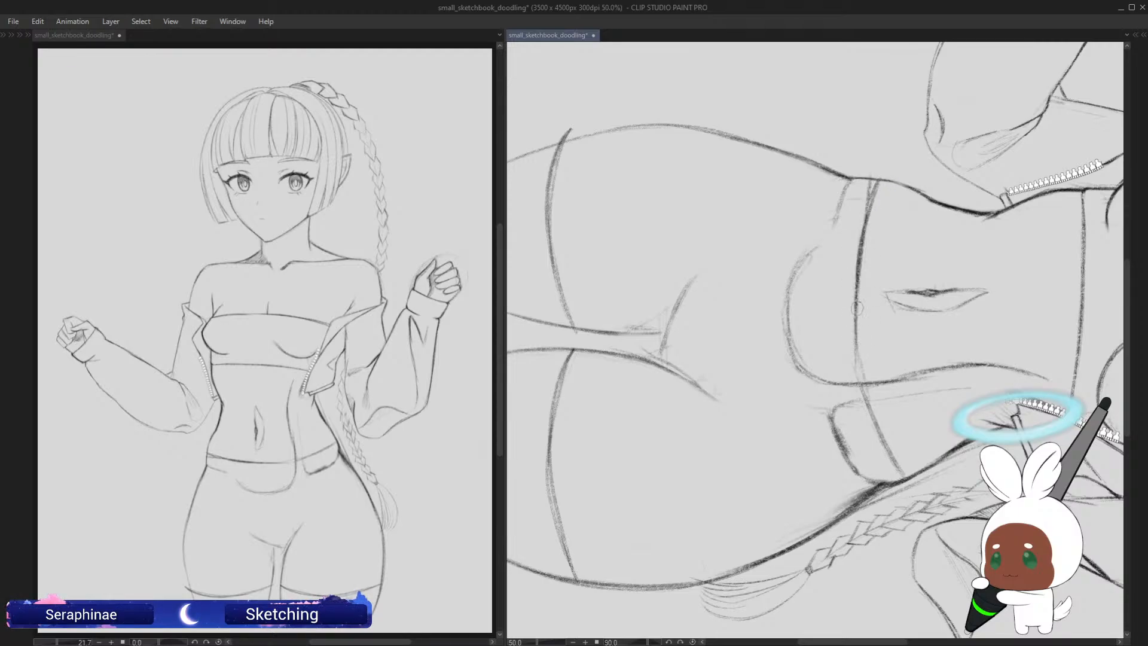
left_click_drag(856, 278, 891, 448)
left_click_drag(855, 327, 908, 482)
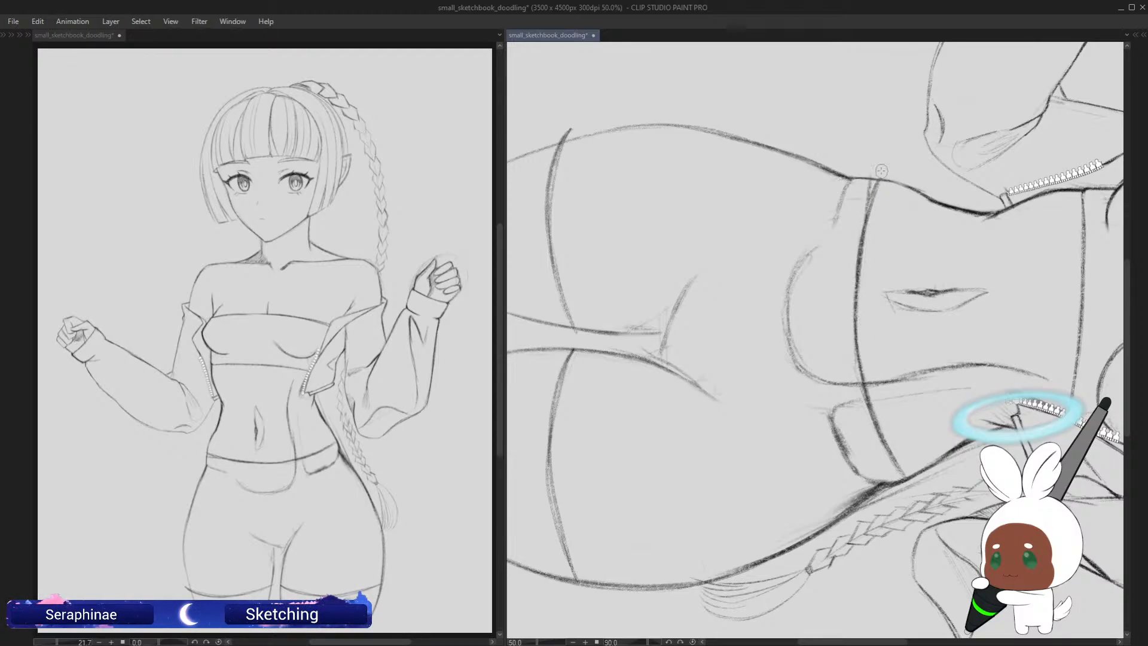
Step: Erase the old curved lower-belly line and the leftover hip panel lines below the shorts' waistline
key("e")
left_click_drag(867, 186, 857, 216)
key("^")
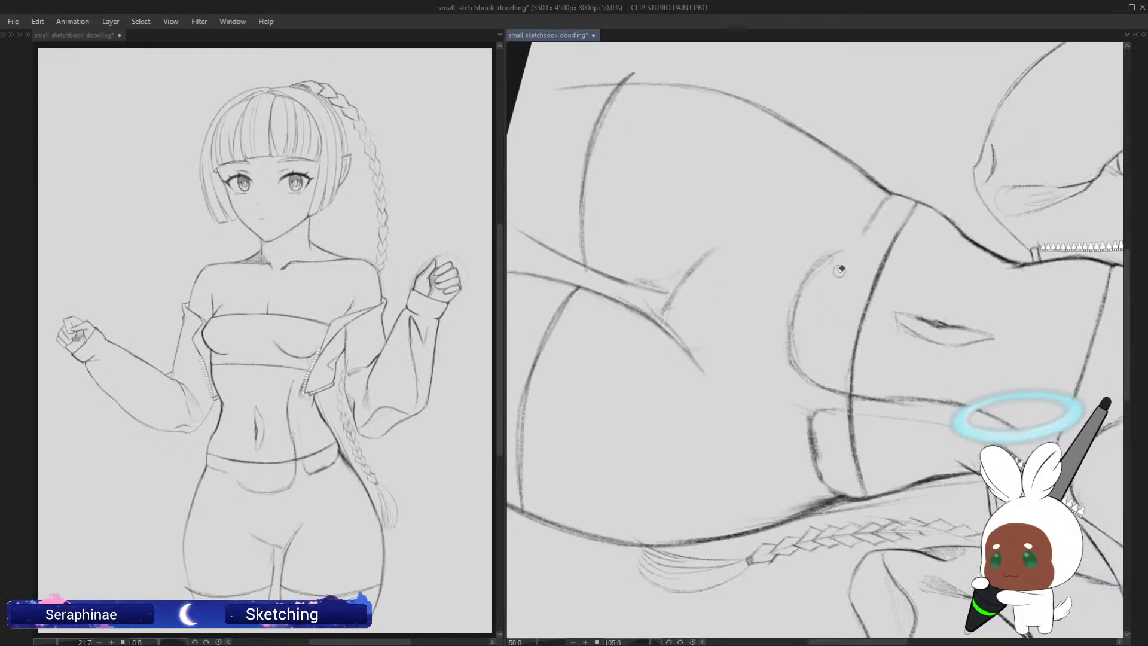
mouse_move(846, 312)
left_mouse_down()
mouse_move(839, 386)
mouse_move(844, 368)
mouse_move(818, 423)
mouse_move(815, 472)
mouse_move(828, 479)
mouse_move(815, 254)
left_mouse_up()
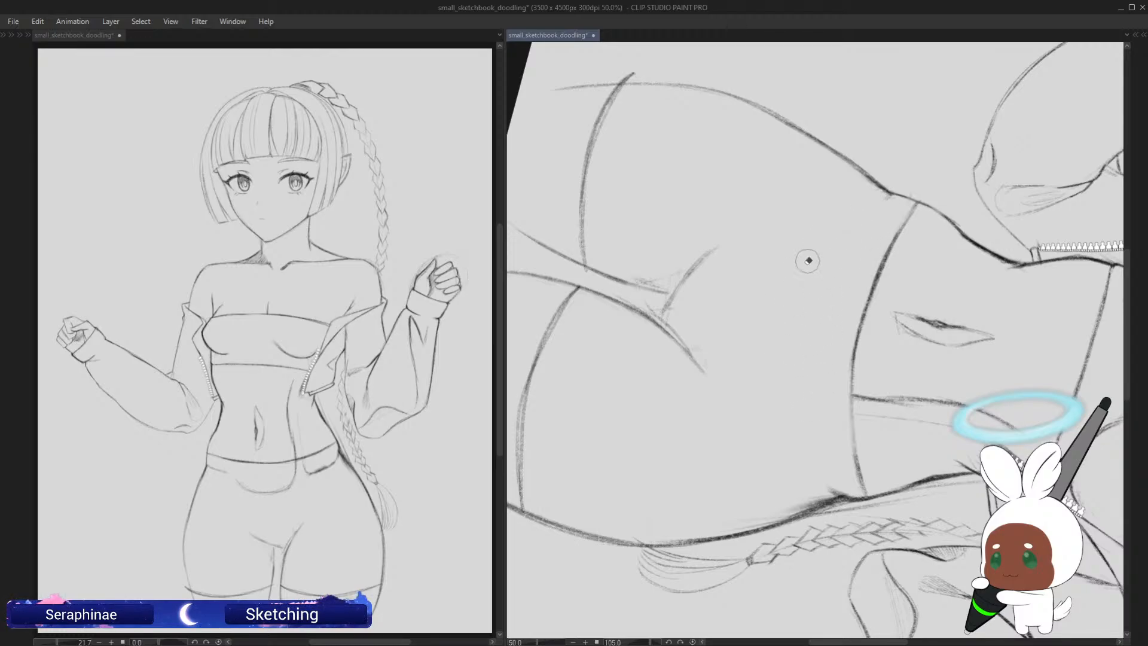
left_click_drag(825, 482, 838, 497)
key("minus")
key("minus")
key("minus")
key("minus")
key("minus")
key("minus")
key("minus")
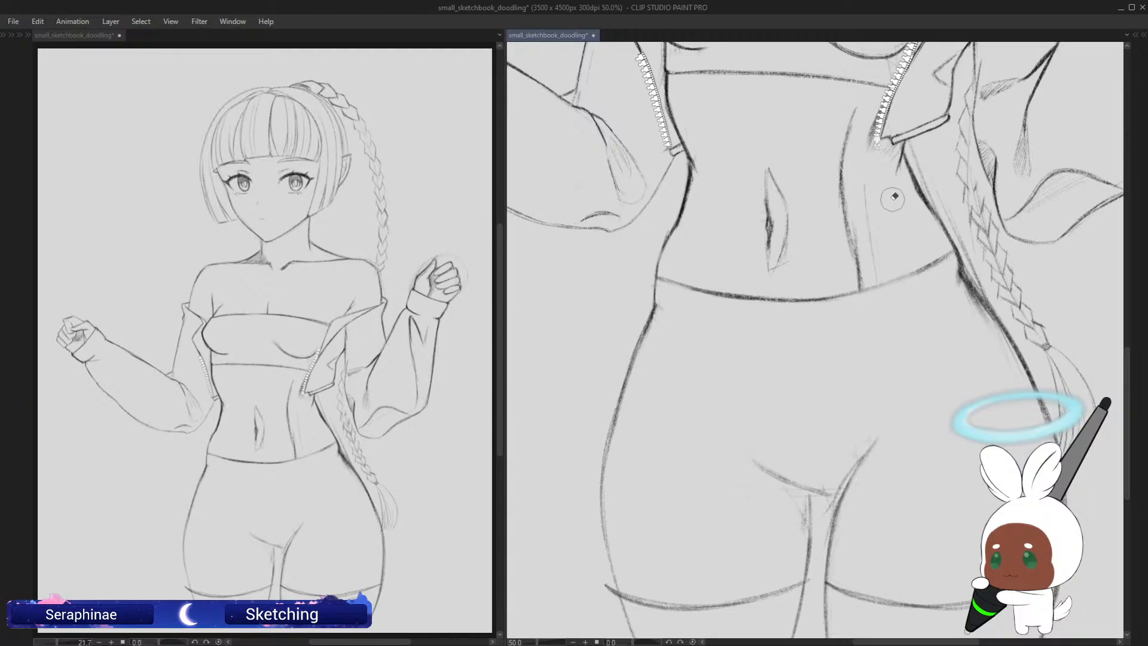
Step: Draw a second curve just below and parallel to the waistline to form the shorts' waistband
key("asciicircum")
key("asciicircum")
key("asciicircum")
key("asciicircum")
key("asciicircum")
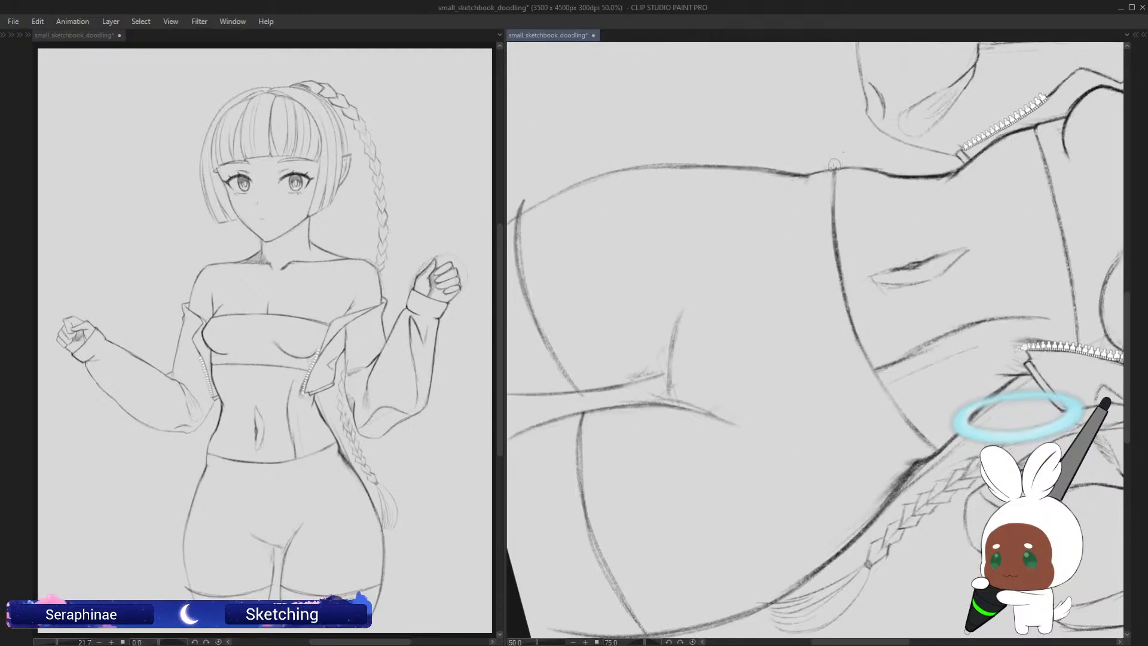
key("asciicircum")
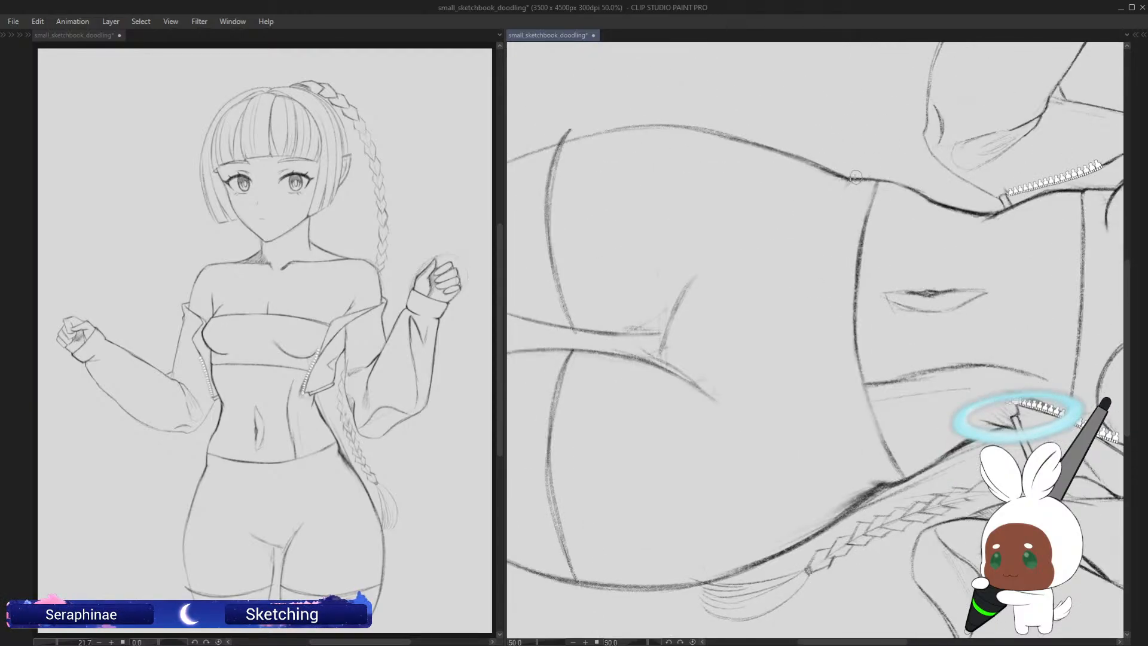
mouse_move(856, 176)
left_mouse_down()
mouse_move(833, 297)
mouse_move(837, 359)
left_mouse_up()
key("asciicircum")
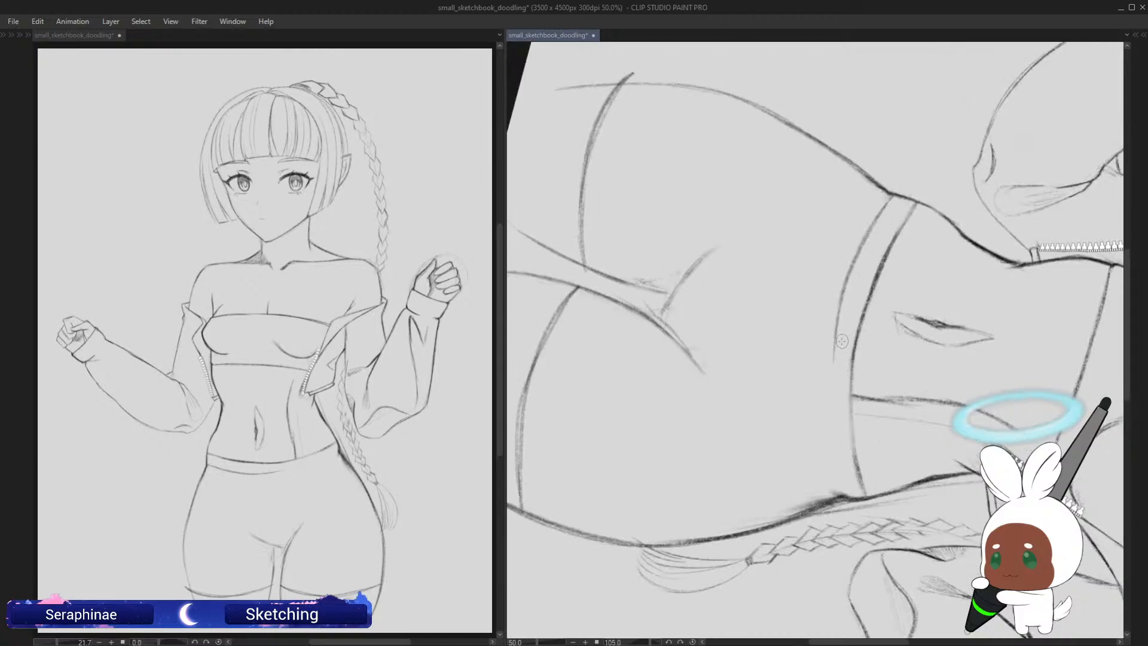
key("ctrl+z")
left_click_drag(888, 206, 835, 359)
left_click_drag(843, 290, 828, 419)
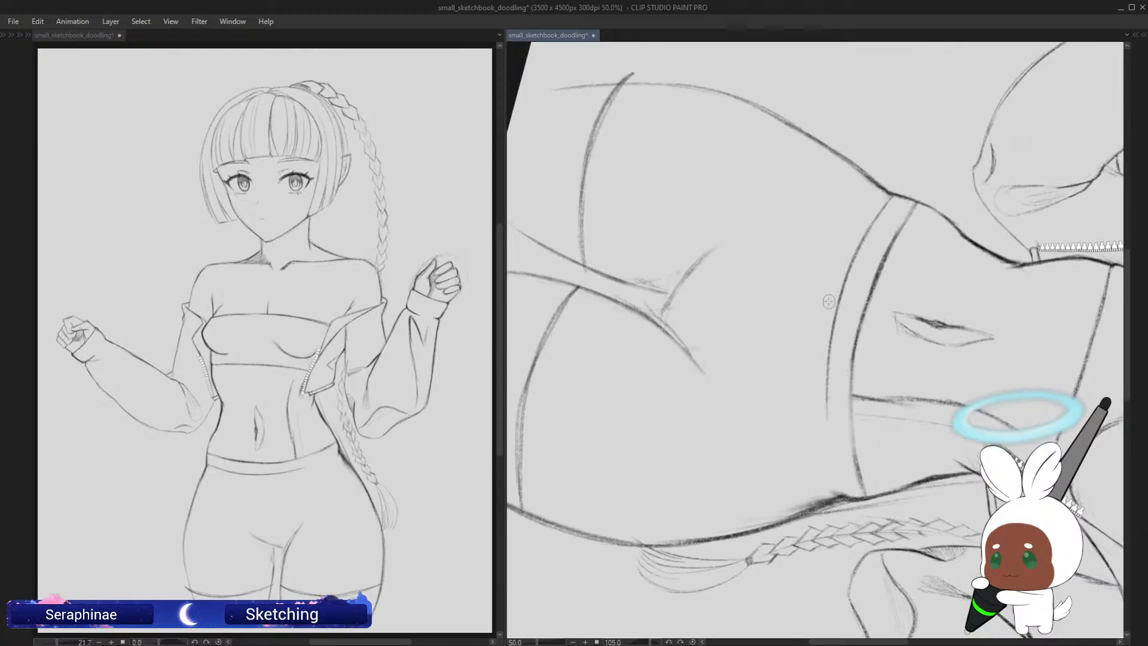
left_click_drag(827, 383, 844, 503)
key("minus")
key("minus")
key("minus")
key("minus")
key("minus")
key("minus")
key("minus")
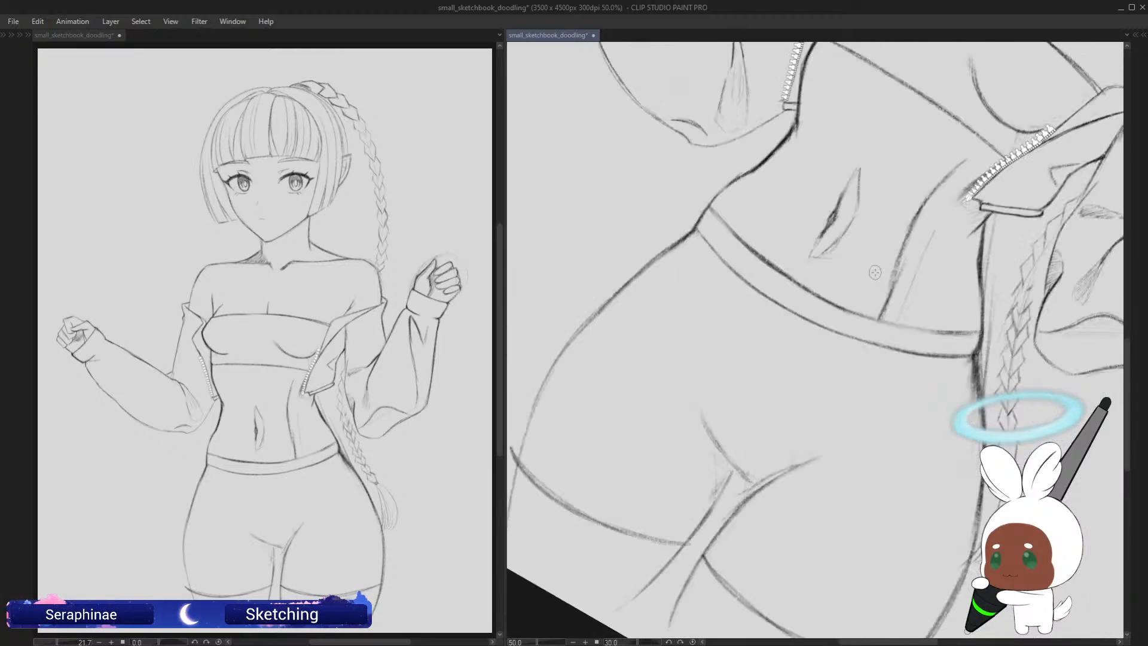
Step: Darken the upper edge of the waistband and check the result with the canvas upright
key("asciicircum")
key("asciicircum")
key("asciicircum")
key("asciicircum")
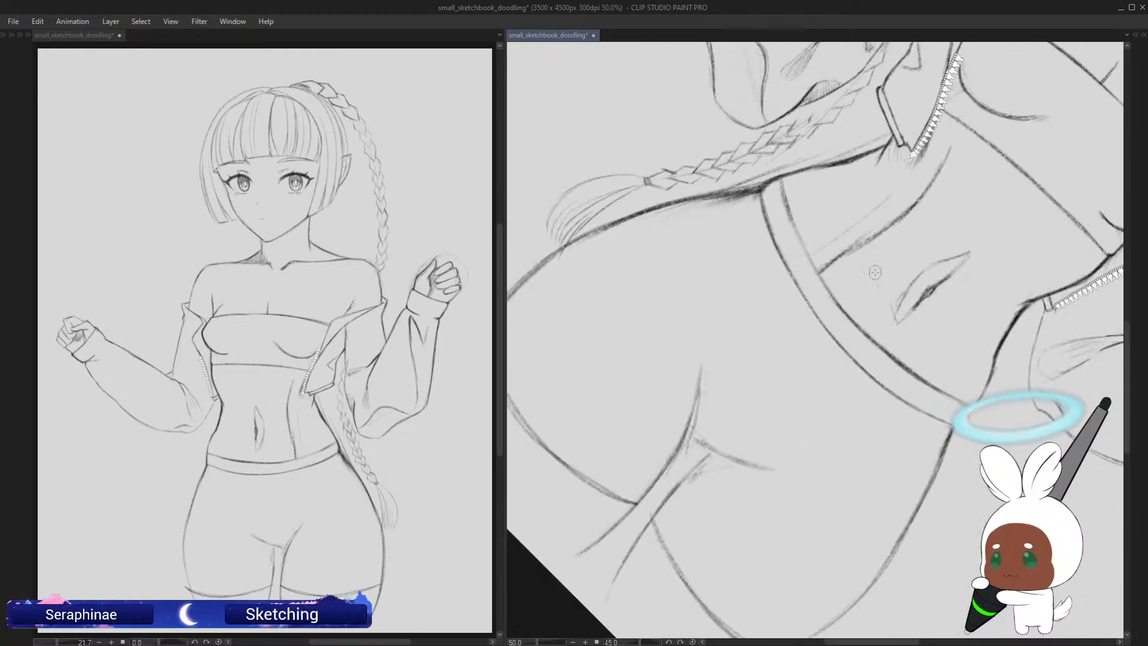
left_click_drag(827, 235, 846, 312)
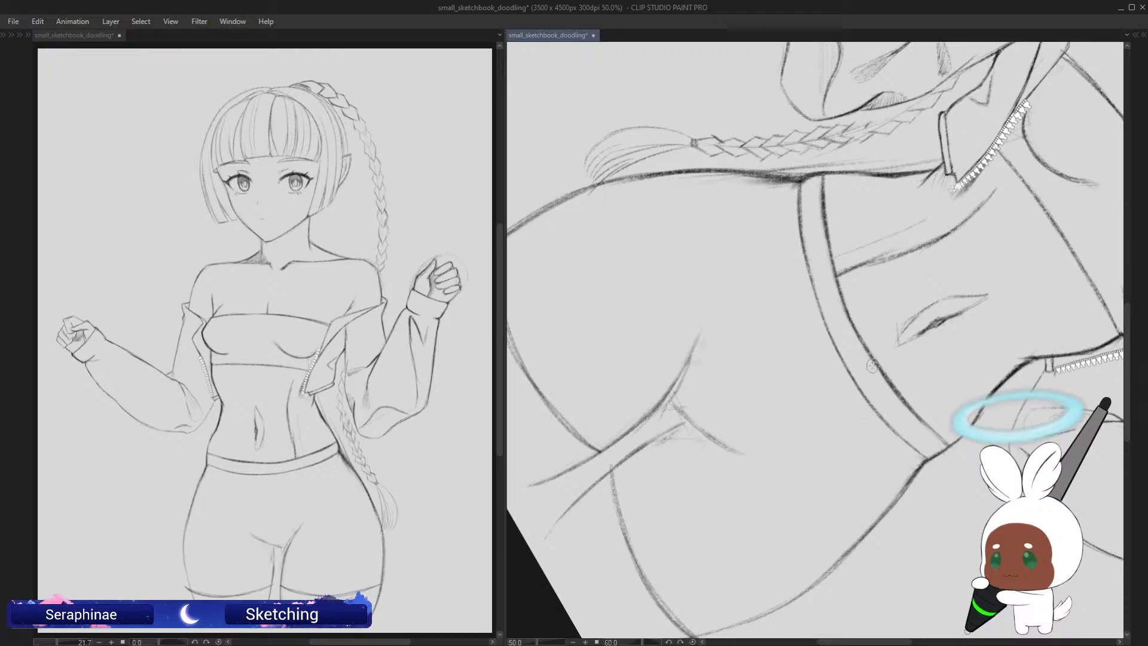
key("minus")
key("minus")
key("minus")
key("minus")
key("h")
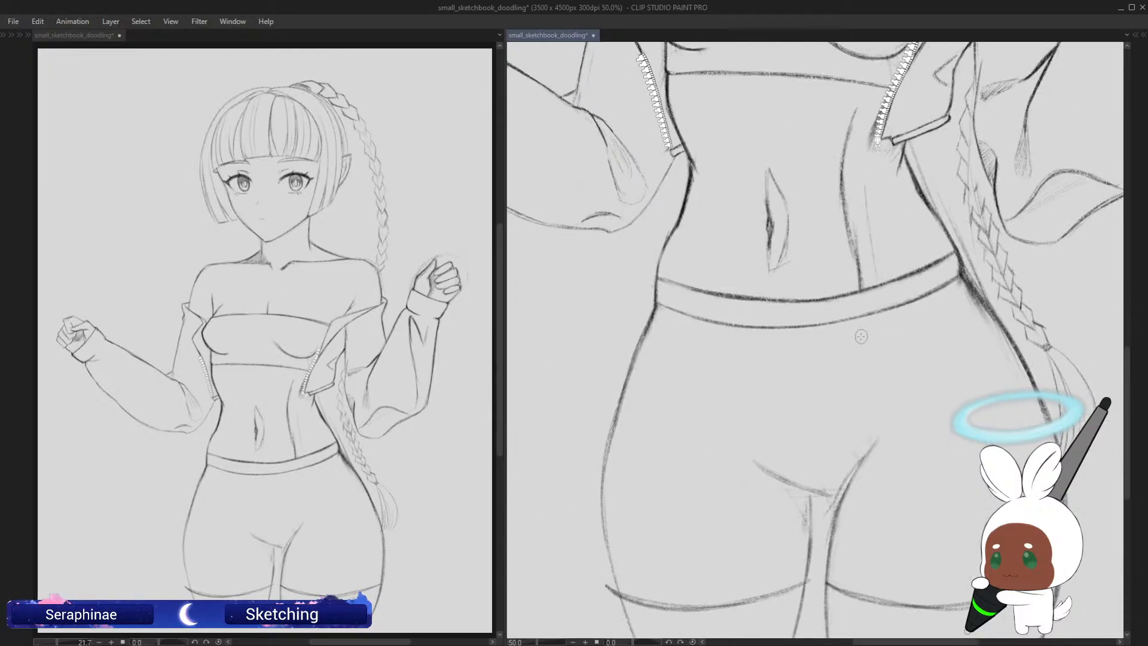
Step: Clean up the waistband's upper edge and trim the abdomen line so it ends just above it
key("asciicircum")
key("asciicircum")
key("asciicircum")
key("asciicircum")
key("asciicircum")
key("asciicircum")
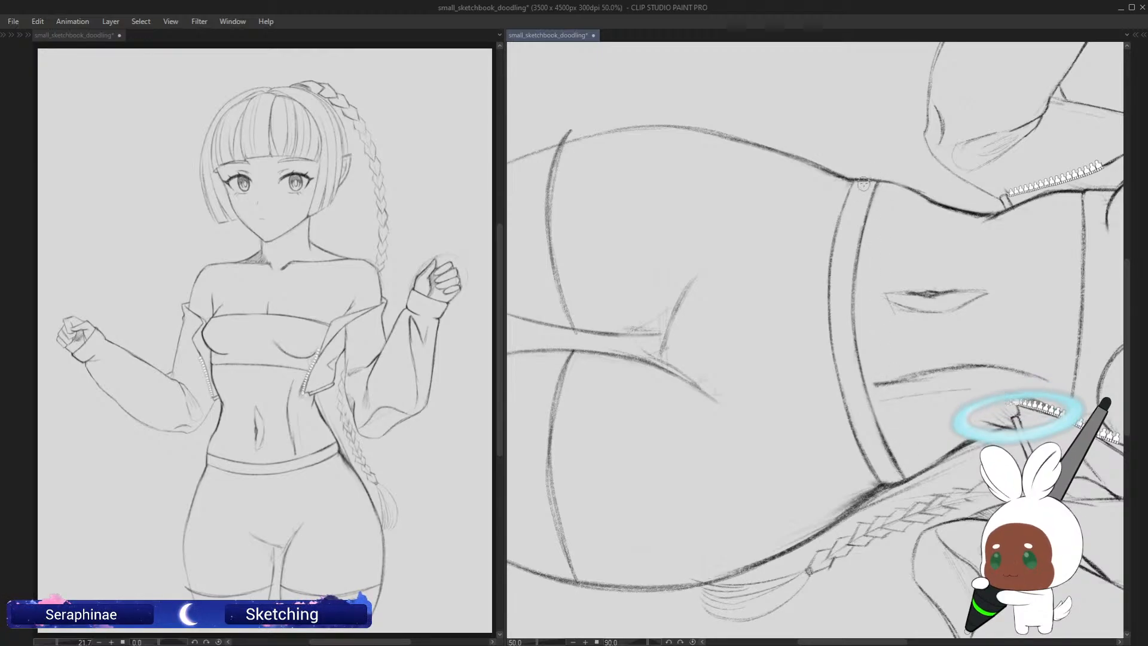
key("minus")
key("minus")
key("minus")
key("minus")
key("minus")
key("minus")
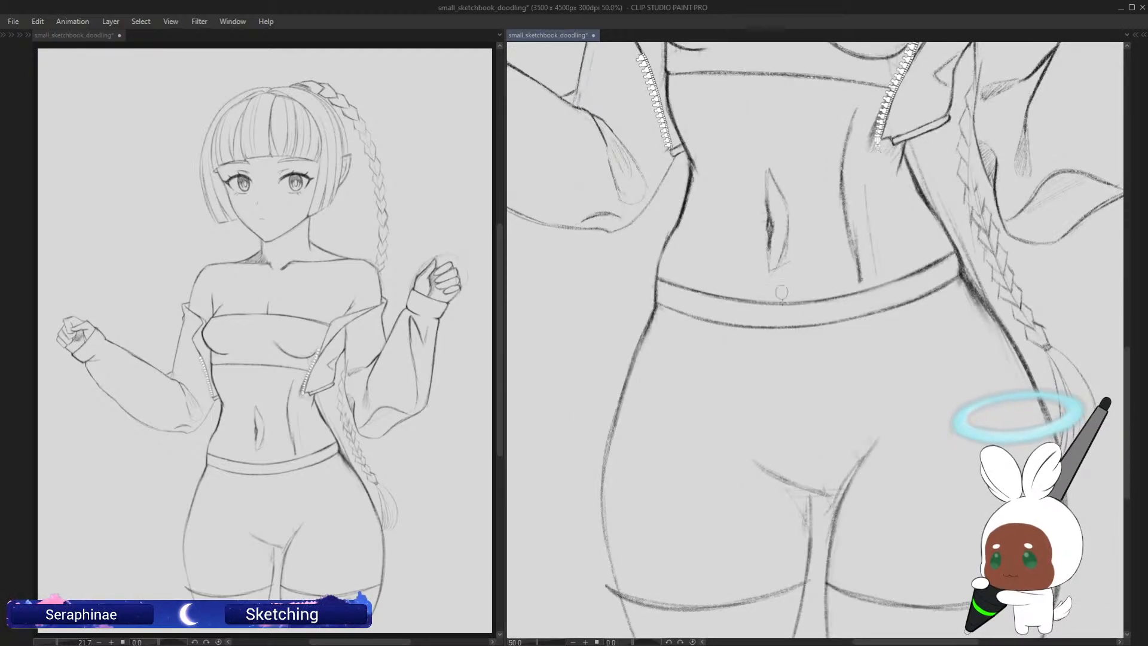
Step: Draw a curved centre seam from below the waistband down to the crotch of the shorts
left_click_drag(785, 323, 786, 413)
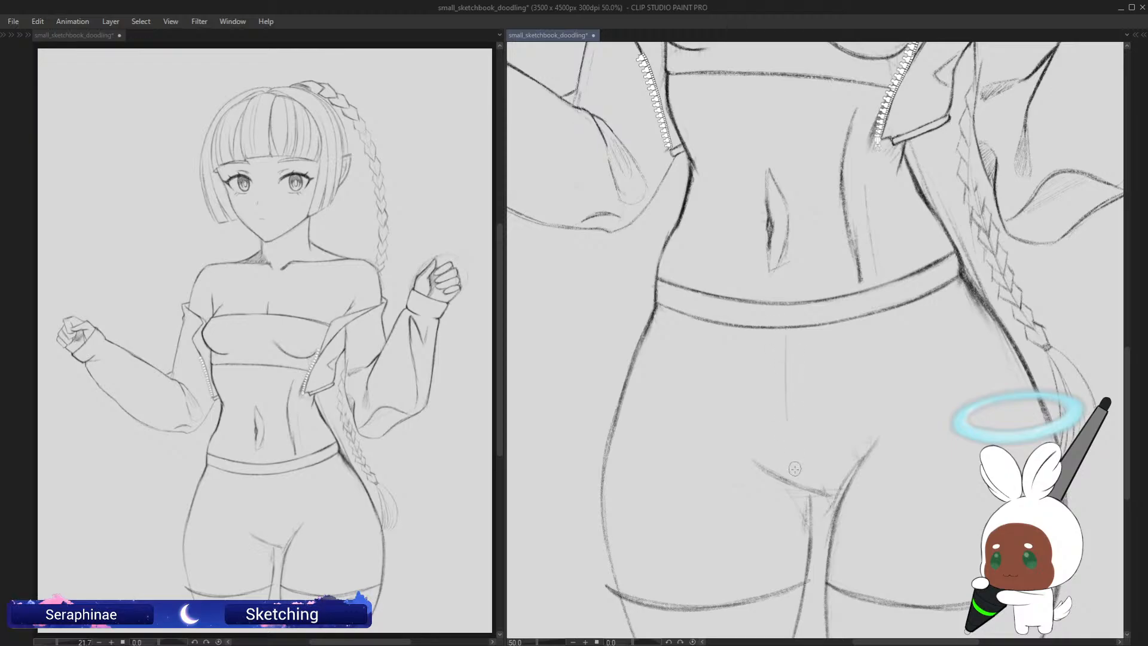
mouse_move(786, 333)
left_mouse_down()
mouse_move(792, 437)
mouse_move(789, 406)
mouse_move(800, 462)
mouse_move(827, 500)
left_mouse_up()
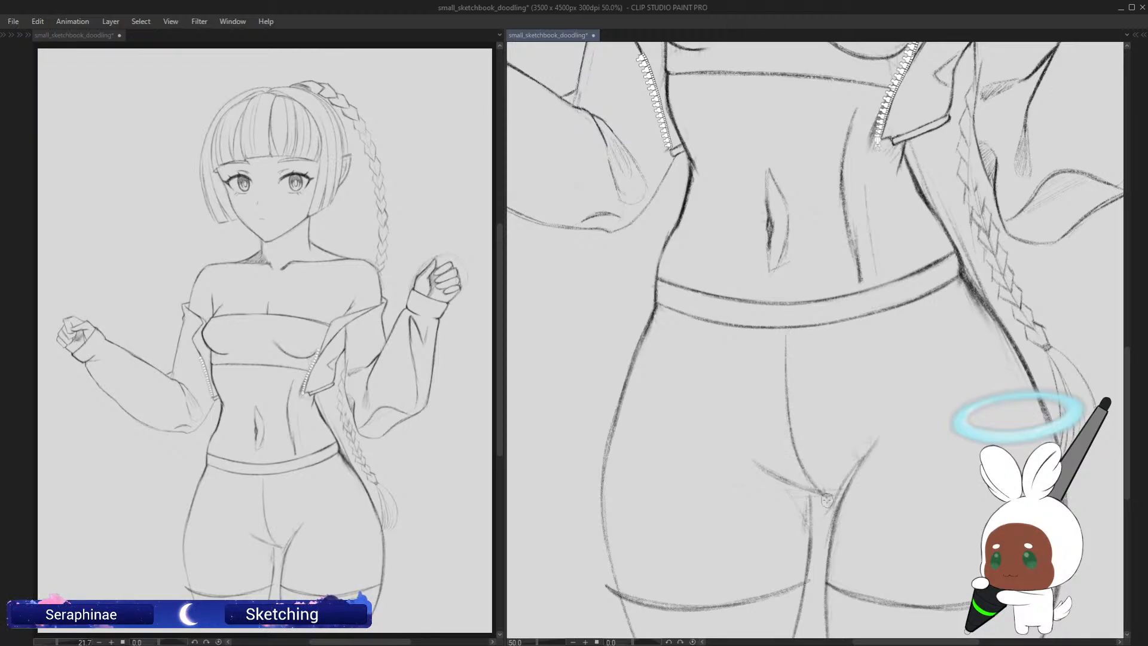
Step: Firm up the shorts' centre seam and draw a parallel line beside it that angles into the seam to form the fly
left_click_drag(786, 332, 791, 415)
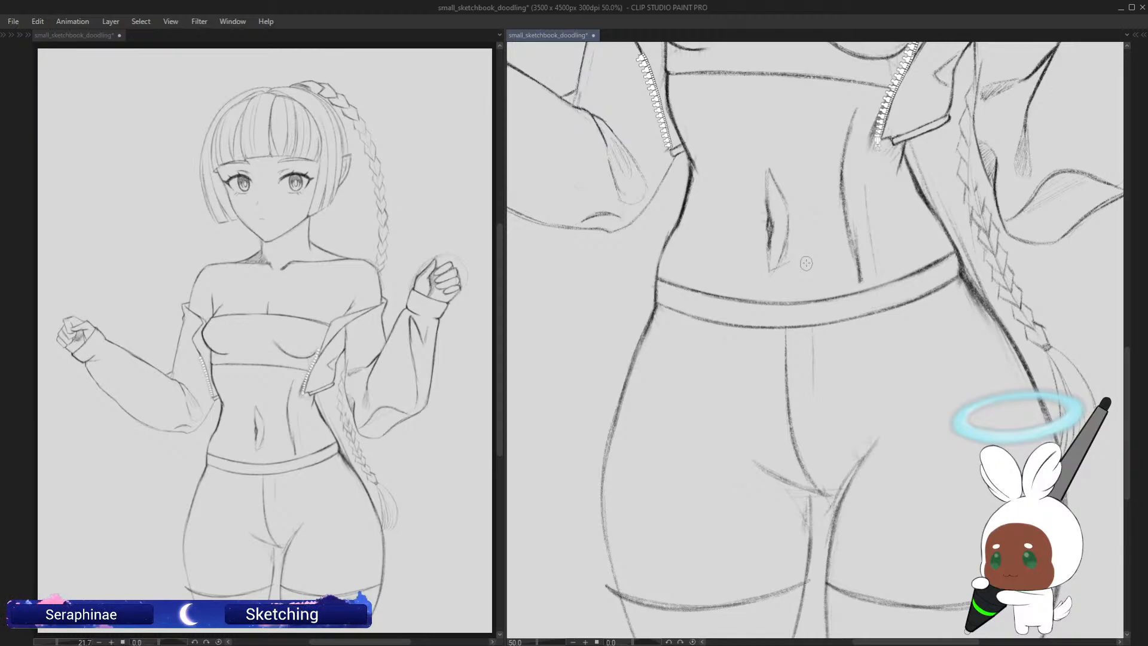
left_click_drag(813, 333, 815, 411)
key("h")
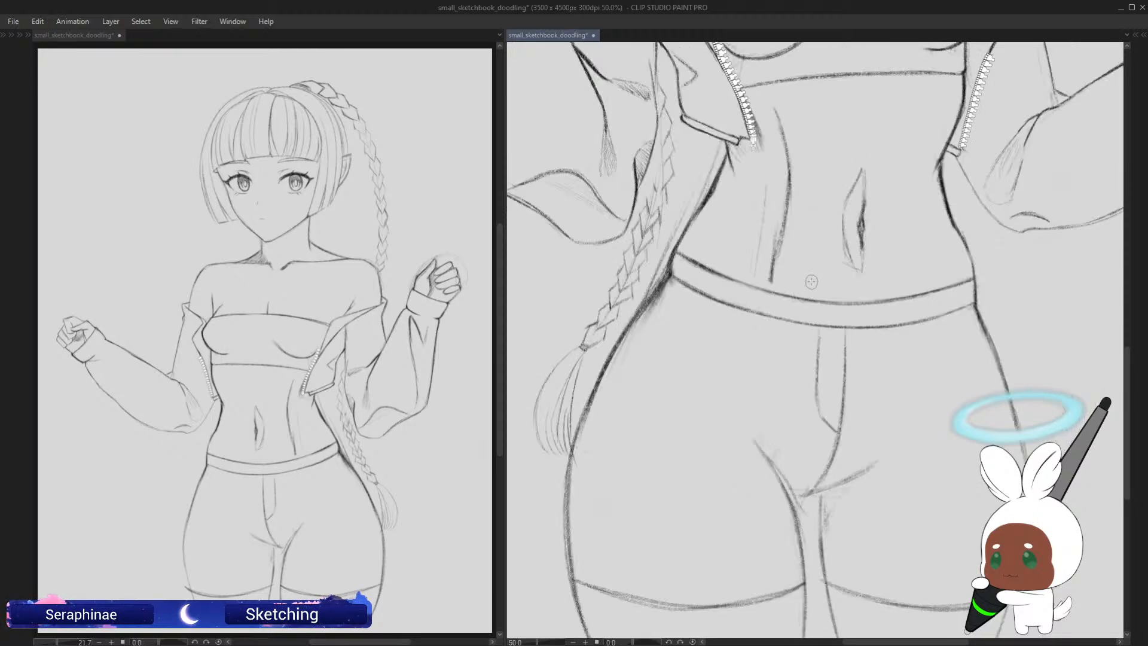
key("h")
key("asciicircum")
key("asciicircum")
key("asciicircum")
key("asciicircum")
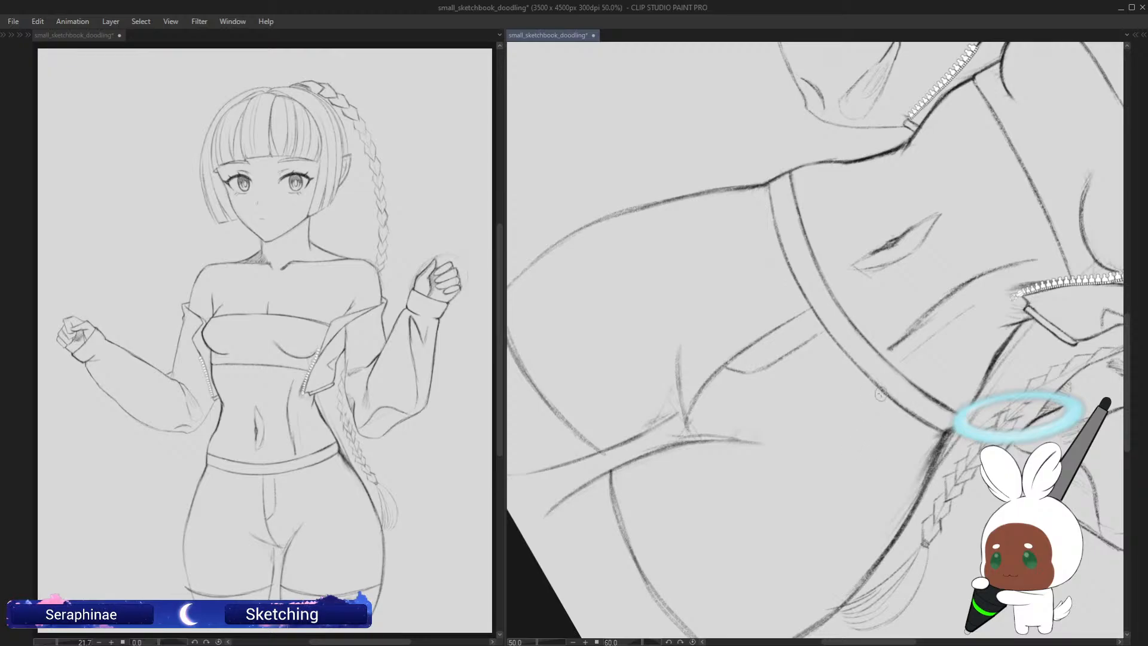
key("ctrl+at")
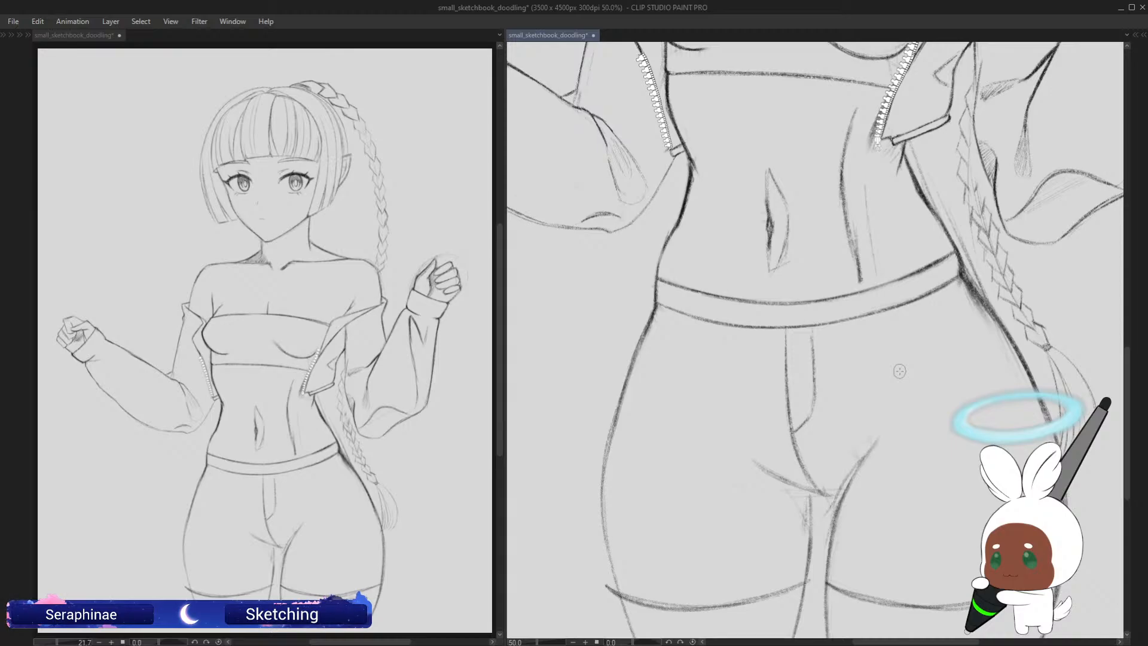
Step: Darken and clean up the shorts' hem curve on the braid-side leg from the outer thigh to the inner thigh
scroll(1118, 442, "down", 5)
key("asciicircum")
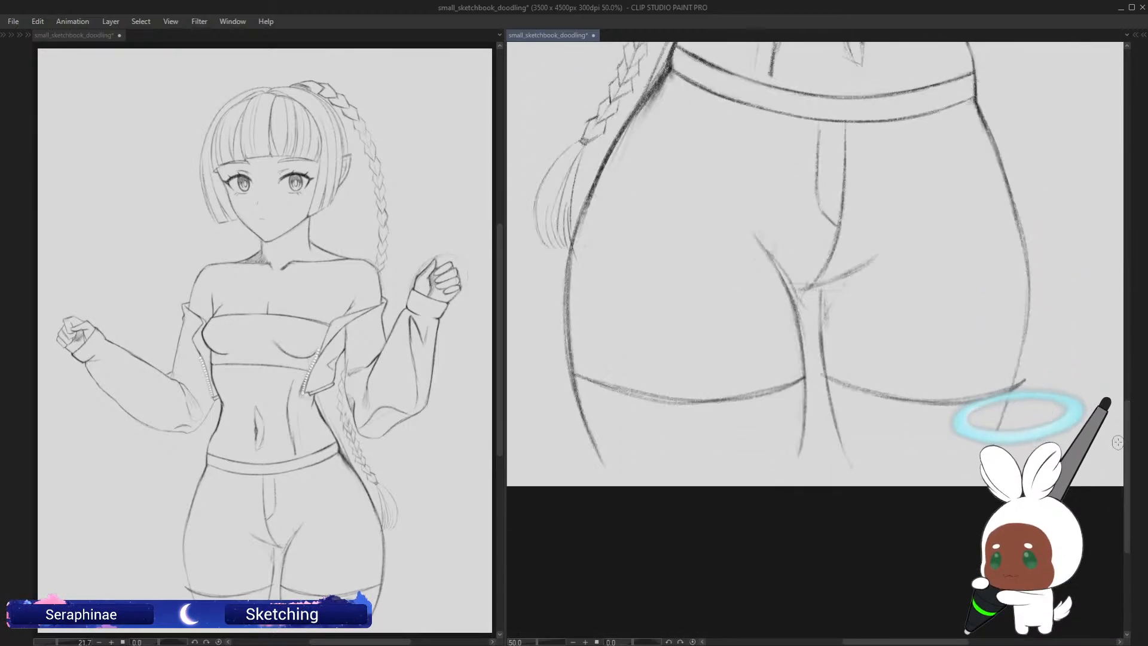
key("asciicircum")
key("asciicircum")
key("asciicircum")
key("asciicircum")
key("asciicircum")
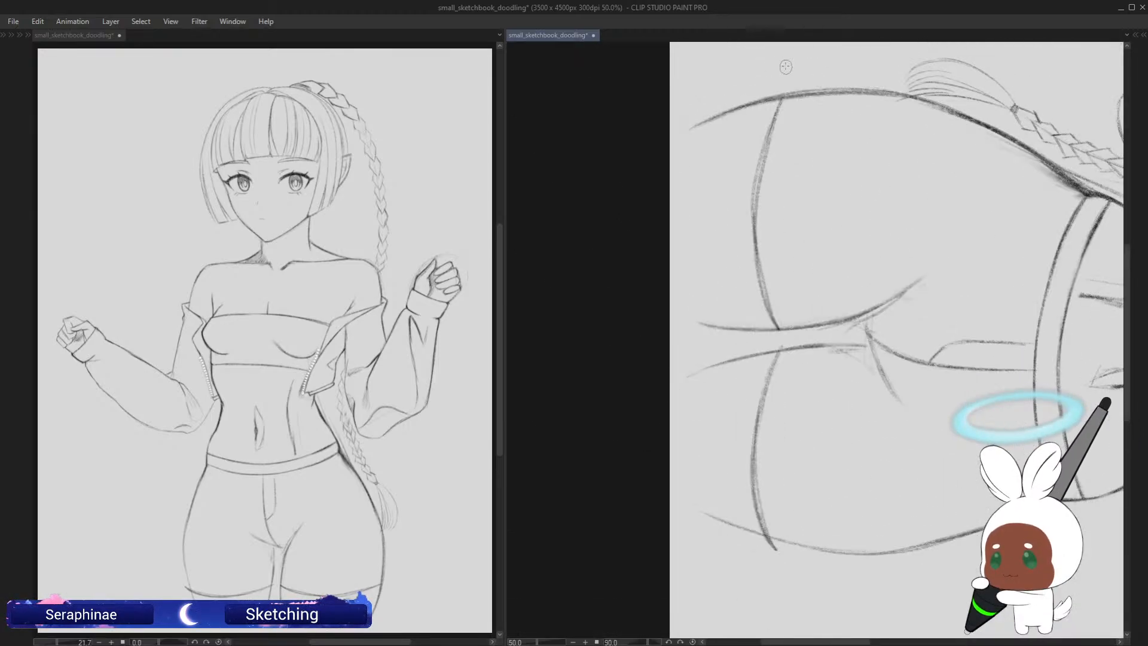
left_click_drag(783, 99, 791, 83)
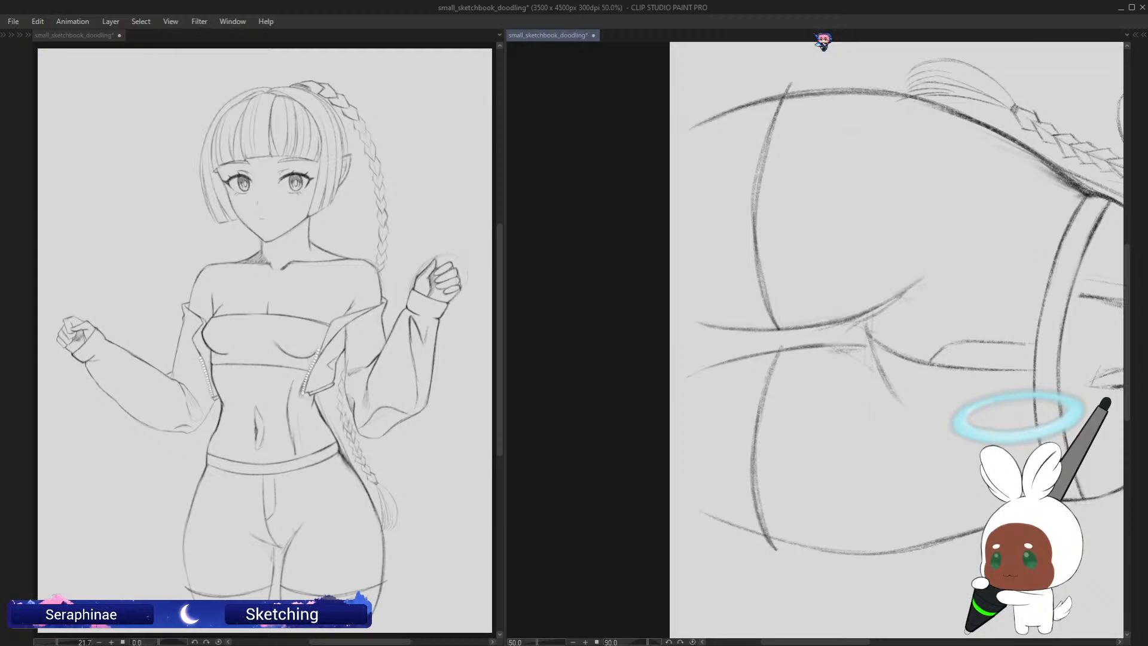
scroll(786, 99, "up", 2)
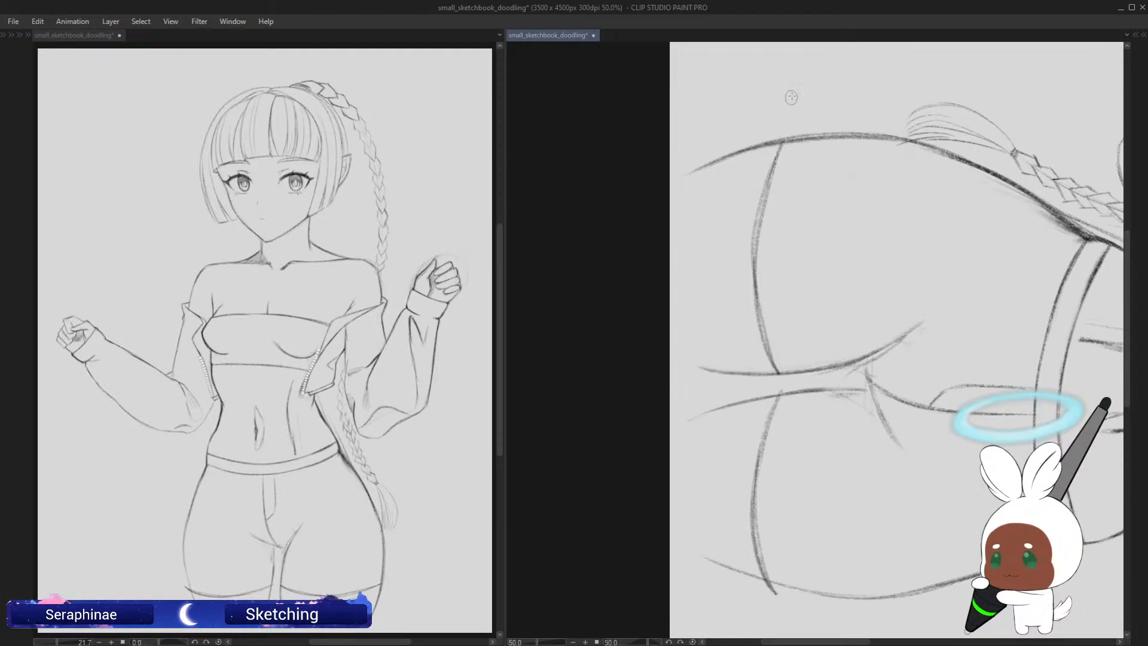
left_click_drag(787, 134, 755, 299)
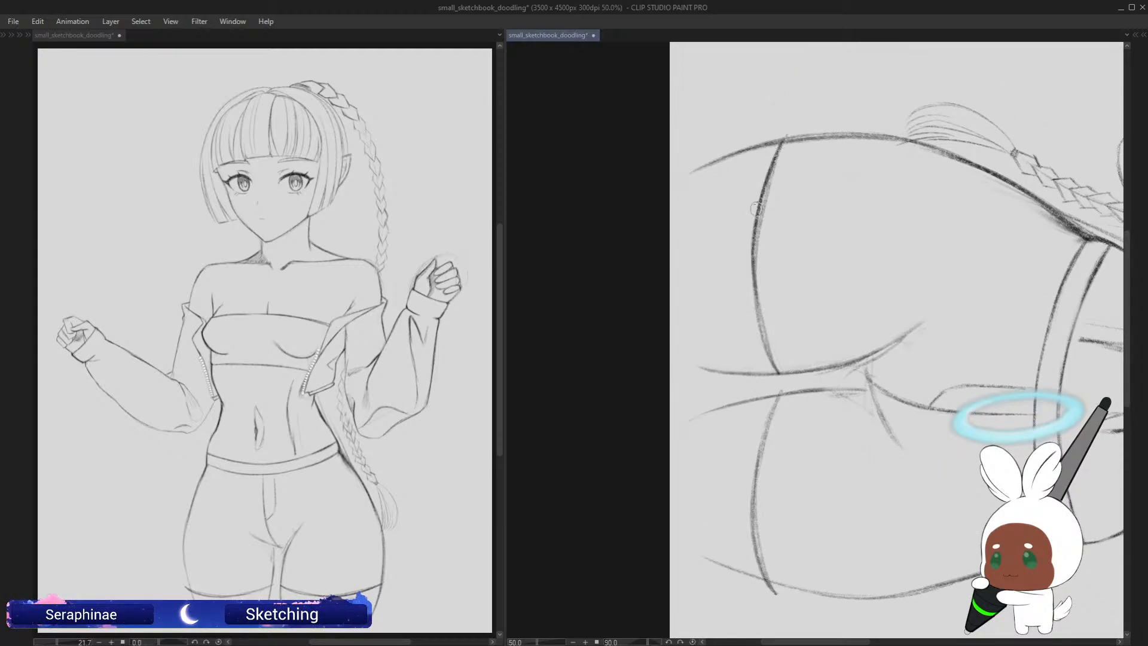
left_click_drag(757, 209, 768, 355)
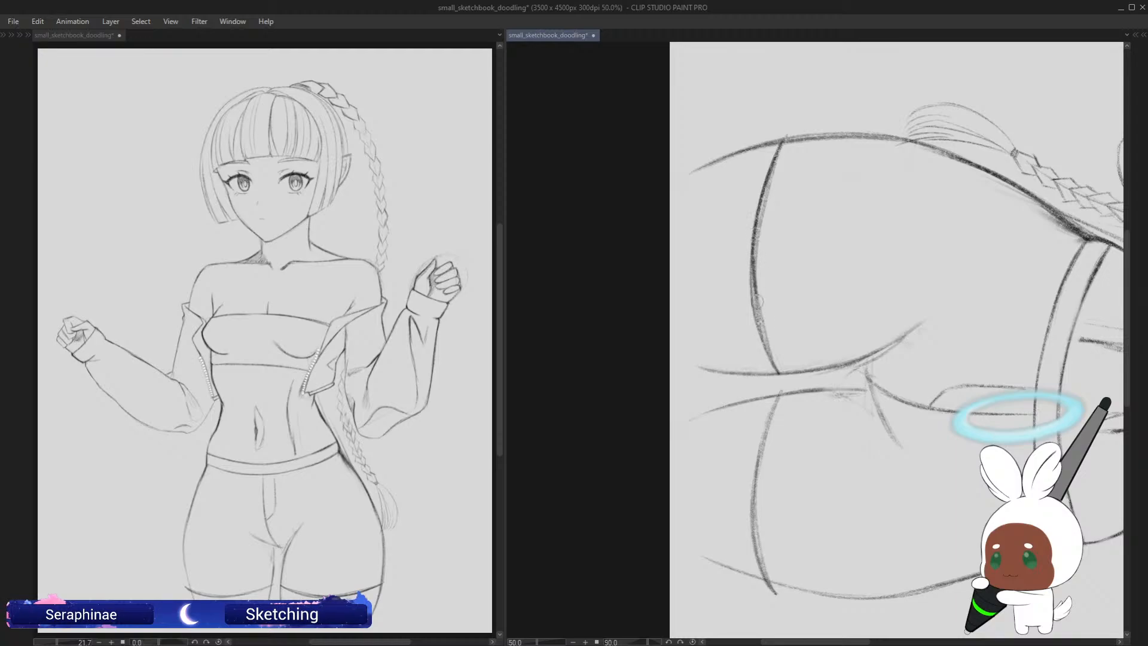
left_click_drag(757, 301, 776, 364)
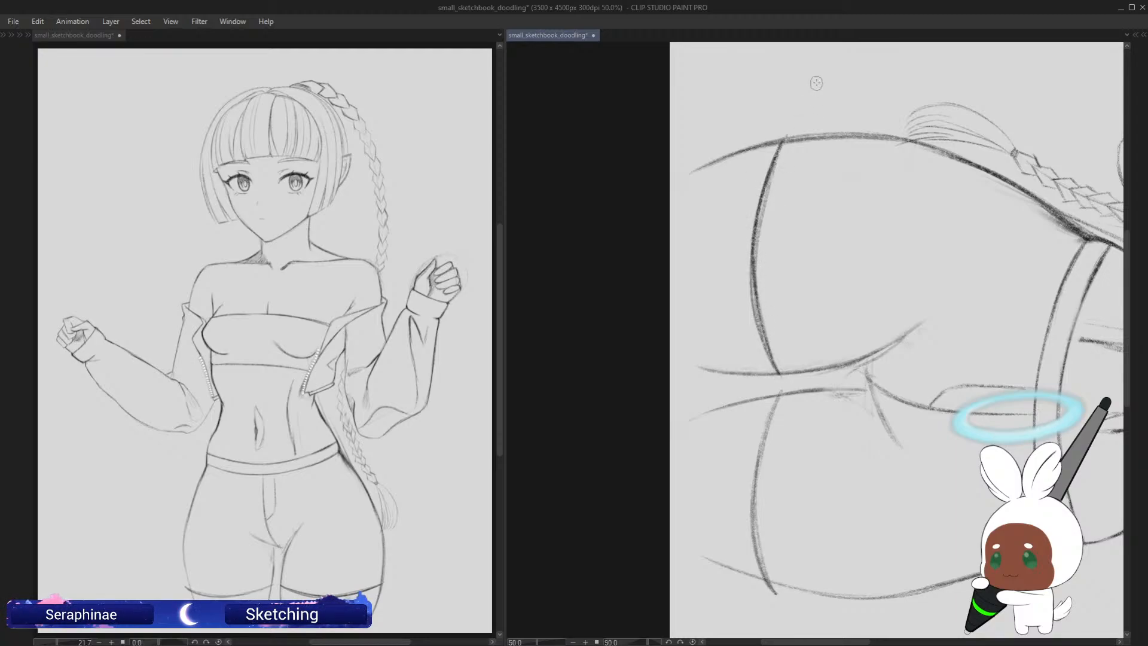
left_click_drag(782, 122, 763, 326)
mouse_move(748, 233)
left_mouse_down()
mouse_move(747, 282)
mouse_move(770, 361)
left_mouse_up()
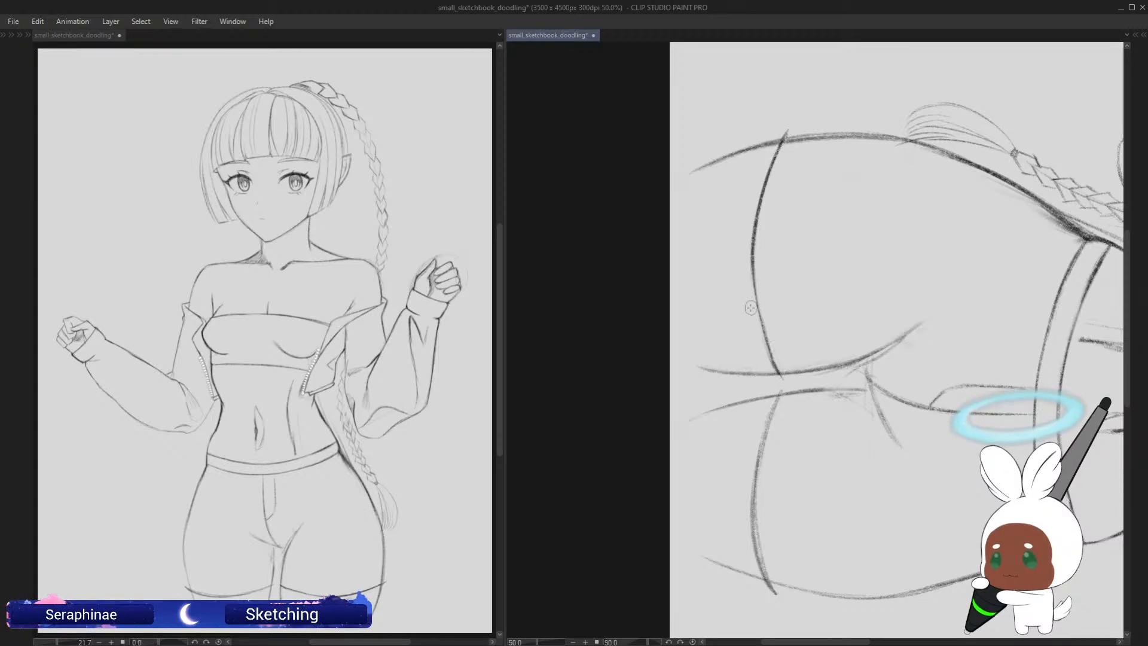
Step: Redraw the outer thigh contour below the hem on the braid-side leg as a cleaner line
key("minus")
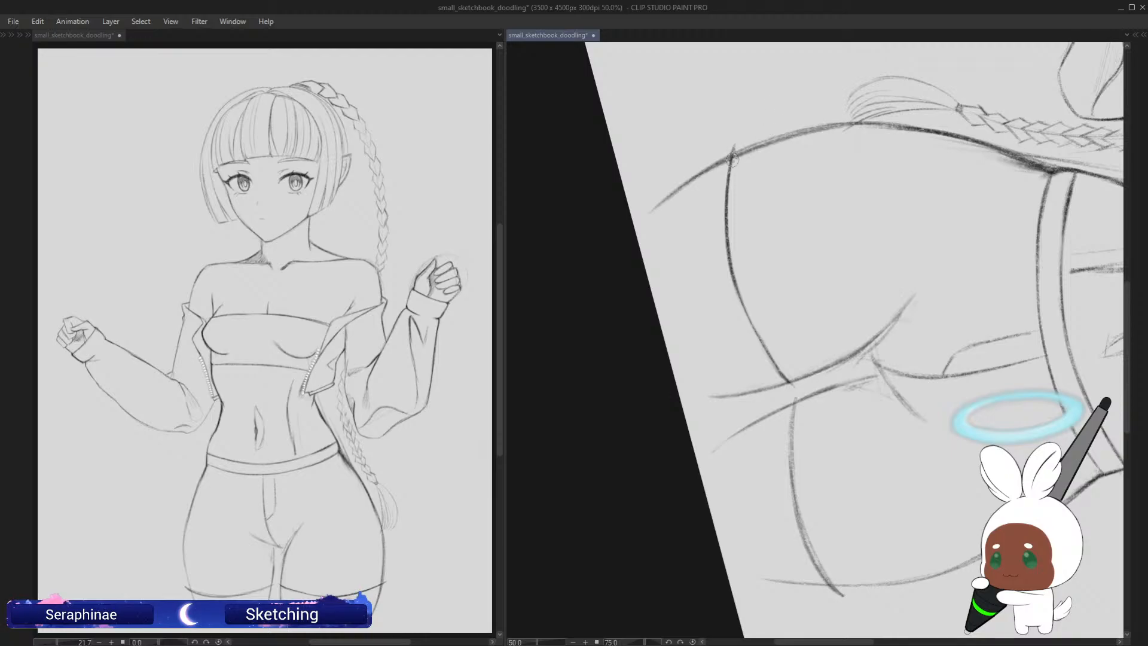
key("minus")
key("minus")
key("minus")
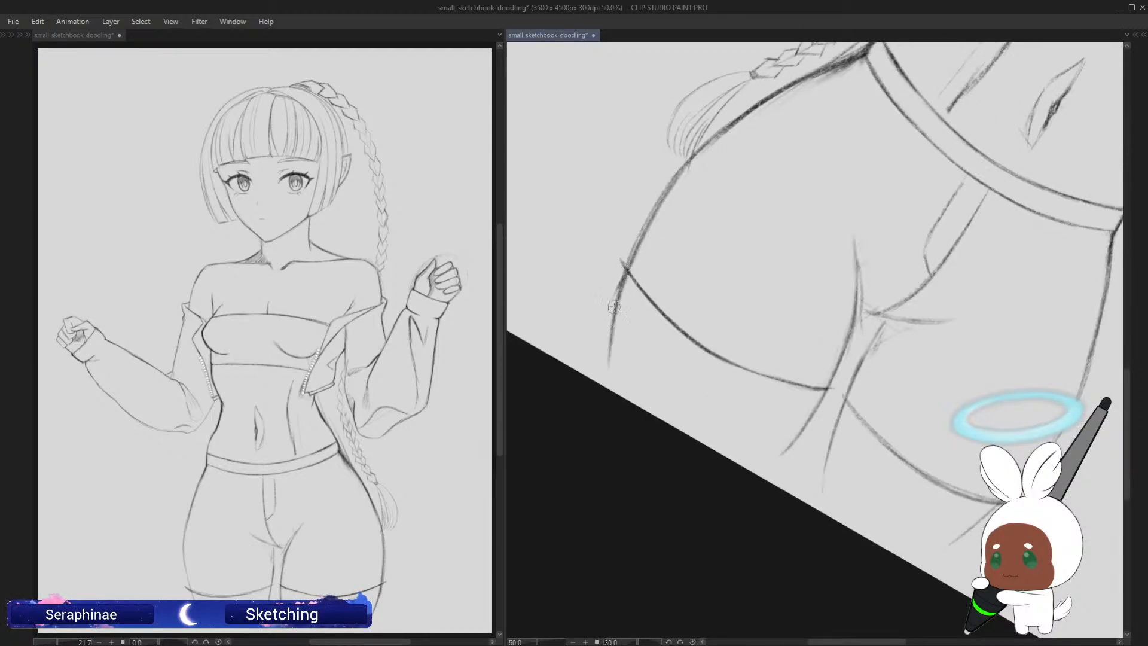
left_click_drag(628, 269, 610, 374)
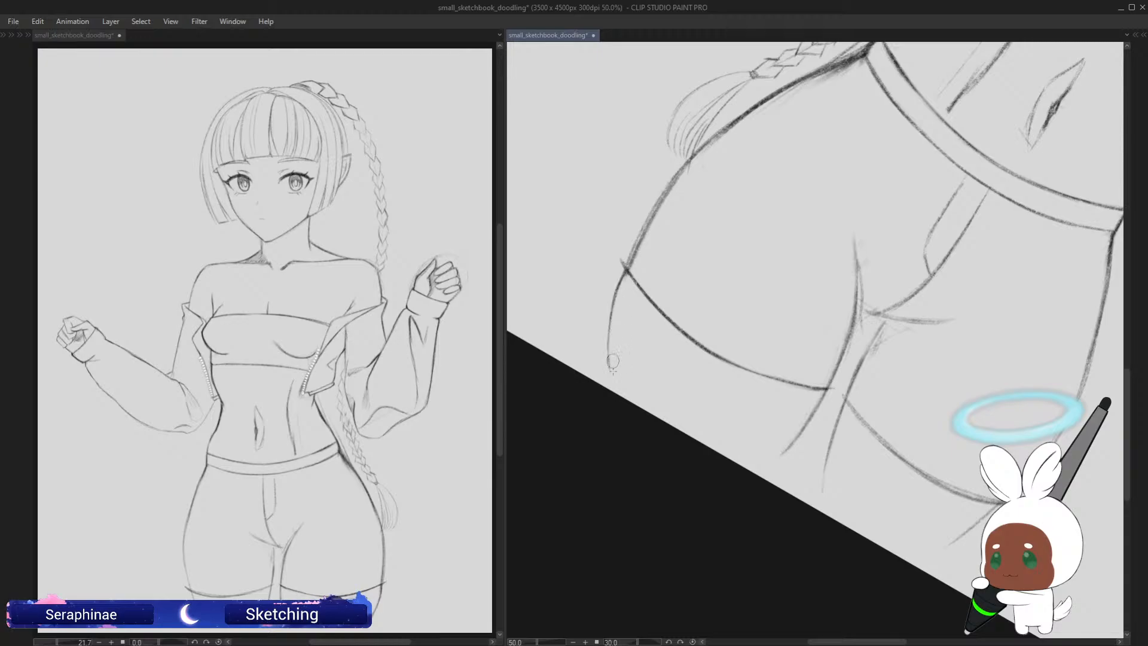
key("minus")
key("minus")
key("h")
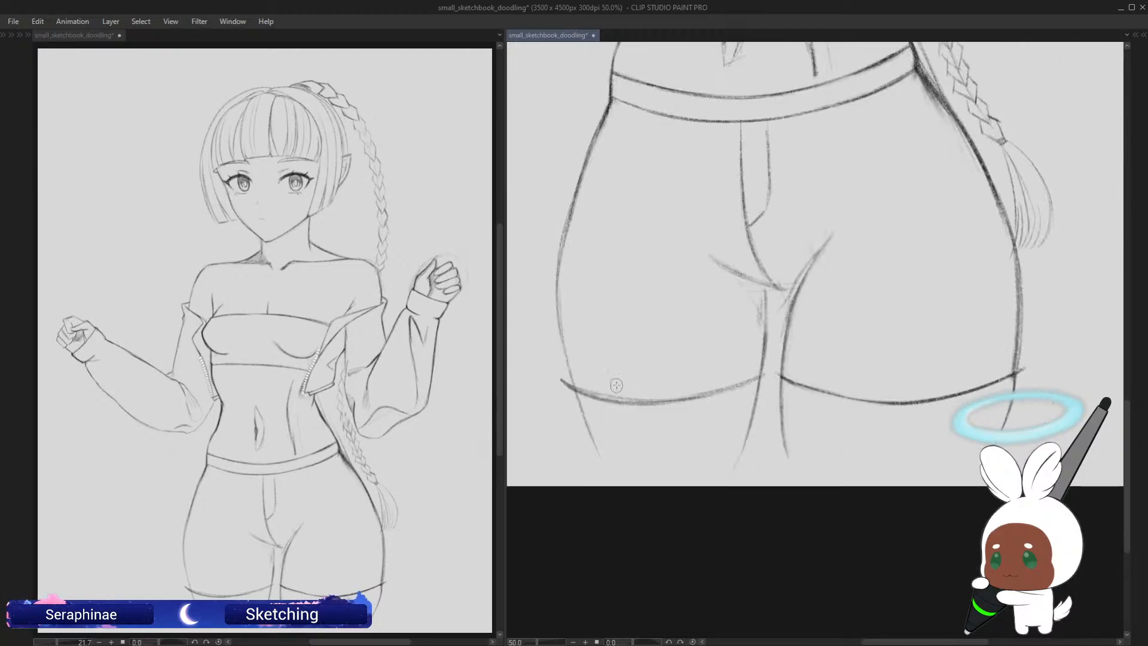
Step: Darken and refine the inner thigh contours of both legs below the shorts' hems
scroll(1116, 435, "down", 3)
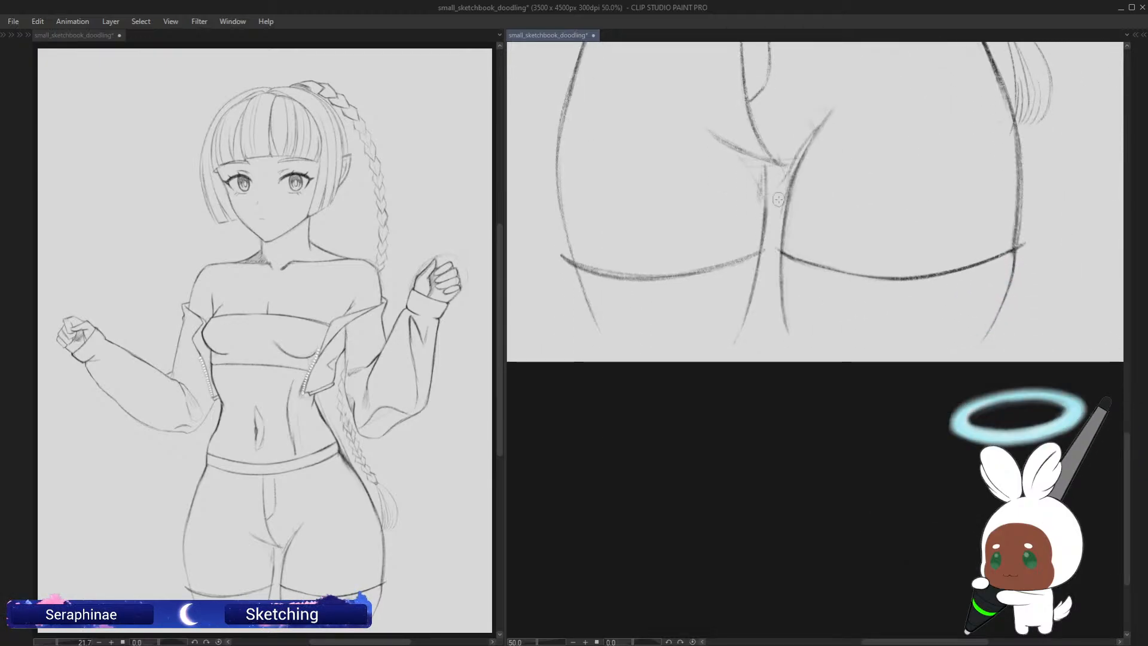
left_click_drag(782, 250, 788, 344)
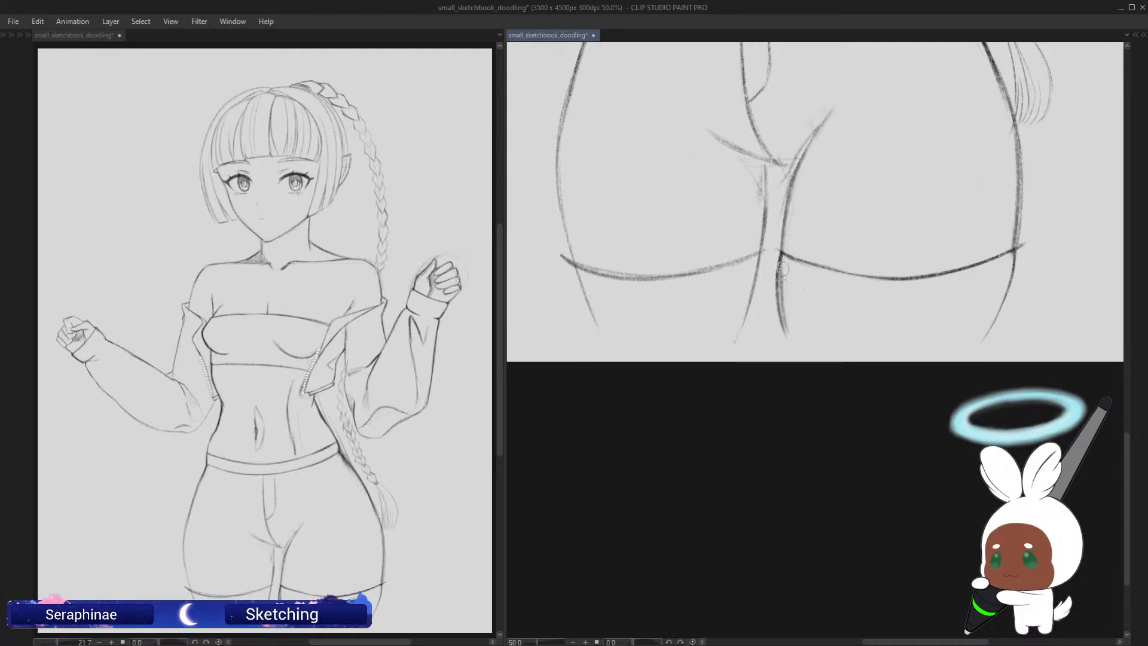
left_click_drag(780, 263, 786, 326)
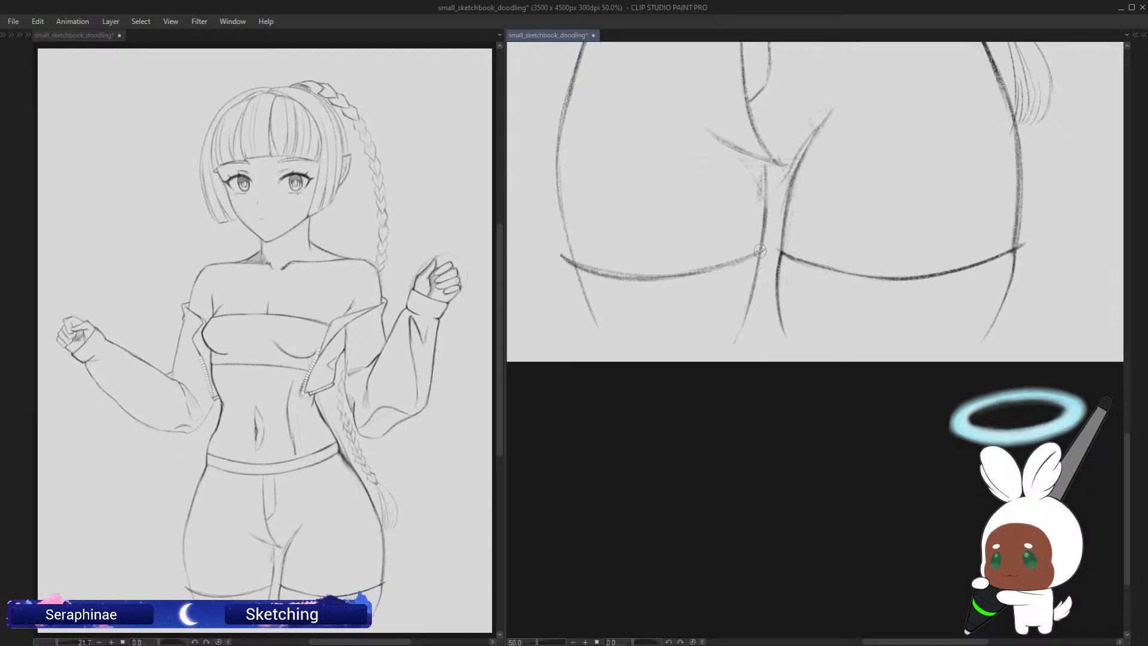
mouse_move(759, 250)
left_mouse_down()
mouse_move(755, 302)
mouse_move(748, 319)
mouse_move(756, 262)
mouse_move(735, 335)
mouse_move(753, 268)
left_mouse_up()
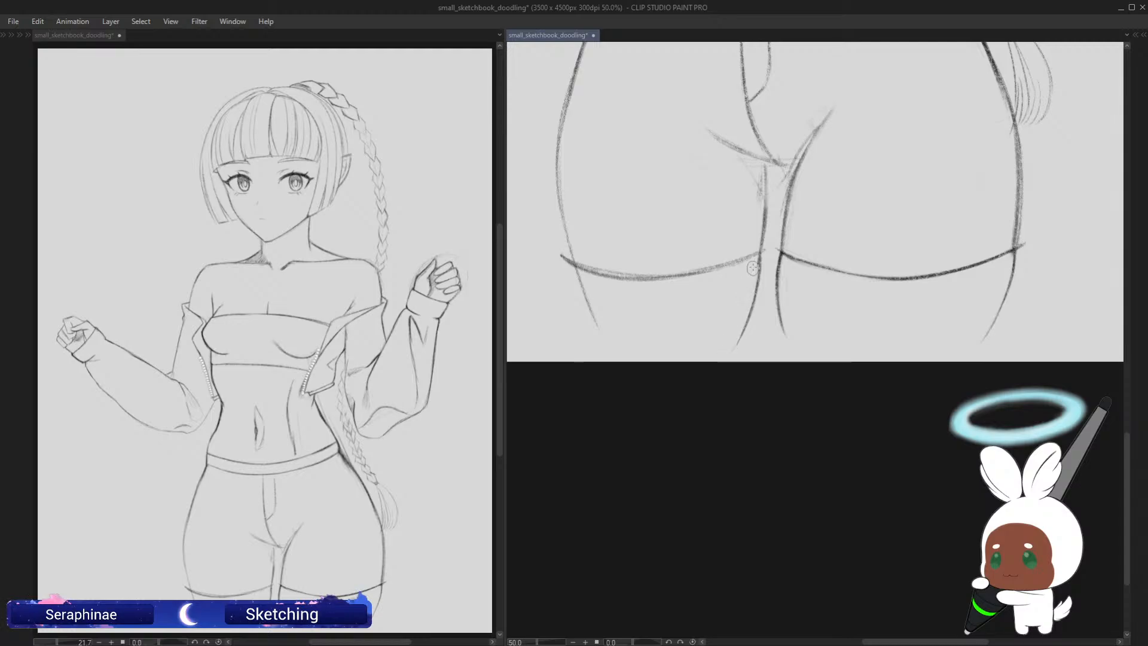
Step: Darken the outer thigh contour below the hem on the leg opposite the braid
key("h")
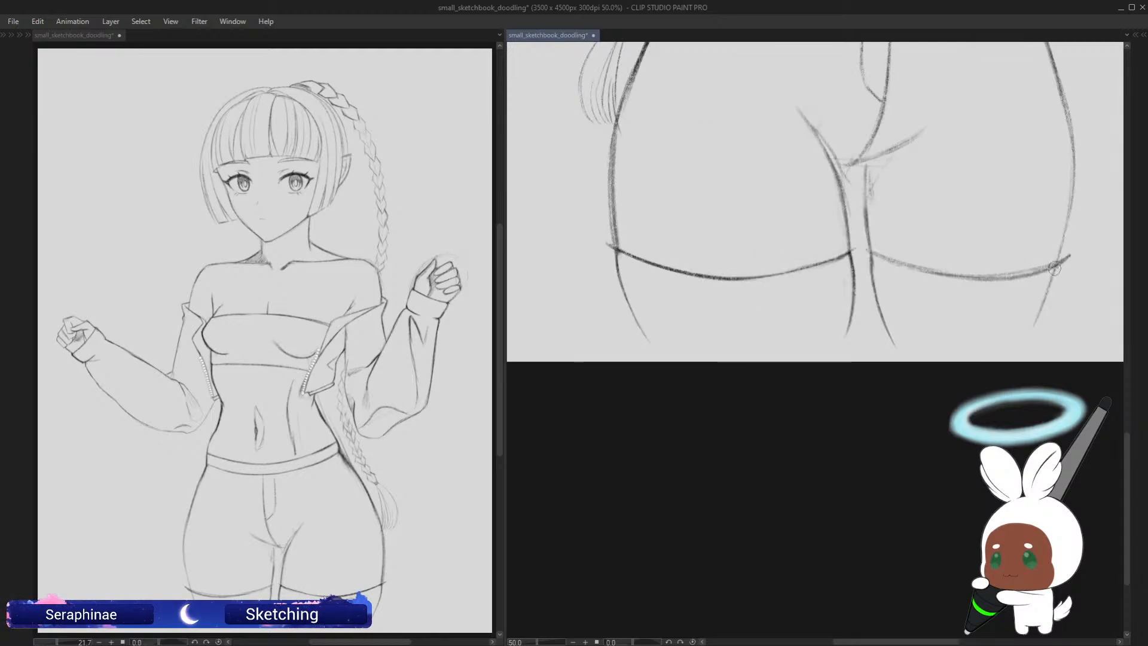
mouse_move(1054, 269)
left_mouse_down()
mouse_move(1048, 299)
mouse_move(1064, 267)
mouse_move(1024, 344)
left_mouse_up()
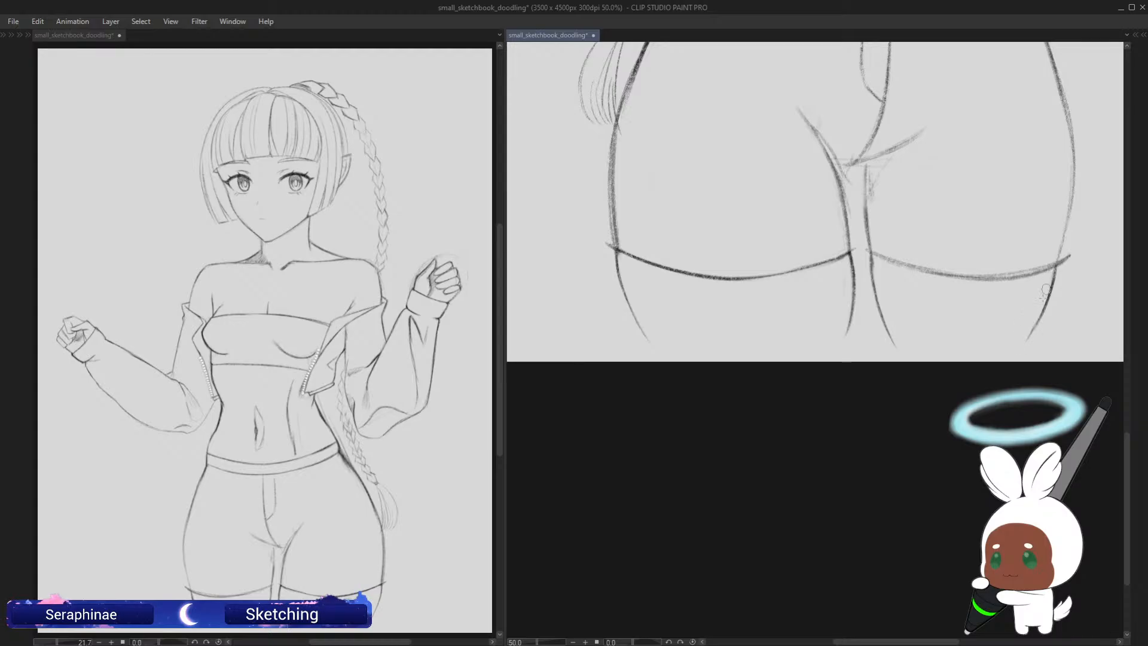
left_click_drag(1082, 213, 1122, 408)
Step: Darken the hem curve on the leg opposite the braid and trim its overshoot past the outer thigh
key("h")
key("h")
key("asciicircum")
key("asciicircum")
key("asciicircum")
key("asciicircum")
key("asciicircum")
key("asciicircum")
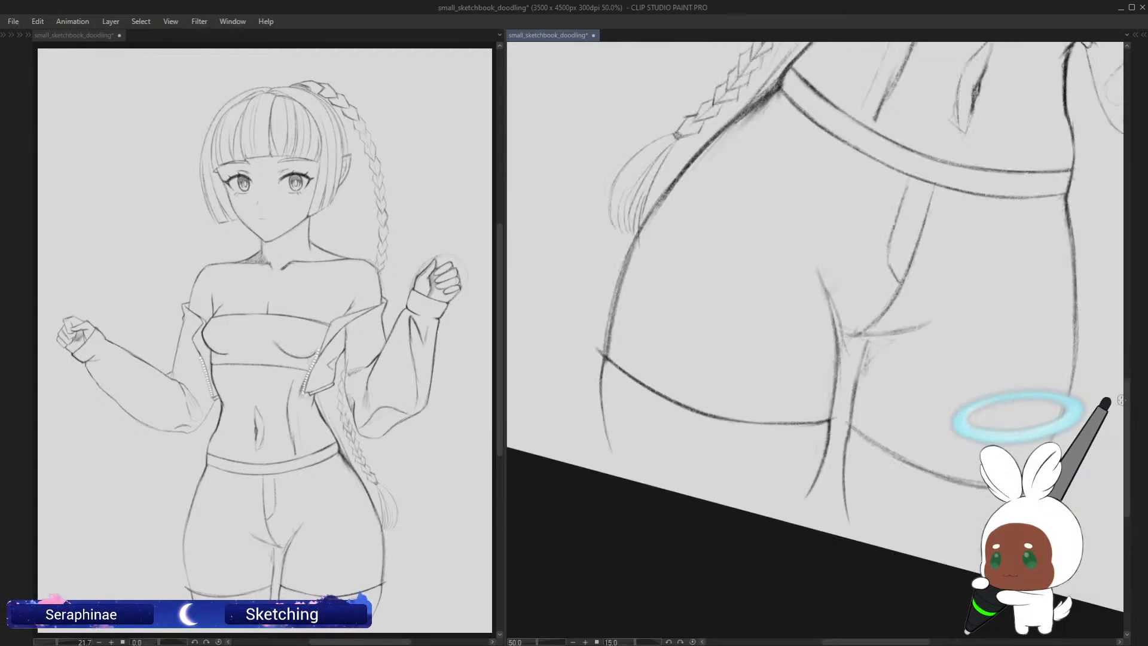
scroll(1122, 419, "down", 5)
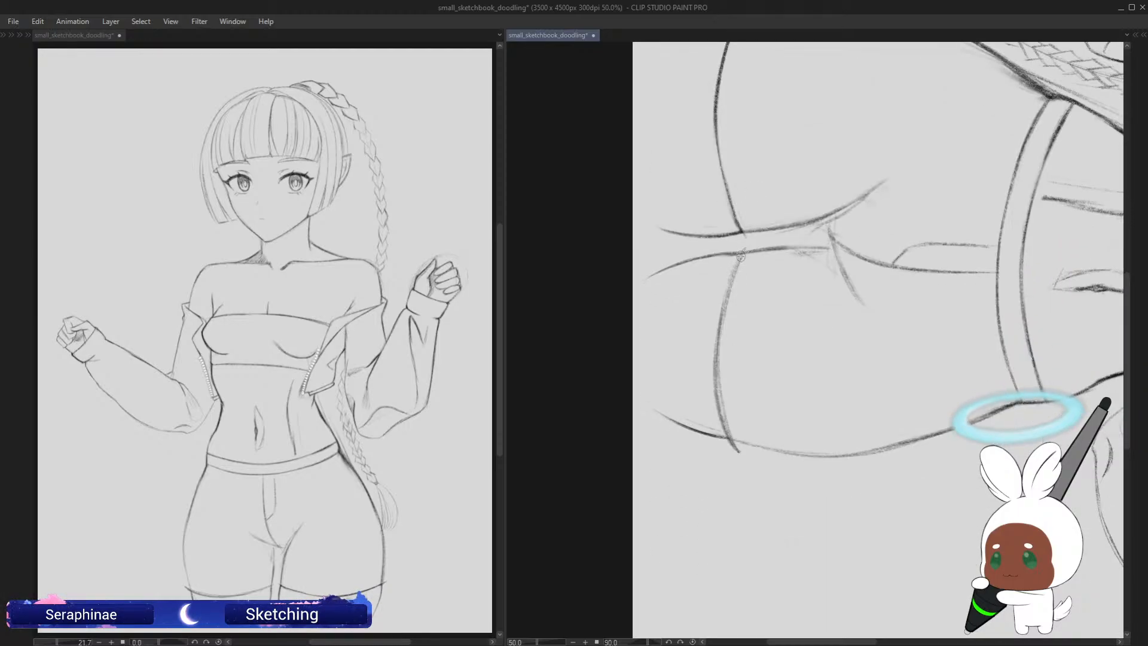
left_click_drag(743, 249, 726, 331)
left_click_drag(742, 256, 719, 362)
left_click_drag(735, 291, 732, 423)
left_click_drag(722, 371, 728, 420)
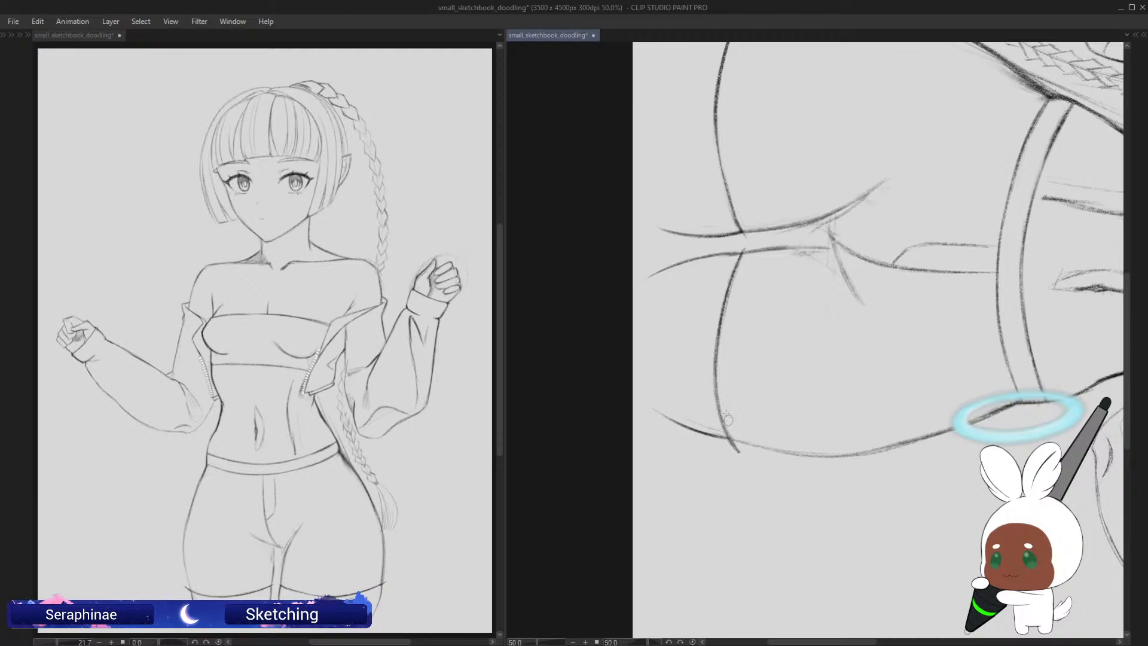
left_click_drag(741, 459, 737, 449)
Step: Try a widely spaced second curve above the hem on the leg opposite the braid, joined to the outer thigh
left_click_drag(771, 248, 749, 370)
key("ctrl+z")
left_click_drag(768, 251, 744, 376)
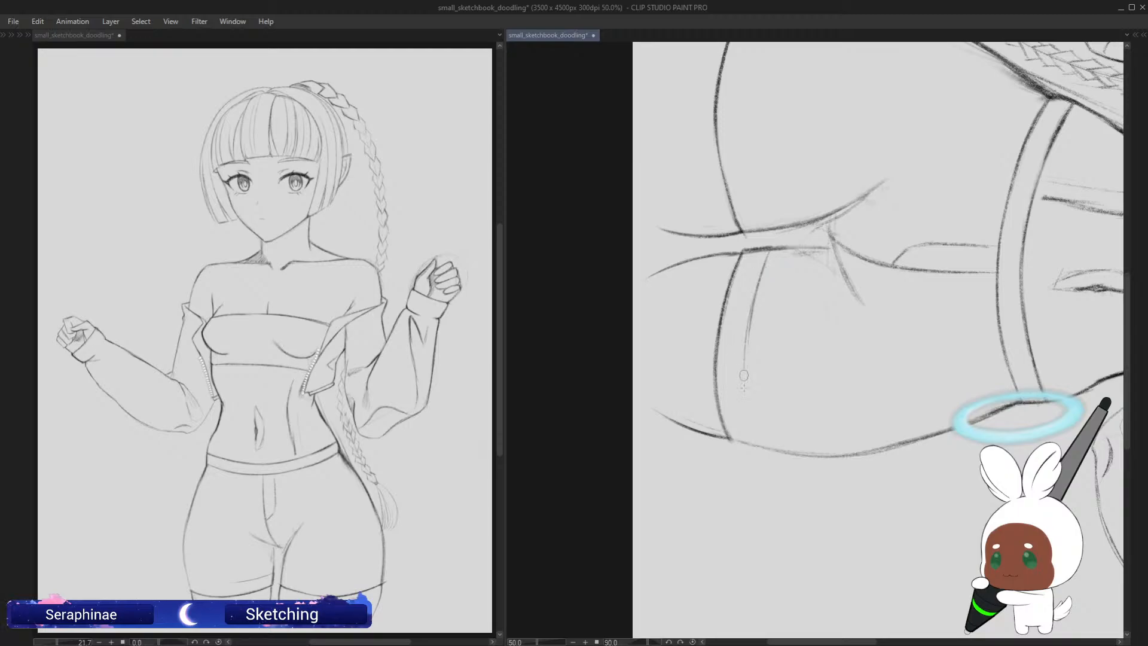
left_click_drag(751, 308, 751, 449)
key("minus")
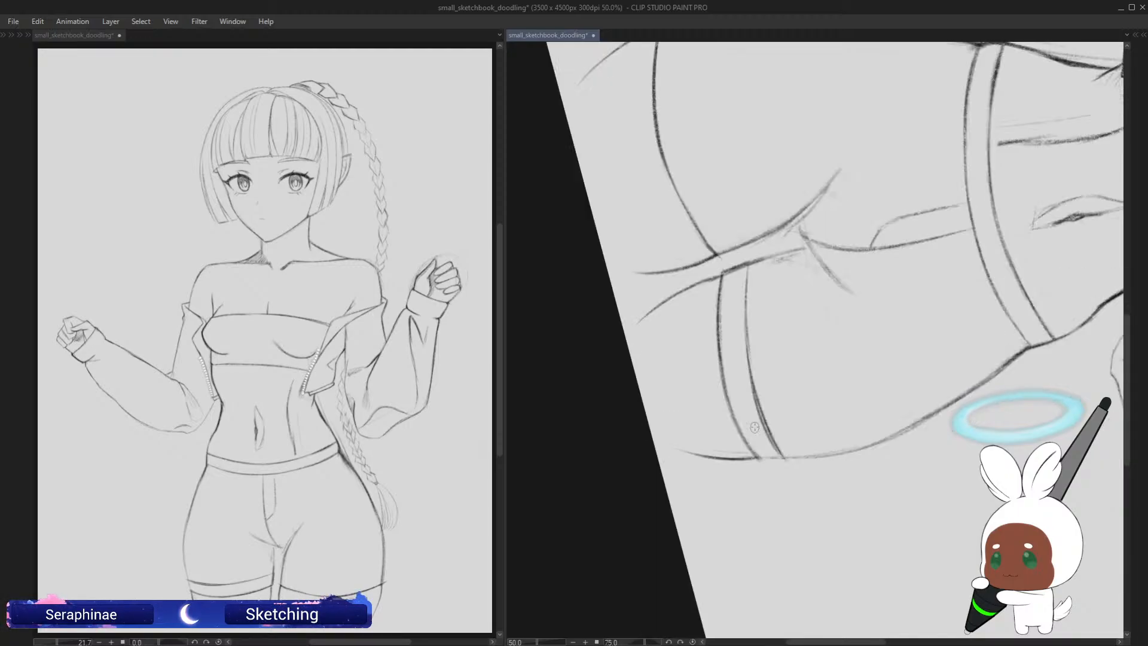
key("minus")
key("minus")
key("minus")
key("minus")
key("minus")
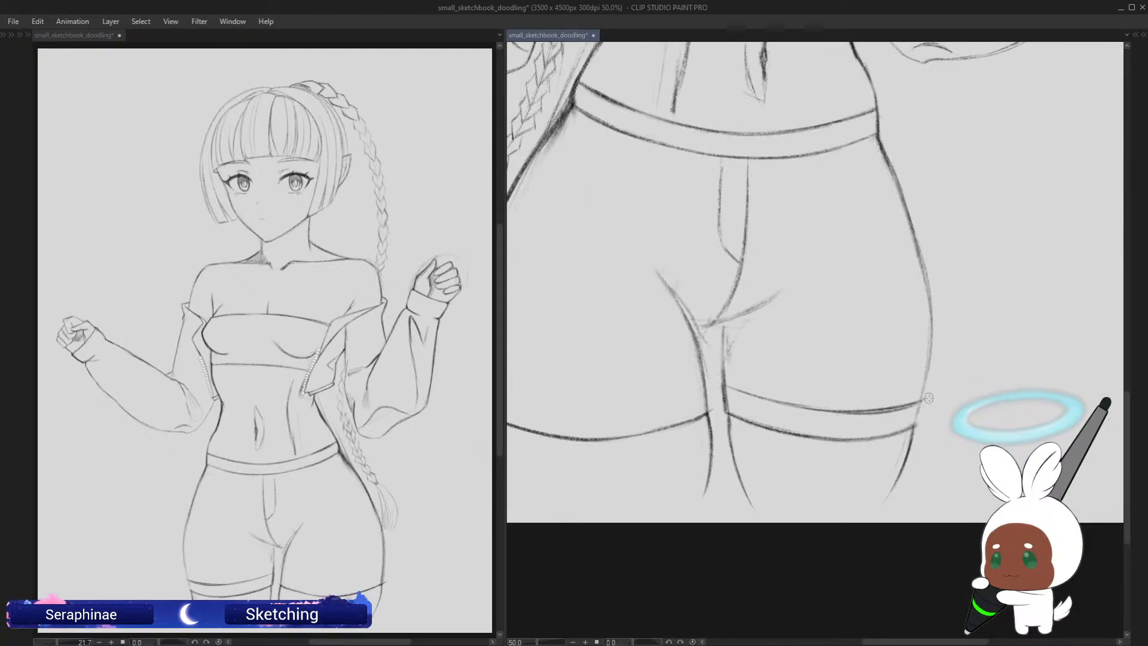
left_click_drag(924, 396, 914, 426)
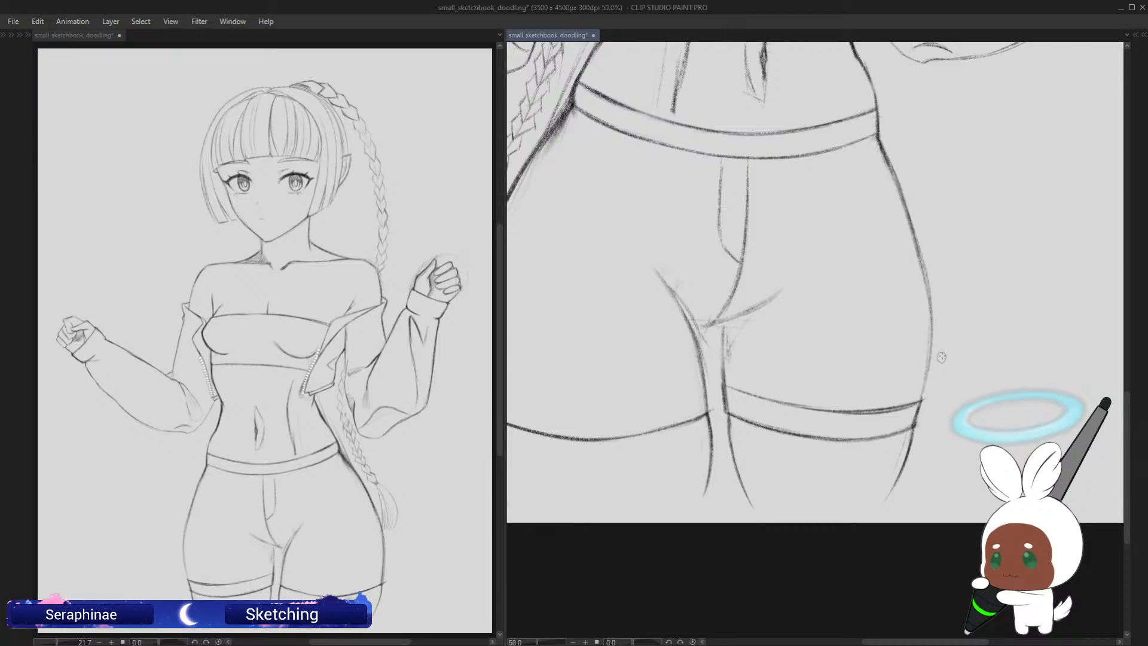
Step: Remove the widely spaced second curve above the hem on the leg opposite the braid
key("h")
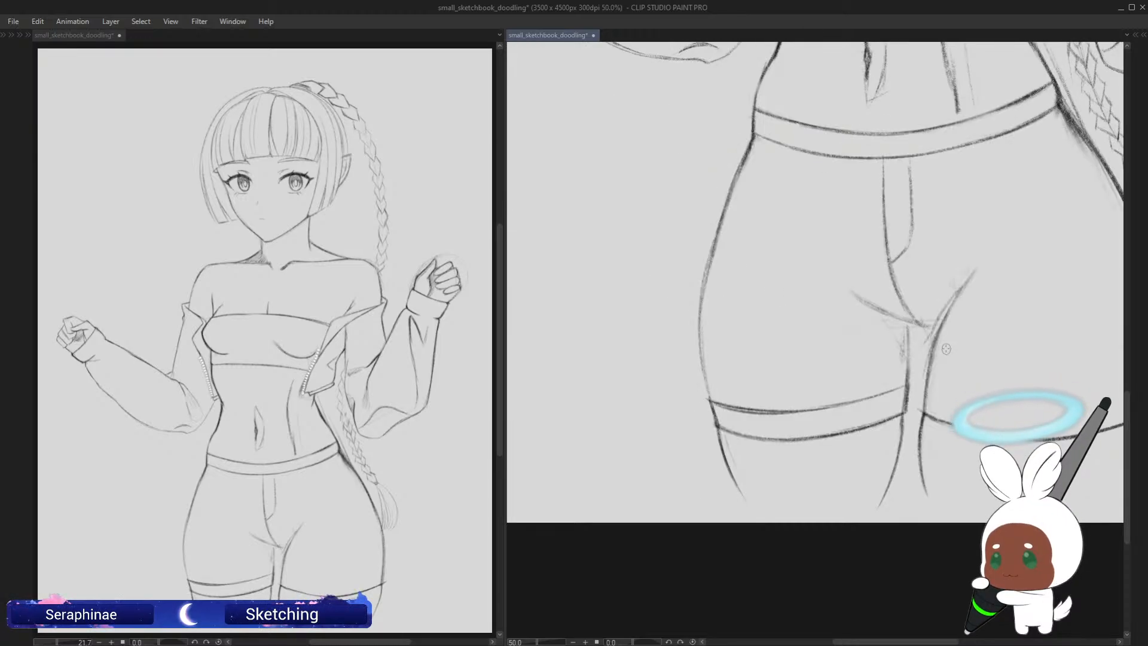
key("asciicircum")
key("asciicircum")
key("asciicircum")
key("asciicircum")
key("asciicircum")
key("asciicircum")
key("asciicircum")
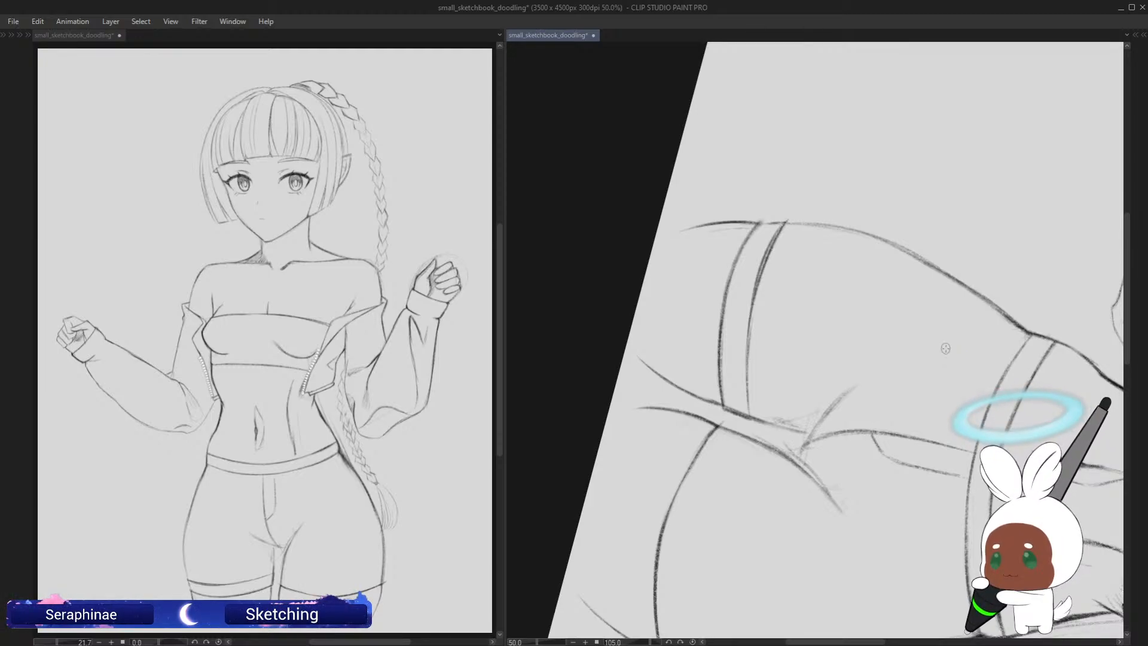
left_click_drag(778, 221, 750, 371)
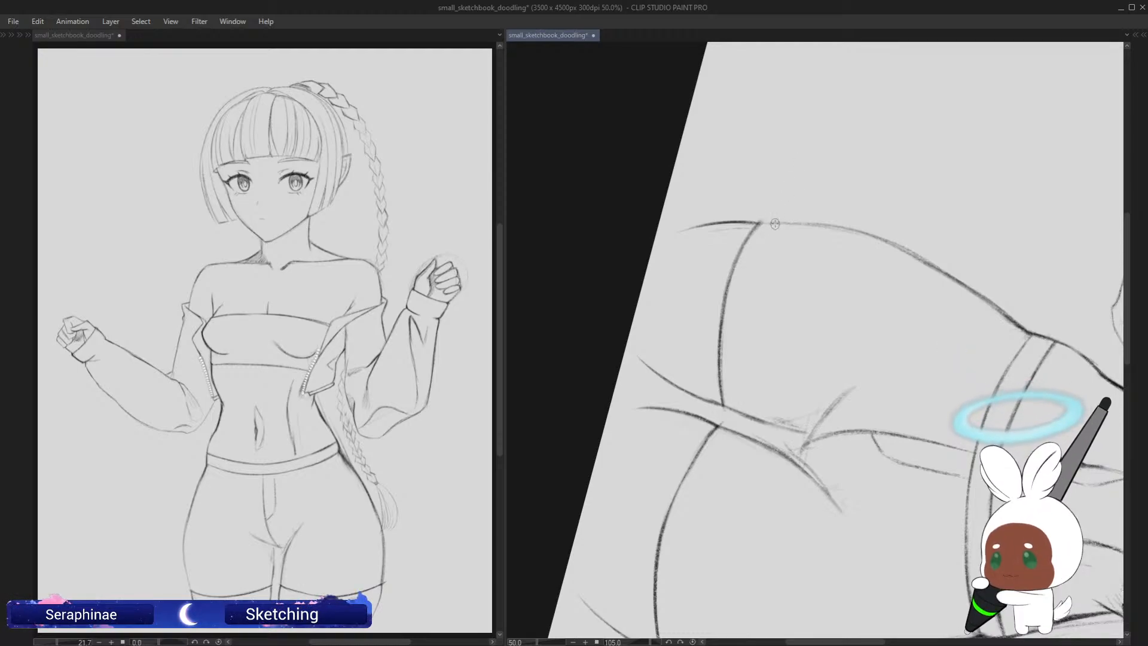
Step: Draw a second curve close above and parallel to the hem on the leg opposite the braid, forming a narrow hem band
left_click_drag(772, 224, 735, 347)
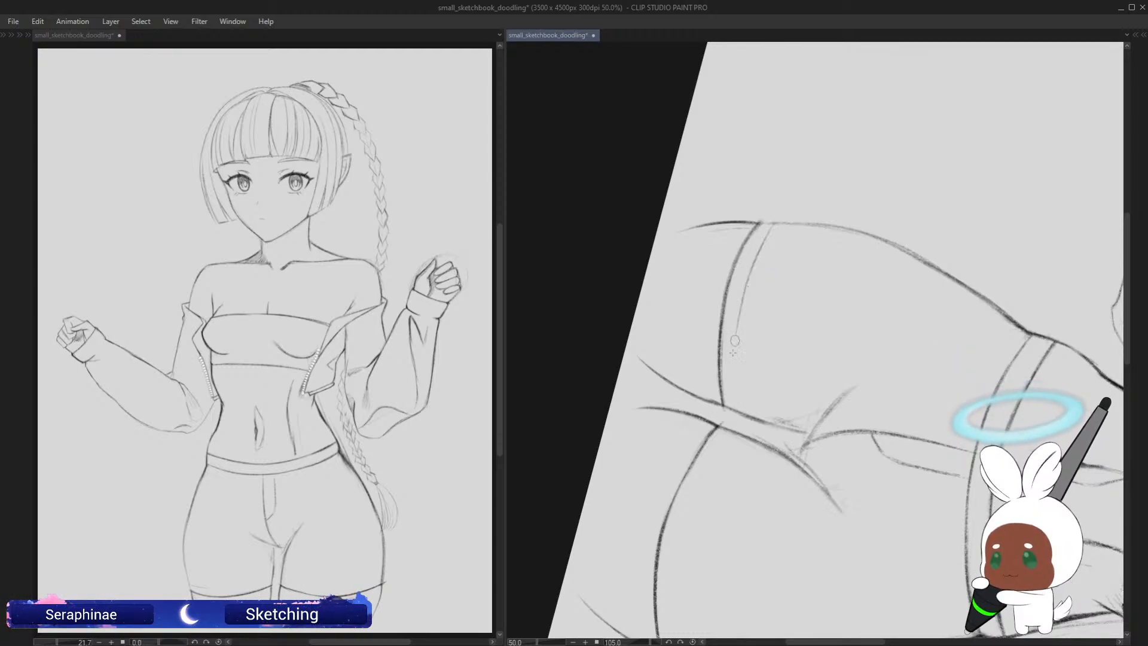
left_click_drag(758, 256, 735, 366)
left_click_drag(744, 292, 735, 411)
left_click_drag(735, 370, 736, 412)
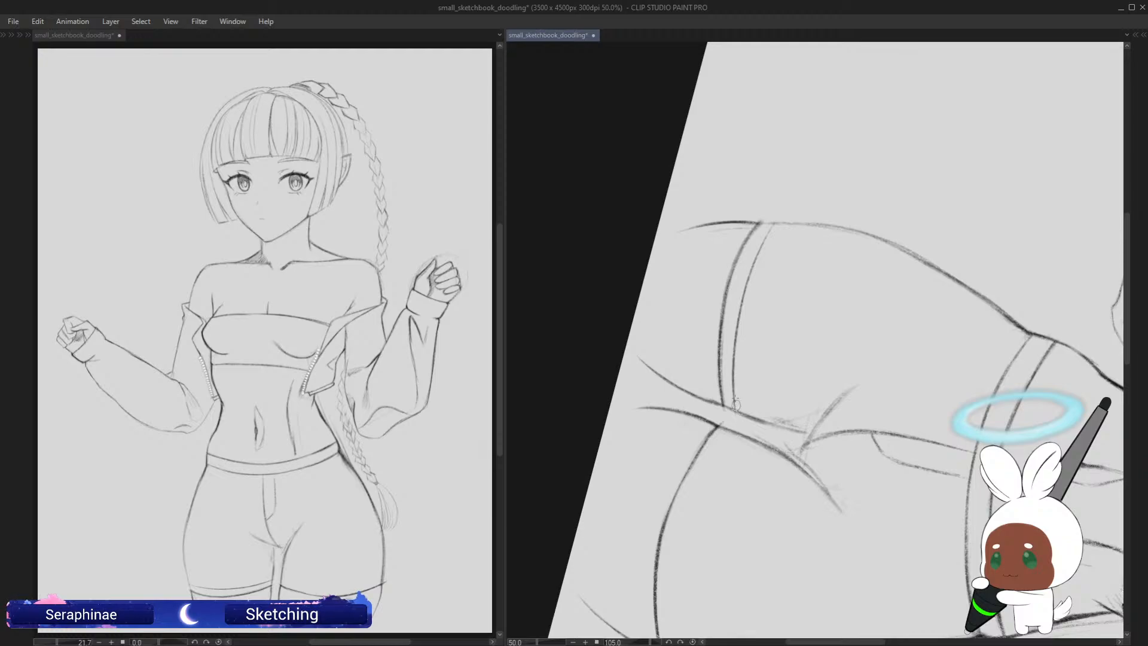
mouse_move(768, 232)
left_mouse_down()
mouse_move(744, 283)
mouse_move(742, 299)
mouse_move(747, 270)
mouse_move(734, 377)
left_mouse_up()
left_click_drag(740, 288, 735, 407)
mouse_move(774, 228)
left_mouse_down()
mouse_move(743, 307)
mouse_move(739, 357)
left_mouse_up()
left_click_drag(746, 289, 739, 400)
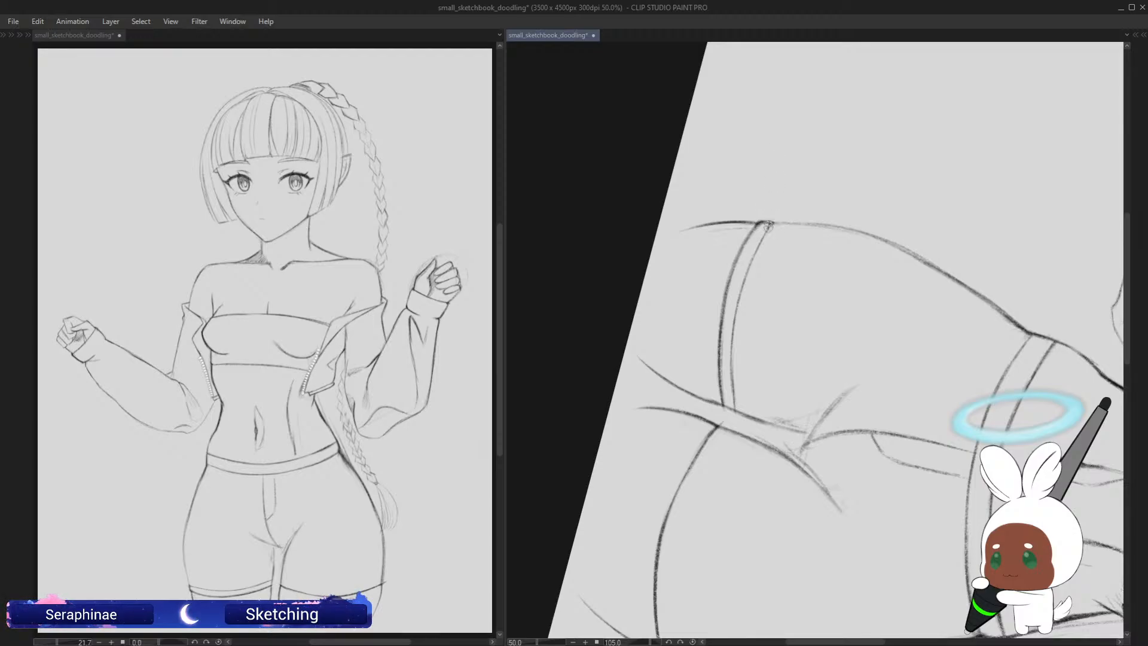
Step: Close off both ends of the narrow hem band on the leg opposite the braid with short dark strokes
left_click_drag(772, 221, 762, 237)
key("asciicircum")
key("asciicircum")
key("asciicircum")
key("asciicircum")
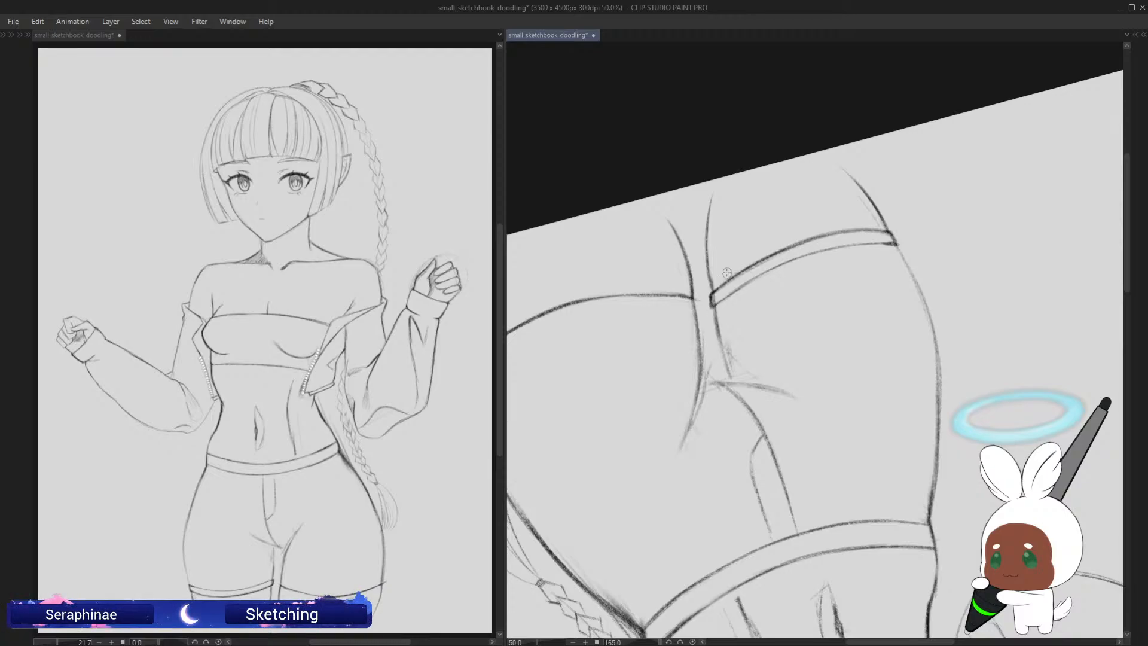
key("minus")
key("minus")
key("minus")
key("minus")
key("minus")
key("minus")
key("minus")
key("minus")
key("minus")
key("minus")
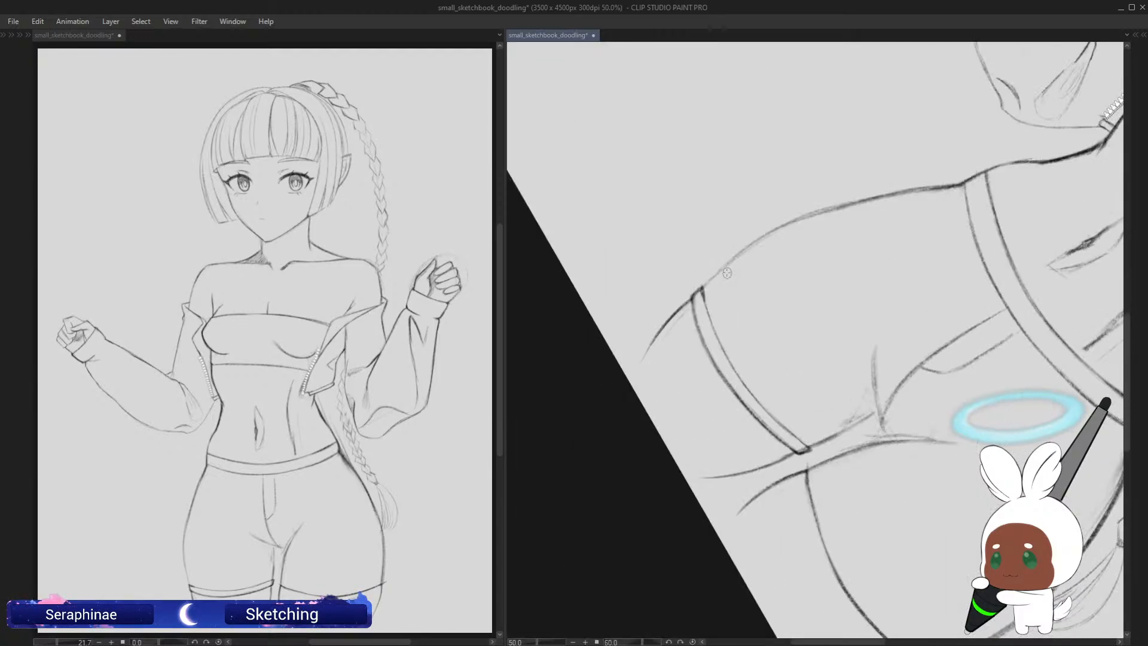
left_click_drag(1128, 399, 1128, 392)
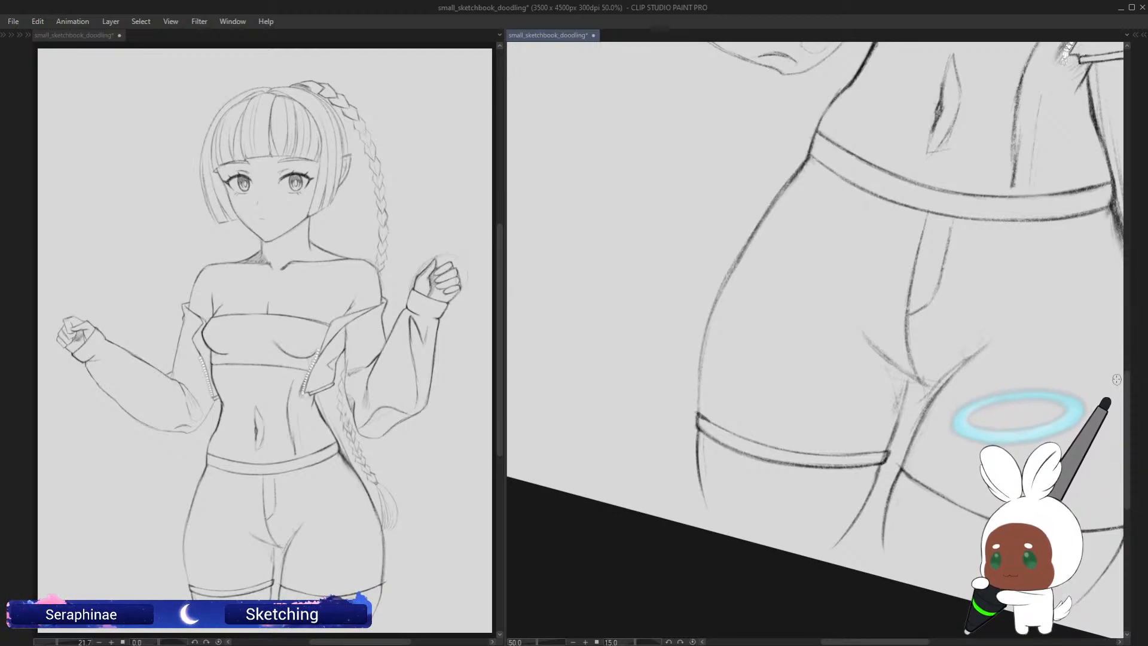
Step: Save the sketch file
key("asciicircum")
key("asciicircum")
key("asciicircum")
key("asciicircum")
key("asciicircum")
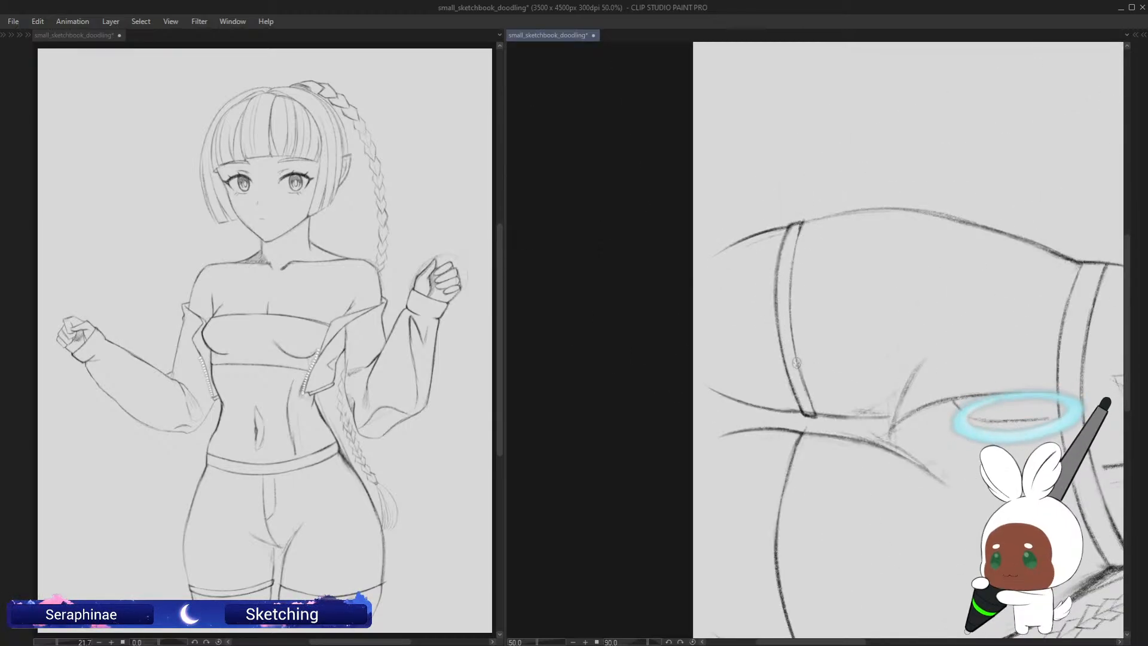
scroll(1130, 399, "down", 1)
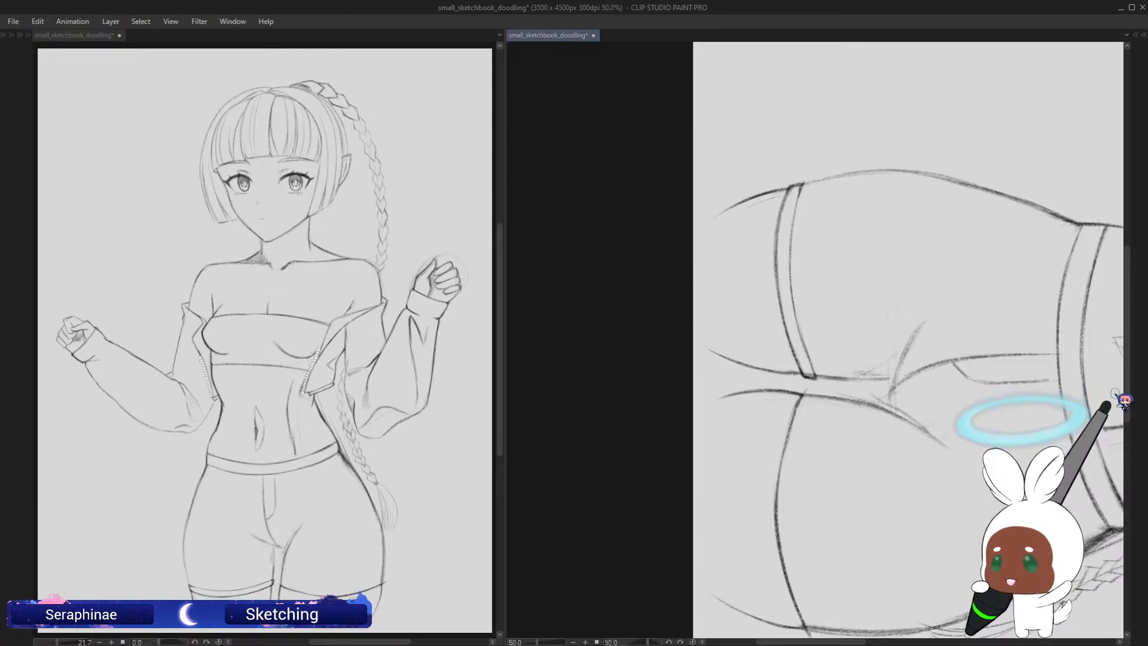
key("ctrl+s")
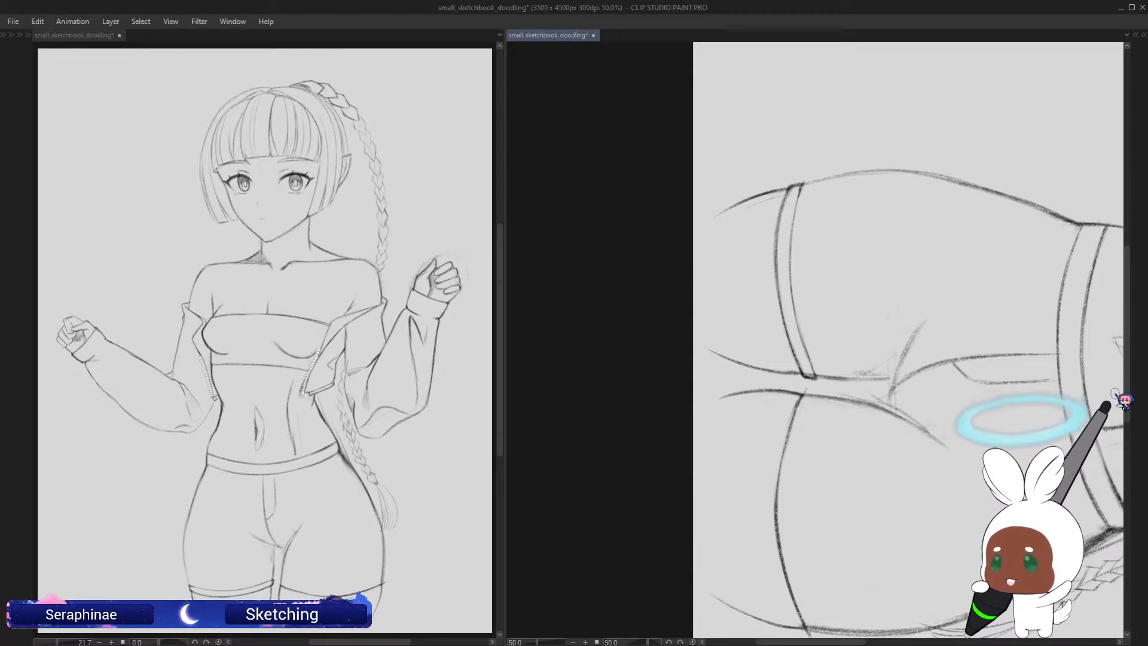
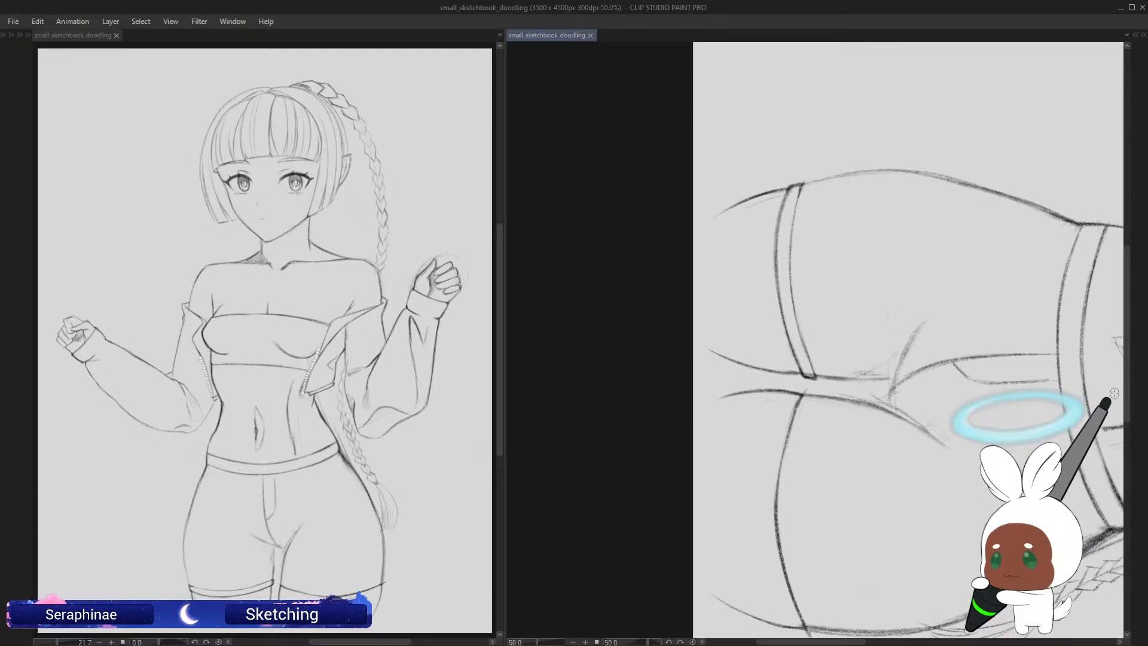
Step: Draw a second curve close above and parallel to the hem on the braid-side leg, forming a matching narrow band
scroll(1118, 401, "down", 5)
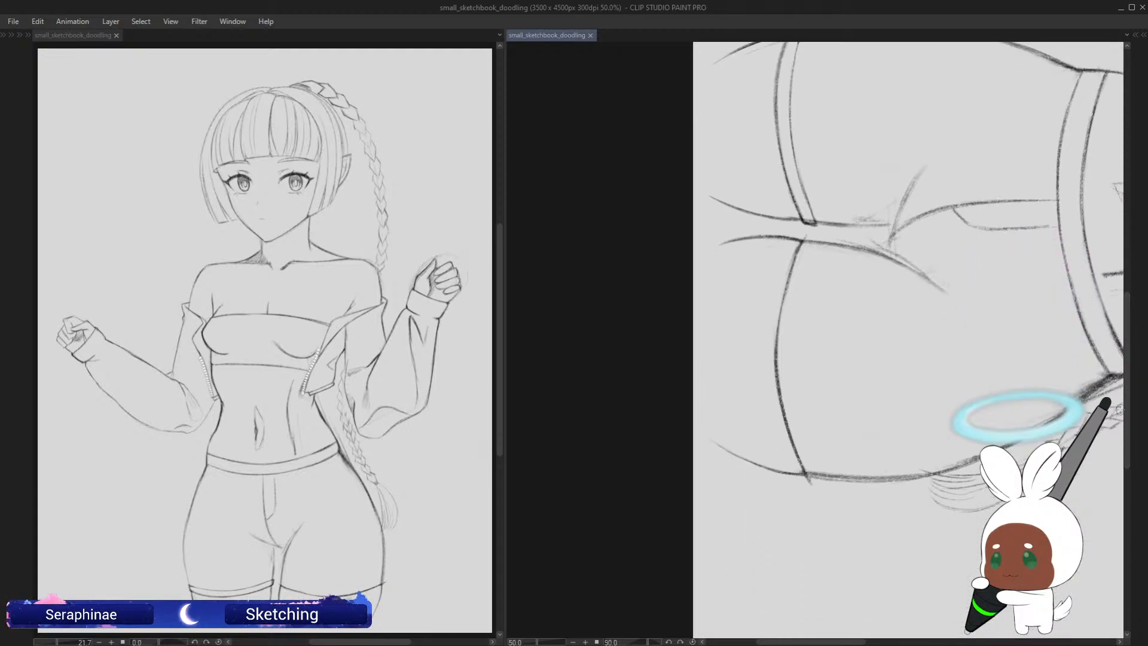
left_click_drag(804, 241, 809, 240)
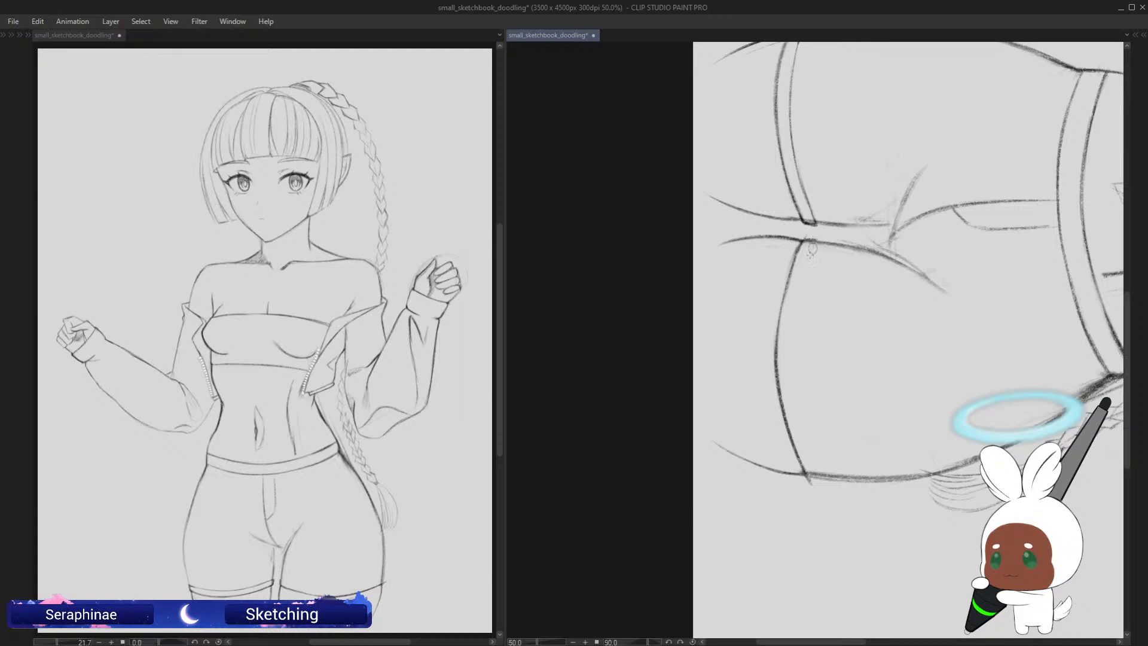
left_click_drag(812, 242, 792, 362)
left_click_drag(794, 299, 796, 419)
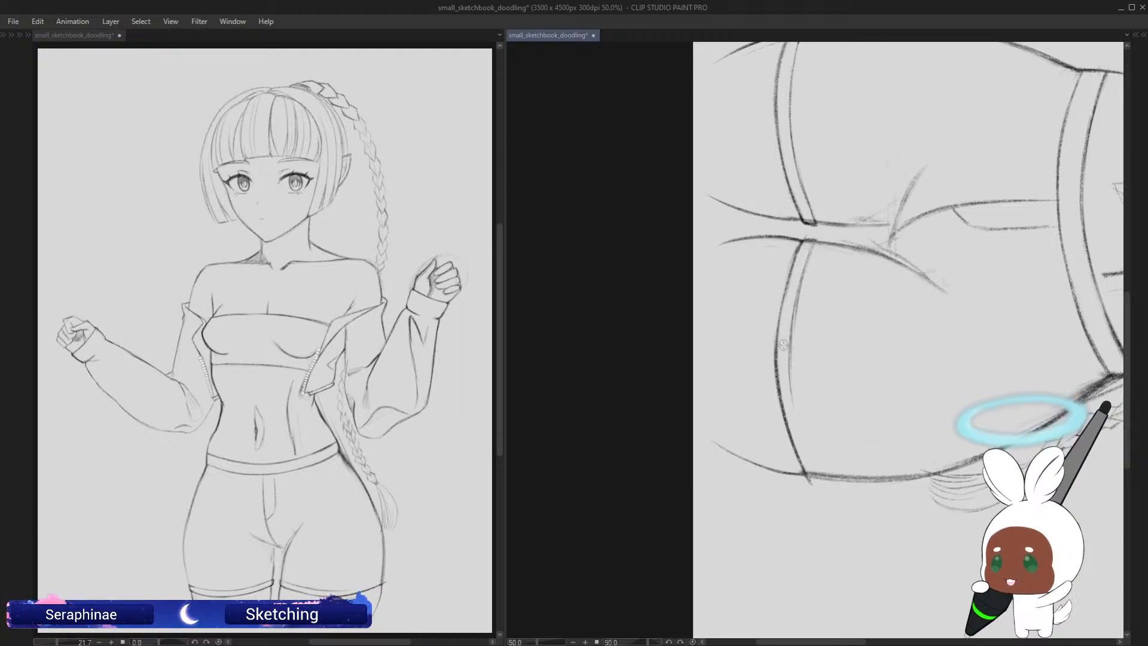
key("asciicircum")
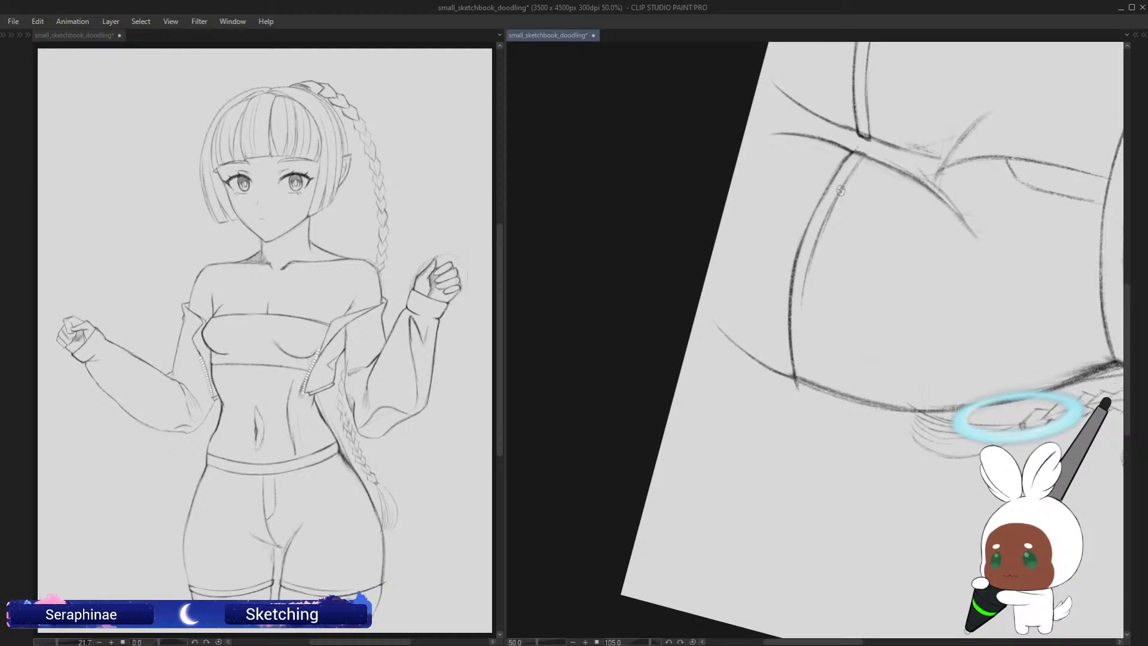
left_click_drag(841, 190, 806, 300)
left_click_drag(825, 219, 801, 333)
left_click_drag(811, 275, 806, 371)
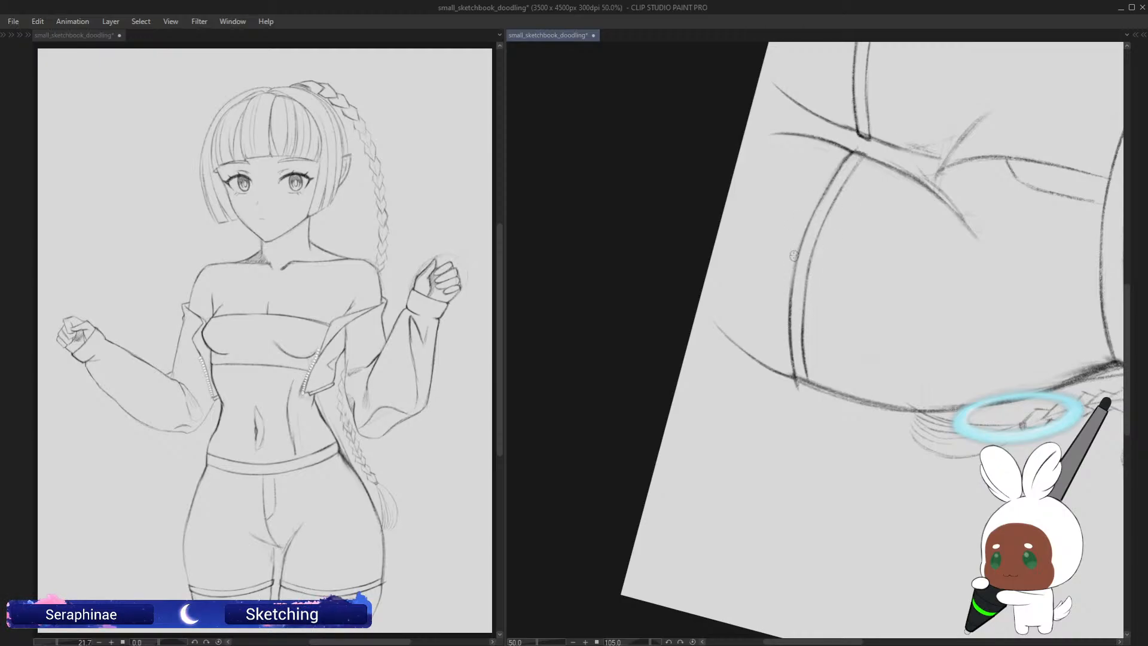
left_click_drag(804, 309, 806, 382)
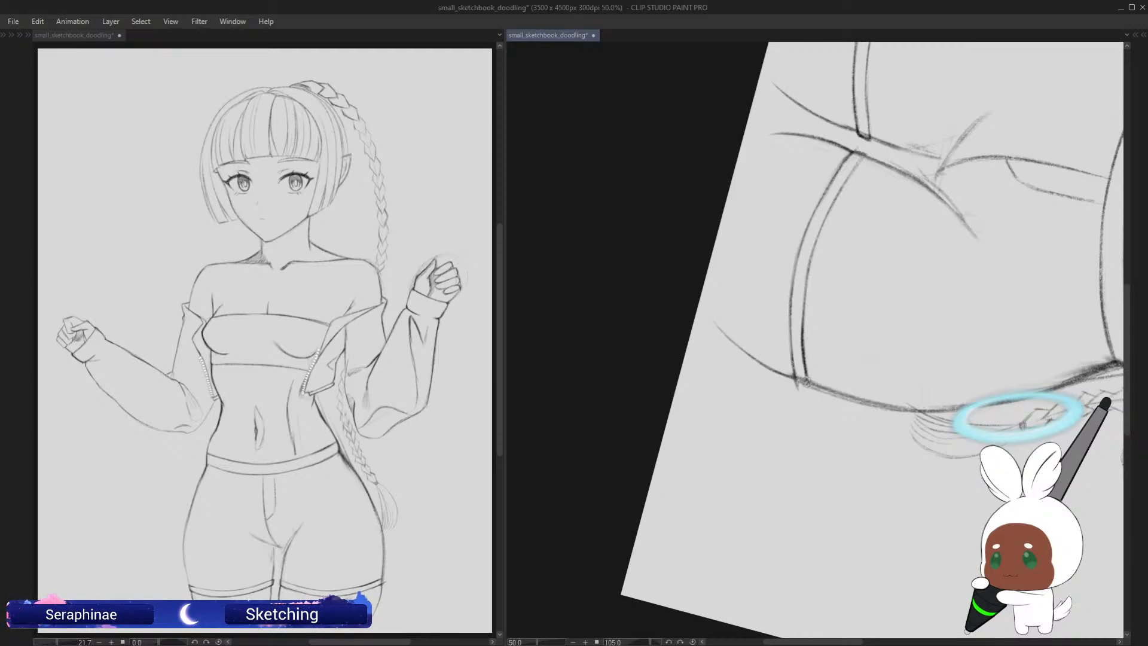
Step: Add a short diagonal line from the crotch to the inner thigh opposite the braid and erase the stray strokes beside it
key("minus")
key("minus")
key("minus")
key("minus")
key("minus")
key("minus")
key("minus")
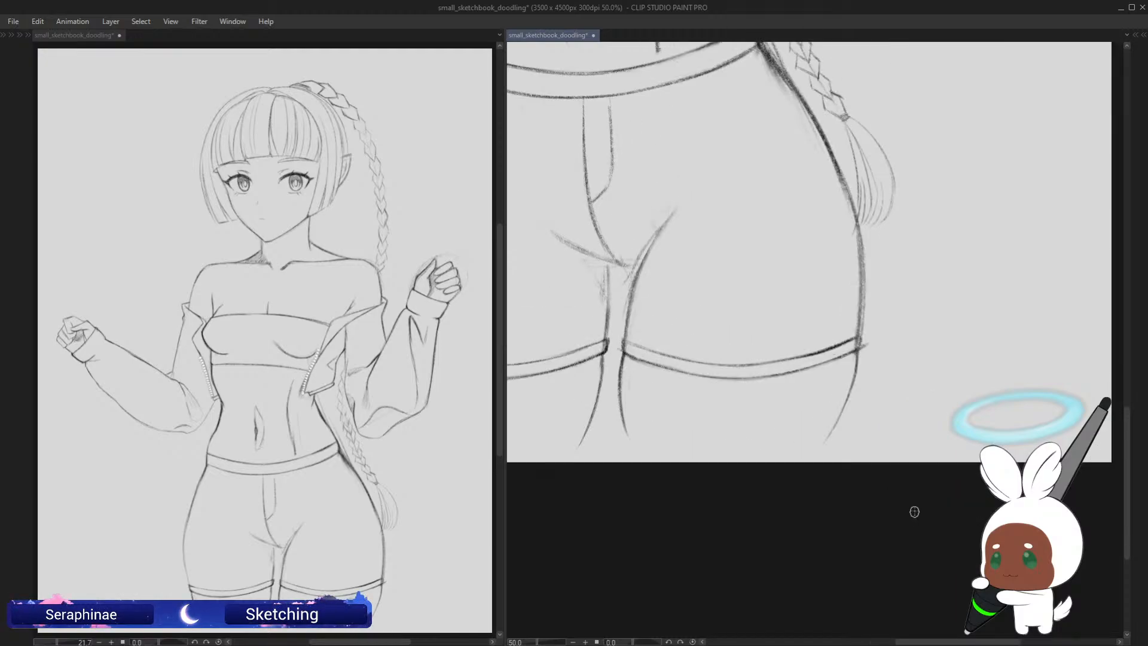
left_click_drag(951, 641, 924, 635)
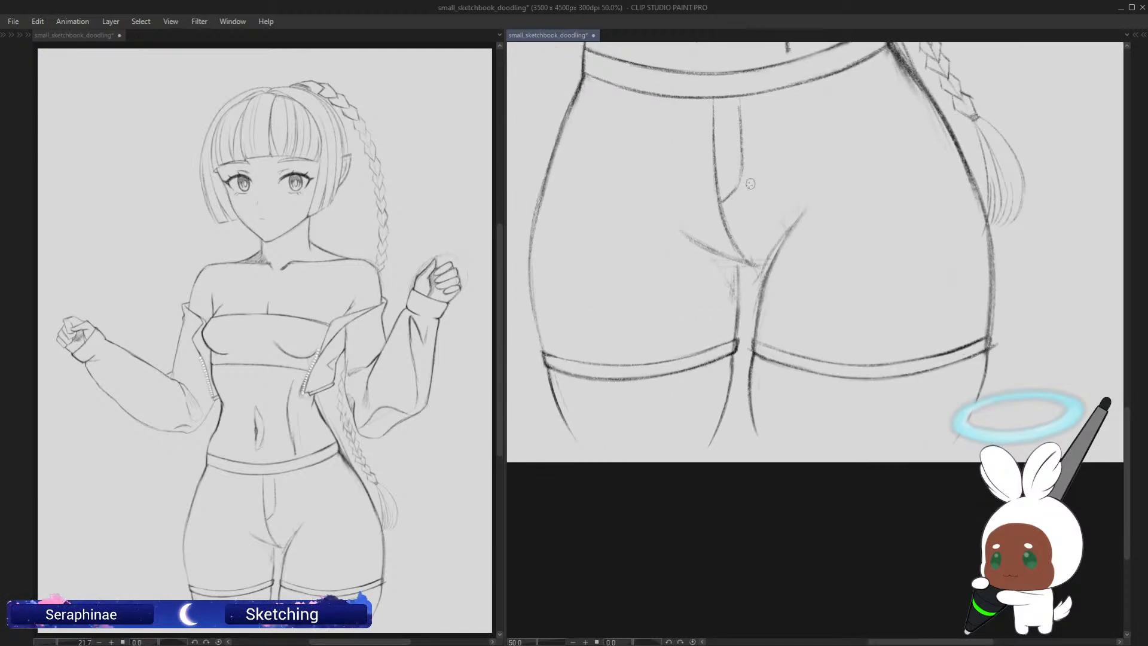
left_click_drag(752, 263, 745, 278)
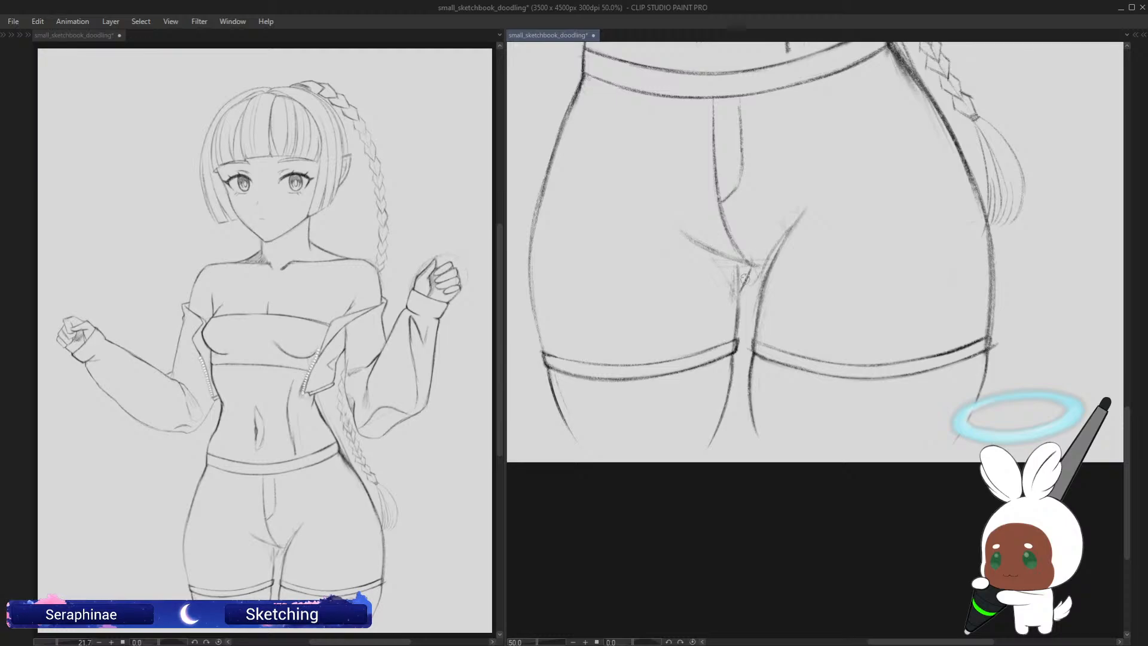
scroll(752, 233, "left", 5)
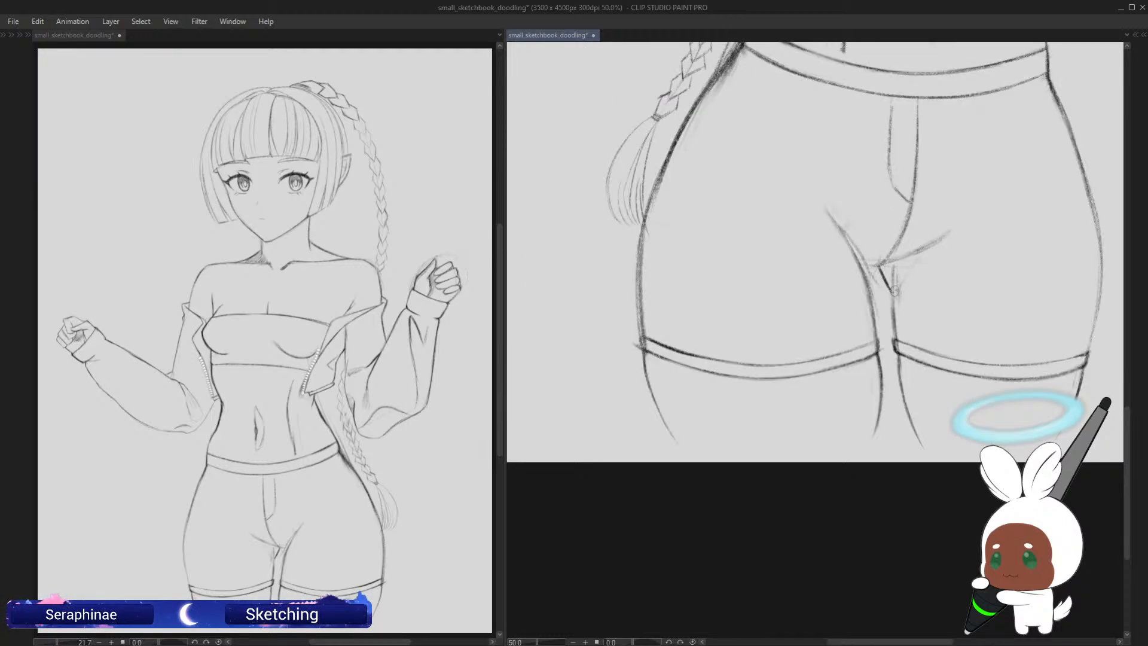
mouse_move(891, 295)
left_mouse_down()
mouse_move(894, 320)
mouse_move(893, 281)
left_mouse_up()
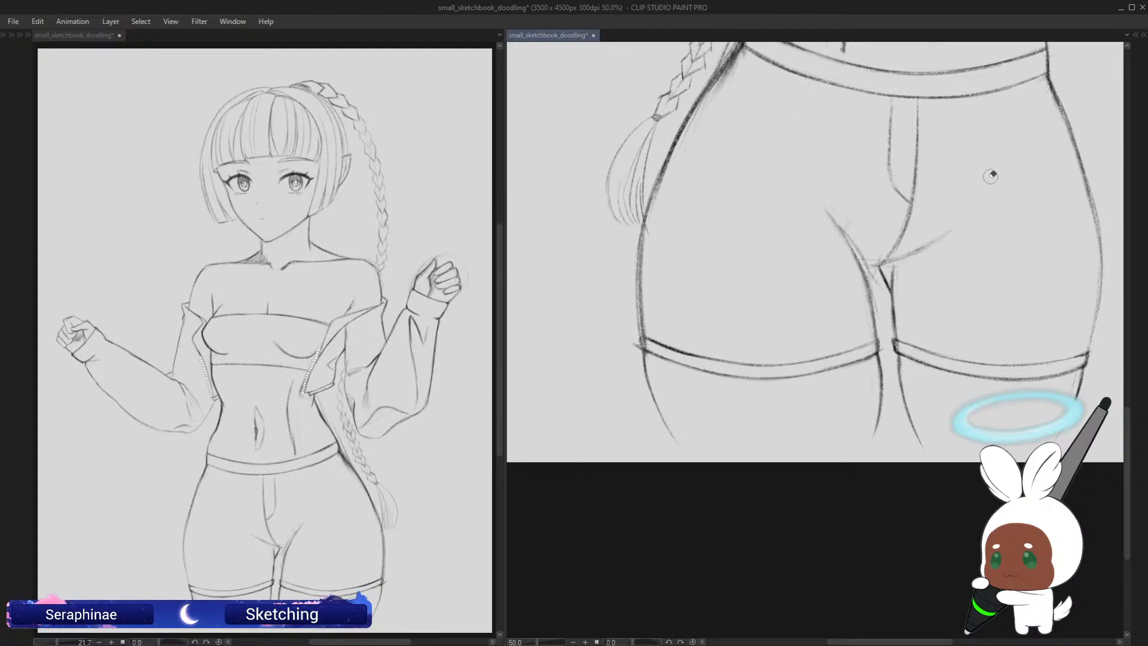
Step: Darken the crease and inner-thigh line on the braid-side leg and soften the crease's upper tip
key("h")
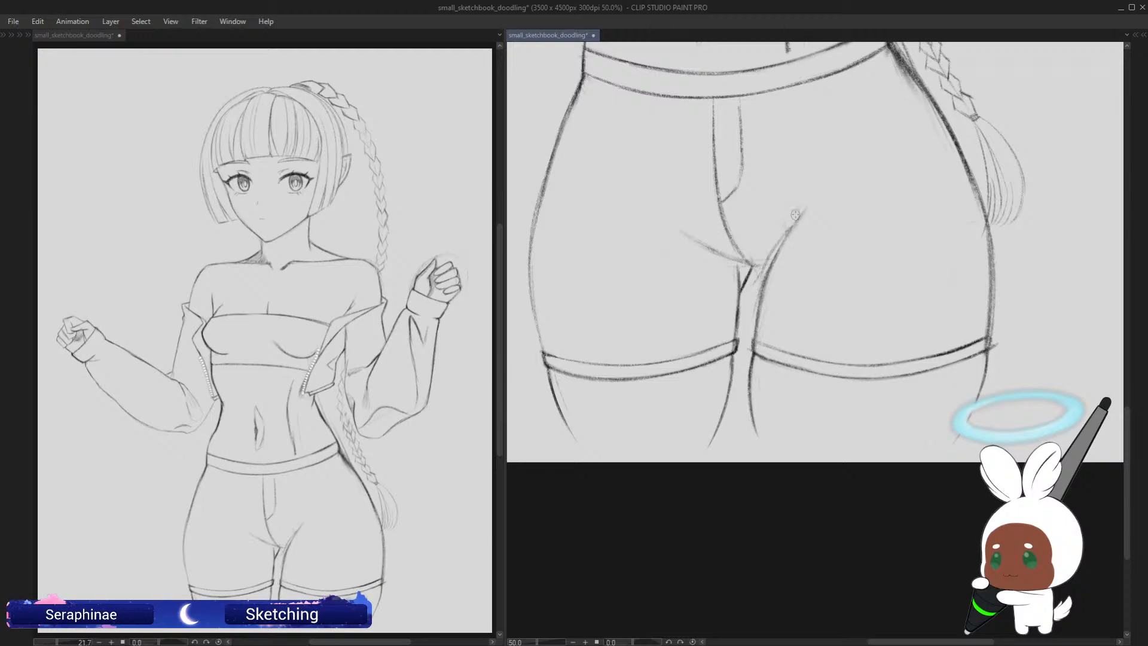
left_click_drag(800, 212, 755, 300)
left_click_drag(783, 236, 754, 335)
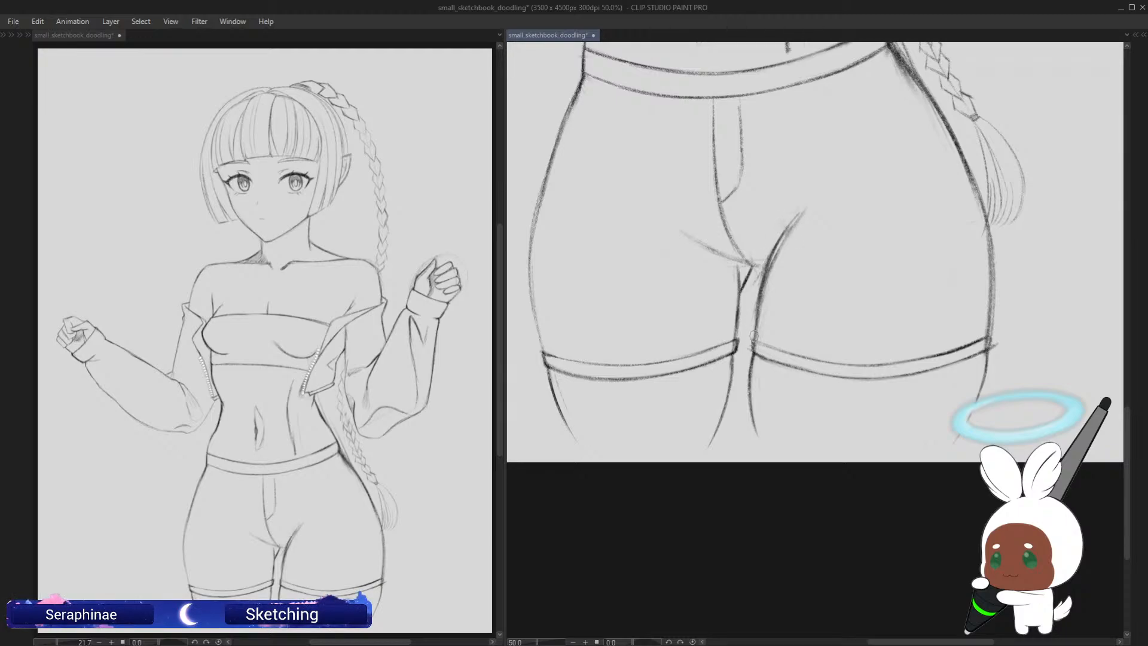
left_click_drag(802, 211, 771, 290)
key("h")
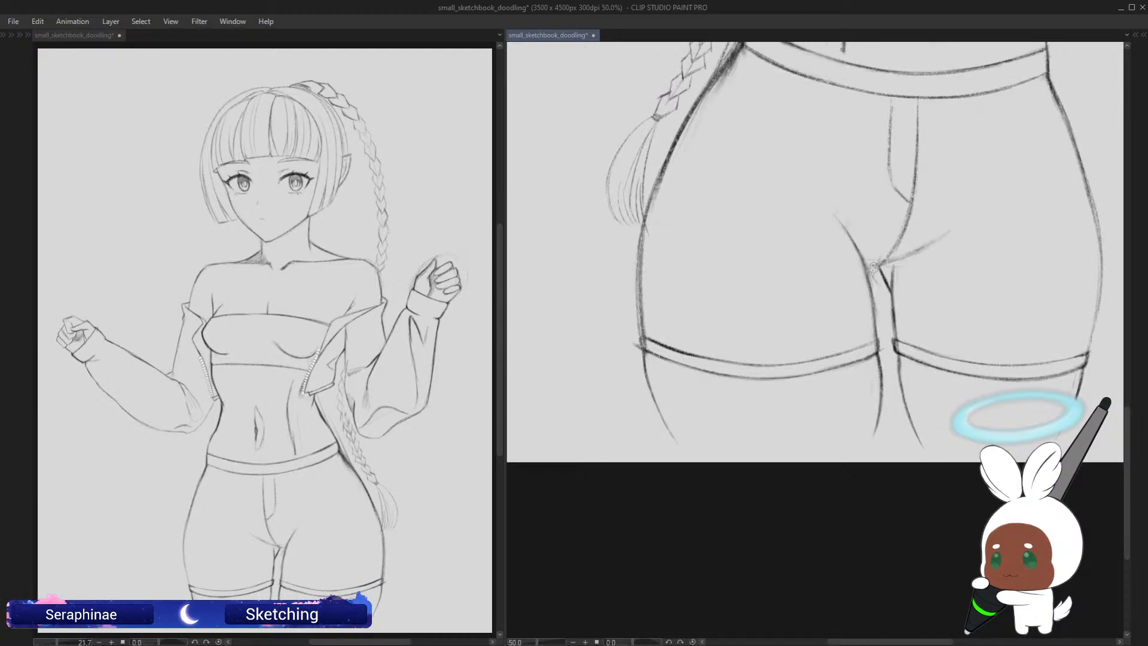
Step: Darken the crotch crease on the leg opposite the braid, add light fold strokes fanning from both creases, and reinforce the braid-side inner thigh
mouse_move(869, 267)
left_mouse_down()
mouse_move(978, 206)
mouse_move(941, 223)
mouse_move(963, 222)
mouse_move(970, 234)
mouse_move(961, 241)
mouse_move(986, 234)
left_mouse_up()
key("h")
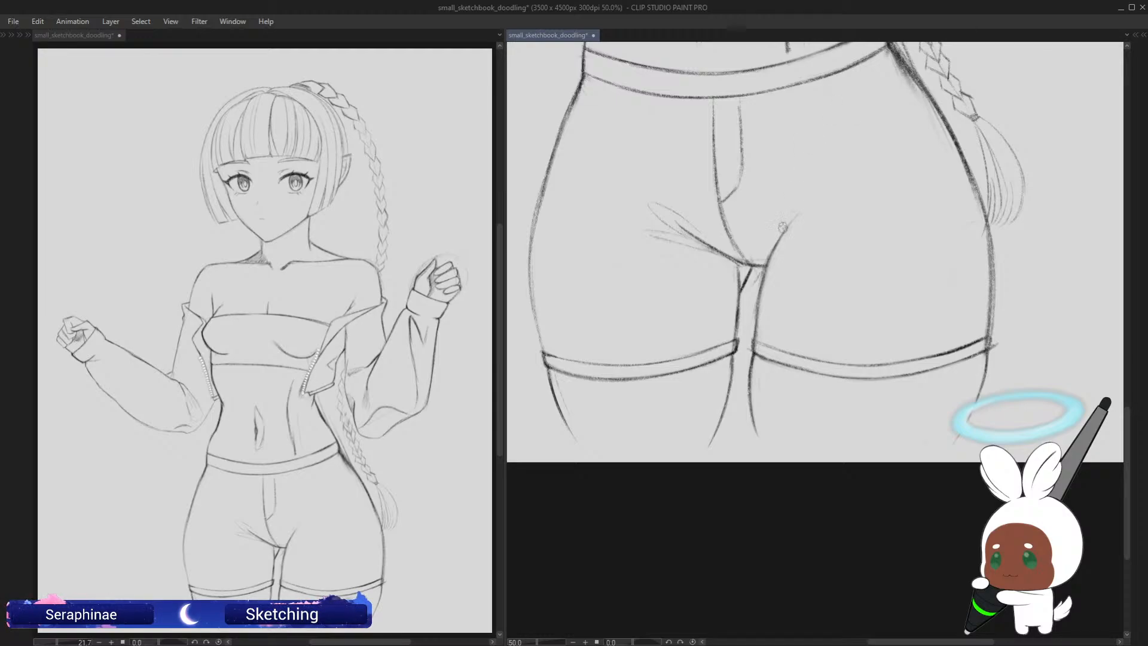
mouse_move(798, 205)
left_mouse_down()
mouse_move(822, 182)
mouse_move(798, 218)
left_mouse_up()
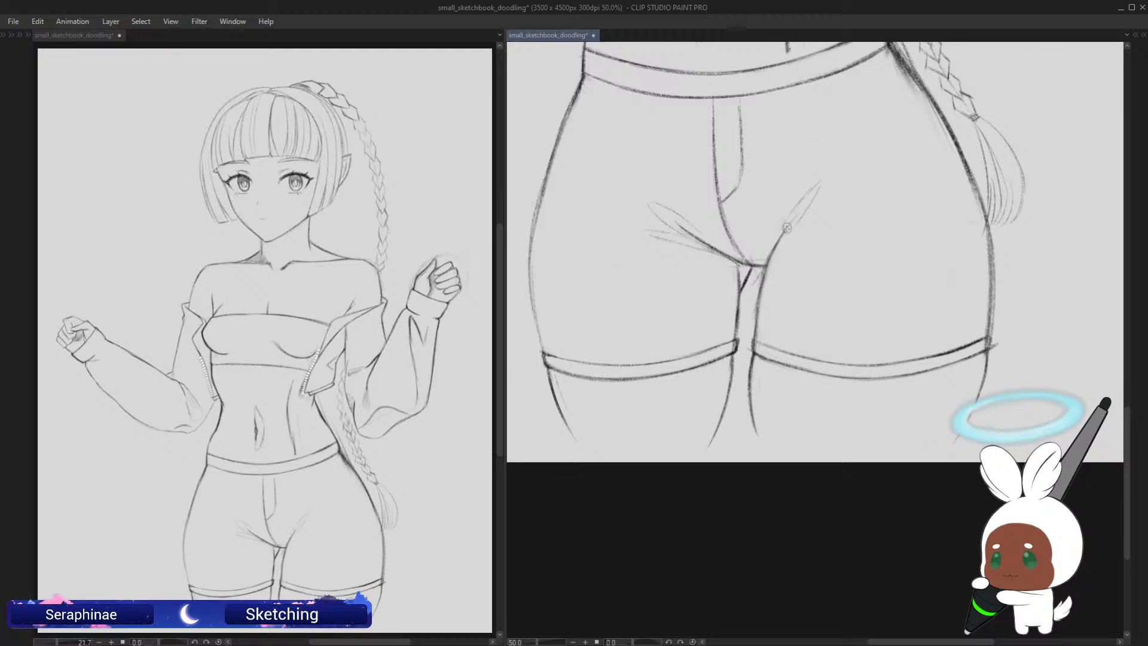
left_click_drag(786, 229, 757, 342)
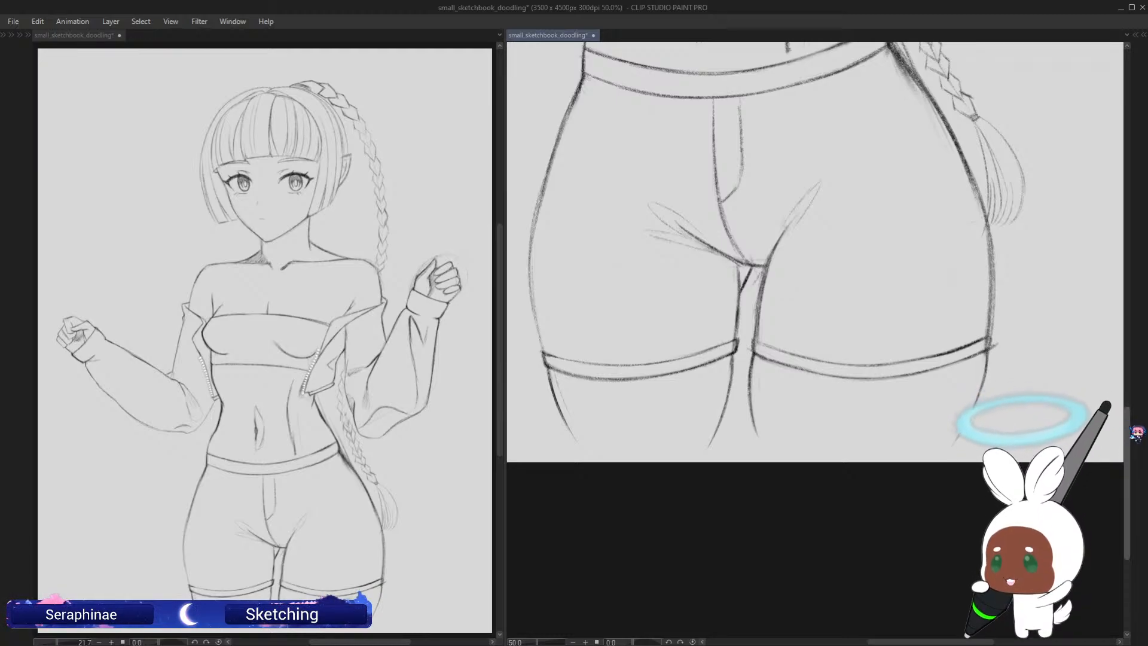
Step: Try a slimmer outer-thigh contour on the braid side, just inside the existing line and running past the hem
left_click_drag(1129, 426, 1129, 405)
key("h")
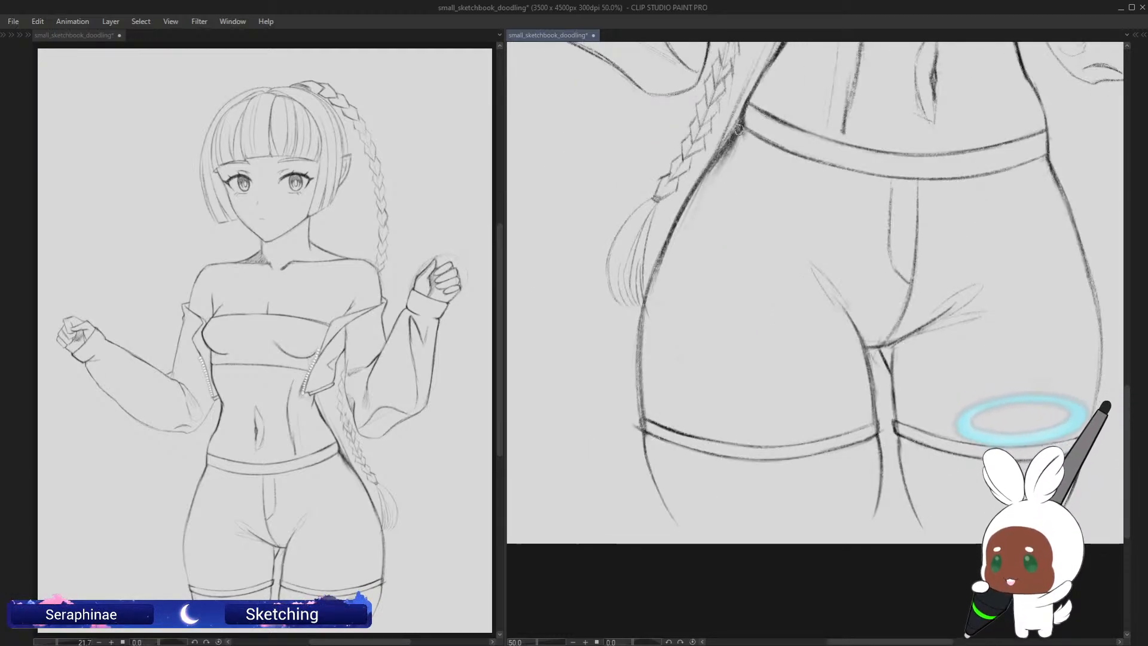
left_click_drag(725, 147, 662, 269)
left_click_drag(686, 208, 654, 328)
left_click_drag(668, 248, 647, 386)
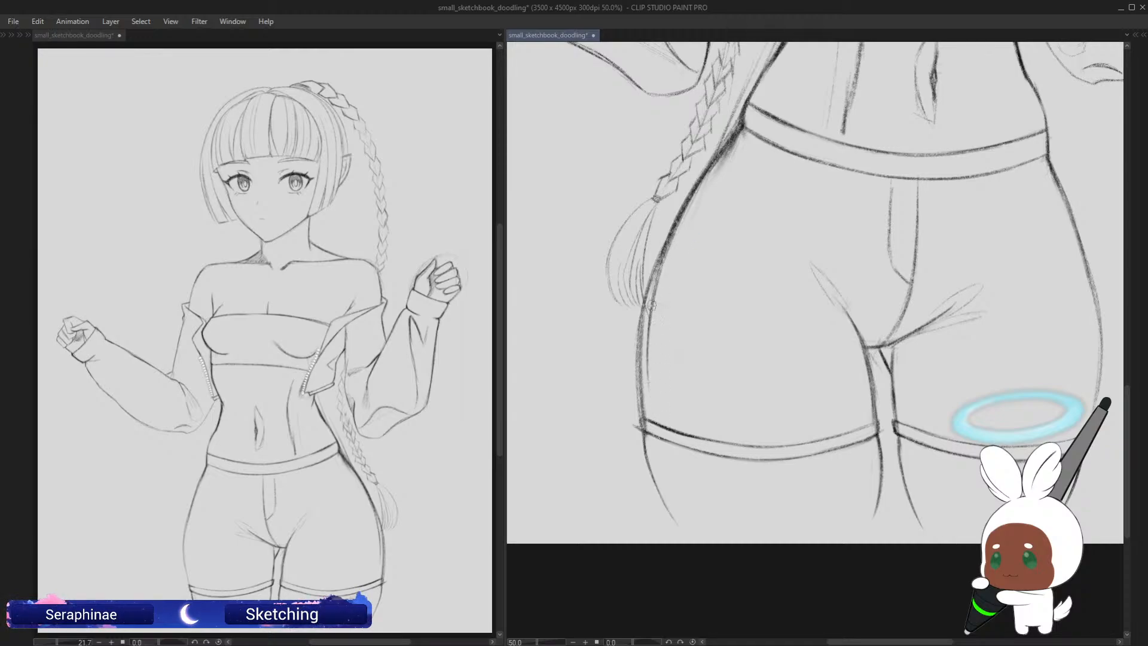
left_click_drag(651, 308, 671, 481)
left_click_drag(647, 364, 686, 514)
left_click_drag(649, 395, 698, 536)
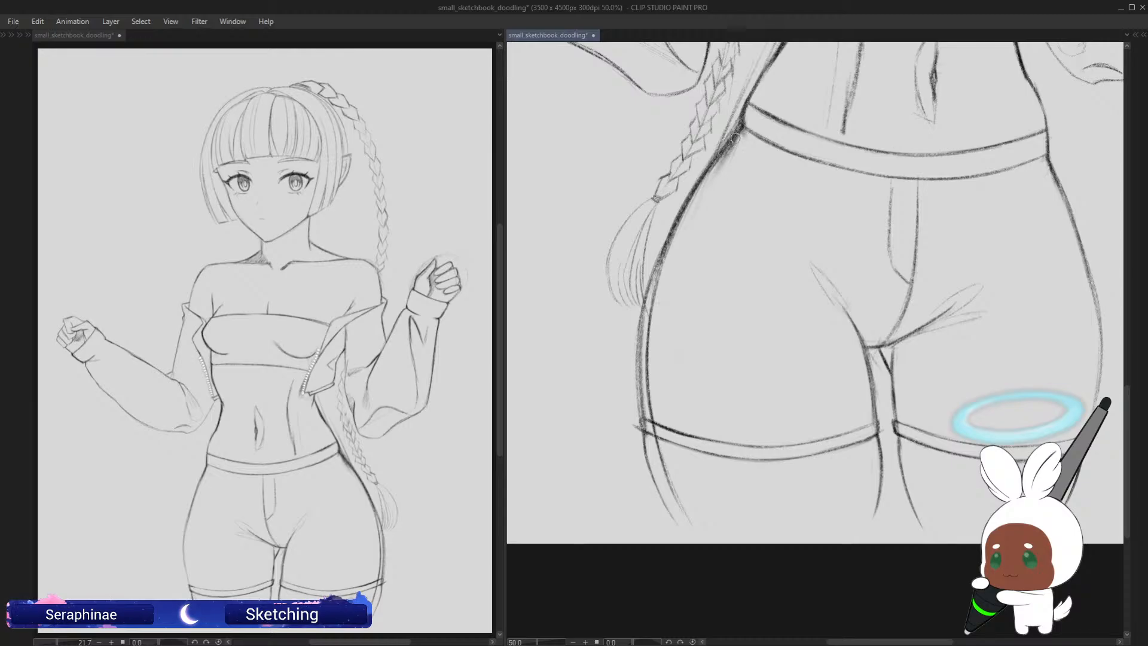
Step: Draw a new outer-thigh contour farther inward on the braid side, from the waistband corner down past the hem band
left_click_drag(741, 125, 677, 256)
left_click_drag(729, 148, 671, 272)
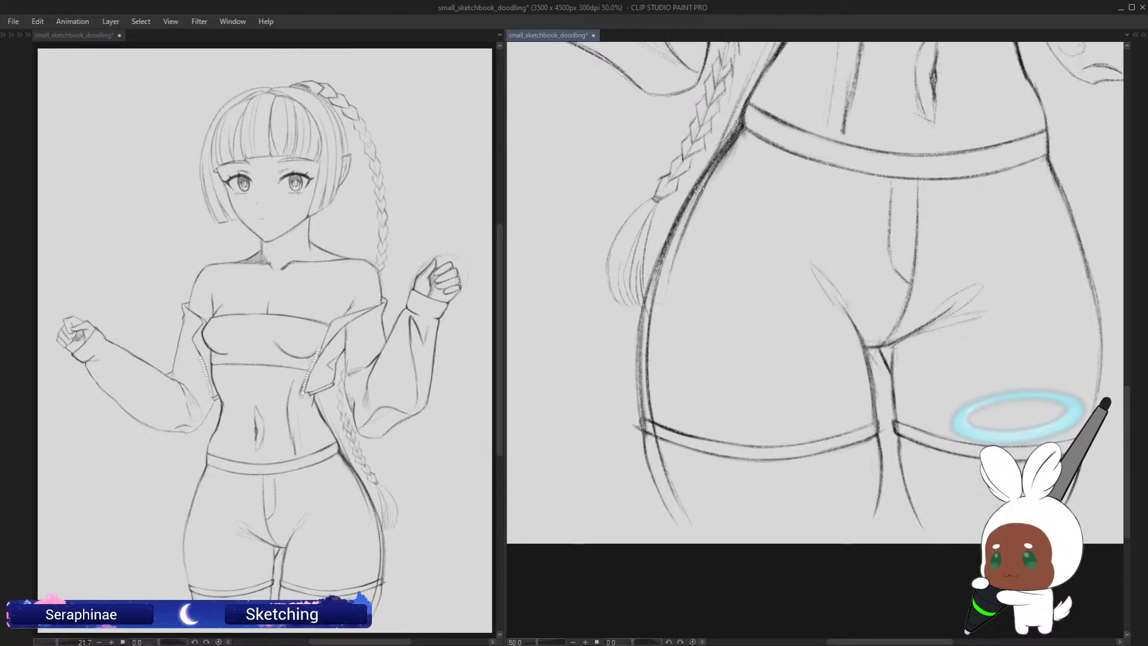
left_click_drag(704, 185, 658, 329)
left_click_drag(676, 251, 661, 415)
left_click_drag(664, 361, 683, 481)
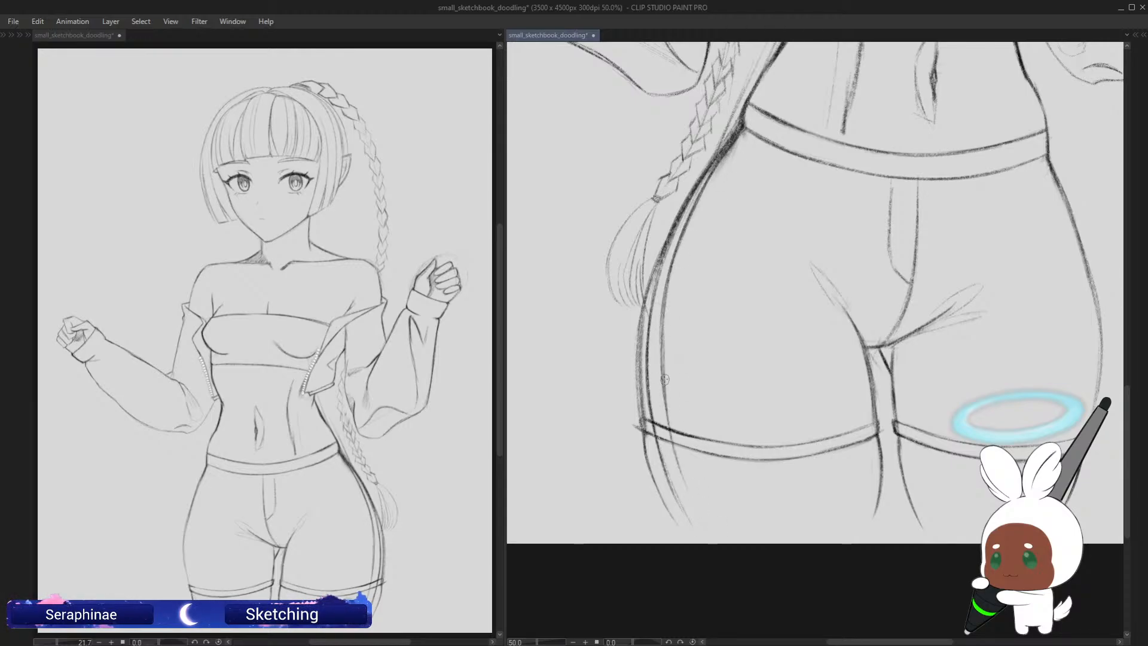
left_click_drag(671, 431, 704, 522)
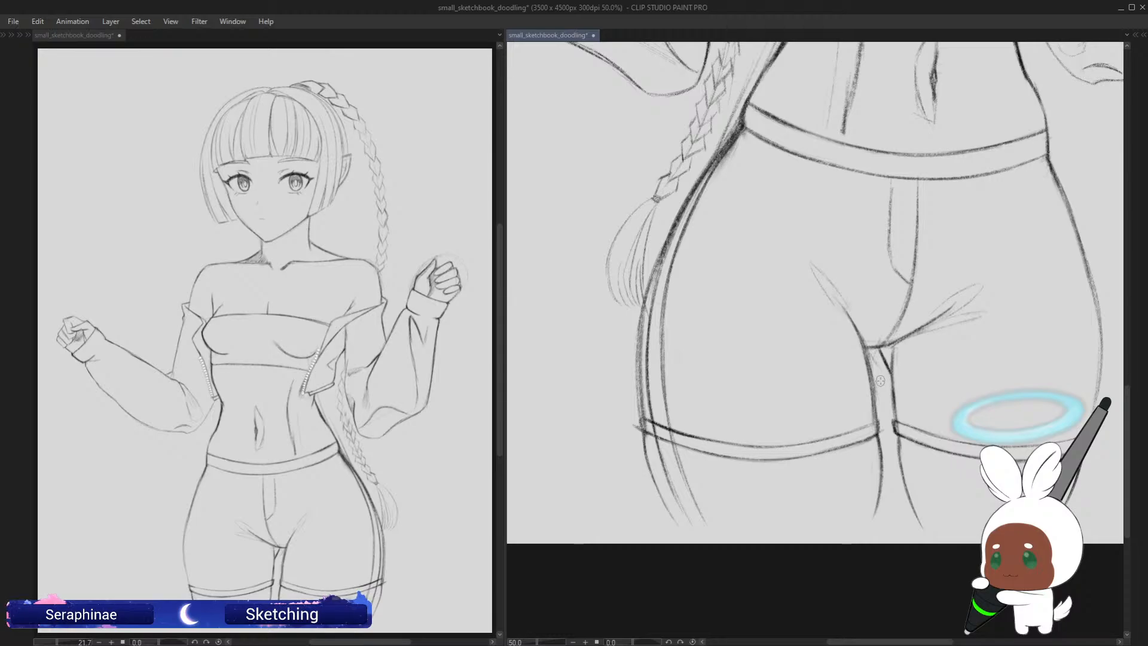
Step: Erase the old outer-thigh lines and the hem ends beyond the new contour on the braid side
key("e")
mouse_move(730, 135)
left_mouse_down()
mouse_move(659, 269)
mouse_move(649, 386)
mouse_move(677, 523)
left_mouse_up()
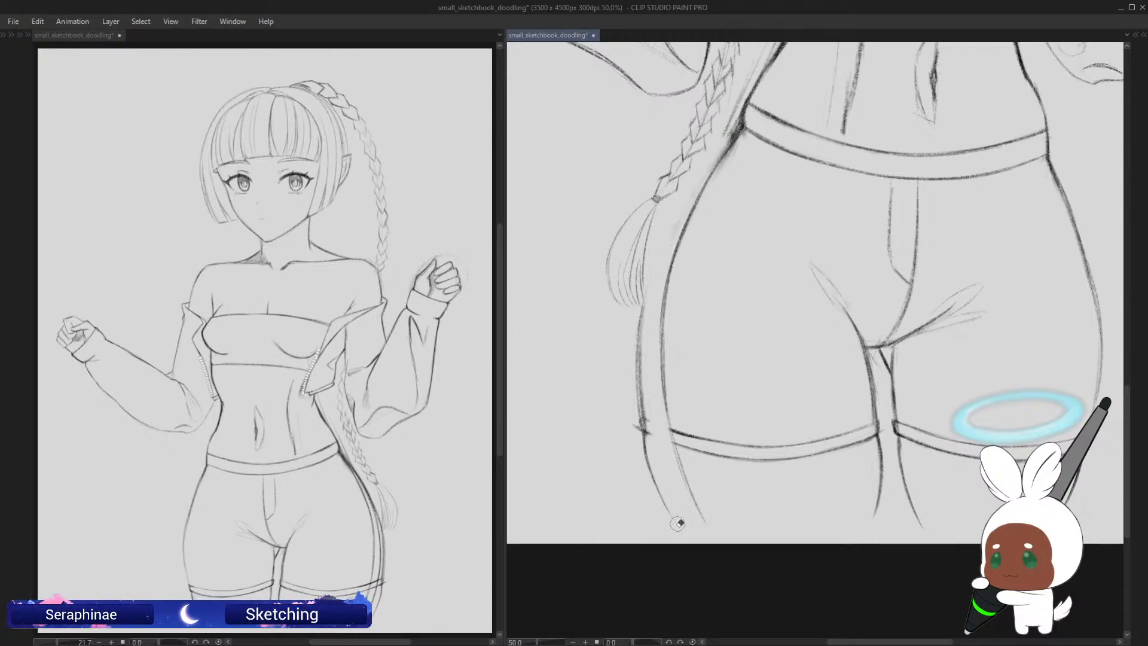
mouse_move(638, 386)
left_mouse_down()
mouse_move(659, 511)
mouse_move(648, 302)
left_mouse_up()
left_click_drag(636, 426, 680, 506)
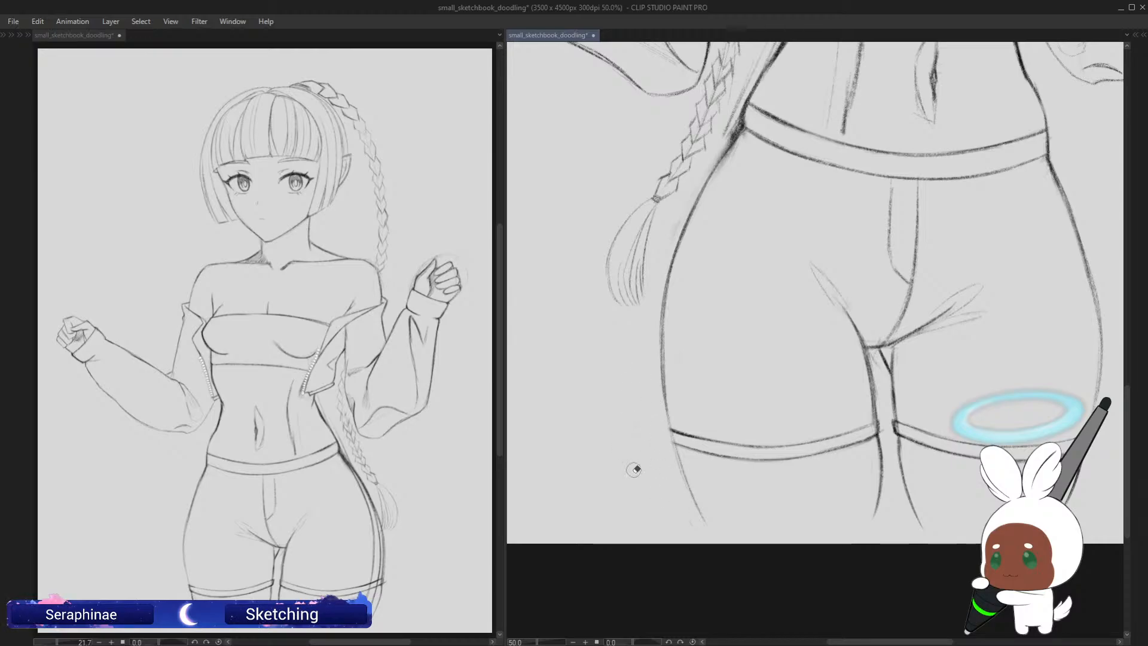
Step: Darken the braid-side hem band's outer end and clean up the heavy shading at the hip below the waistband corner
key("h")
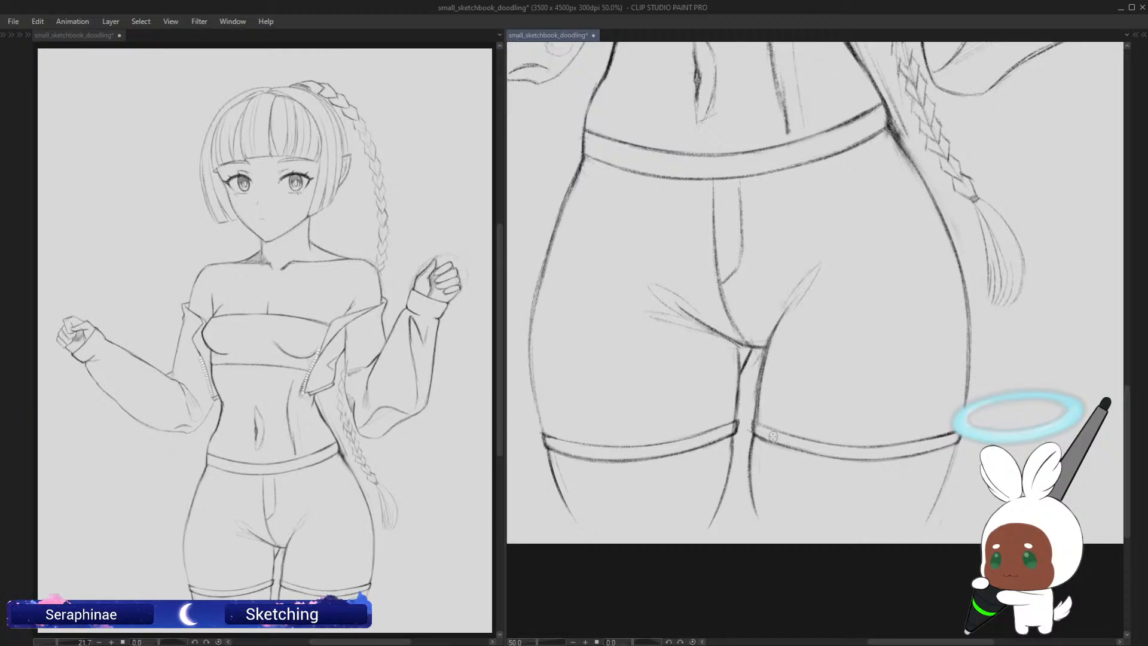
key("h")
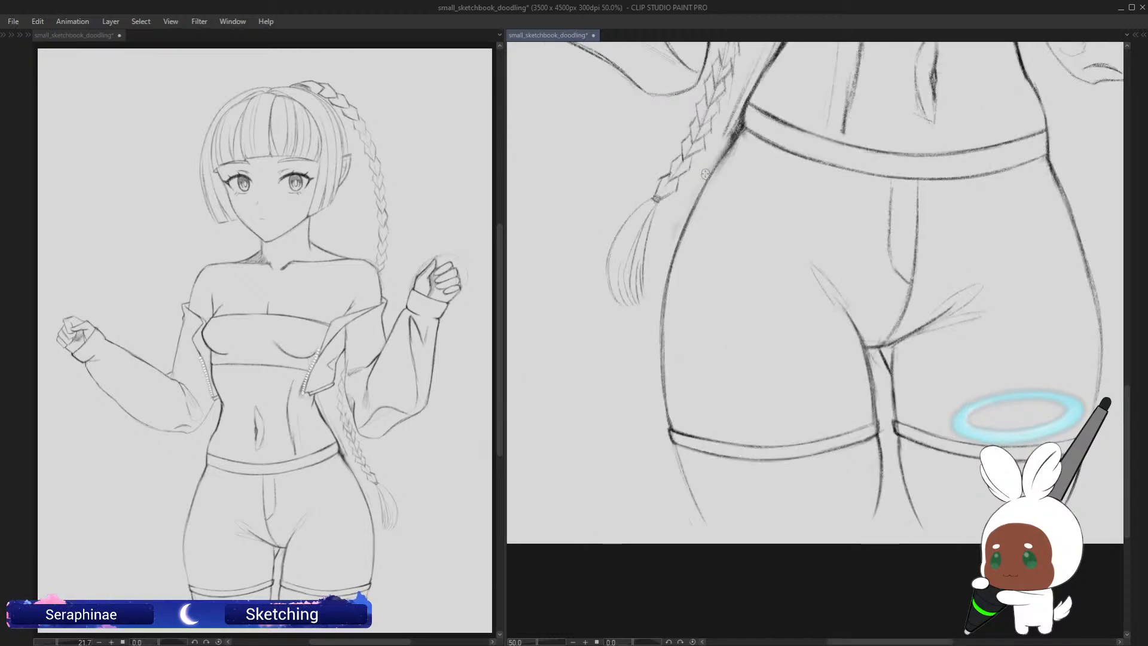
mouse_move(737, 128)
left_mouse_down()
mouse_move(727, 143)
mouse_move(735, 132)
left_mouse_up()
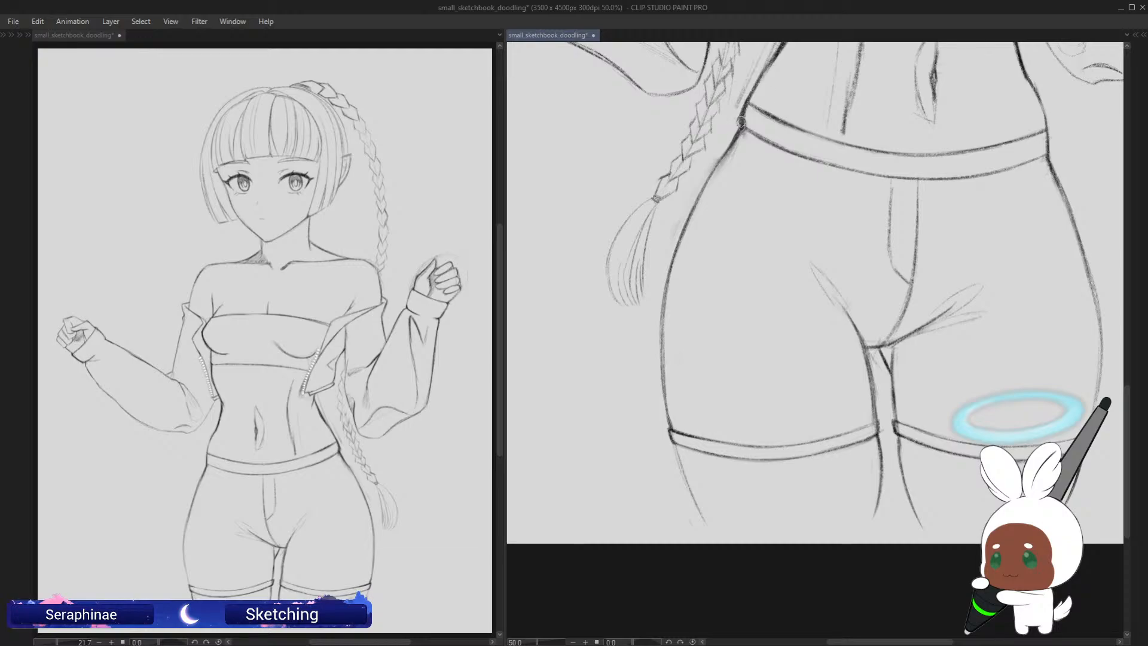
Step: Redraw the underside of the jacket sleeve opposite the braid with a fuller curve toward the cuff and erase the old contour
mouse_move(741, 122)
left_mouse_down()
mouse_move(725, 149)
mouse_move(733, 123)
left_mouse_up()
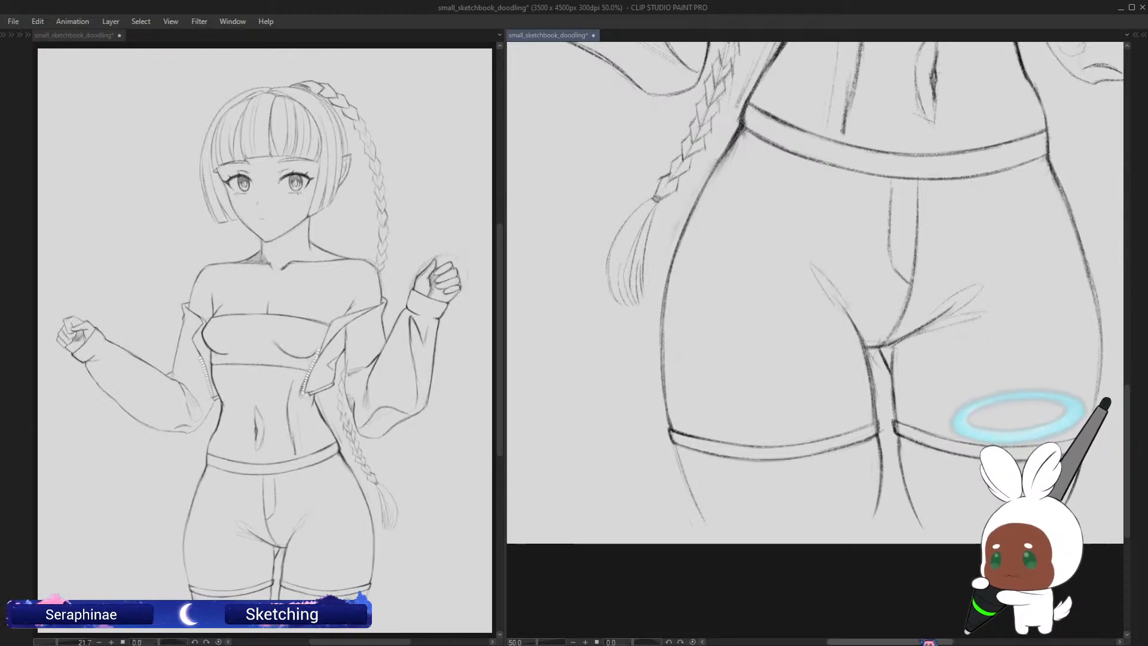
left_click_drag(926, 642, 980, 642)
left_click_drag(1128, 410, 1128, 232)
left_click_drag(936, 641, 846, 642)
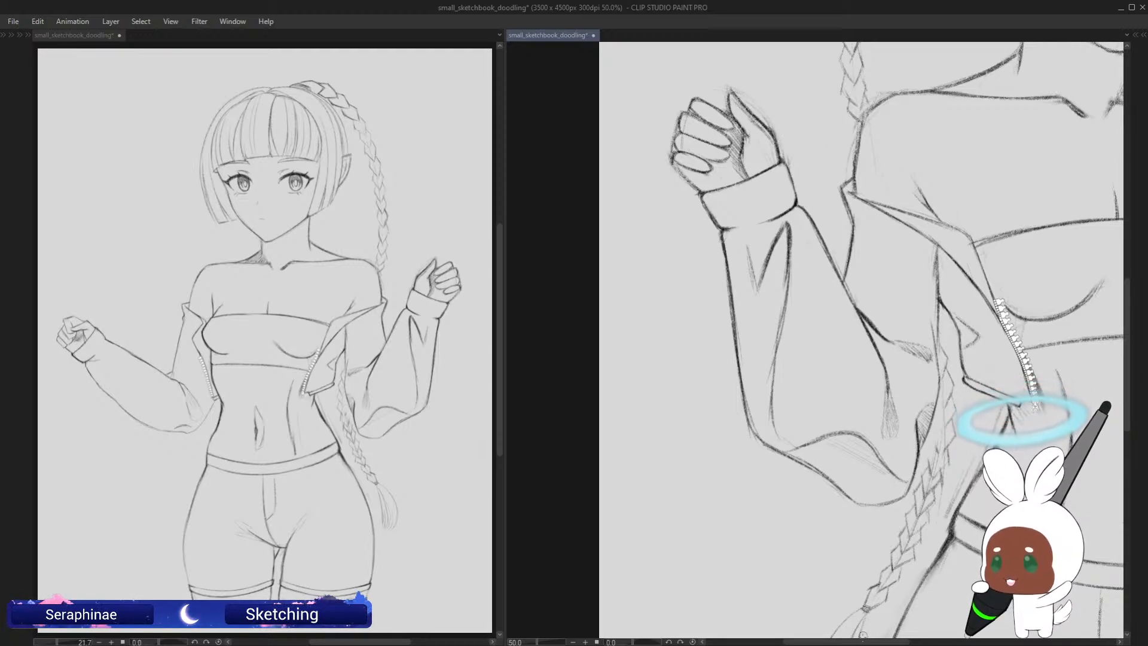
left_click_drag(874, 642, 967, 641)
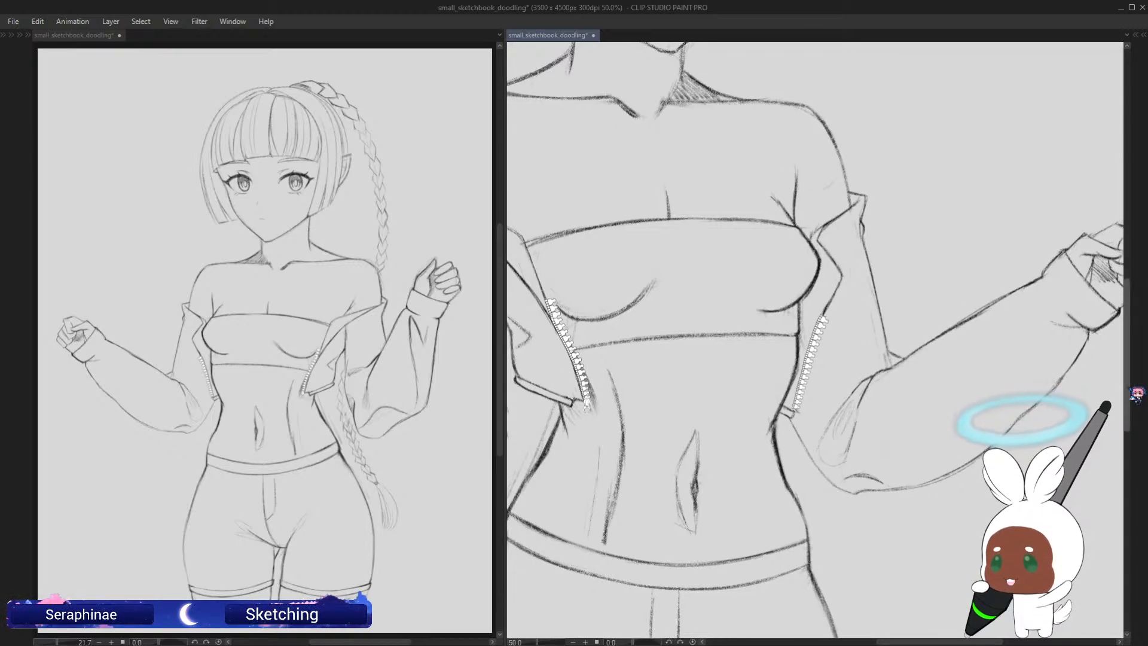
scroll(993, 643, "down", 5)
scroll(992, 643, "right", 4)
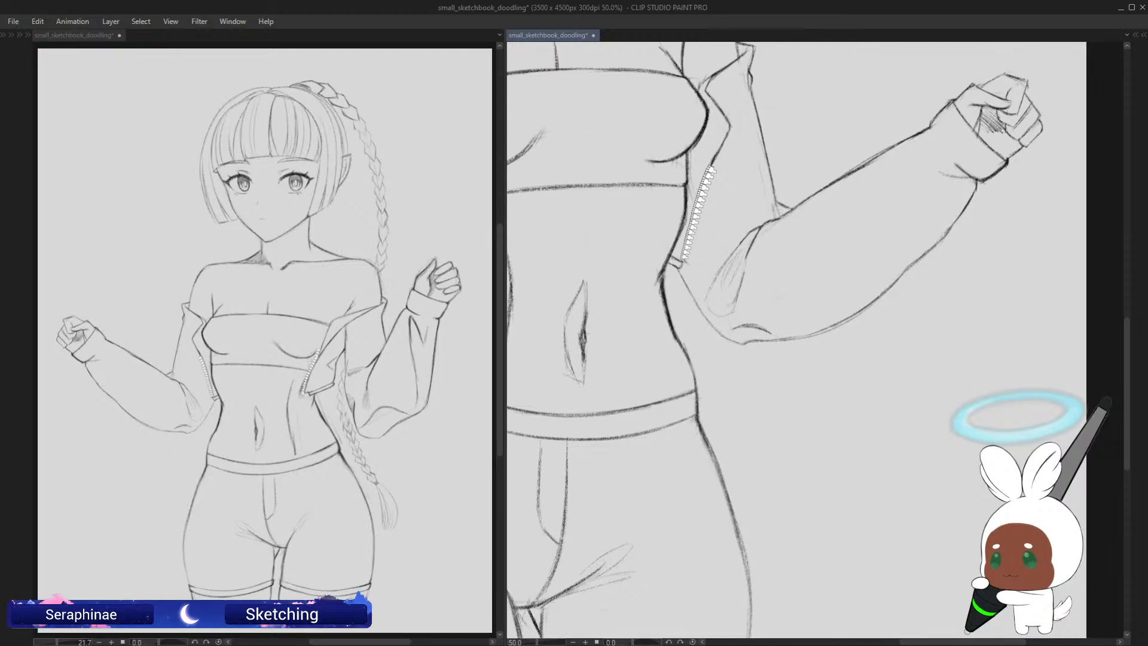
mouse_move(775, 339)
left_mouse_down()
mouse_move(828, 344)
mouse_move(884, 325)
mouse_move(906, 297)
left_mouse_up()
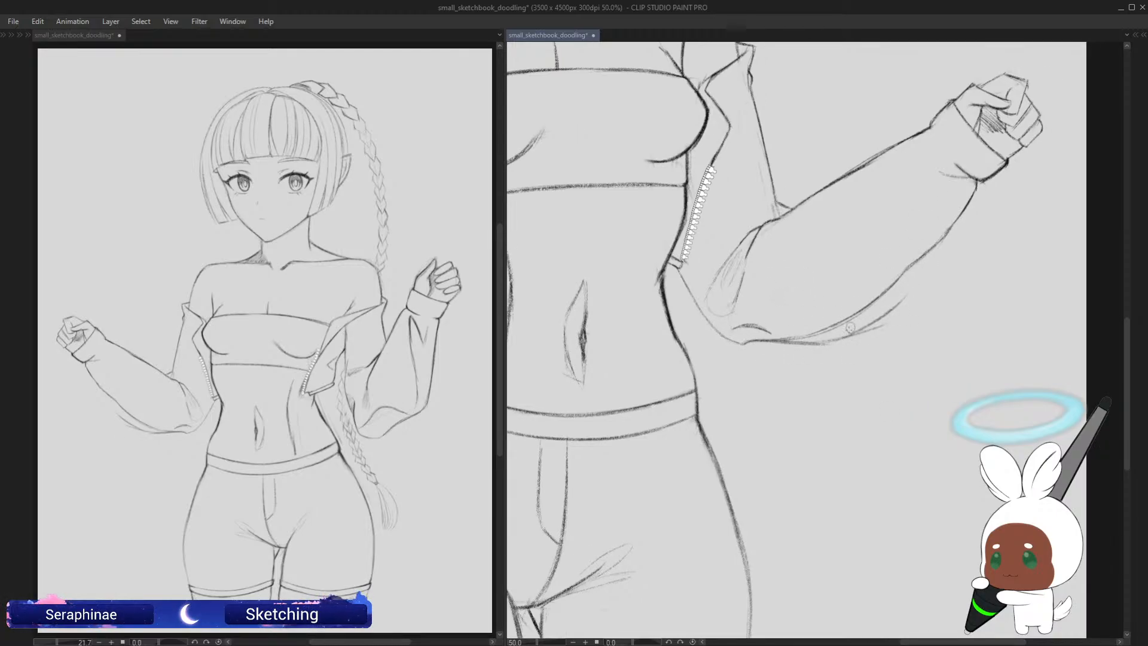
mouse_move(834, 342)
left_mouse_down()
mouse_move(895, 312)
mouse_move(862, 335)
mouse_move(947, 239)
mouse_move(887, 320)
mouse_move(964, 208)
left_mouse_up()
mouse_move(924, 244)
left_mouse_down()
mouse_move(886, 294)
mouse_move(828, 324)
left_mouse_up()
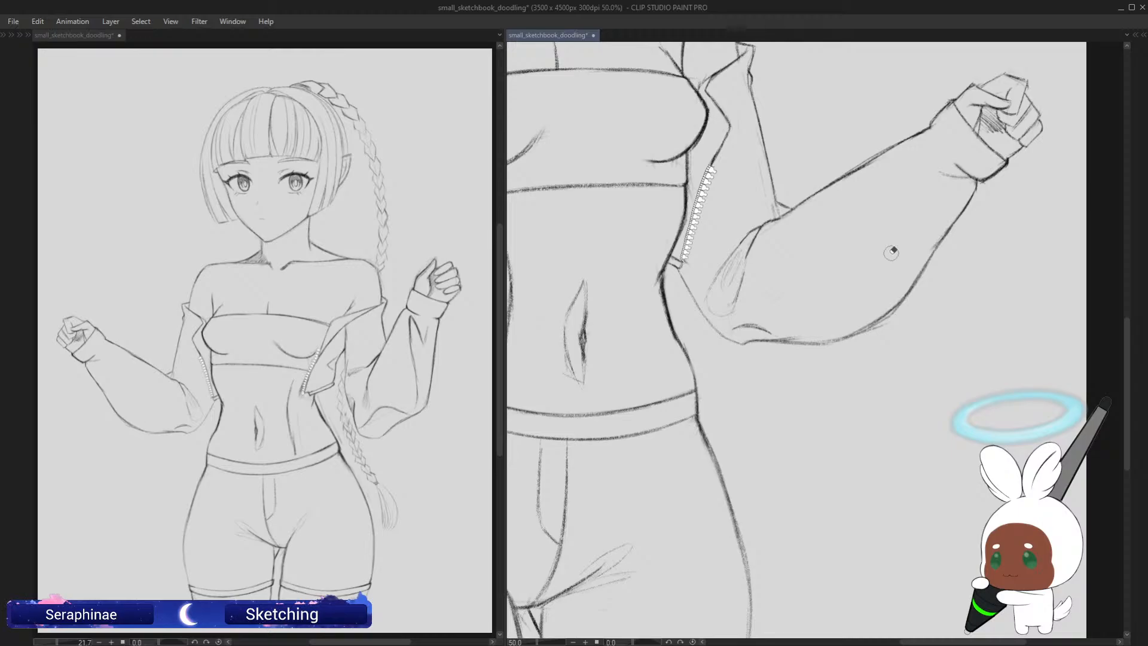
Step: Sketch a curved front pocket opening on the braid side of the shorts, from the waistband to the outer hip
left_click_drag(1128, 396, 1099, 473)
mouse_move(738, 201)
left_mouse_down()
mouse_move(742, 316)
mouse_move(751, 243)
mouse_move(748, 341)
left_mouse_up()
left_click_drag(951, 639, 895, 639)
left_click_drag(1124, 430, 1116, 406)
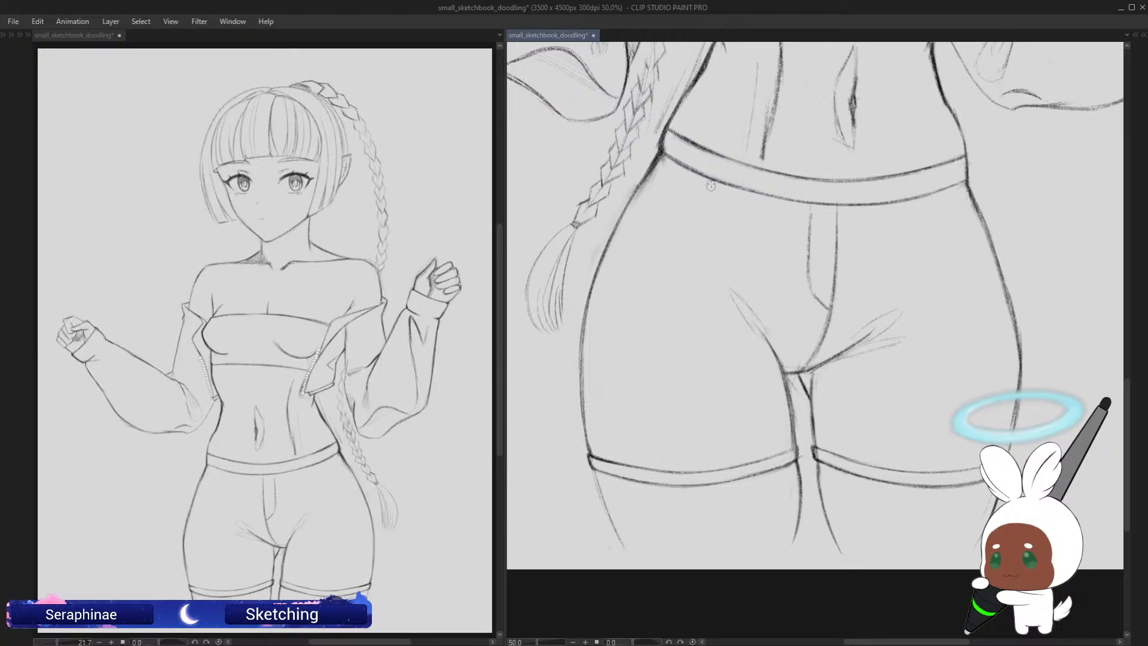
left_click_drag(719, 181, 618, 233)
left_click_drag(723, 182, 657, 234)
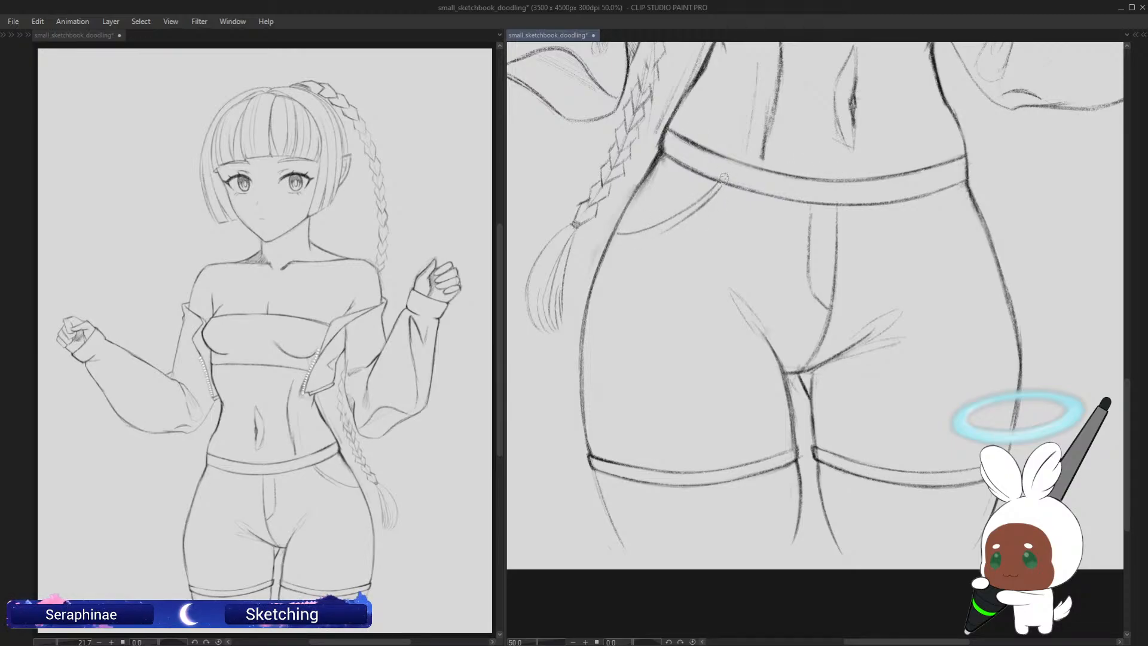
Step: Add a parallel second line along the braid-side pocket opening and darken both lines from hip to waistband
key("^")
key("^")
key("^")
key("^")
key("^")
key("^")
key("^")
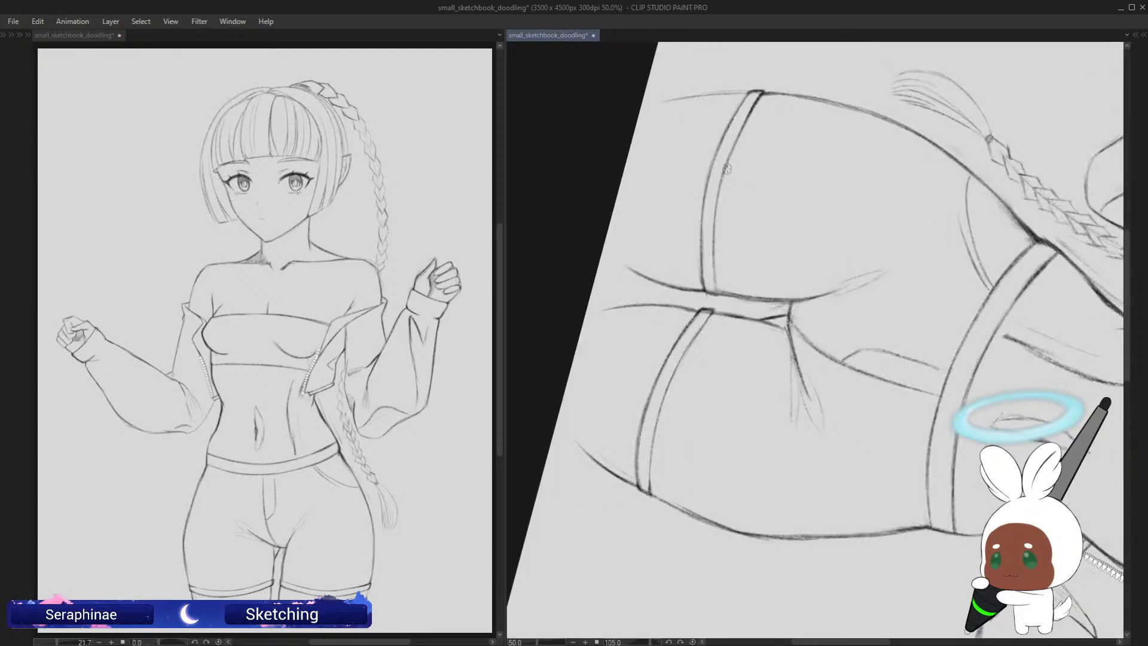
left_click_drag(884, 640, 928, 641)
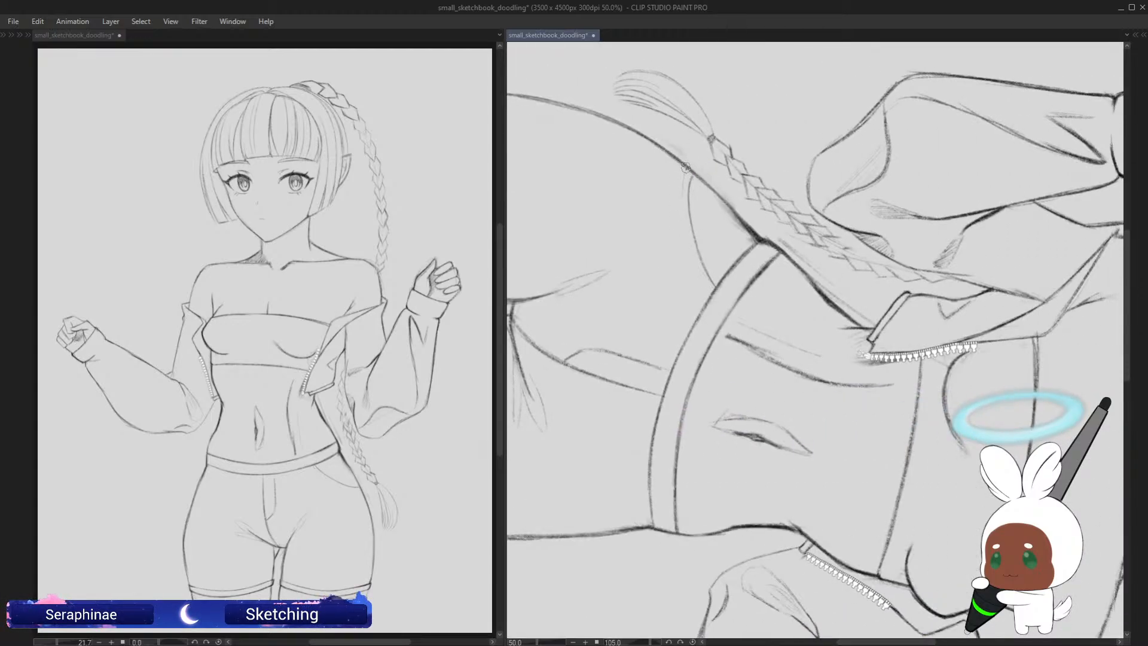
left_click_drag(686, 171, 684, 248)
mouse_move(682, 203)
left_mouse_down()
mouse_move(688, 259)
mouse_move(706, 283)
left_mouse_up()
mouse_move(686, 160)
left_mouse_down()
mouse_move(691, 229)
mouse_move(690, 174)
mouse_move(709, 276)
left_mouse_up()
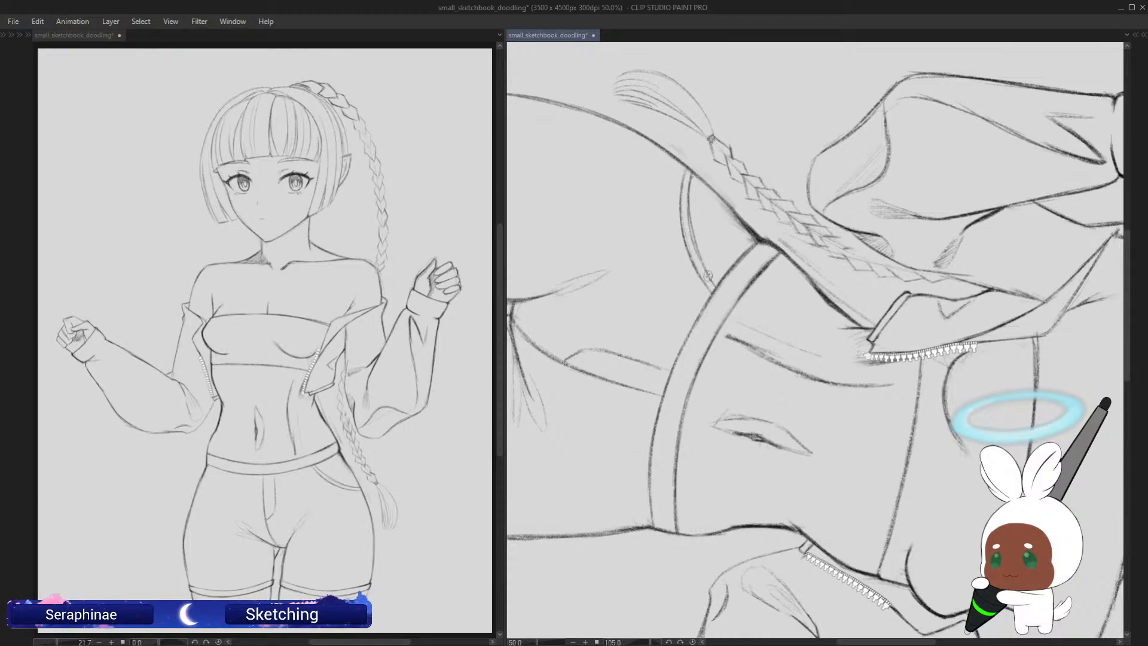
left_click_drag(689, 201, 713, 283)
left_click_drag(692, 189, 708, 274)
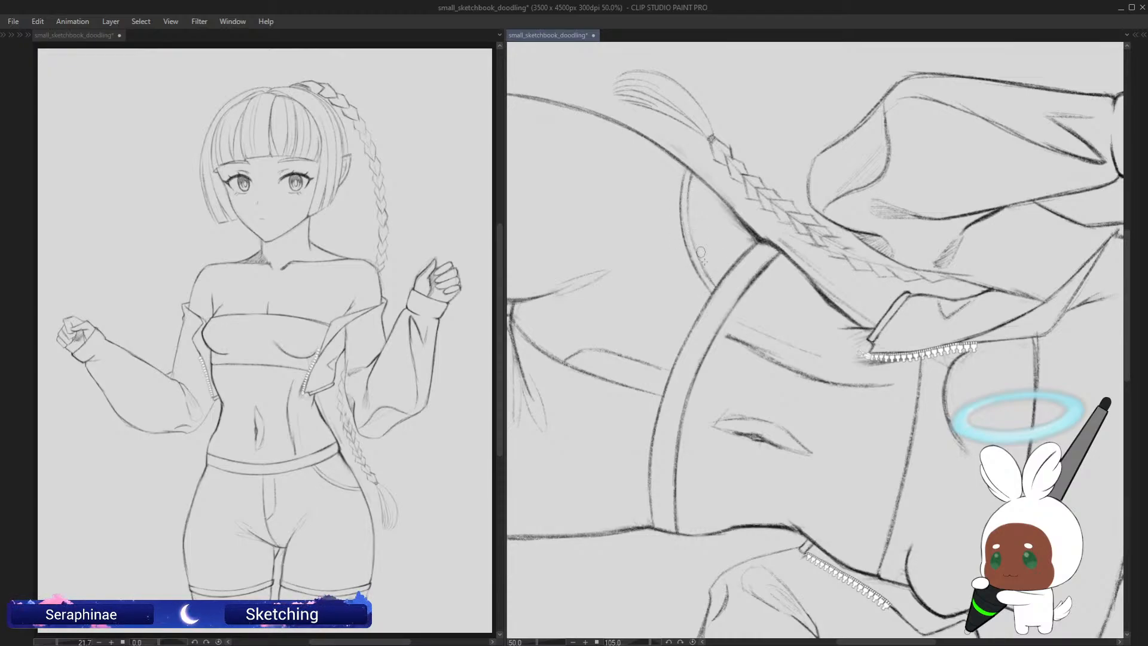
left_click_drag(691, 179, 696, 257)
Step: Draw a matching double-line pocket opening on the shorts' hip opposite the braid and save the sketch
key("minus")
key("minus")
key("minus")
key("minus")
key("minus")
key("minus")
key("minus")
key("minus")
key("minus")
key("minus")
key("minus")
key("minus")
key("minus")
key("minus")
key("minus")
key("minus")
key("minus")
key("minus")
key("minus")
key("minus")
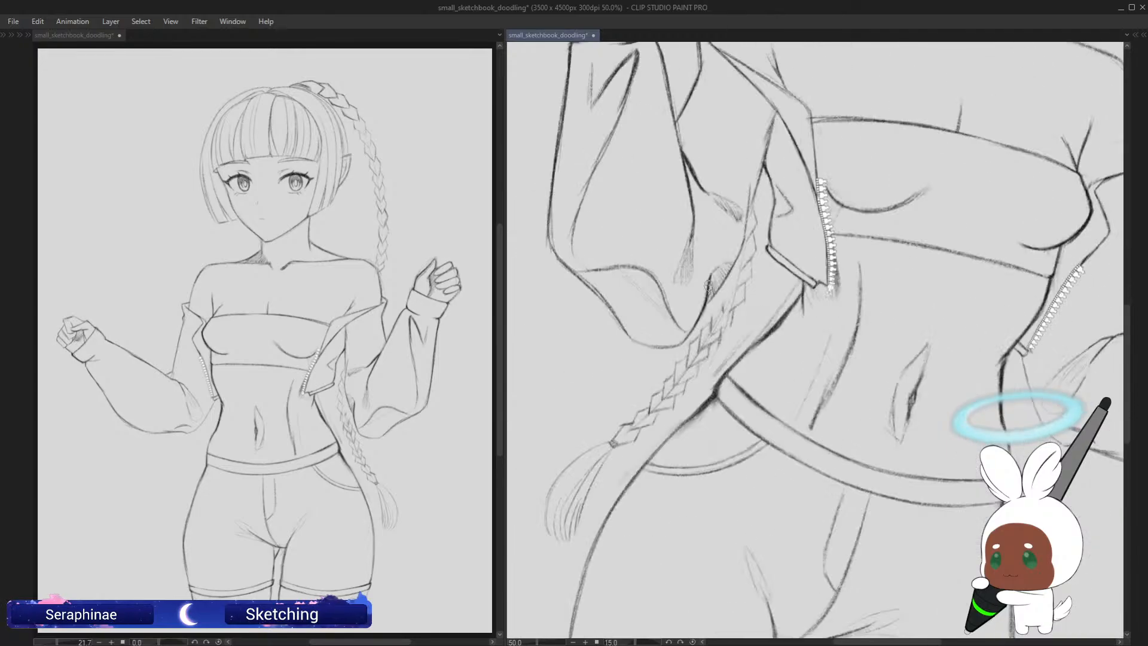
left_click_drag(1128, 414, 1128, 455)
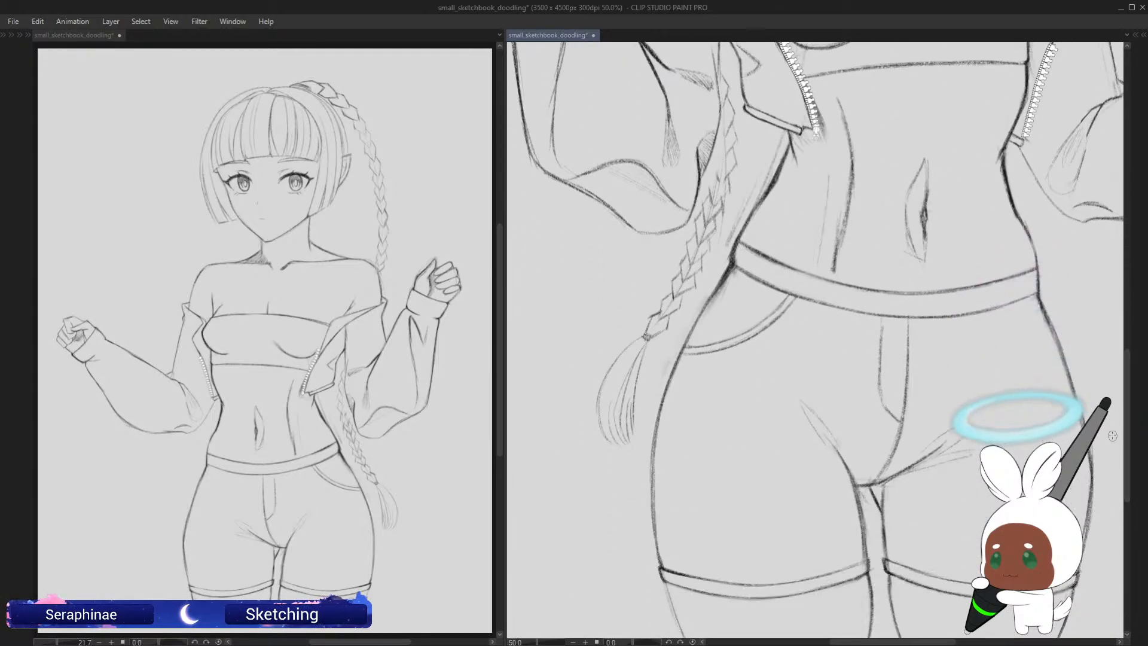
key("h")
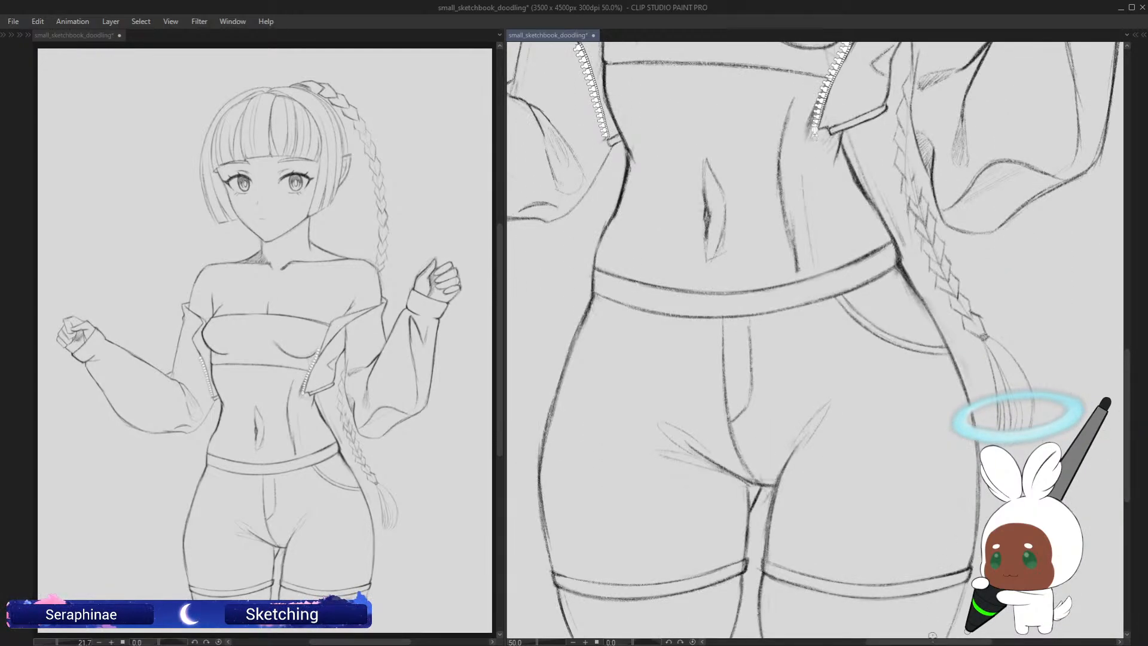
key("h")
key("asciicircum")
key("asciicircum")
key("asciicircum")
key("asciicircum")
key("asciicircum")
key("asciicircum")
key("asciicircum")
key("asciicircum")
key("asciicircum")
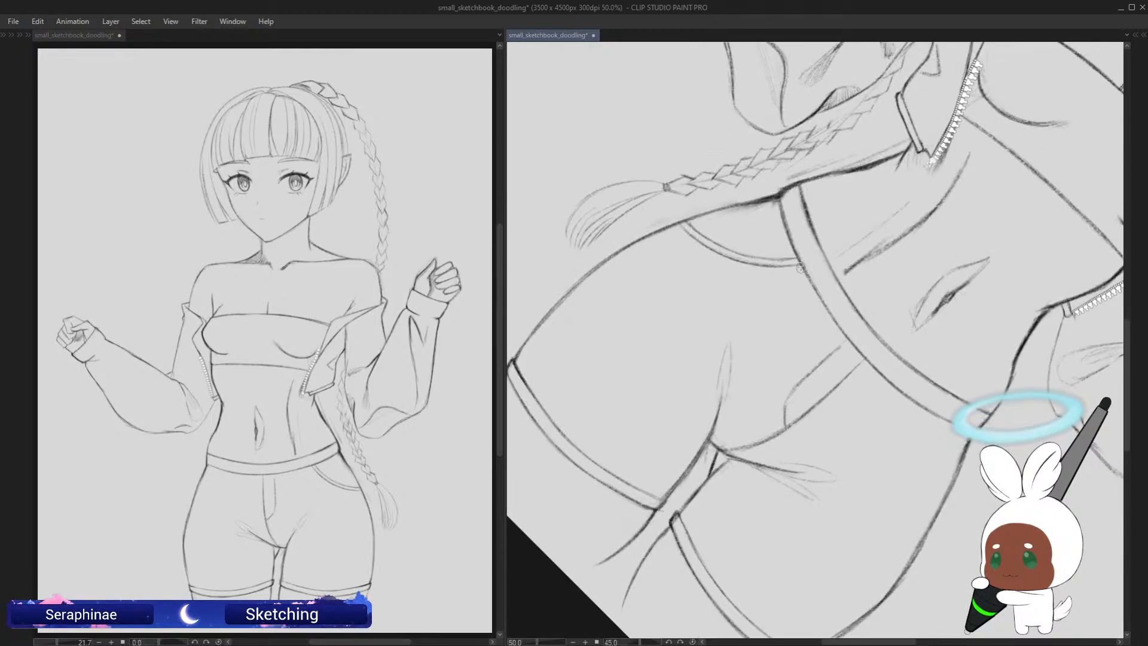
left_click_drag(919, 414, 918, 459)
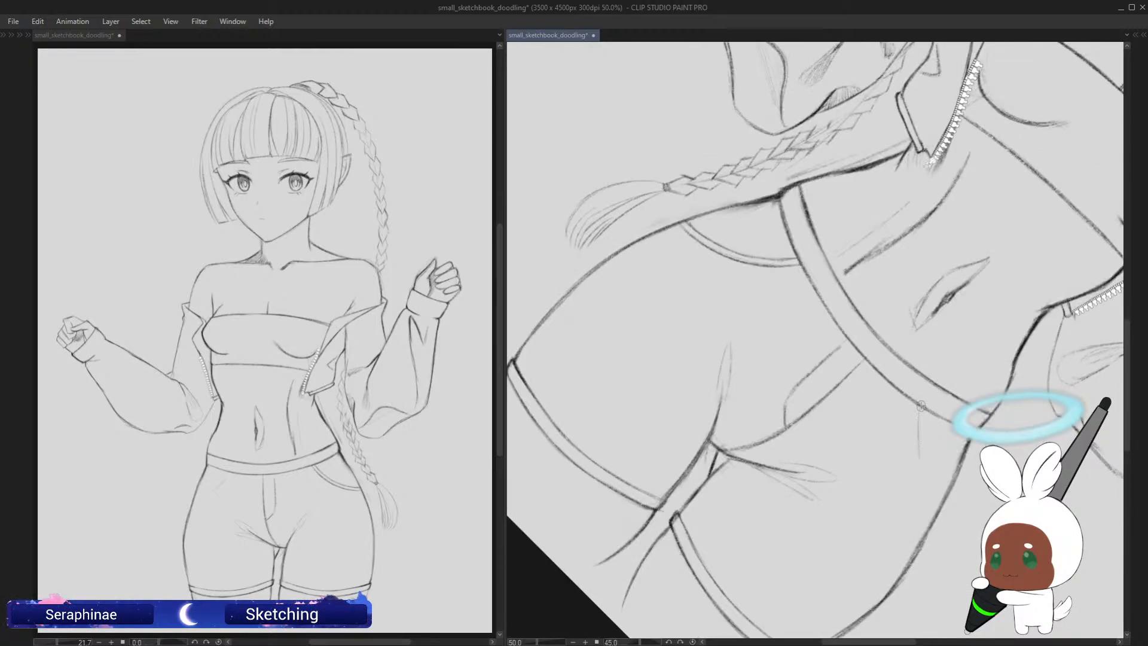
left_click_drag(919, 411, 926, 494)
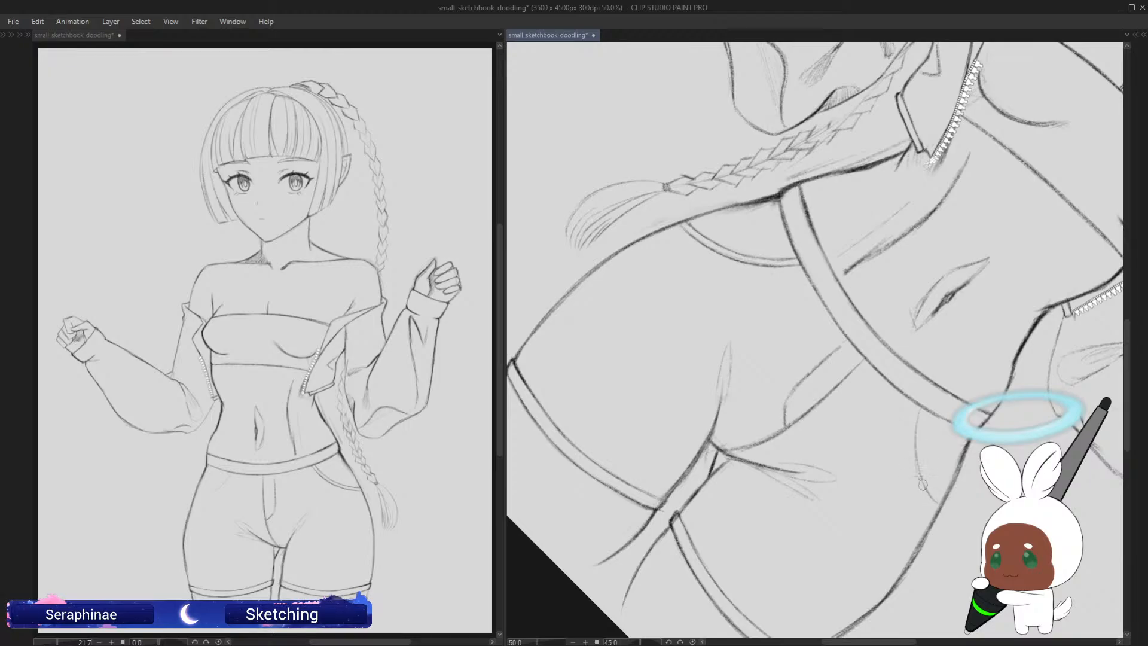
left_click_drag(923, 414, 939, 496)
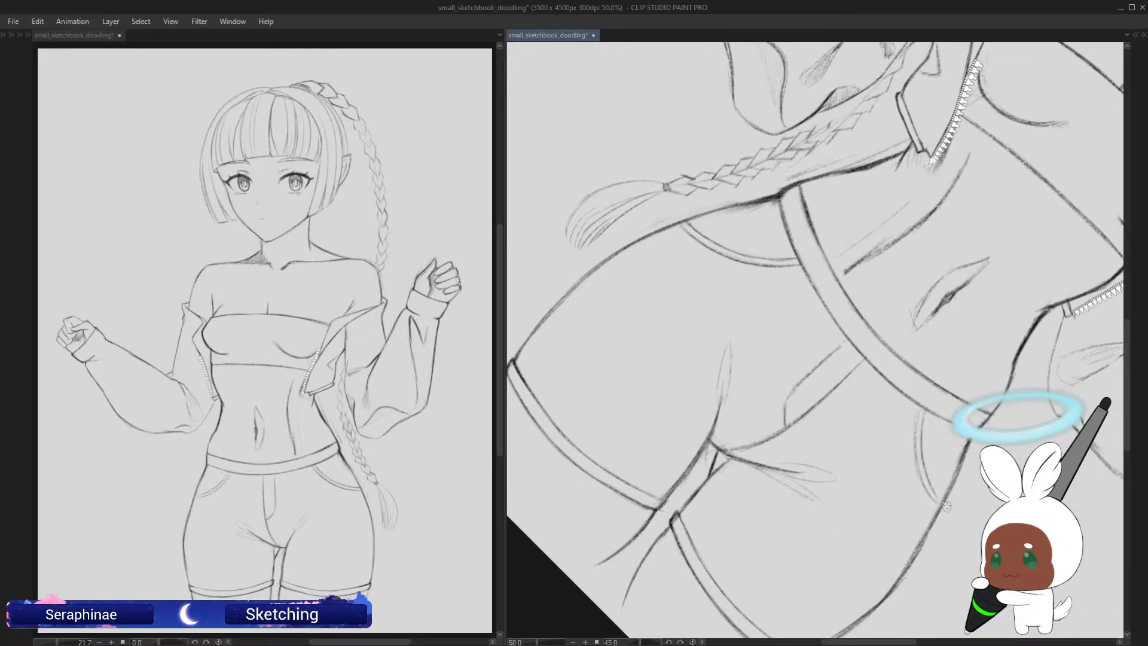
key("ctrl+@")
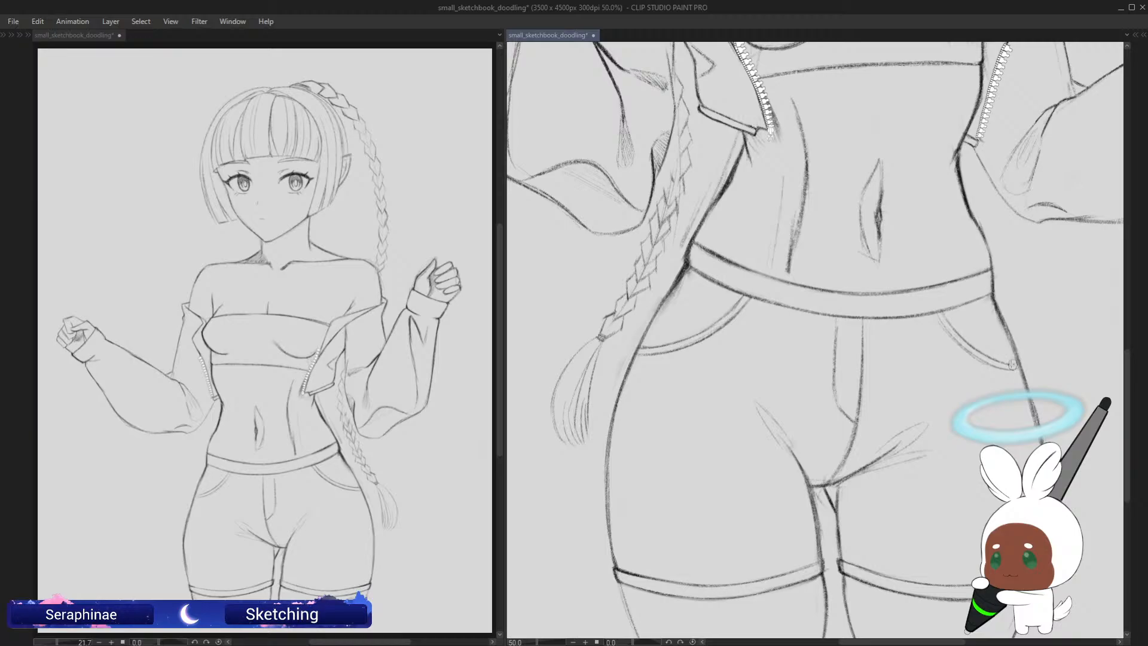
left_click_drag(1127, 383, 1123, 410)
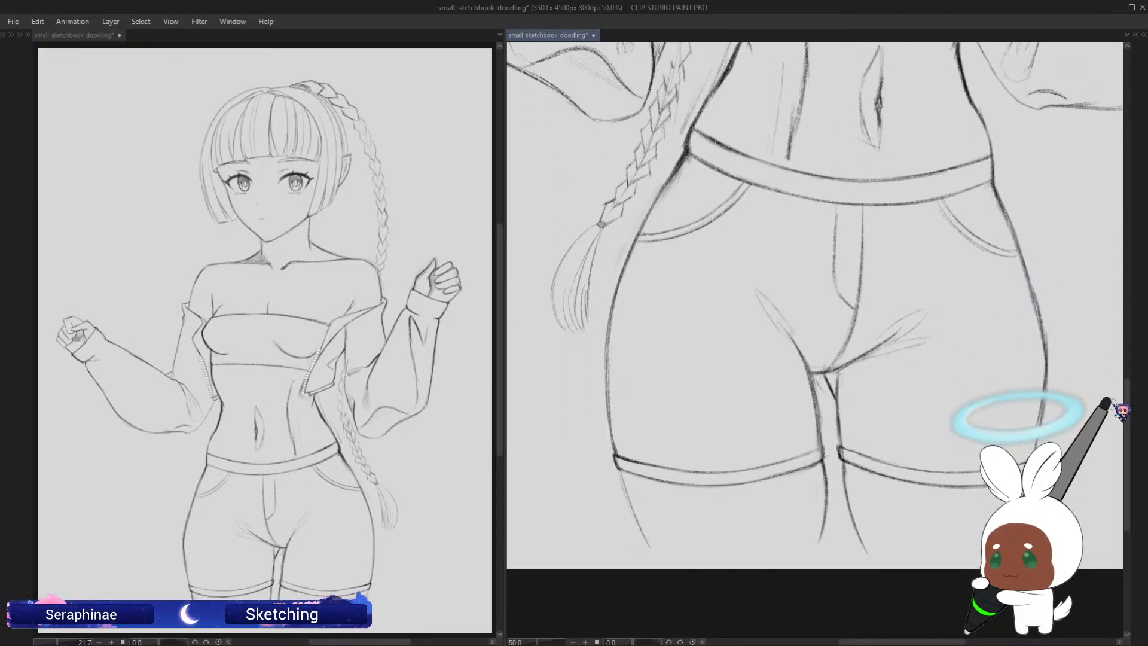
key("ctrl+s")
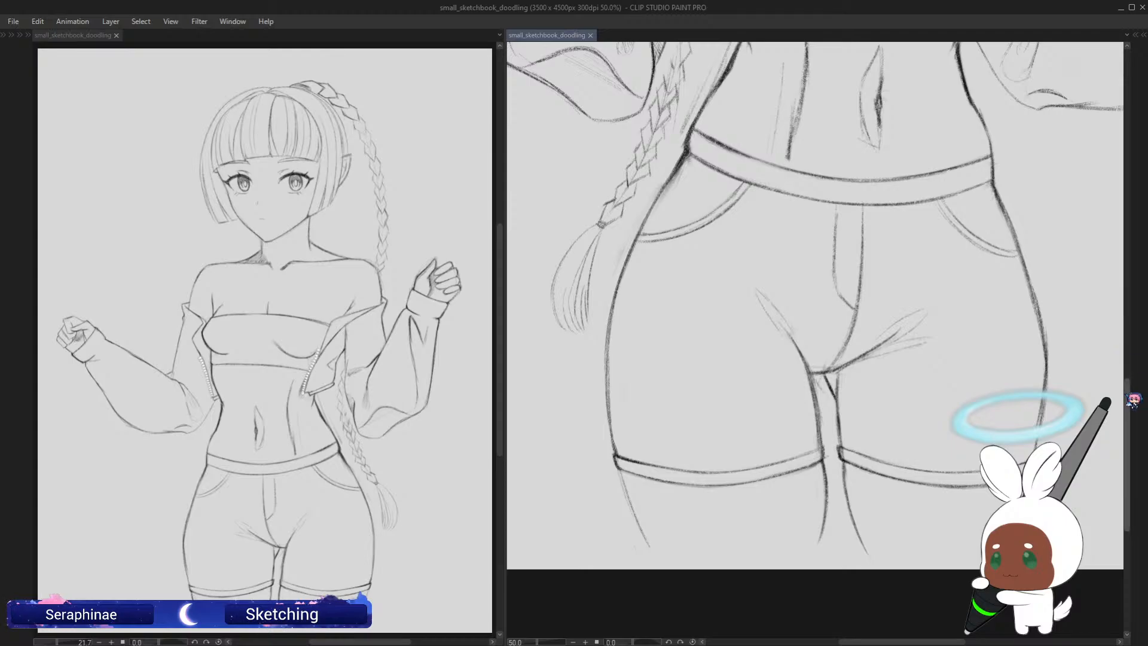
Step: Thicken the abdominal contour lines on the braid side of the stomach with extra pencil shading strokes
scroll(1120, 301, "up", 5)
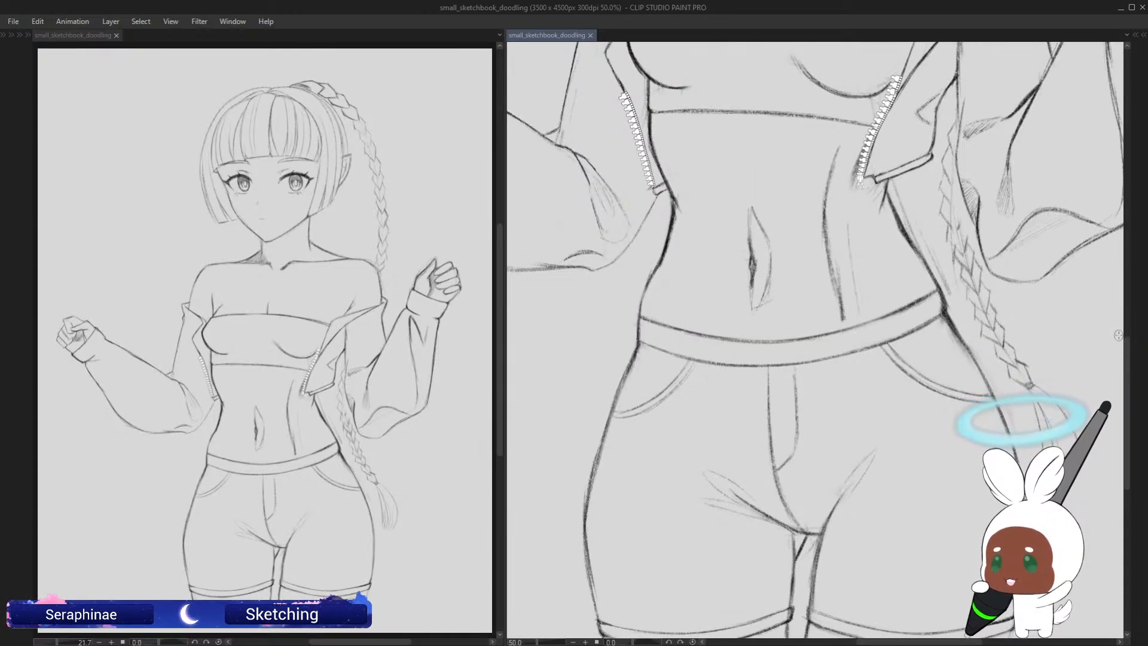
left_click_drag(831, 157, 823, 248)
left_click_drag(820, 208, 834, 295)
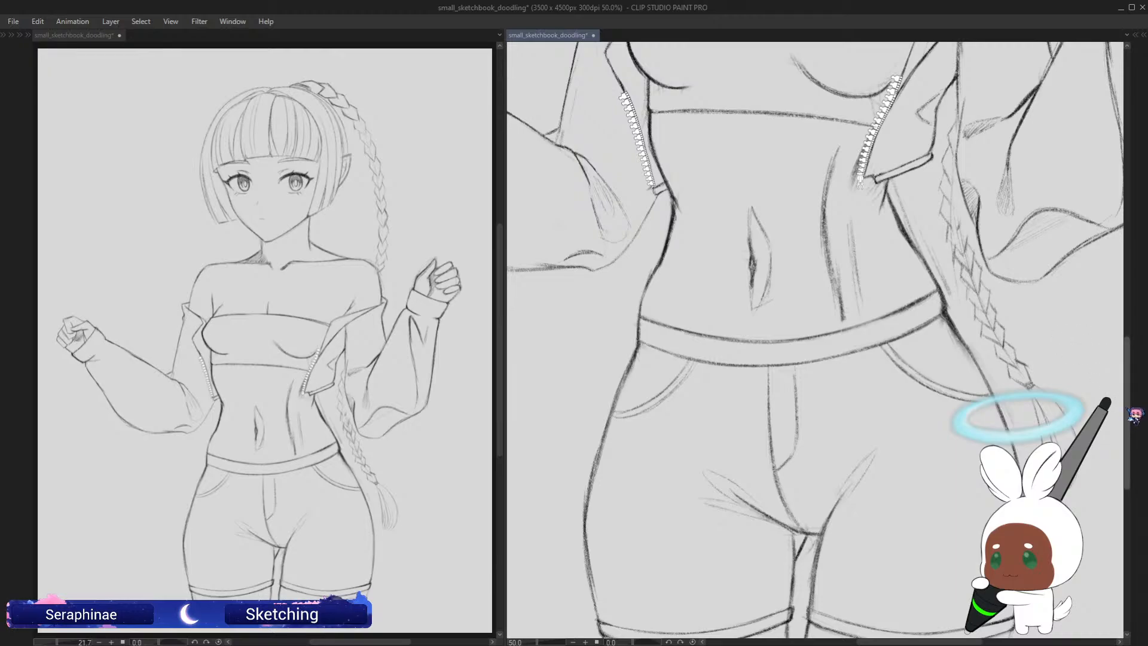
Step: Sketch an oval shadow shape above the bandeau's upper edge from the cleavage line and hatch its inside lightly
left_click_drag(1130, 419, 1129, 320)
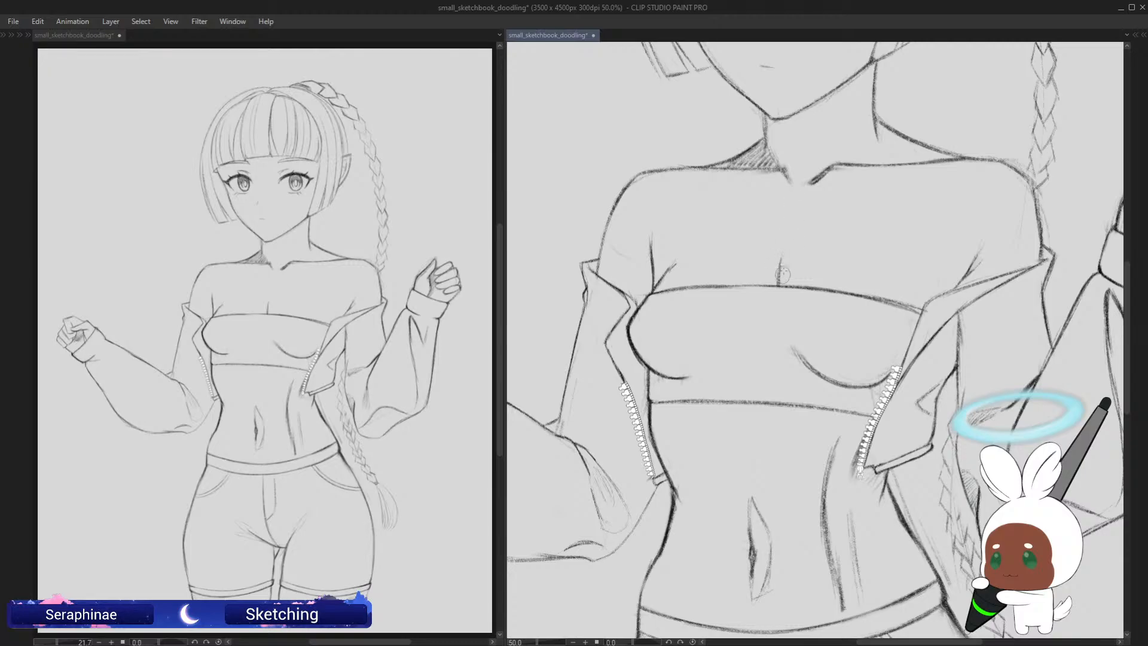
left_click_drag(779, 283, 802, 220)
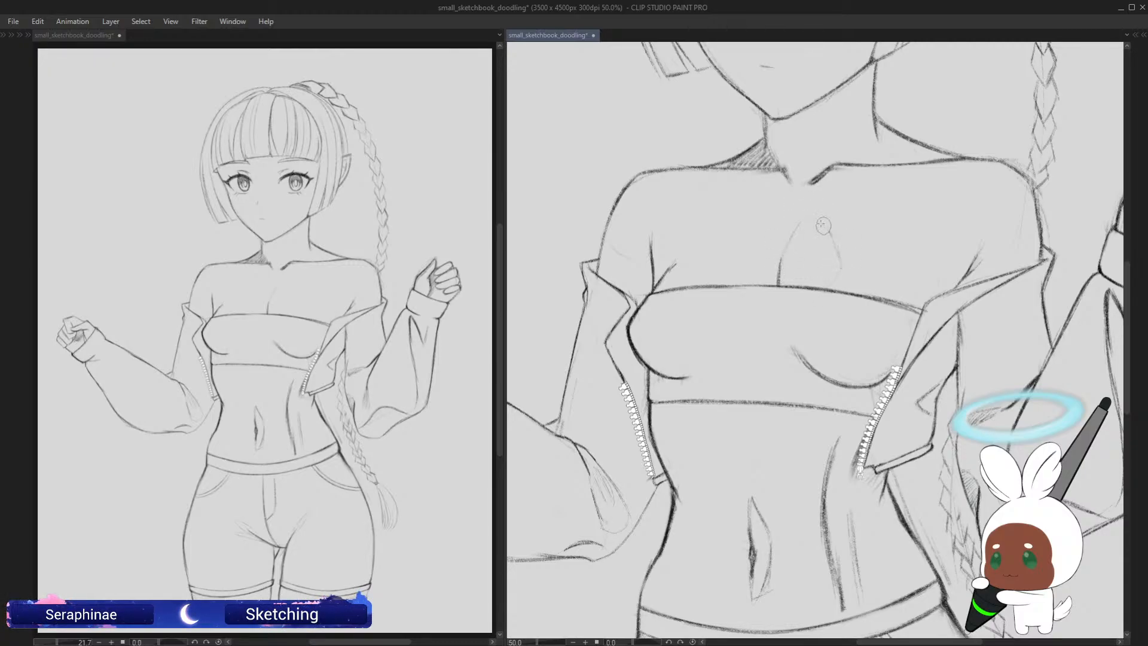
mouse_move(829, 228)
left_mouse_down()
mouse_move(843, 256)
mouse_move(830, 284)
left_mouse_up()
mouse_move(834, 223)
left_mouse_down()
mouse_move(837, 248)
mouse_move(836, 285)
left_mouse_up()
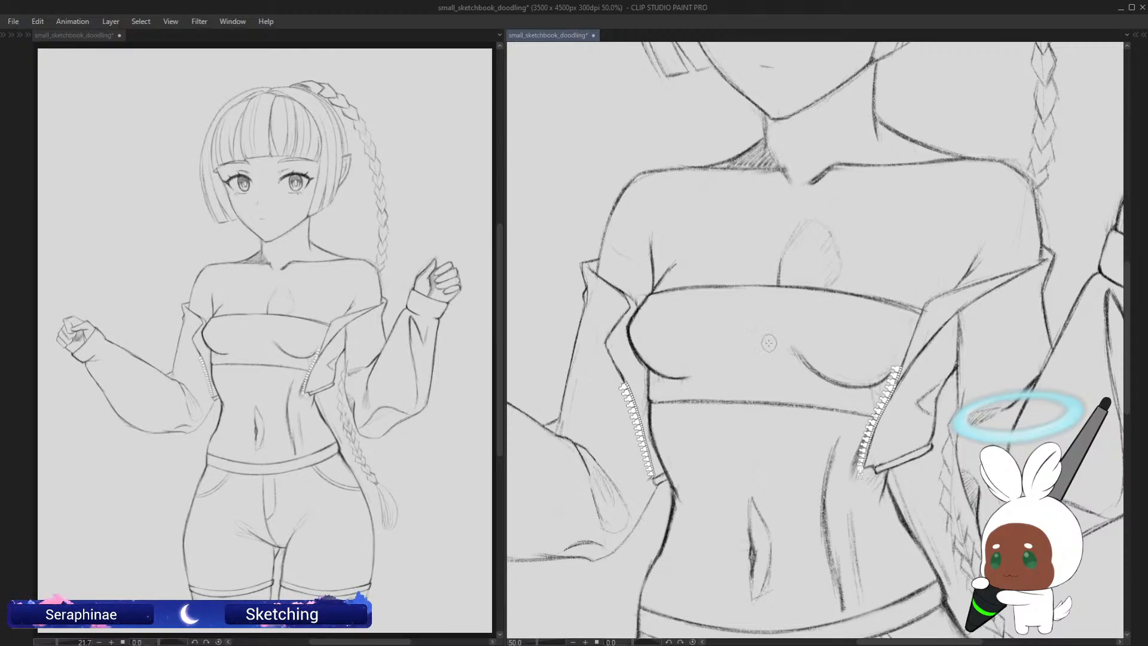
Step: Smooth the hatched shadow above the bandeau into soft shading with the Blend tool
key("Tab")
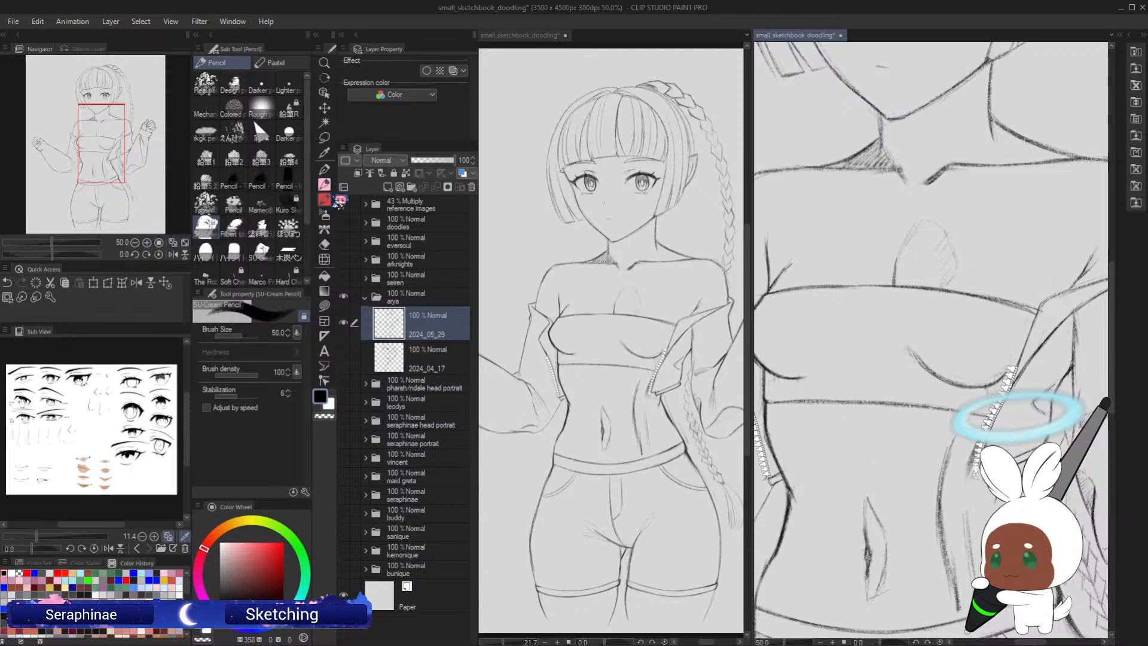
left_click(325, 260)
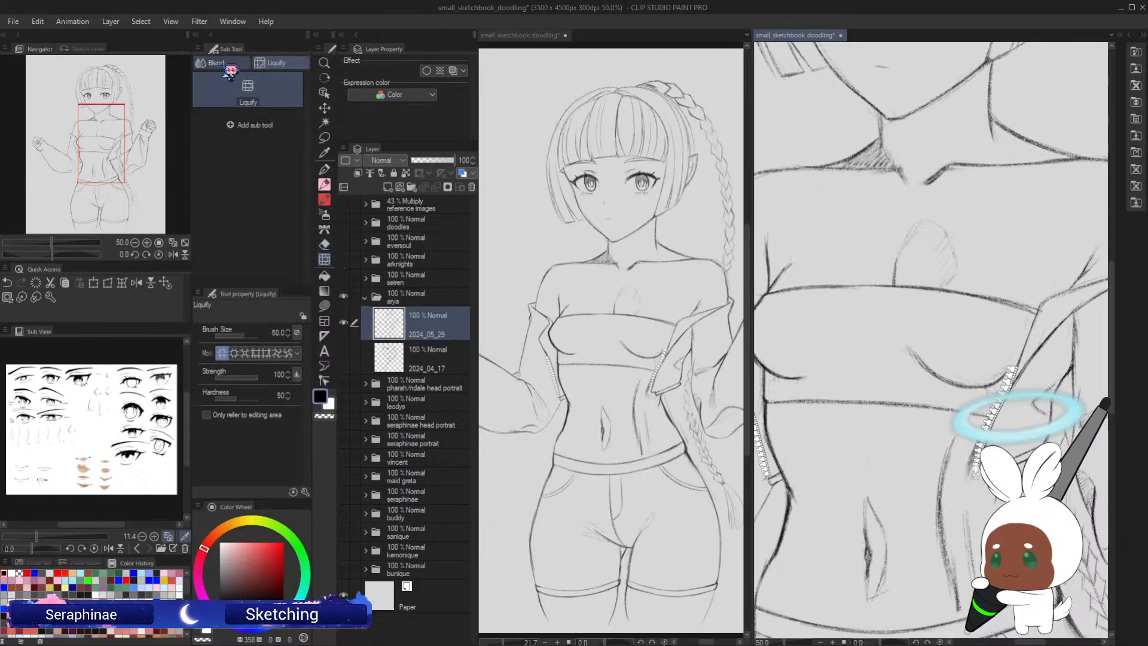
left_click(242, 62)
key("Tab")
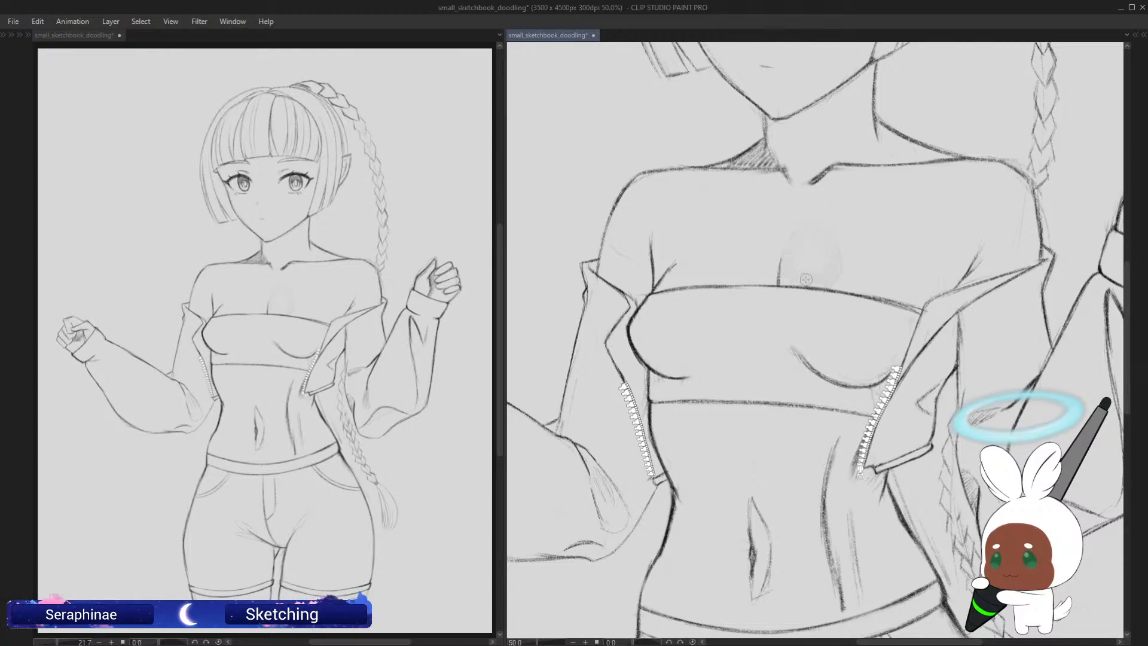
mouse_move(807, 279)
left_mouse_down()
mouse_move(835, 249)
mouse_move(820, 277)
left_mouse_up()
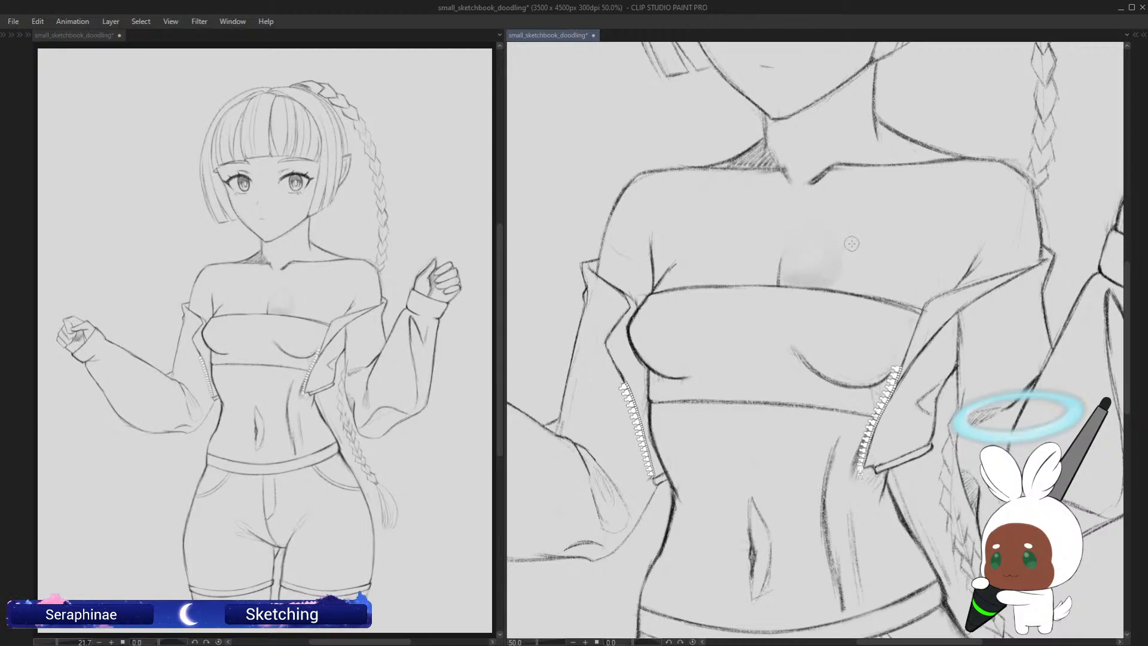
Step: Blend the braid-side abdominal lines and the navel outline into soft shading on the stomach
left_click_drag(1130, 323, 1135, 400)
left_click_drag(833, 137, 818, 255)
left_click_drag(819, 210, 832, 311)
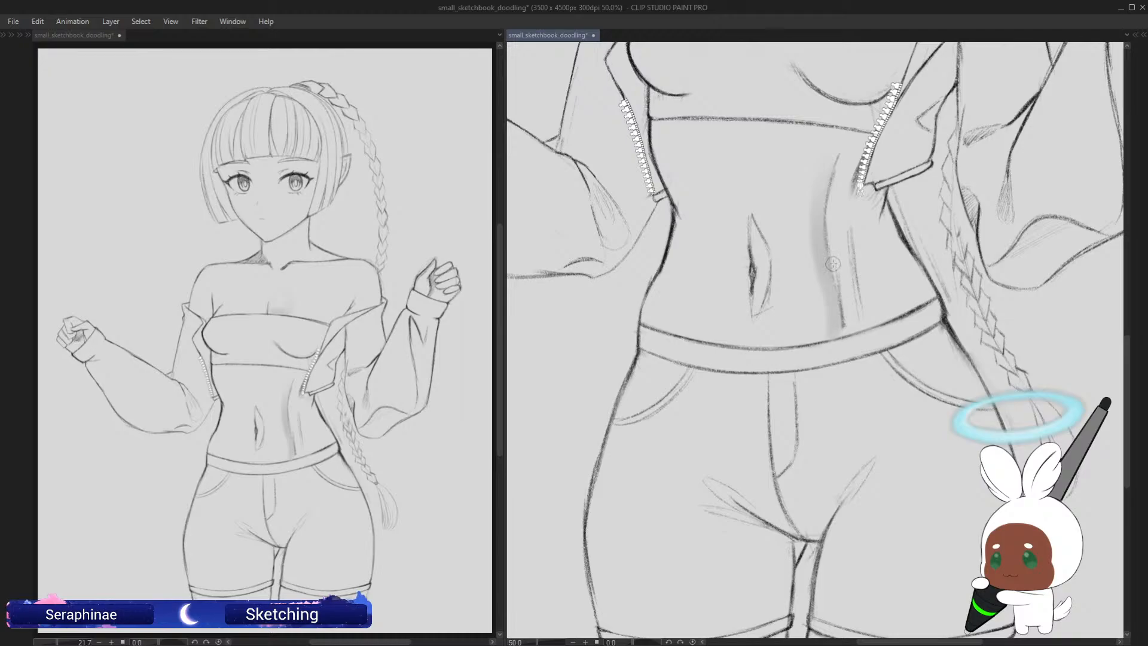
key("h")
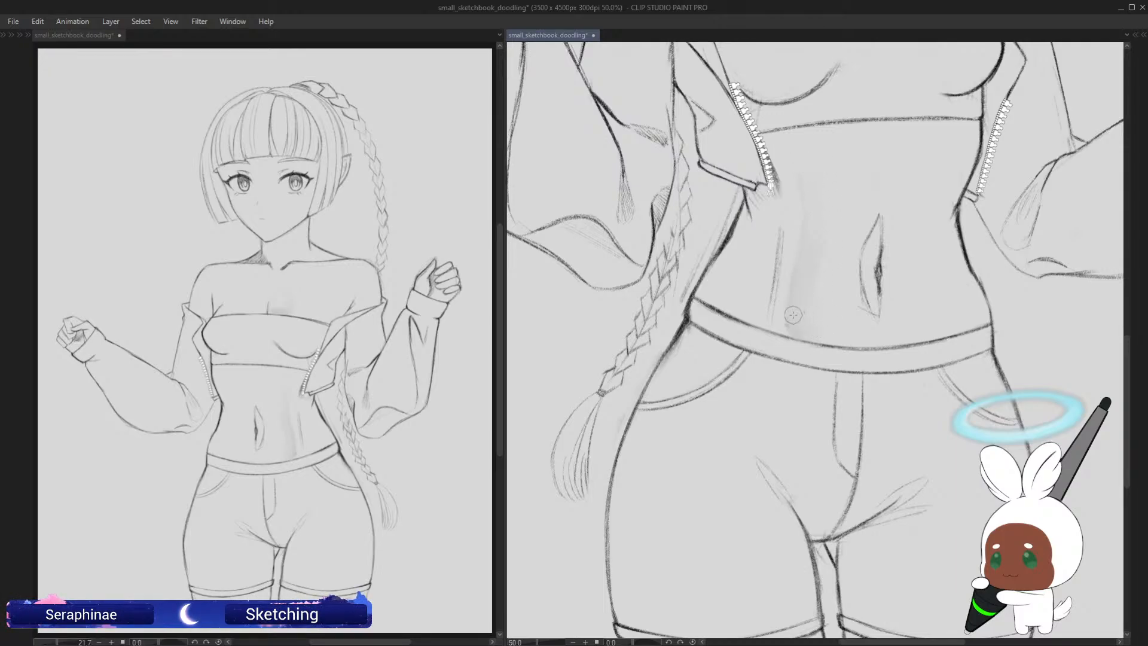
key("h")
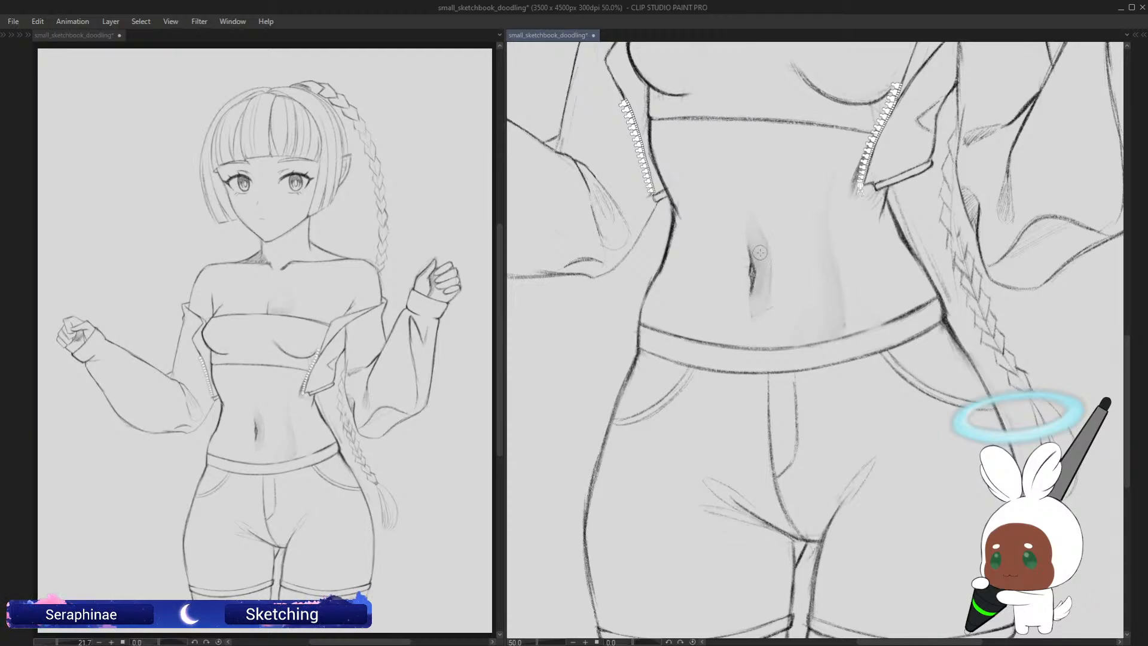
mouse_move(760, 253)
left_mouse_down()
mouse_move(752, 326)
mouse_move(766, 270)
mouse_move(760, 311)
mouse_move(768, 288)
mouse_move(756, 228)
mouse_move(768, 281)
mouse_move(765, 264)
left_mouse_up()
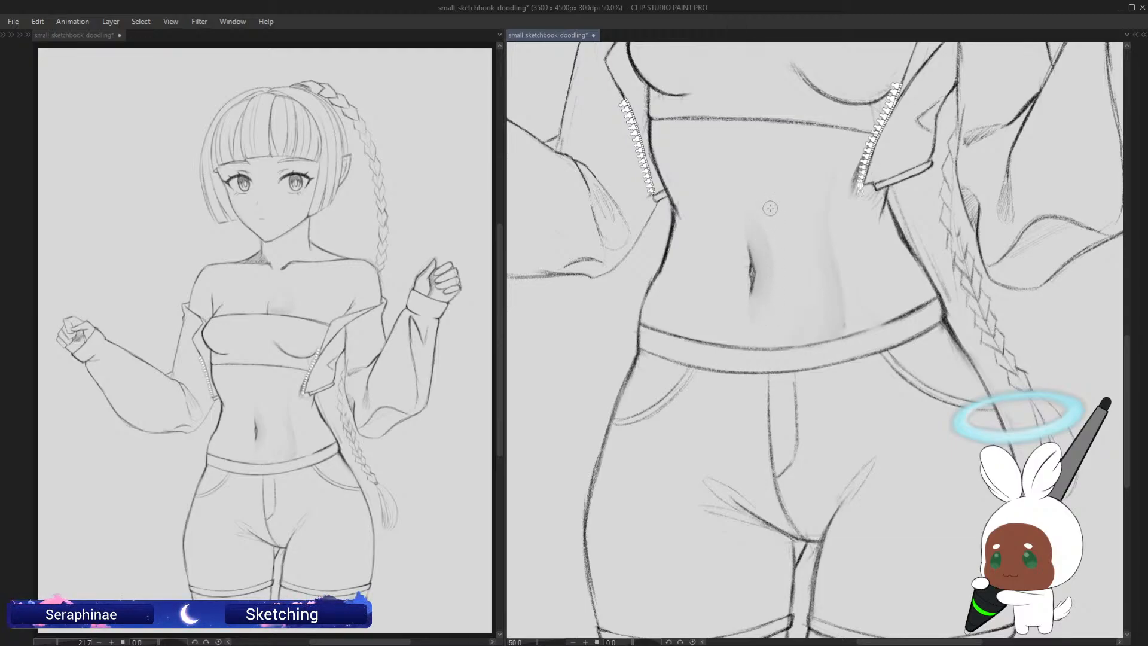
Step: Soften the shading above the navel and pencil a long abdominal contour line from below the bandeau toward the waistband on the braid side
mouse_move(770, 208)
left_mouse_down()
mouse_move(762, 251)
mouse_move(746, 154)
mouse_move(753, 255)
left_mouse_up()
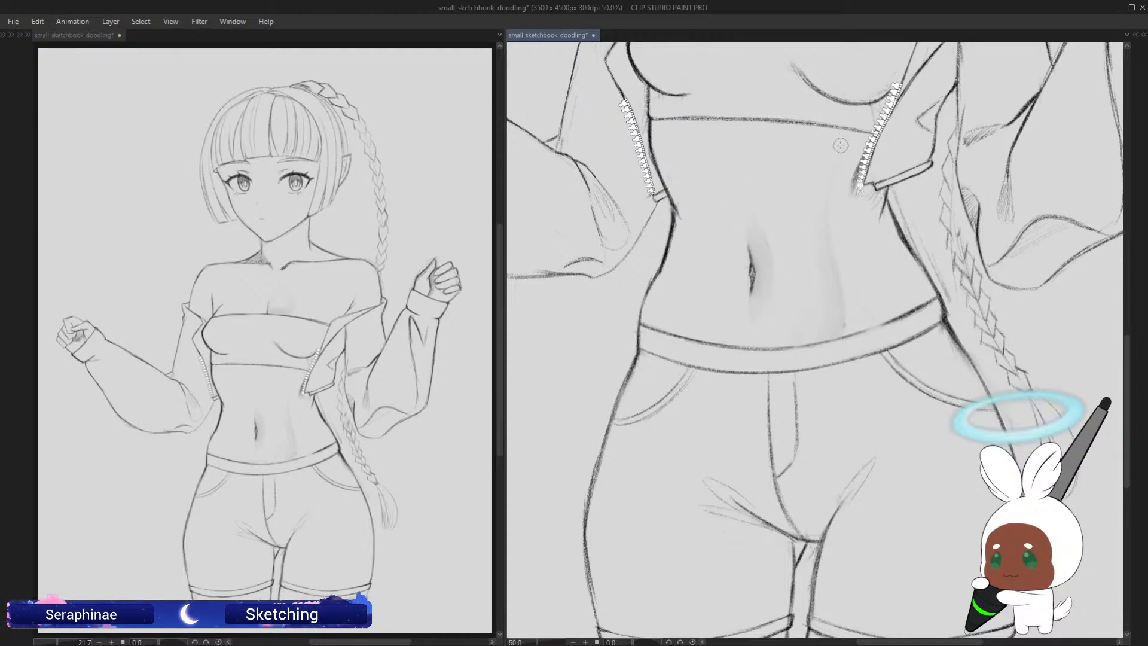
key("Tab")
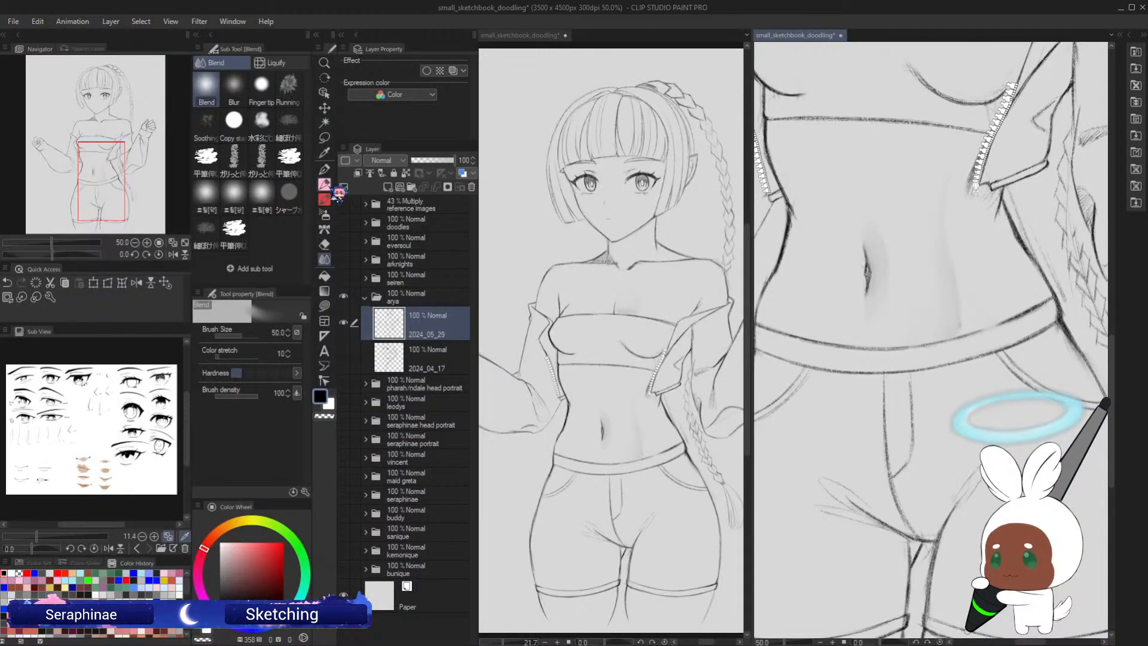
key("Tab")
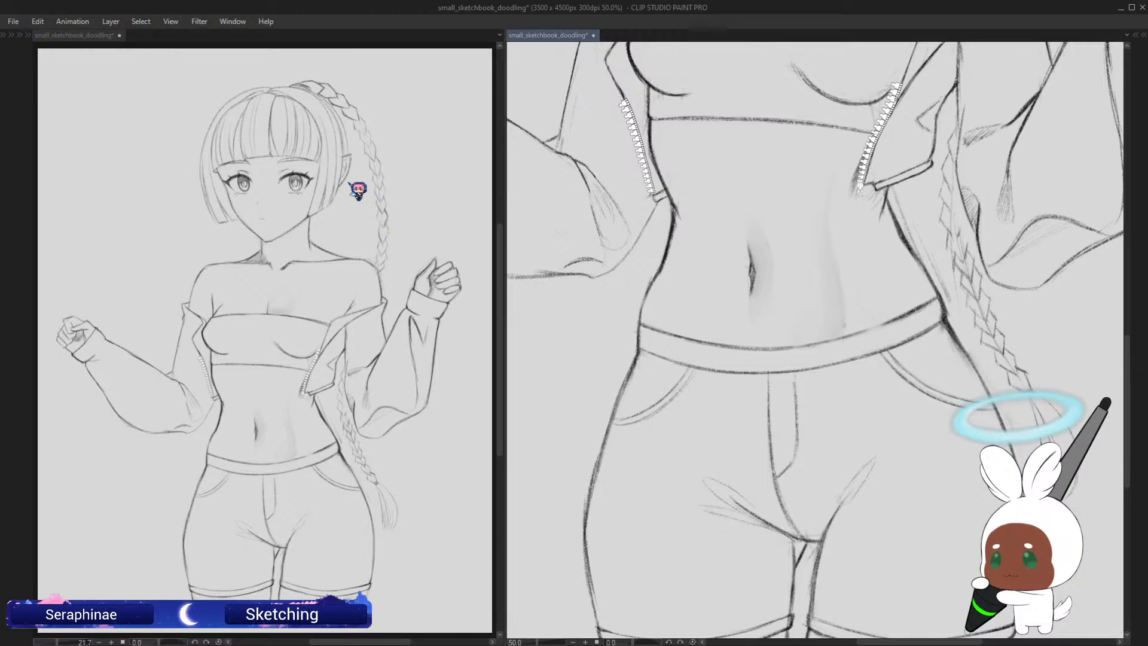
key("h")
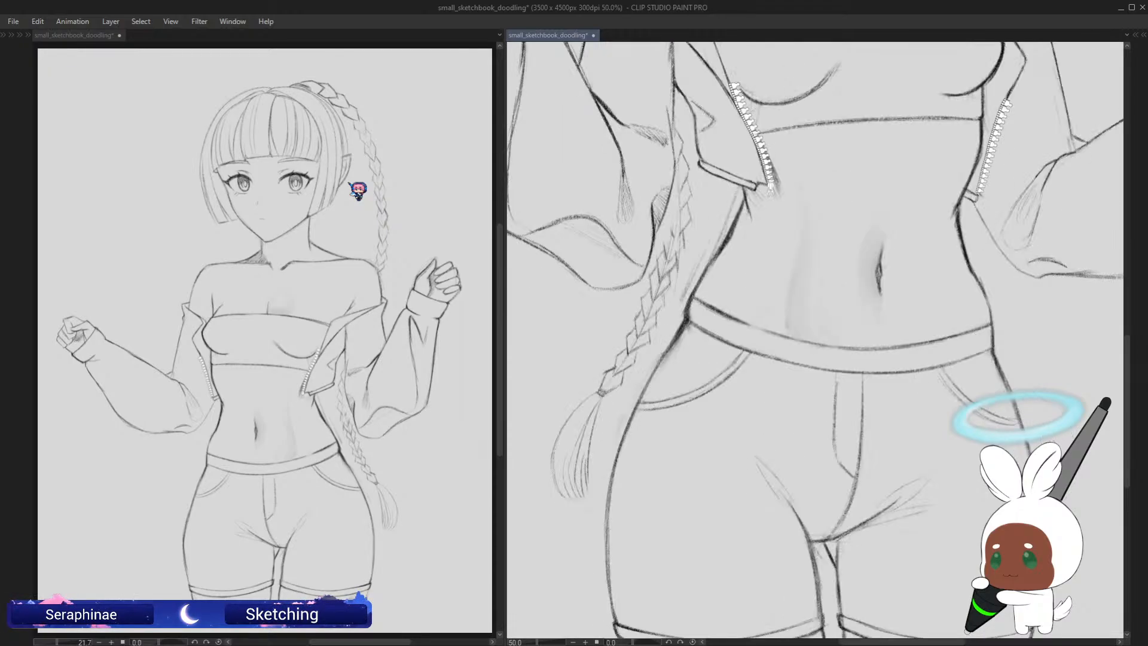
mouse_move(793, 156)
left_mouse_down()
mouse_move(800, 263)
mouse_move(789, 298)
left_mouse_up()
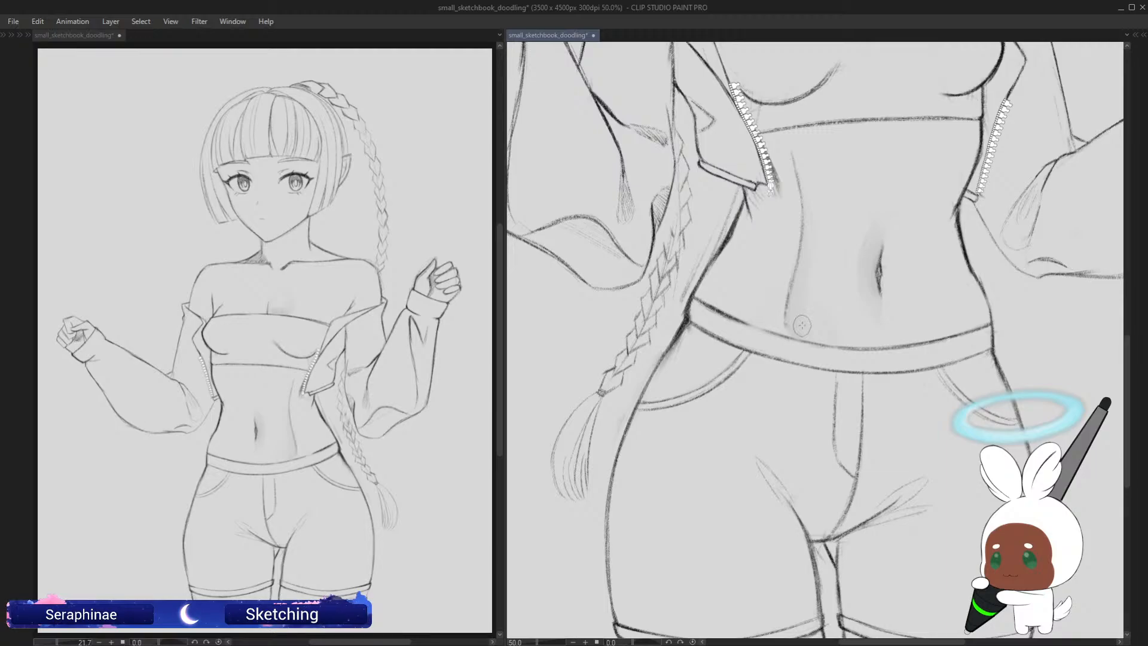
key("h")
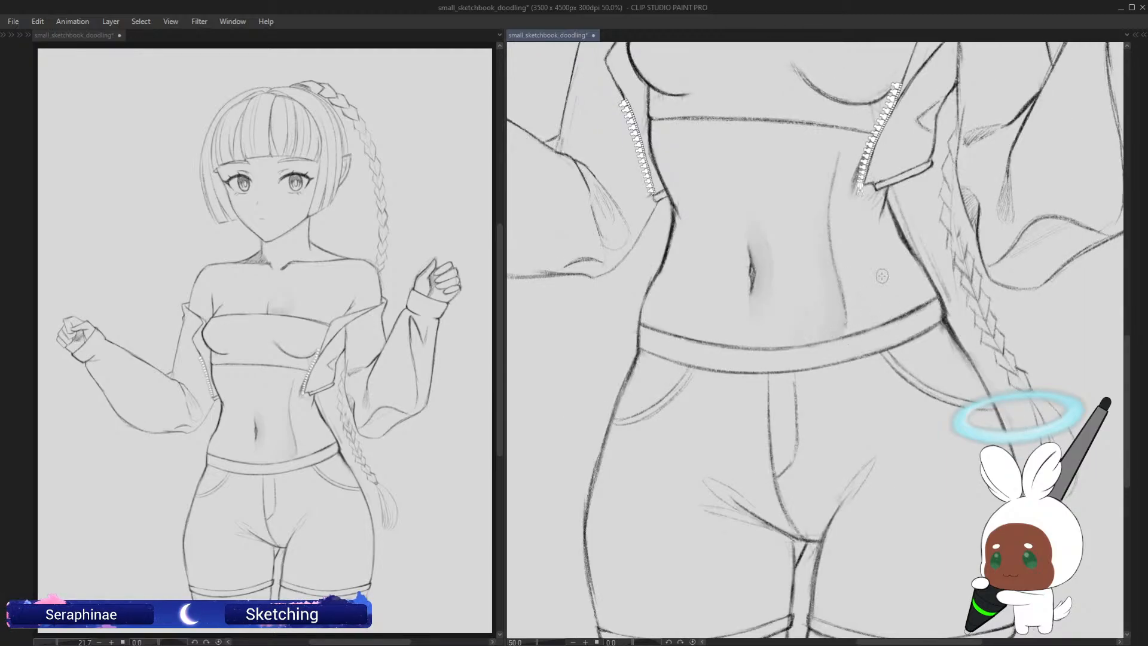
Step: Hatch light pencil strokes on the braid-side flank and along the stomach between the navel and the contour line
left_click_drag(860, 240, 873, 299)
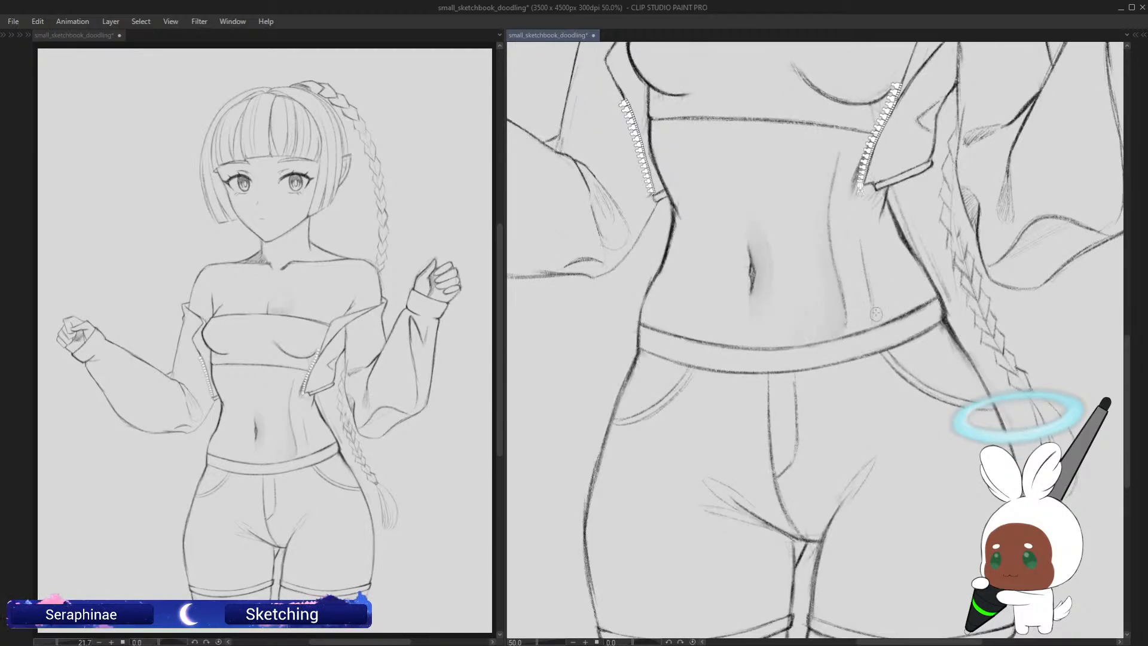
left_click_drag(864, 247, 881, 311)
mouse_move(875, 269)
left_mouse_down()
mouse_move(893, 309)
mouse_move(893, 279)
left_mouse_up()
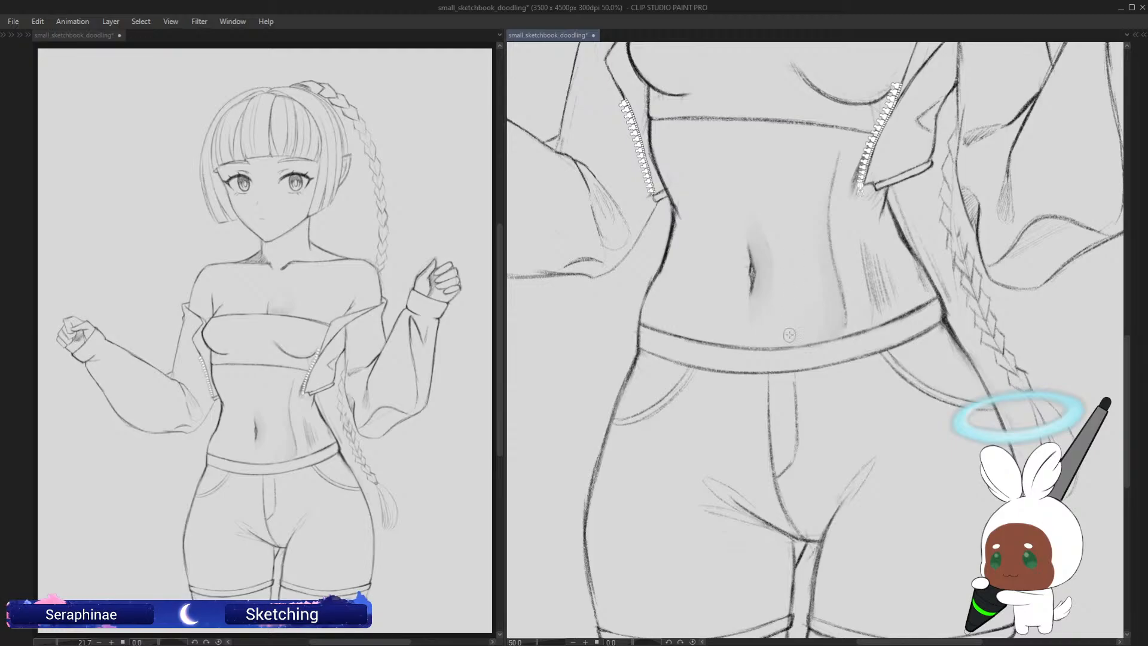
left_click_drag(798, 191, 799, 263)
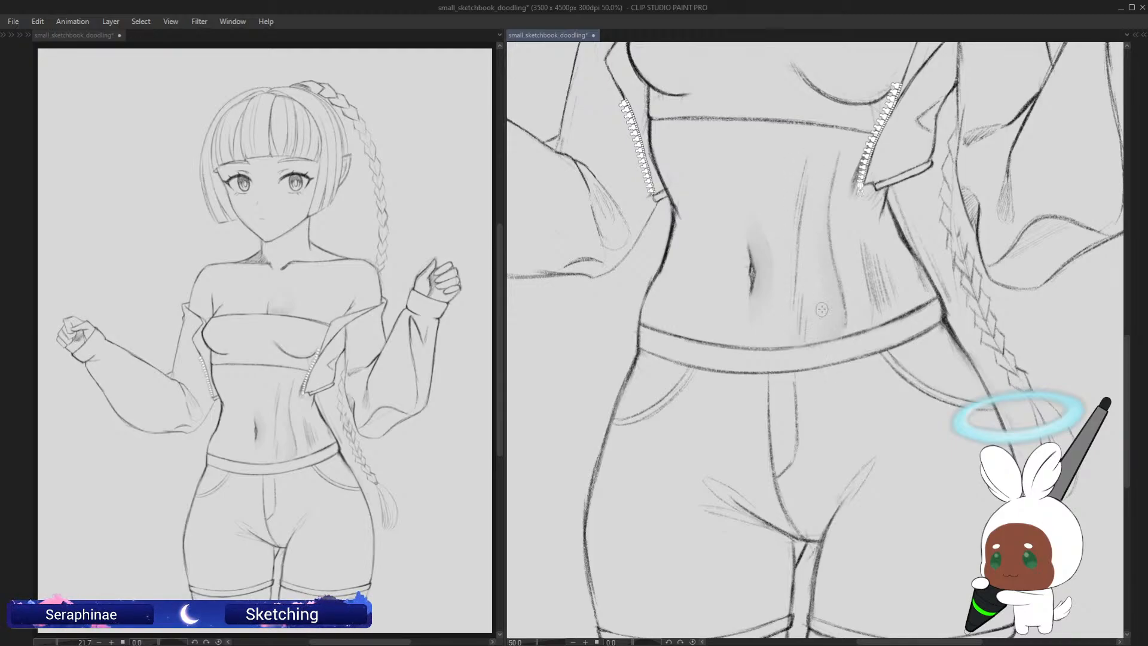
Step: Smooth the stomach hatching and abdominal contour line with the Blend tool, extending the soft shading to the braid-side waist edge
key("Tab")
left_click(253, 117)
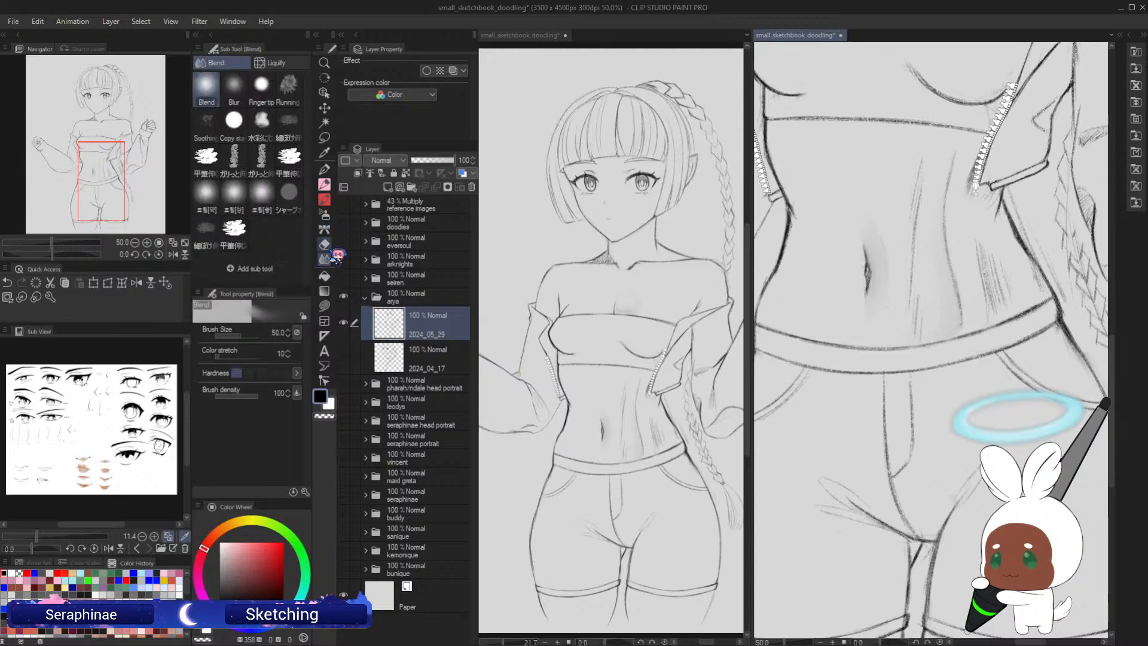
key("Tab")
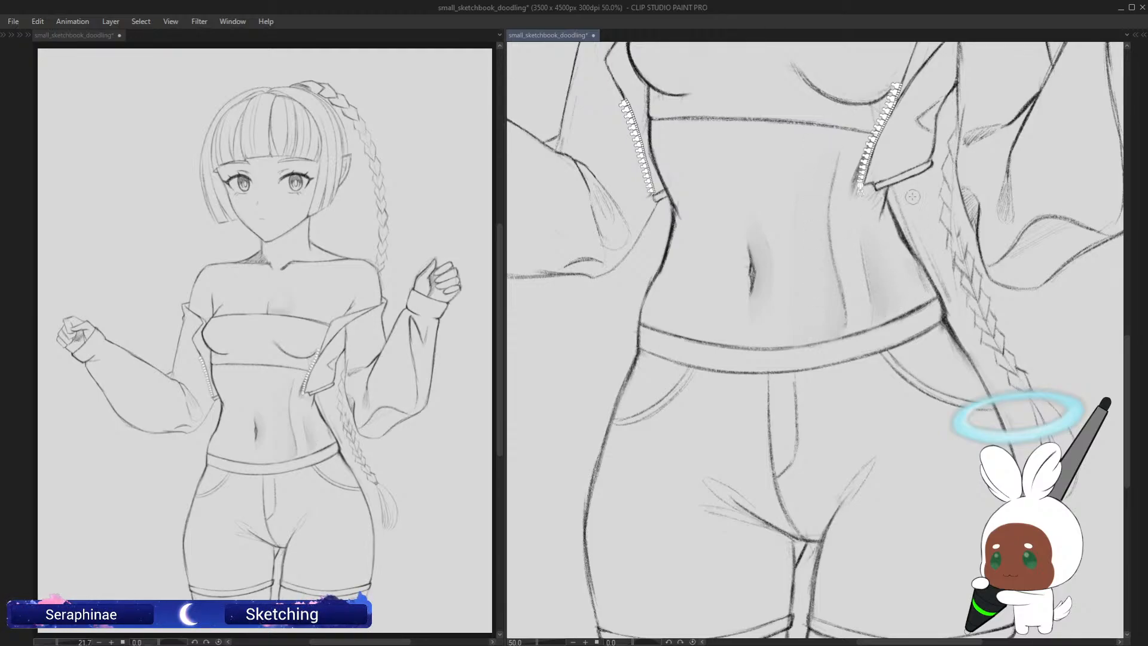
key("h")
left_click_drag(720, 263, 706, 288)
mouse_move(731, 240)
left_mouse_down()
mouse_move(713, 285)
mouse_move(739, 244)
mouse_move(715, 288)
mouse_move(720, 301)
mouse_move(759, 277)
mouse_move(771, 233)
mouse_move(756, 310)
mouse_move(750, 209)
mouse_move(718, 300)
mouse_move(701, 294)
mouse_move(749, 317)
mouse_move(703, 291)
mouse_move(736, 311)
mouse_move(729, 273)
mouse_move(745, 216)
mouse_move(744, 282)
mouse_move(718, 300)
mouse_move(718, 290)
mouse_move(752, 289)
mouse_move(734, 266)
mouse_move(744, 229)
mouse_move(702, 288)
mouse_move(766, 248)
mouse_move(747, 275)
mouse_move(761, 233)
mouse_move(711, 288)
mouse_move(776, 211)
mouse_move(755, 312)
mouse_move(779, 131)
mouse_move(760, 218)
mouse_move(755, 208)
mouse_move(764, 194)
mouse_move(776, 225)
mouse_move(763, 203)
mouse_move(755, 242)
mouse_move(743, 219)
mouse_move(770, 209)
mouse_move(744, 298)
left_mouse_up()
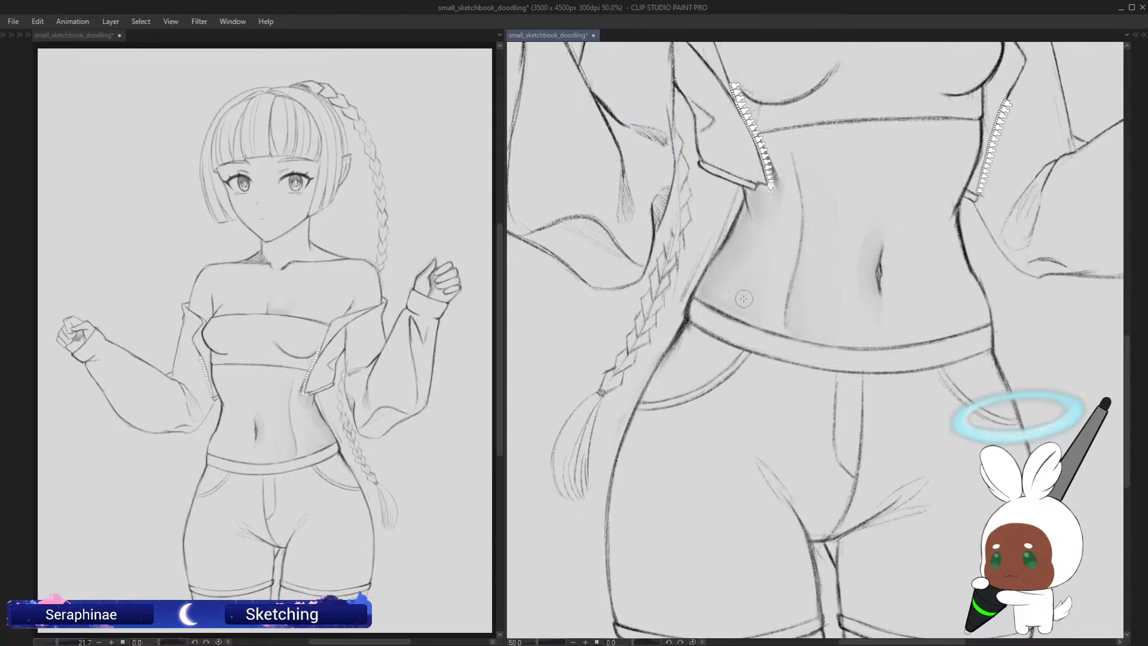
key("h")
mouse_move(832, 150)
left_mouse_down()
mouse_move(820, 228)
mouse_move(824, 106)
mouse_move(837, 145)
mouse_move(823, 239)
mouse_move(826, 230)
mouse_move(838, 314)
mouse_move(822, 216)
mouse_move(835, 311)
mouse_move(766, 271)
mouse_move(828, 234)
mouse_move(841, 331)
mouse_move(835, 301)
left_mouse_up()
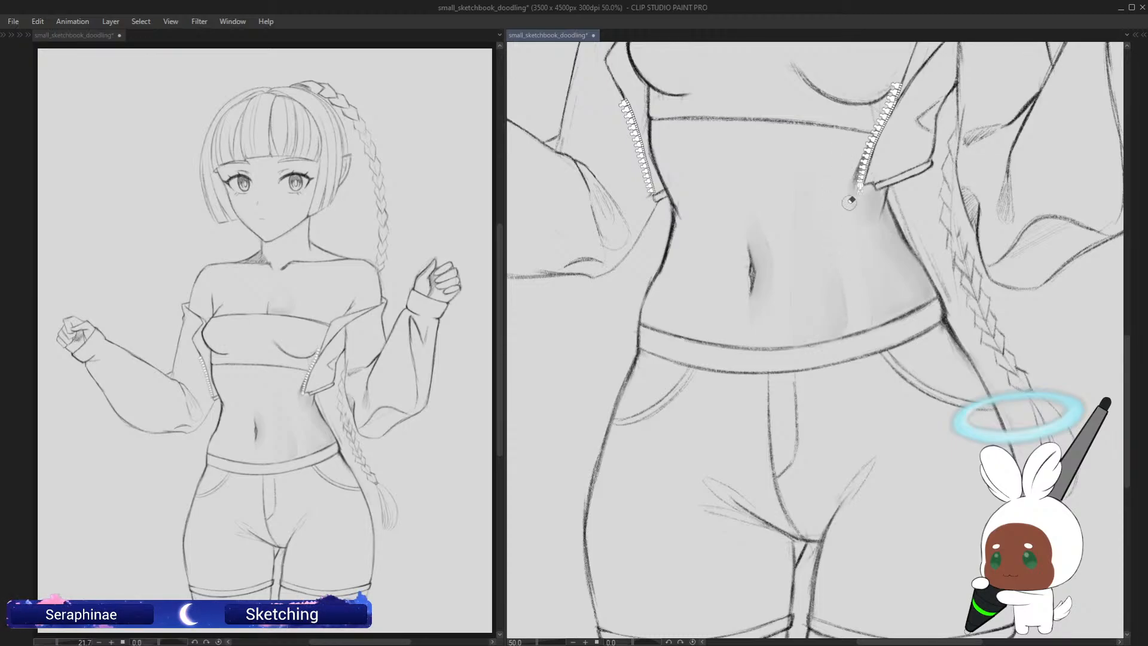
Step: Blend the hatched shadow at the base of the neck and the collarbone line into smooth shading
key("ctrl+0")
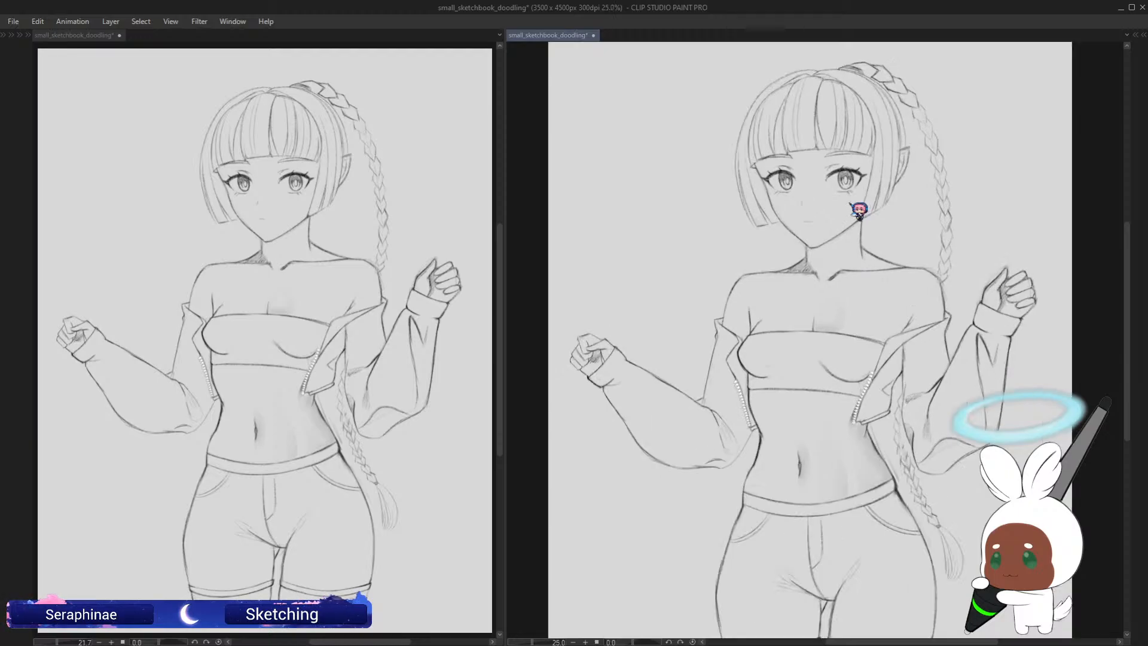
scroll(859, 211, "up", 3)
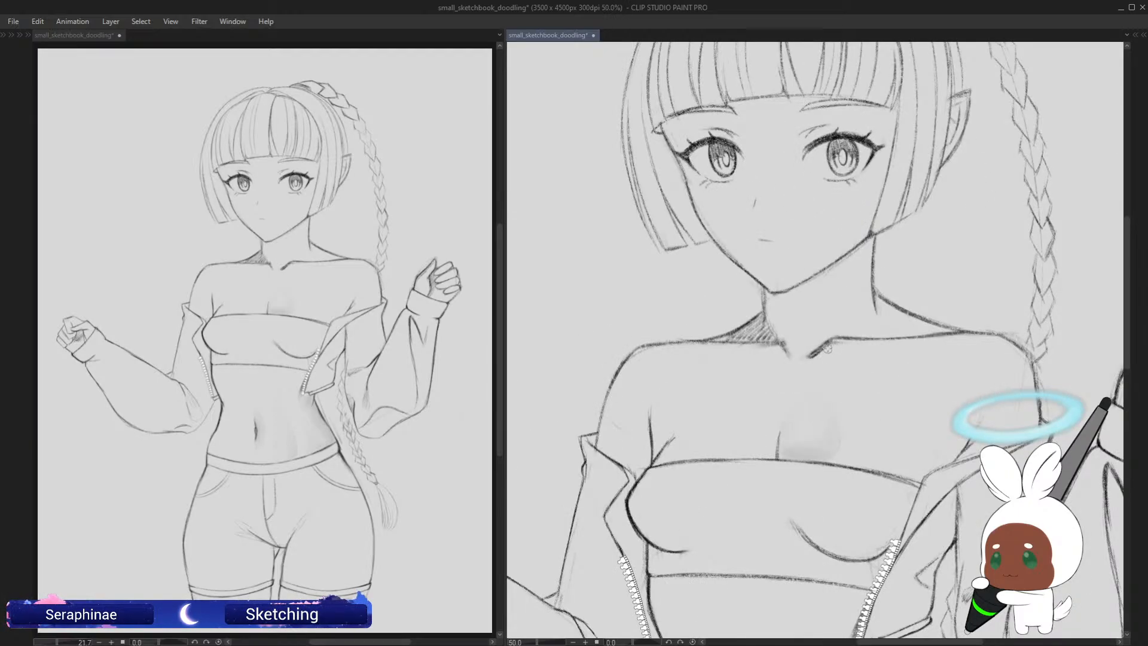
mouse_move(819, 351)
left_mouse_down()
mouse_move(858, 335)
mouse_move(904, 339)
mouse_move(883, 328)
left_mouse_up()
key("h")
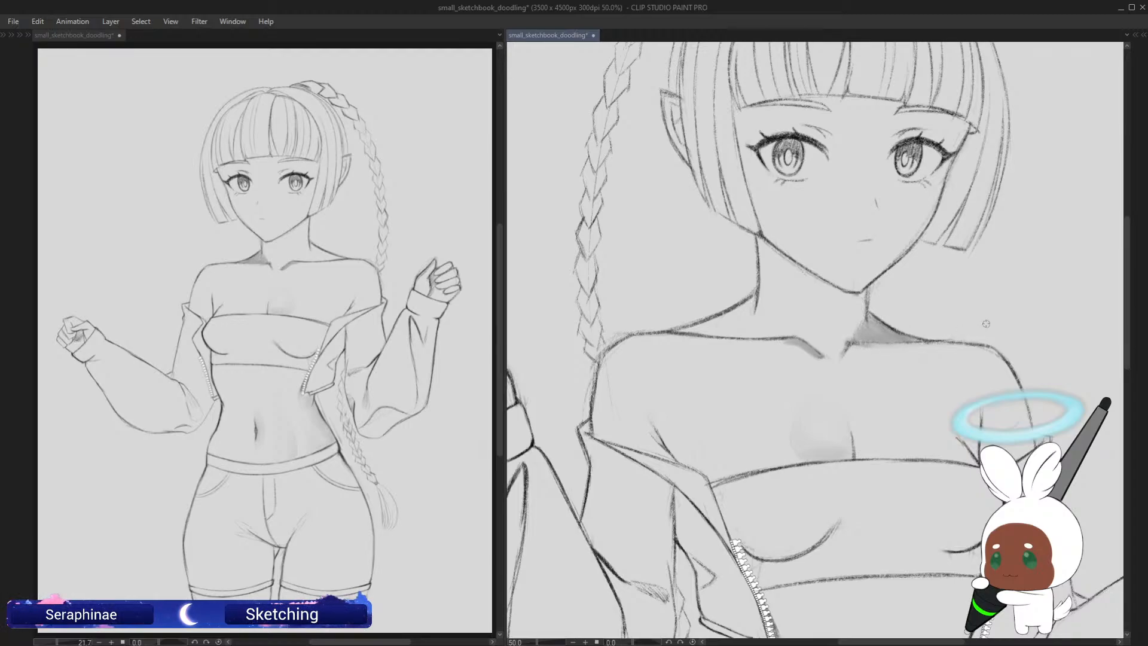
key("h")
key("ctrl+minus")
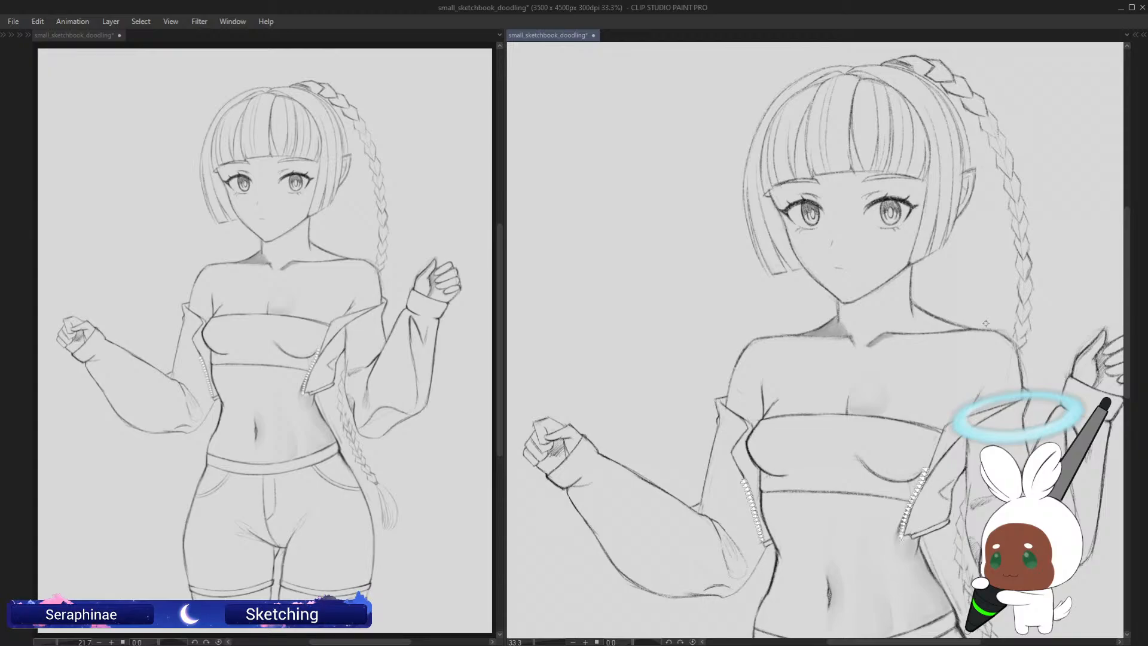
Step: Hatch a dark shadow under the chin and along the braid-side jawline with the SU-Cream Pencil
key("Tab")
left_click(326, 186)
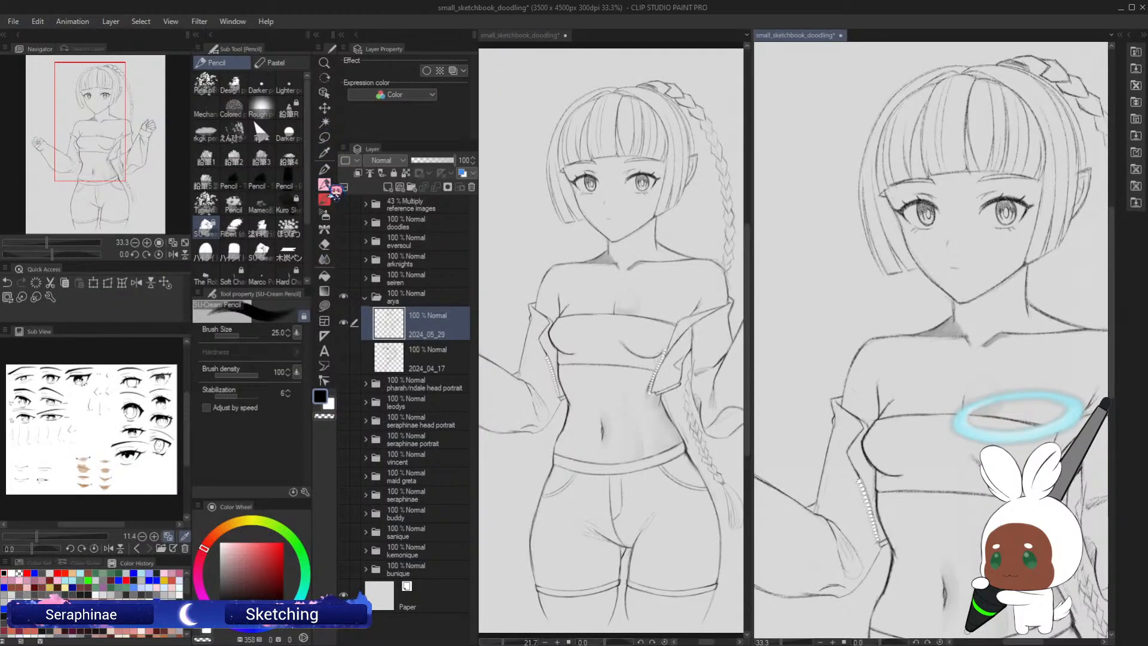
key("Tab")
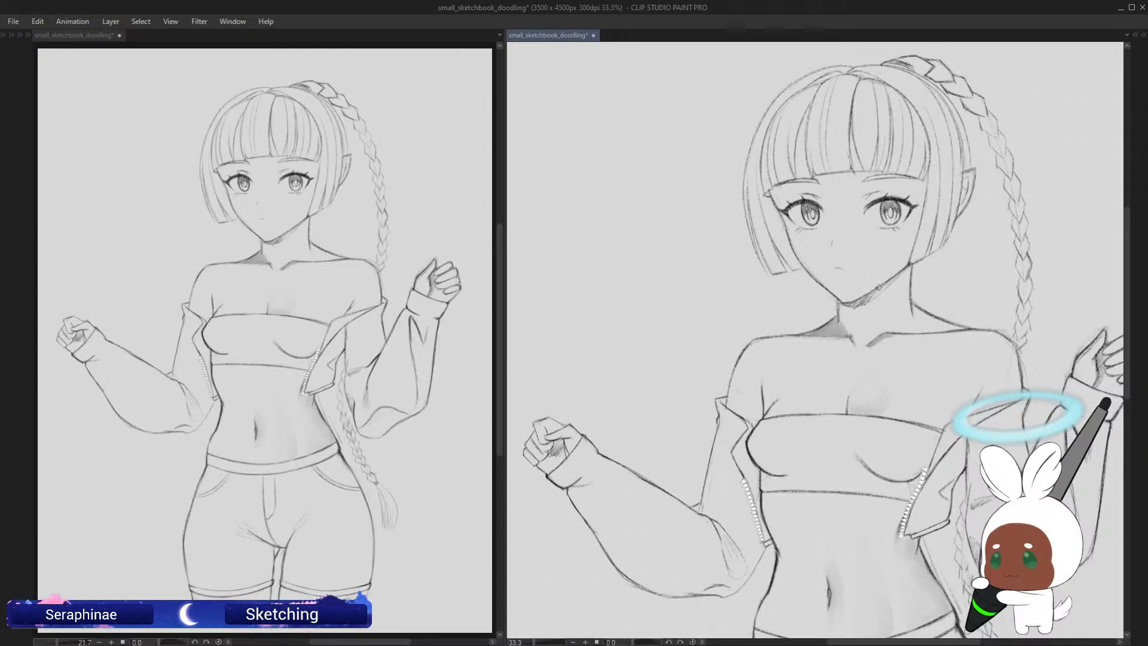
left_click_drag(874, 300, 889, 277)
left_click_drag(884, 290, 897, 275)
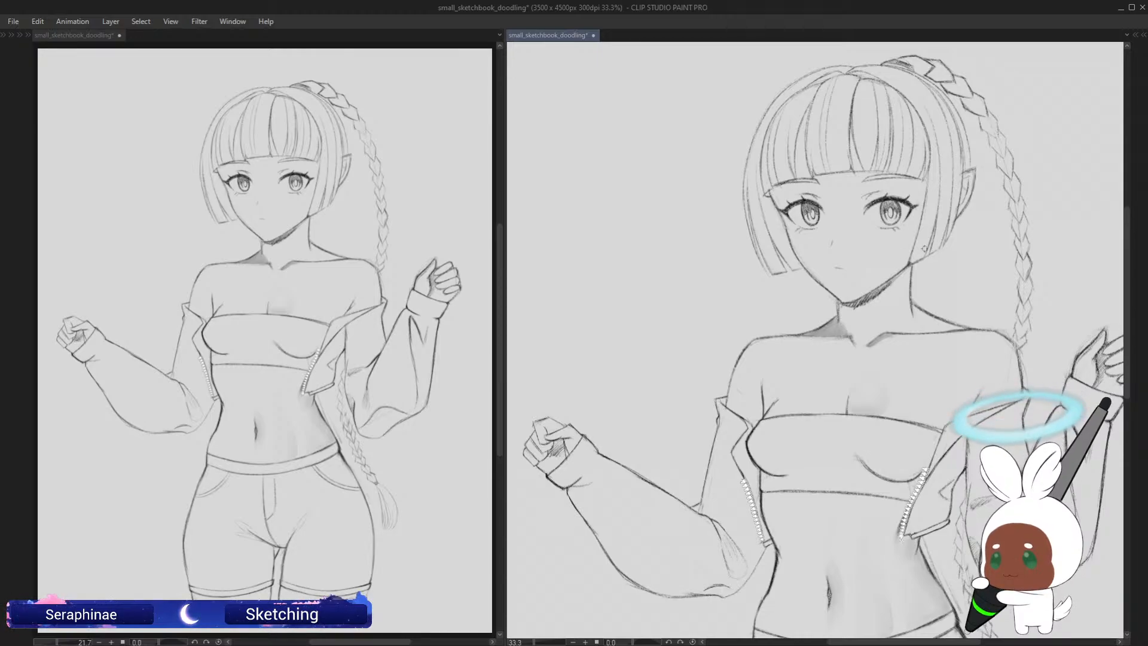
Step: Save the sketch file
left_click_drag(1122, 305, 1118, 345)
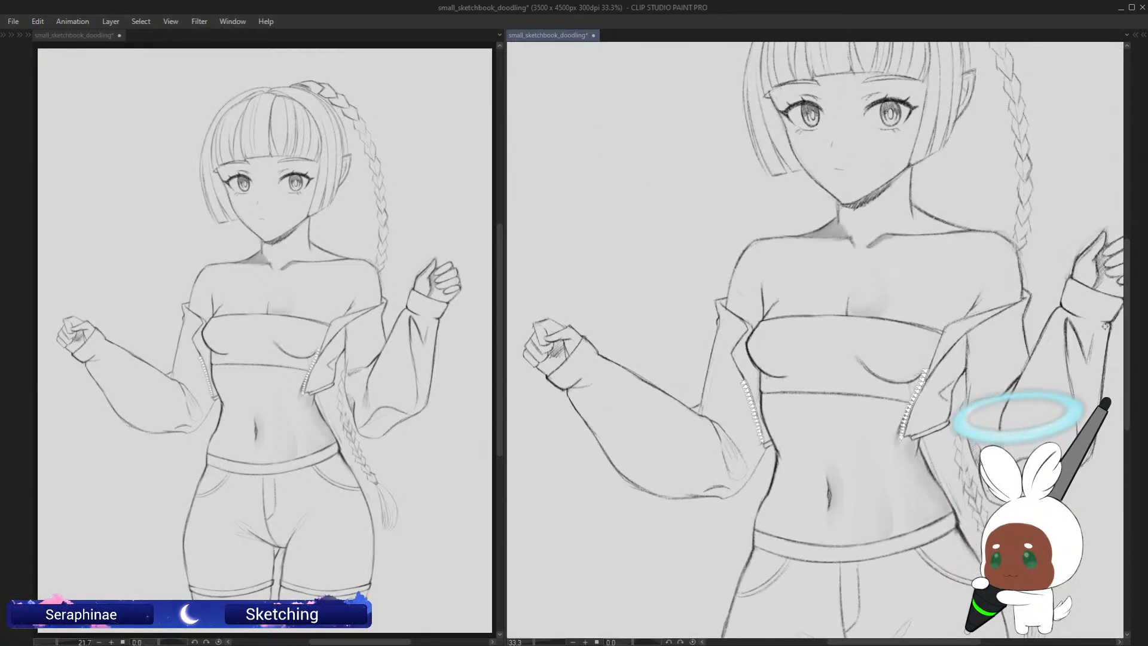
left_click_drag(1124, 281, 1124, 238)
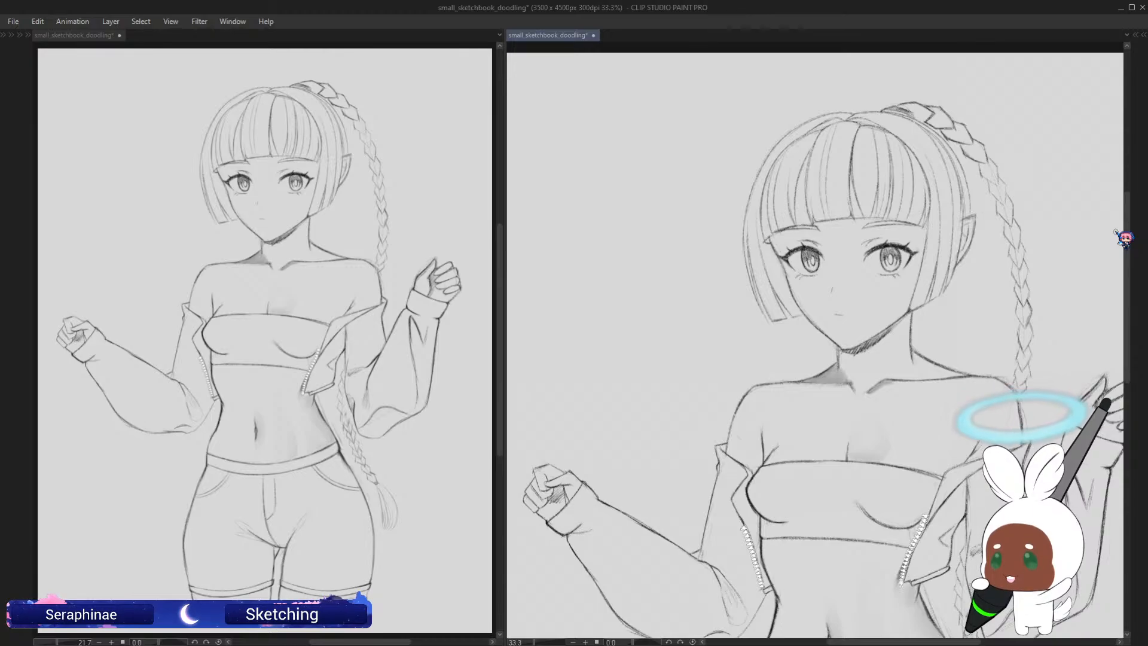
key("ctrl+s")
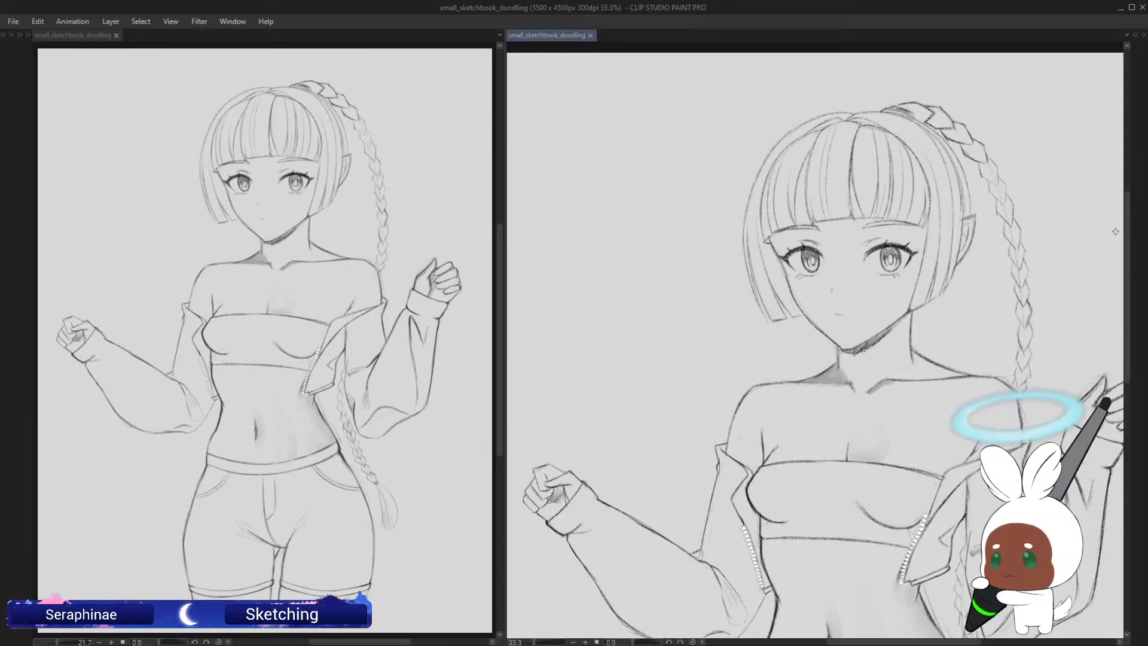
Step: Rework the outer corner of the fringe and the hair line beside the eye on the side away from the braid
scroll(1116, 231, "up", 2)
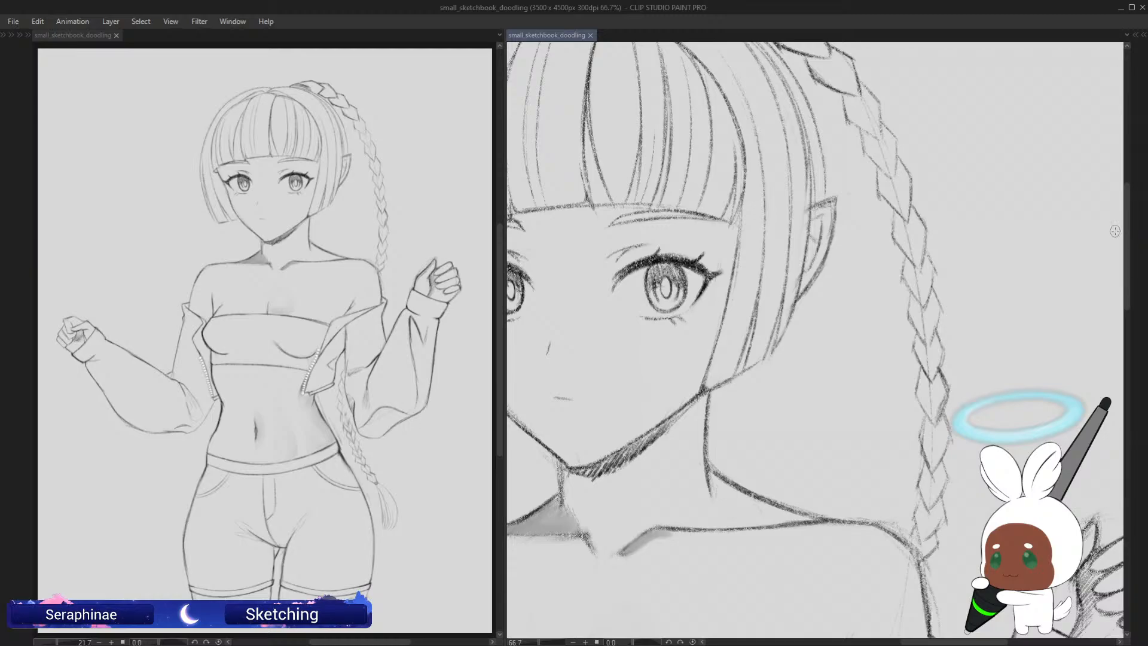
left_click_drag(728, 616, 940, 616)
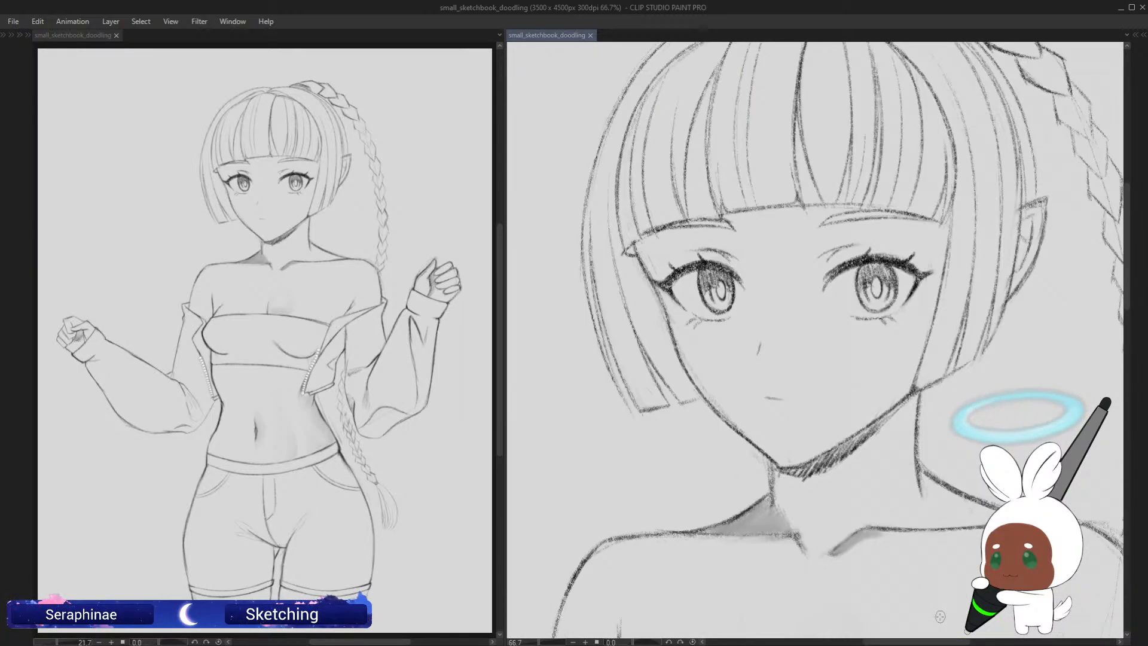
key("h")
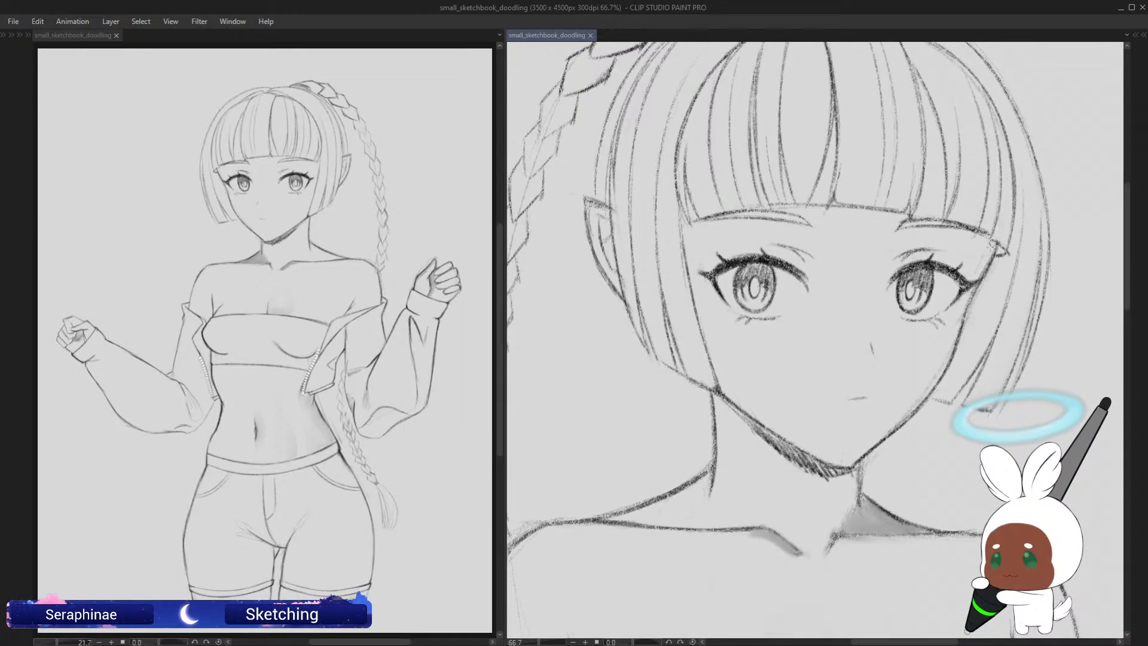
left_click_drag(994, 243, 960, 332)
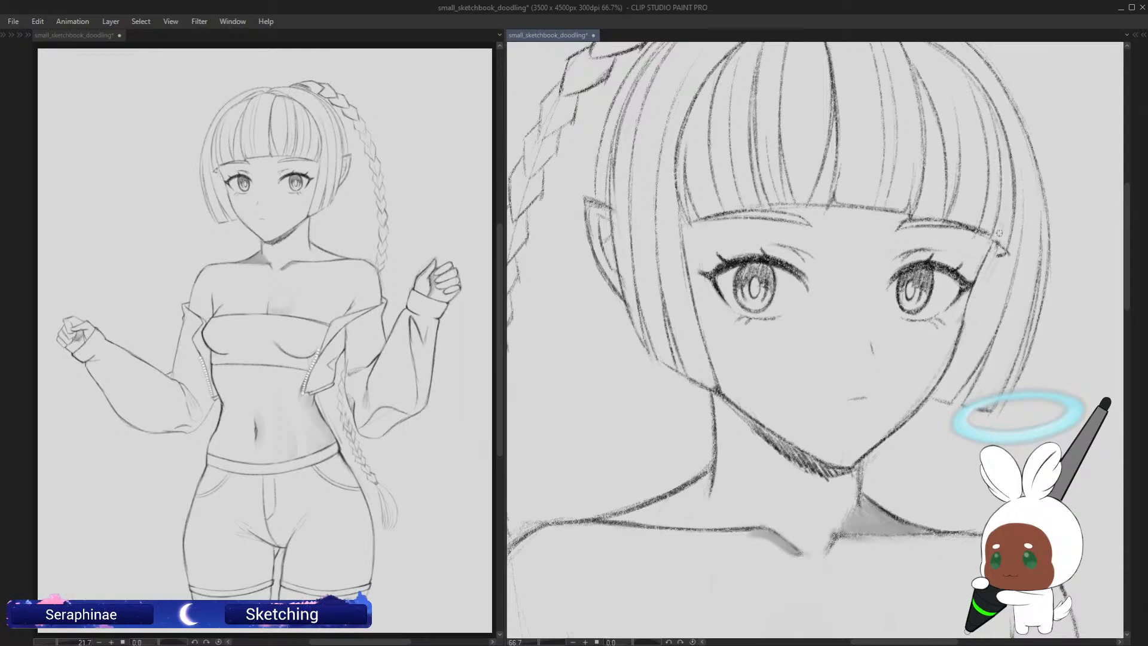
key("h")
key("h")
left_click_drag(996, 247, 964, 321)
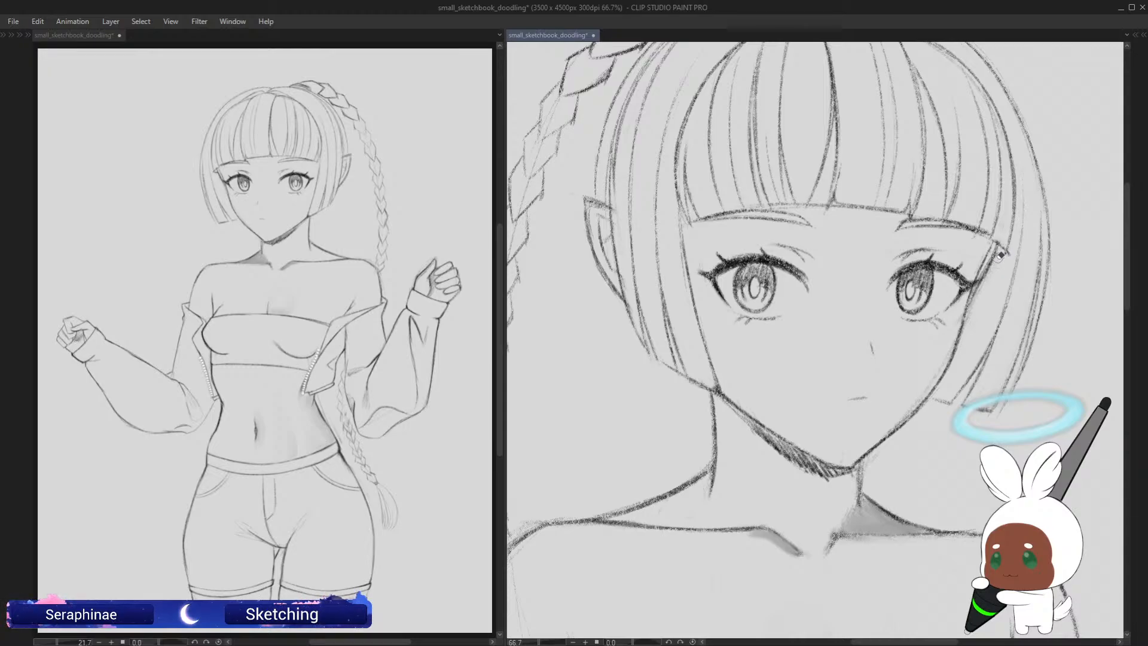
left_click_drag(970, 305, 984, 275)
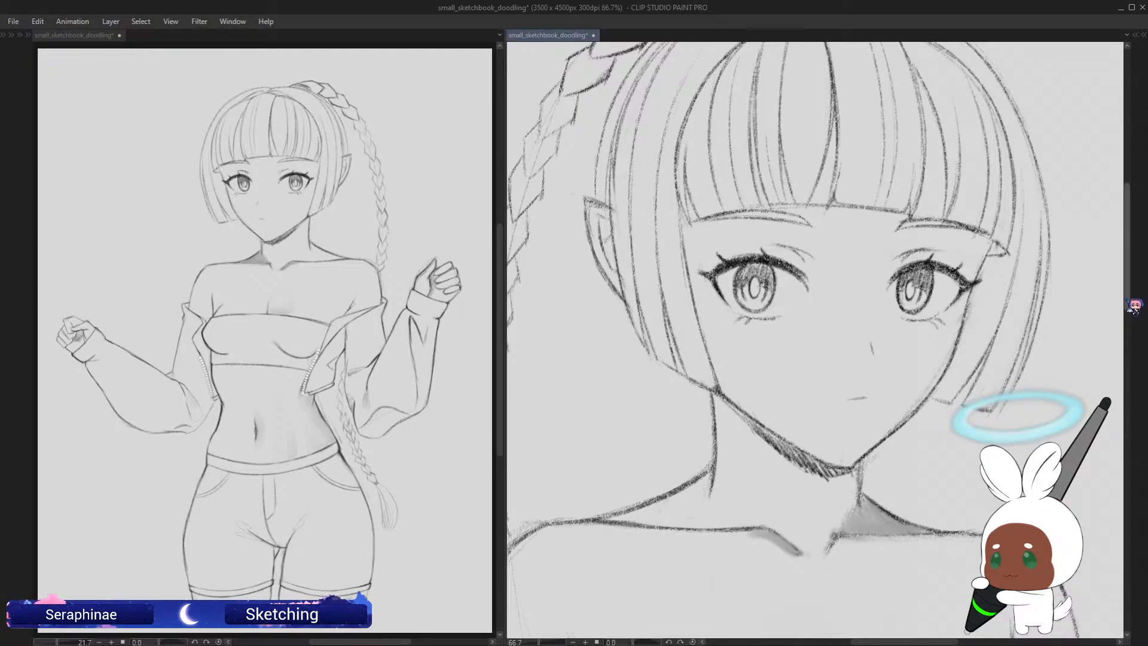
Step: Replace the short mouth line with a wider, upward-curving smile
scroll(1122, 304, "down", 3)
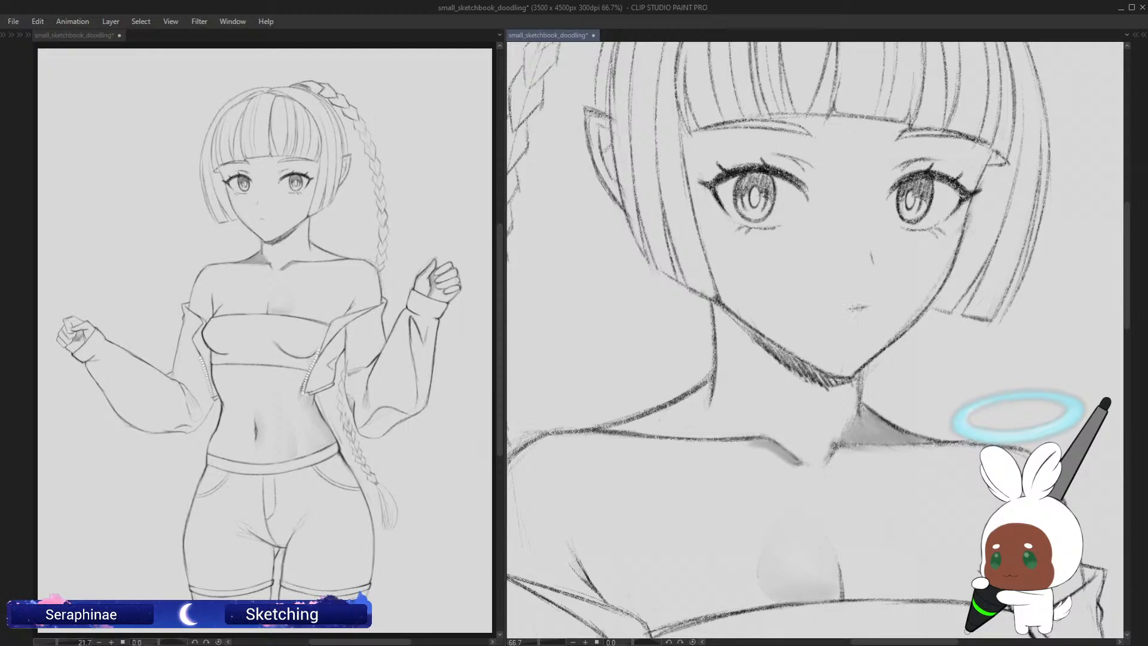
left_click_drag(868, 307, 849, 308)
key("h")
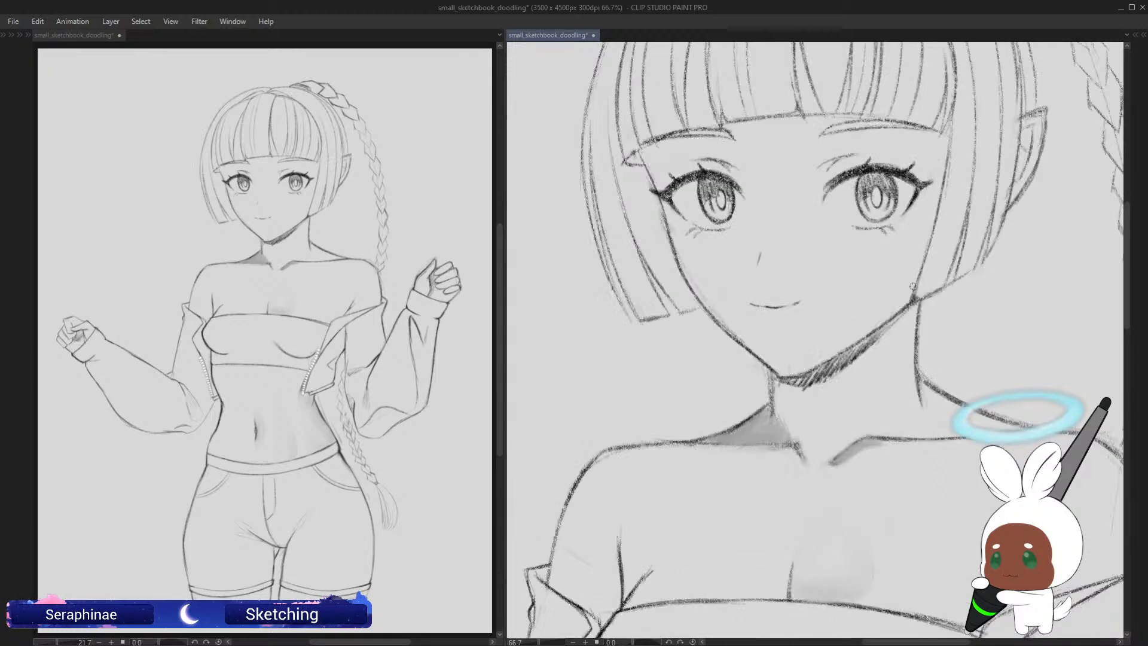
key("h")
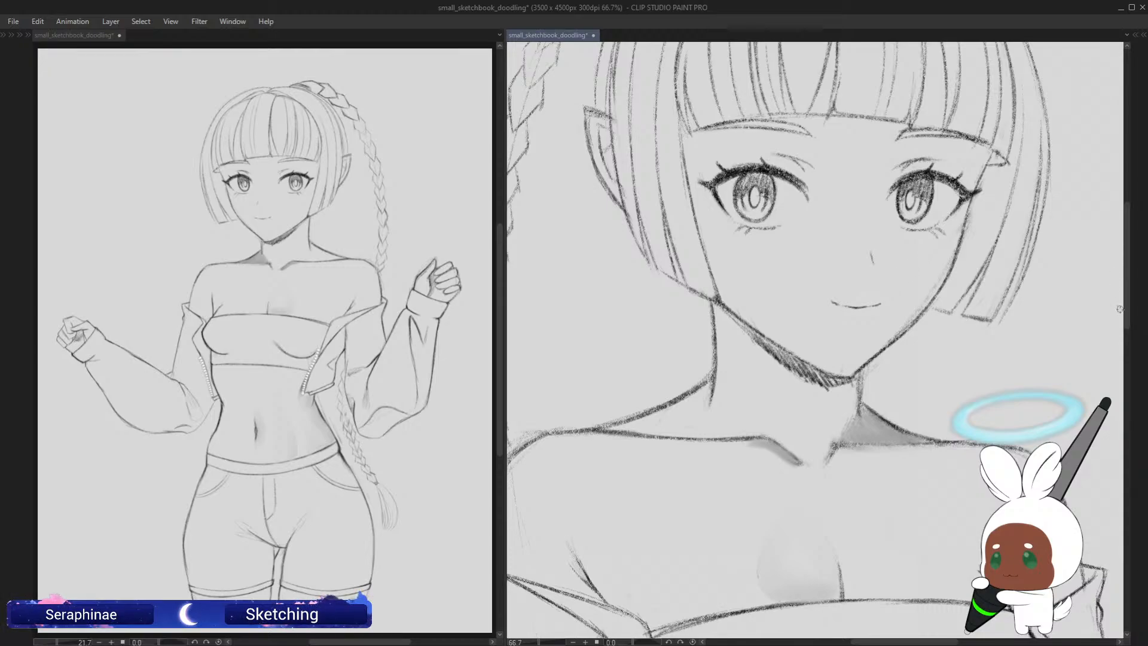
Step: Blend soft shading into the elbow folds of the jacket sleeve on the side away from the braid
scroll(1137, 279, "up", 5)
left_click_drag(1140, 279, 1134, 342)
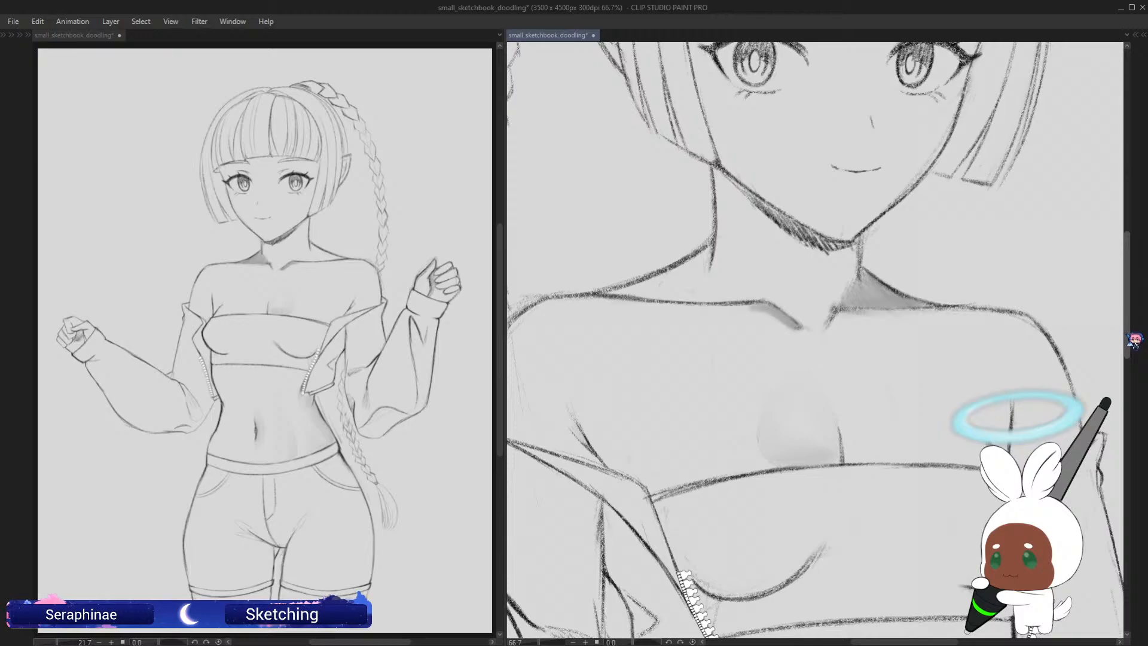
key("ctrl+minus")
scroll(1137, 331, "down", 5)
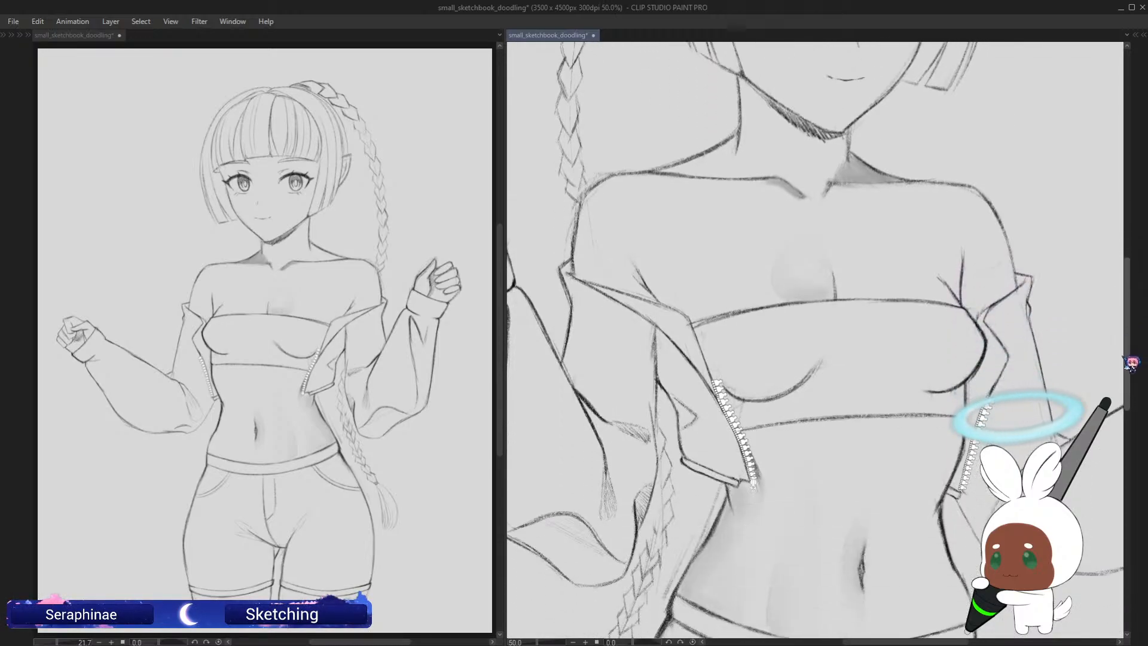
key("Tab")
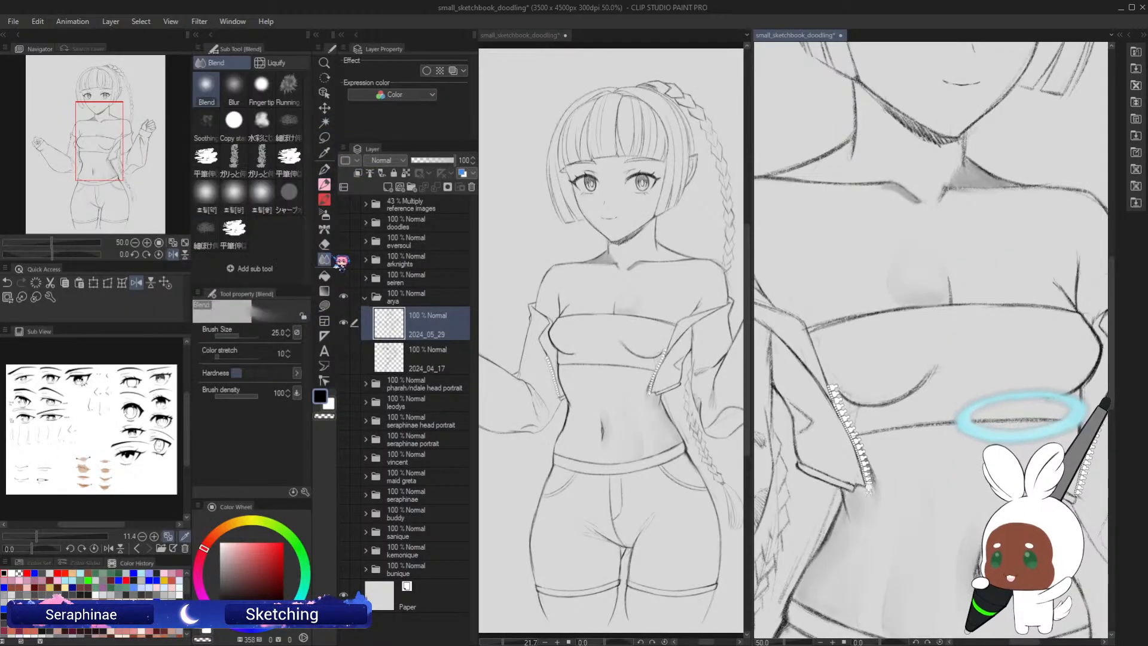
key("Tab")
scroll(1130, 377, "down", 4)
scroll(1131, 377, "down", 2)
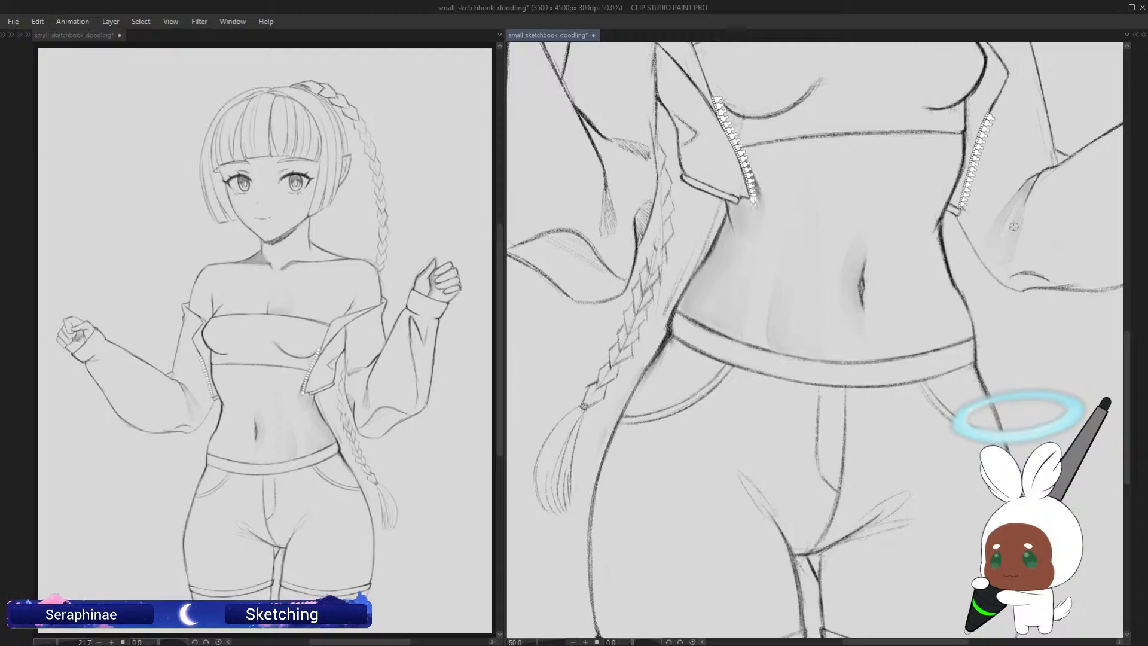
mouse_move(1038, 257)
left_mouse_down()
mouse_move(872, 257)
mouse_move(854, 279)
mouse_move(908, 287)
mouse_move(845, 283)
mouse_move(932, 285)
left_mouse_up()
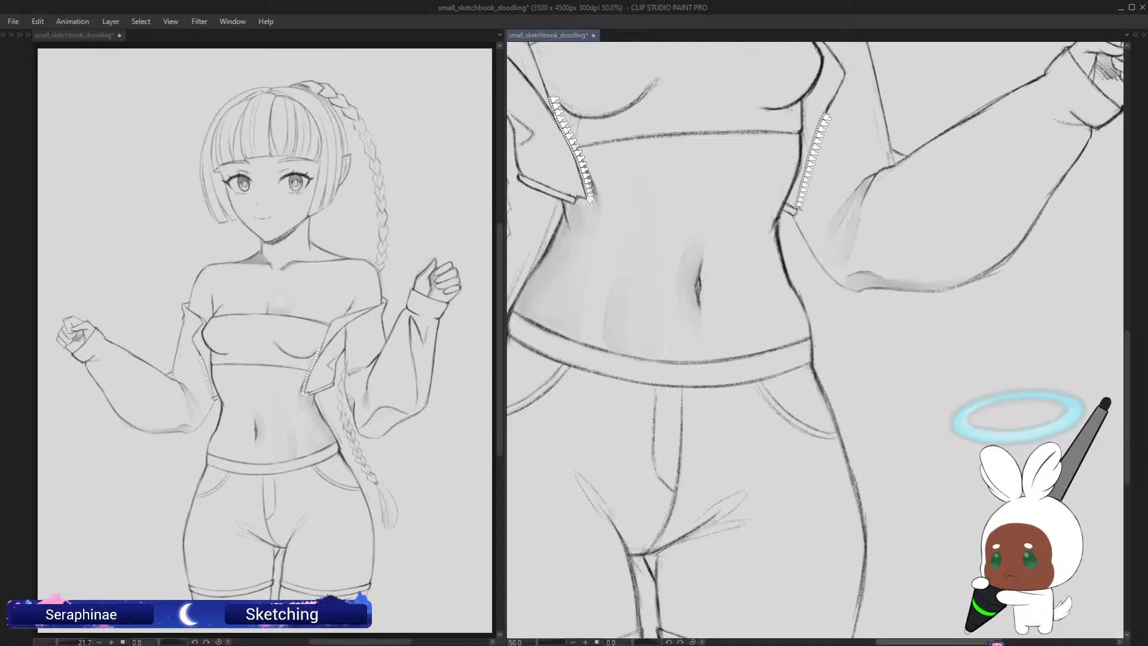
Step: Softly shade the underside of the same sleeve from the elbow up the forearm to the cuff
scroll(816, 340, "right", 3)
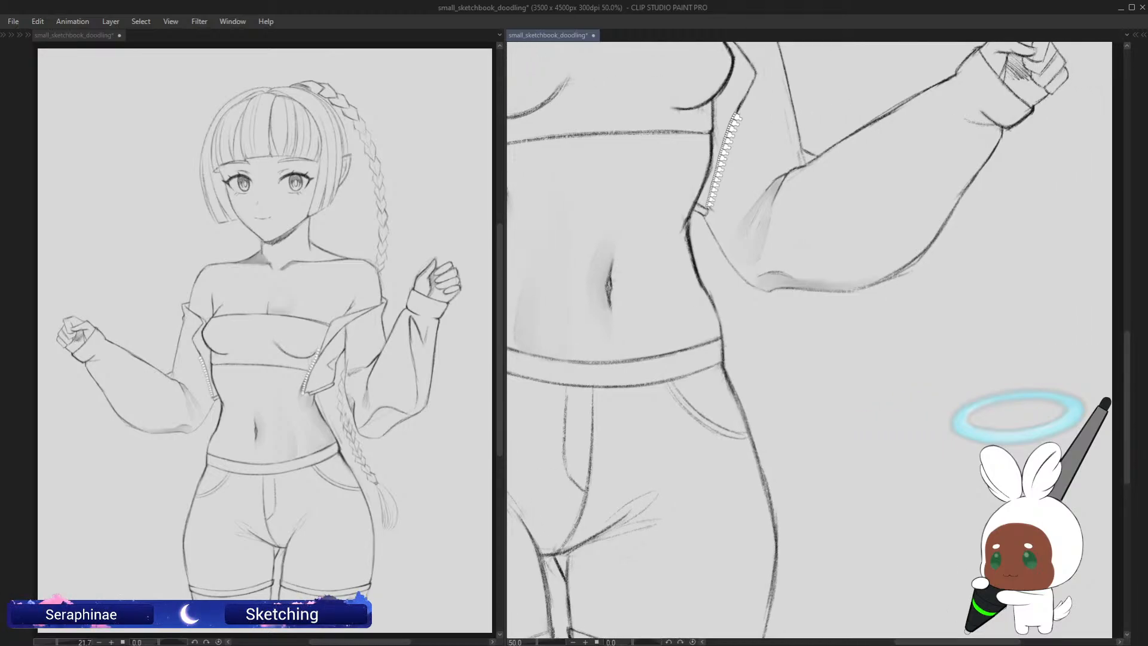
scroll(1122, 328, "up", 3)
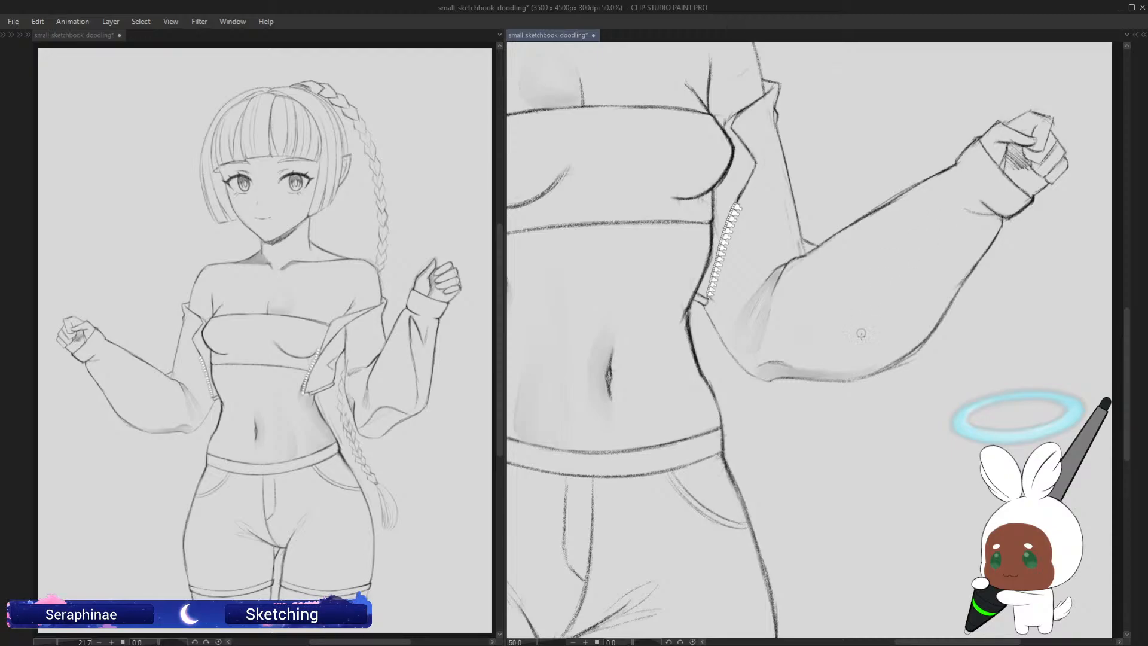
mouse_move(843, 375)
left_mouse_down()
mouse_move(925, 322)
mouse_move(883, 360)
mouse_move(932, 315)
mouse_move(913, 341)
mouse_move(960, 227)
mouse_move(935, 327)
mouse_move(916, 342)
mouse_move(992, 229)
mouse_move(938, 306)
mouse_move(988, 229)
mouse_move(922, 313)
mouse_move(941, 289)
mouse_move(933, 303)
mouse_move(857, 364)
mouse_move(900, 344)
mouse_move(808, 363)
mouse_move(937, 295)
mouse_move(909, 325)
mouse_move(887, 343)
mouse_move(988, 184)
mouse_move(985, 234)
mouse_move(939, 247)
mouse_move(975, 242)
mouse_move(928, 274)
mouse_move(892, 326)
mouse_move(894, 346)
mouse_move(980, 241)
mouse_move(920, 270)
mouse_move(983, 234)
mouse_move(906, 289)
mouse_move(925, 289)
mouse_move(928, 269)
mouse_move(872, 356)
mouse_move(924, 321)
mouse_move(882, 348)
mouse_move(961, 223)
left_mouse_up()
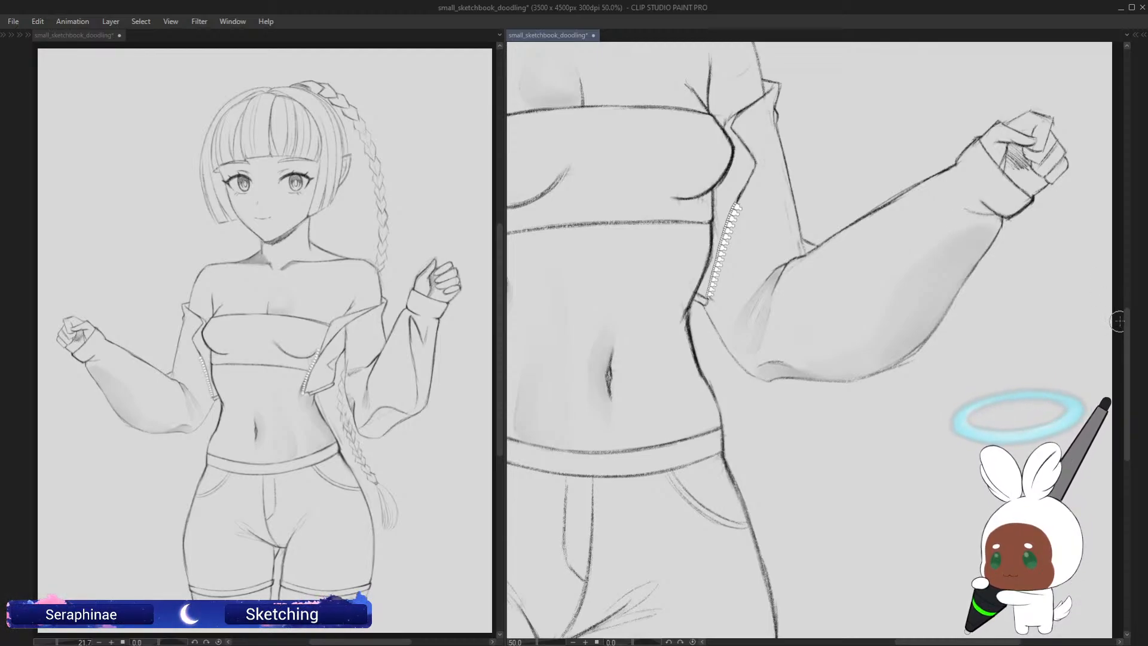
left_click_drag(1117, 326, 1117, 317)
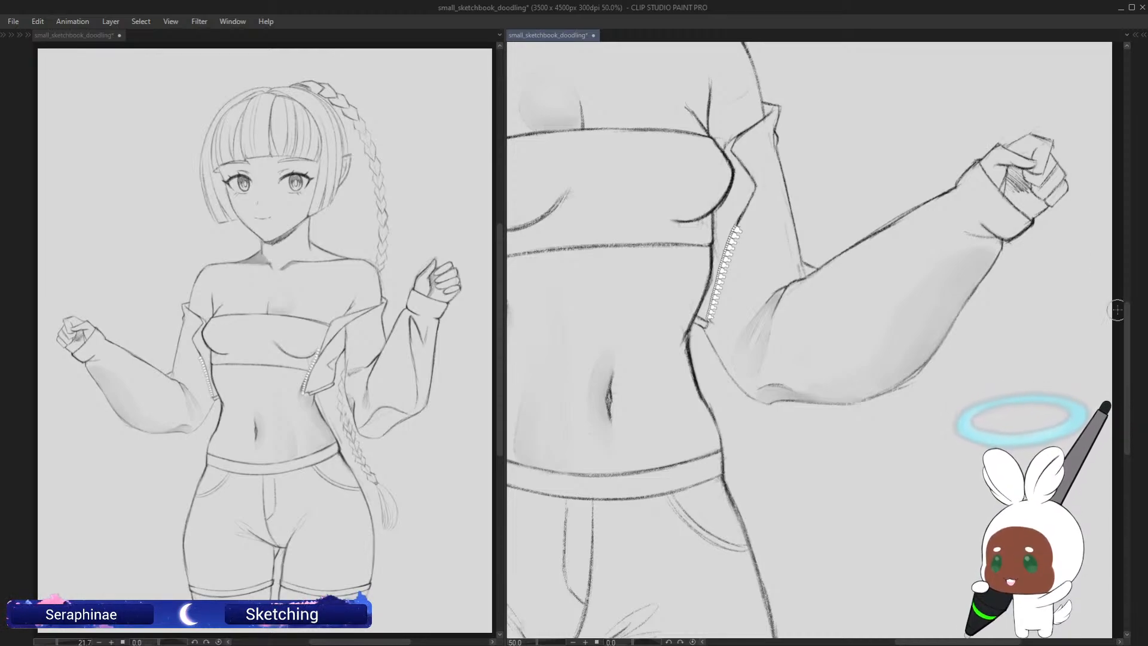
scroll(1119, 299, "up", 2)
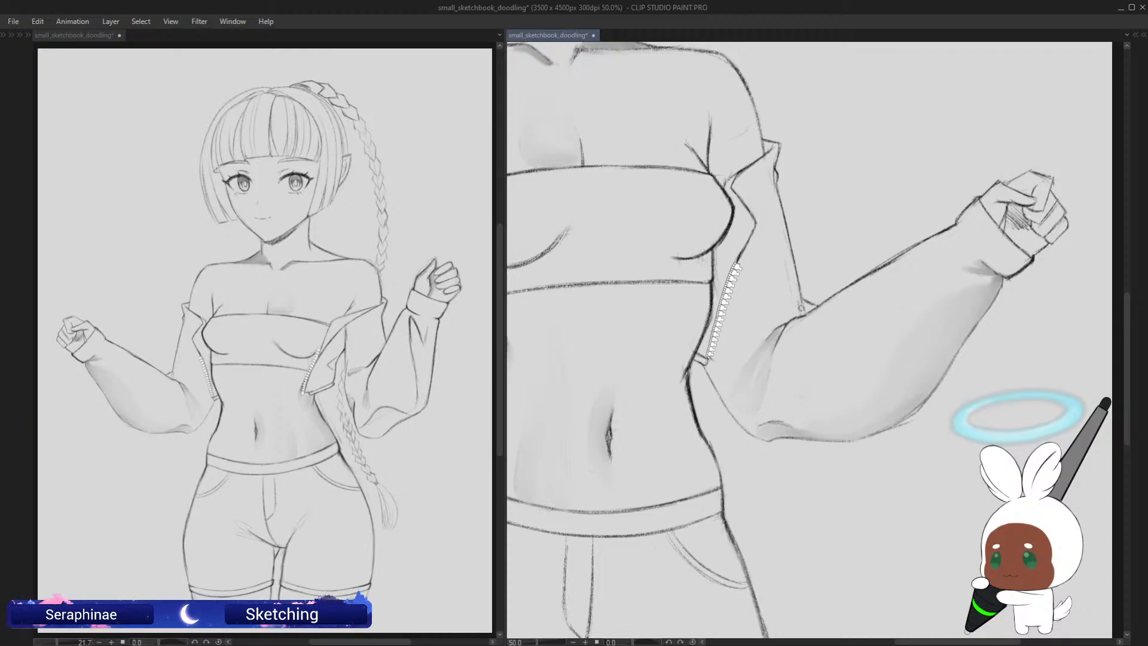
Step: Flip the canvas view and shade the fold below the braid-side cuff and the sleeve's outer edge with the Blend tool
key("h")
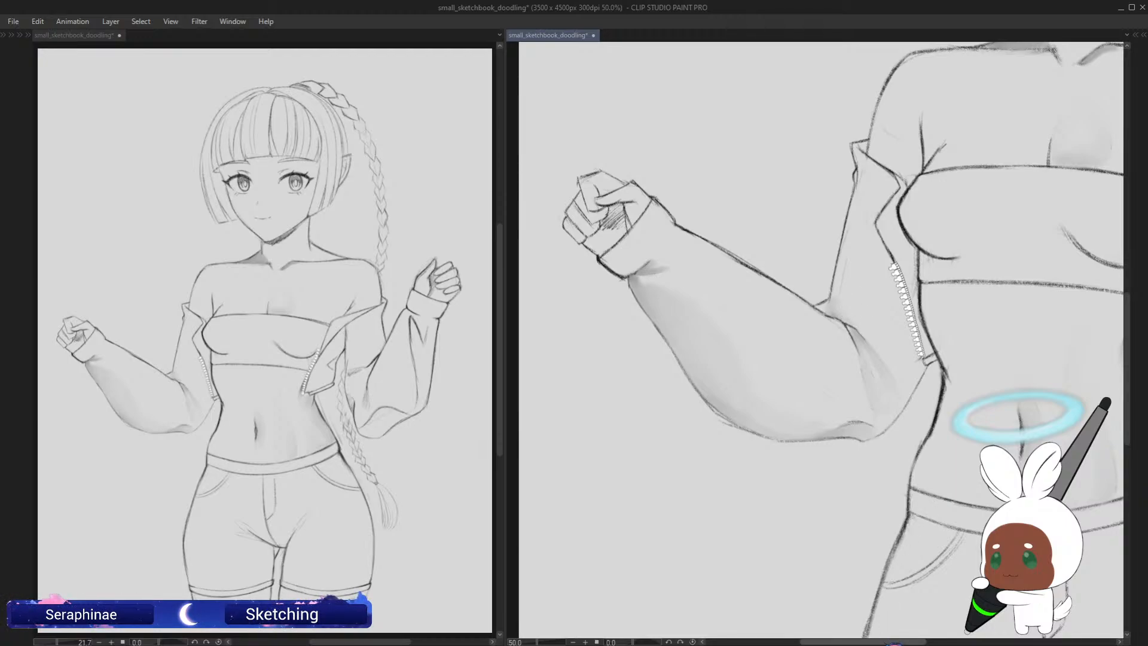
left_click_drag(894, 642, 1003, 642)
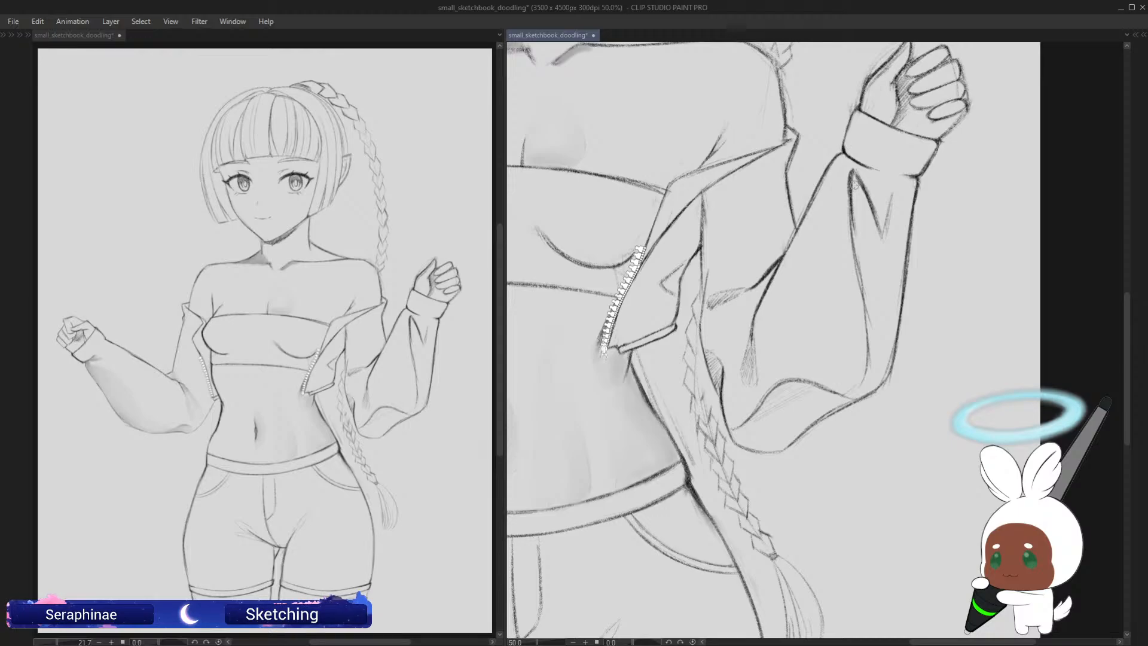
mouse_move(854, 184)
left_mouse_down()
mouse_move(866, 283)
mouse_move(864, 215)
mouse_move(885, 266)
left_mouse_up()
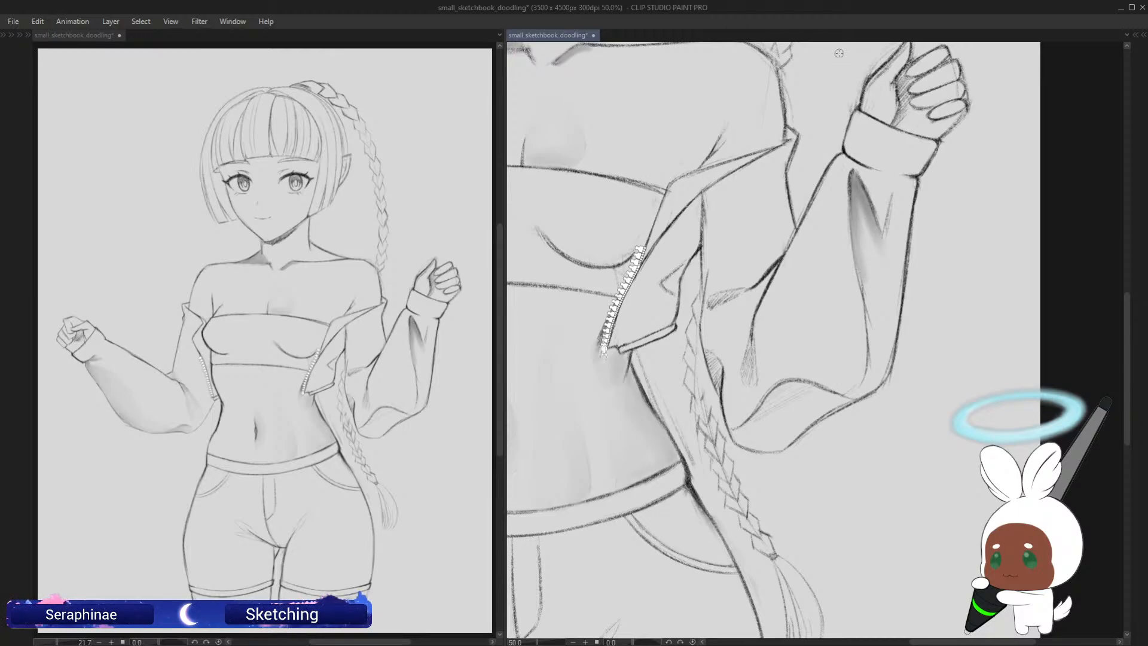
left_click_drag(853, 179, 874, 260)
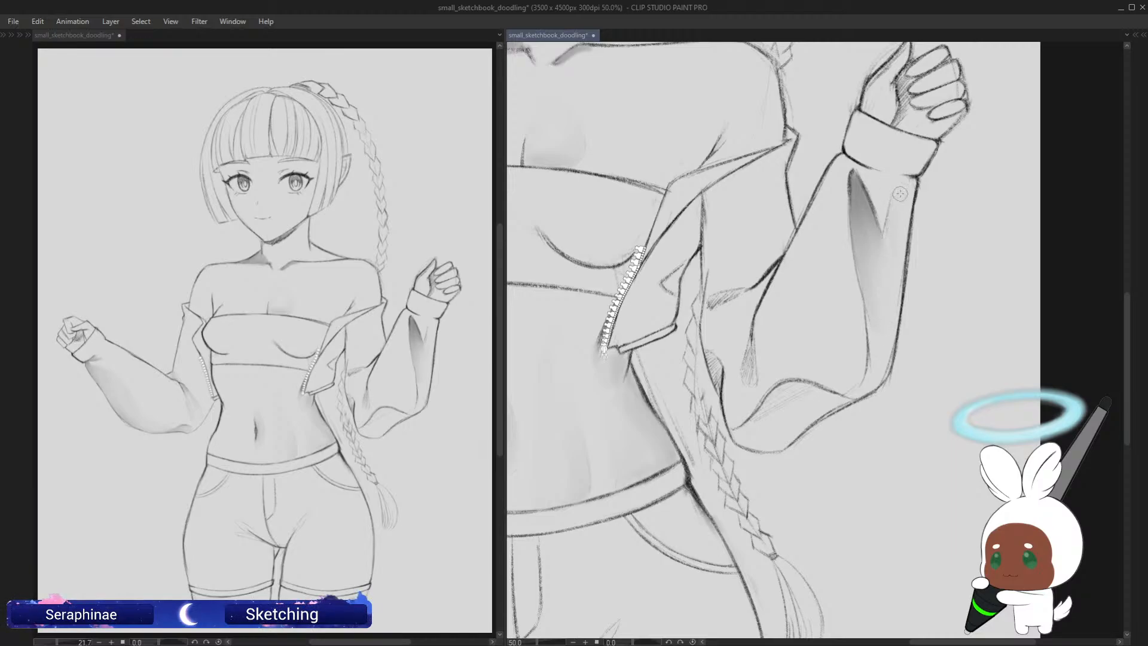
left_click_drag(905, 183, 887, 339)
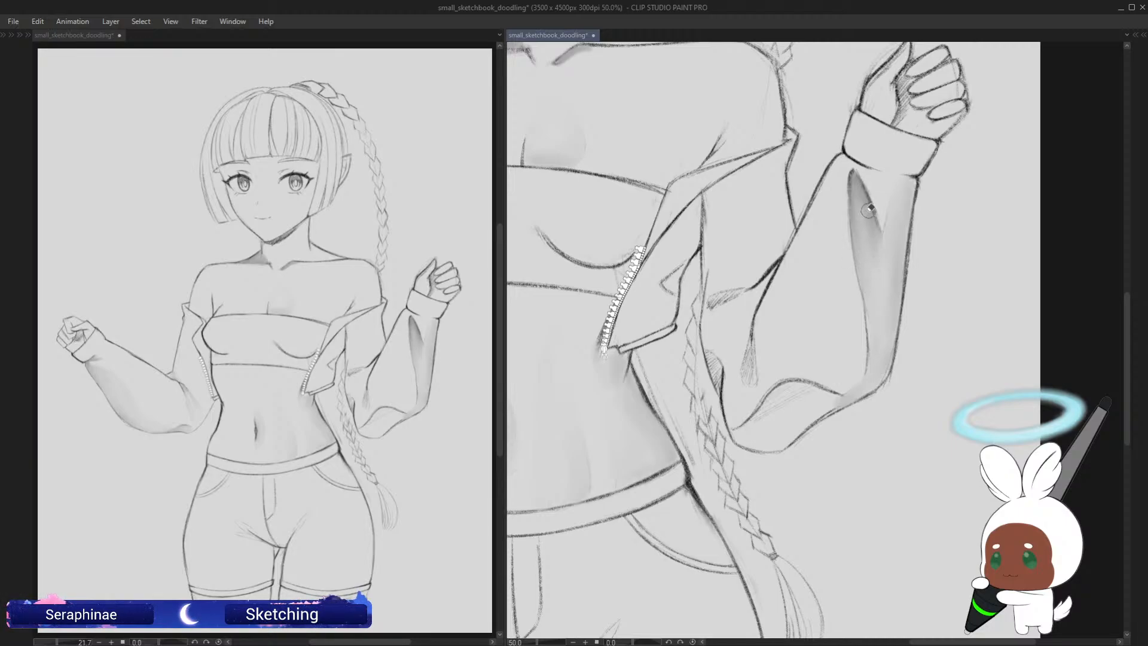
mouse_move(874, 226)
left_mouse_down()
mouse_move(862, 217)
mouse_move(864, 246)
mouse_move(870, 238)
left_mouse_up()
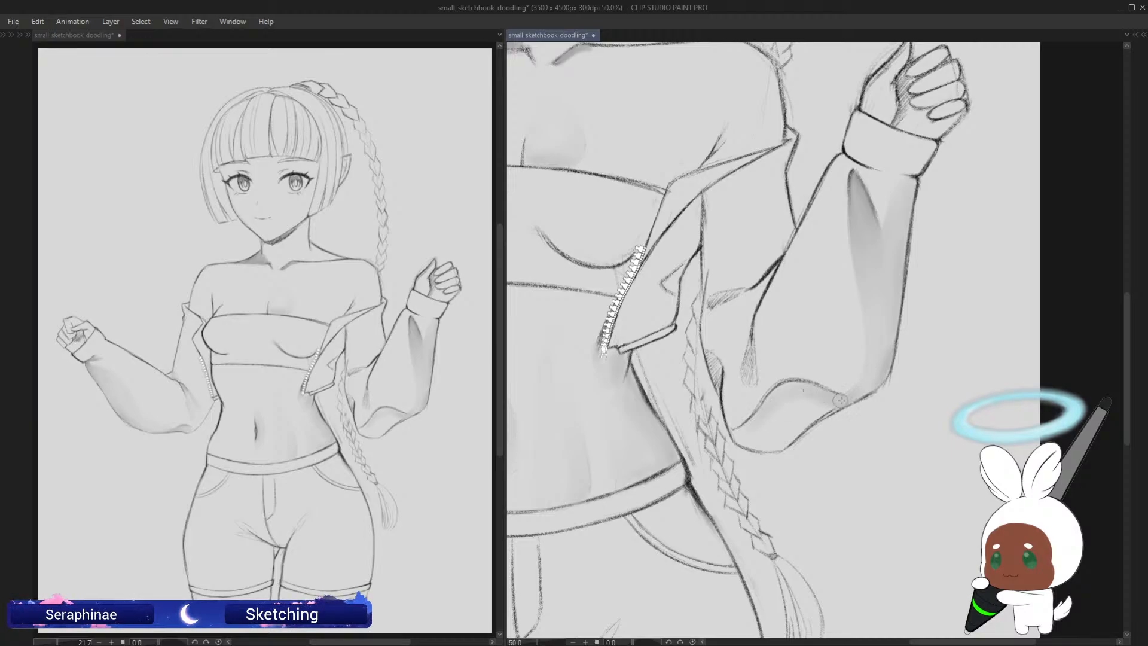
Step: Shade the puffed lower fold of the braid-side sleeve and smooth the hatching at its elbow and on the jacket flap
mouse_move(808, 395)
left_mouse_down()
mouse_move(824, 402)
mouse_move(801, 429)
mouse_move(744, 439)
left_mouse_up()
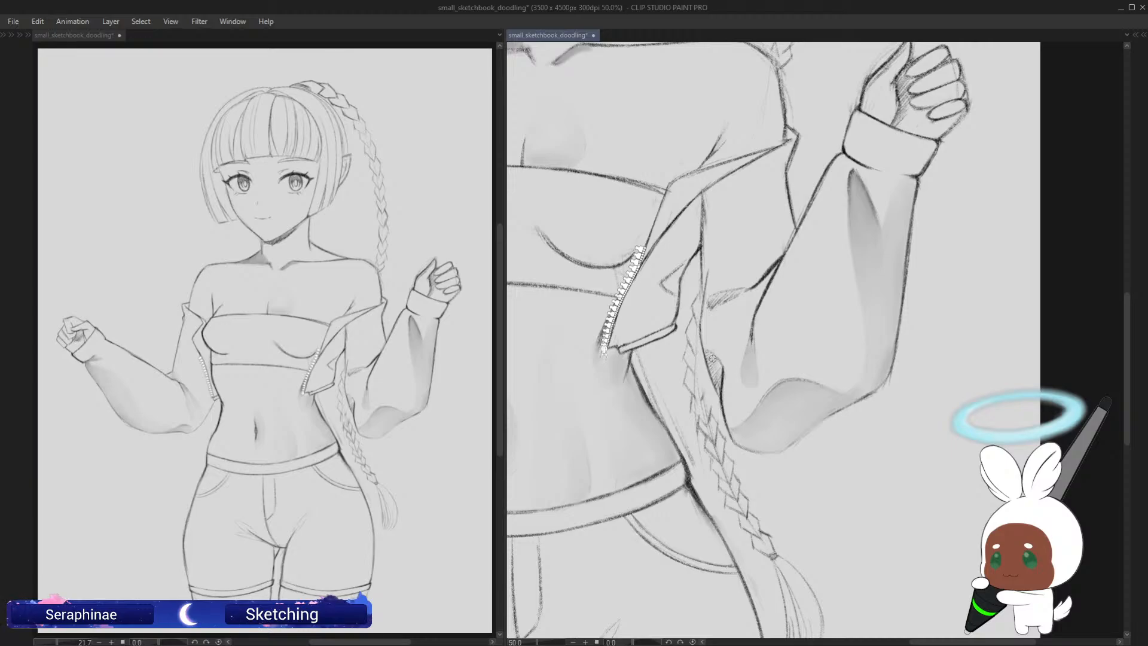
mouse_move(711, 358)
left_mouse_down()
mouse_move(718, 386)
mouse_move(720, 369)
left_mouse_up()
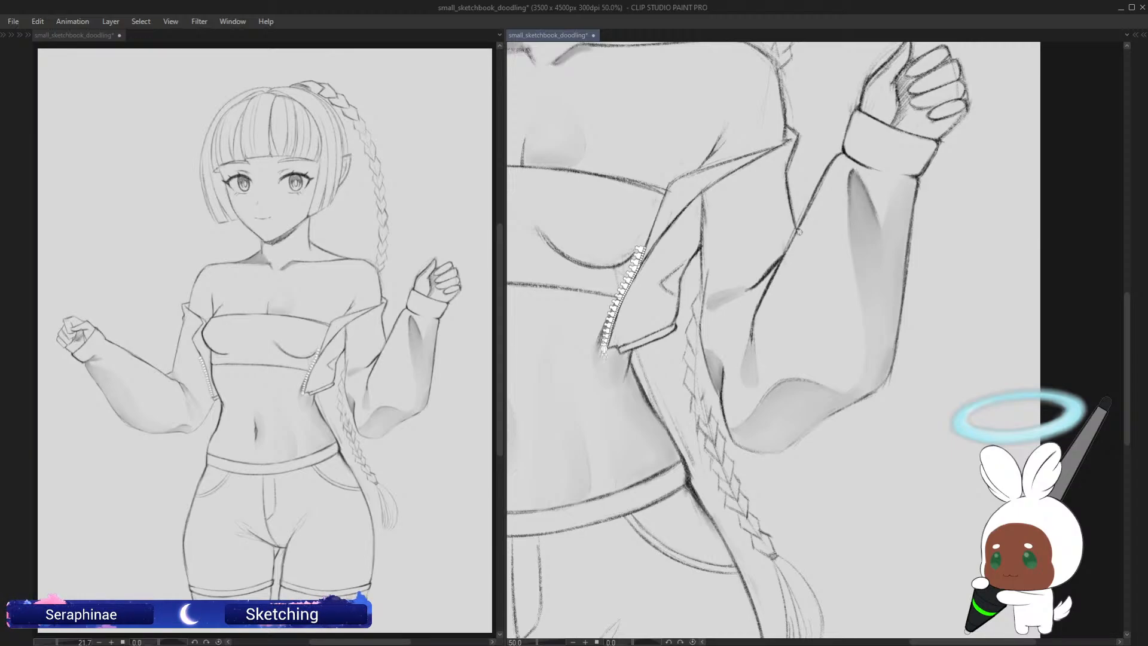
left_click_drag(755, 283, 773, 265)
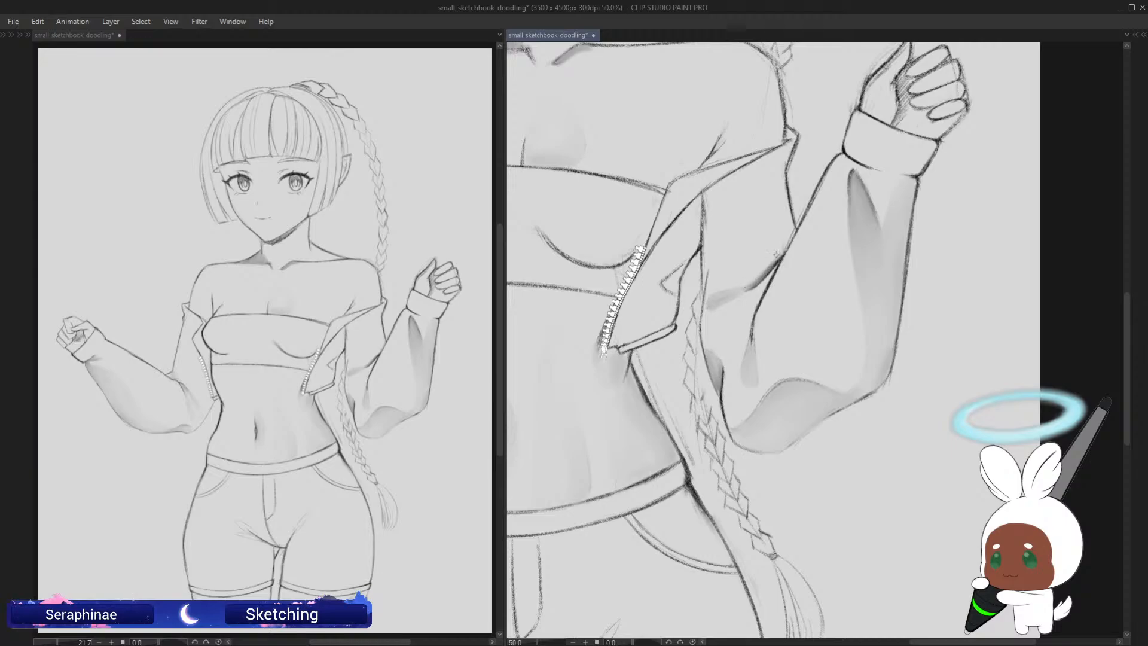
left_click_drag(776, 264, 767, 280)
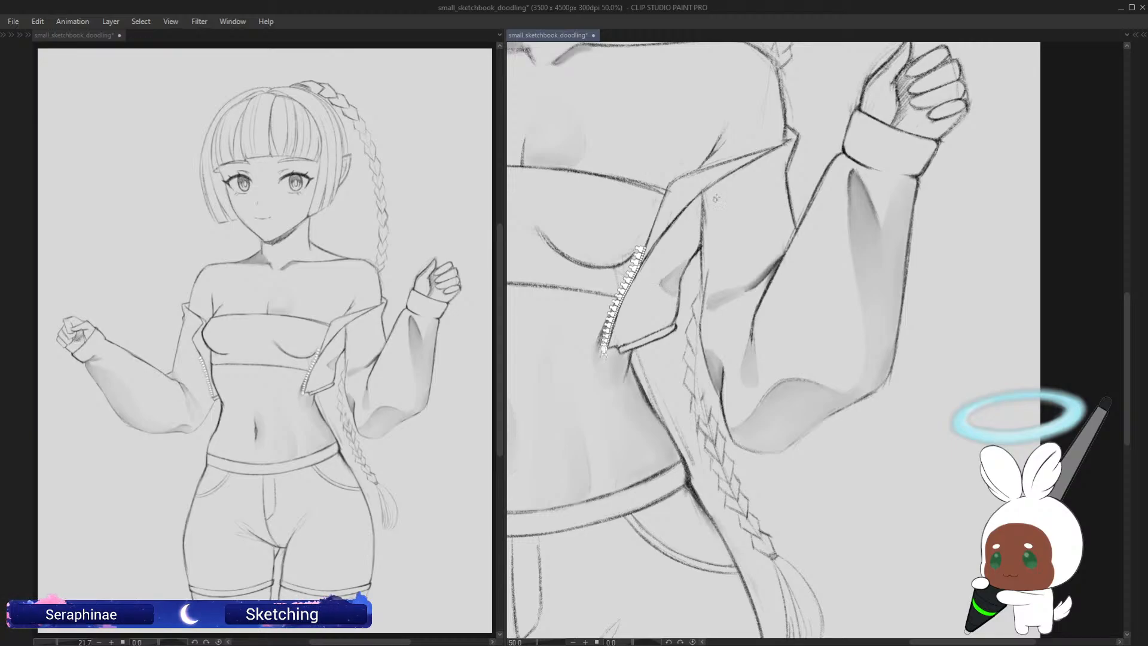
Step: Fit the whole drawing in view and save the sketch file
scroll(721, 191, "down", 2)
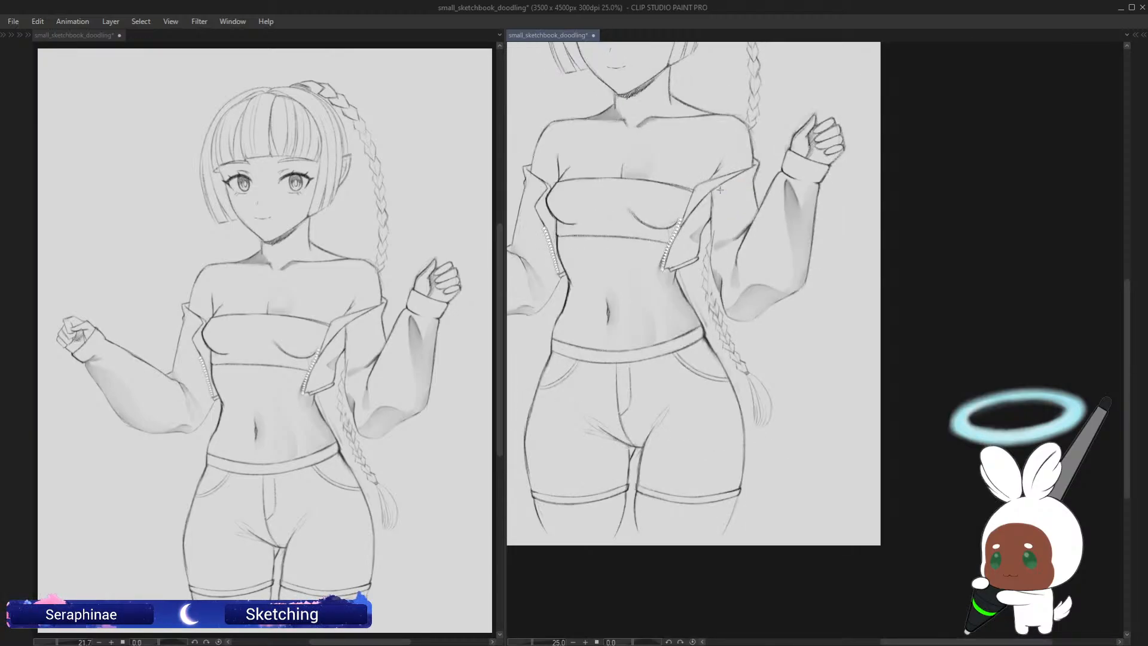
key("ctrl+0")
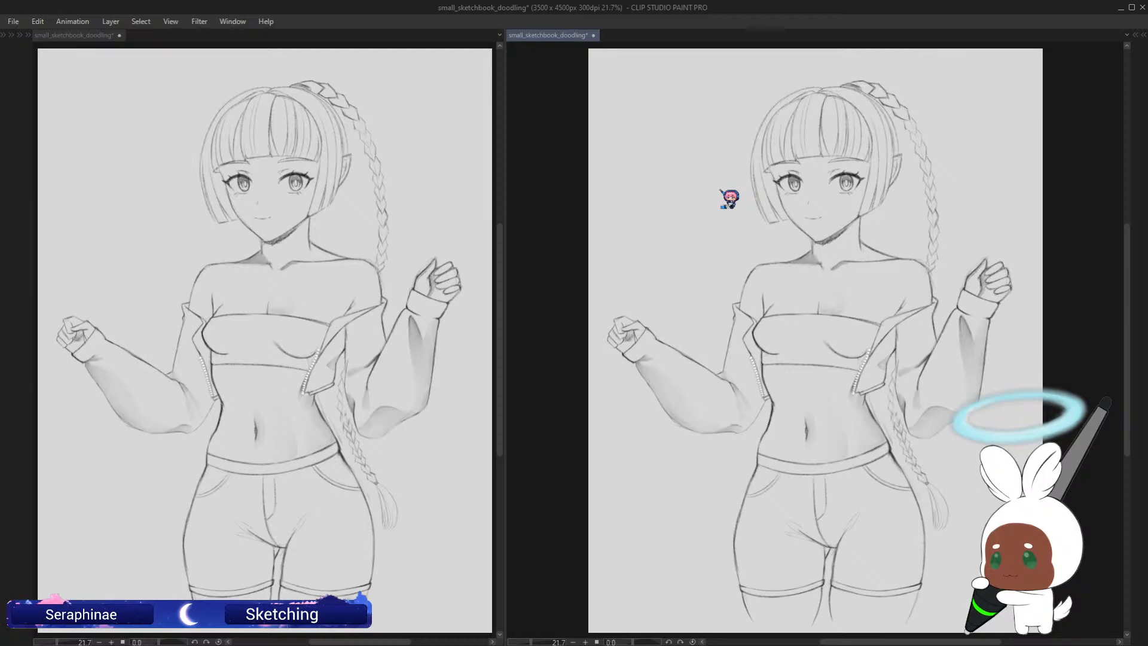
key("ctrl+s")
key("Tab")
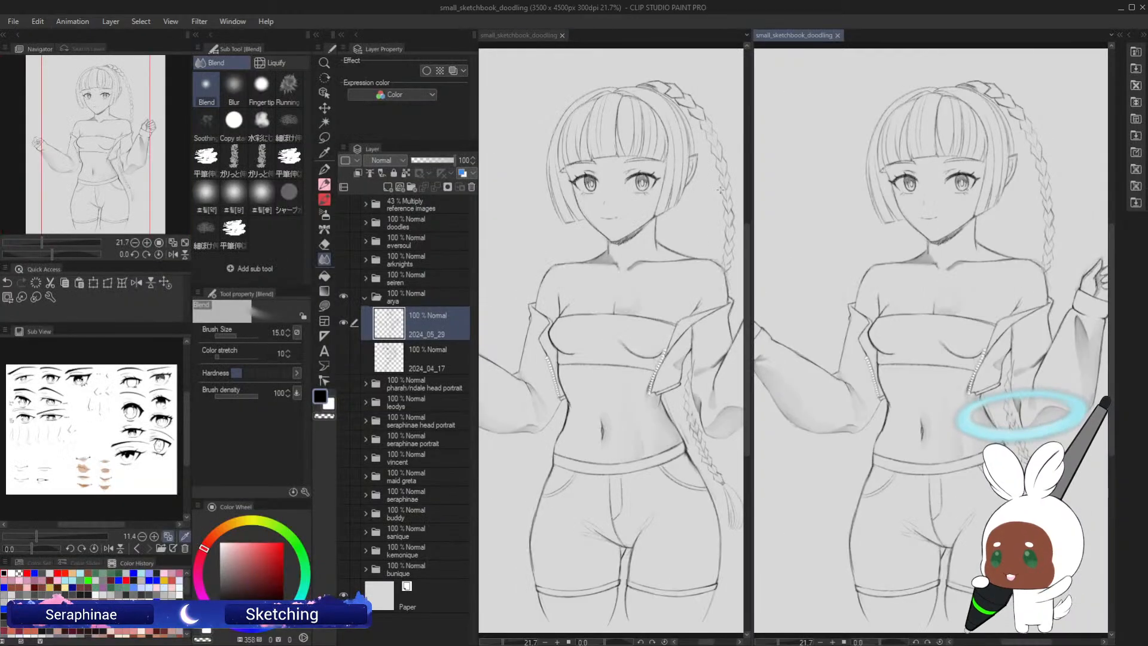
key("Tab")
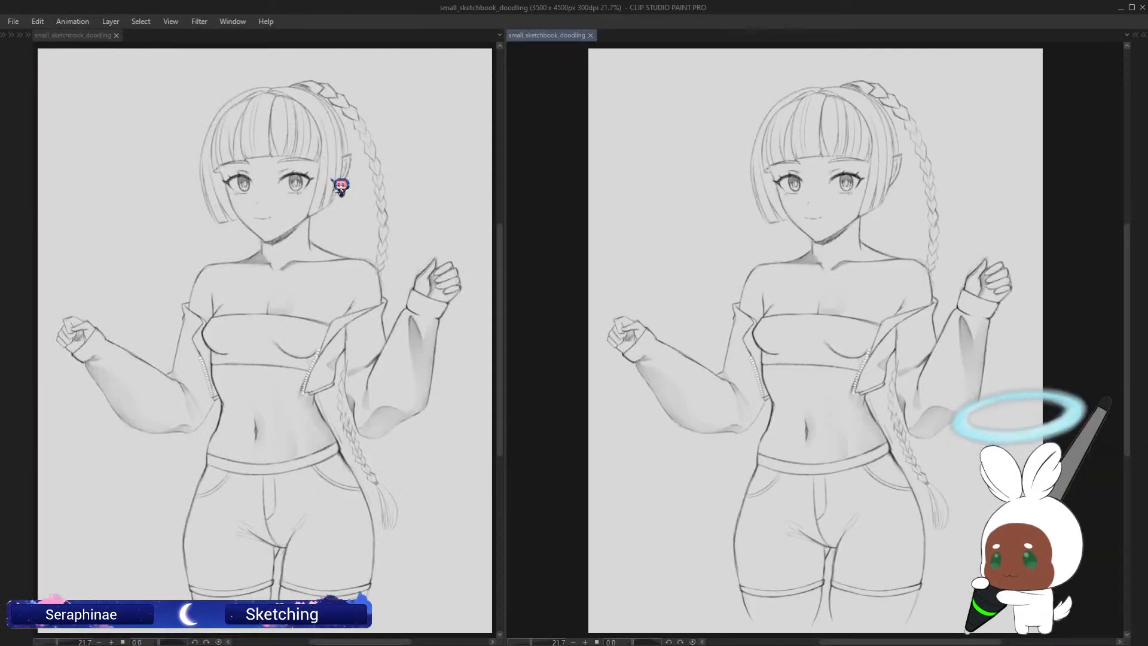
Step: Shorten the smile on the side away from the braid, leave a small gap before the braid-side corner, and save the file
key("ctrl+plus")
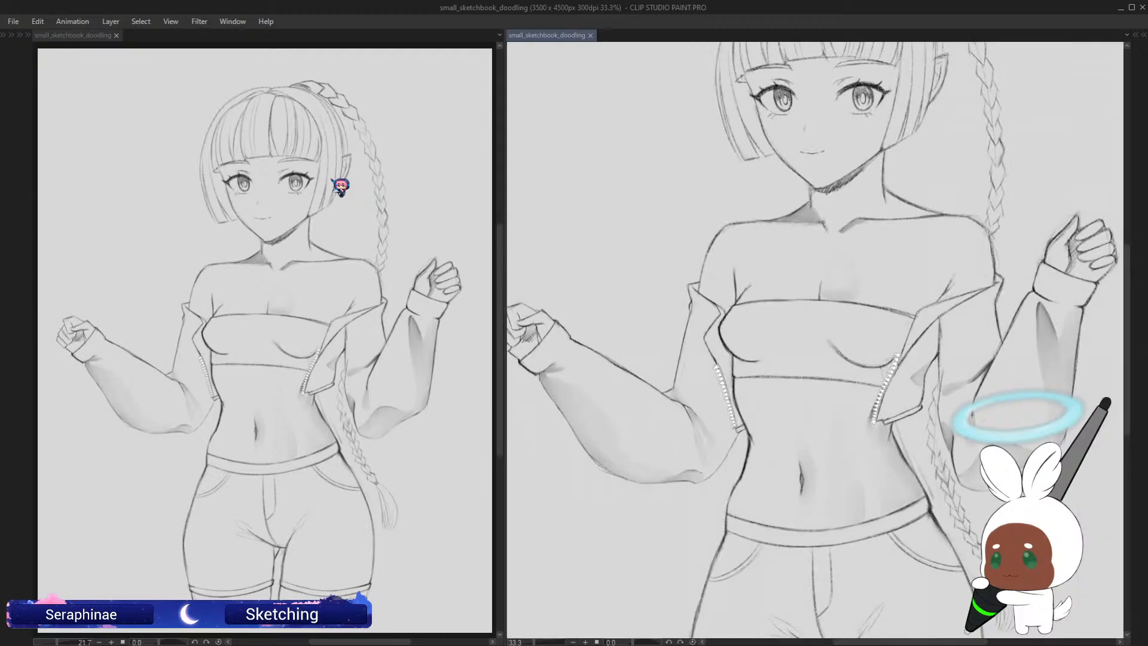
left_click_drag(1128, 359, 1121, 270)
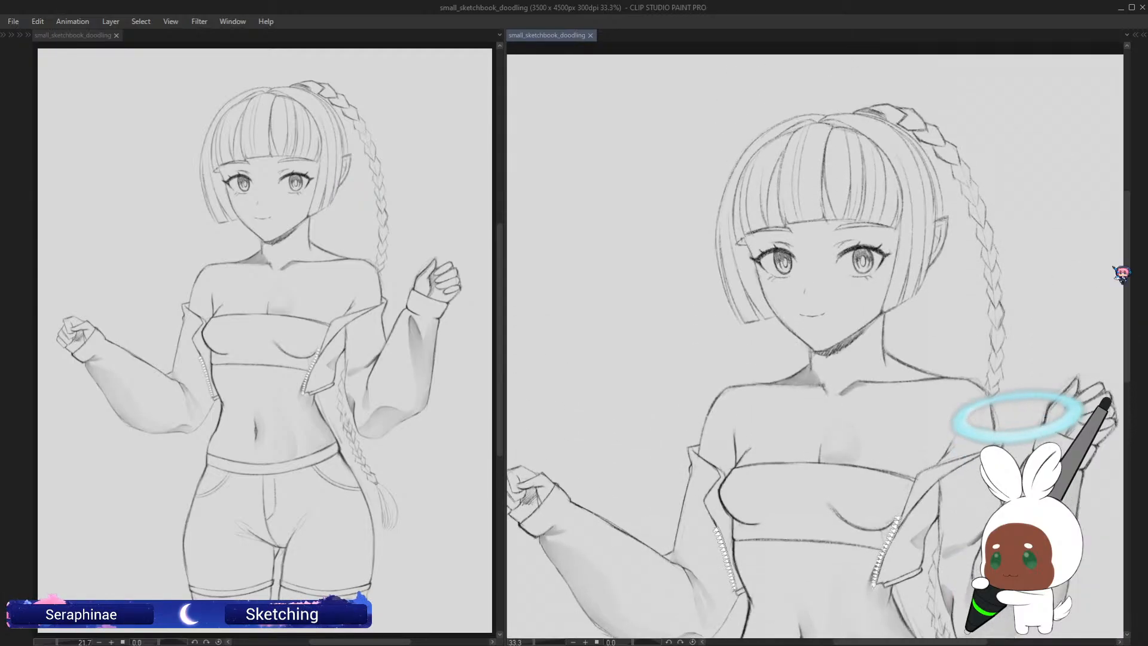
key("ctrl+plus")
key("ctrl+plus")
left_click_drag(943, 641, 898, 641)
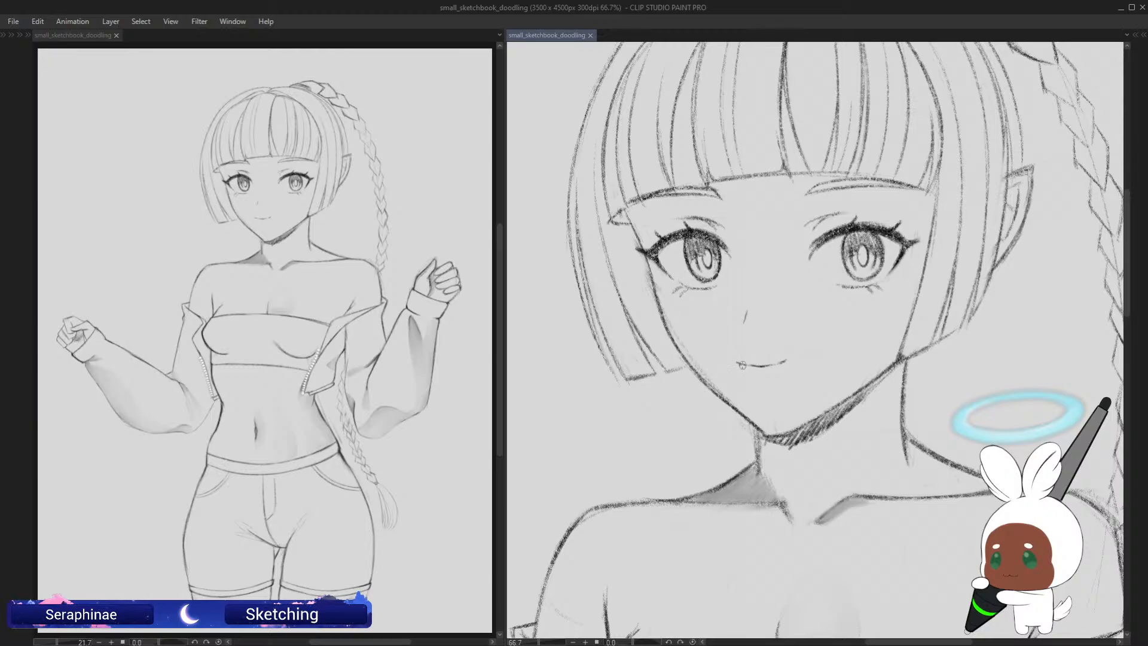
left_click_drag(737, 360, 740, 364)
key("ctrl+z")
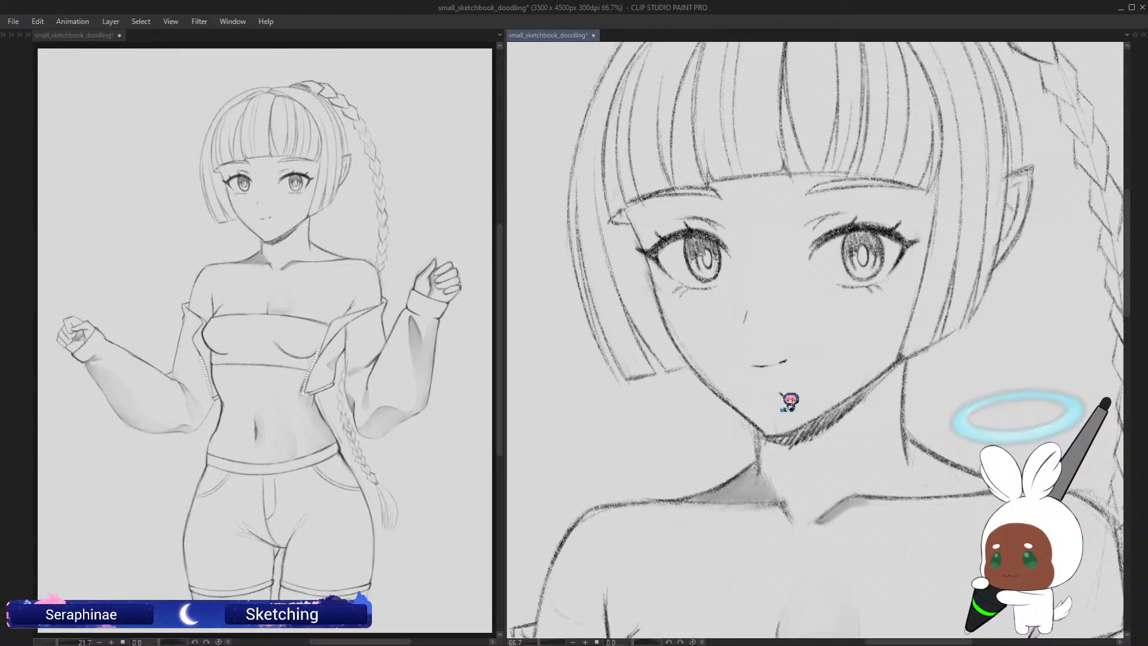
key("ctrl+s")
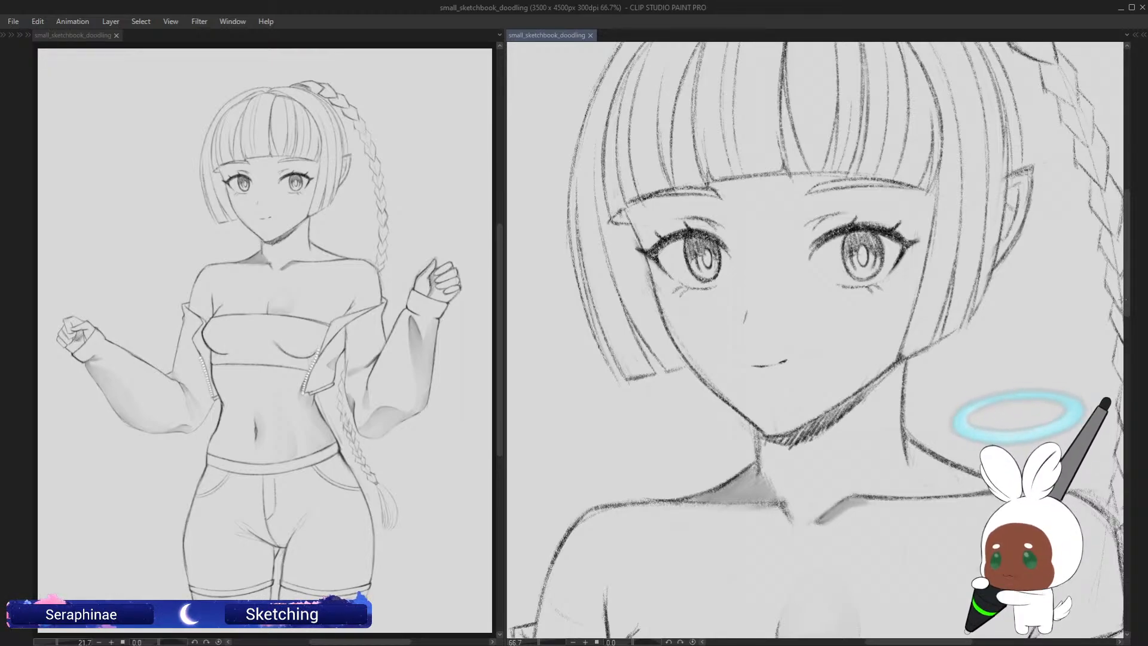
Step: Add small white highlights to the irises of both eyes
left_click_drag(1128, 302, 1068, 260)
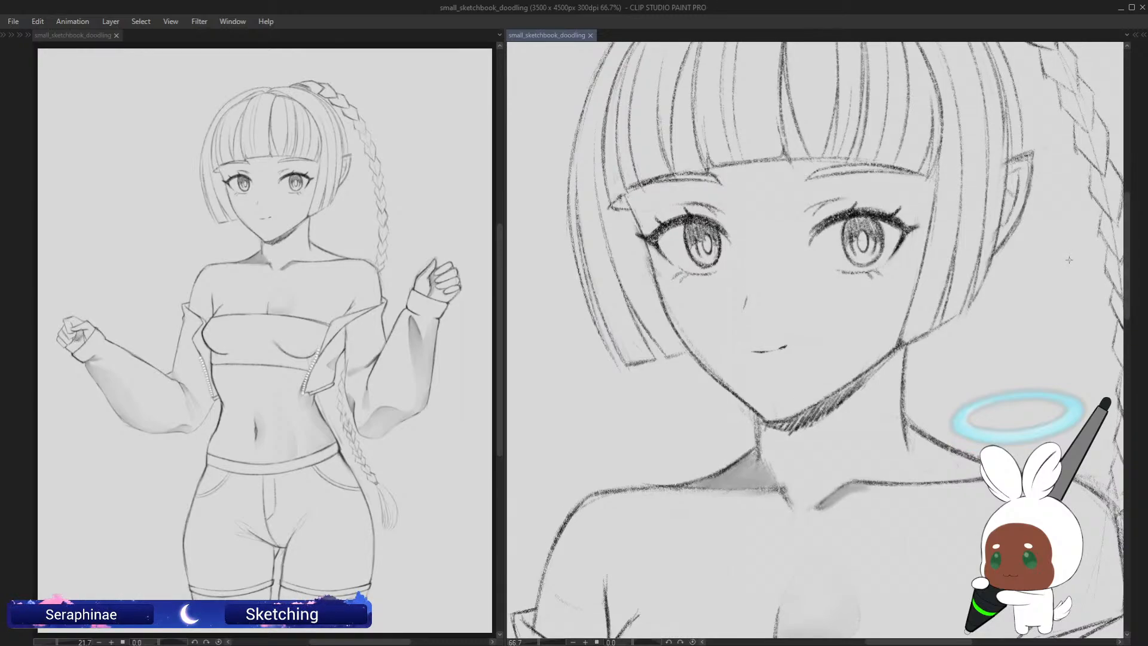
key("Tab")
key("Tab")
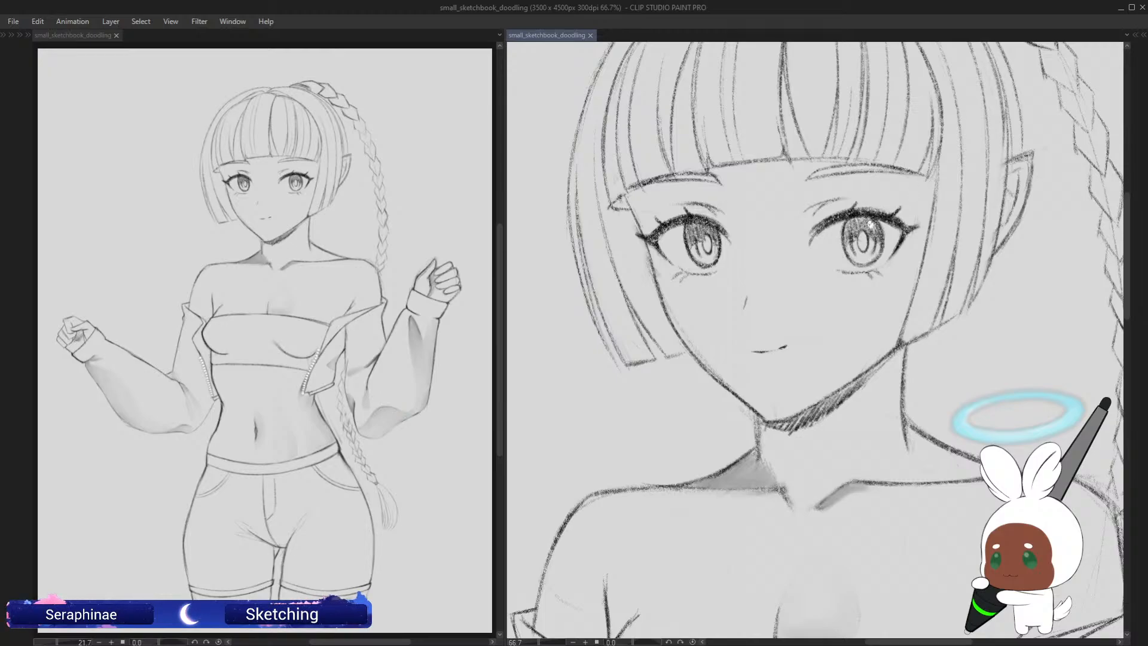
left_click(871, 224)
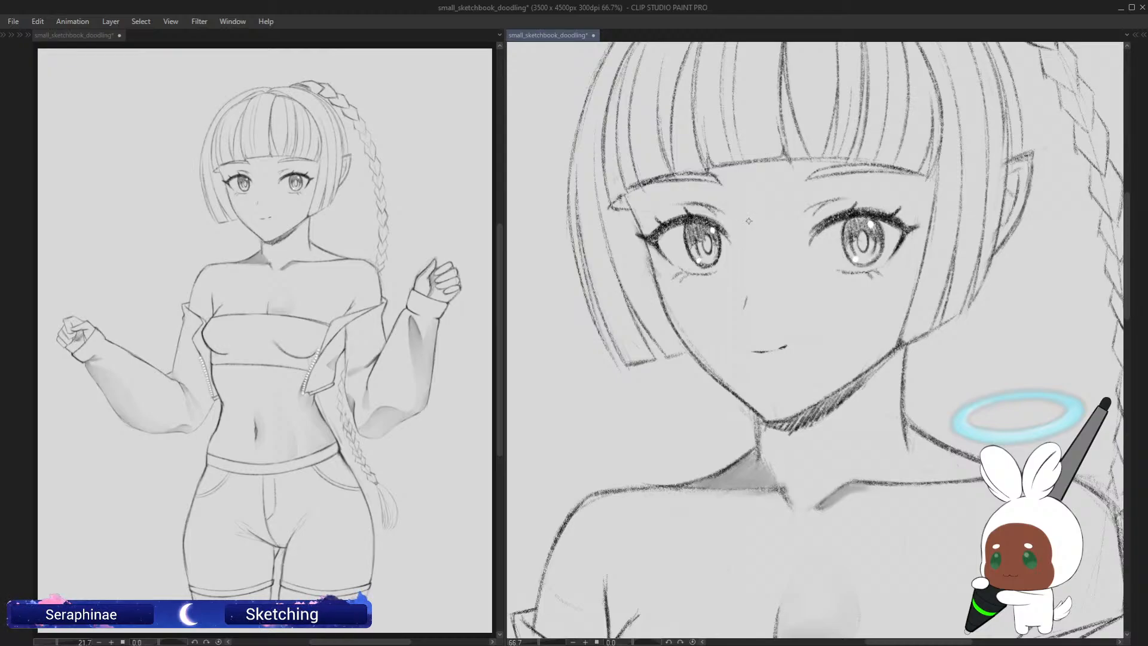
key("Tab")
key("Tab")
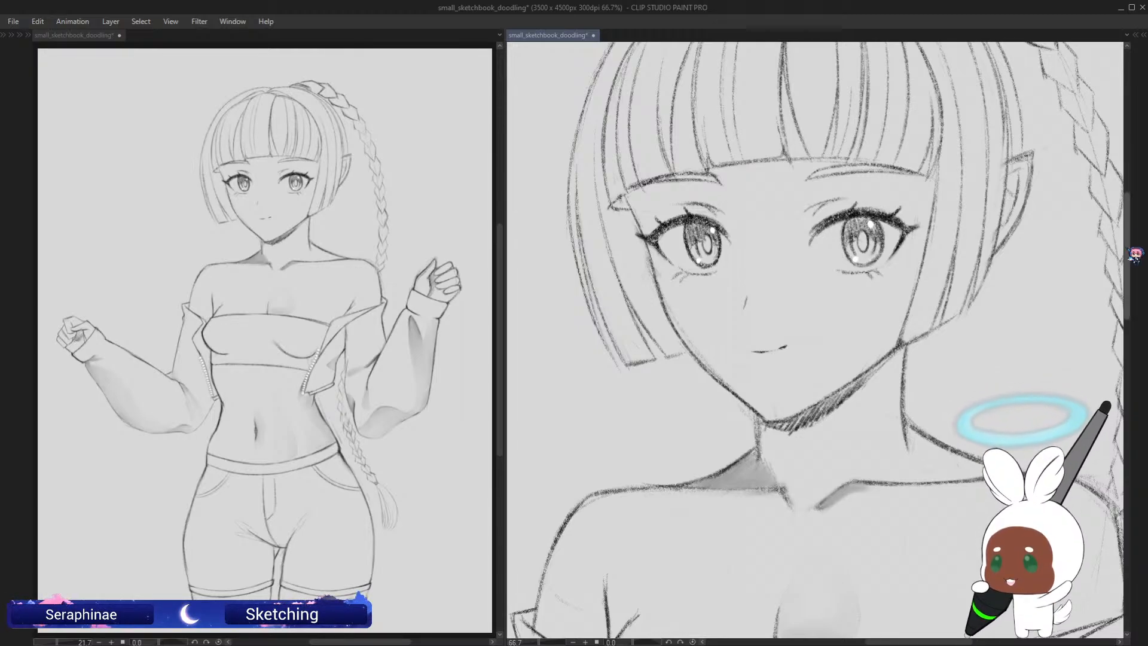
Step: Draw a curved line across the thigh on the side away from the braid, a short distance below the shorts' hem
left_click_drag(1132, 257, 1129, 509)
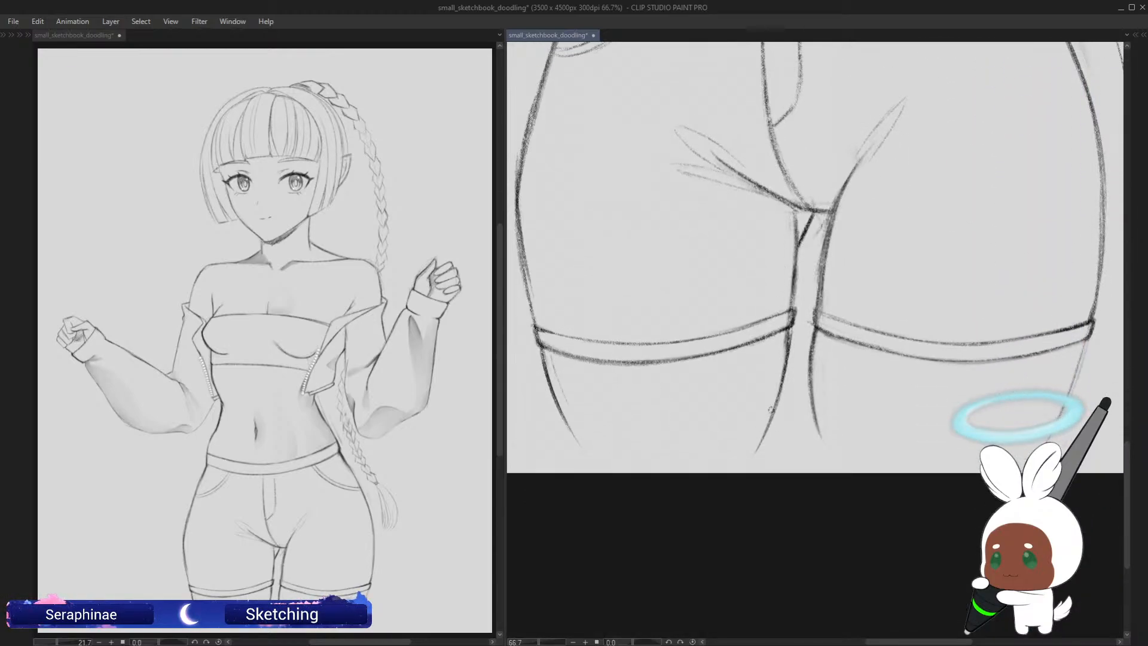
key("asciicircum")
key("asciicircum")
key("asciicircum")
key("asciicircum")
key("asciicircum")
key("asciicircum")
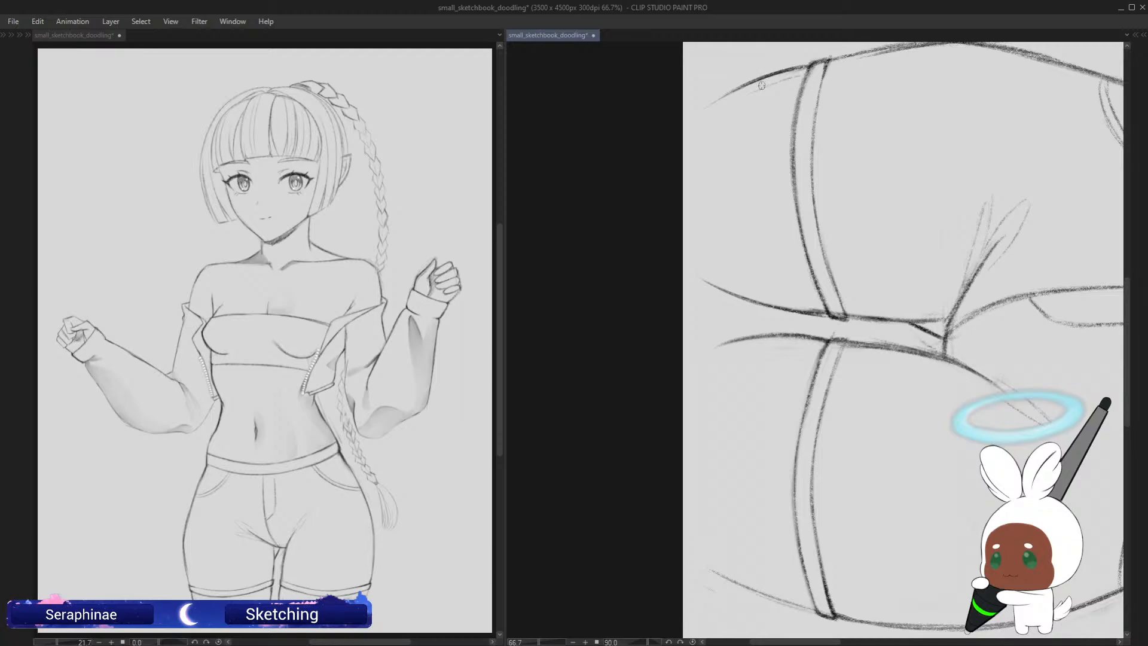
mouse_move(757, 82)
left_mouse_down()
mouse_move(741, 215)
mouse_move(740, 195)
mouse_move(756, 302)
left_mouse_up()
mouse_move(757, 84)
left_mouse_down()
mouse_move(743, 213)
mouse_move(755, 294)
left_mouse_up()
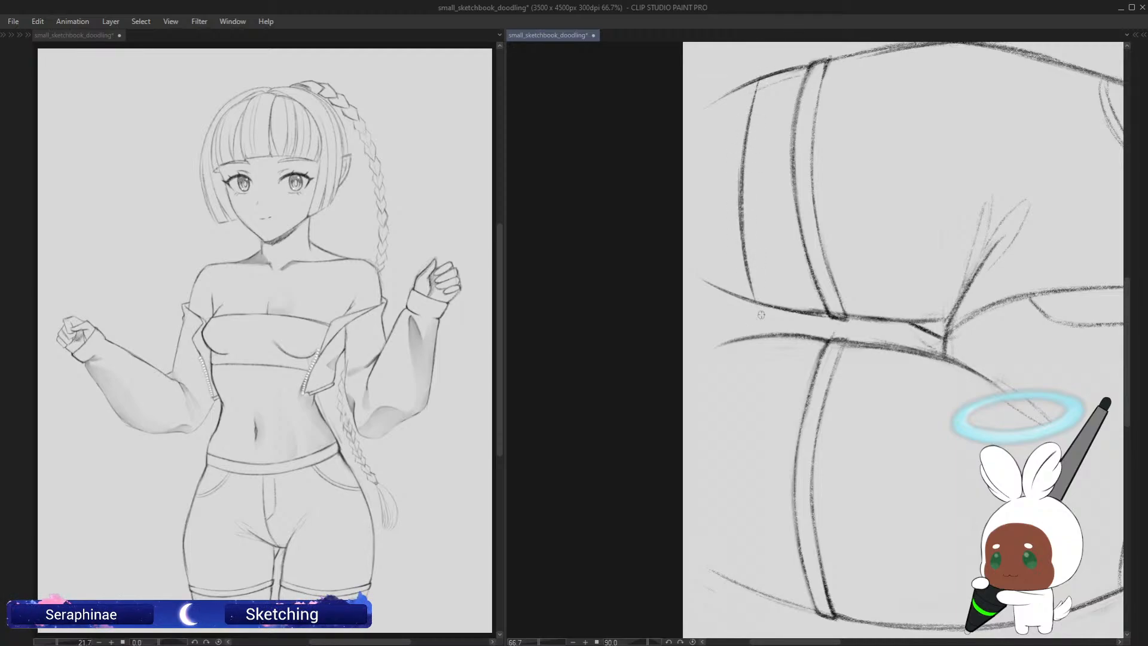
left_click_drag(760, 337, 737, 497)
left_click_drag(744, 382, 745, 568)
left_click_drag(743, 419, 746, 583)
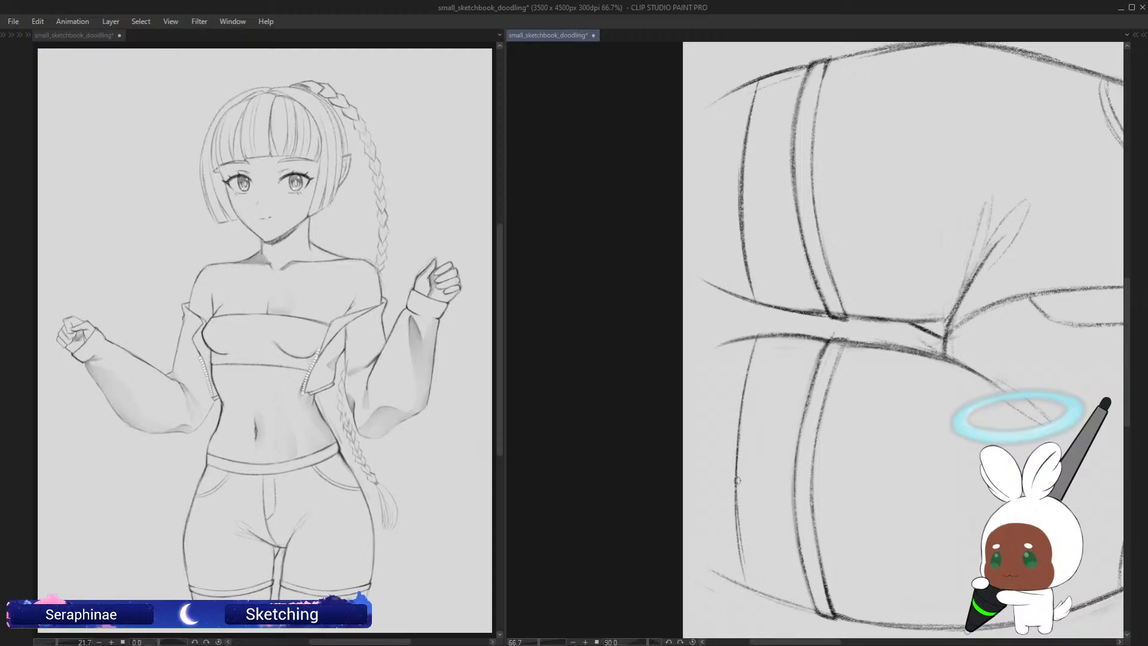
key("ctrl+z")
key("ctrl+z")
key("ctrl+z")
key("ctrl+z")
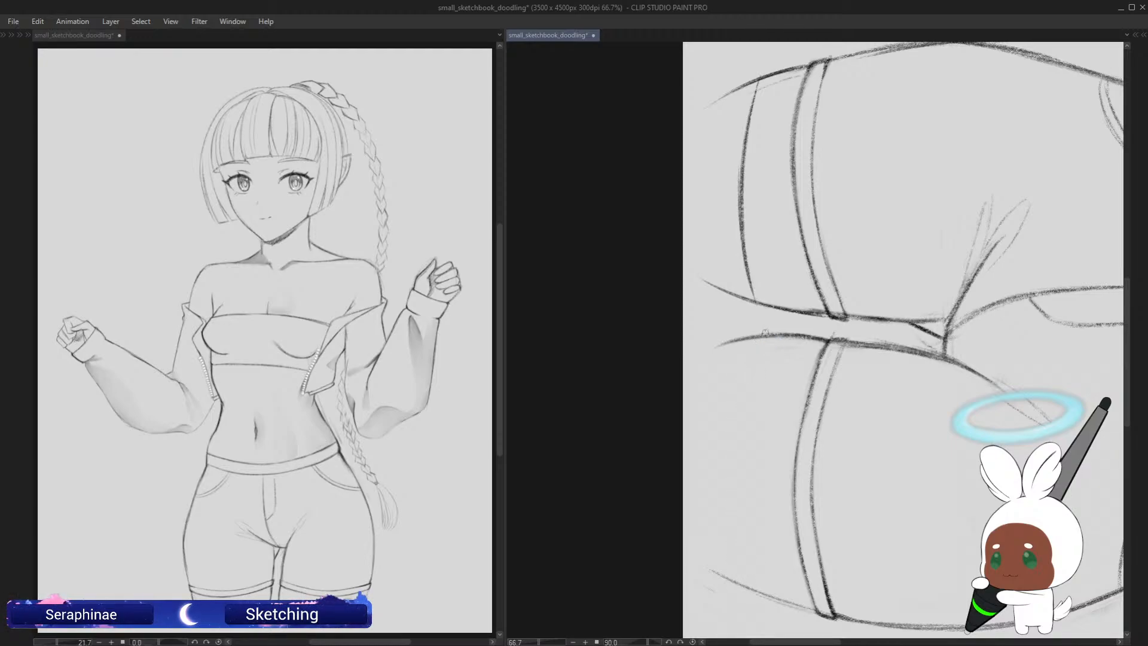
Step: Draw a rounded closing curve across the braid-side thigh below the shorts' hem and erase the leg lines extending past it
mouse_move(765, 332)
left_mouse_down()
mouse_move(728, 435)
mouse_move(721, 498)
mouse_move(744, 589)
left_mouse_up()
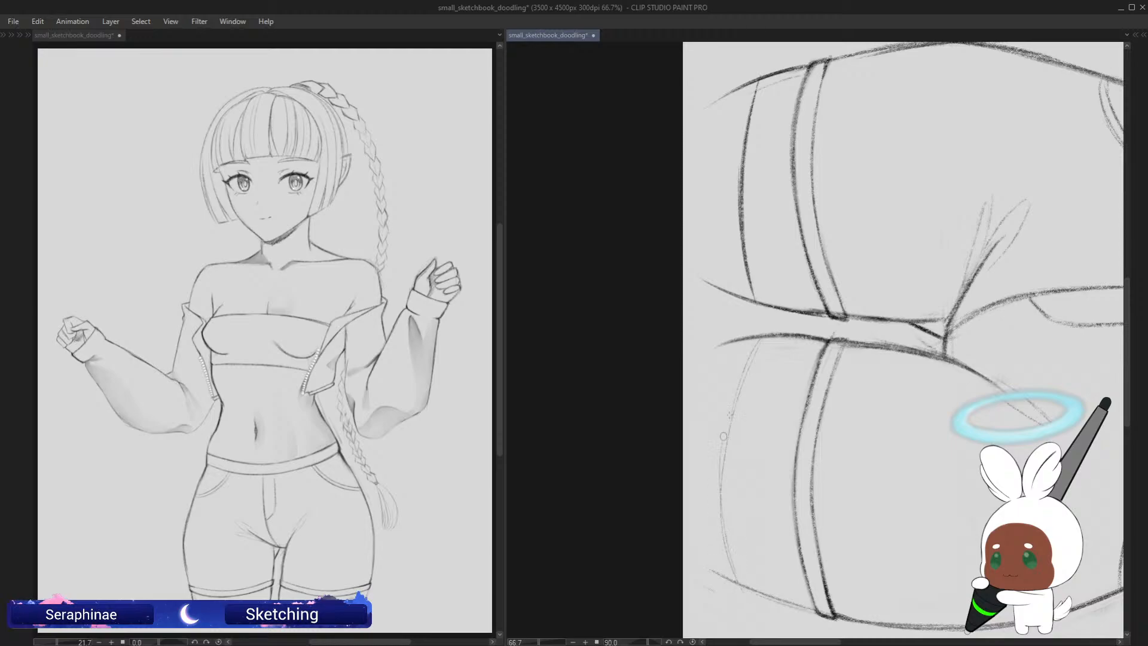
left_click_drag(767, 336, 725, 539)
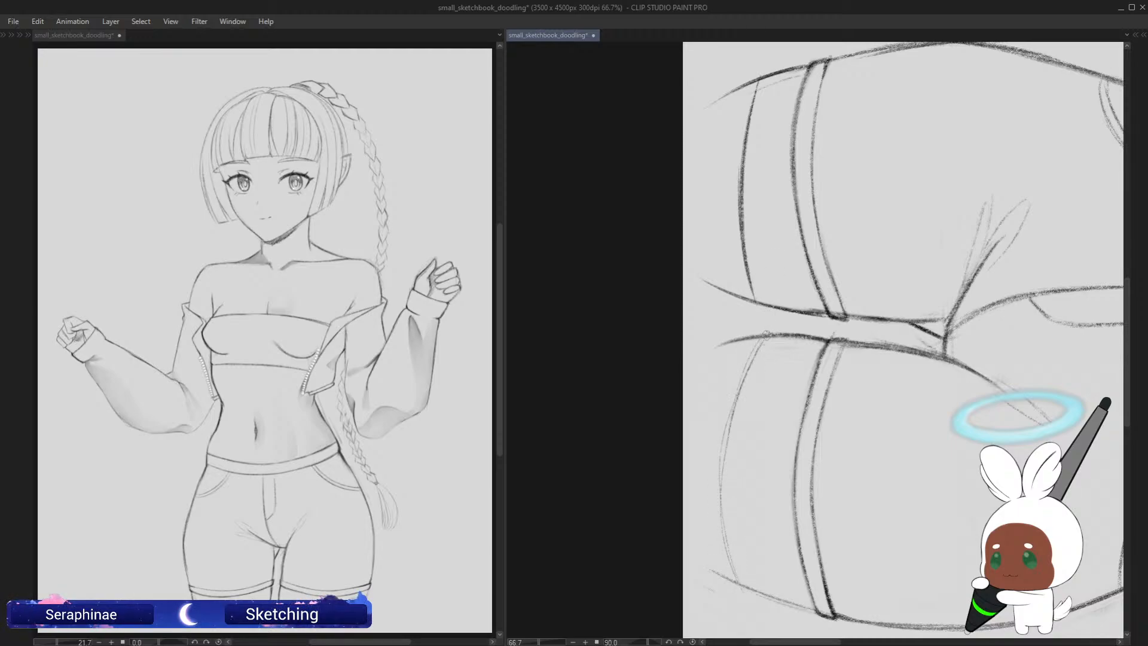
mouse_move(766, 335)
left_mouse_down()
mouse_move(722, 470)
mouse_move(740, 573)
left_mouse_up()
left_click_drag(727, 422, 743, 587)
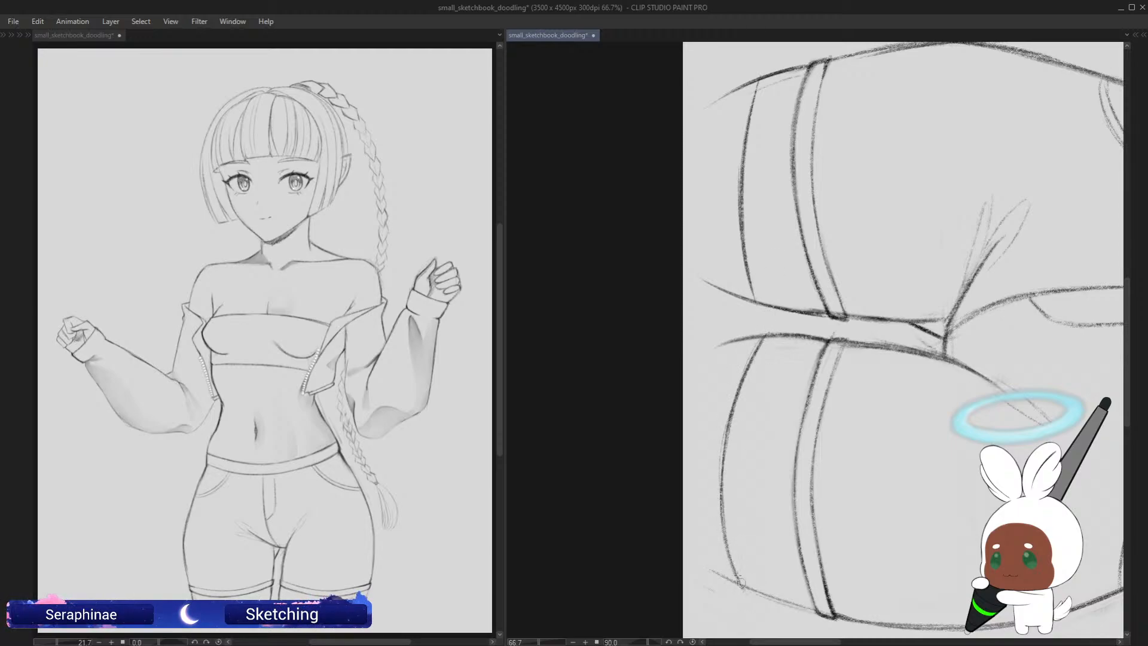
mouse_move(745, 329)
left_mouse_down()
mouse_move(713, 361)
mouse_move(770, 325)
left_mouse_up()
Step: Erase the flat closing line on the thigh away from the braid and redraw it as a more rounded curve
key("minus")
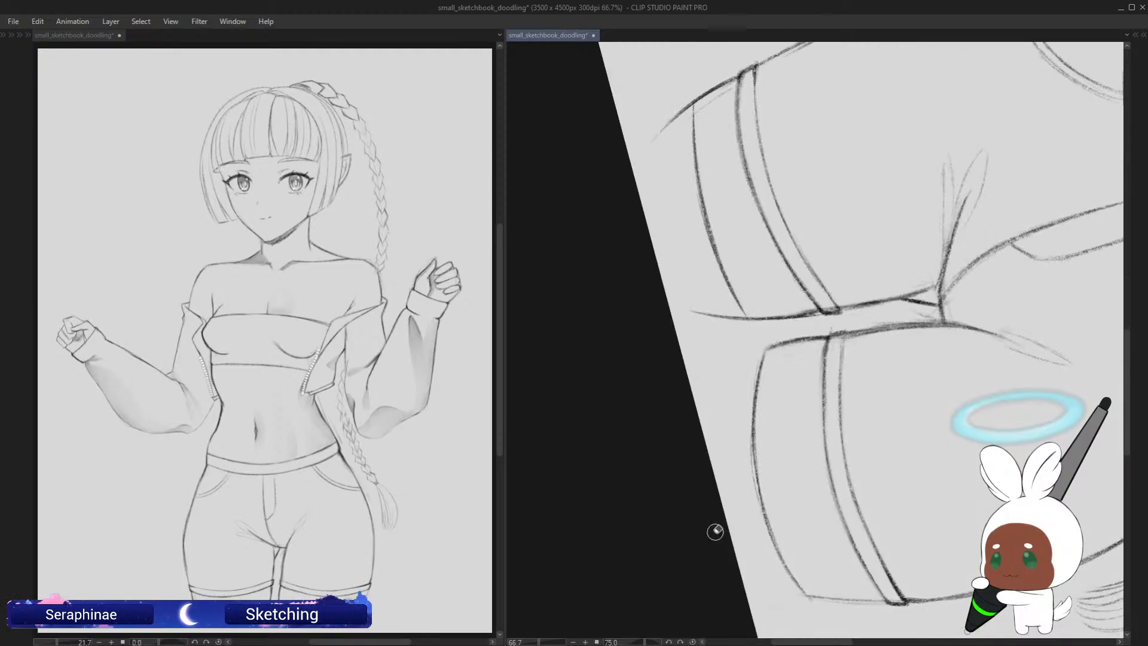
key("at")
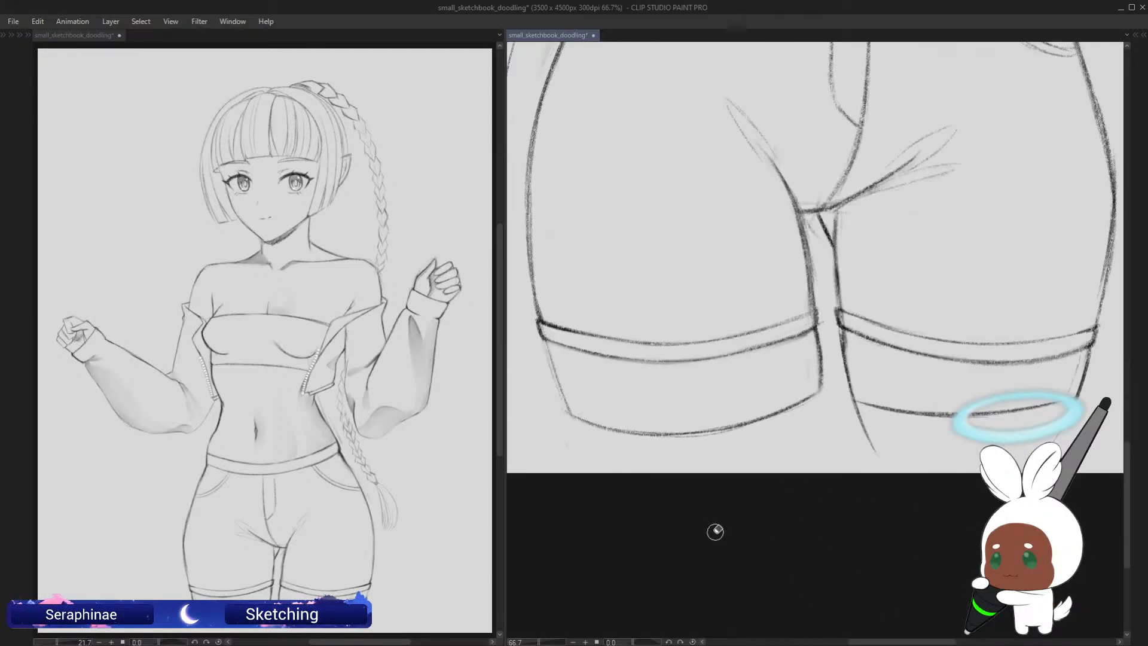
mouse_move(1067, 396)
left_mouse_down()
mouse_move(926, 416)
mouse_move(882, 403)
mouse_move(889, 411)
left_mouse_up()
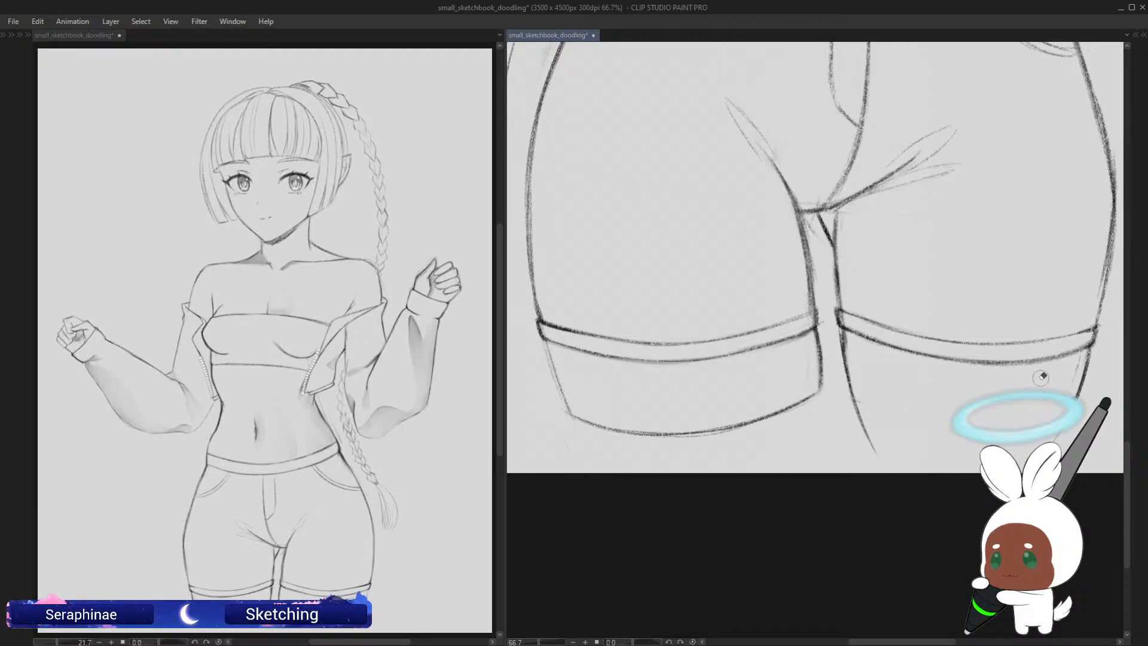
key("h")
key("asciicircum")
key("asciicircum")
key("asciicircum")
key("asciicircum")
key("asciicircum")
key("asciicircum")
key("asciicircum")
key("p")
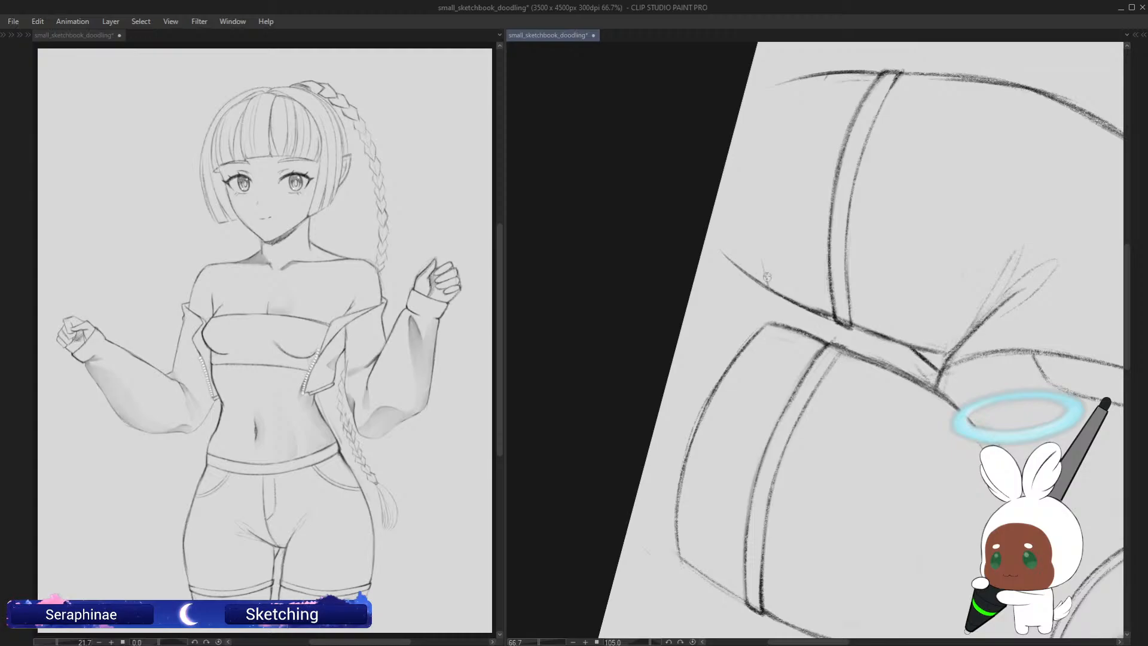
left_click_drag(762, 260, 767, 281)
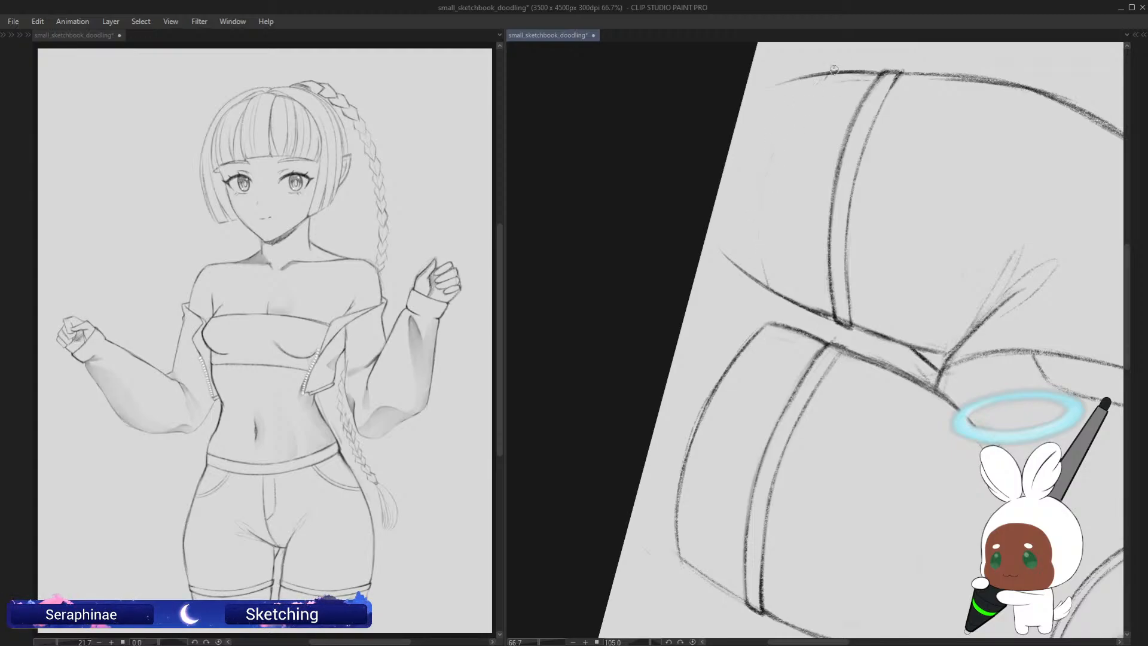
mouse_move(822, 78)
left_mouse_down()
mouse_move(762, 209)
mouse_move(768, 285)
left_mouse_up()
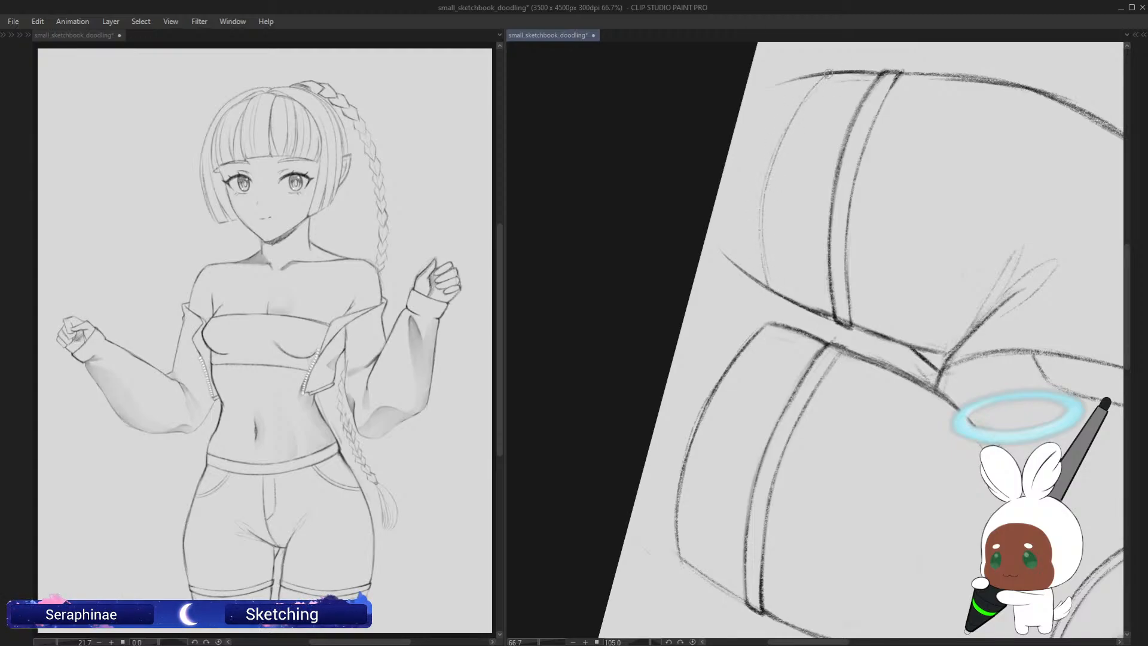
left_click_drag(819, 76, 768, 218)
key("minus")
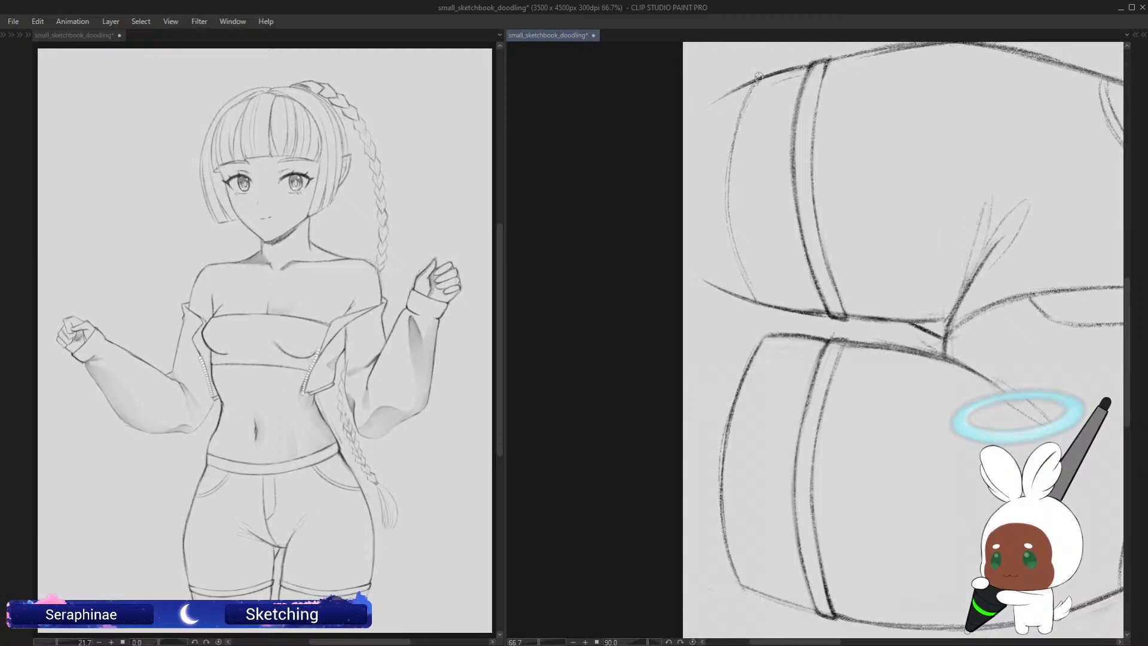
mouse_move(755, 77)
left_mouse_down()
mouse_move(732, 227)
mouse_move(736, 121)
mouse_move(752, 295)
left_mouse_up()
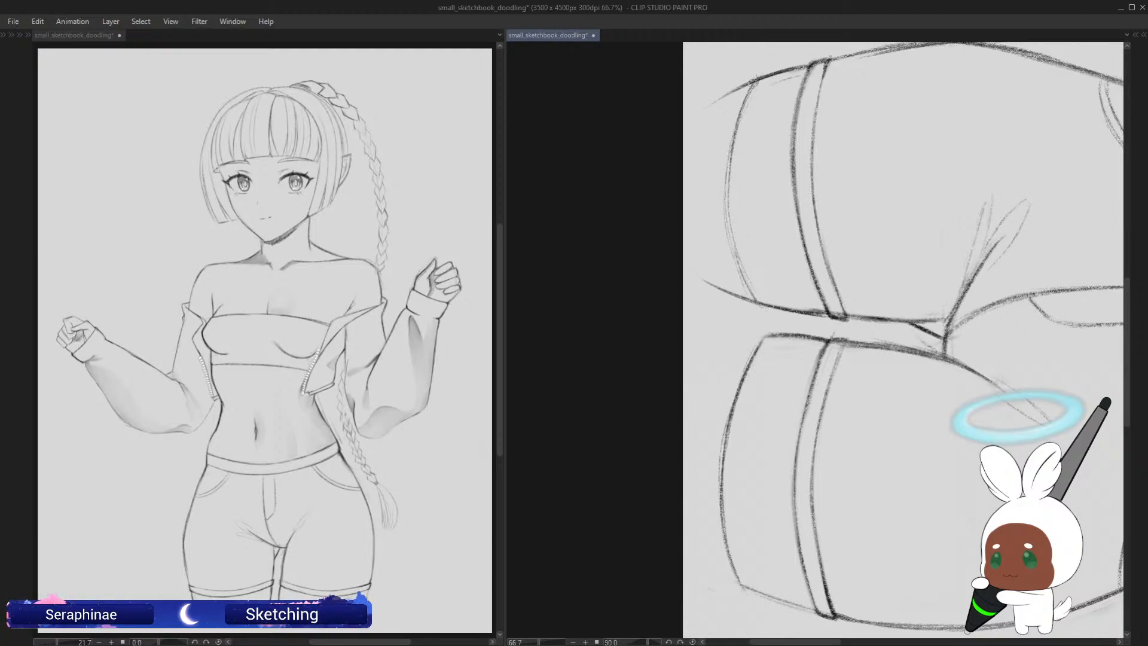
Step: Erase the leg line ends that extend past the closing curve on the thigh away from the braid
key("e")
mouse_move(734, 82)
left_mouse_down()
mouse_move(707, 124)
mouse_move(747, 66)
mouse_move(735, 94)
left_mouse_up()
left_click_drag(701, 279, 746, 310)
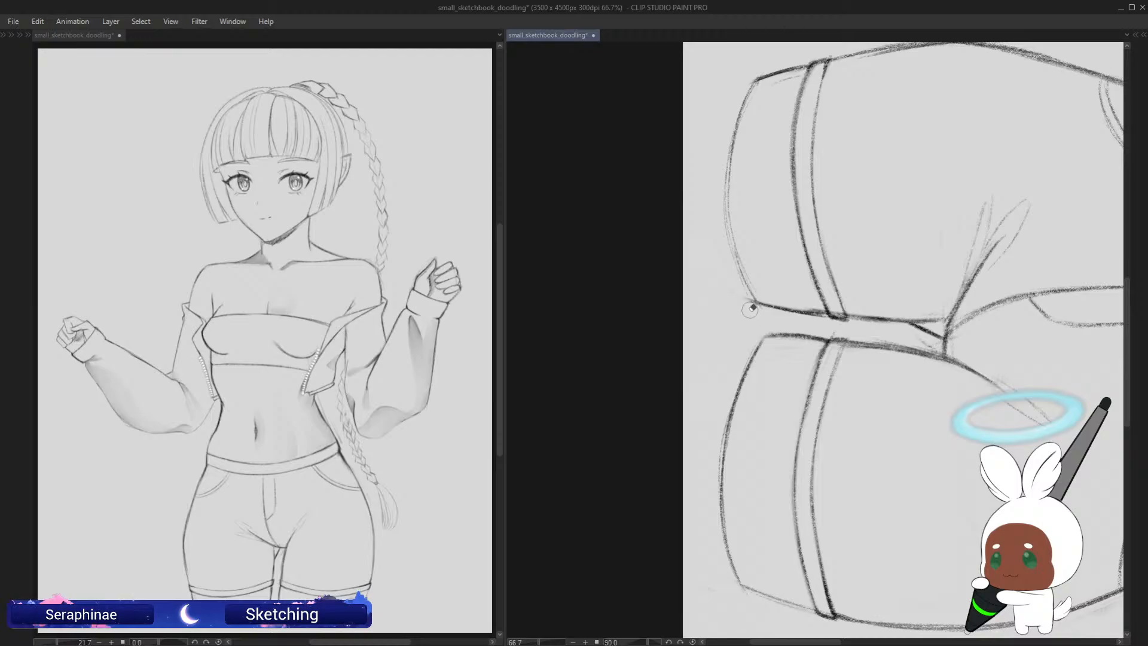
key("minus")
key("minus")
key("minus")
key("minus")
key("minus")
key("minus")
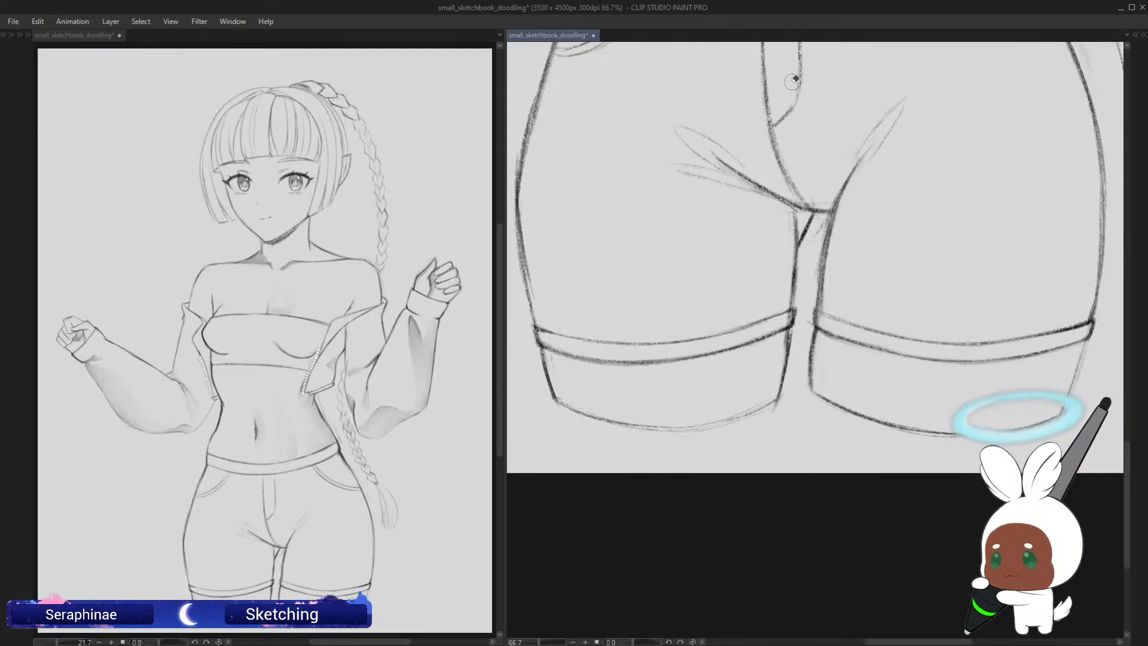
Step: Darken the closing curve of the thigh away from the braid along its whole length
key("p")
key("asciicircum")
key("asciicircum")
key("asciicircum")
key("asciicircum")
key("asciicircum")
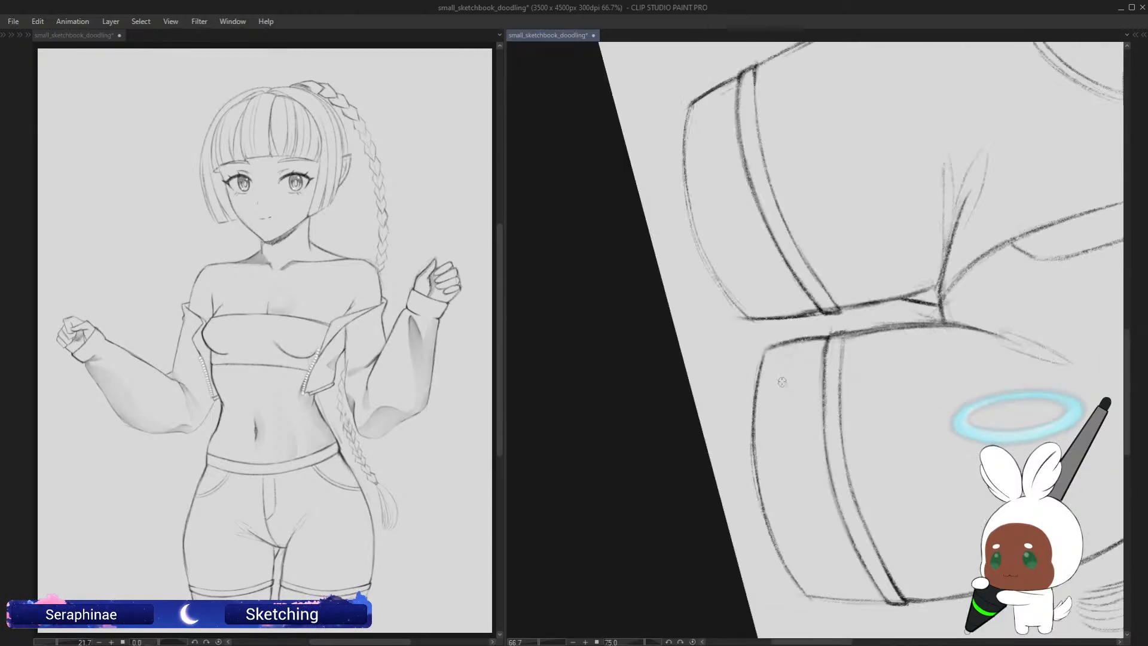
mouse_move(690, 108)
left_mouse_down()
mouse_move(699, 228)
mouse_move(723, 284)
left_mouse_up()
left_click_drag(683, 176, 731, 299)
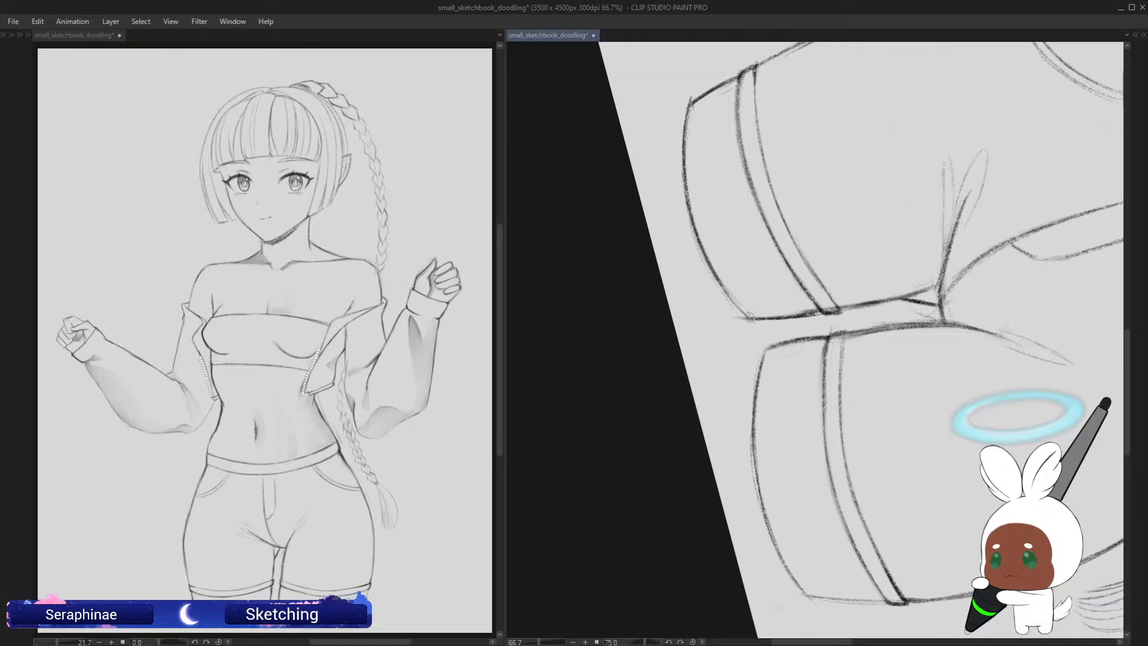
left_click_drag(691, 212, 758, 325)
Step: Return the canvas upright with the whole drawing in view and save the sketch file
key("minus")
key("minus")
key("minus")
key("minus")
key("minus")
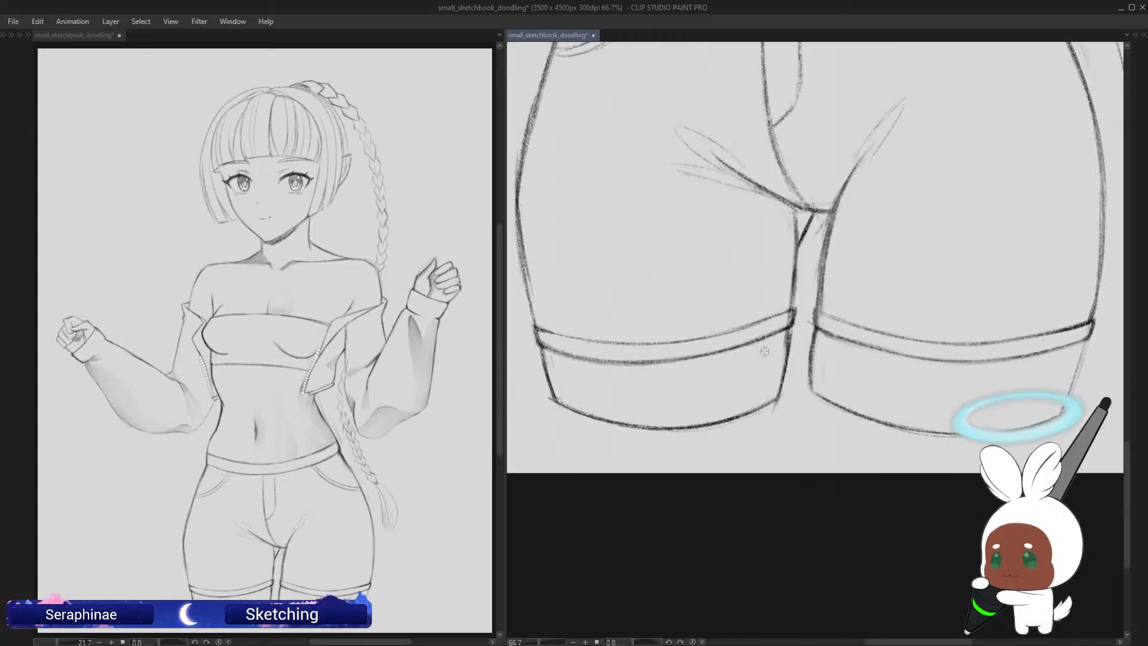
key("ctrl+0")
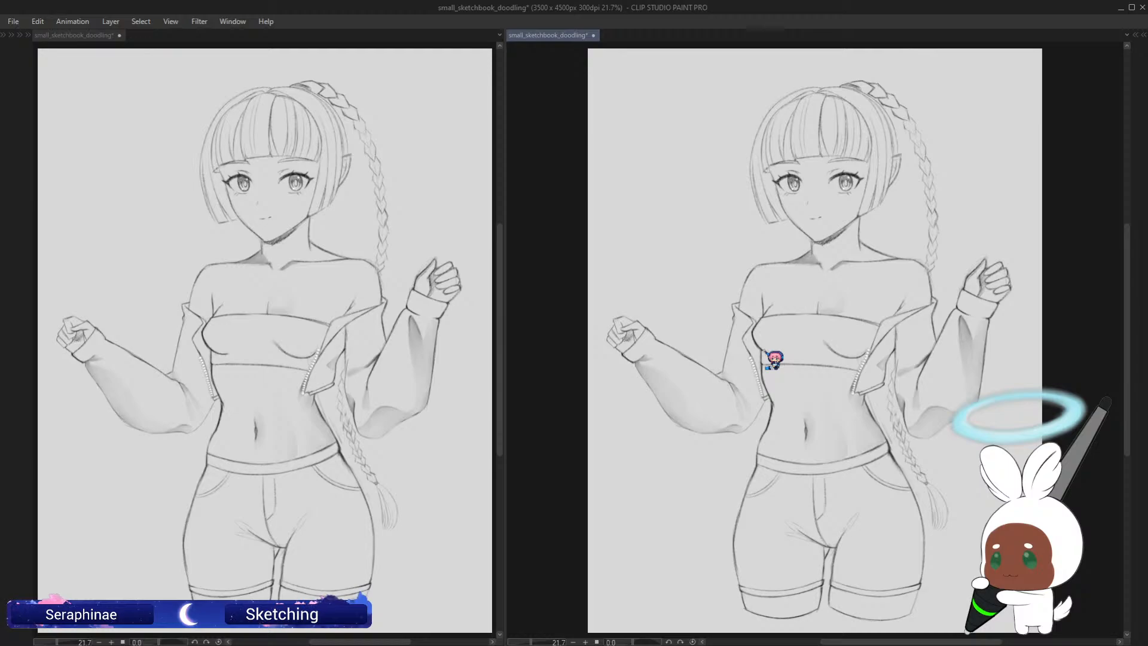
key("ctrl+s")
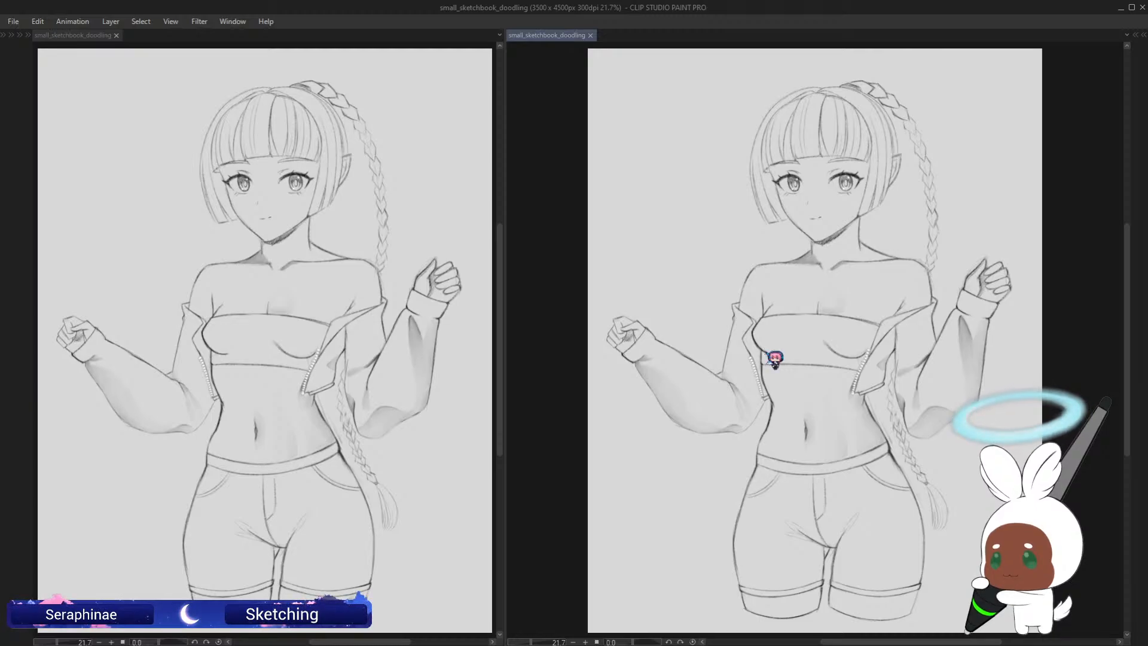
Step: Darken and define the strands of the hanging braid from beside the jacket flap down to hip level
scroll(769, 361, "up", 3)
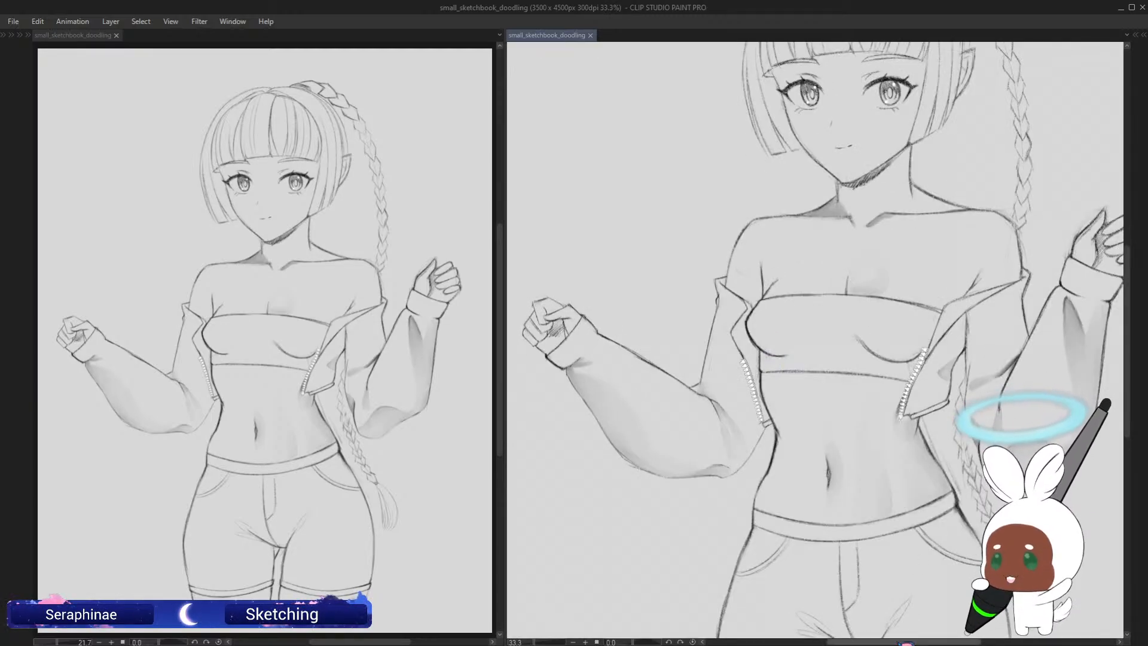
left_click_drag(902, 642, 933, 642)
left_click_drag(1122, 306, 1118, 347)
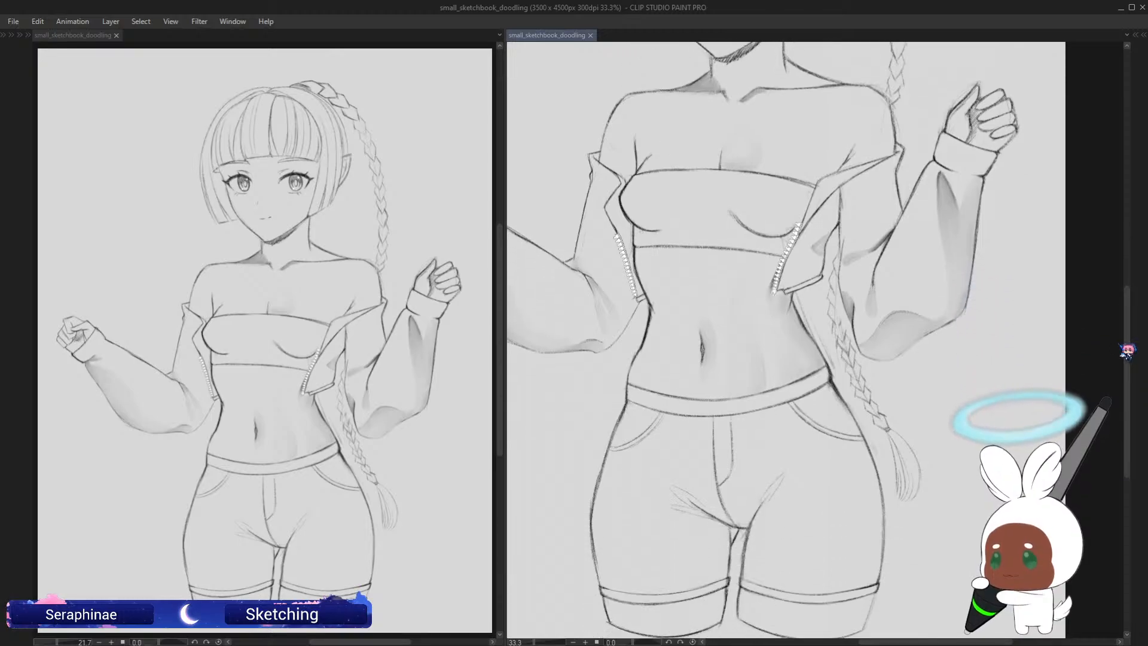
scroll(1118, 347, "up", 2)
left_click_drag(960, 642, 934, 642)
scroll(934, 618, "up", 1)
left_click_drag(1126, 419, 1127, 395)
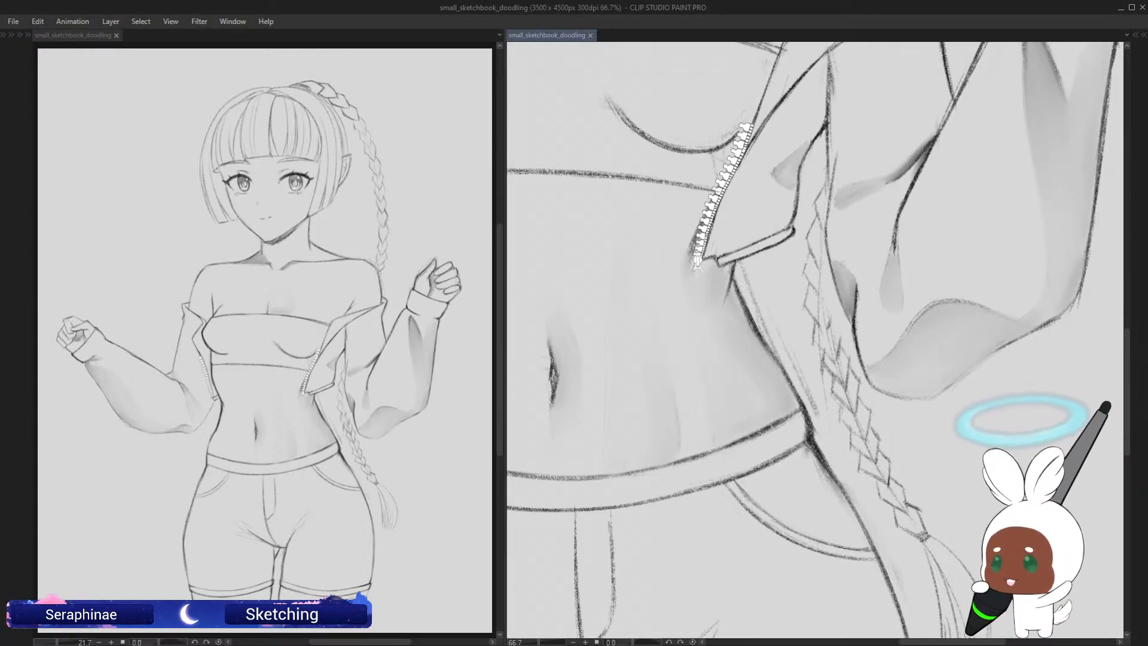
scroll(805, 167, "down", 2)
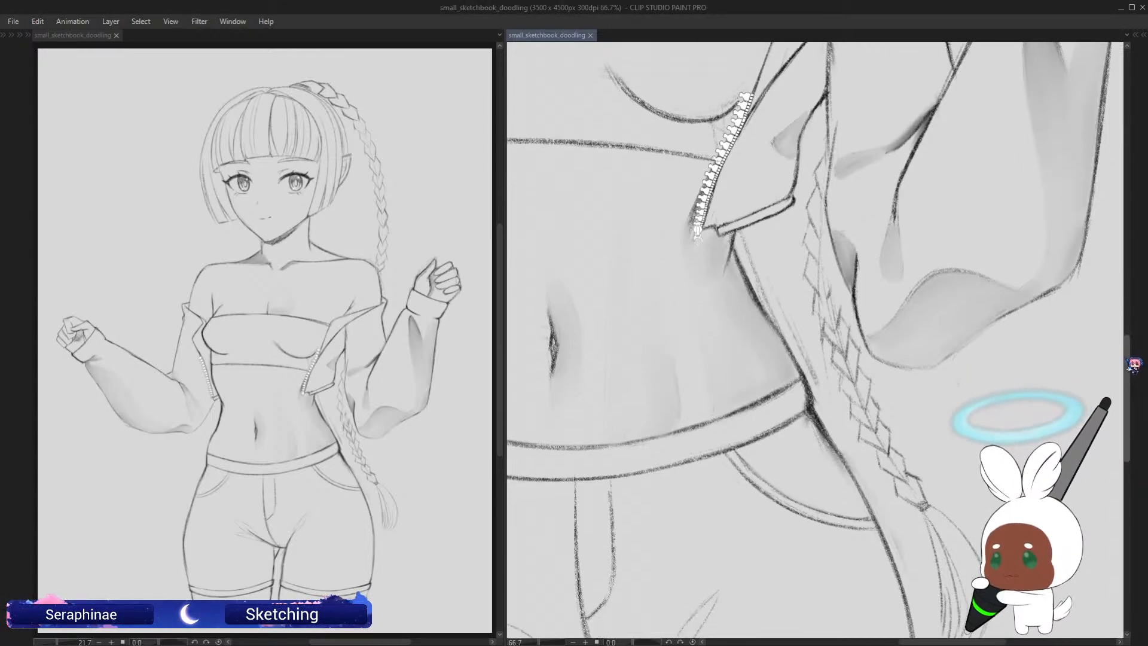
left_click(820, 234)
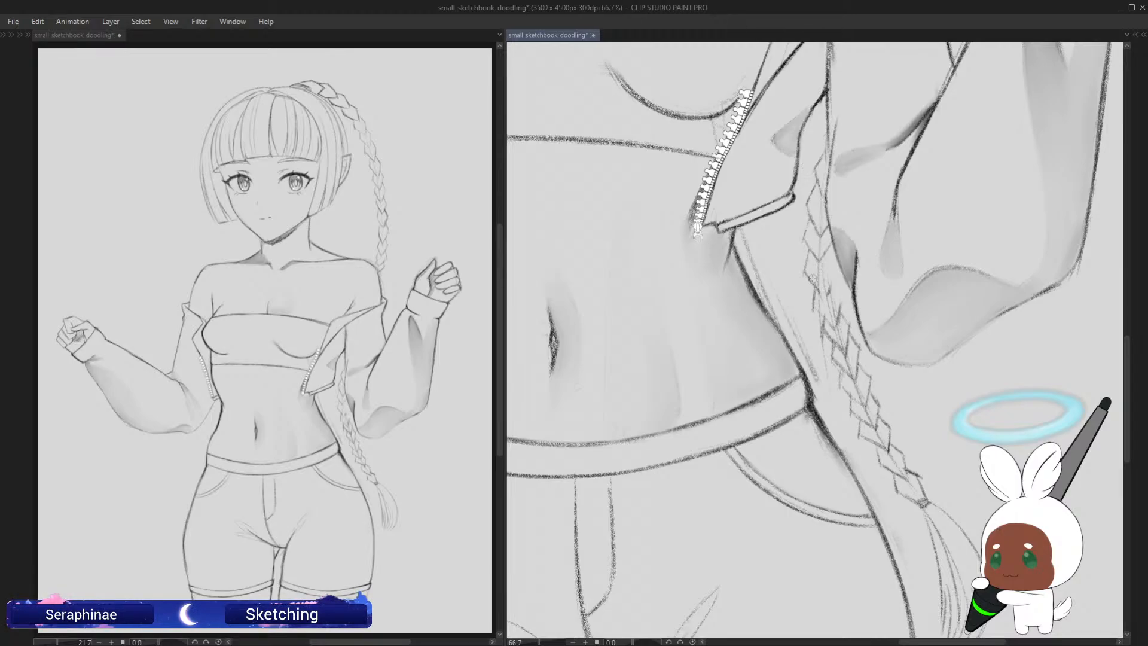
left_click_drag(816, 276, 825, 296)
mouse_move(831, 250)
left_mouse_down()
mouse_move(842, 281)
mouse_move(828, 326)
mouse_move(840, 301)
mouse_move(860, 386)
left_mouse_up()
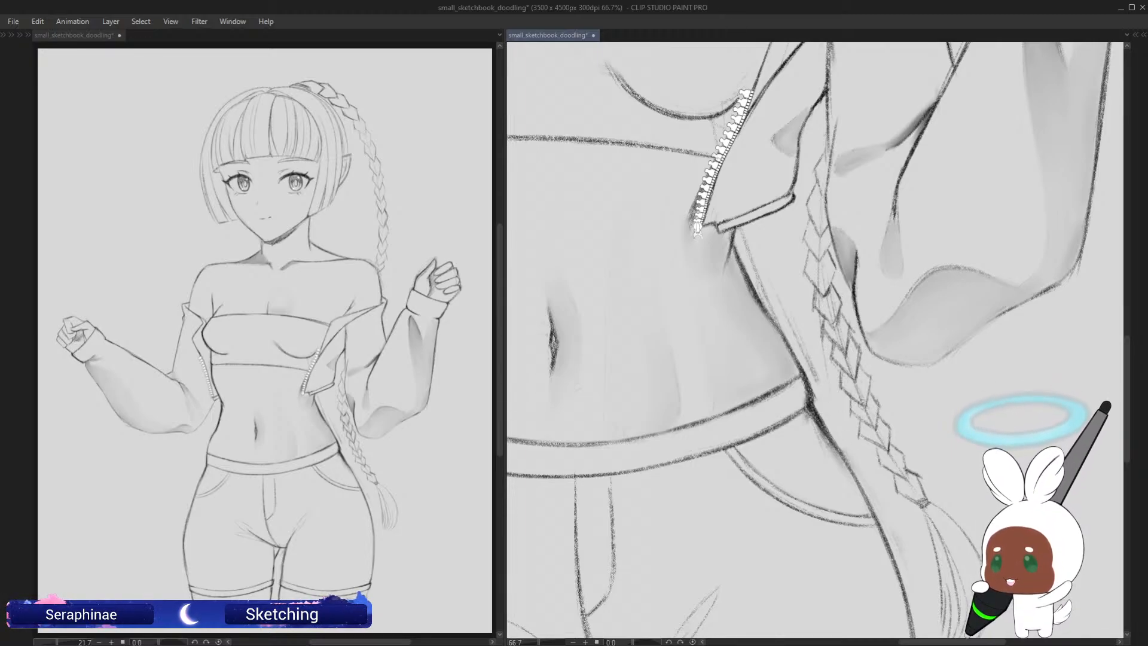
Step: Fit the whole drawing in view and close the duplicate canvas view so that only one remains
key("ctrl+0")
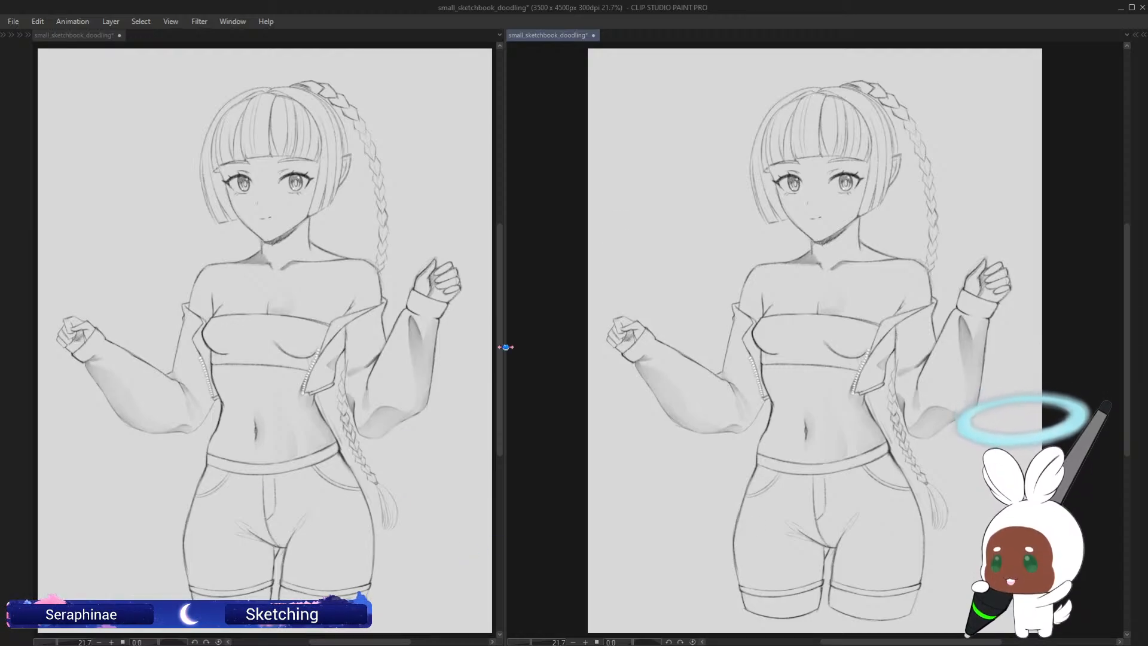
left_click(121, 36)
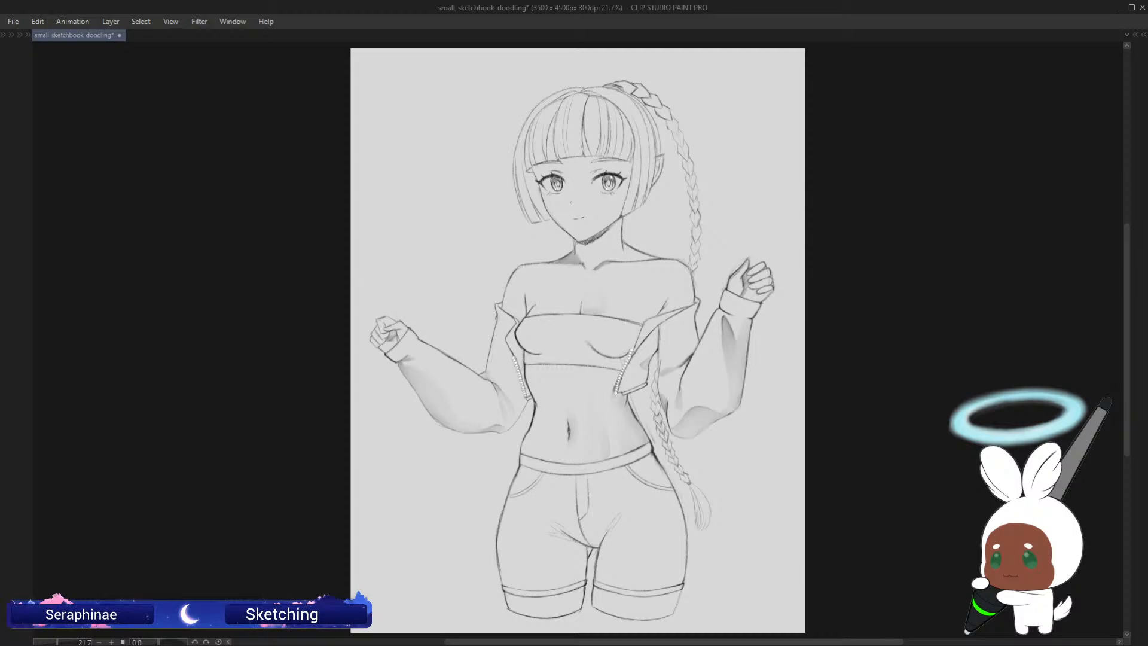